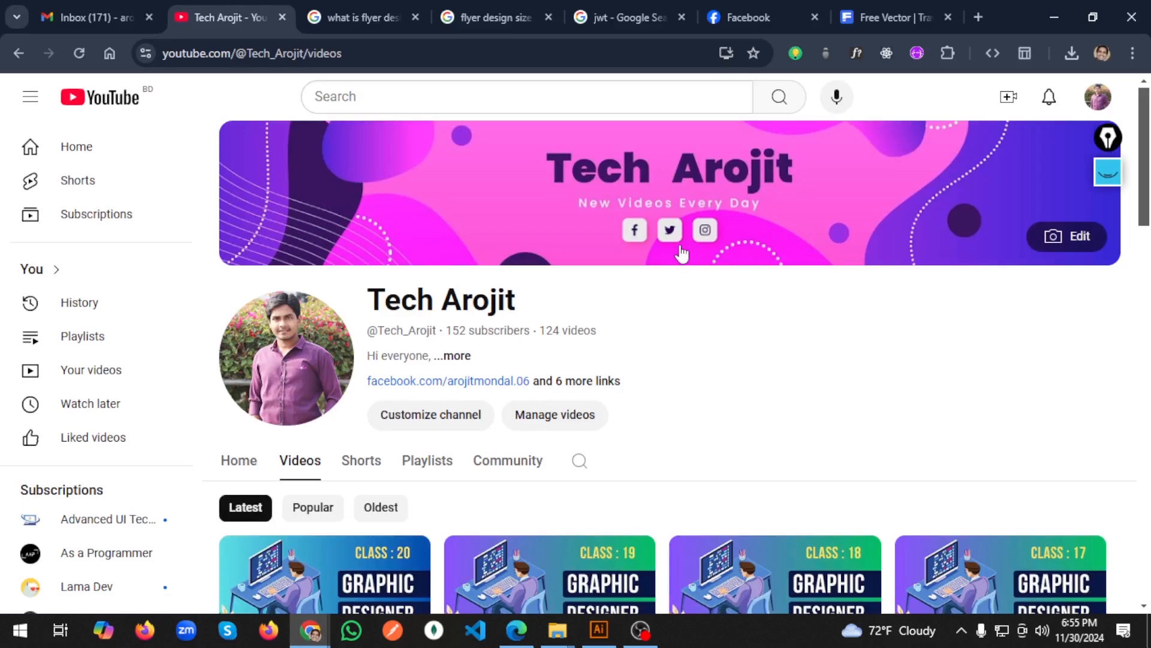
Step: Look through the channel's uploaded videos from the latest class down to the earliest ones
{"action": "scroll", "coordinate": [678, 259], "scroll_direction": "down", "scroll_amount": 4}
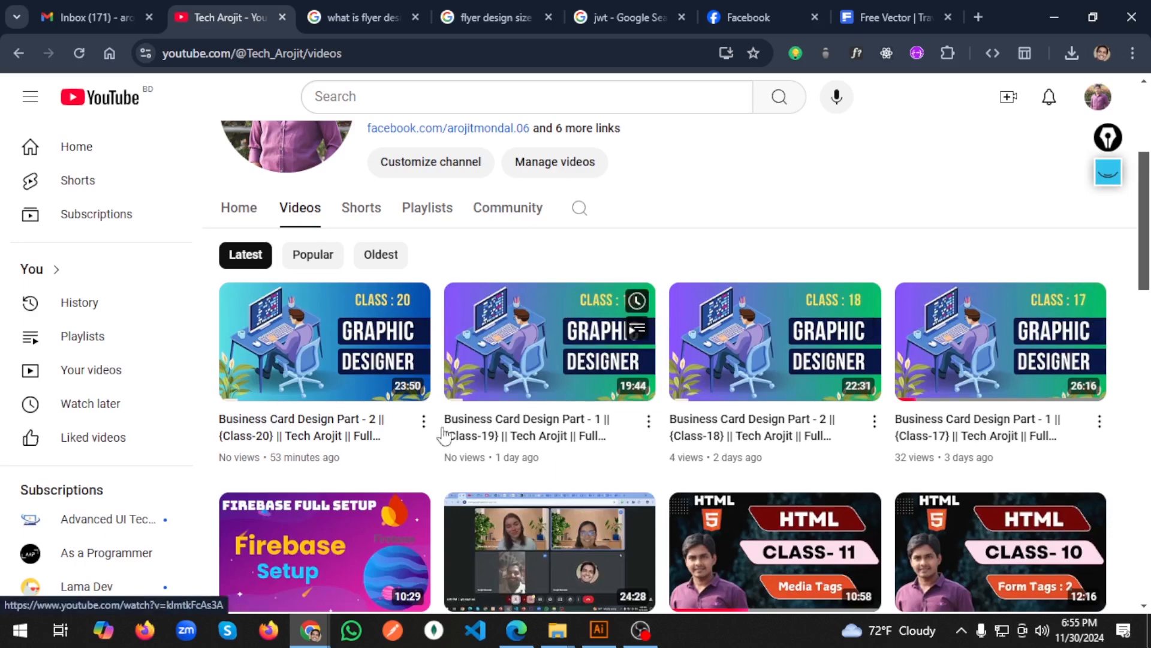
{"action": "scroll", "coordinate": [442, 436], "scroll_direction": "down", "scroll_amount": 5}
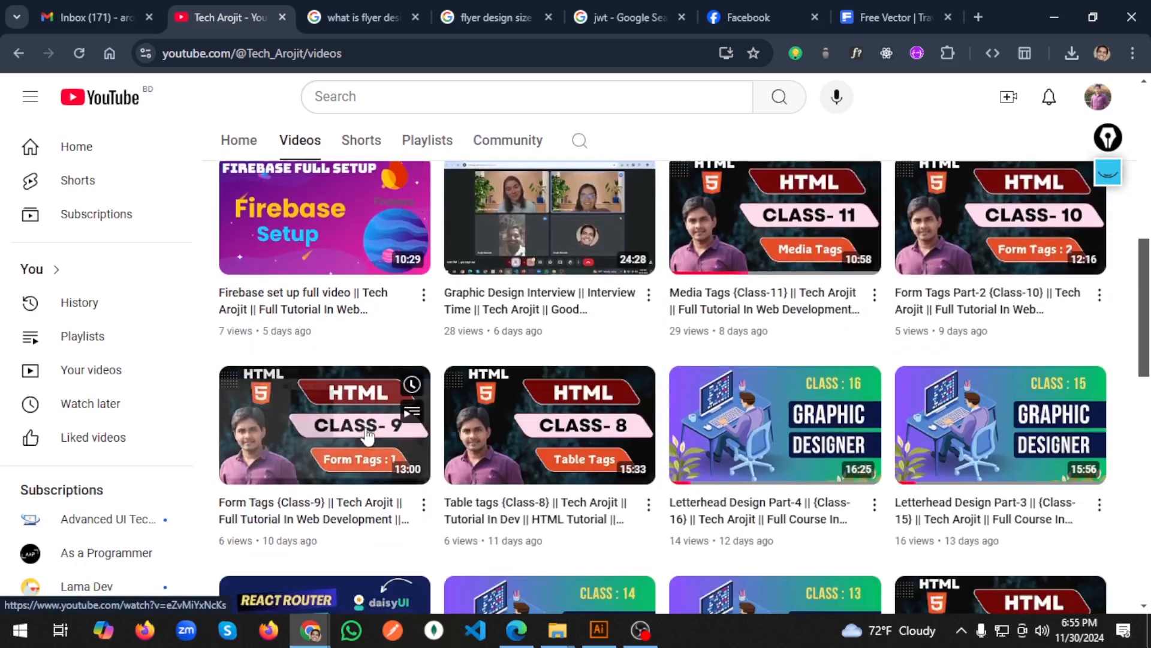
{"action": "scroll", "coordinate": [369, 436], "scroll_direction": "down", "scroll_amount": 3}
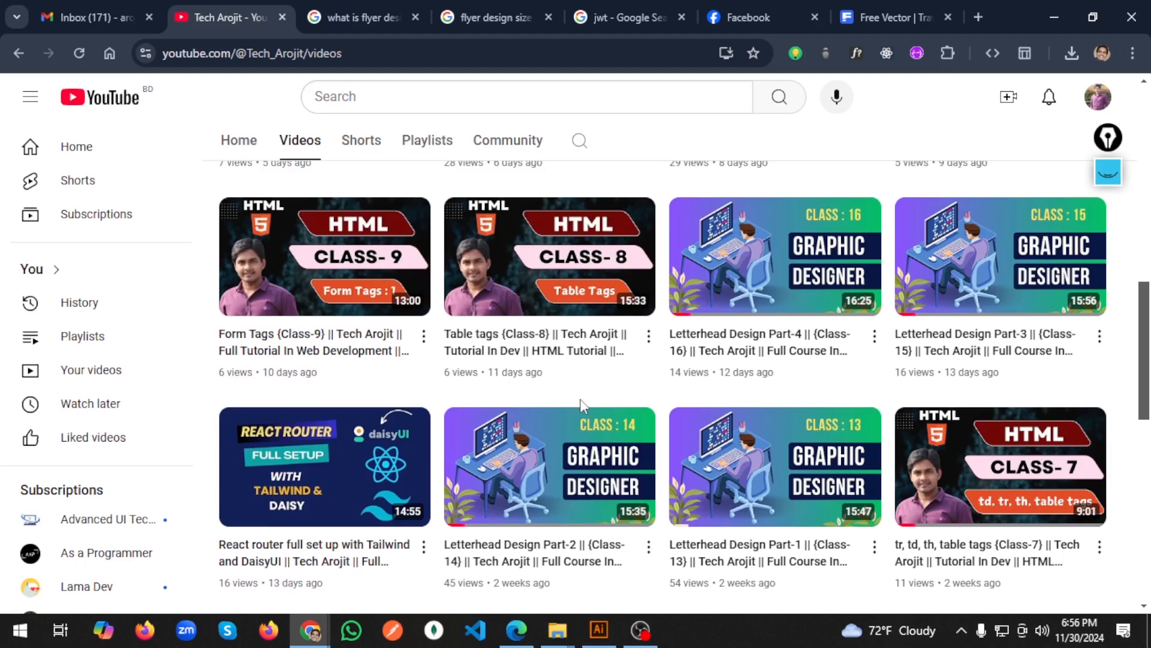
{"action": "scroll", "coordinate": [580, 406], "scroll_direction": "down", "scroll_amount": 3}
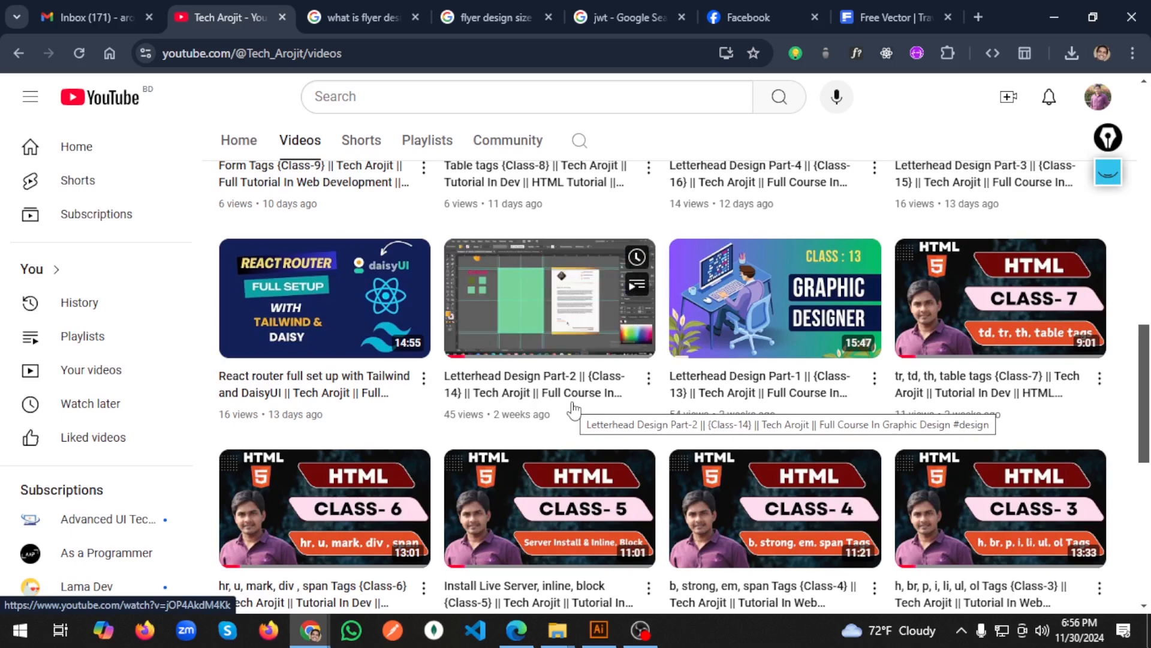
{"action": "scroll", "coordinate": [727, 378], "scroll_direction": "down", "scroll_amount": 7}
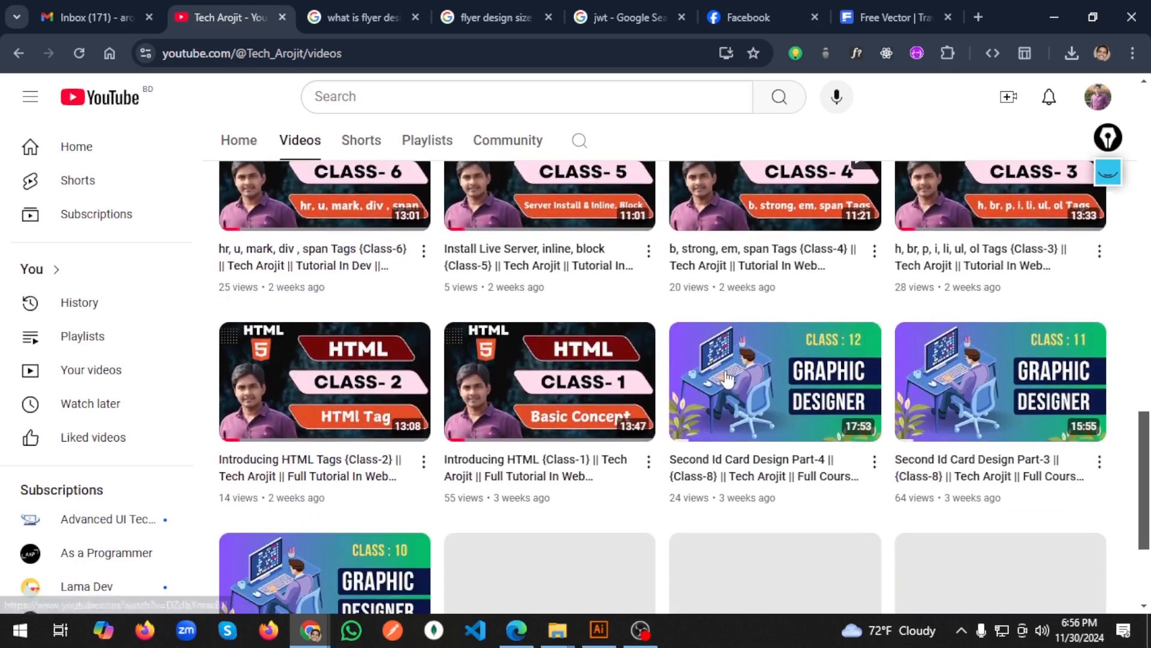
{"action": "scroll", "coordinate": [727, 377], "scroll_direction": "down", "scroll_amount": 3}
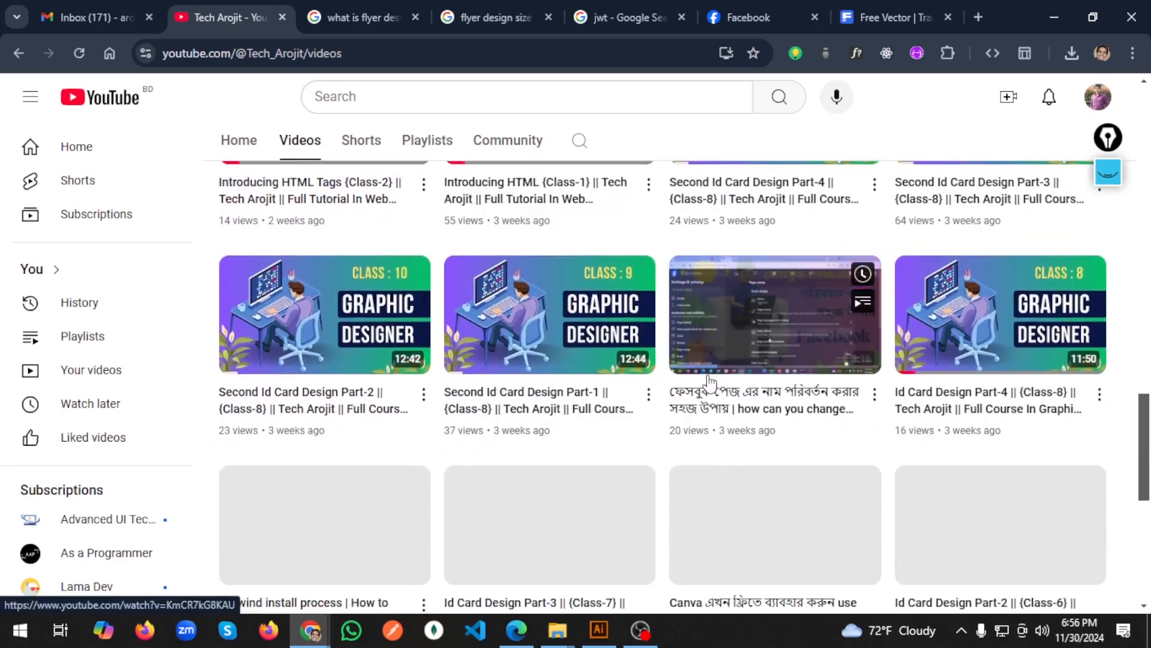
{"action": "scroll", "coordinate": [710, 380], "scroll_direction": "down", "scroll_amount": 1}
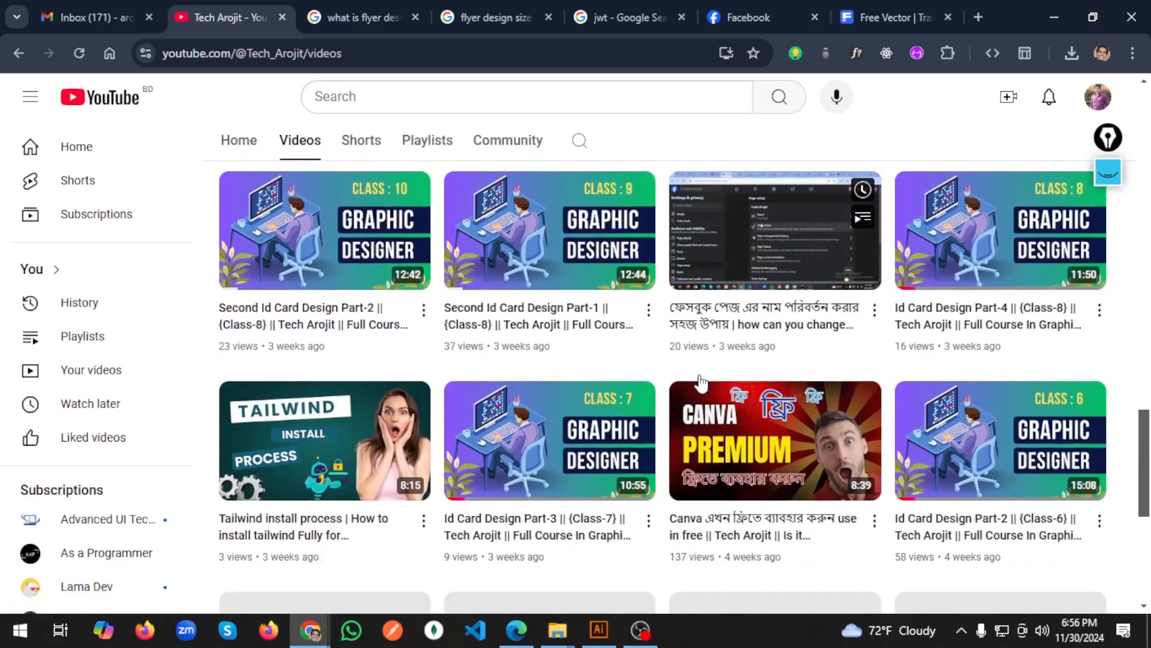
{"action": "scroll", "coordinate": [701, 377], "scroll_direction": "down", "scroll_amount": 7}
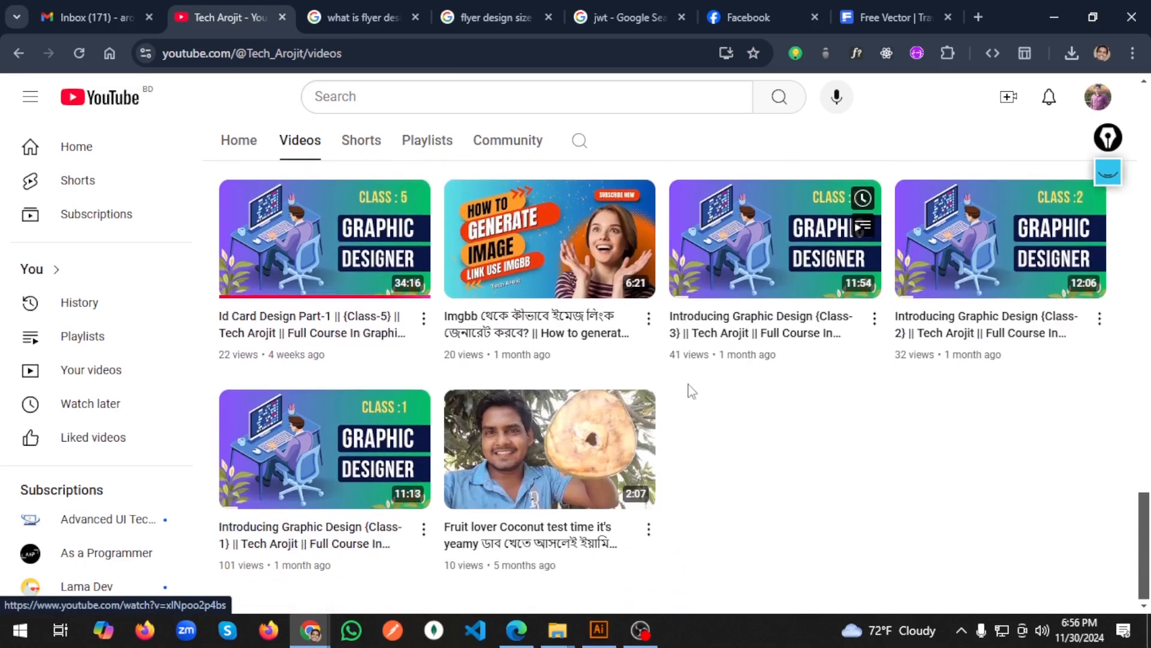
{"action": "mouse_move", "coordinate": [377, 430]}
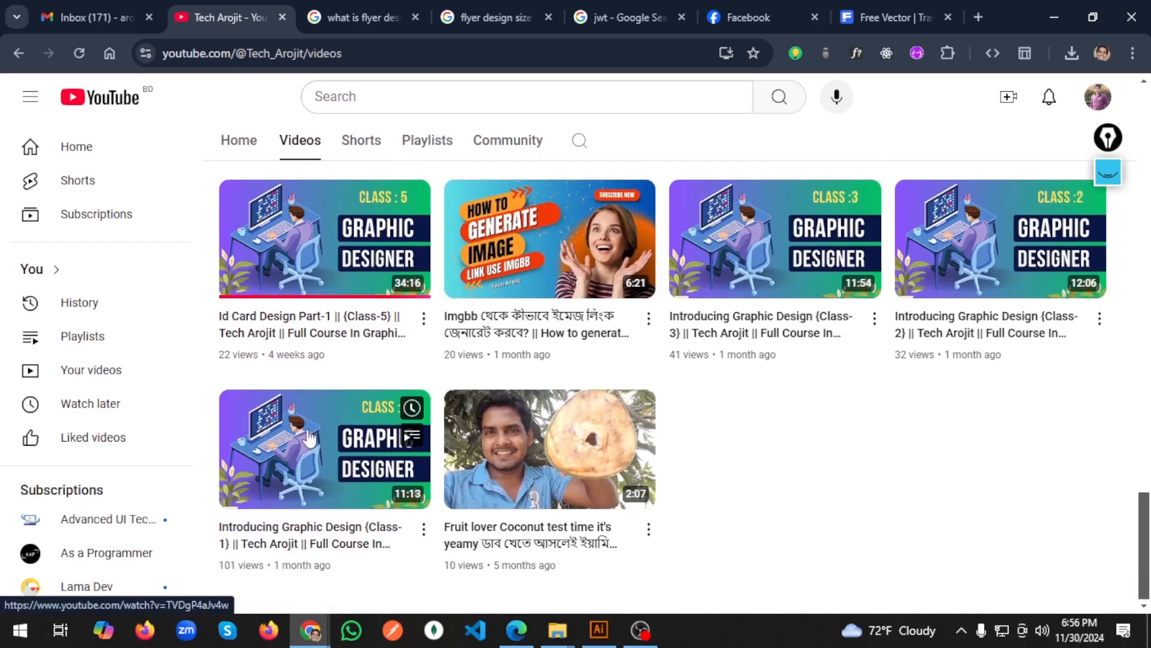
{"action": "mouse_move", "coordinate": [628, 474]}
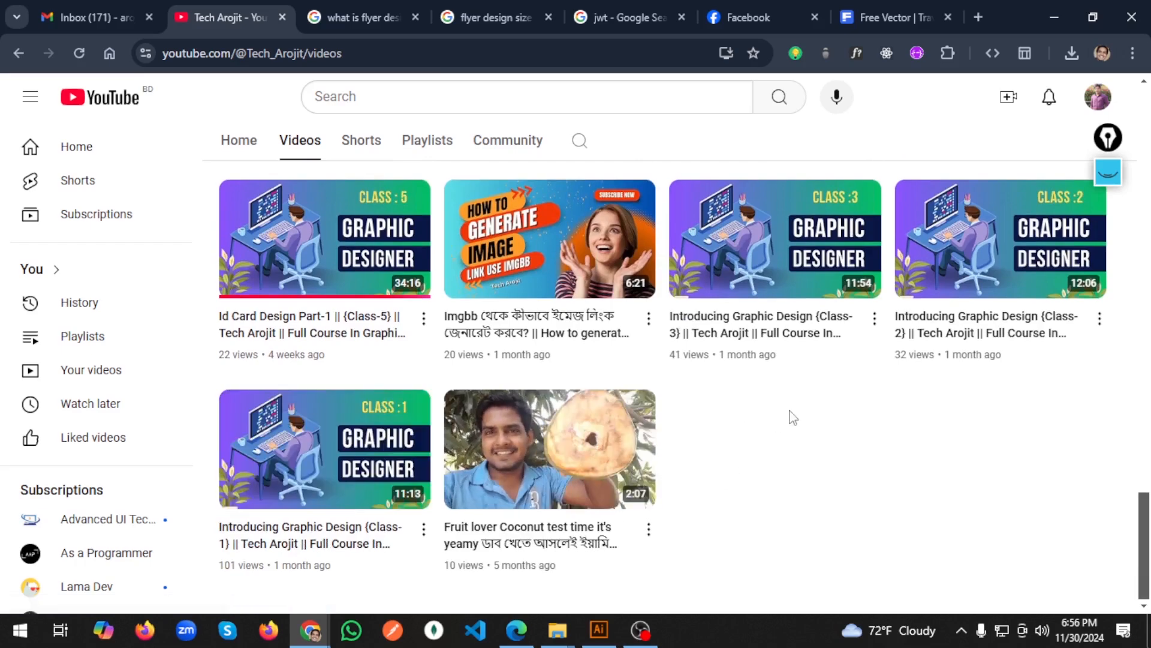
{"action": "scroll", "coordinate": [791, 416], "scroll_direction": "up", "scroll_amount": 4}
{"action": "scroll", "coordinate": [756, 412], "scroll_direction": "up", "scroll_amount": 5}
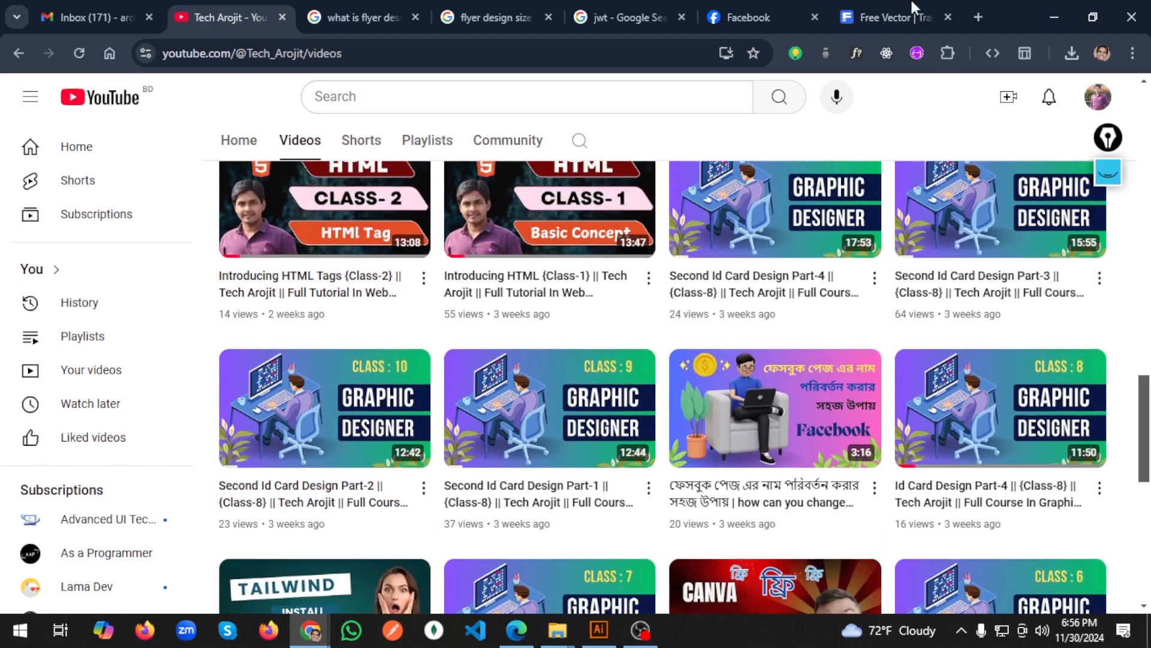
Step: Show the Google results for "what is flyer design" and review the search query
{"action": "left_click", "coordinate": [895, 13]}
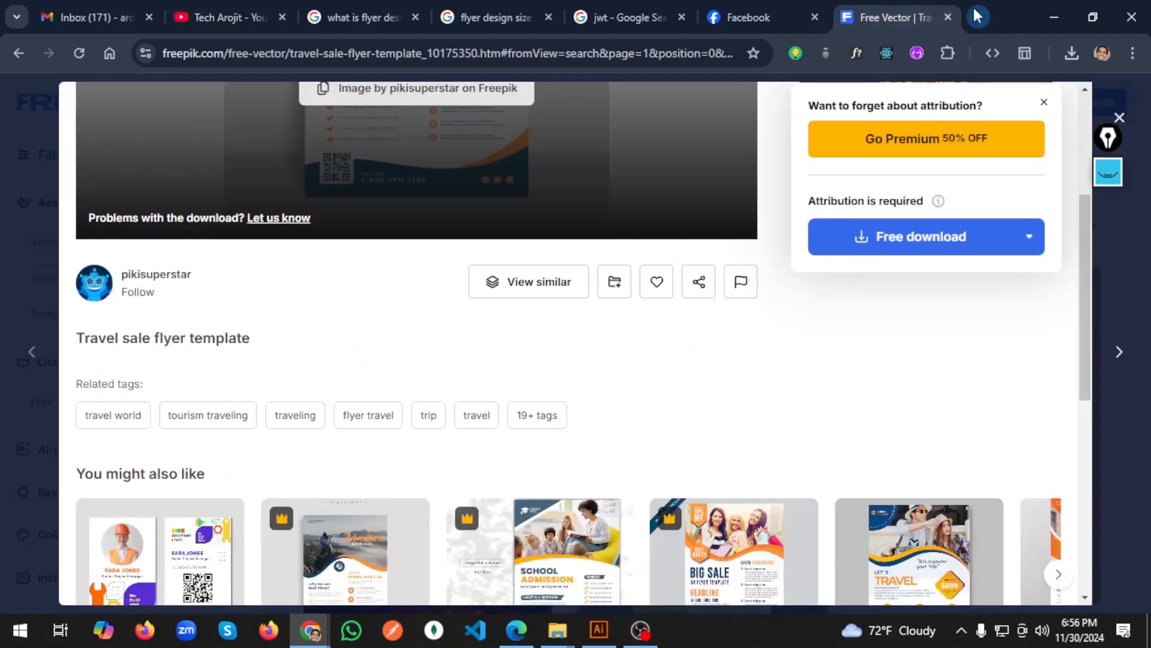
{"action": "left_click", "coordinate": [355, 13]}
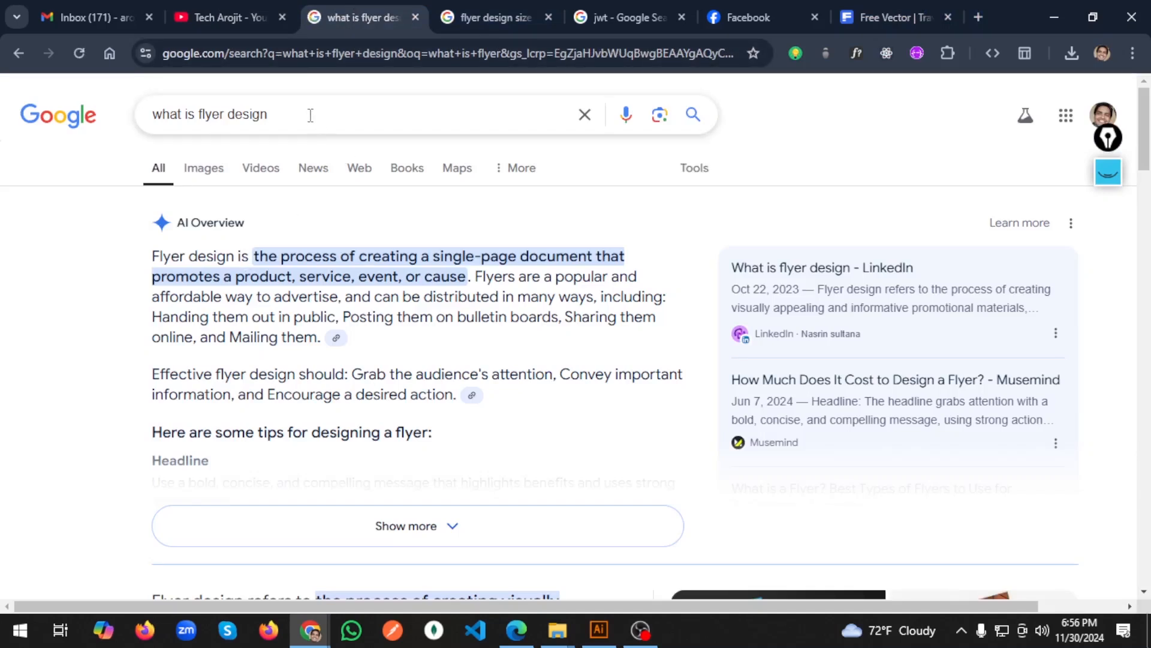
{"action": "left_click_drag", "start_coordinate": [311, 115], "coordinate": [134, 115]}
{"action": "left_click", "coordinate": [385, 111]}
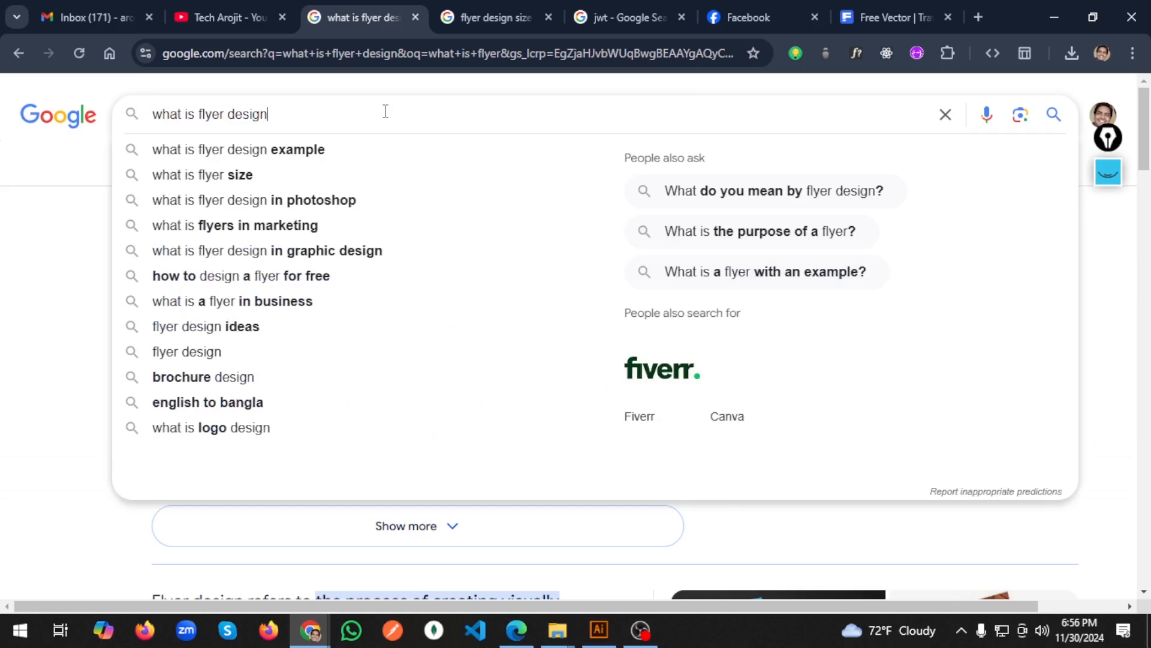
{"action": "left_click", "coordinate": [41, 259]}
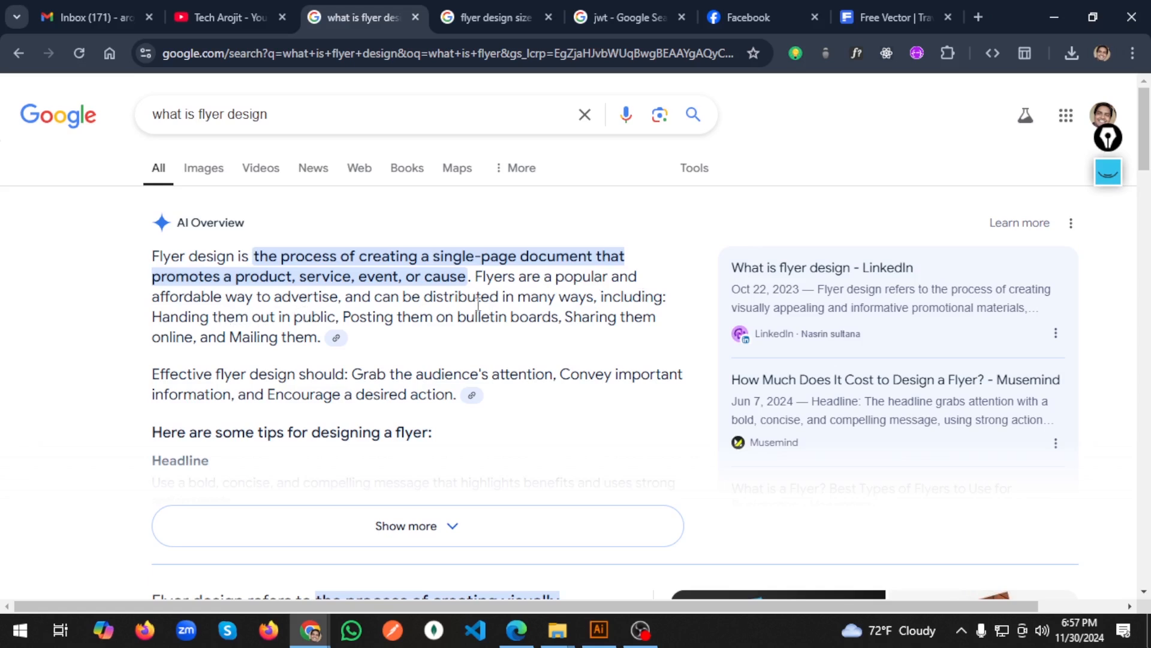
Step: Examine the AI Overview's definition of flyer design, highlighting the words "Flyers", "advertise" and "single-page"
{"action": "left_click_drag", "start_coordinate": [477, 275], "coordinate": [515, 277]}
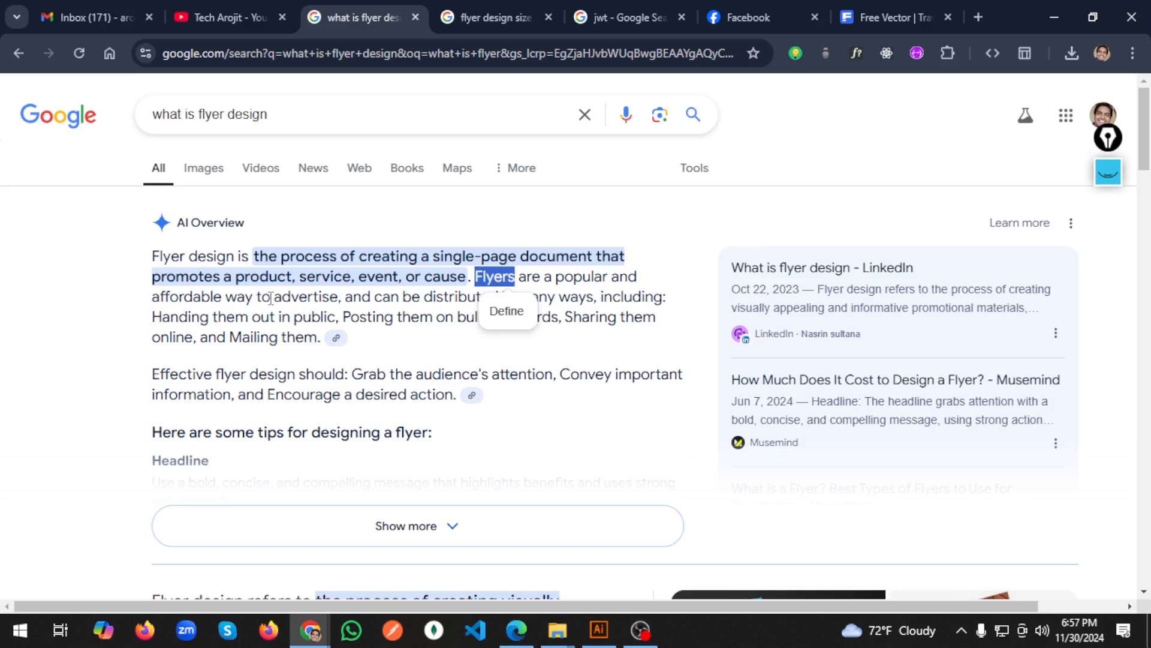
{"action": "left_click_drag", "start_coordinate": [272, 297], "coordinate": [343, 292]}
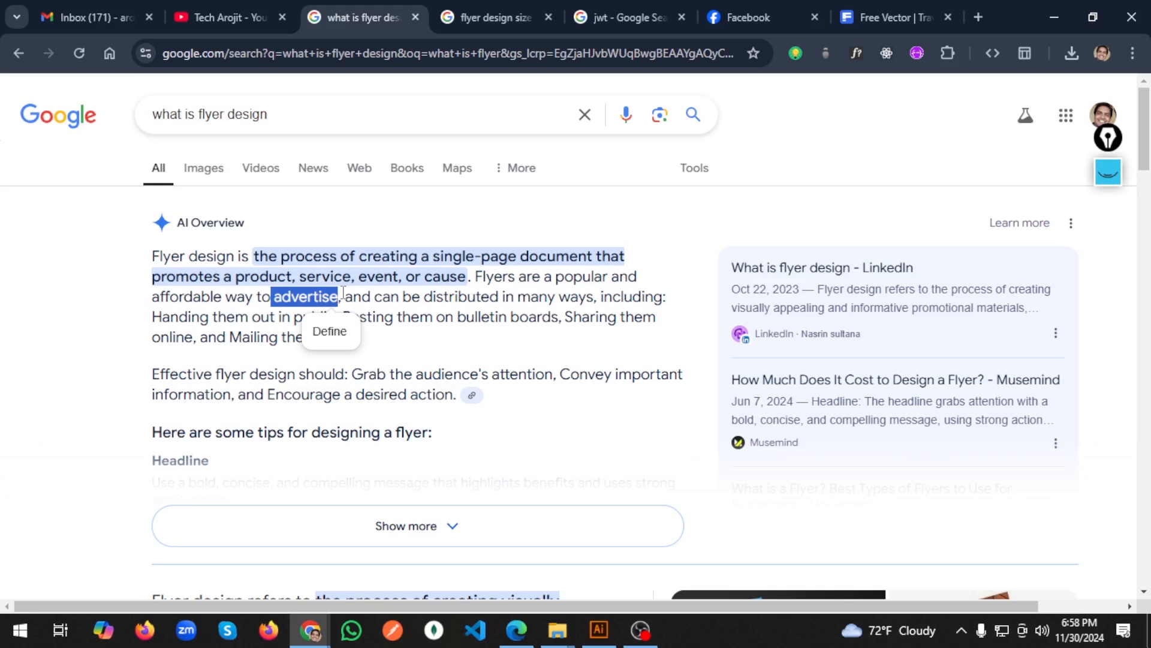
{"action": "left_click", "coordinate": [436, 256]}
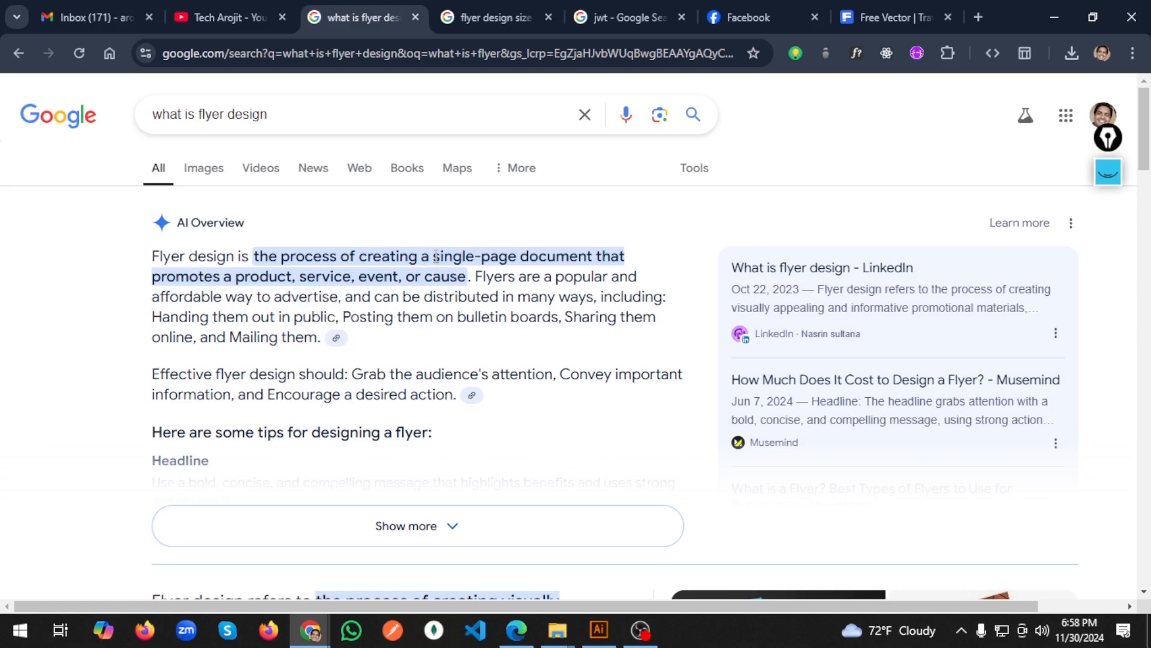
{"action": "left_click_drag", "start_coordinate": [436, 256], "coordinate": [517, 256]}
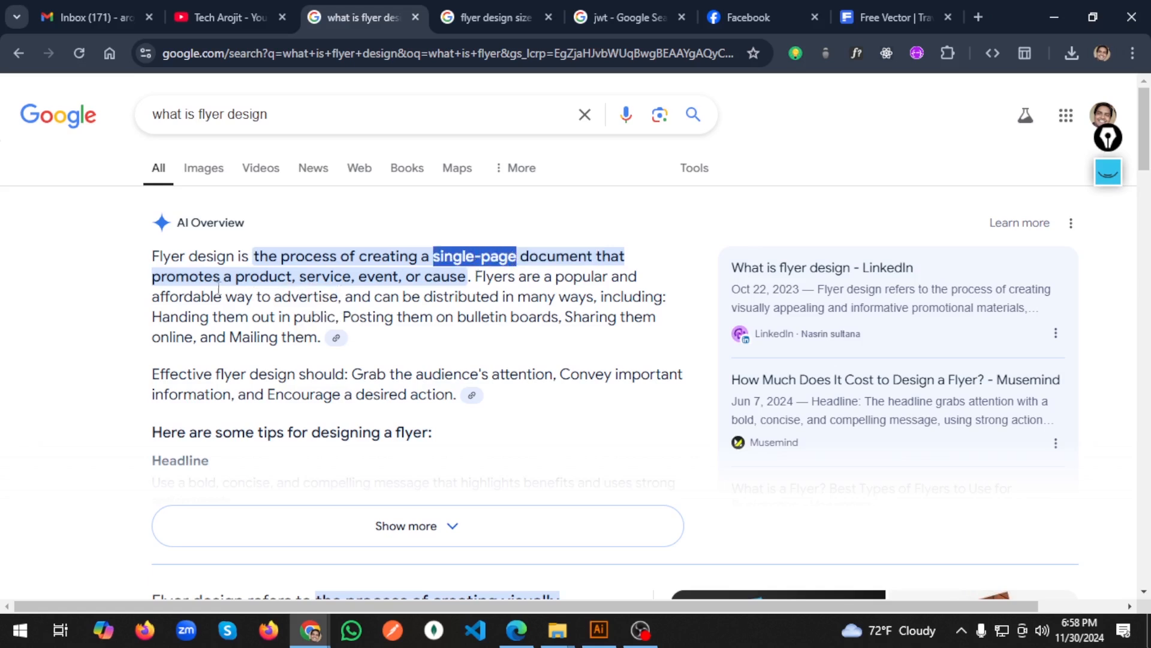
{"action": "left_click_drag", "start_coordinate": [274, 296], "coordinate": [340, 301]}
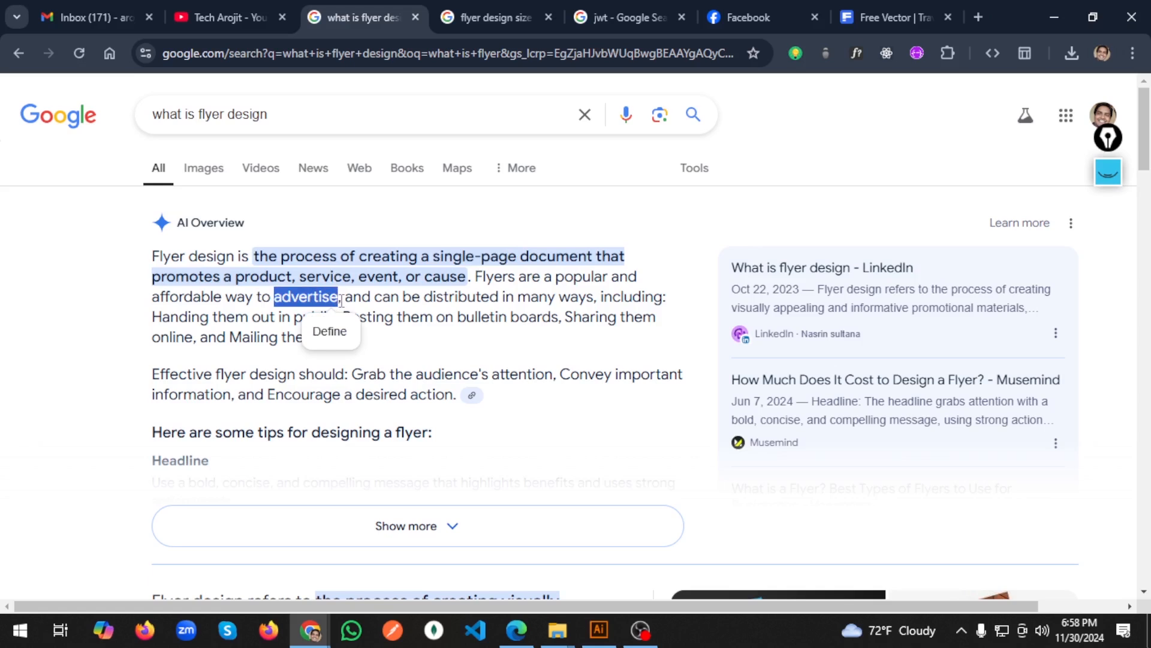
{"action": "left_click", "coordinate": [477, 277]}
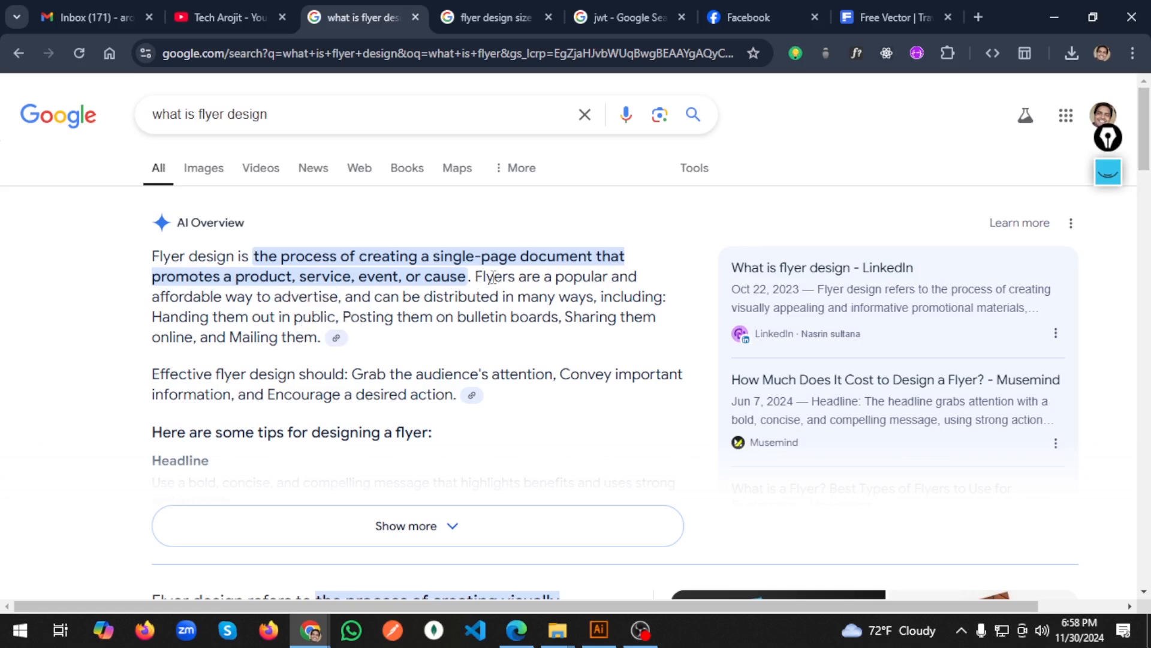
{"action": "double_click", "coordinate": [493, 277]}
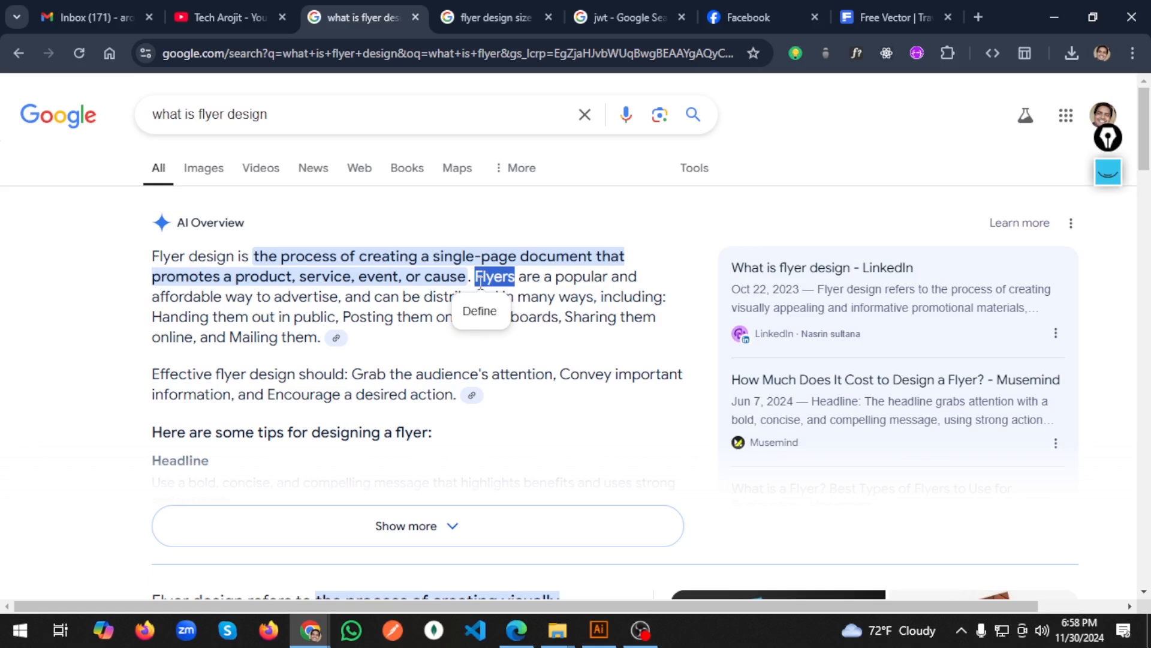
{"action": "left_click", "coordinate": [544, 282]}
{"action": "left_click_drag", "start_coordinate": [515, 277], "coordinate": [476, 277]}
{"action": "left_click", "coordinate": [612, 300]}
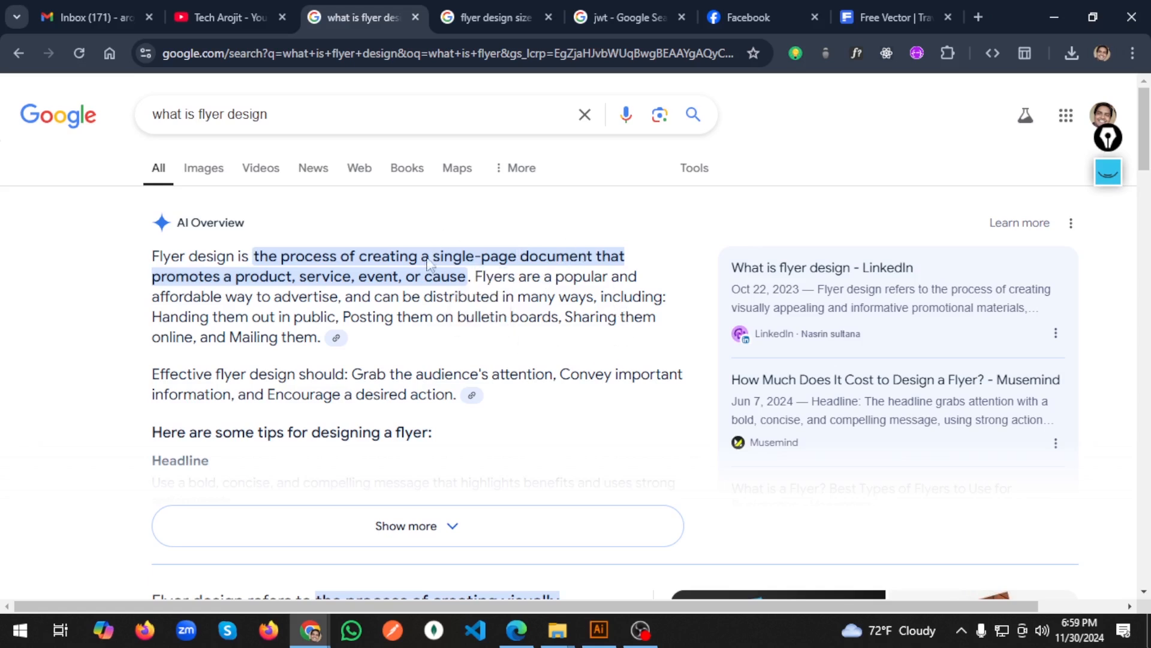
{"action": "left_click_drag", "start_coordinate": [275, 297], "coordinate": [337, 304]}
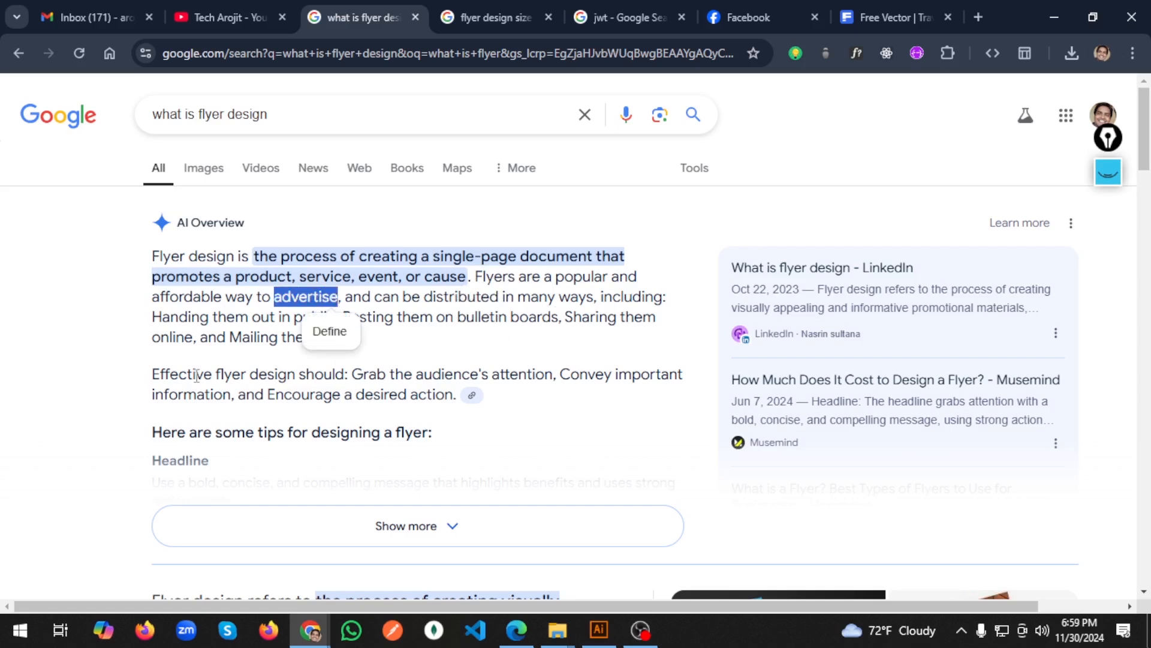
Step: Expand the AI Overview and highlight the flyer tip headings from Headline to Consider the intention, plus the statement about flyers' different purposes
{"action": "scroll", "coordinate": [491, 439], "scroll_direction": "down", "scroll_amount": 1}
{"action": "left_click", "coordinate": [490, 439]}
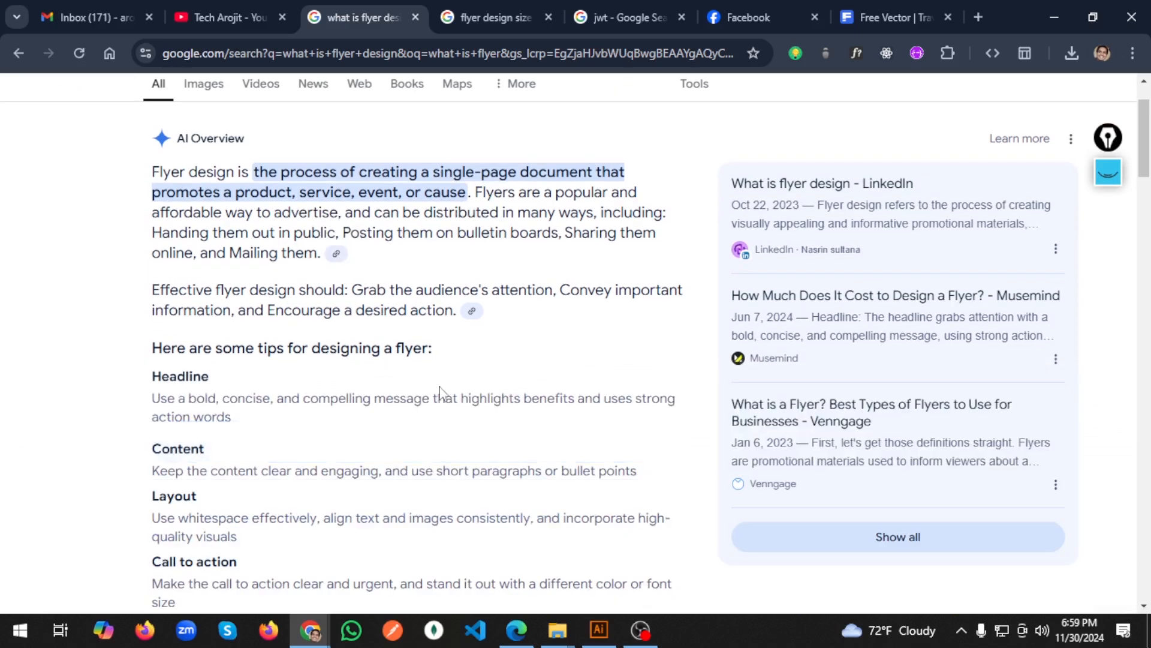
{"action": "scroll", "coordinate": [442, 393], "scroll_direction": "down", "scroll_amount": 2}
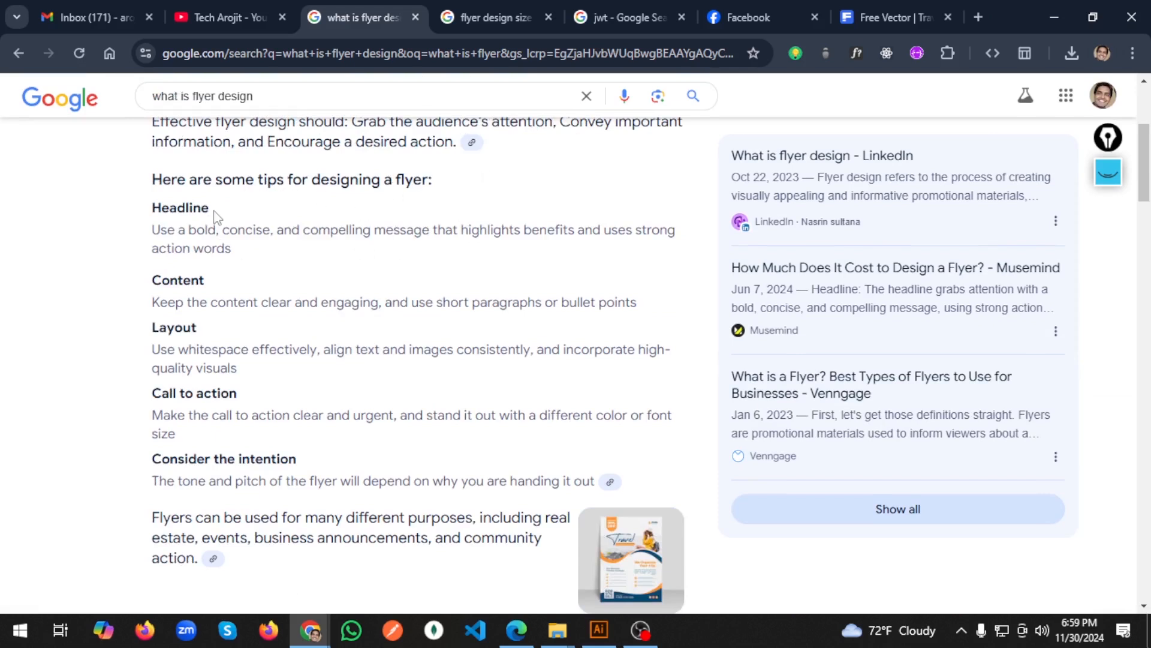
{"action": "left_click_drag", "start_coordinate": [214, 216], "coordinate": [144, 213]}
{"action": "left_click_drag", "start_coordinate": [213, 285], "coordinate": [116, 298]}
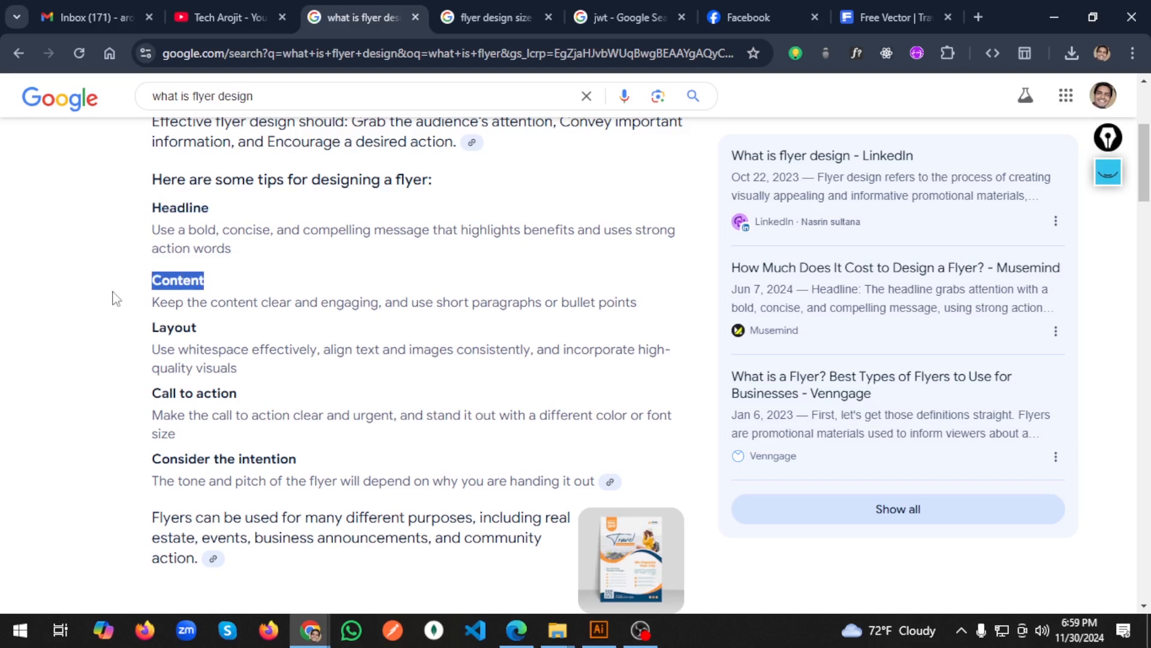
{"action": "left_click_drag", "start_coordinate": [211, 331], "coordinate": [141, 328]}
{"action": "left_click_drag", "start_coordinate": [256, 400], "coordinate": [87, 407]}
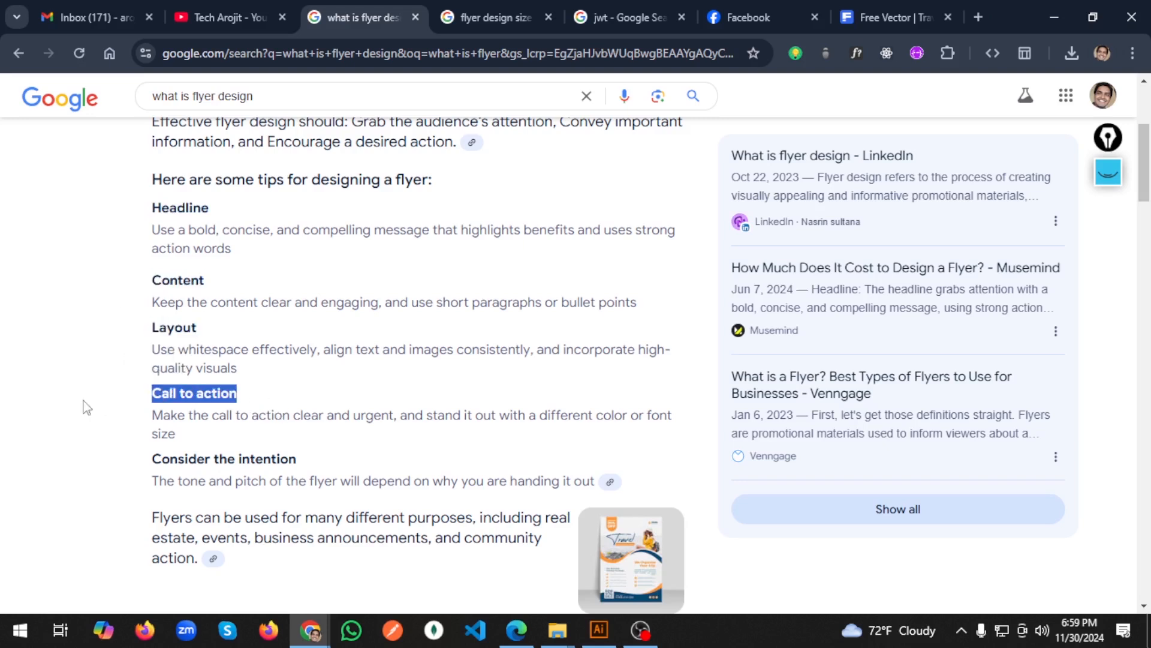
{"action": "scroll", "coordinate": [186, 435], "scroll_direction": "down", "scroll_amount": 1}
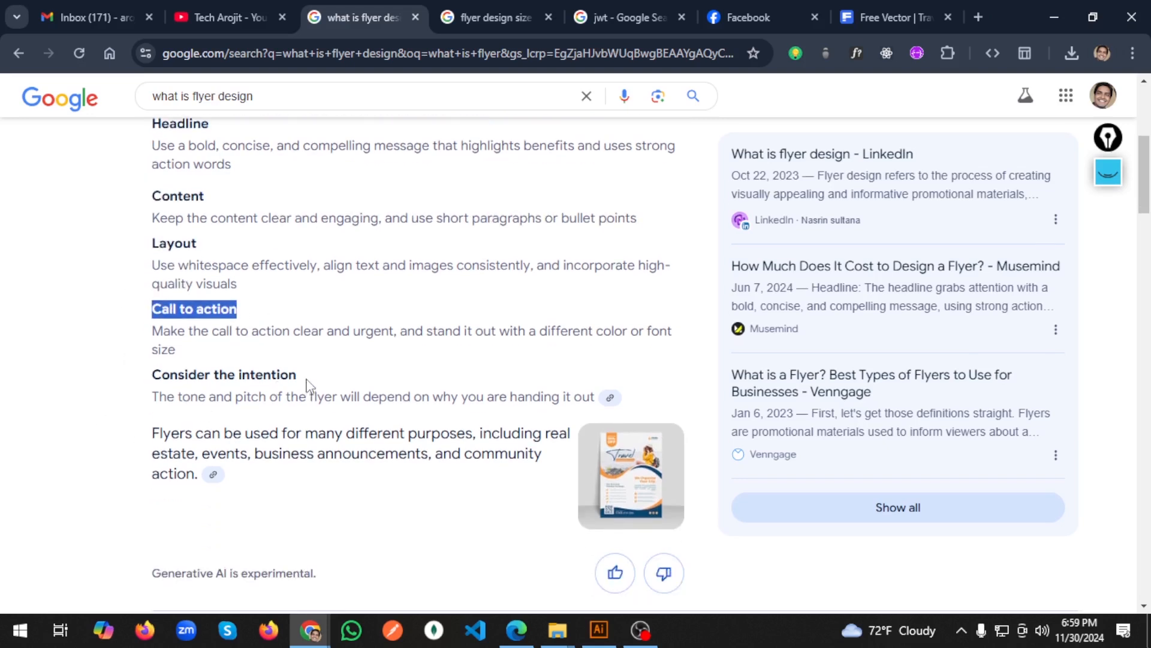
{"action": "left_click_drag", "start_coordinate": [307, 384], "coordinate": [142, 384]}
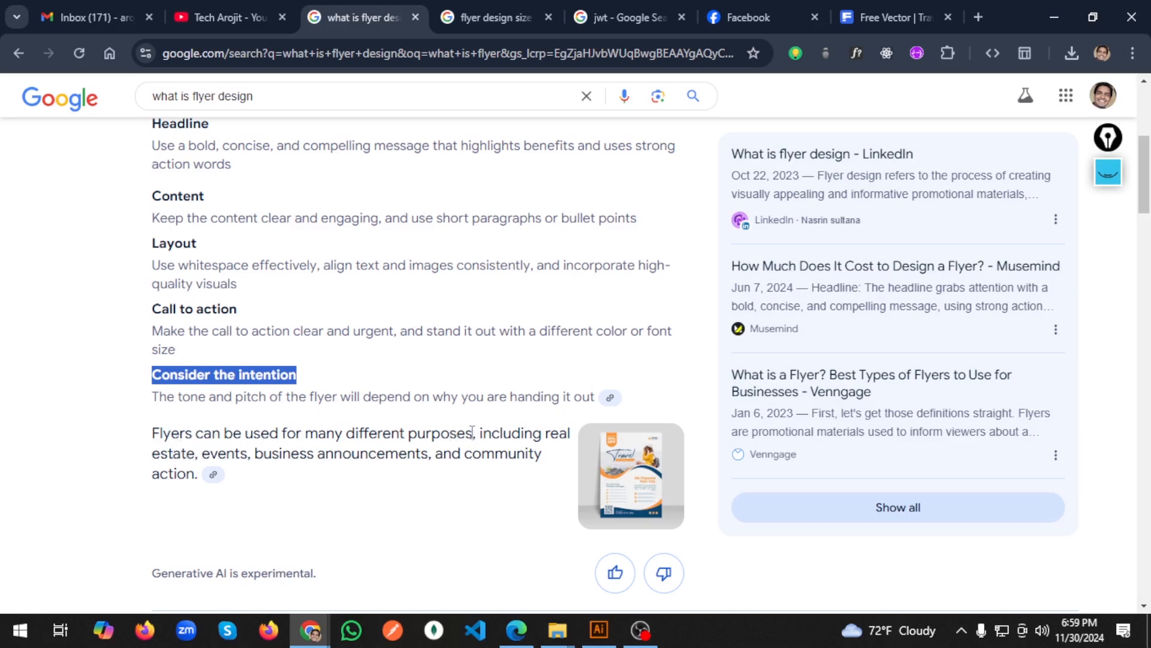
{"action": "left_click_drag", "start_coordinate": [471, 431], "coordinate": [152, 437]}
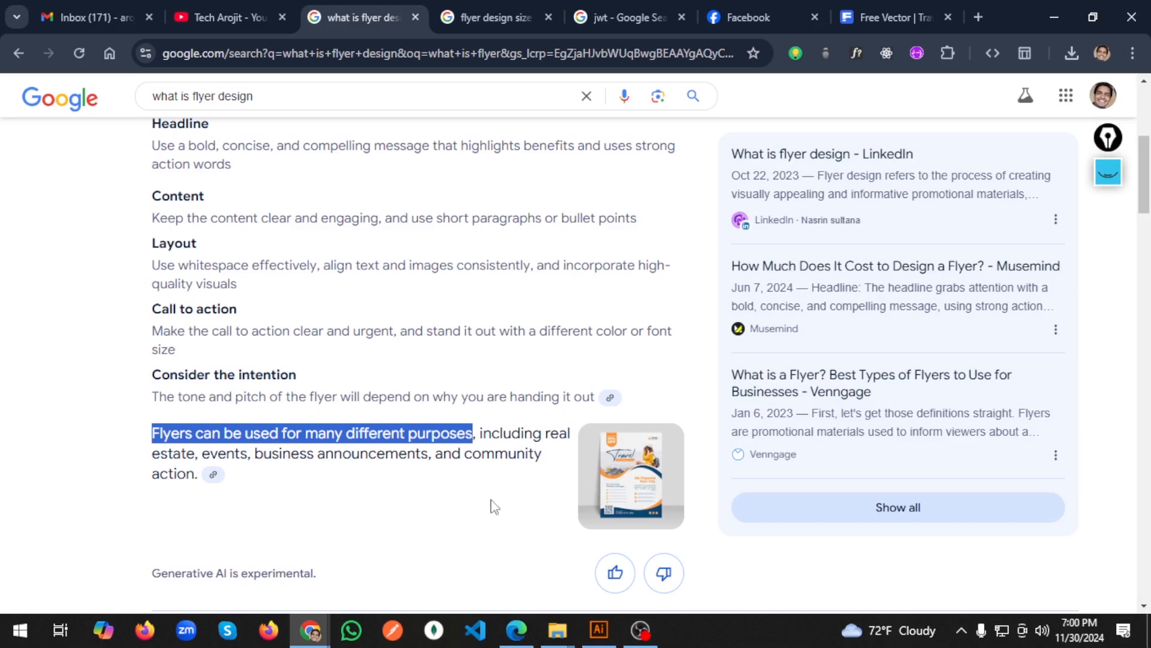
{"action": "left_click", "coordinate": [516, 630]}
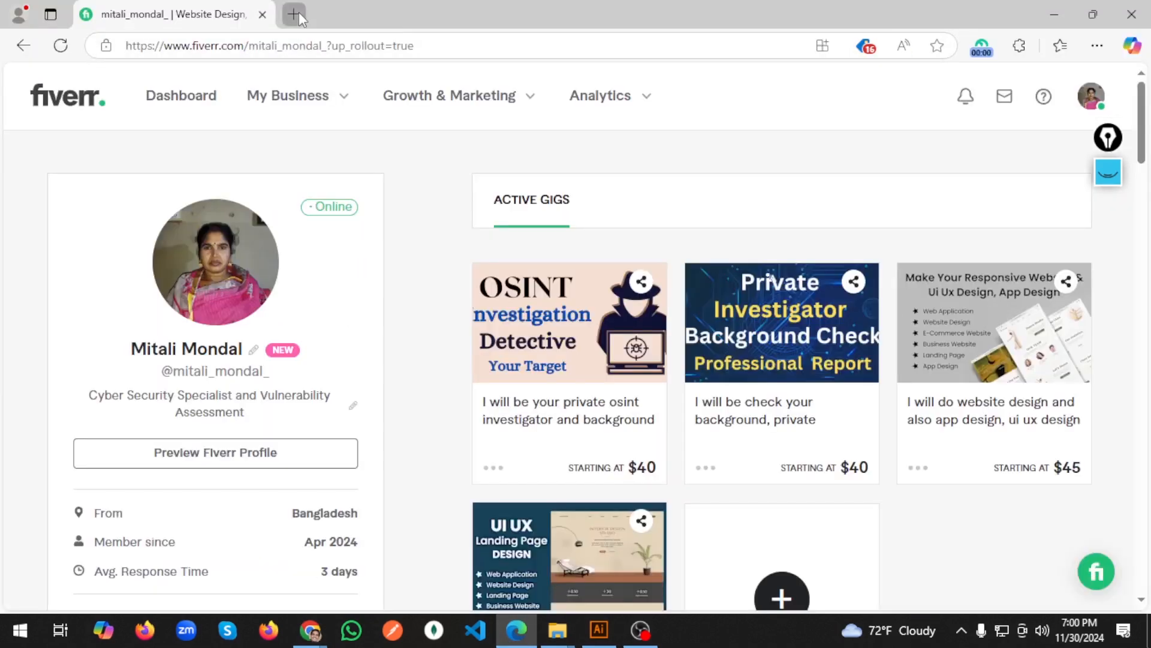
{"action": "left_click", "coordinate": [300, 15]}
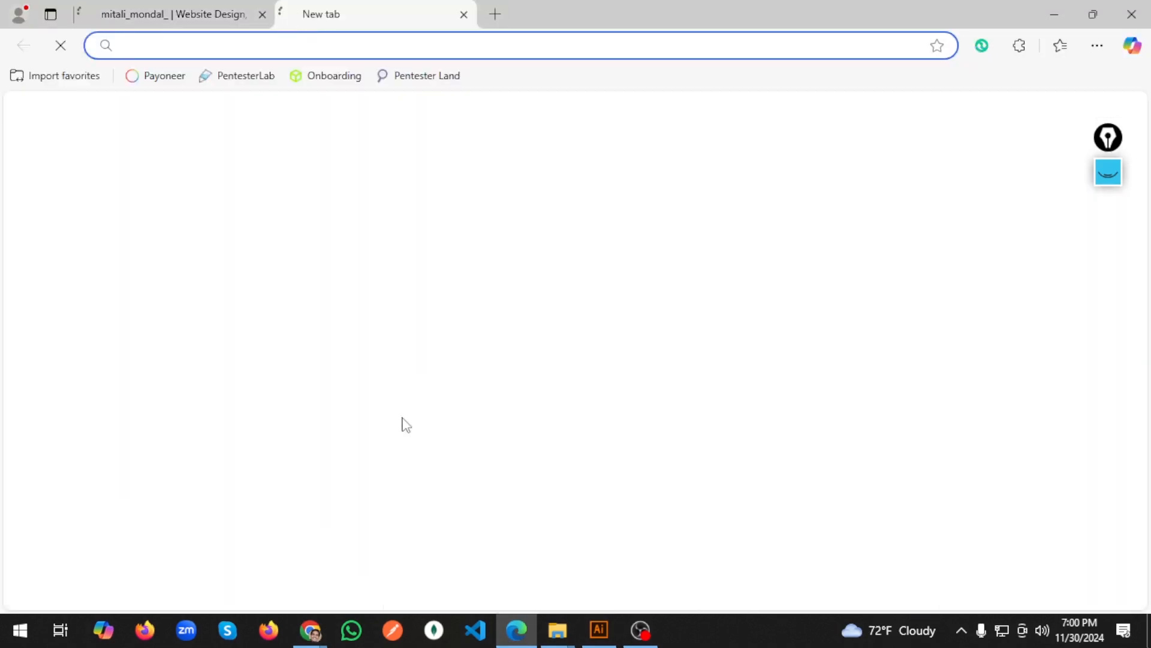
{"action": "left_click", "coordinate": [316, 633]}
{"action": "left_click", "coordinate": [301, 561]}
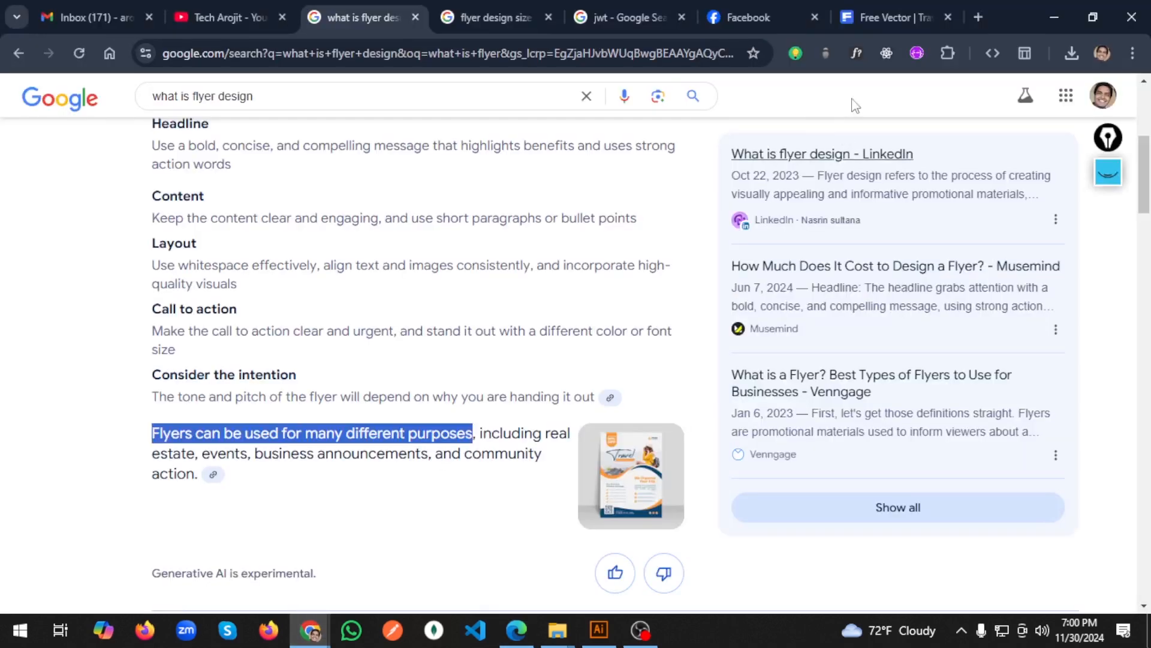
Step: Show the preview image of the travel sale flyer template on the Freepik page
{"action": "left_click", "coordinate": [877, 15]}
{"action": "scroll", "coordinate": [729, 139], "scroll_direction": "up", "scroll_amount": 4}
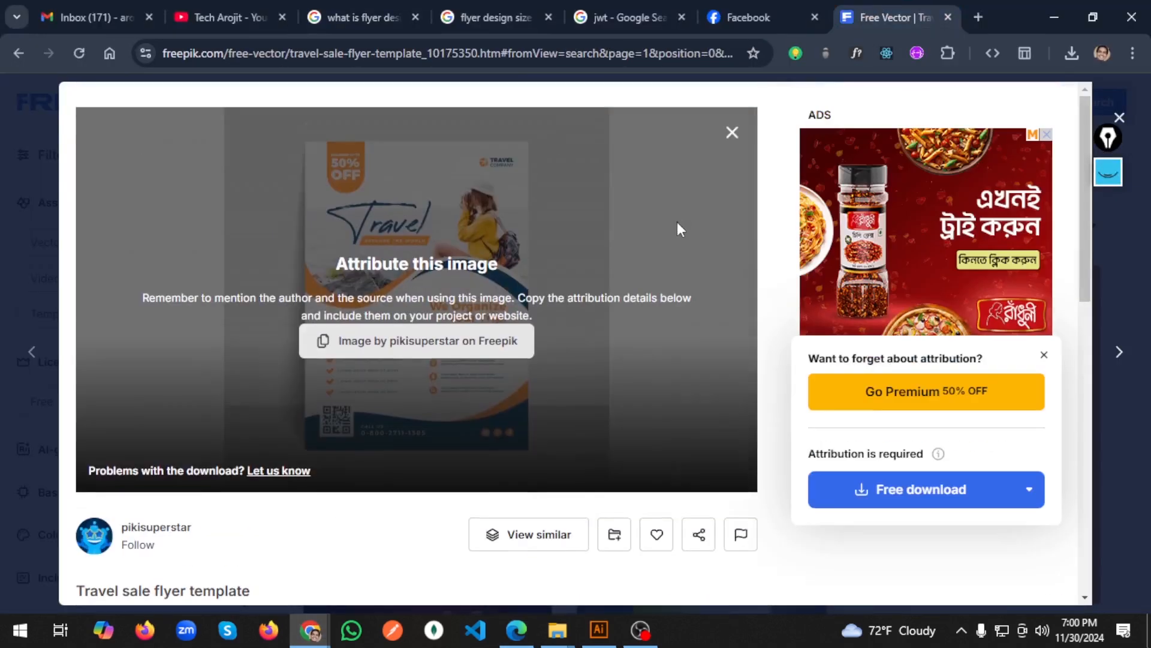
Step: Browse the Freepik results for "flyer design" and open the travel sale flyer template
{"action": "left_click_drag", "start_coordinate": [1110, 147], "coordinate": [1108, 260]}
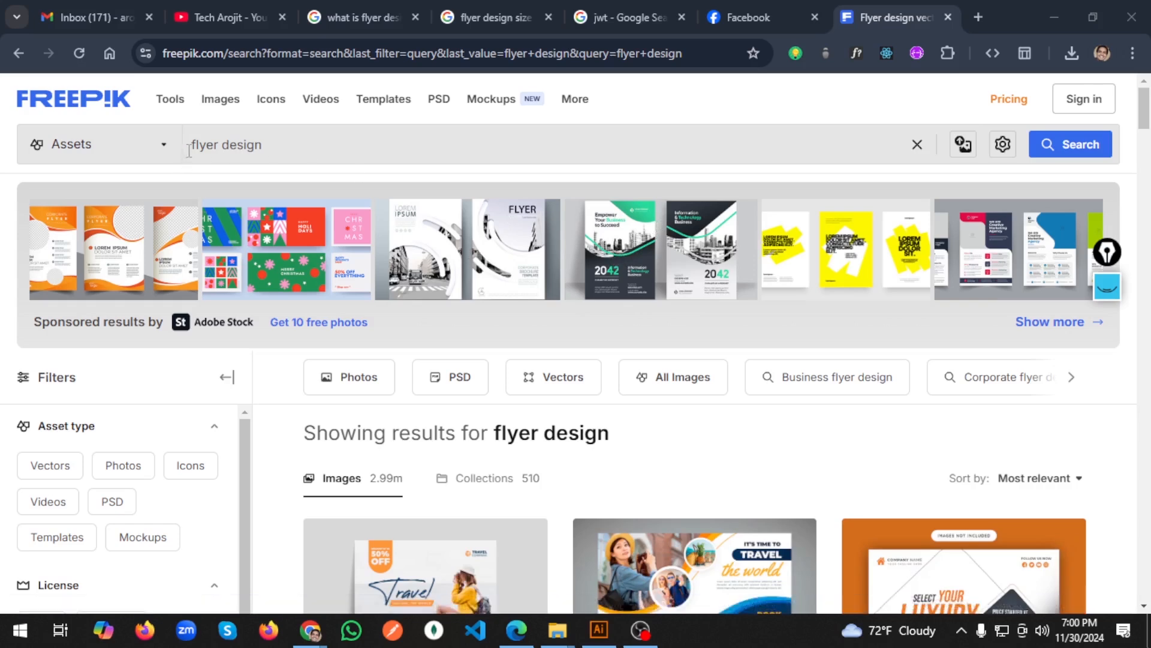
{"action": "scroll", "coordinate": [674, 175], "scroll_direction": "down", "scroll_amount": 5}
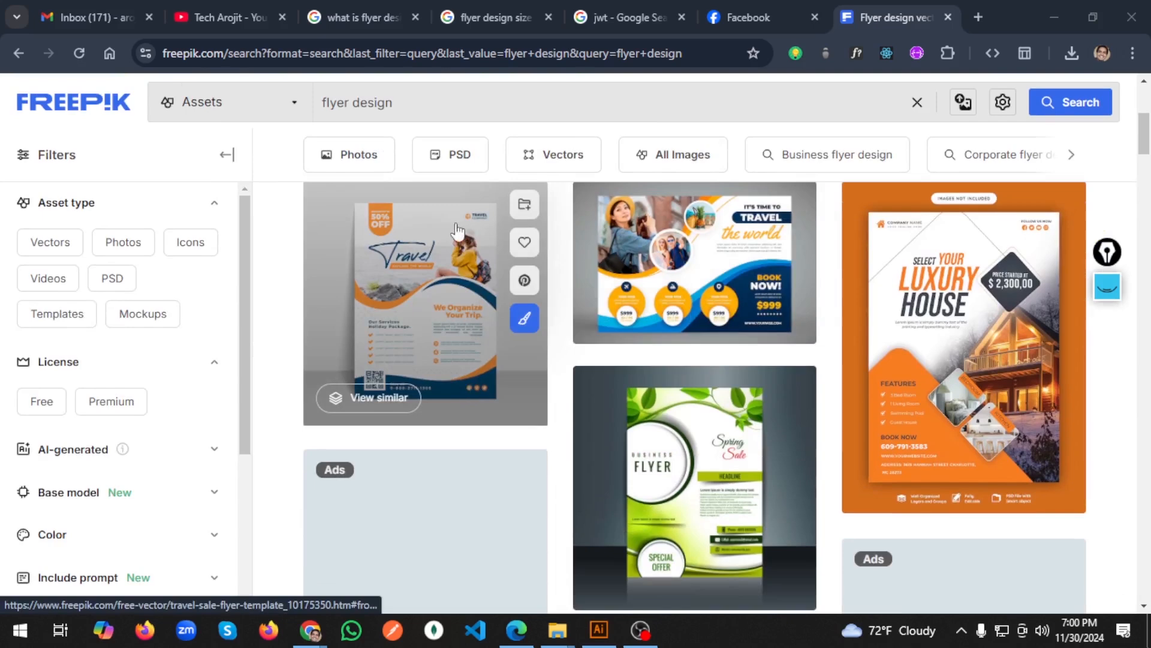
{"action": "left_click", "coordinate": [440, 327]}
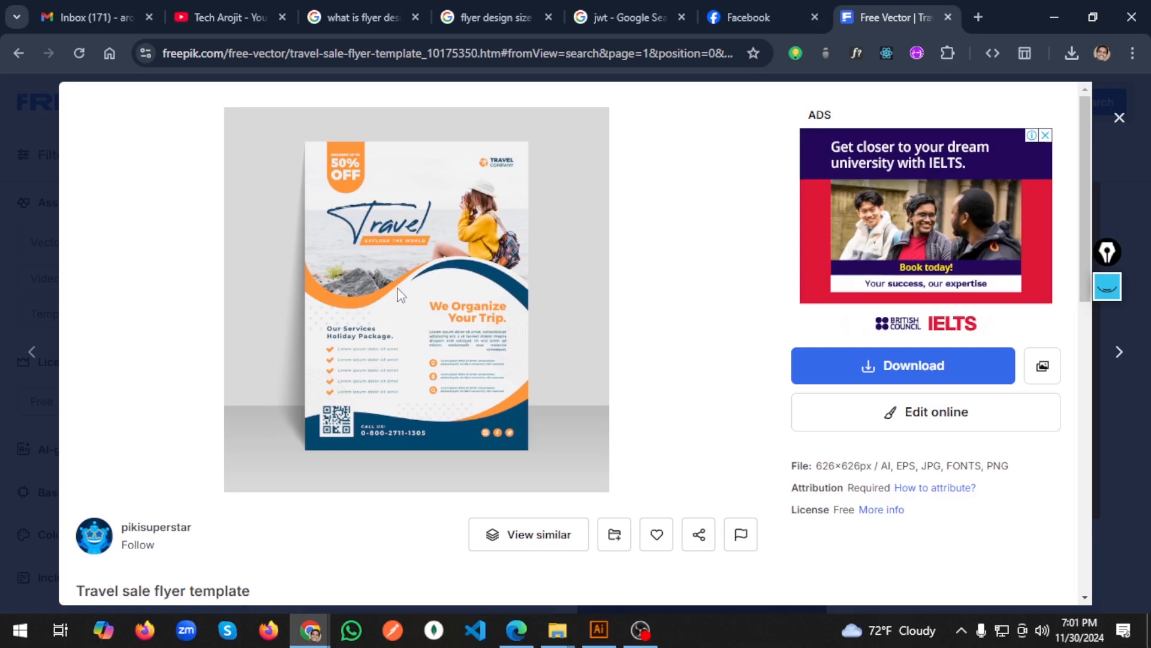
Step: Switch to Microsoft Edge and open the Fiverr site
{"action": "left_click", "coordinate": [516, 630]}
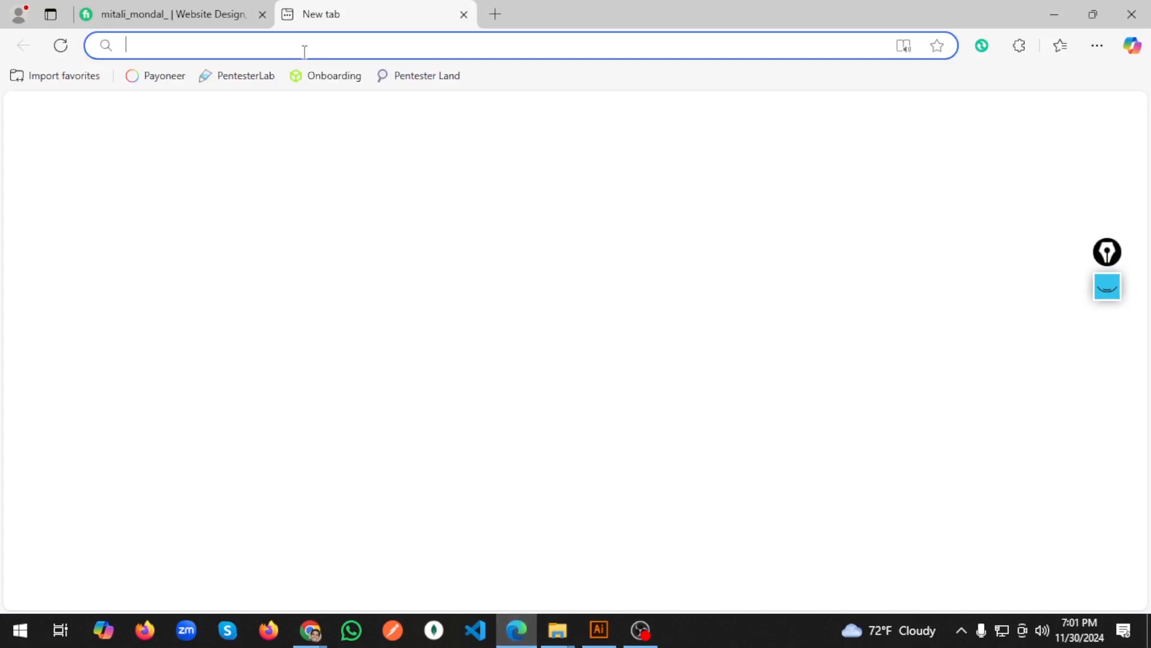
{"action": "type", "text": "fiver"}
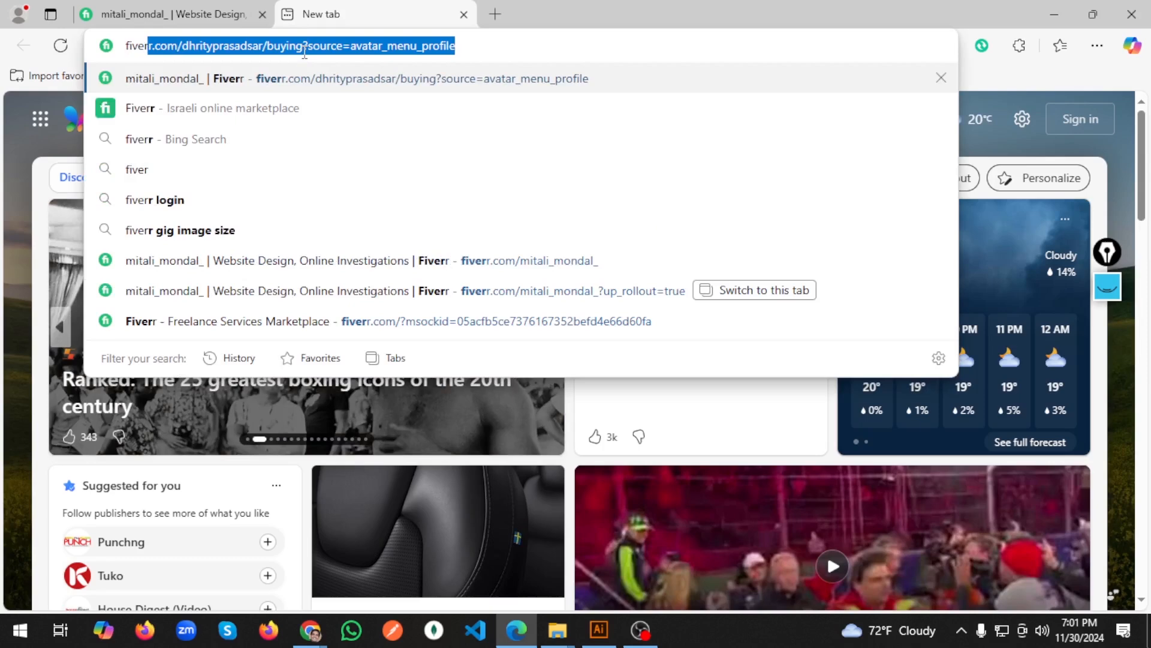
{"action": "key", "text": "Return"}
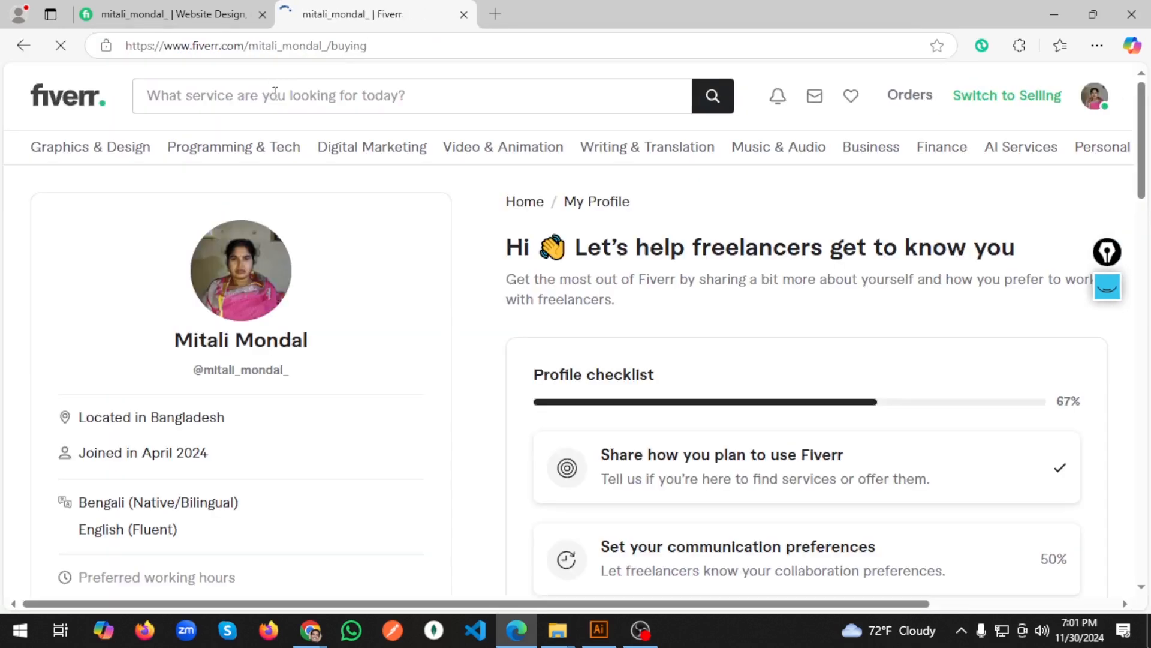
{"action": "left_click", "coordinate": [1003, 109]}
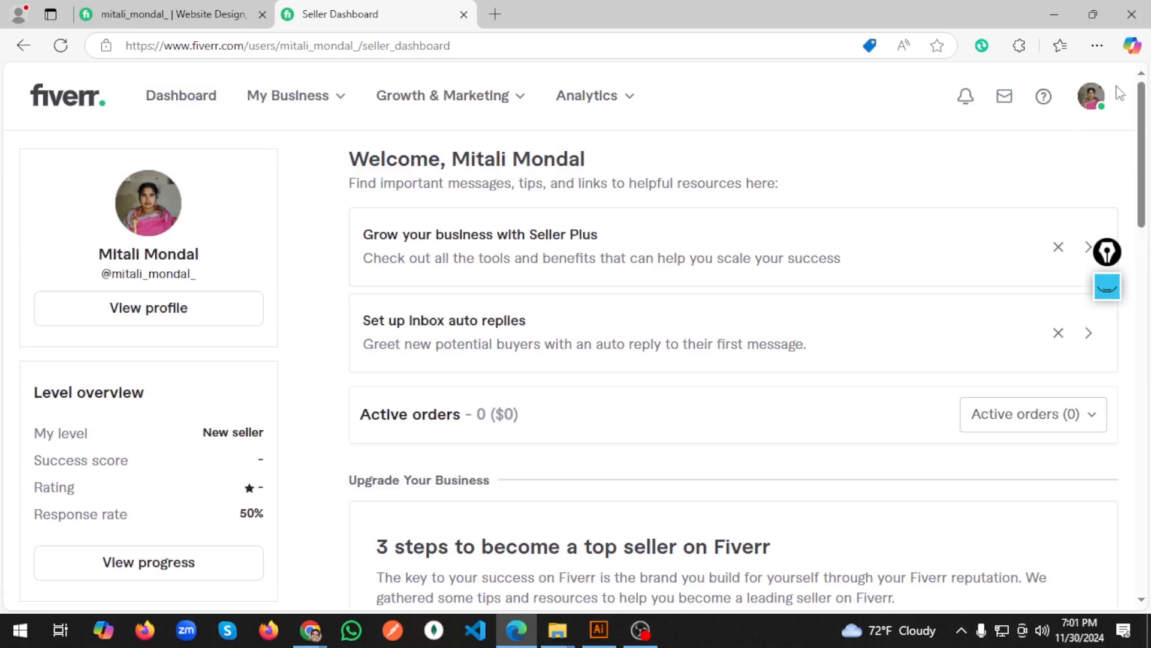
{"action": "left_click", "coordinate": [1091, 96]}
{"action": "left_click", "coordinate": [1043, 206]}
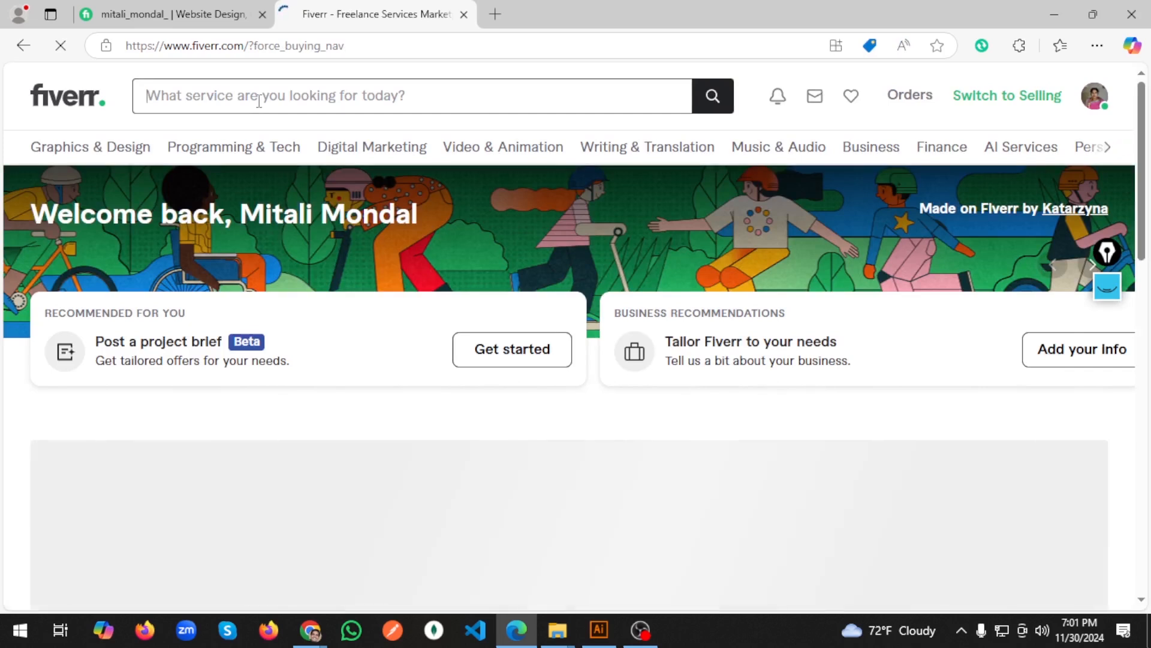
Step: Search Fiverr for "flyer design" and highlight the number of results
{"action": "type", "text": "flyer"}
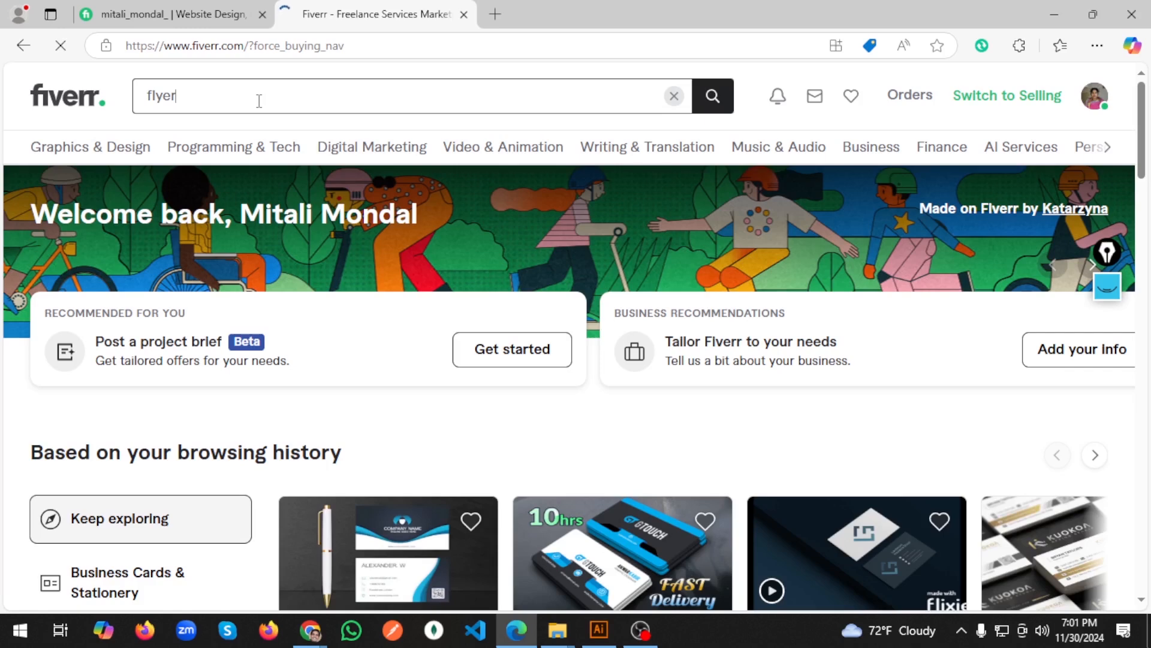
{"action": "type", "text": " design"}
{"action": "left_click", "coordinate": [713, 103]}
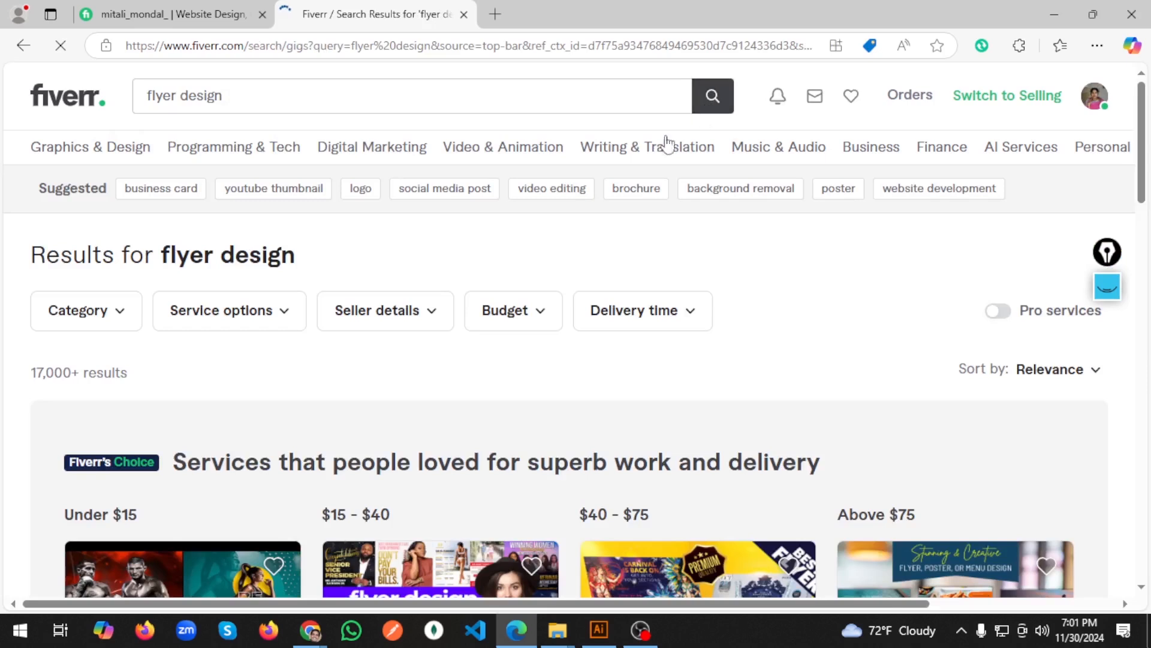
{"action": "triple_click", "coordinate": [140, 380]}
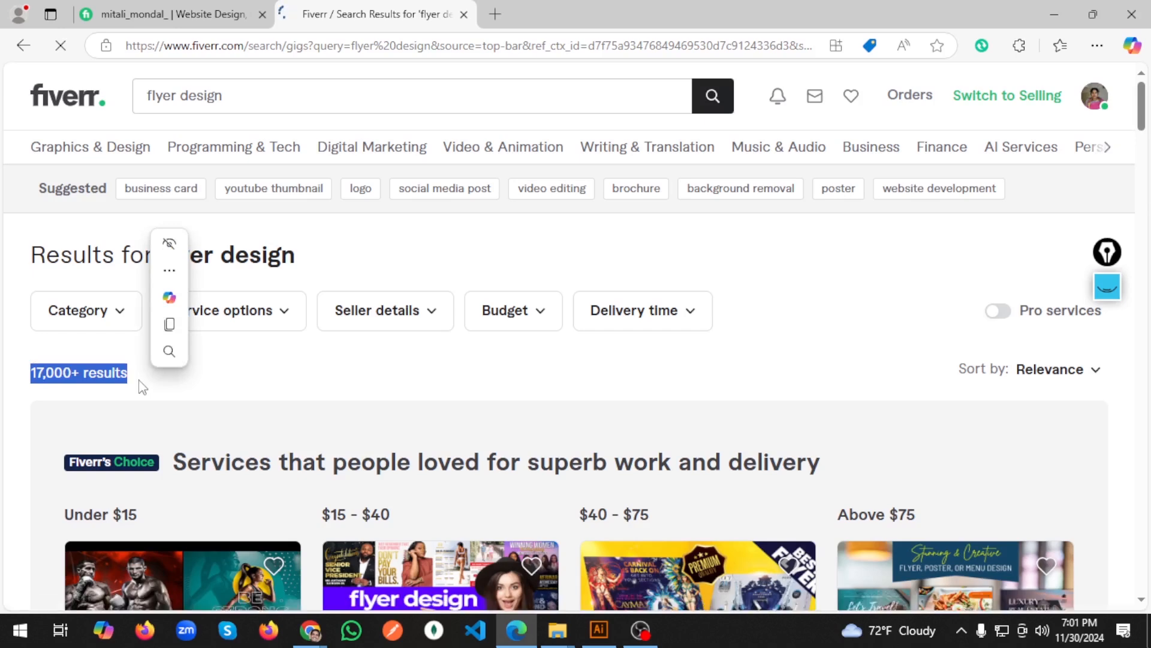
Step: Open the Fiverr's Choice flyer gig in the Above $75 group, dismiss the discount offer, and view its samples and Basic package
{"action": "scroll", "coordinate": [491, 303], "scroll_direction": "down", "scroll_amount": 4}
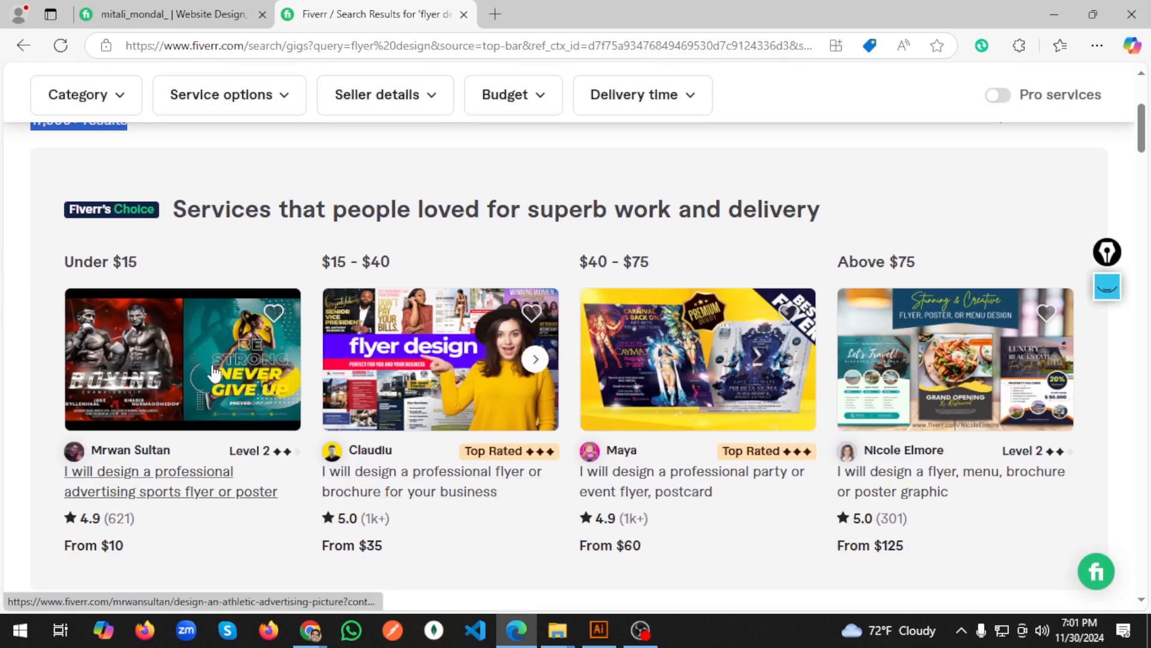
{"action": "scroll", "coordinate": [213, 373], "scroll_direction": "down", "scroll_amount": 1}
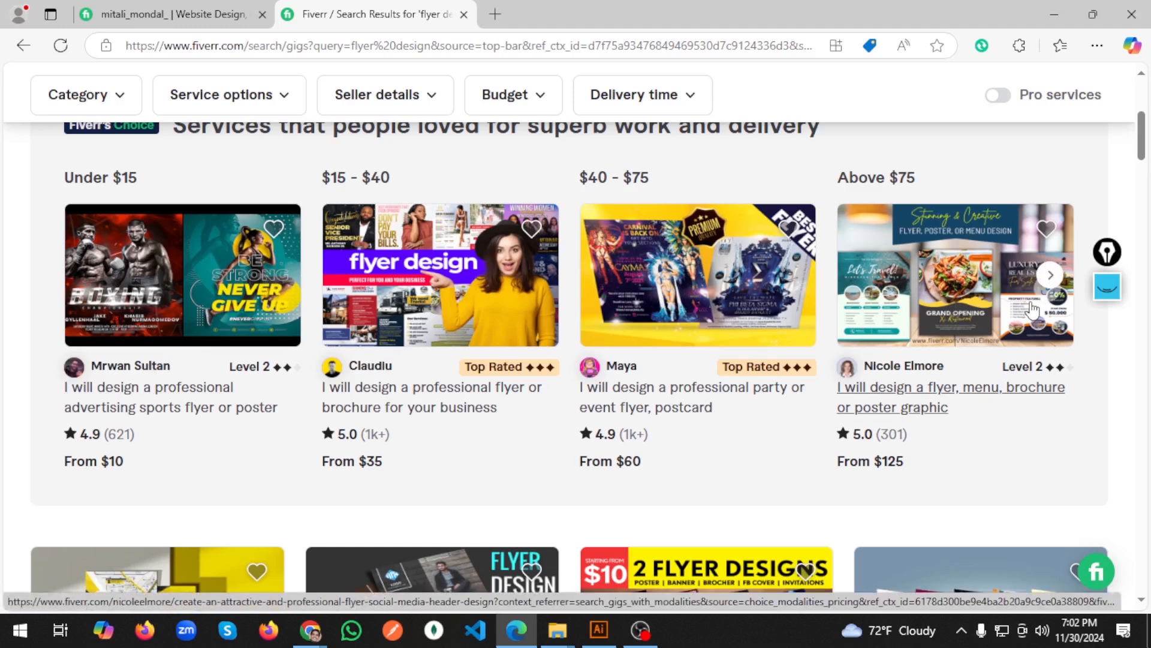
{"action": "left_click", "coordinate": [956, 289]}
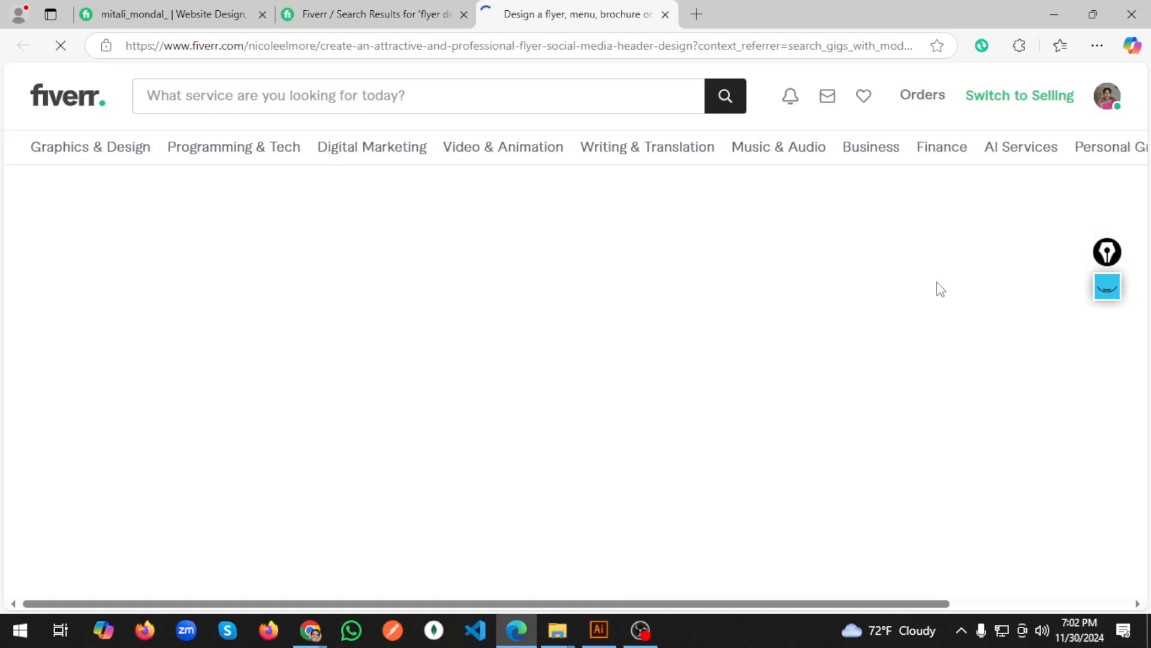
{"action": "scroll", "coordinate": [386, 331], "scroll_direction": "down", "scroll_amount": 8}
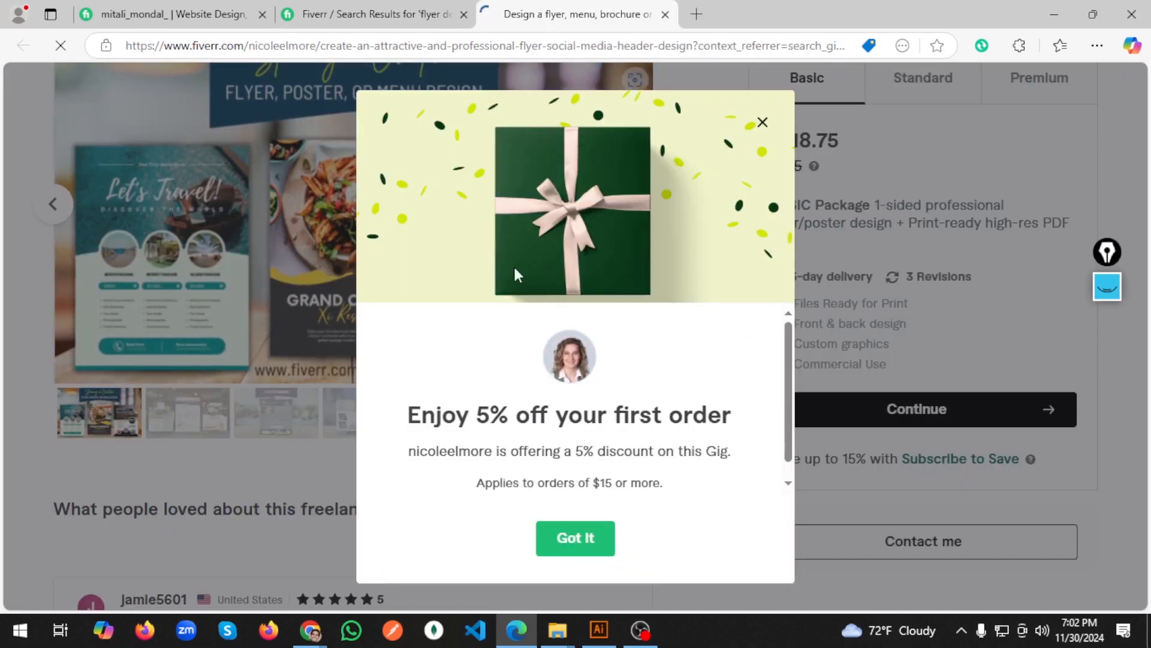
{"action": "left_click", "coordinate": [762, 122]}
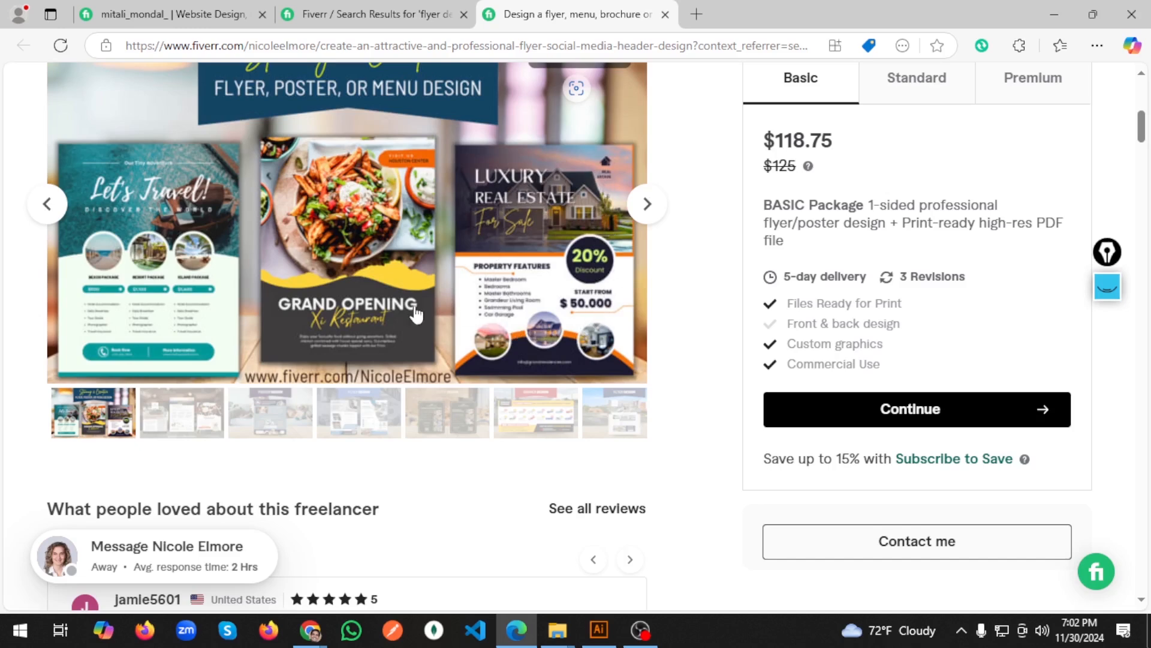
Step: Return to the Fiverr search results and examine the flyer design gigs, their cover images and starting prices
{"action": "left_click", "coordinate": [380, 1]}
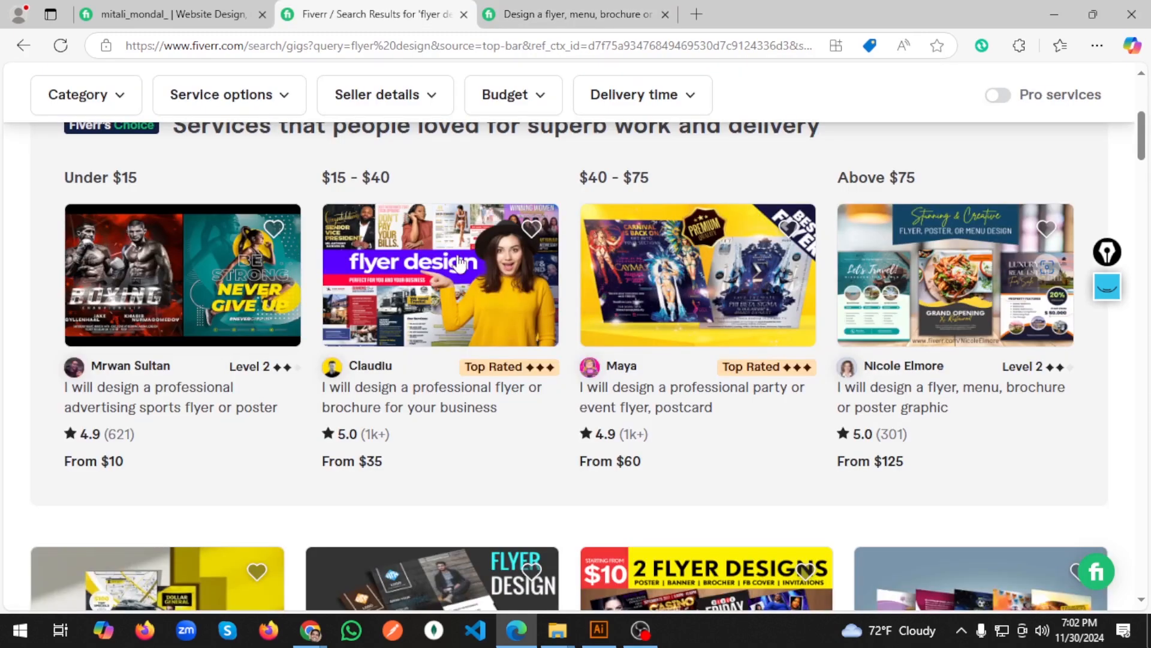
{"action": "scroll", "coordinate": [447, 267], "scroll_direction": "down", "scroll_amount": 3}
{"action": "scroll", "coordinate": [444, 273], "scroll_direction": "up", "scroll_amount": 4}
{"action": "scroll", "coordinate": [440, 279], "scroll_direction": "up", "scroll_amount": 1}
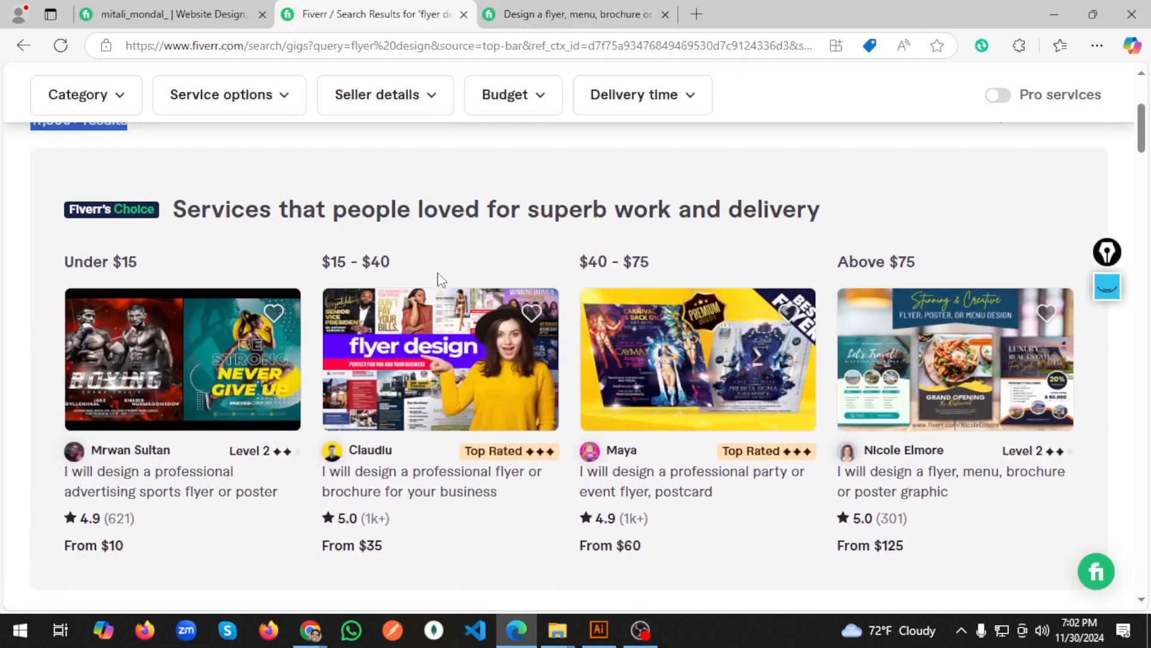
{"action": "scroll", "coordinate": [330, 274], "scroll_direction": "down", "scroll_amount": 3}
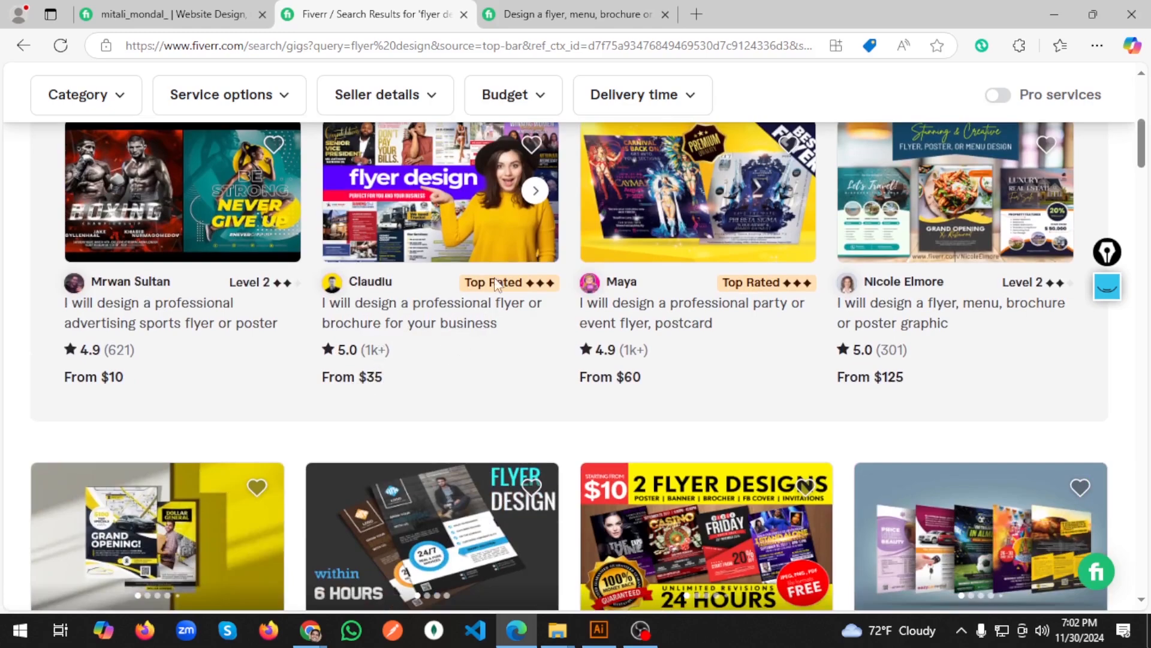
{"action": "scroll", "coordinate": [684, 372], "scroll_direction": "down", "scroll_amount": 12}
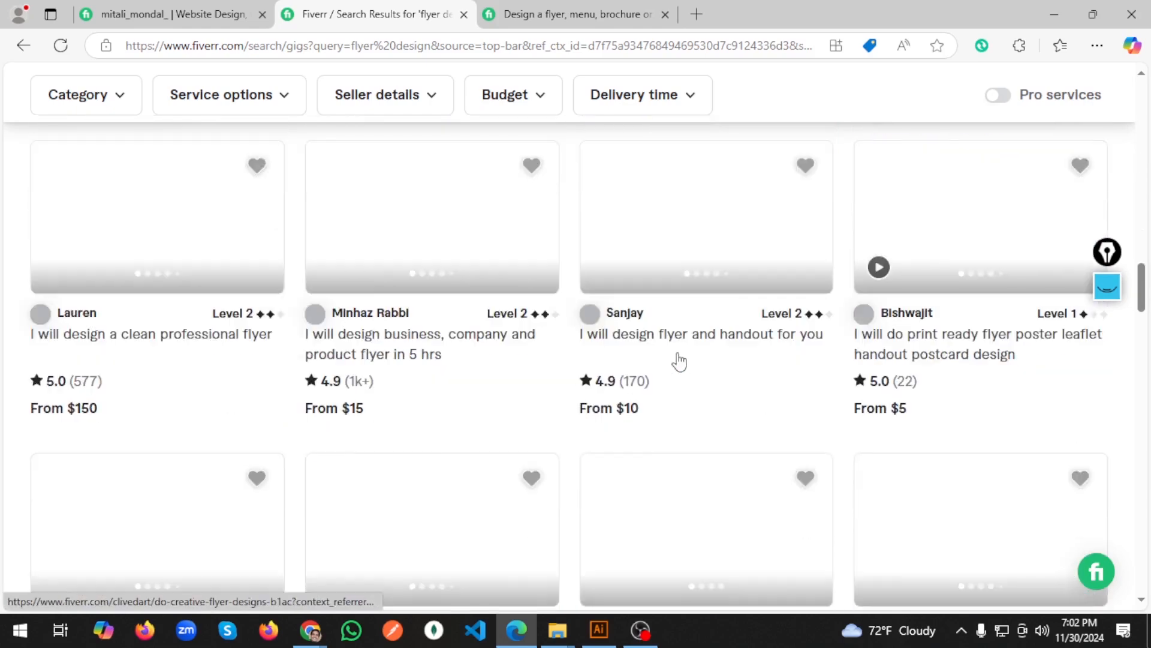
{"action": "scroll", "coordinate": [674, 363], "scroll_direction": "up", "scroll_amount": 6}
{"action": "scroll", "coordinate": [671, 377], "scroll_direction": "down", "scroll_amount": 15}
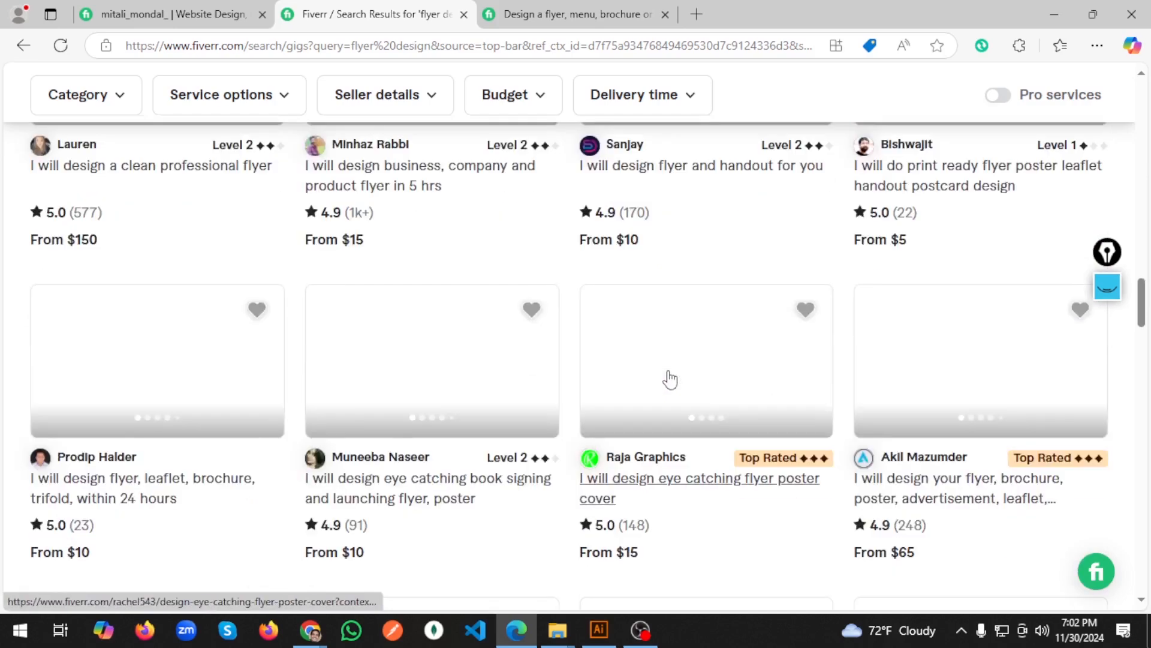
{"action": "scroll", "coordinate": [665, 382], "scroll_direction": "down", "scroll_amount": 3}
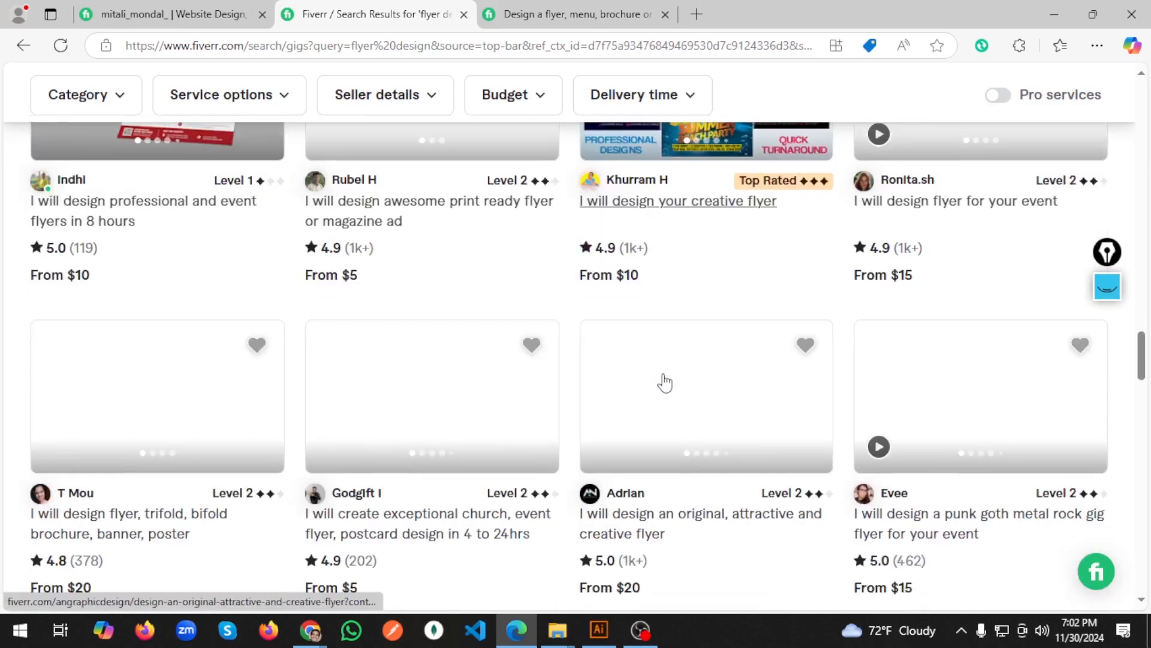
{"action": "scroll", "coordinate": [630, 379], "scroll_direction": "down", "scroll_amount": 4}
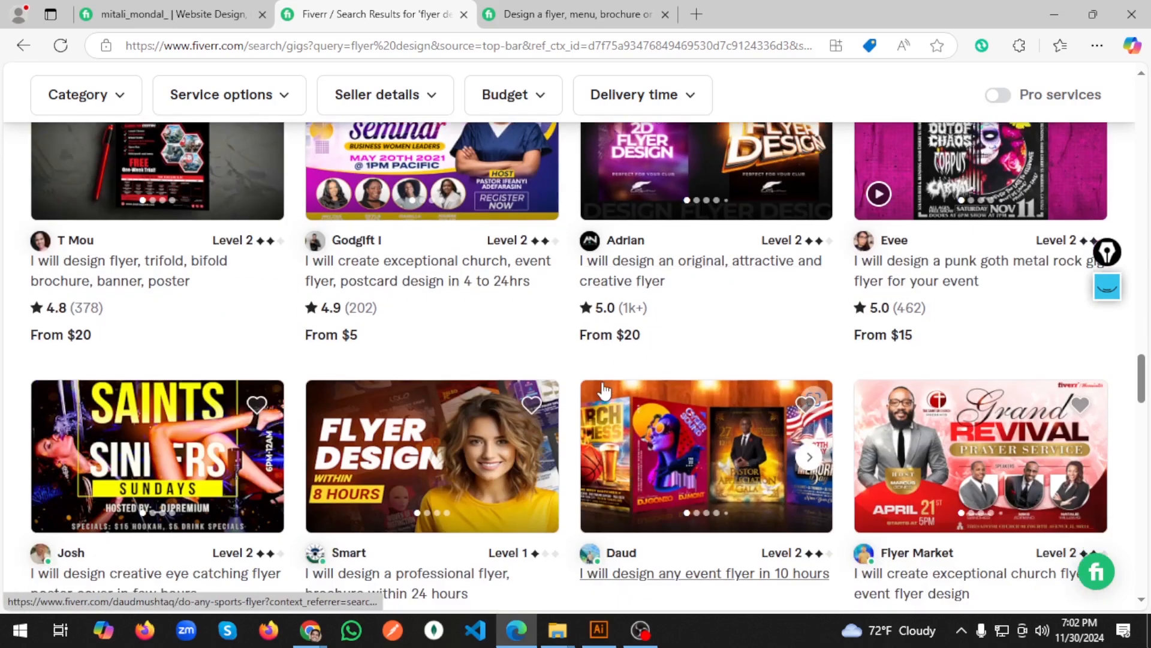
Step: Compare the seller level badges on the flyer gigs in the search results
{"action": "mouse_move", "coordinate": [783, 251]}
{"action": "scroll", "coordinate": [782, 251], "scroll_direction": "up", "scroll_amount": 3}
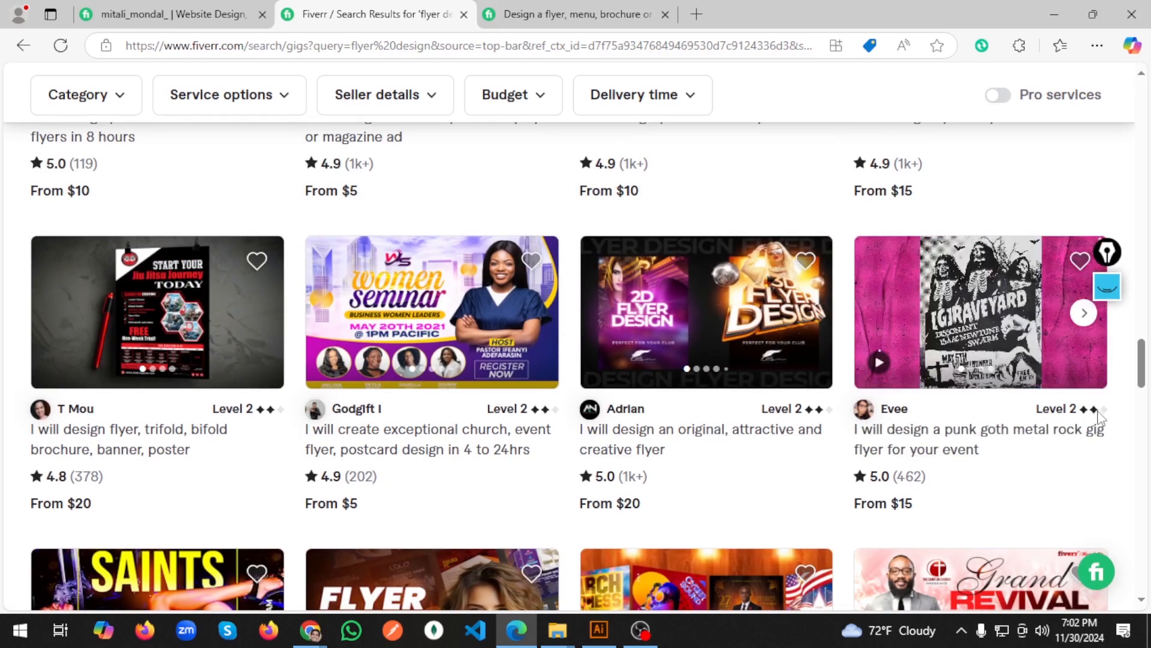
{"action": "mouse_move", "coordinate": [1090, 421]}
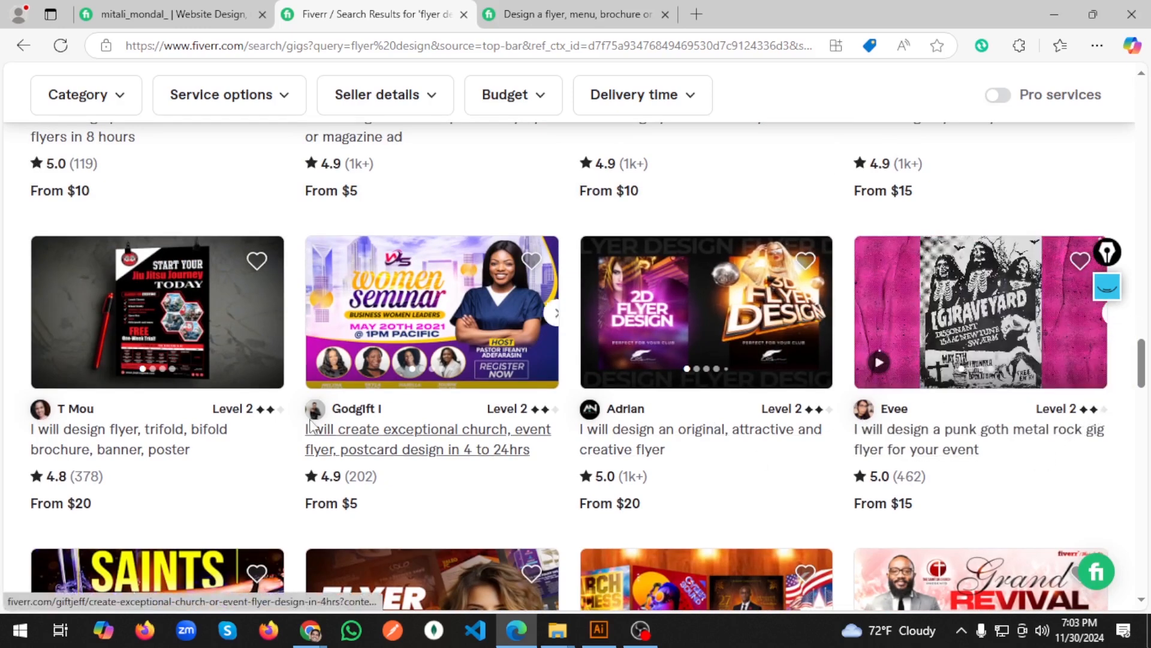
{"action": "mouse_move", "coordinate": [542, 420]}
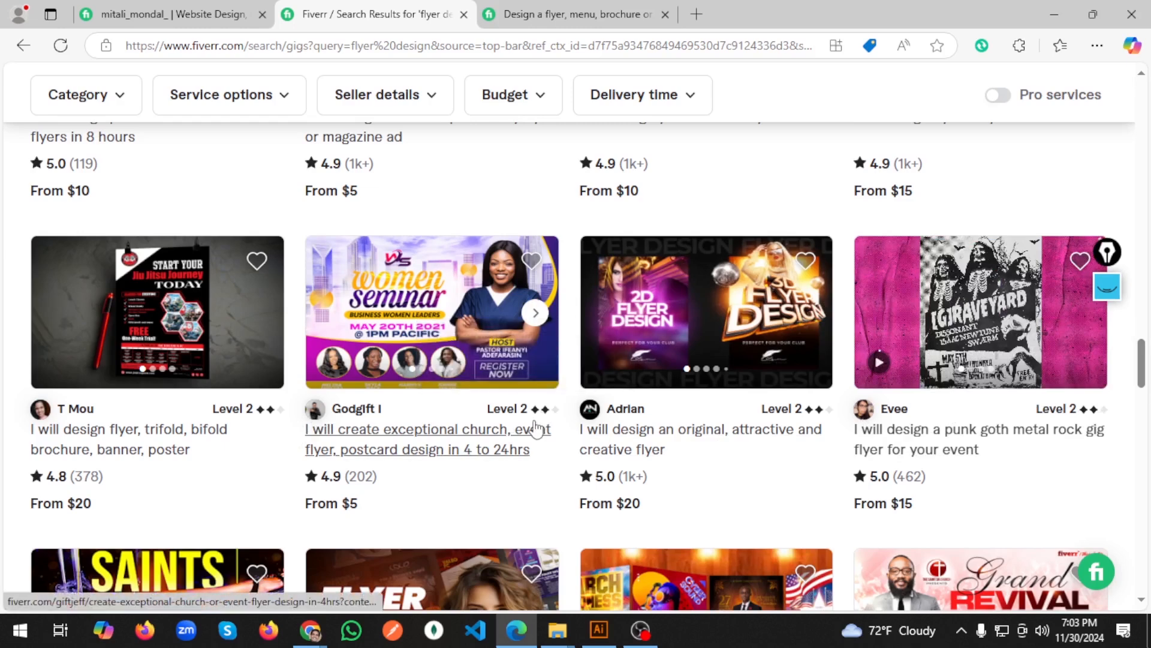
Step: Show the blank Illustrator document, and return to the travel sale flyer page in Chrome
{"action": "mouse_move", "coordinate": [310, 629]}
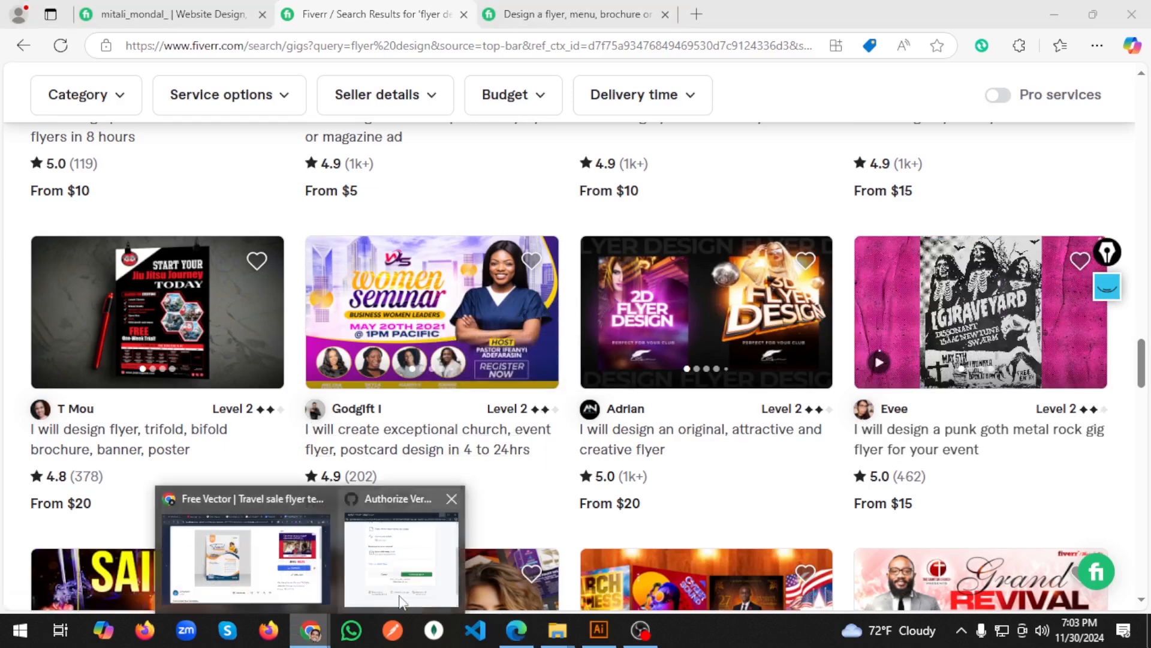
{"action": "left_click", "coordinate": [598, 630]}
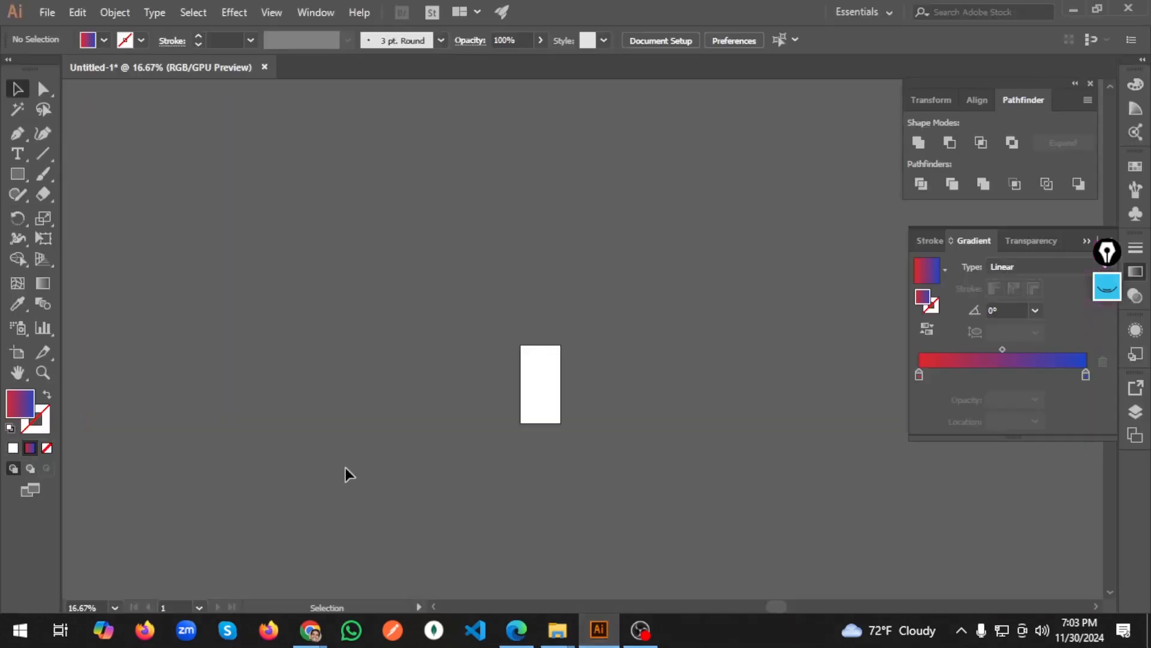
{"action": "mouse_move", "coordinate": [310, 629]}
{"action": "left_click", "coordinate": [259, 585]}
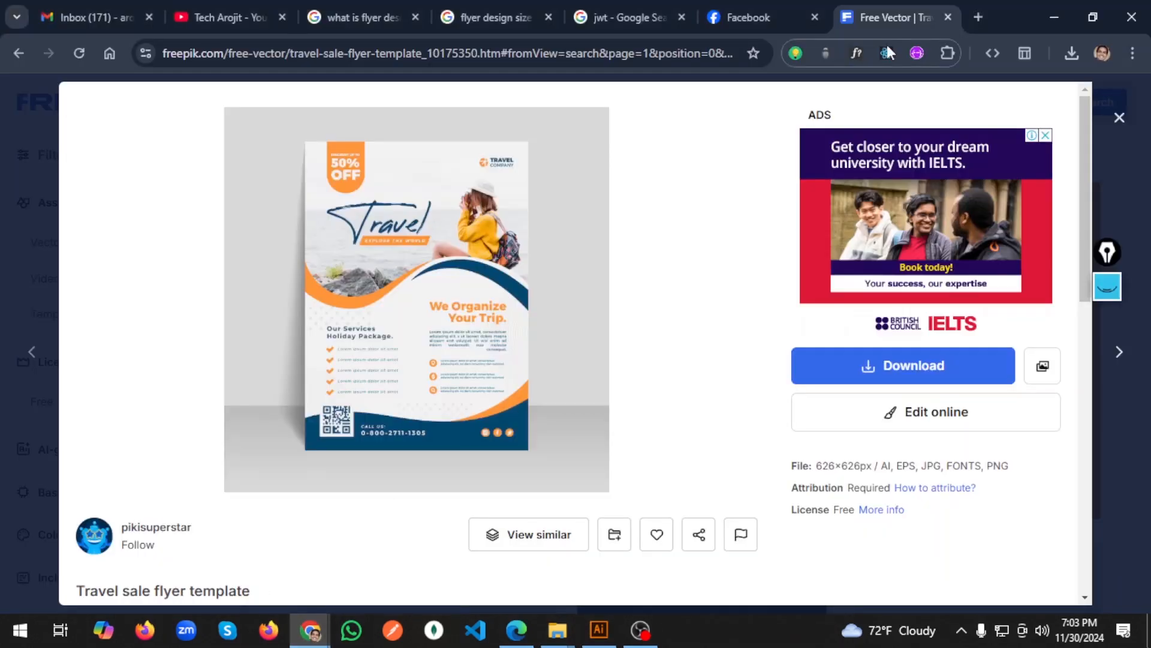
Step: In the Google results for "flyer design size", highlight the standard flyer size paragraph and its 8.5″ × 11″ dimensions
{"action": "left_click", "coordinate": [471, 15]}
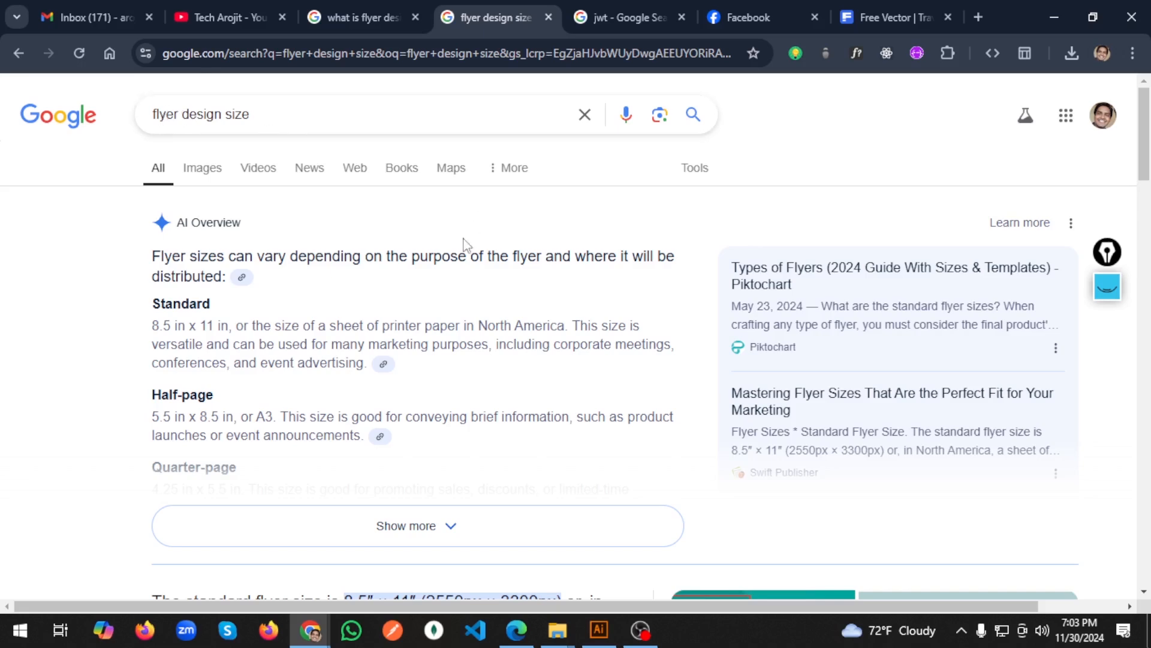
{"action": "scroll", "coordinate": [487, 239], "scroll_direction": "down", "scroll_amount": 6}
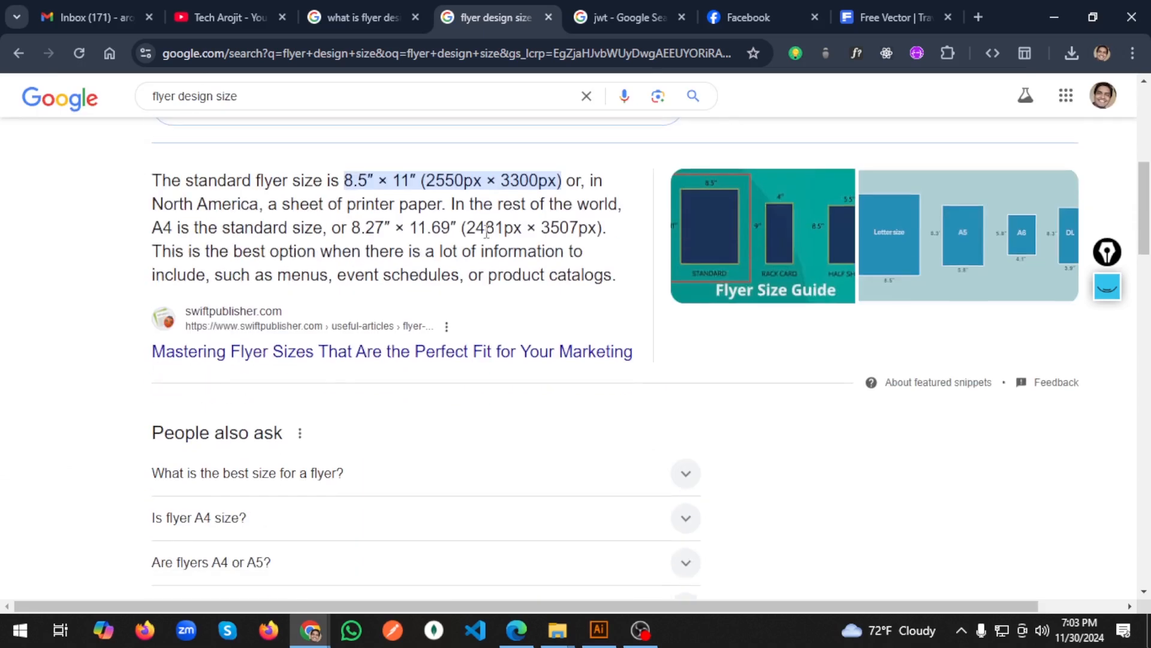
{"action": "scroll", "coordinate": [487, 231], "scroll_direction": "up", "scroll_amount": 1}
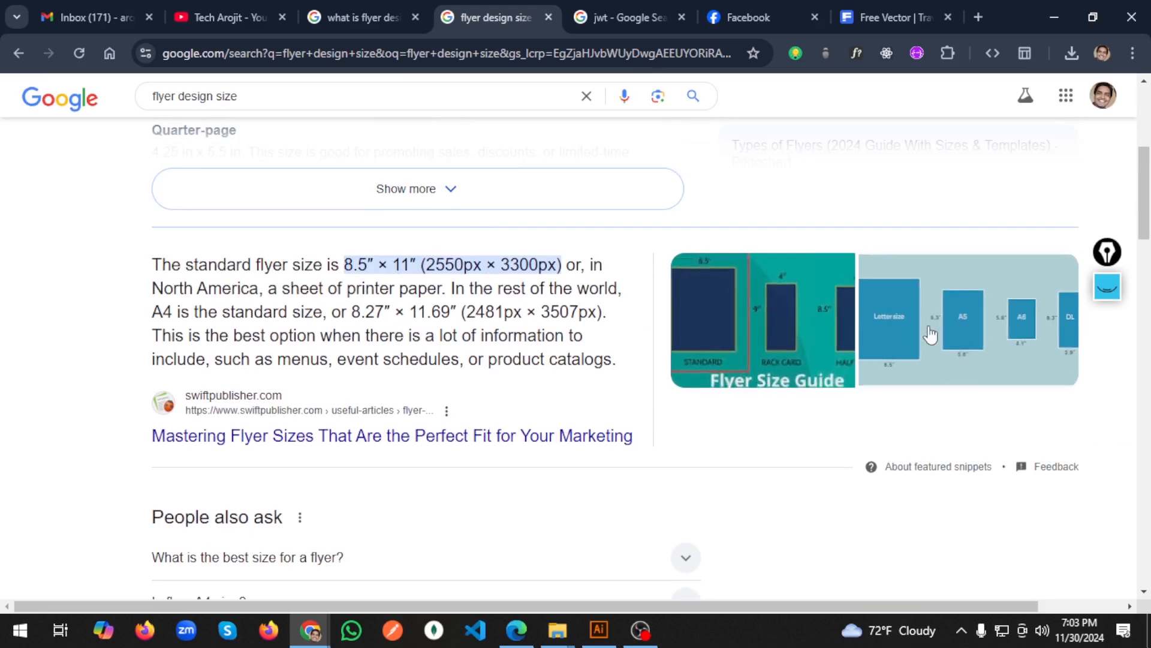
{"action": "left_click_drag", "start_coordinate": [156, 262], "coordinate": [624, 367]}
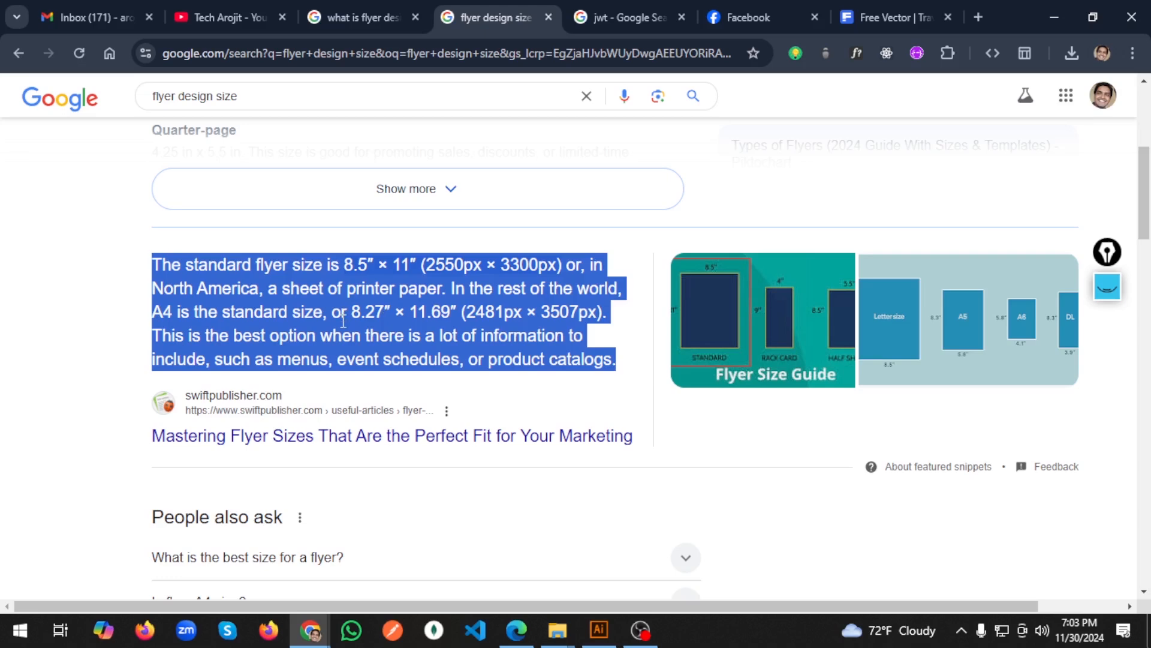
{"action": "left_click", "coordinate": [358, 328]}
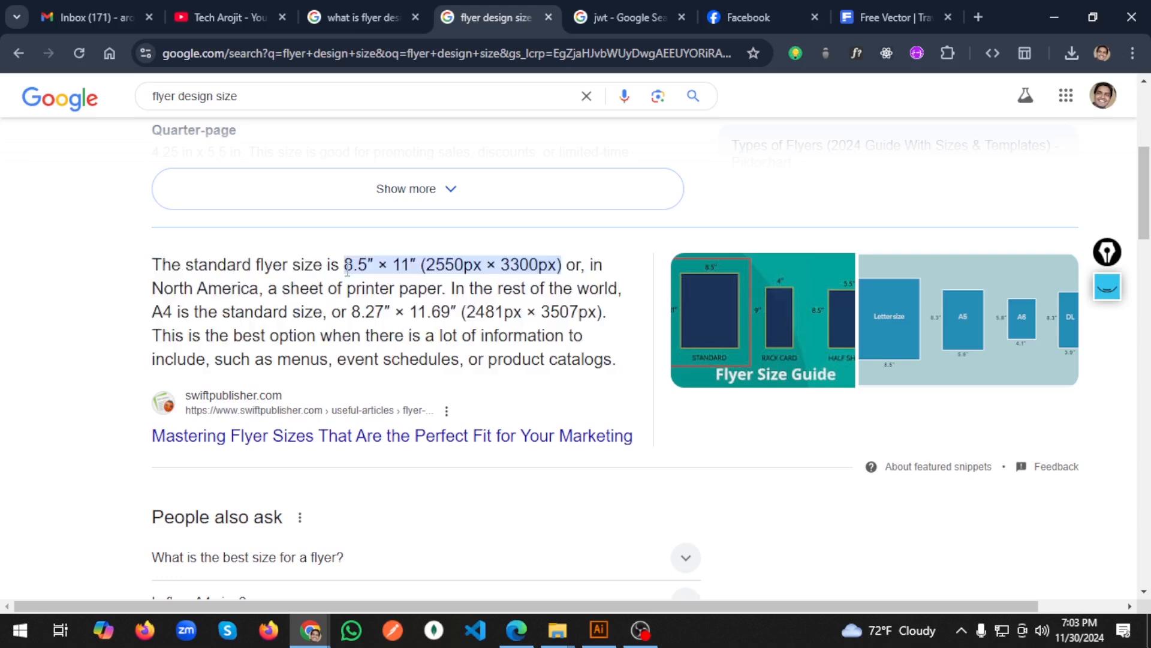
{"action": "mouse_move", "coordinate": [345, 264]}
{"action": "left_mouse_down"}
{"action": "mouse_move", "coordinate": [410, 265]}
{"action": "mouse_move", "coordinate": [344, 266]}
{"action": "left_mouse_up"}
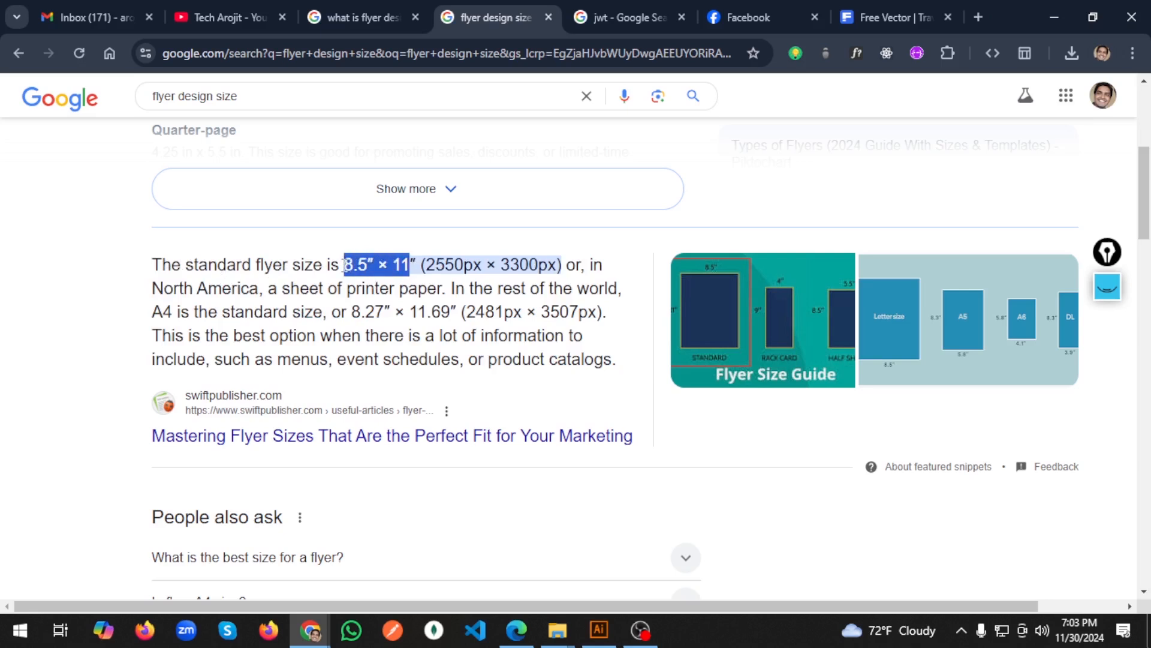
Step: Highlight the standard flyer's pixel size 2550px × 3300px, and the A4 size with its 2481px × 3507px equivalent
{"action": "left_click_drag", "start_coordinate": [428, 265], "coordinate": [561, 271]}
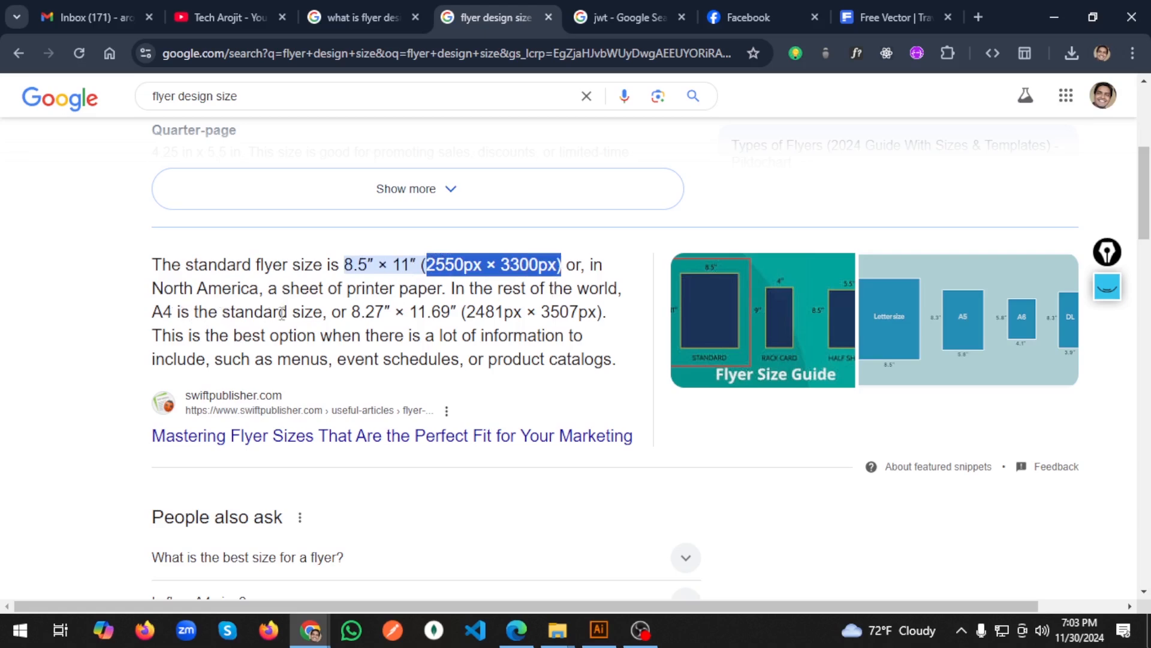
{"action": "left_click_drag", "start_coordinate": [154, 312], "coordinate": [449, 316]}
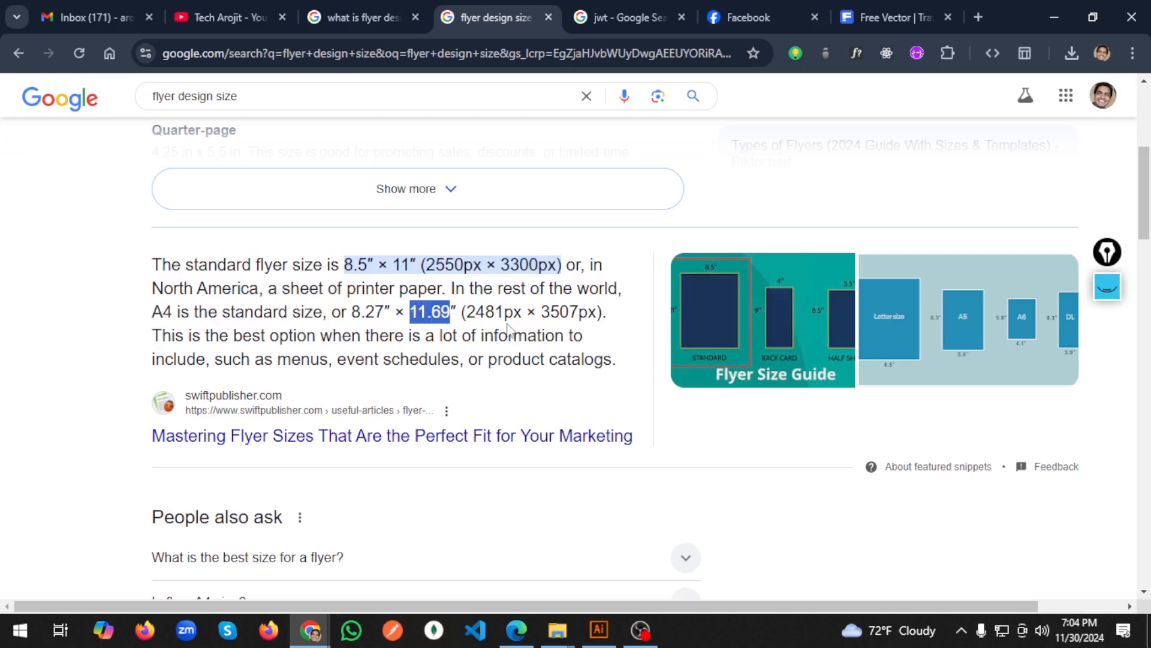
{"action": "left_click_drag", "start_coordinate": [467, 312], "coordinate": [594, 316]}
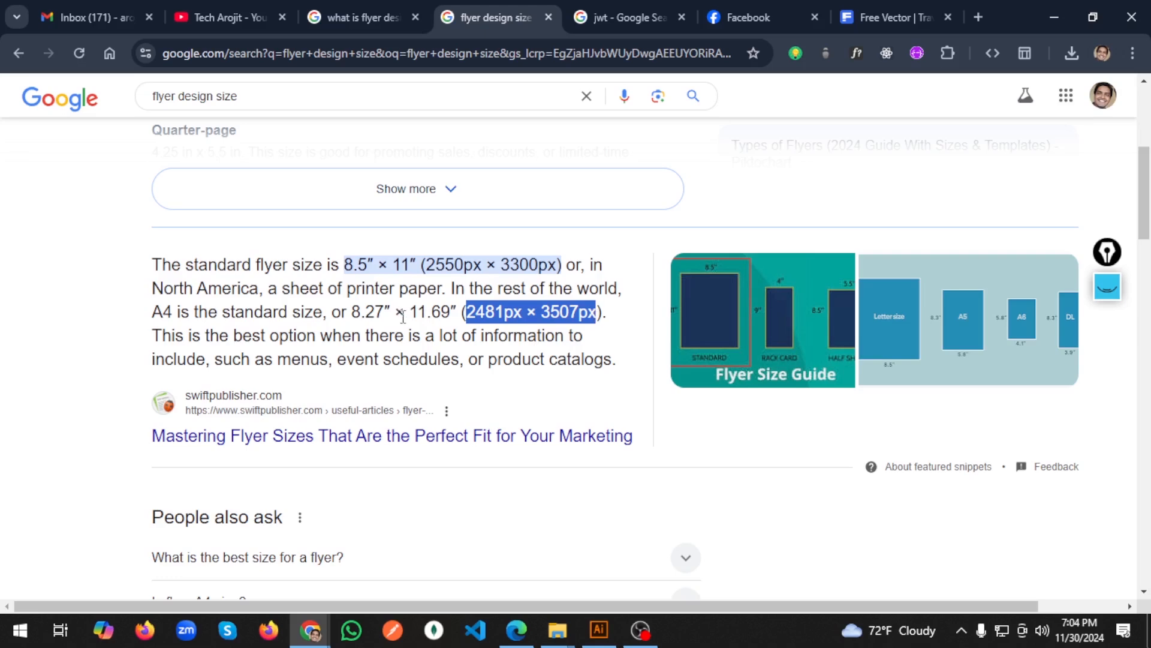
Step: Copy the A4 width 8.27 and height 11.69 from the flyer size paragraph as separate clipboard entries
{"action": "left_click_drag", "start_coordinate": [383, 312], "coordinate": [353, 311]}
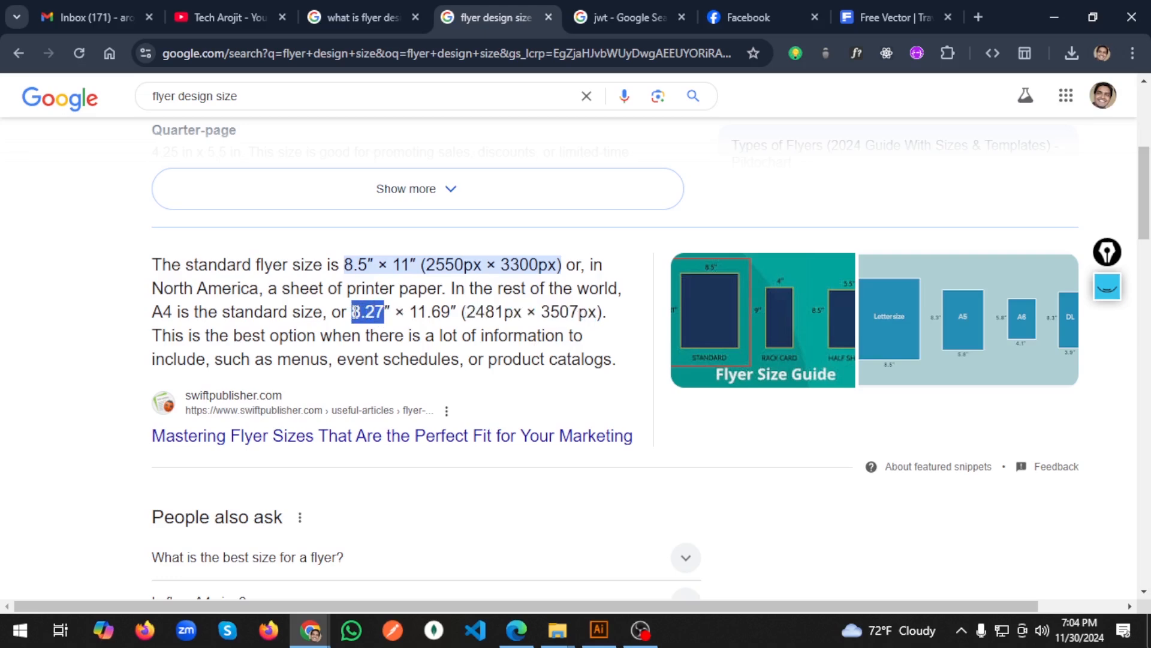
{"action": "left_click_drag", "start_coordinate": [452, 312], "coordinate": [412, 312]}
{"action": "key", "text": "super+c"}
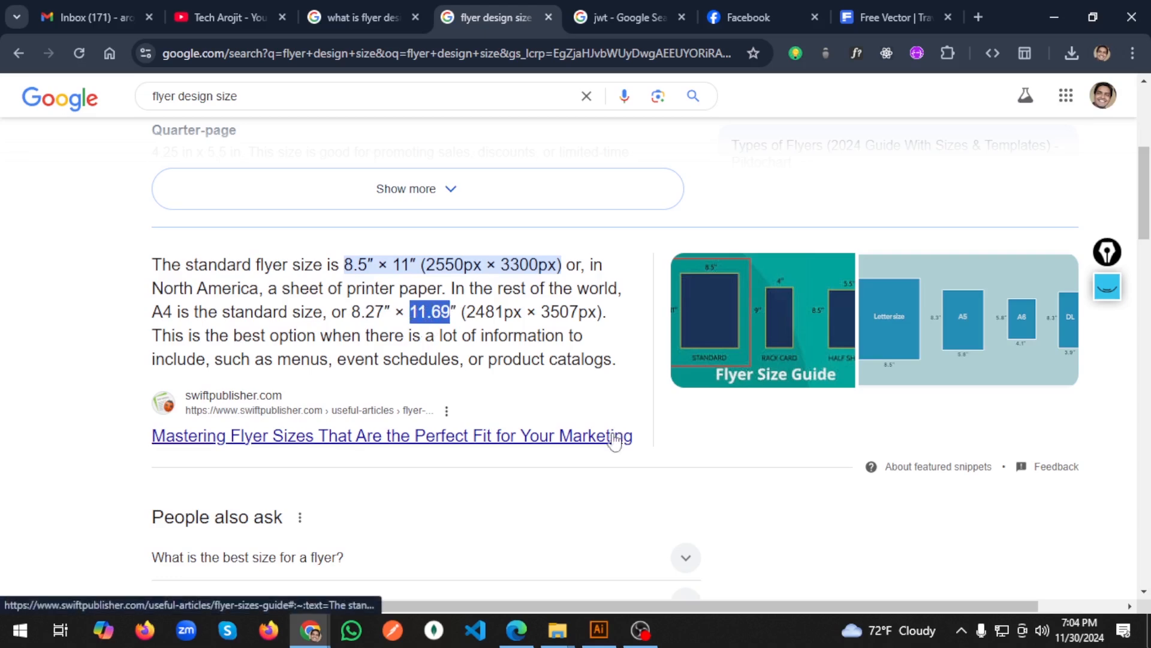
Step: Switch to Illustrator, start a new document from the Art & Illustration presets, and set its units to inches
{"action": "left_click", "coordinate": [598, 630]}
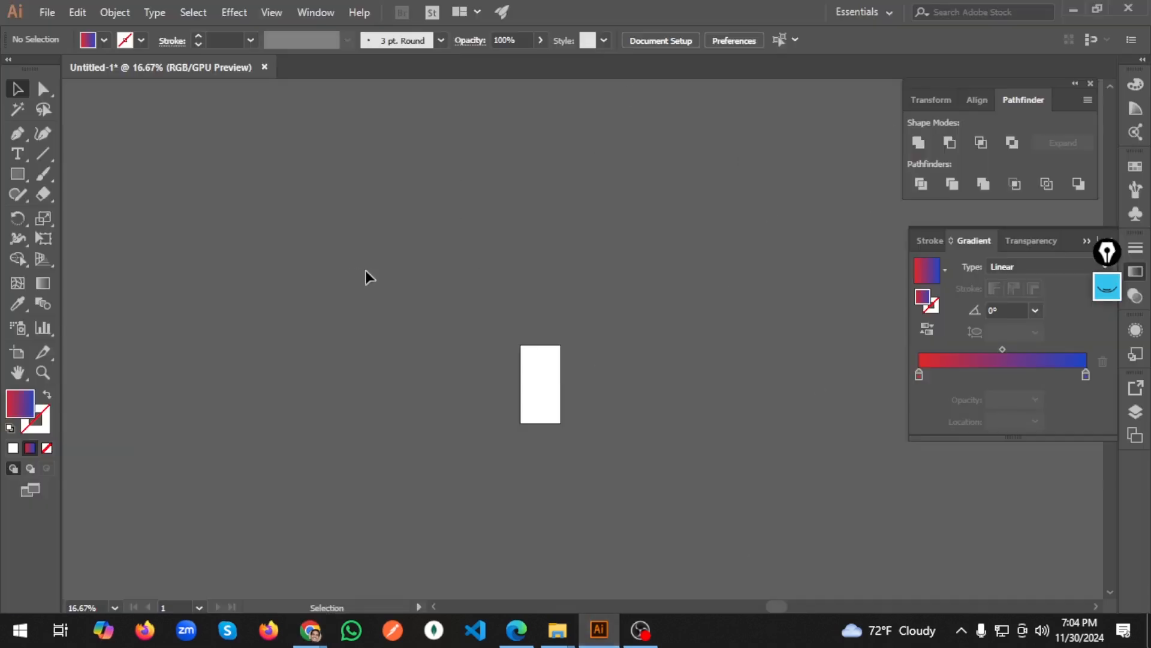
{"action": "scroll", "coordinate": [372, 303], "scroll_direction": "left", "scroll_amount": 3}
{"action": "scroll", "coordinate": [696, 327], "scroll_direction": "left", "scroll_amount": 2}
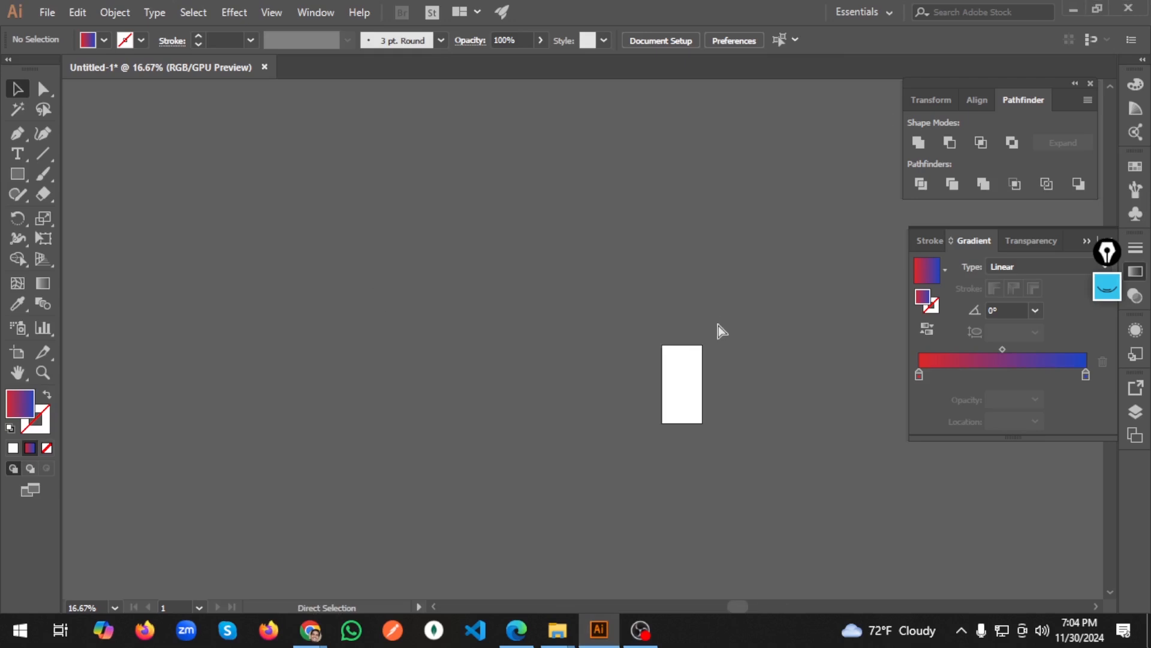
{"action": "scroll", "coordinate": [714, 334], "scroll_direction": "right", "scroll_amount": 4}
{"action": "scroll", "coordinate": [579, 382], "scroll_direction": "up", "scroll_amount": 4}
{"action": "scroll", "coordinate": [579, 382], "scroll_direction": "down", "scroll_amount": 2}
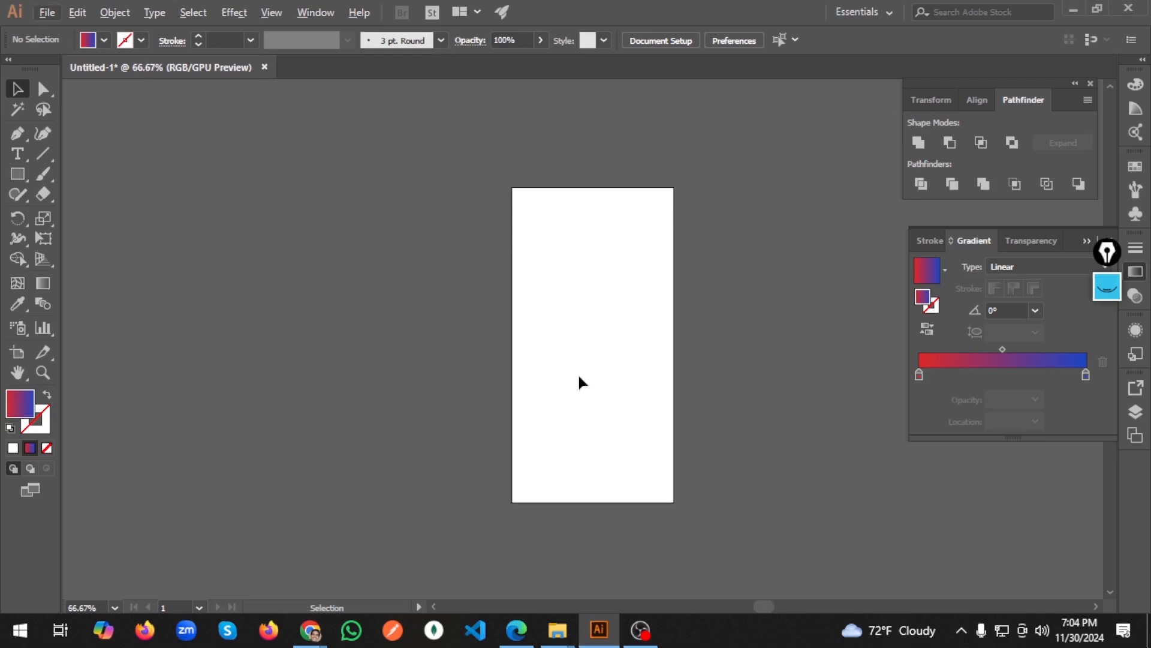
{"action": "left_click", "coordinate": [47, 12]}
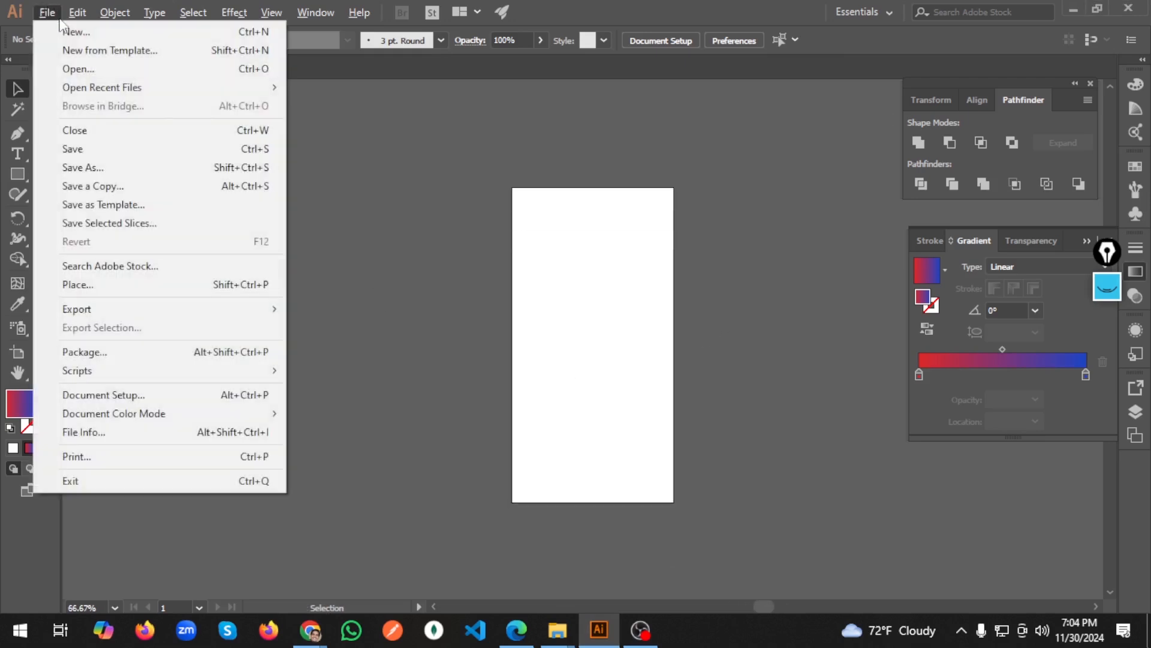
{"action": "left_click", "coordinate": [117, 33]}
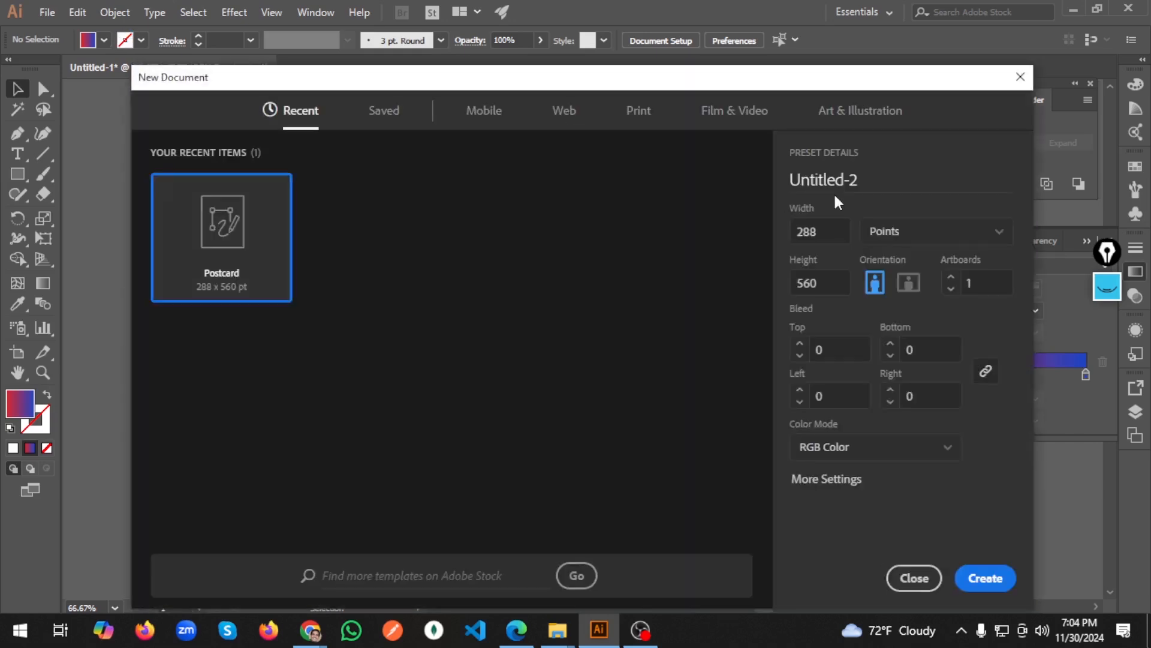
{"action": "left_click", "coordinate": [863, 113]}
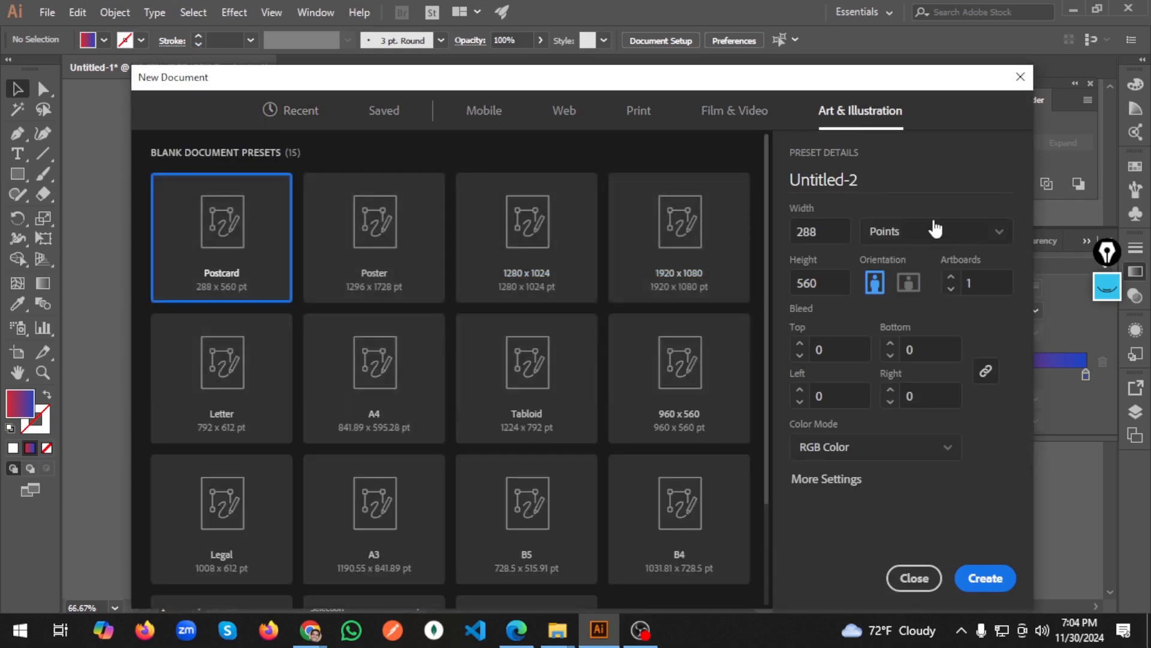
{"action": "left_click", "coordinate": [928, 238]}
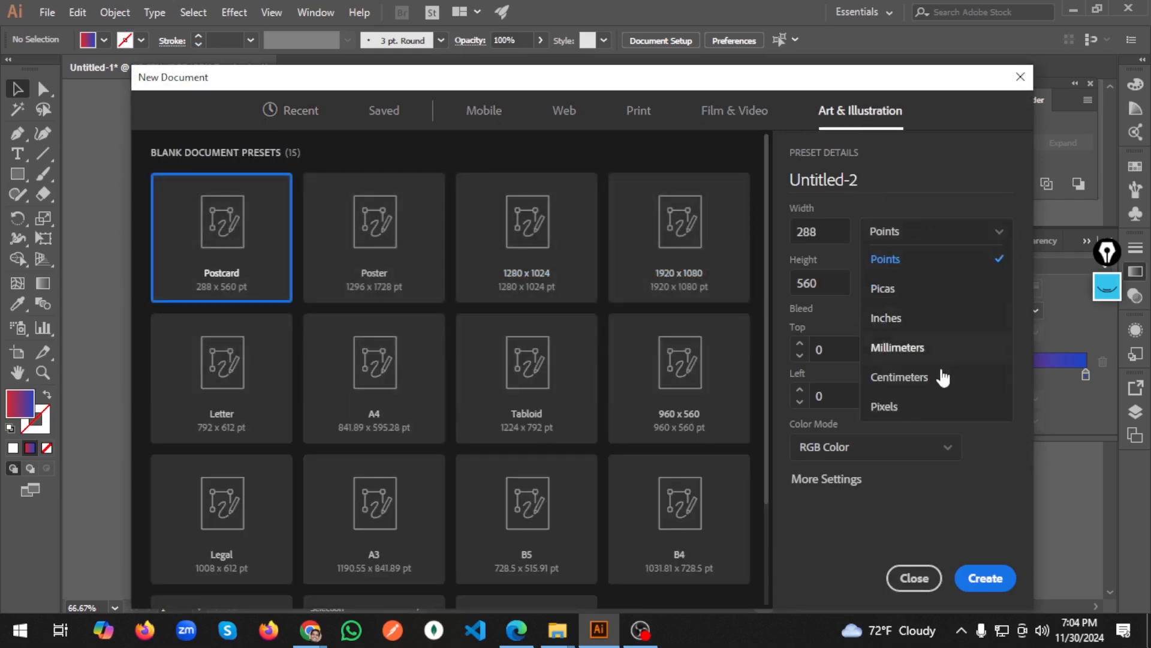
{"action": "left_click", "coordinate": [917, 408]}
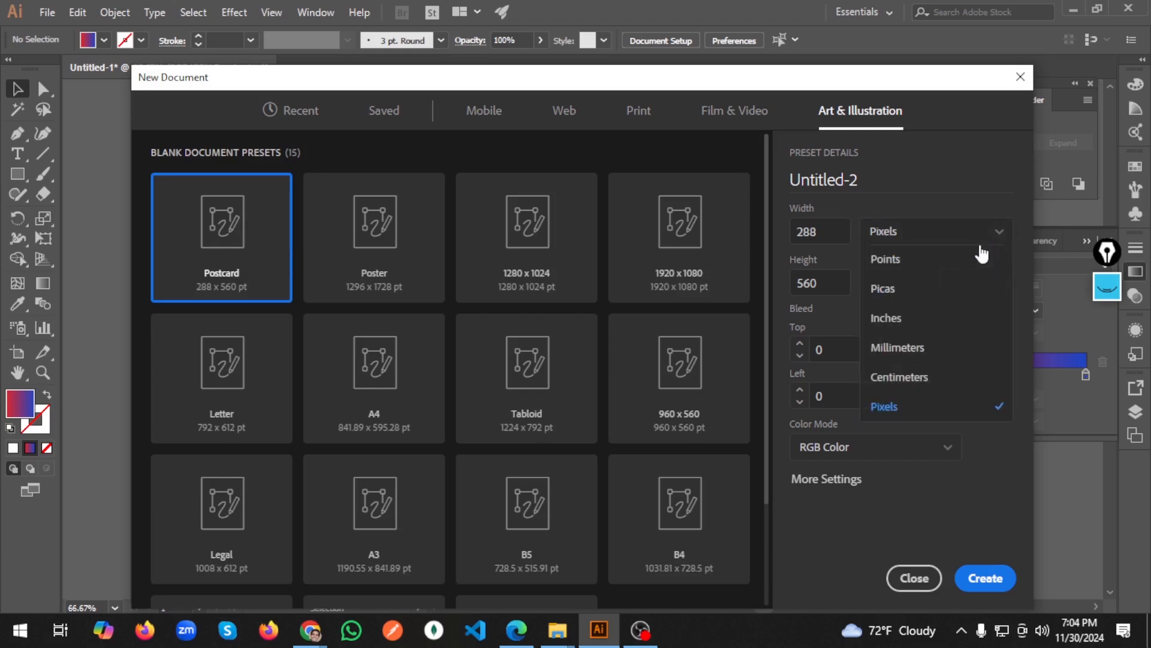
{"action": "left_click", "coordinate": [930, 319]}
Step: Set the new document's width to 8.27 in and height to 11.69 in, using portrait orientation
{"action": "double_click", "coordinate": [822, 235]}
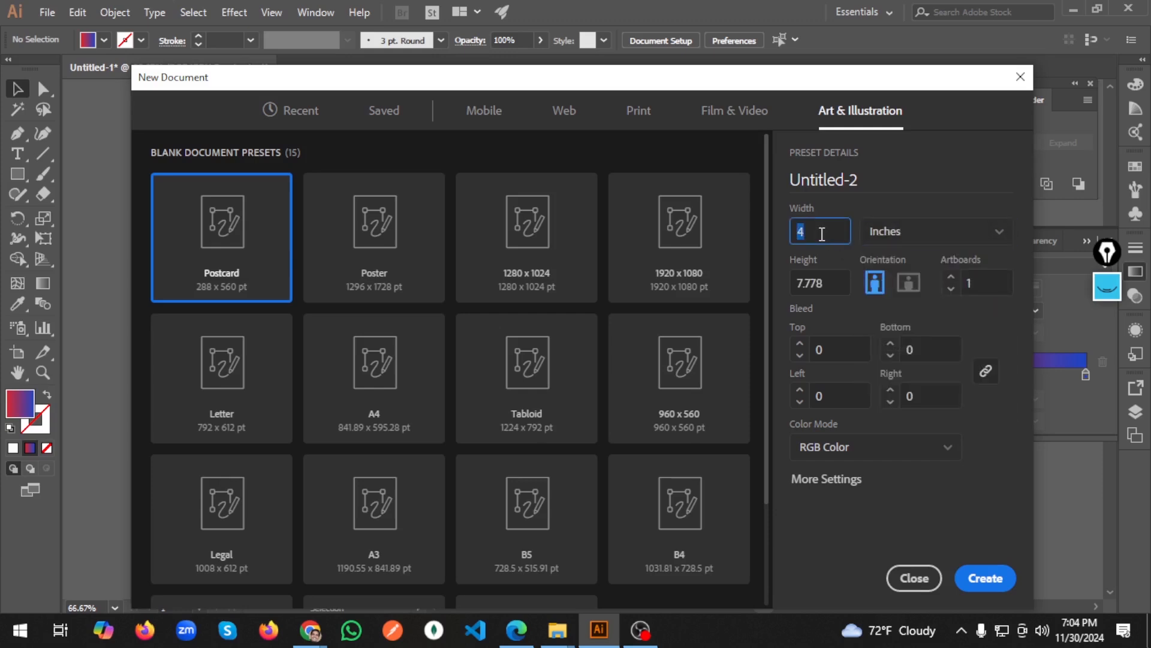
{"action": "key", "text": "super+v"}
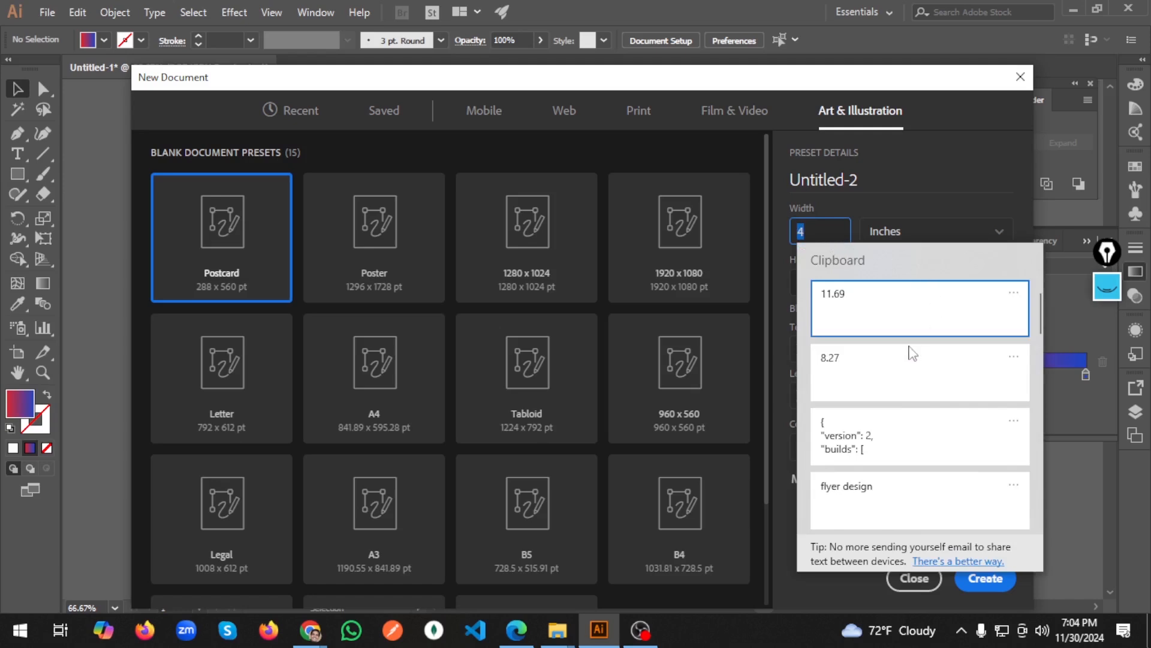
{"action": "left_click", "coordinate": [907, 370]}
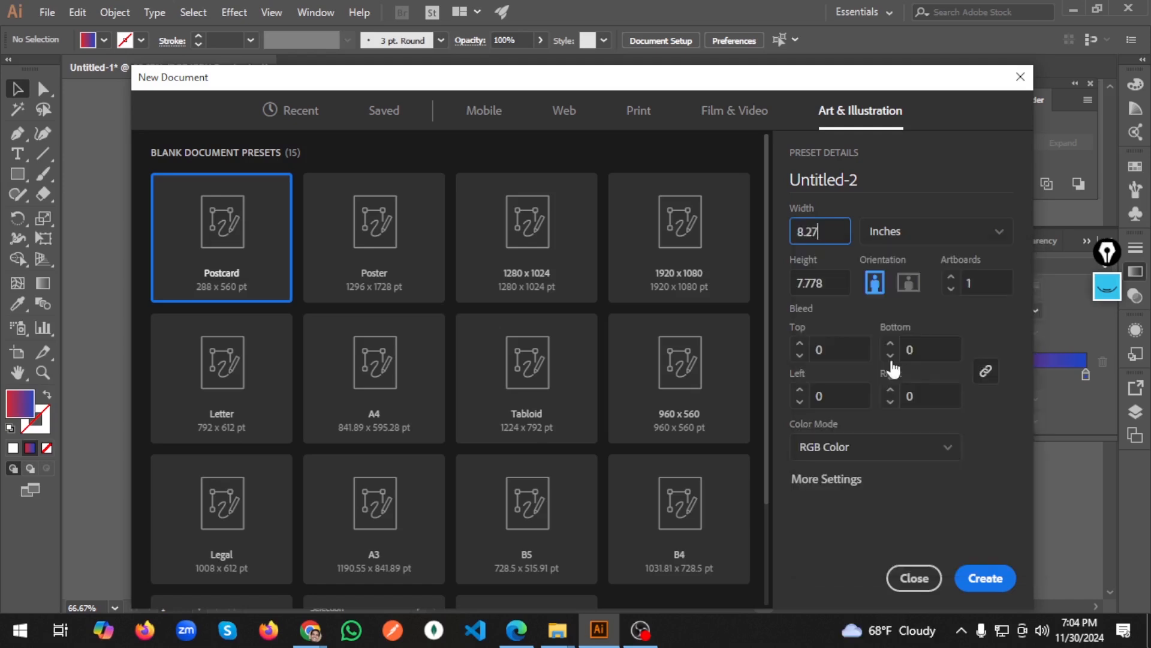
{"action": "double_click", "coordinate": [839, 289]}
{"action": "key", "text": "super+v"}
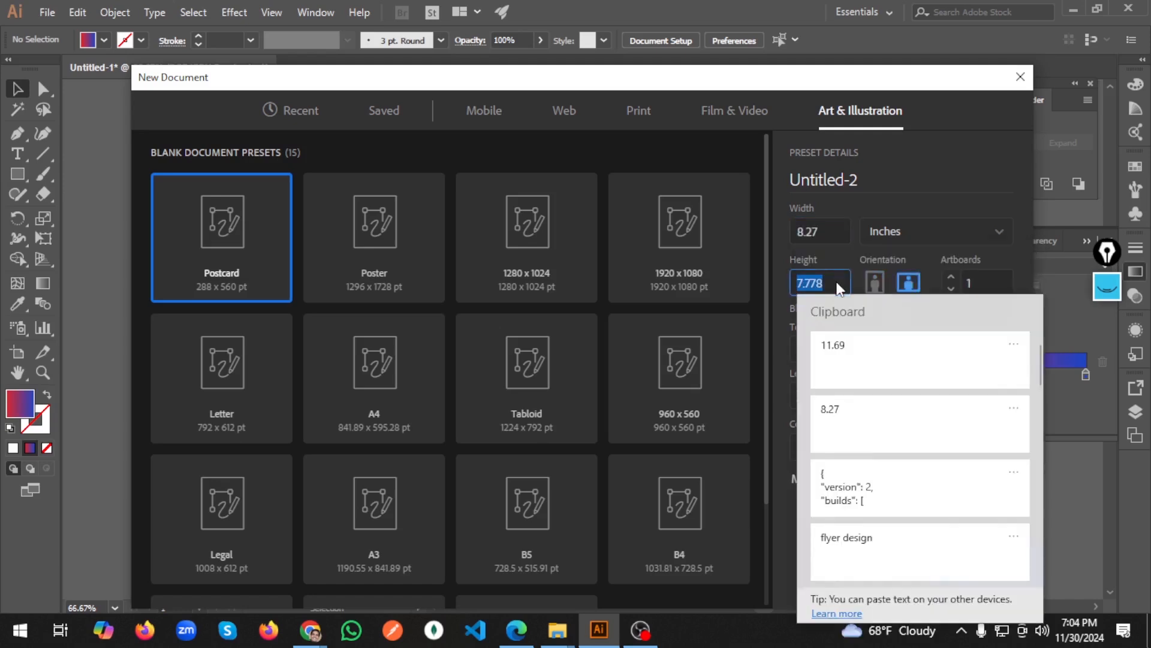
{"action": "left_click", "coordinate": [873, 360]}
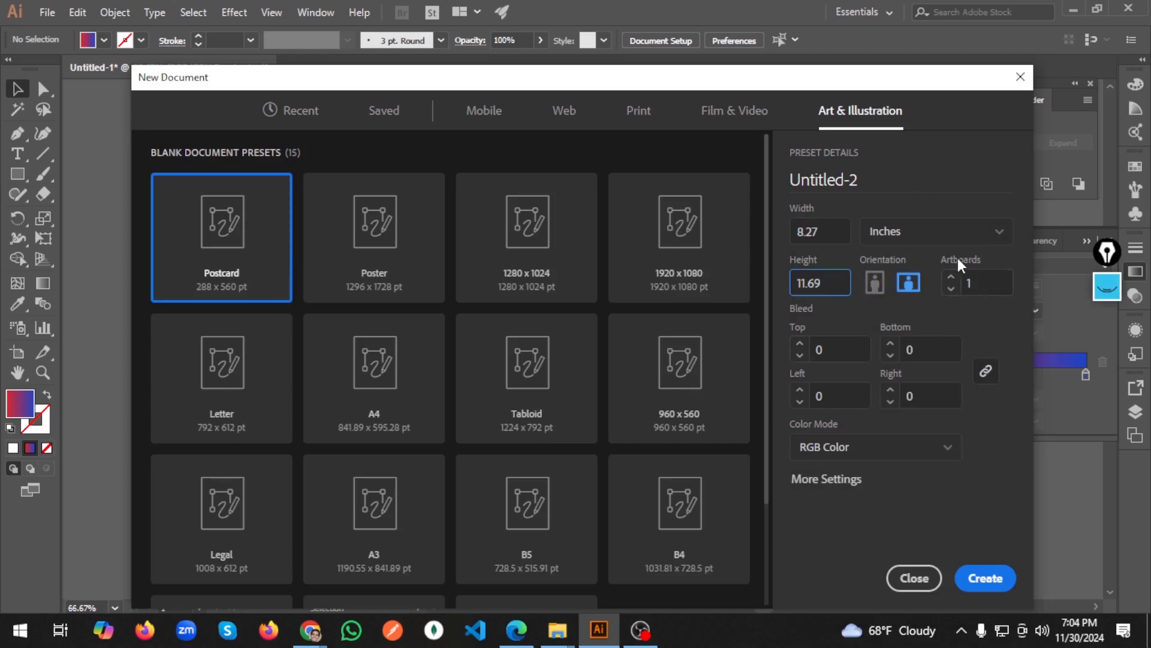
{"action": "left_click", "coordinate": [875, 283]}
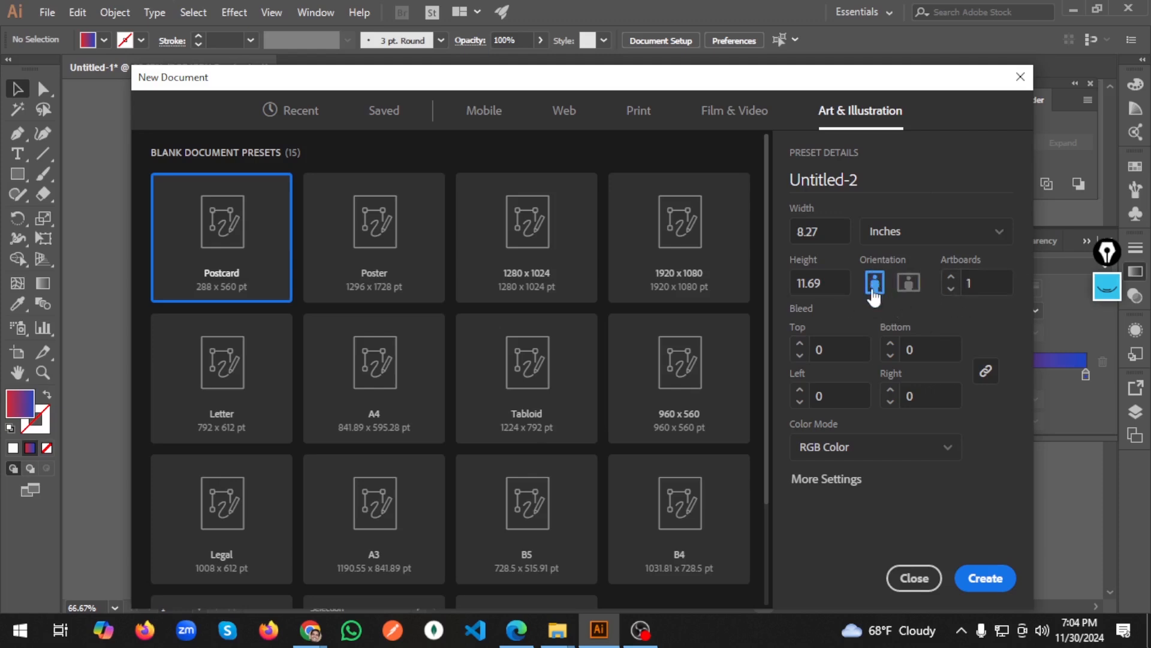
Step: Set the bleed to 0.125 in on all four sides and the color mode to CMYK Color
{"action": "left_click", "coordinate": [830, 358]}
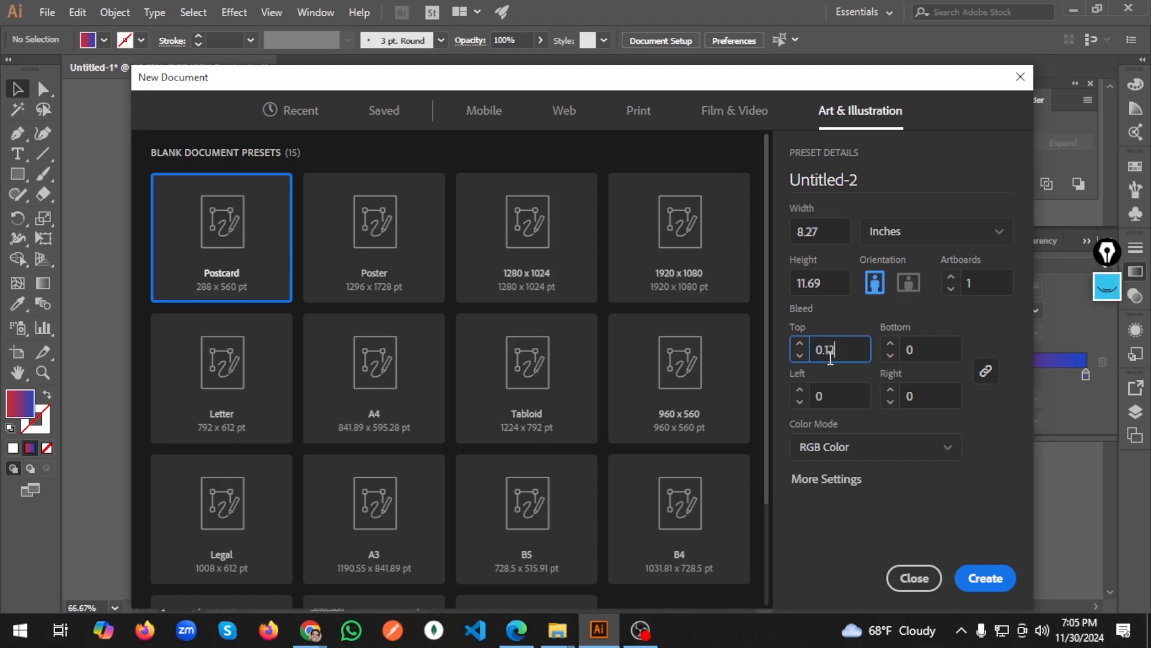
{"action": "left_click", "coordinate": [902, 350]}
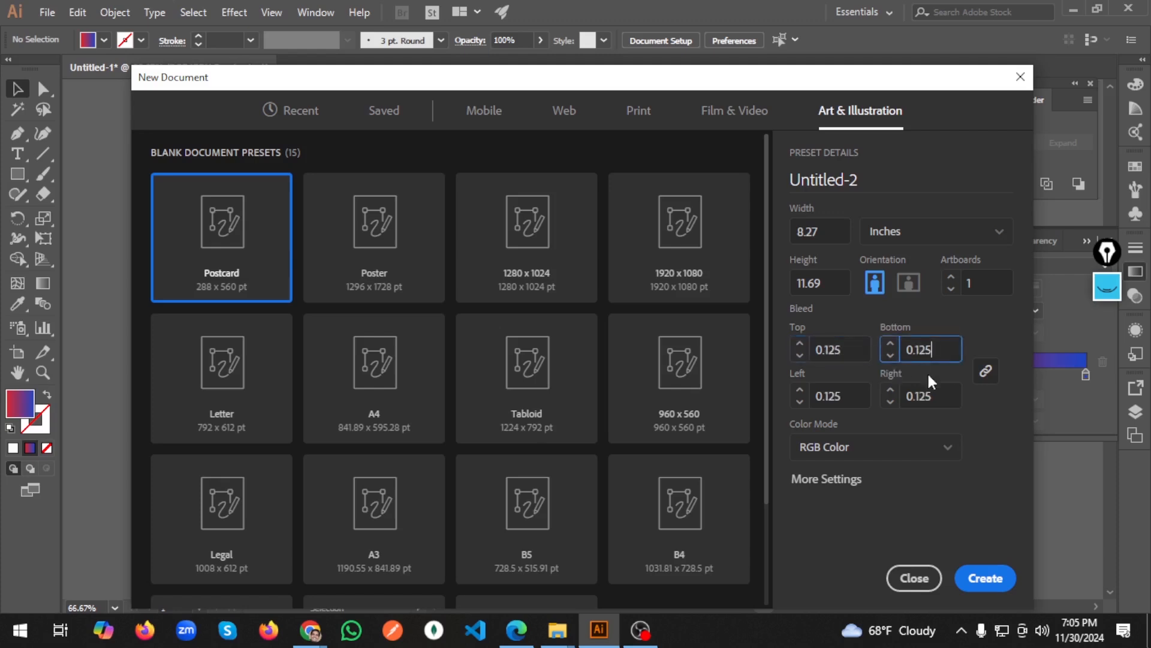
{"action": "left_click", "coordinate": [928, 455]}
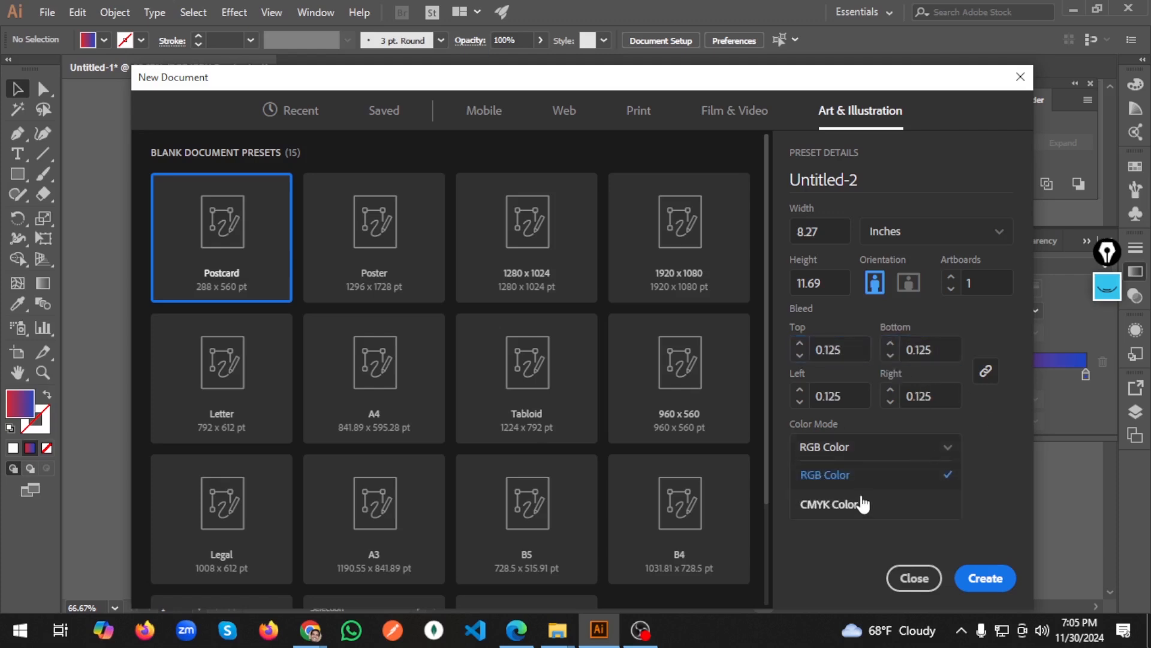
{"action": "left_click", "coordinate": [862, 512]}
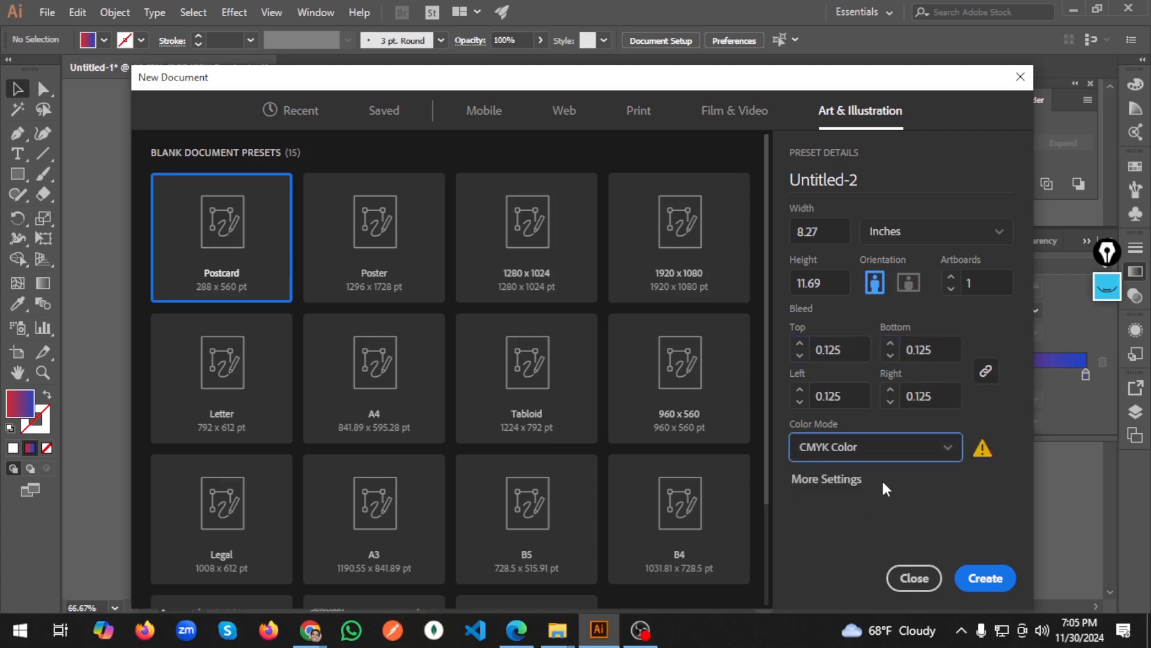
Step: Check the new document's additional settings without changing them, and create the document
{"action": "left_click", "coordinate": [839, 480]}
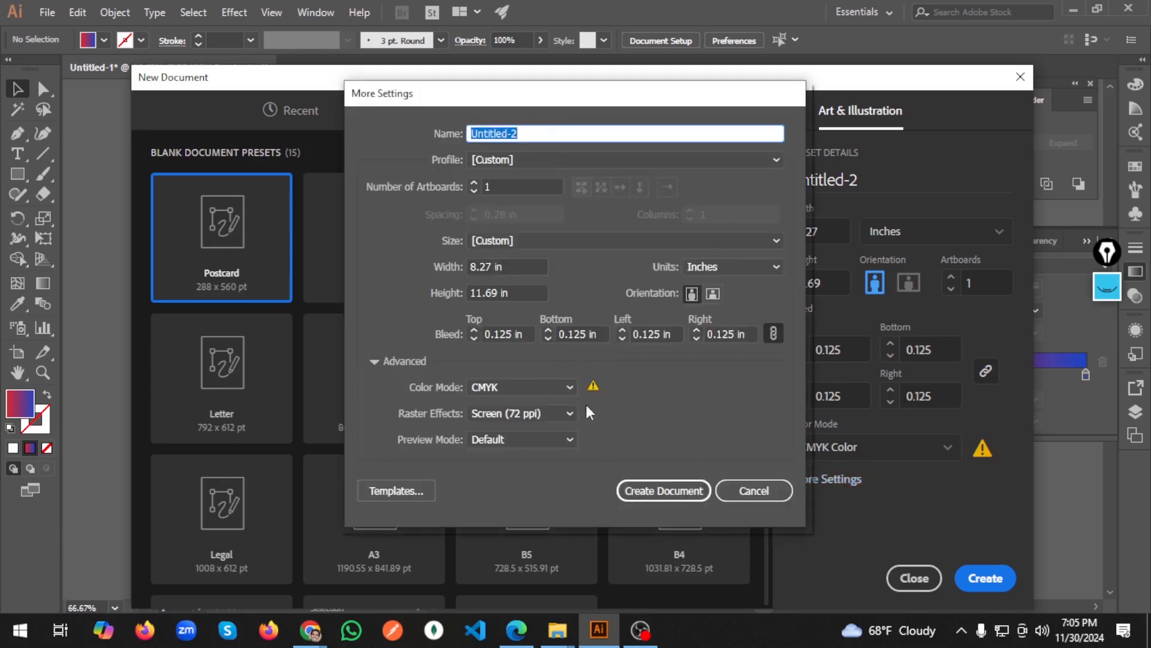
{"action": "left_click", "coordinate": [766, 489]}
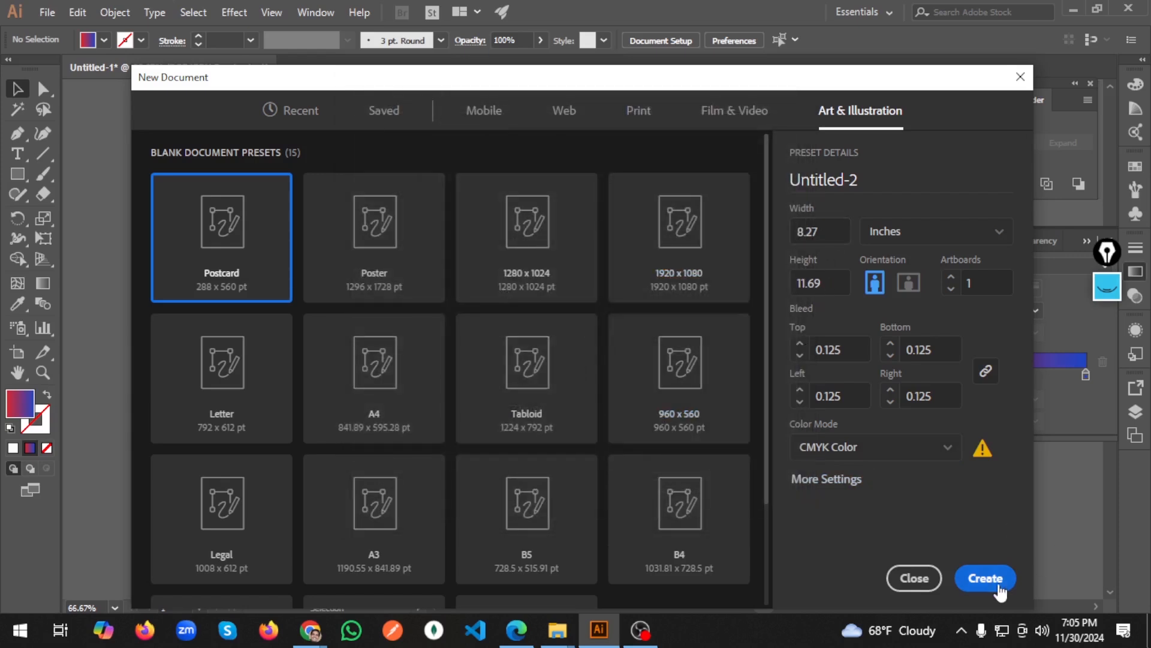
{"action": "left_click", "coordinate": [984, 578]}
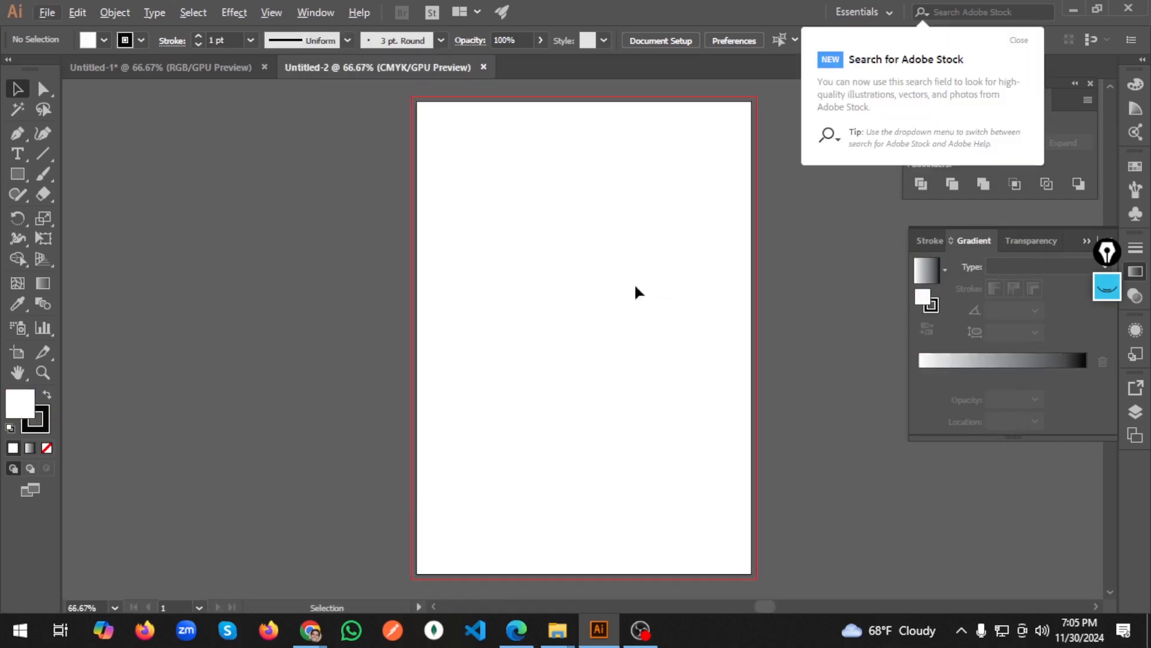
Step: Close the old Untitled-1 document without saving, and dismiss the Adobe Stock search tip
{"action": "left_click", "coordinate": [265, 68]}
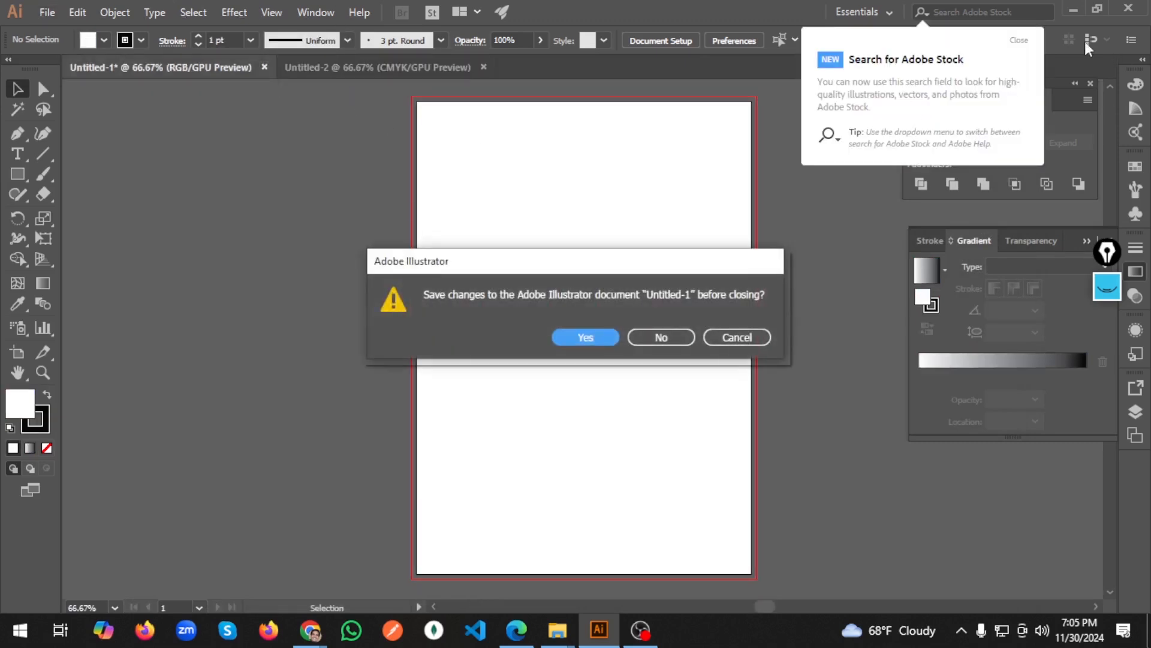
{"action": "left_click", "coordinate": [684, 335]}
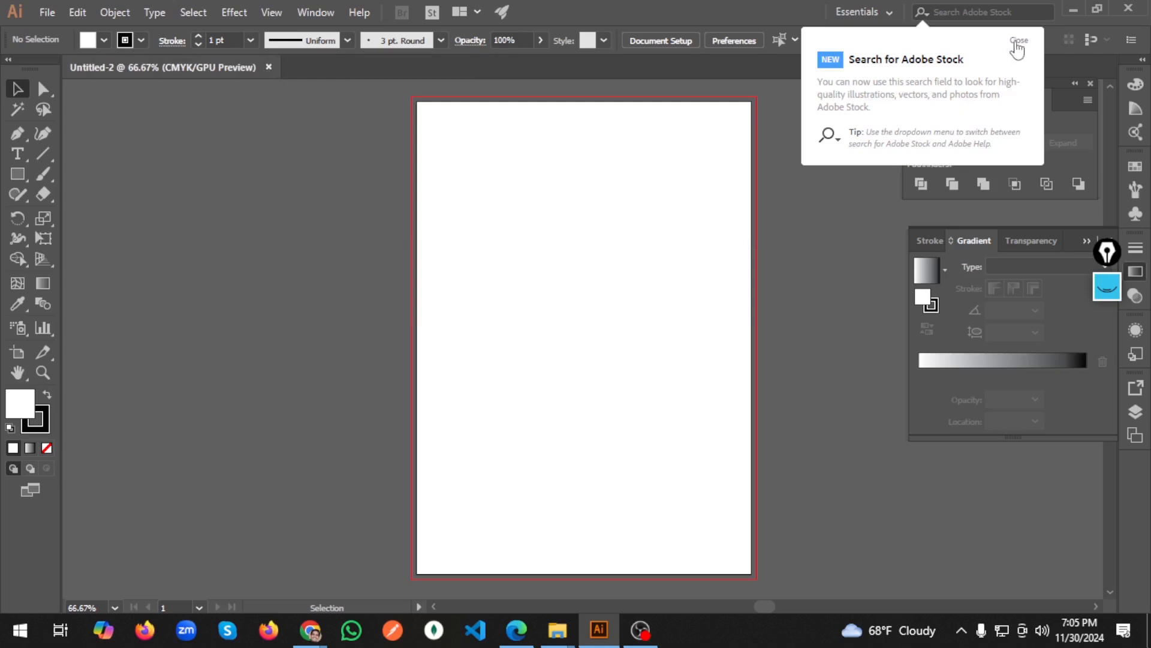
{"action": "left_click", "coordinate": [1018, 41]}
Step: Set the default stroke to none and make the white fill the active color attribute
{"action": "scroll", "coordinate": [721, 224], "scroll_direction": "down", "scroll_amount": 1}
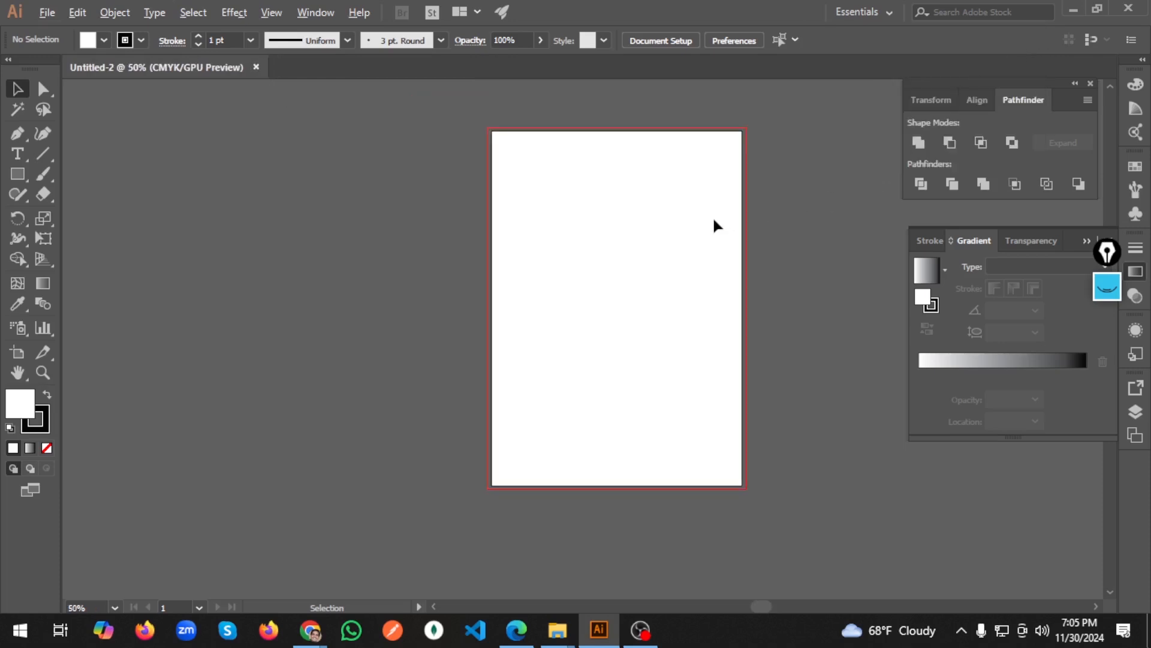
{"action": "left_click", "coordinate": [44, 426]}
{"action": "left_click", "coordinate": [46, 448]}
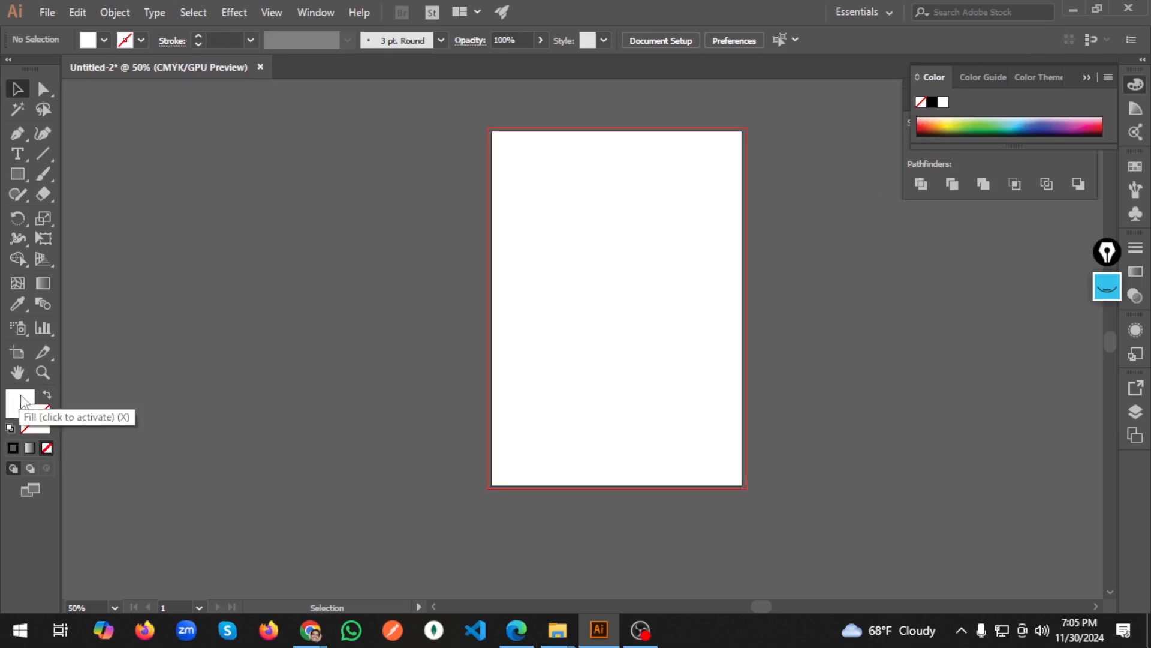
{"action": "left_click", "coordinate": [18, 398]}
{"action": "scroll", "coordinate": [759, 324], "scroll_direction": "up", "scroll_amount": 1}
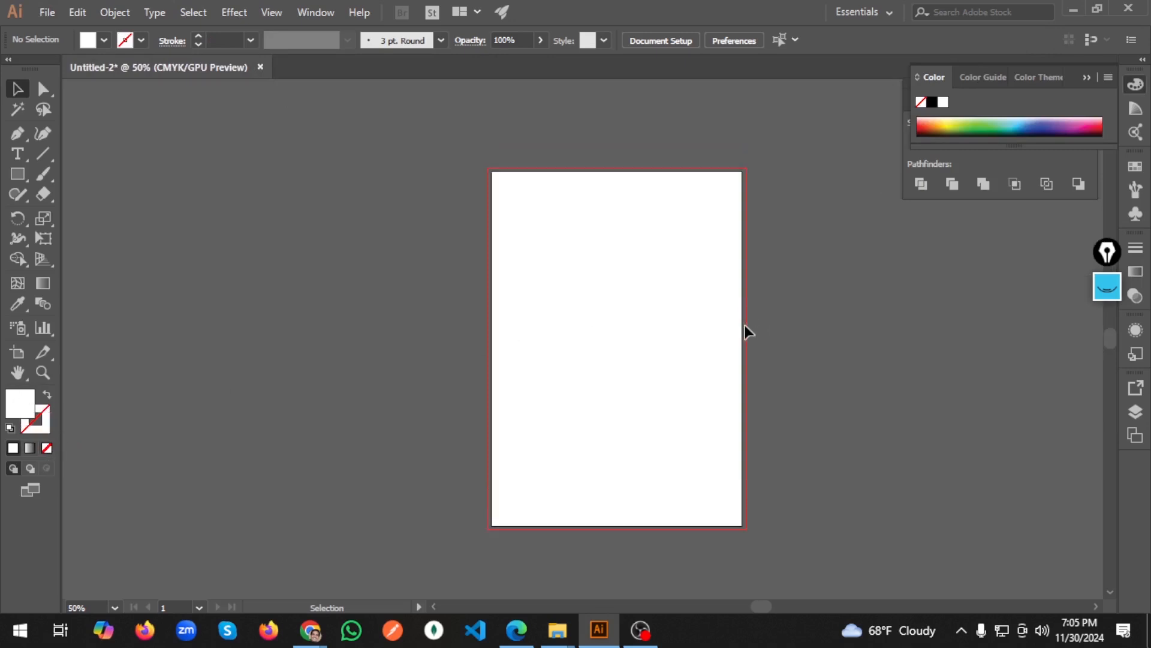
Step: Collapse the Color panel and bring up the Align options in place of the Pathfinder options
{"action": "left_click", "coordinate": [1086, 78]}
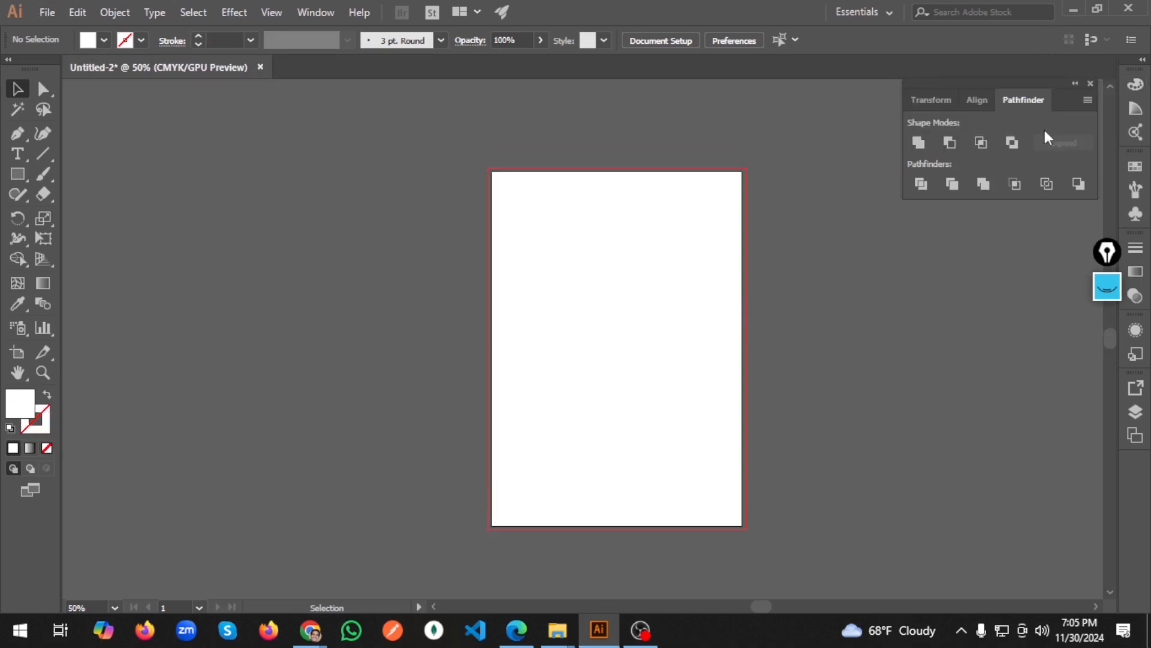
{"action": "left_click", "coordinate": [978, 101]}
{"action": "left_click", "coordinate": [929, 102]}
{"action": "left_click", "coordinate": [1027, 101]}
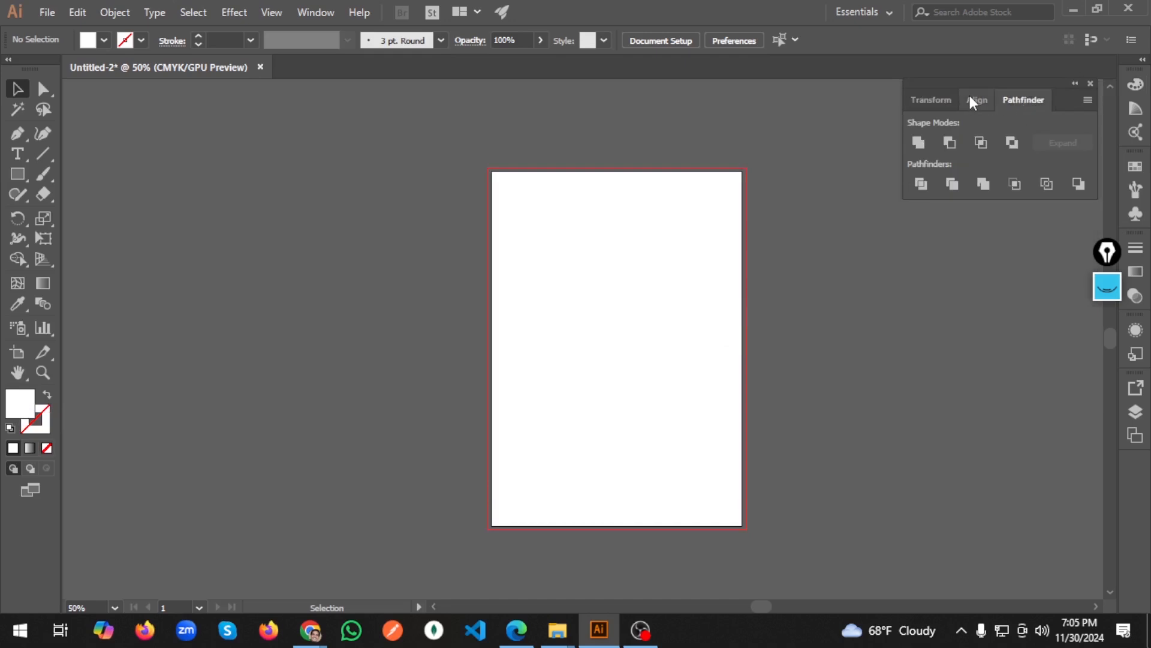
{"action": "left_click", "coordinate": [976, 100]}
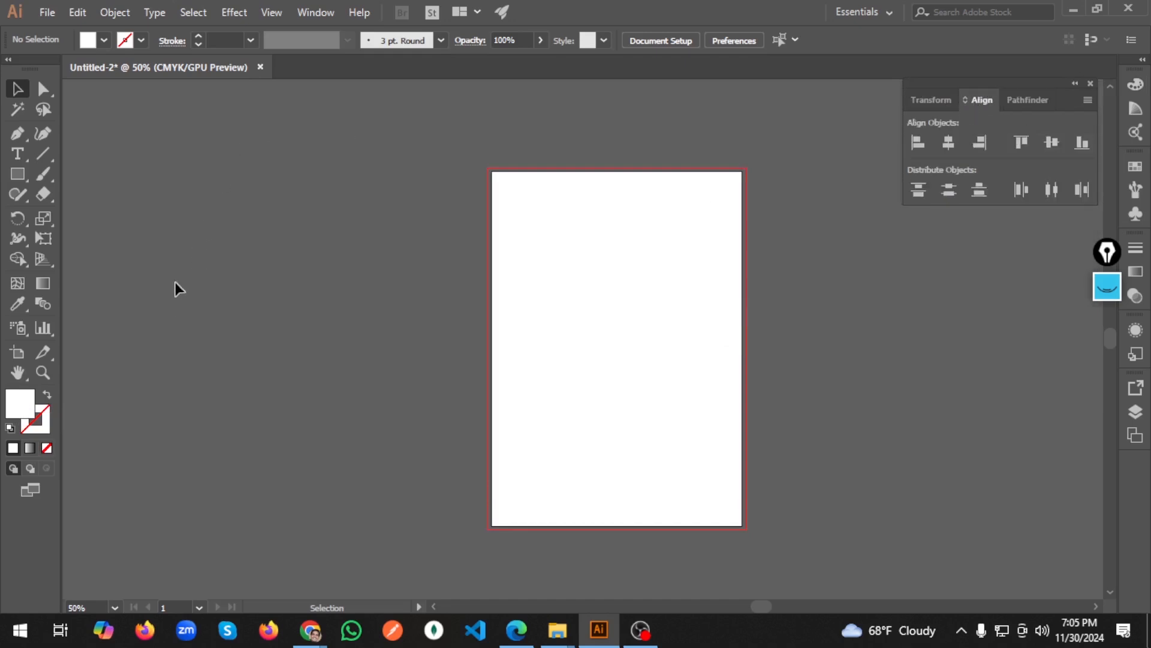
Step: Start a rectangle by exact dimensions on the artboard and set its width to 8.27 in
{"action": "left_click", "coordinate": [16, 178]}
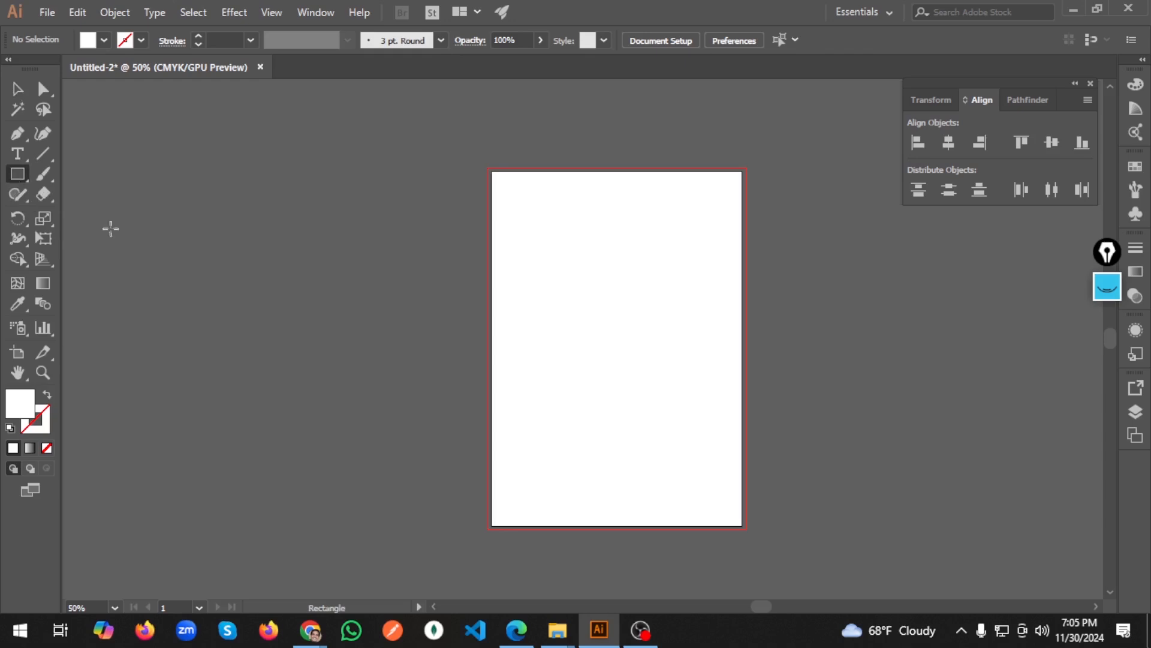
{"action": "left_click", "coordinate": [581, 283]}
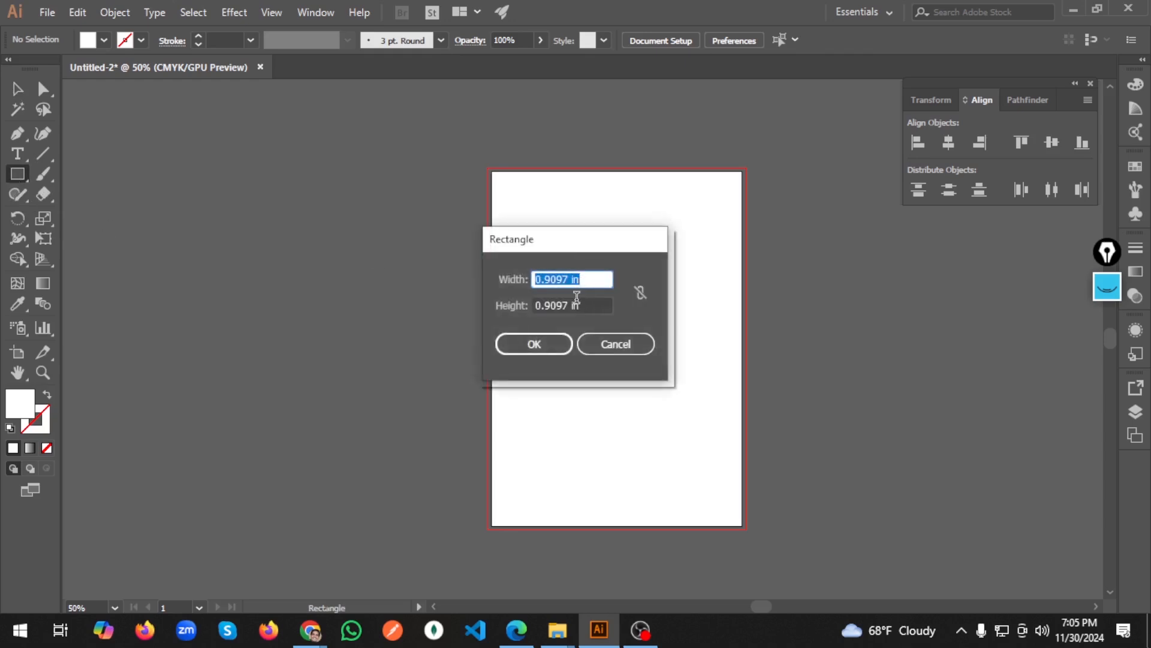
{"action": "left_click", "coordinate": [565, 279]}
{"action": "left_click_drag", "start_coordinate": [562, 279], "coordinate": [523, 287]}
{"action": "key", "text": "BackSpace"}
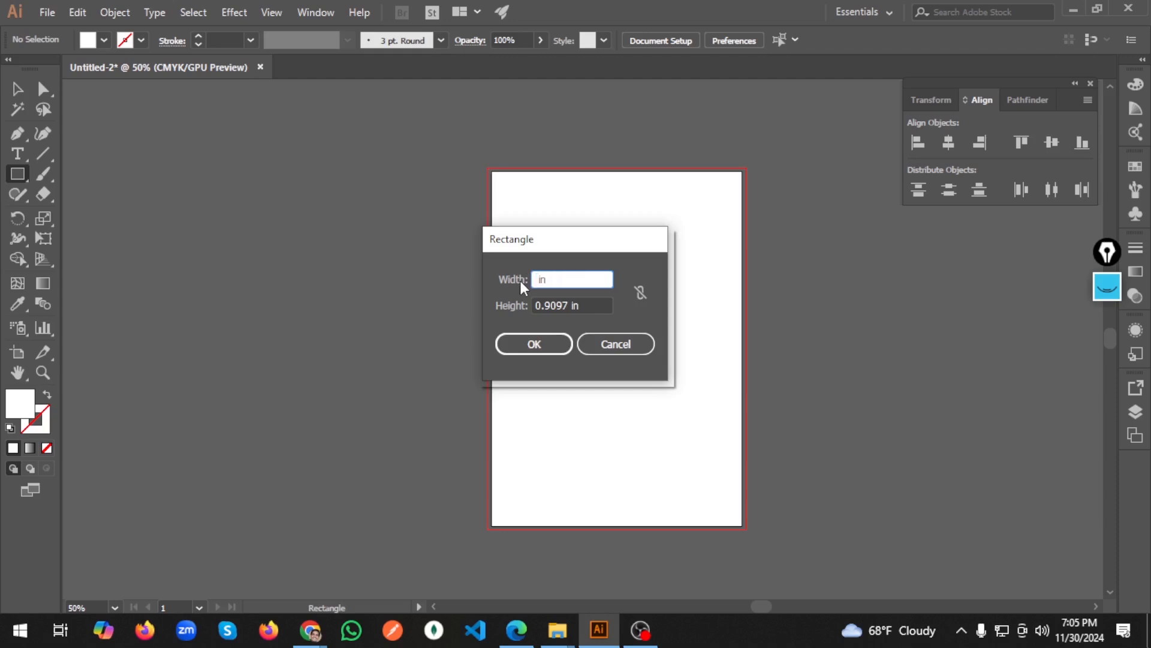
{"action": "key", "text": "super+v"}
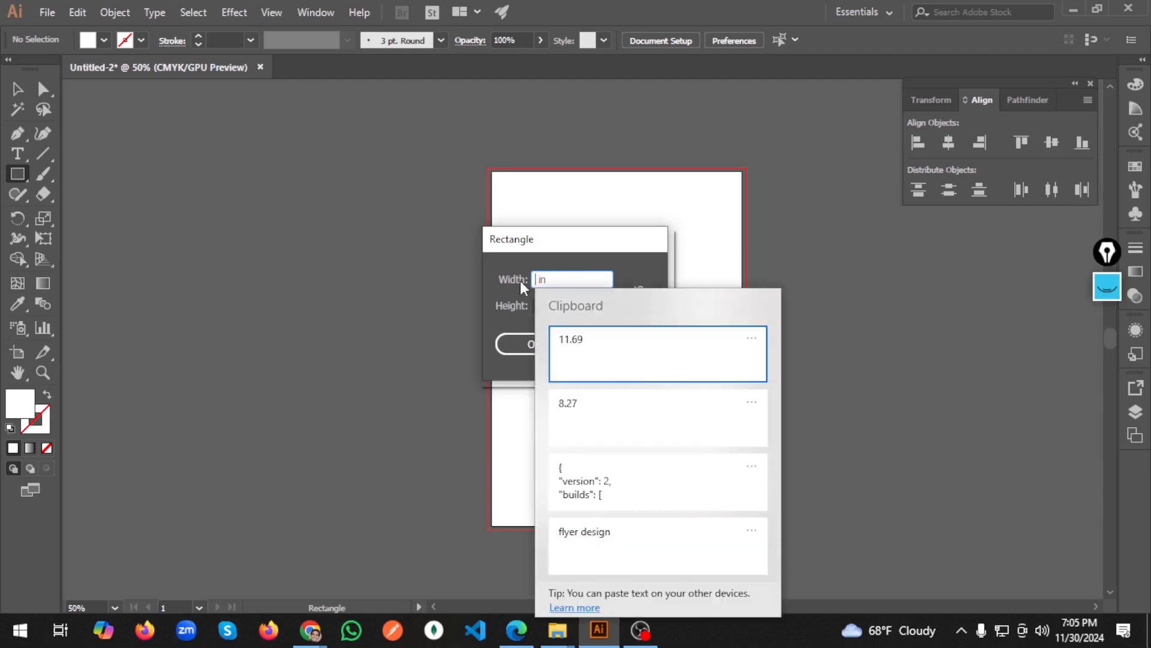
{"action": "left_click", "coordinate": [590, 415]}
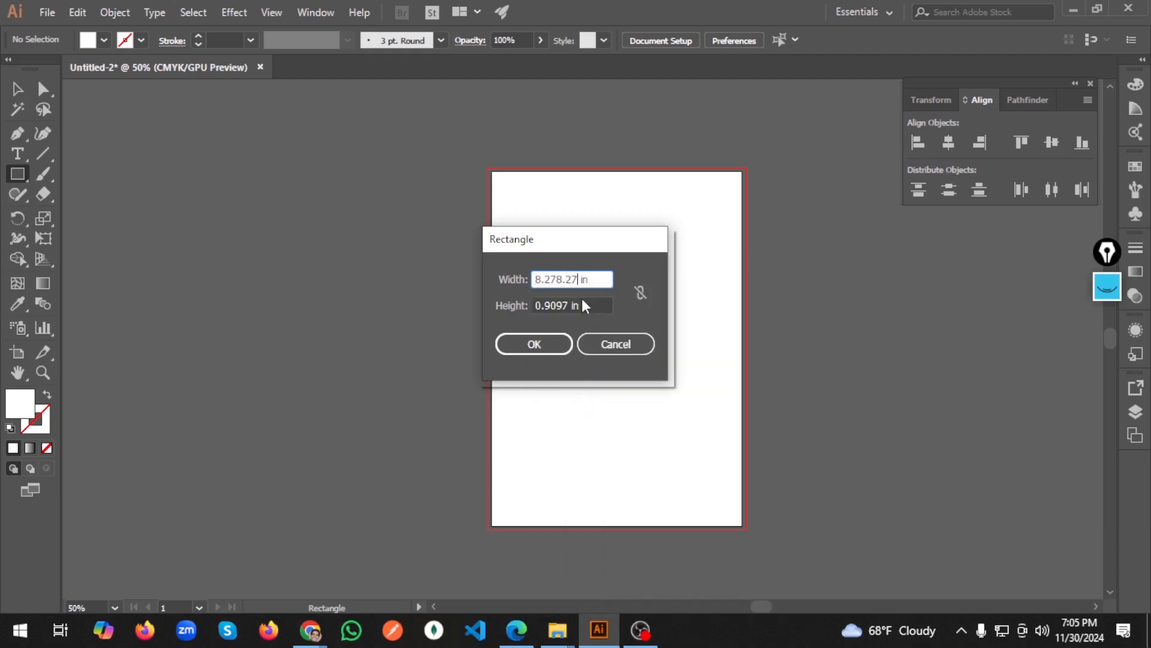
{"action": "key", "text": "BackSpace"}
{"action": "key", "text": "BackSpace"}
{"action": "key", "text": "BackSpace"}
{"action": "key", "text": "BackSpace"}
Step: Set the rectangle's height to 11.69 in and create it
{"action": "double_click", "coordinate": [568, 305]}
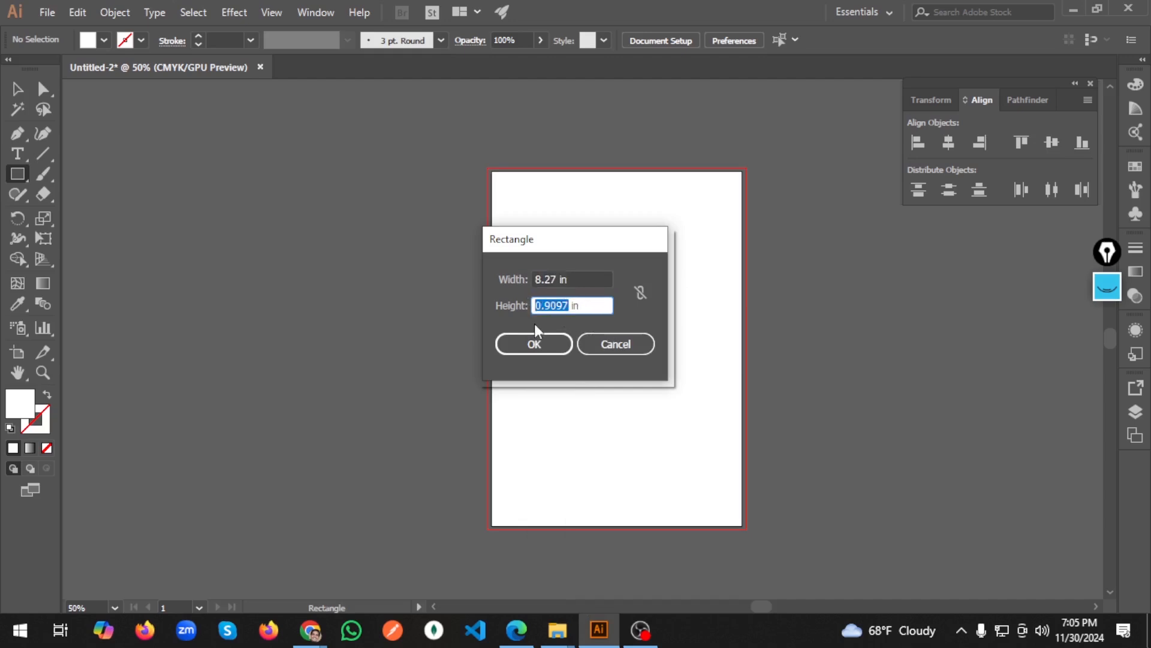
{"action": "key", "text": "super+v"}
{"action": "left_click", "coordinate": [606, 375]}
{"action": "key", "text": "BackSpace"}
{"action": "key", "text": "BackSpace"}
{"action": "key", "text": "BackSpace"}
{"action": "key", "text": "BackSpace"}
{"action": "key", "text": "BackSpace"}
{"action": "left_click", "coordinate": [537, 344]}
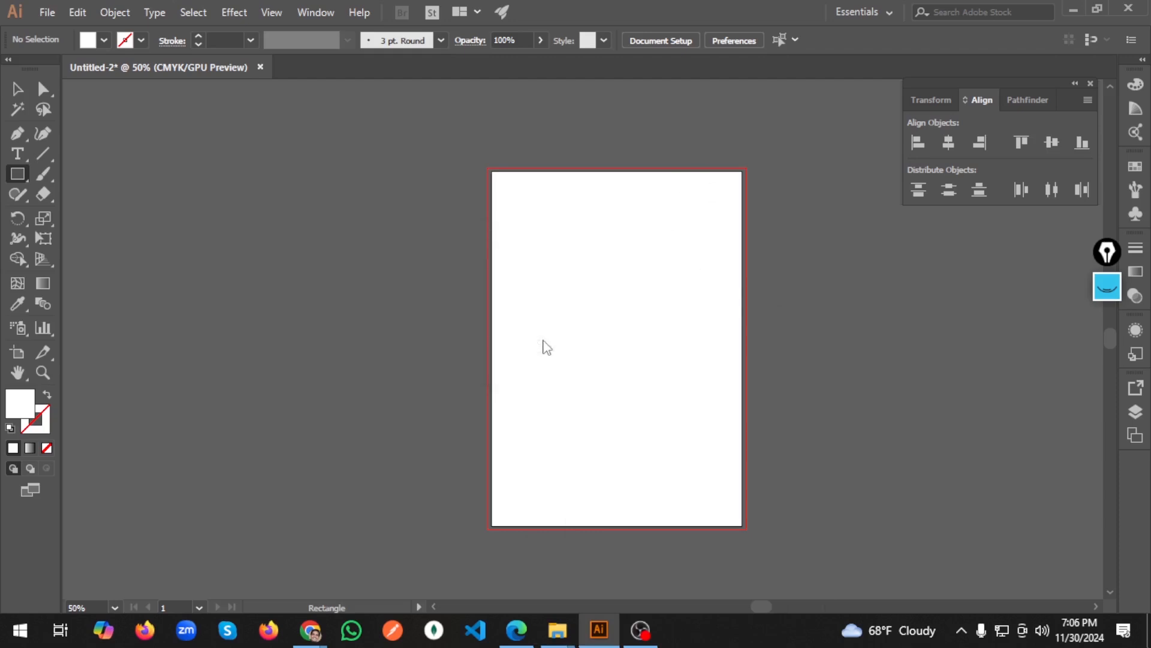
Step: Fill the new rectangle with a medium blue so it stands out from the white artboard
{"action": "left_click", "coordinate": [20, 93]}
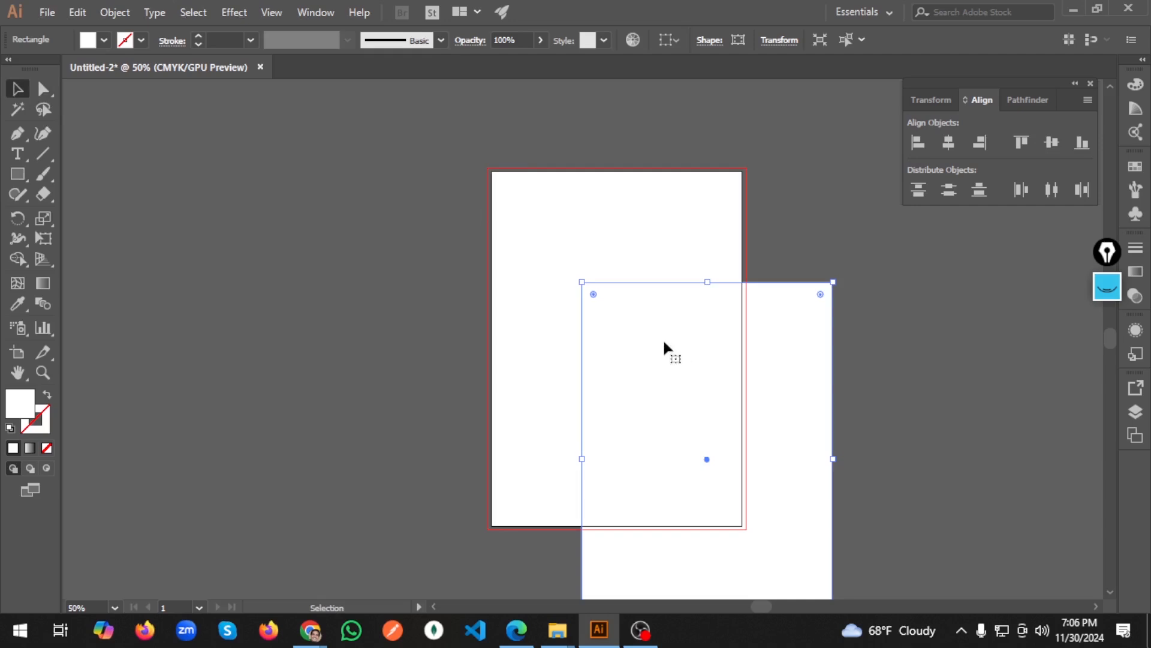
{"action": "scroll", "coordinate": [665, 345], "scroll_direction": "down", "scroll_amount": 2}
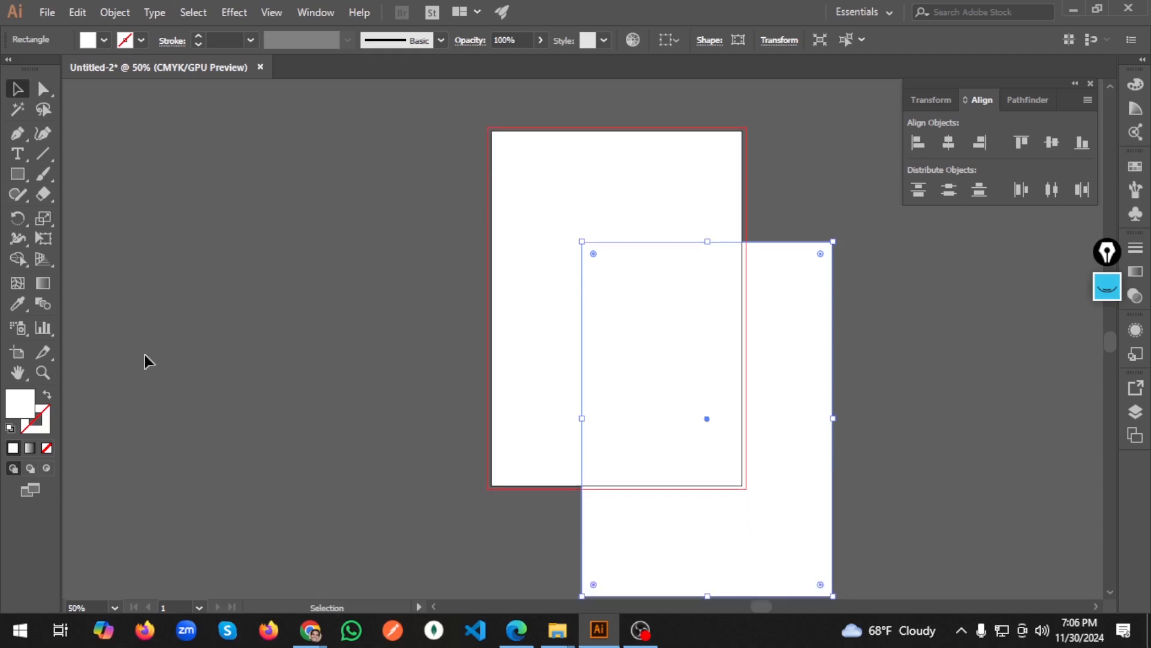
{"action": "double_click", "coordinate": [24, 405]}
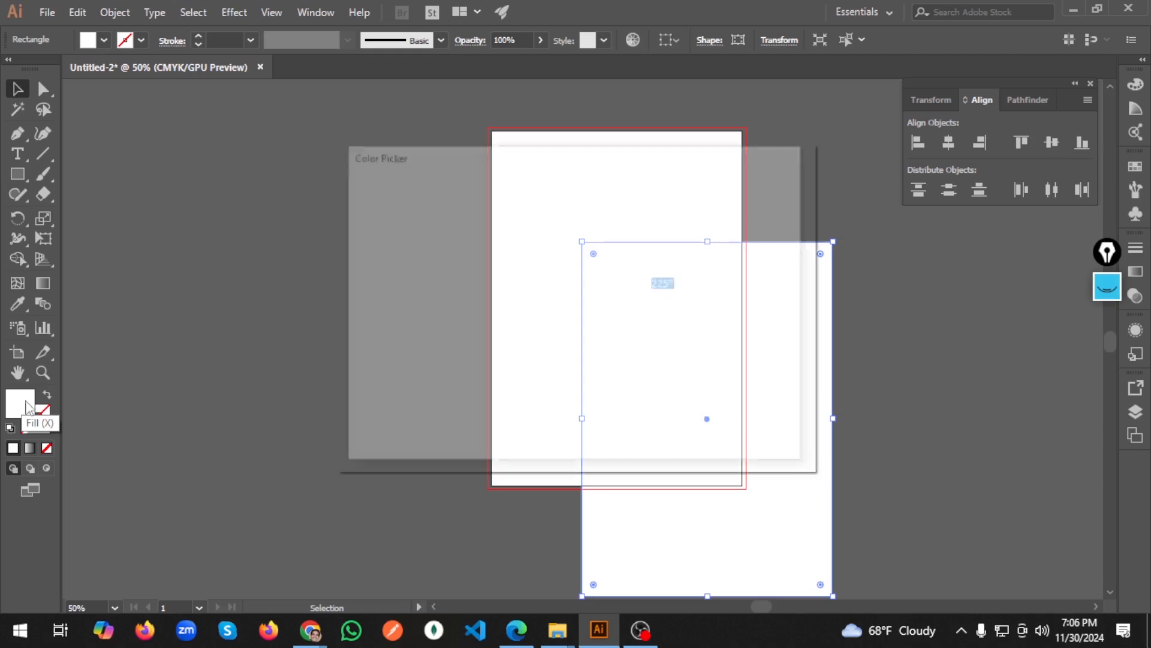
{"action": "left_click", "coordinate": [551, 228]}
{"action": "left_click", "coordinate": [728, 213]}
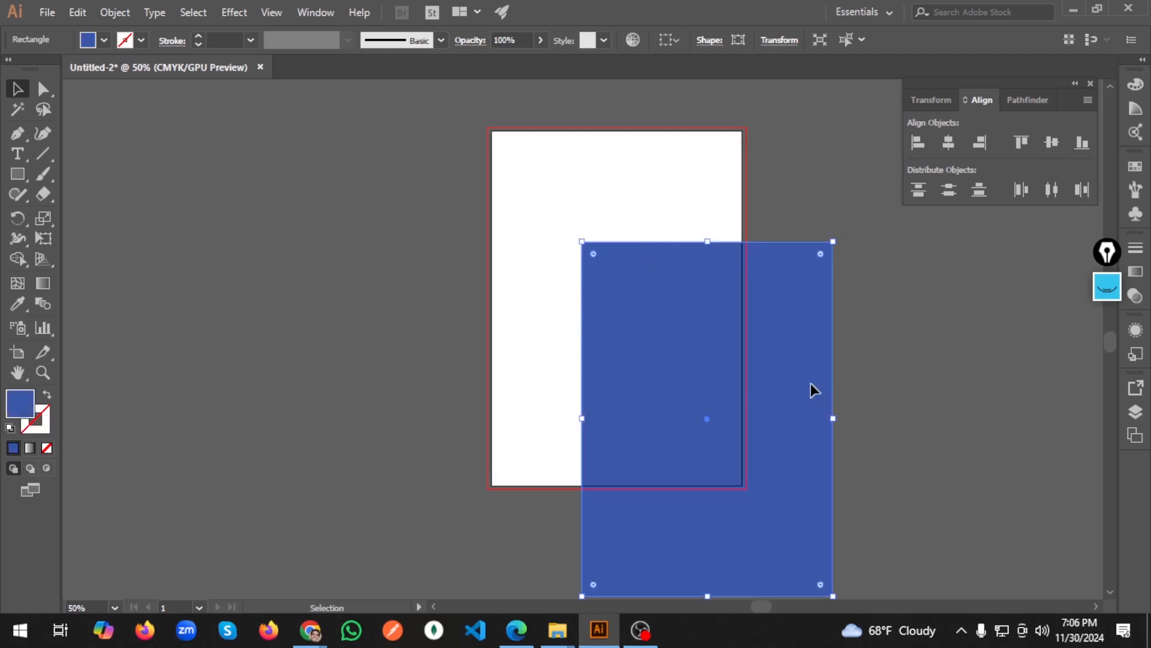
Step: Position the blue rectangle exactly over the artboard, using its top-left reference point with X 0 in and Y 0 in
{"action": "left_click_drag", "start_coordinate": [812, 388], "coordinate": [721, 270]}
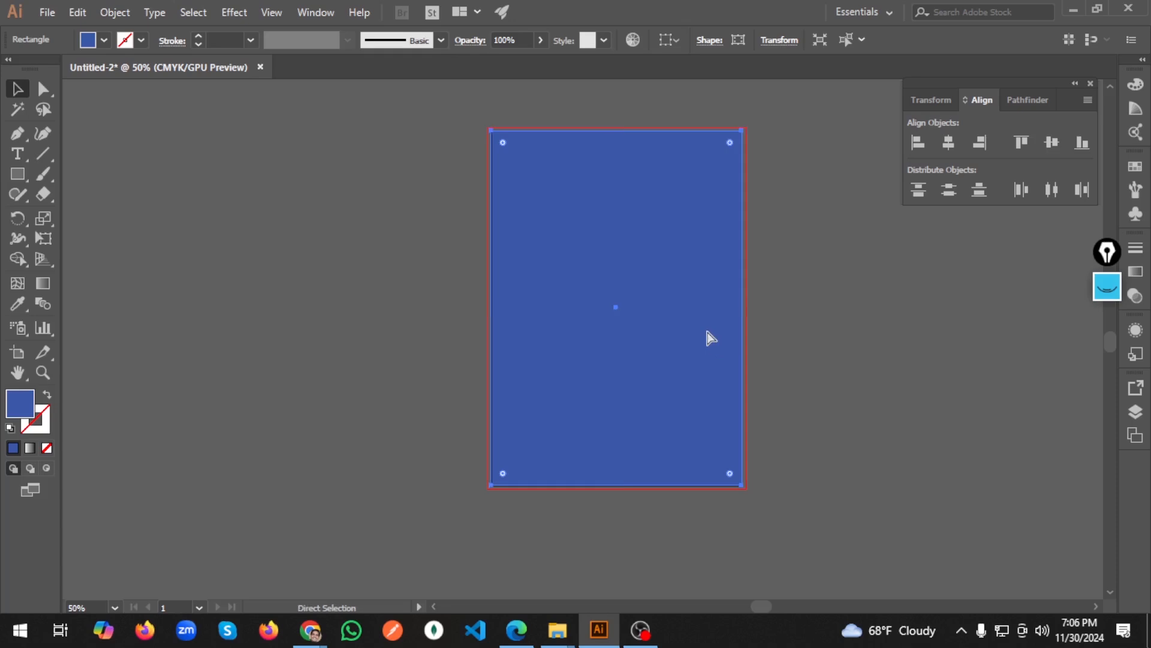
{"action": "key", "text": "ctrl+z"}
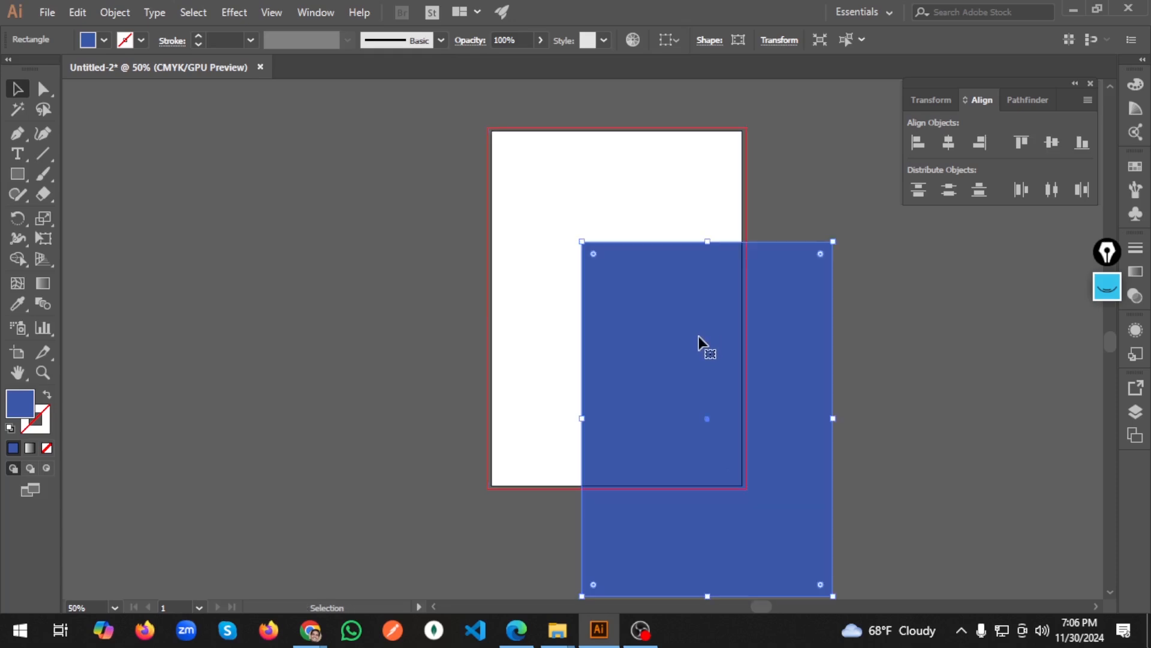
{"action": "left_click", "coordinate": [780, 40]}
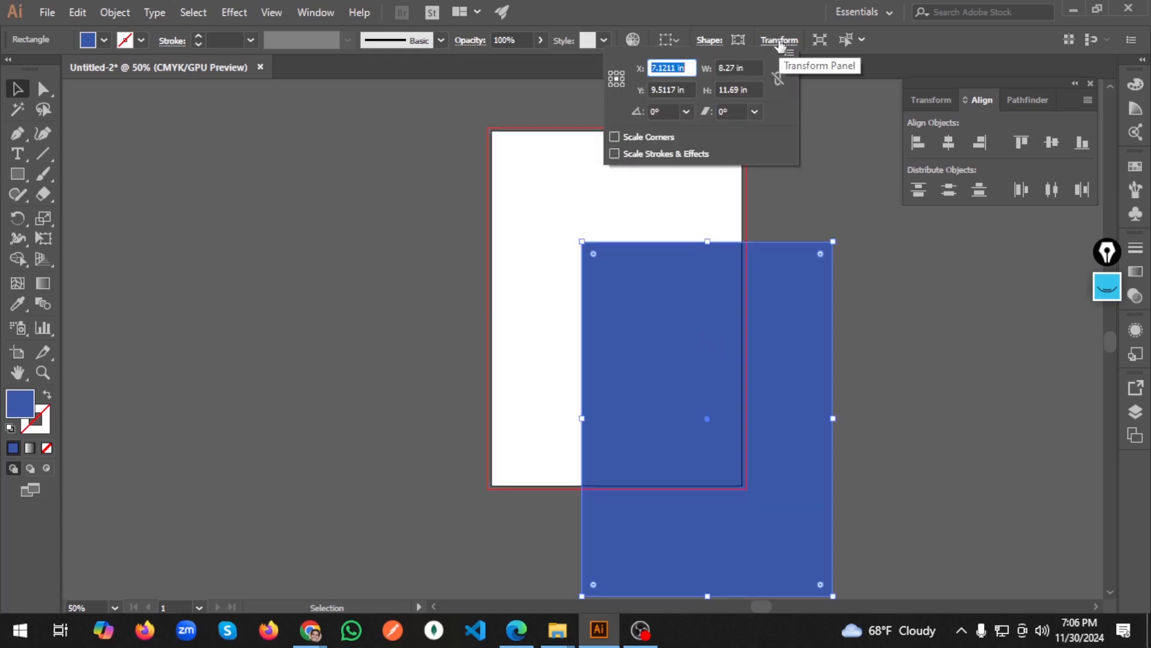
{"action": "left_click", "coordinate": [612, 79]}
{"action": "double_click", "coordinate": [667, 67]}
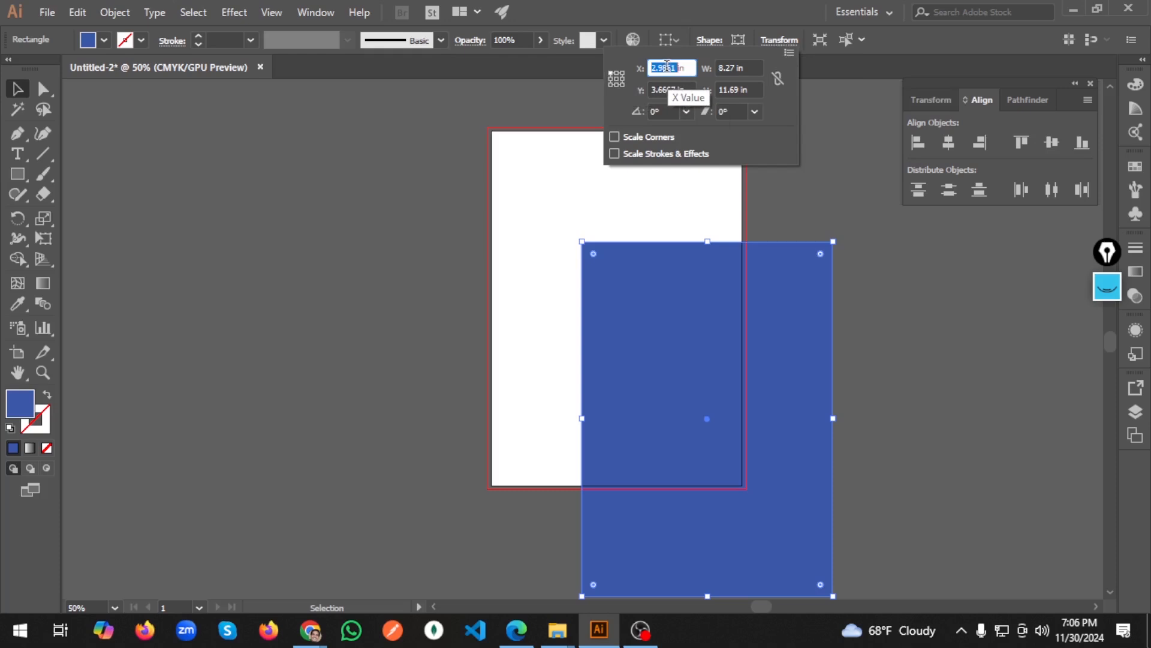
{"action": "type", "text": "0"}
{"action": "key", "text": "Return"}
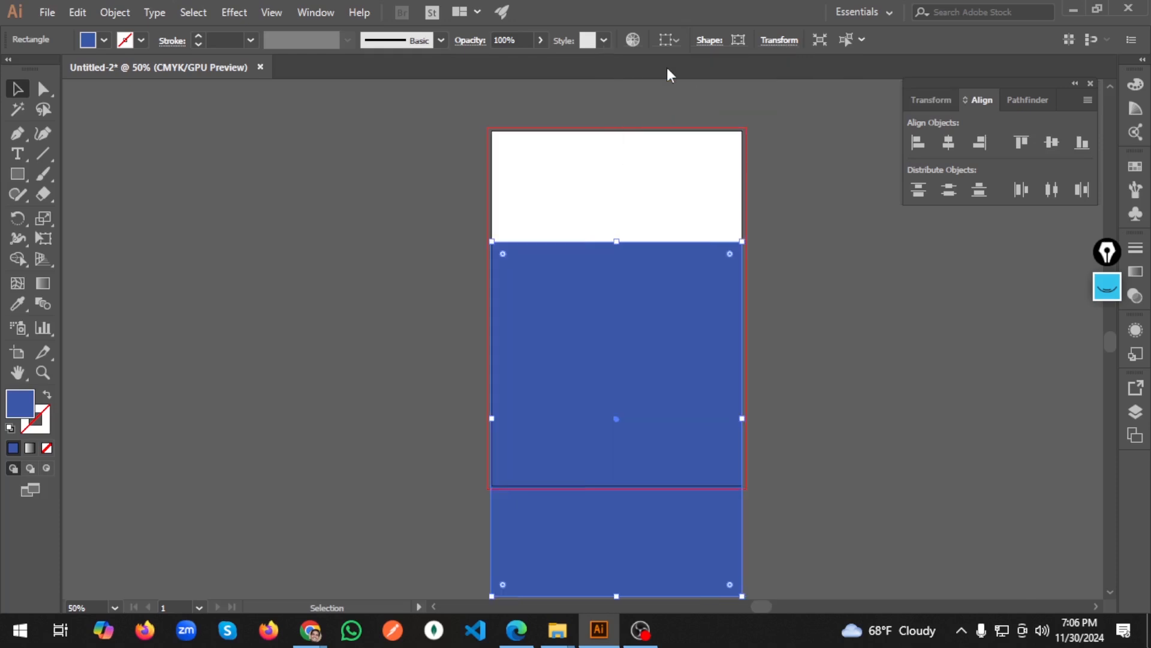
{"action": "left_click", "coordinate": [779, 40]}
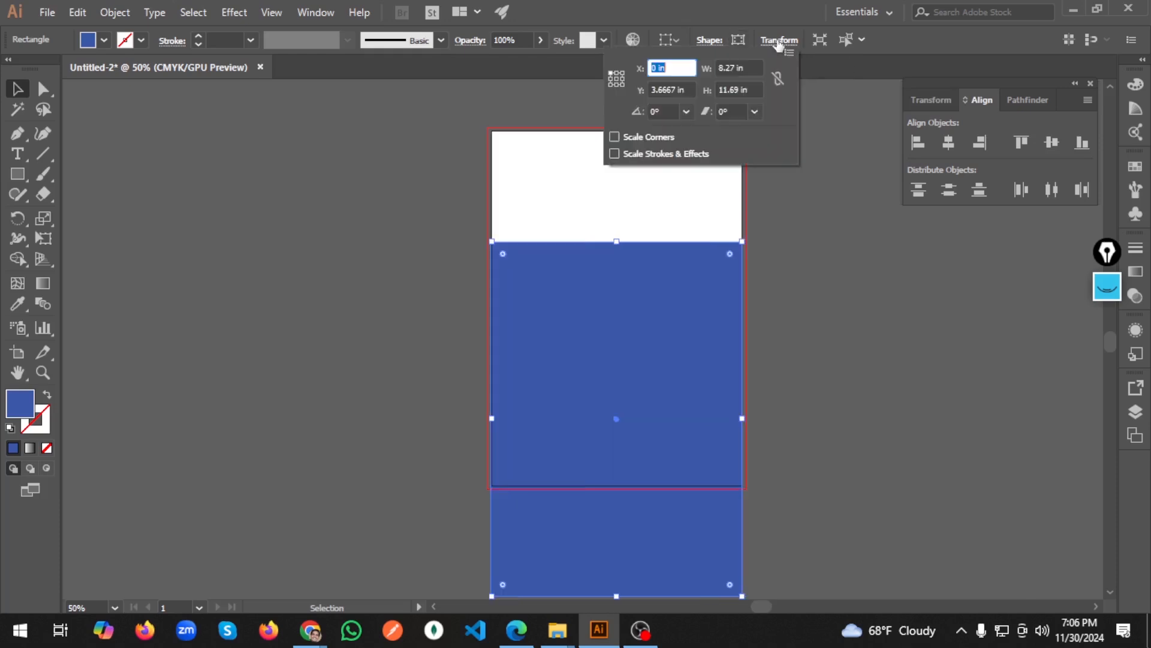
{"action": "double_click", "coordinate": [662, 90]}
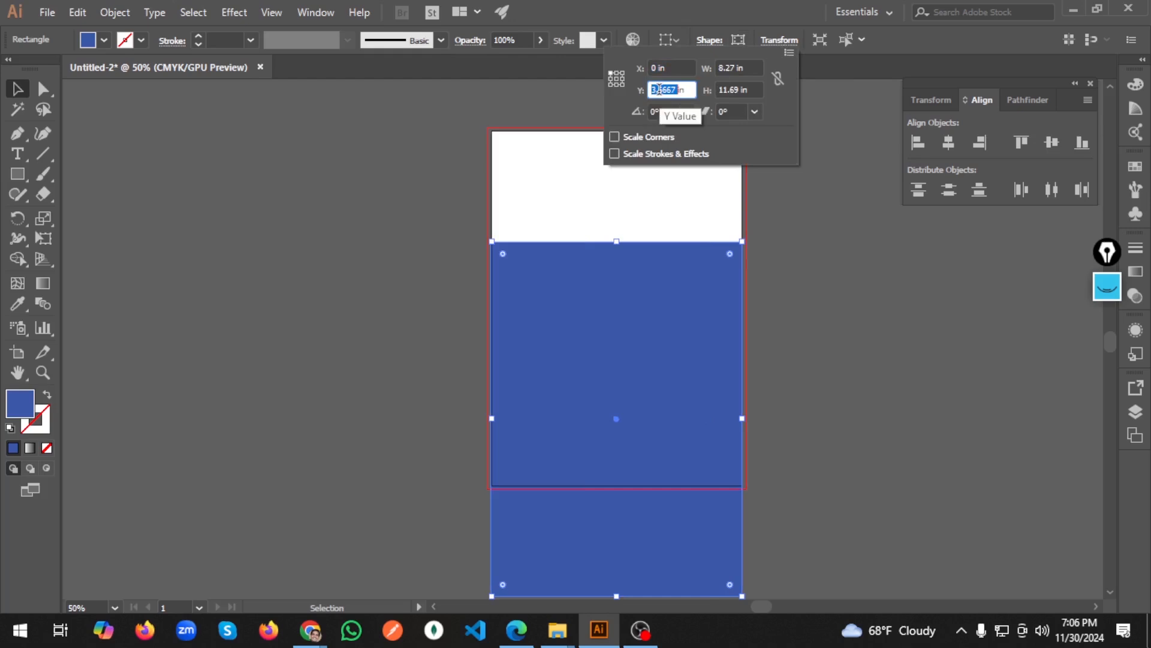
{"action": "type", "text": "0"}
{"action": "key", "text": "Return"}
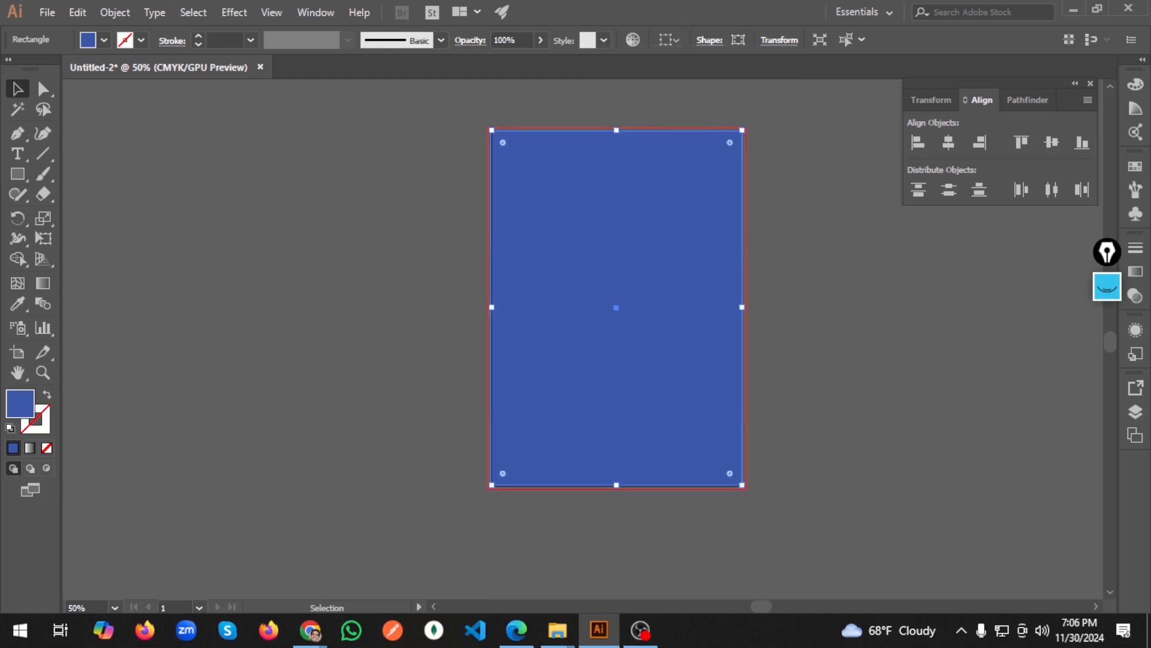
Step: Deselect the rectangle, show the rulers, and place a horizontal guide along the artboard's top edge
{"action": "left_click", "coordinate": [822, 210]}
{"action": "scroll", "coordinate": [660, 174], "scroll_direction": "up", "scroll_amount": 2}
{"action": "scroll", "coordinate": [654, 221], "scroll_direction": "up", "scroll_amount": 2}
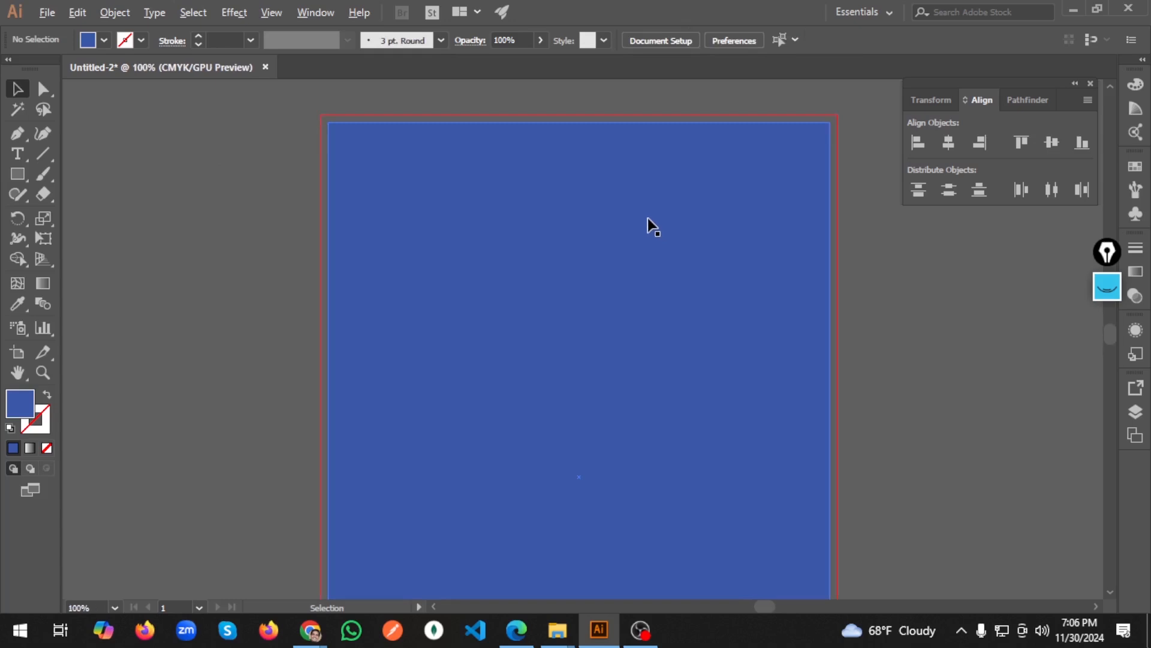
{"action": "scroll", "coordinate": [647, 217], "scroll_direction": "down", "scroll_amount": 1}
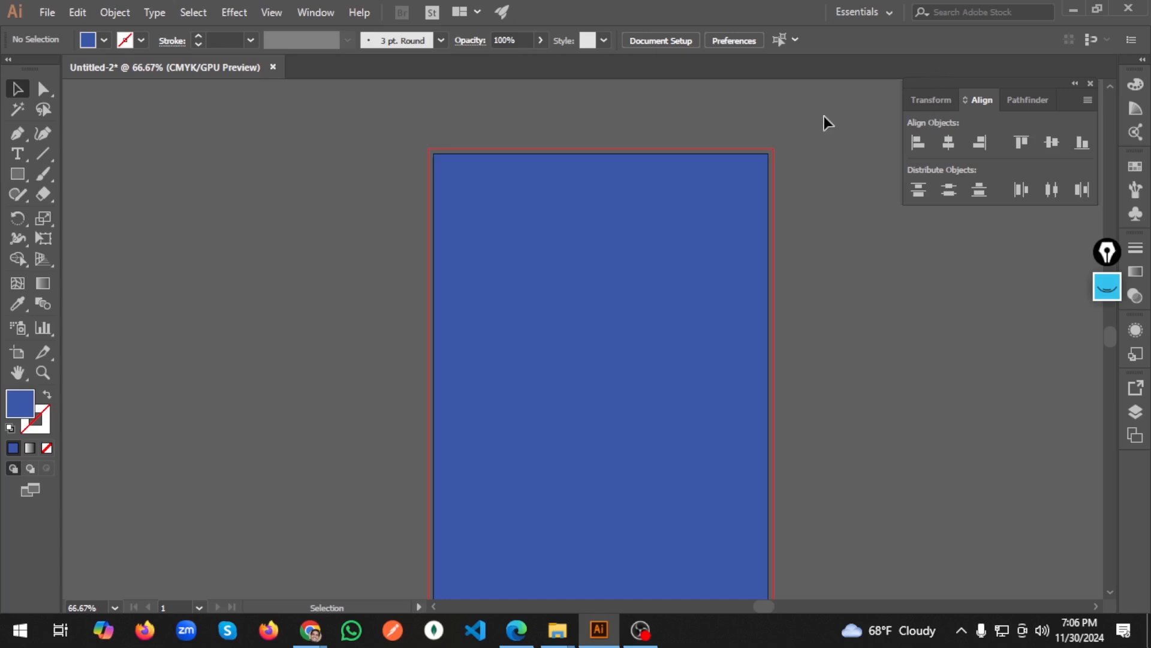
{"action": "key", "text": "a"}
{"action": "key", "text": "ctrl+r"}
{"action": "key", "text": "v"}
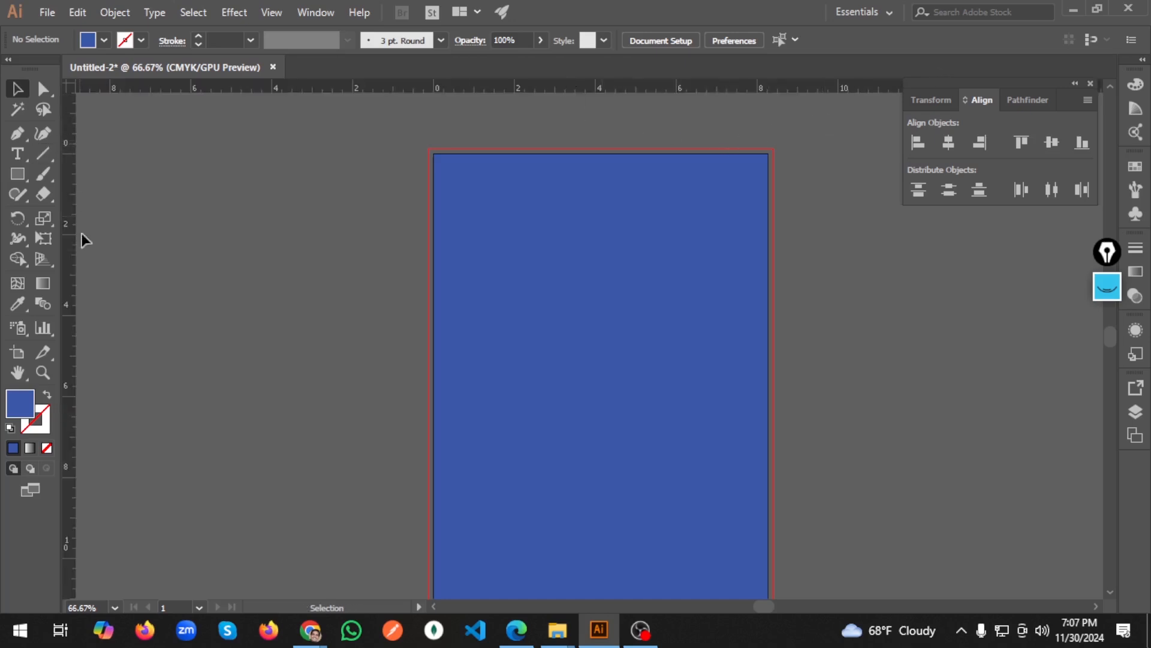
{"action": "left_click_drag", "start_coordinate": [613, 88], "coordinate": [613, 99]}
{"action": "left_click_drag", "start_coordinate": [606, 142], "coordinate": [606, 153]}
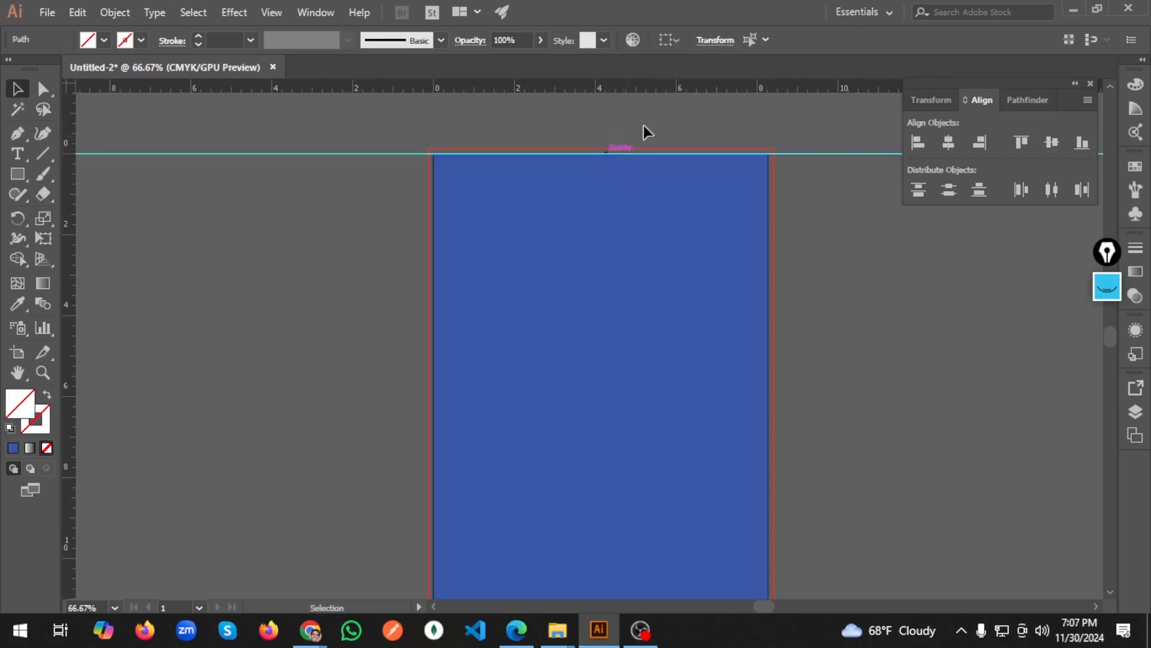
Step: Shift the top guide about 0.3 in down into the artboard and add a second guide on the top edge
{"action": "key", "text": "shift"}
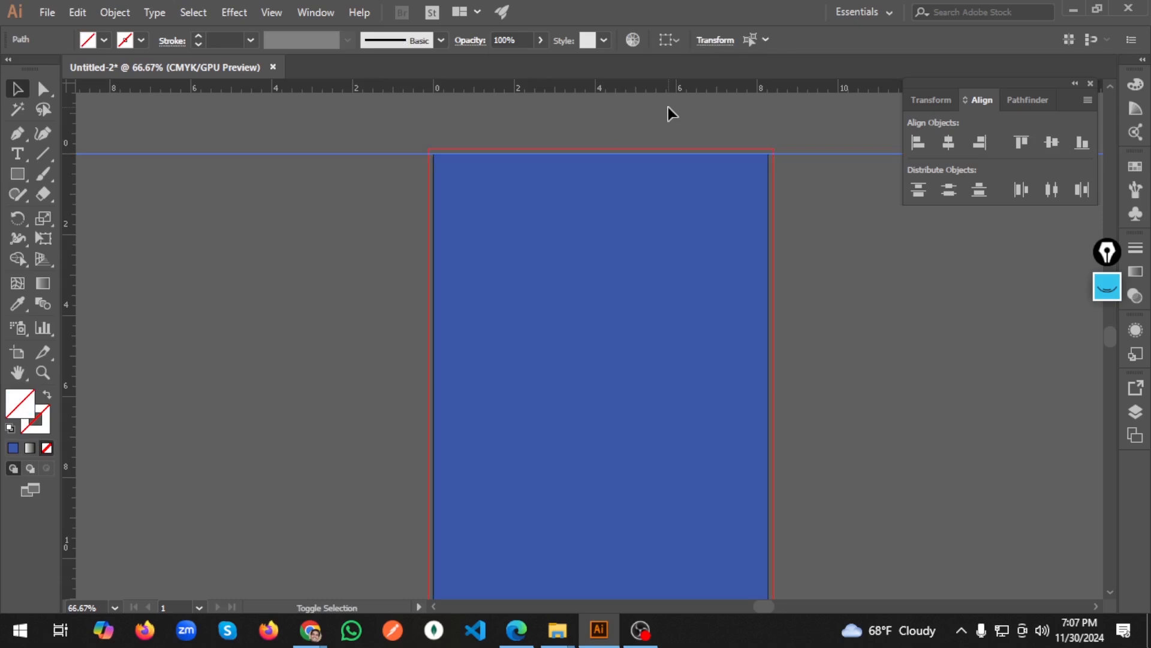
{"action": "key", "text": "shift+Down"}
{"action": "key", "text": "shift+Down"}
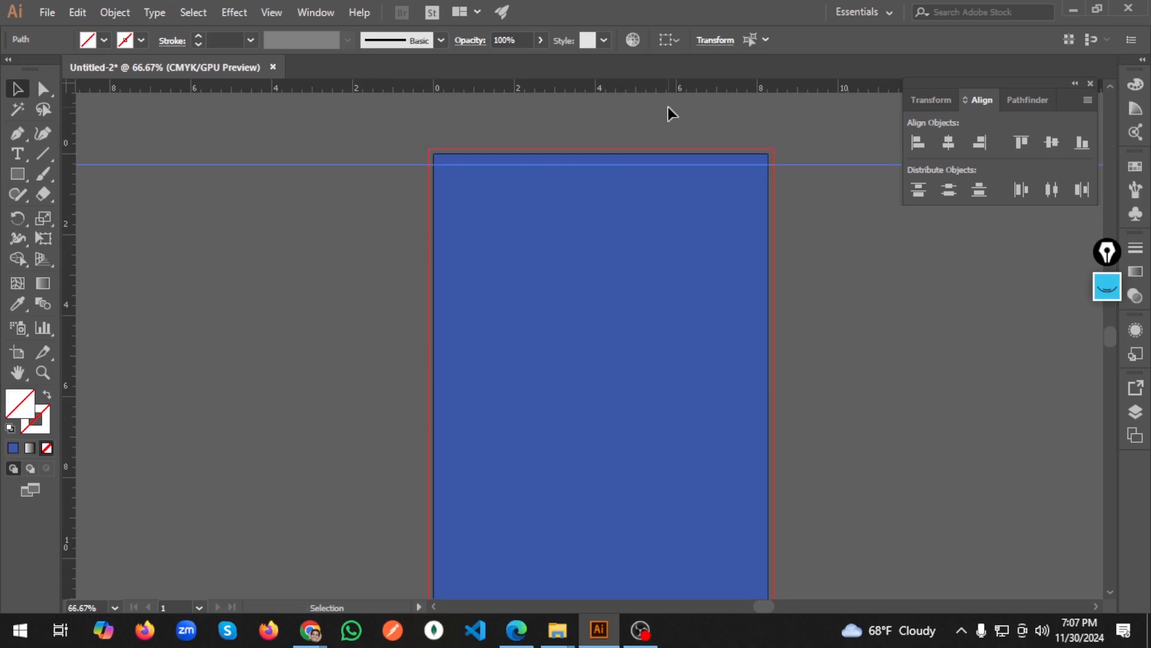
{"action": "left_click_drag", "start_coordinate": [668, 89], "coordinate": [668, 155]}
{"action": "scroll", "coordinate": [668, 159], "scroll_direction": "down", "scroll_amount": 1}
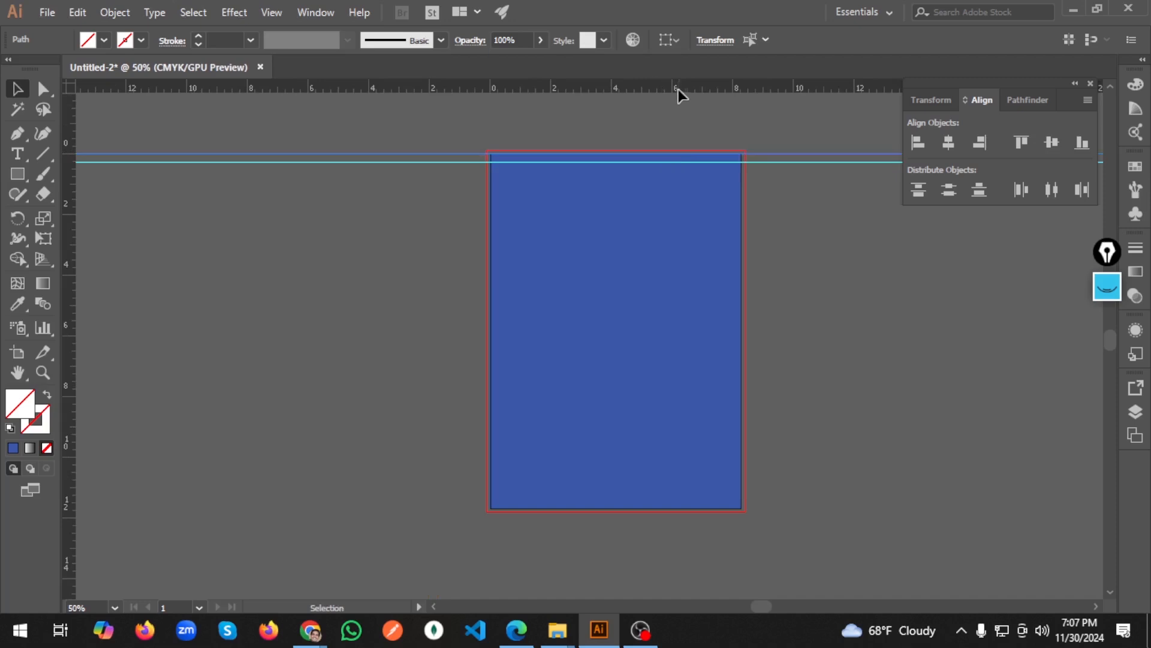
Step: Add a horizontal guide near the artboard's bottom and align it precisely with the blue rectangle's bottom edge
{"action": "left_click_drag", "start_coordinate": [693, 499], "coordinate": [693, 511]}
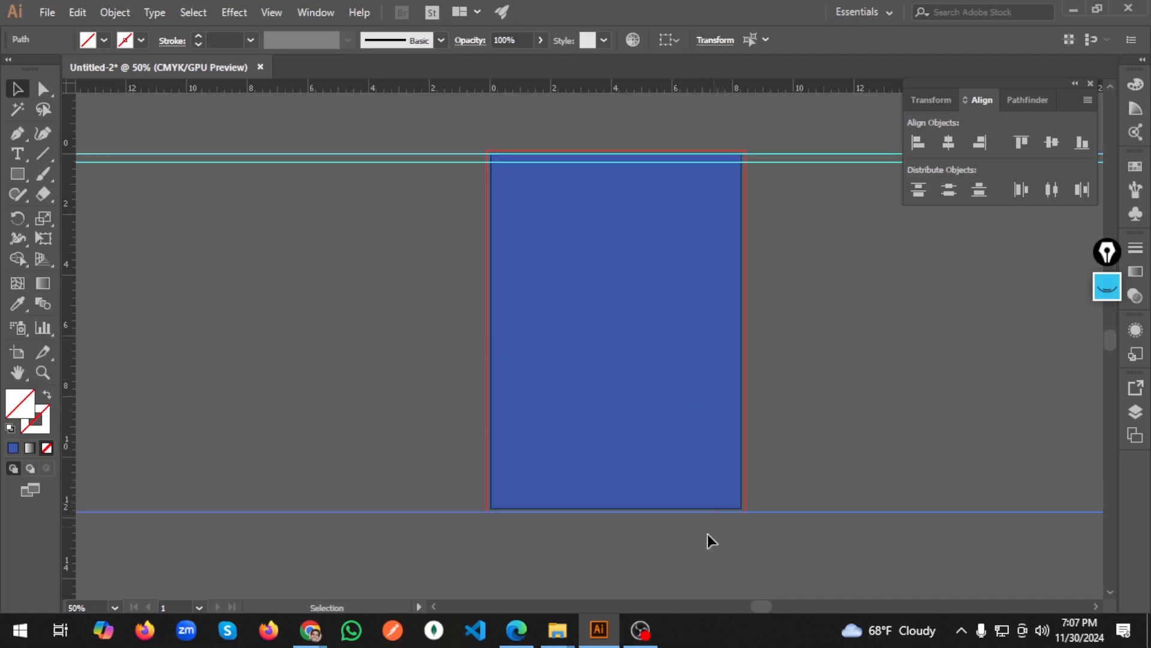
{"action": "scroll", "coordinate": [660, 550], "scroll_direction": "up", "scroll_amount": 4}
{"action": "left_click_drag", "start_coordinate": [1019, 391], "coordinate": [1023, 379]}
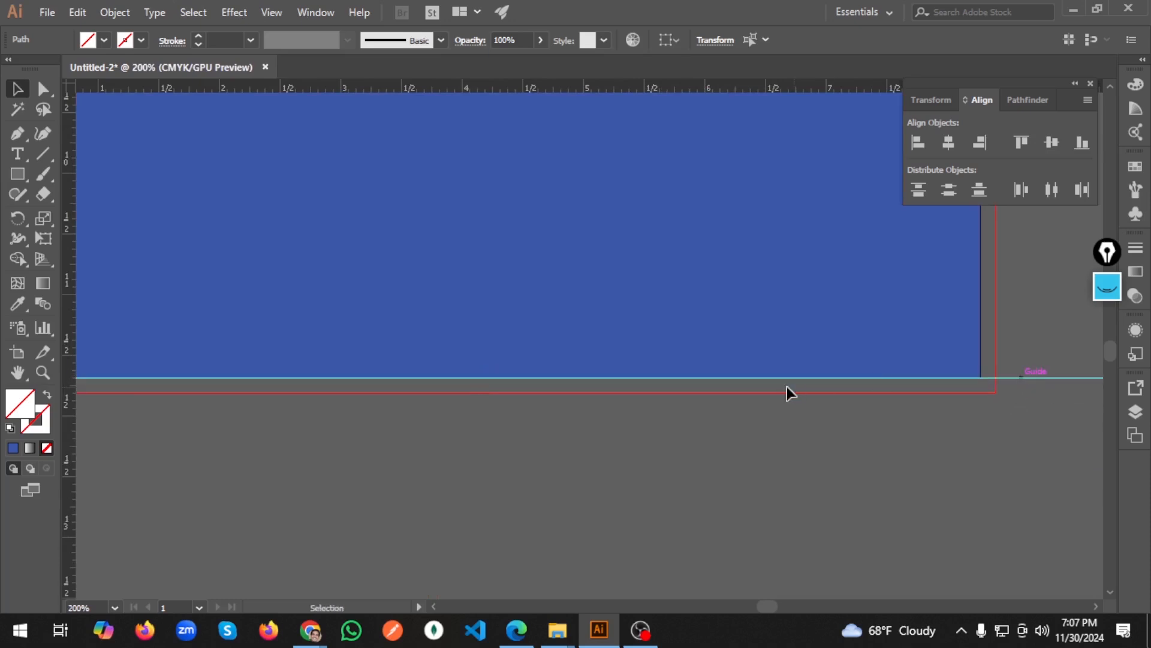
{"action": "scroll", "coordinate": [660, 419], "scroll_direction": "down", "scroll_amount": 3}
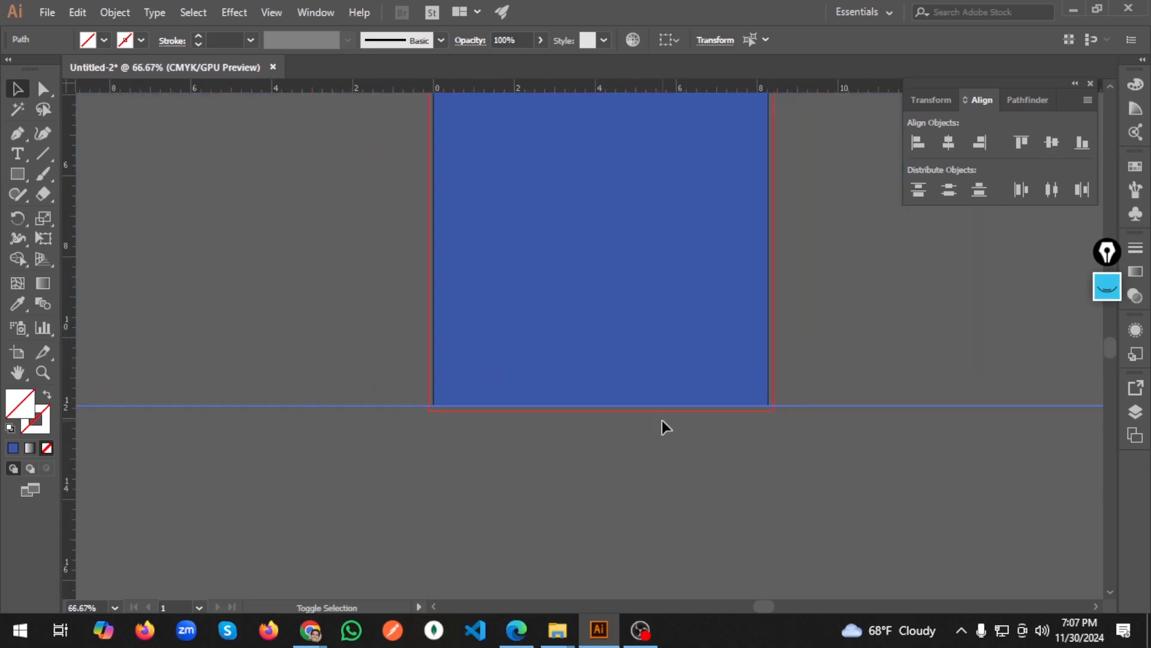
Step: Shift the bottom guide about 0.3 in up into the artboard and add a second guide on the bottom edge
{"action": "key", "text": "shift+Up"}
{"action": "key", "text": "shift+Up"}
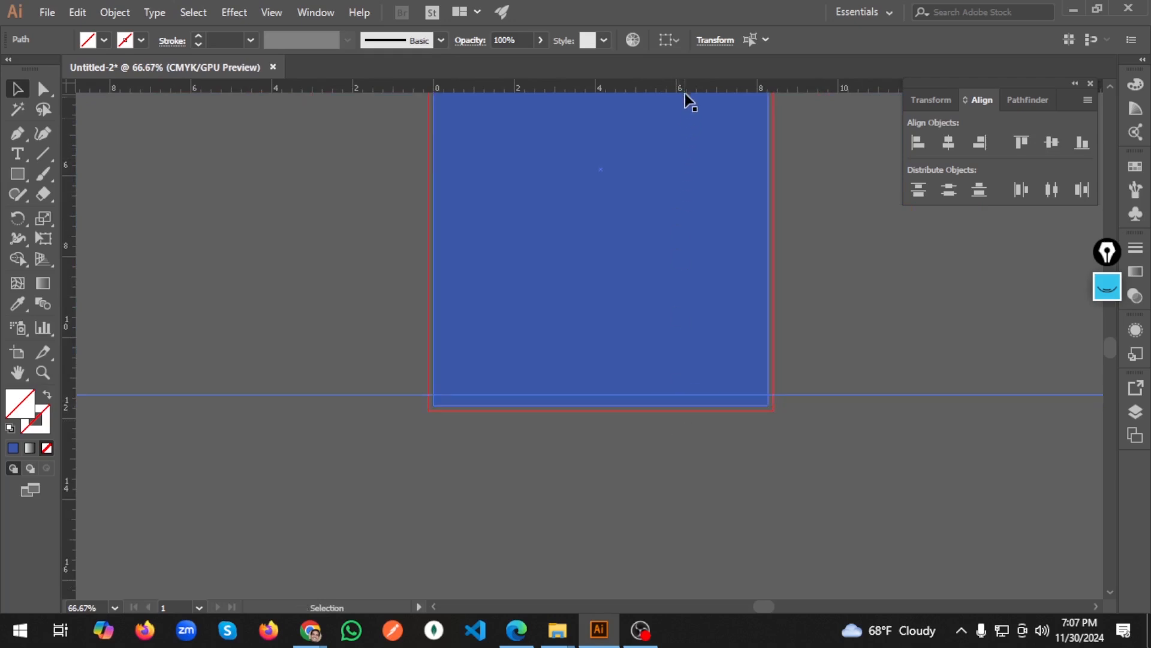
{"action": "left_click_drag", "start_coordinate": [690, 396], "coordinate": [691, 406]}
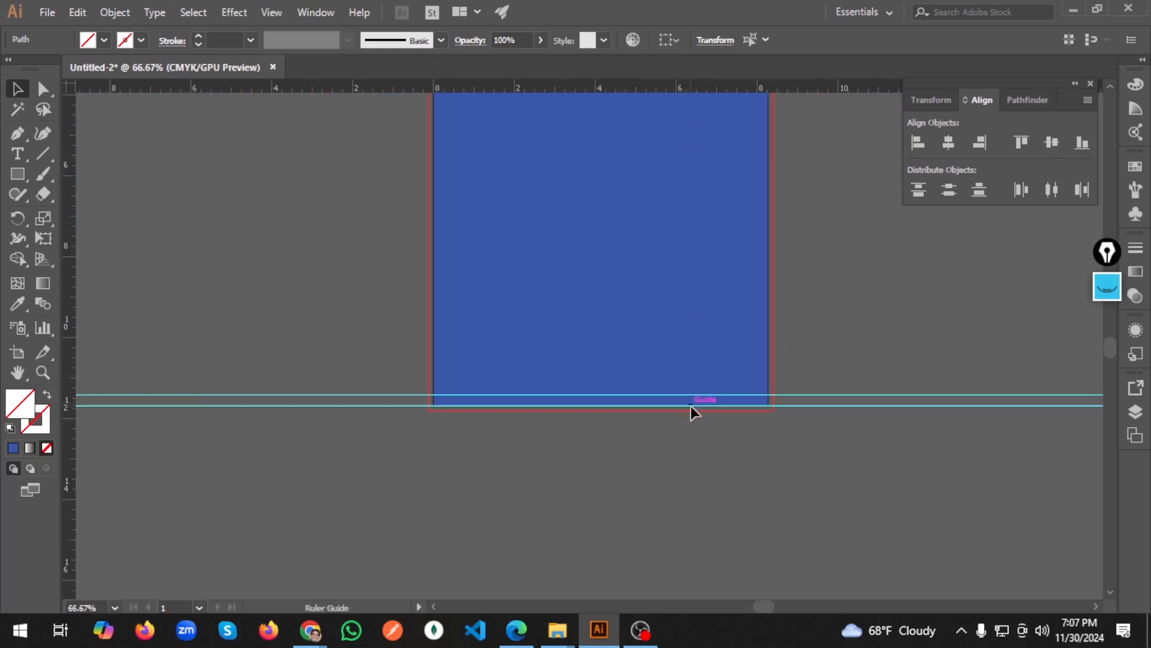
Step: Place a vertical guide along the artboard's left edge
{"action": "left_click_drag", "start_coordinate": [72, 204], "coordinate": [432, 220]}
{"action": "scroll", "coordinate": [498, 242], "scroll_direction": "up", "scroll_amount": 2}
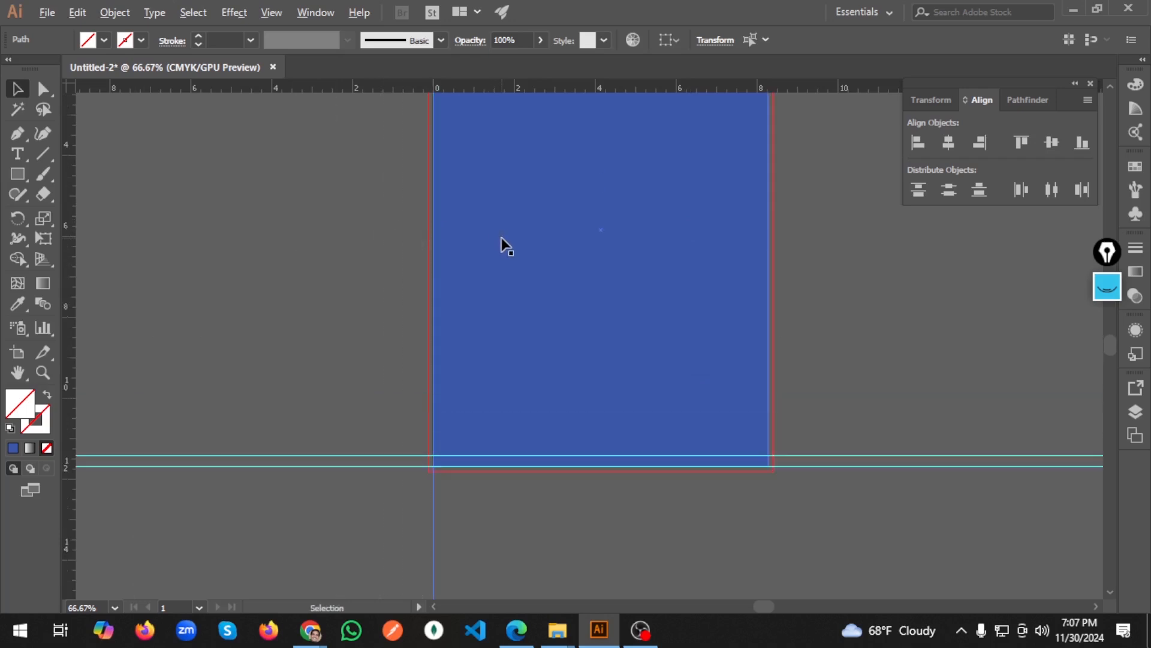
{"action": "scroll", "coordinate": [501, 238], "scroll_direction": "down", "scroll_amount": 1}
{"action": "scroll", "coordinate": [500, 237], "scroll_direction": "up", "scroll_amount": 1}
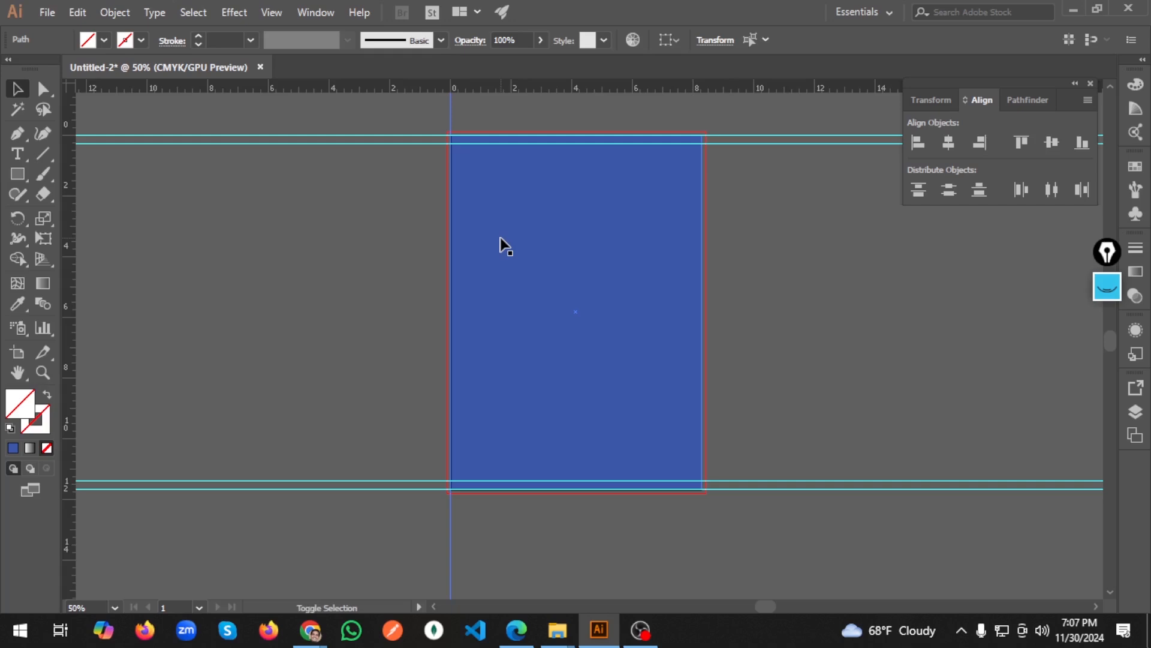
Step: Shift the vertical guide about 0.3 in inward and add a second guide on the artboard's left edge
{"action": "key", "text": "shift+Right"}
{"action": "key", "text": "shift+Right"}
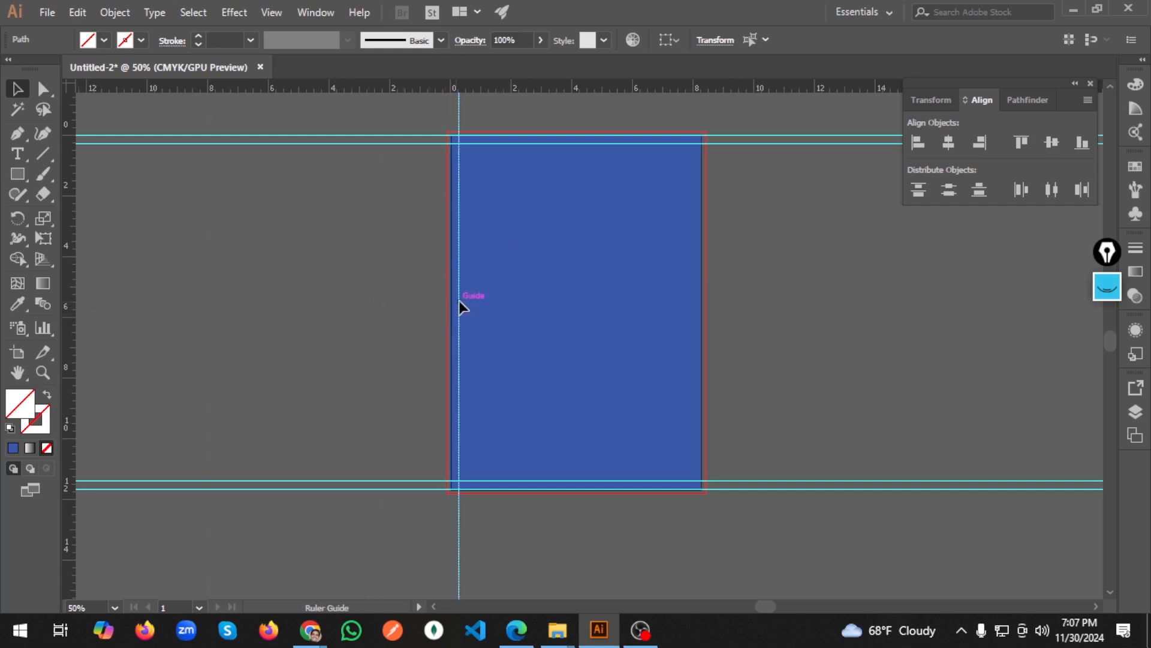
{"action": "left_click_drag", "start_coordinate": [459, 306], "coordinate": [451, 305]}
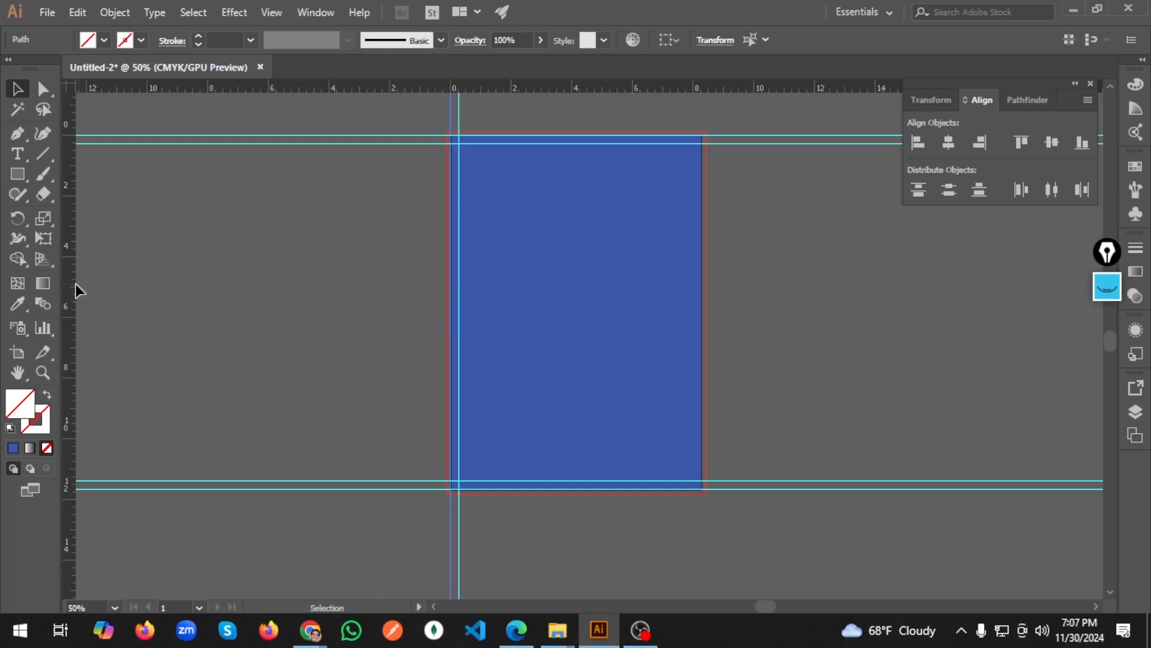
Step: Place a vertical guide about 0.3 in inside the artboard's right edge and a second guide exactly on that edge
{"action": "left_click_drag", "start_coordinate": [71, 288], "coordinate": [703, 321]}
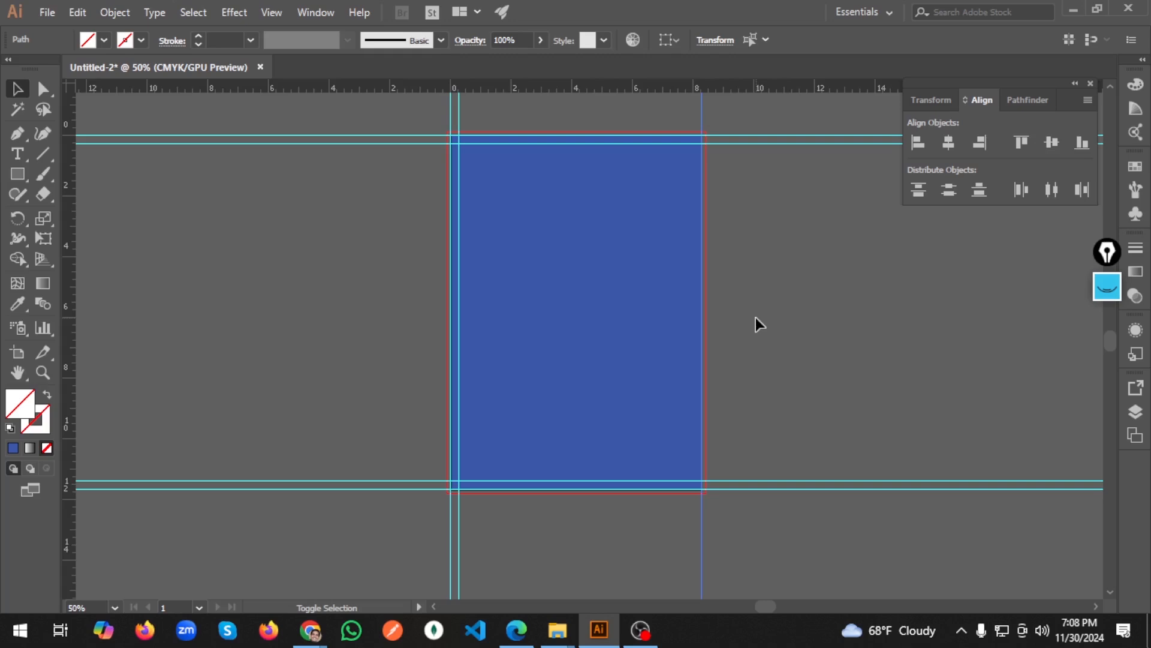
{"action": "key", "text": "shift+Left"}
{"action": "key", "text": "shift+Left"}
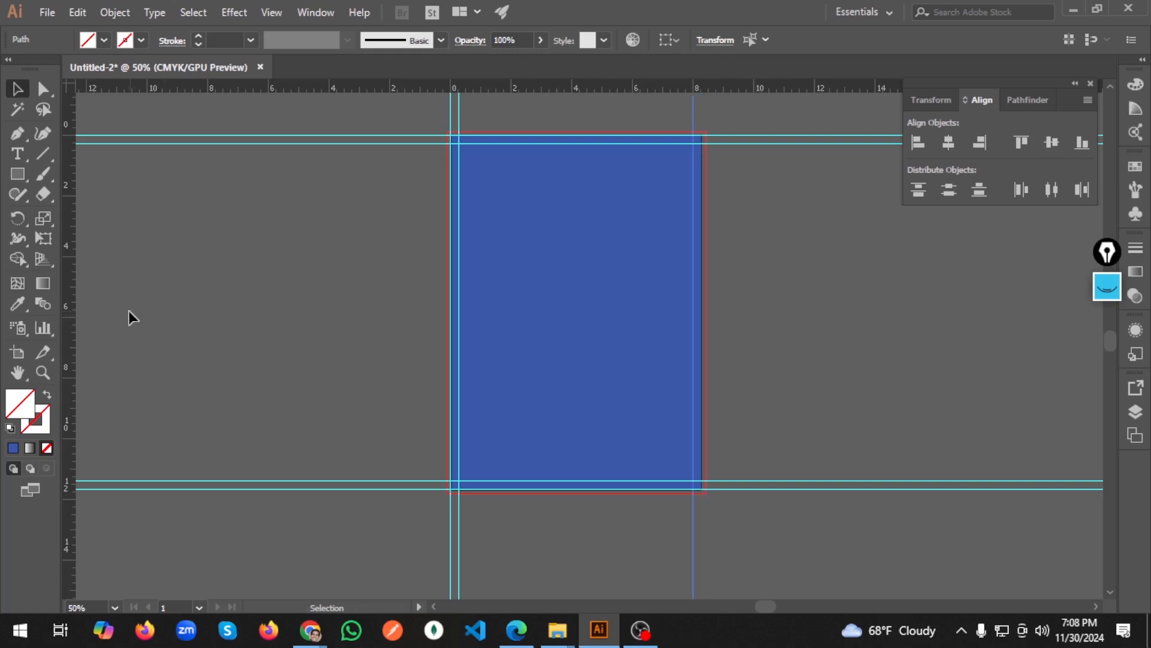
{"action": "left_click_drag", "start_coordinate": [69, 290], "coordinate": [490, 329]}
{"action": "left_click_drag", "start_coordinate": [672, 321], "coordinate": [702, 318]}
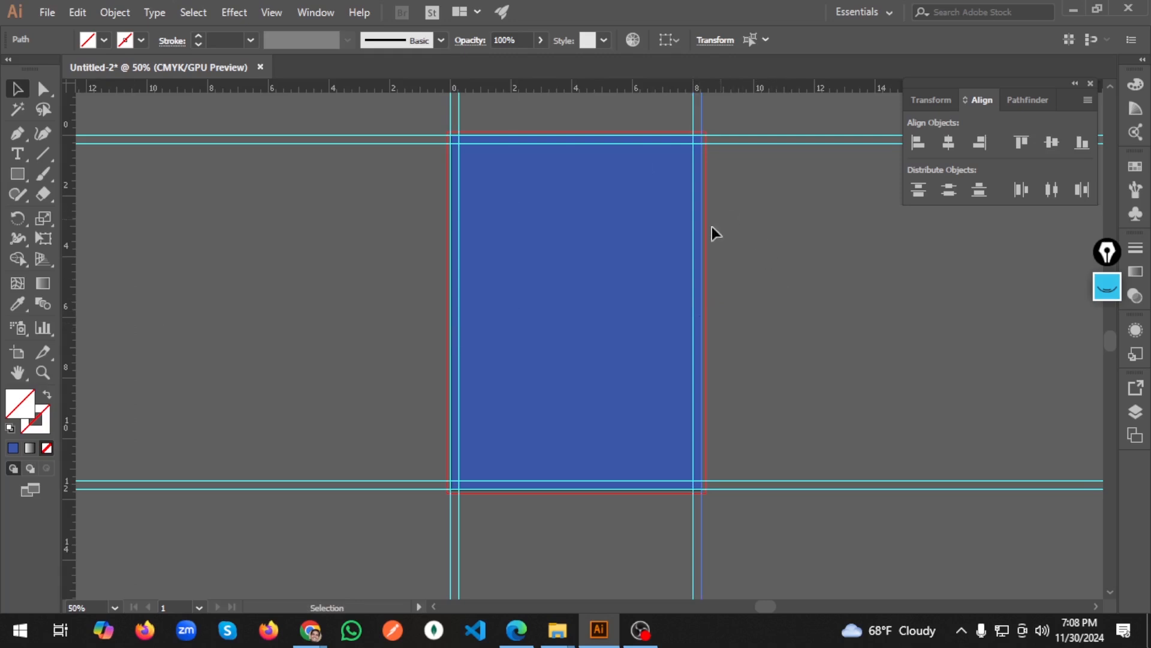
{"action": "scroll", "coordinate": [710, 227], "scroll_direction": "up", "scroll_amount": 4}
{"action": "scroll", "coordinate": [698, 246], "scroll_direction": "down", "scroll_amount": 4}
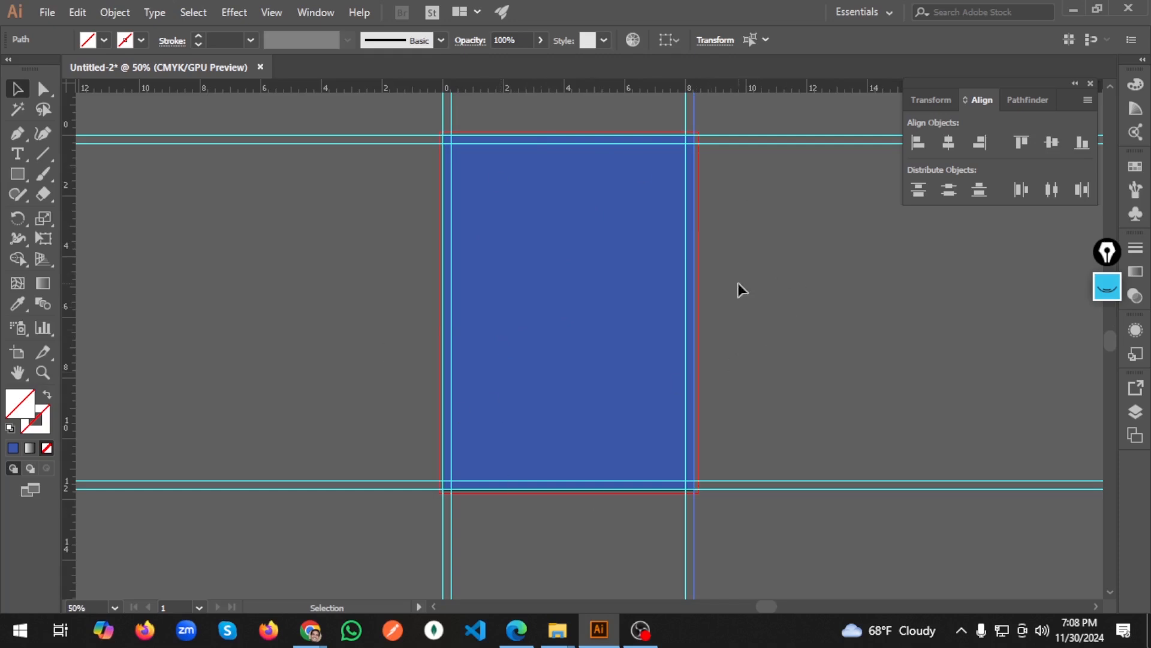
{"action": "scroll", "coordinate": [531, 373], "scroll_direction": "up", "scroll_amount": 1}
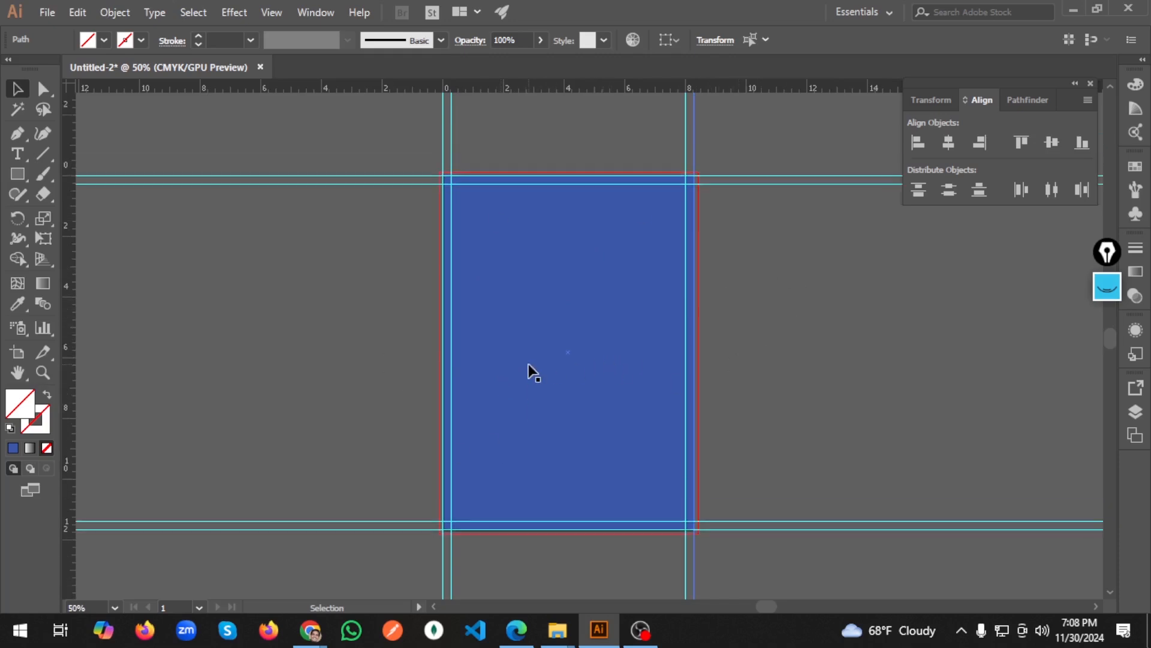
Step: Start saving the document and browse to the Graphic Design Course folder on New Volume (F:)
{"action": "key", "text": "ctrl"}
{"action": "key", "text": "ctrl+s"}
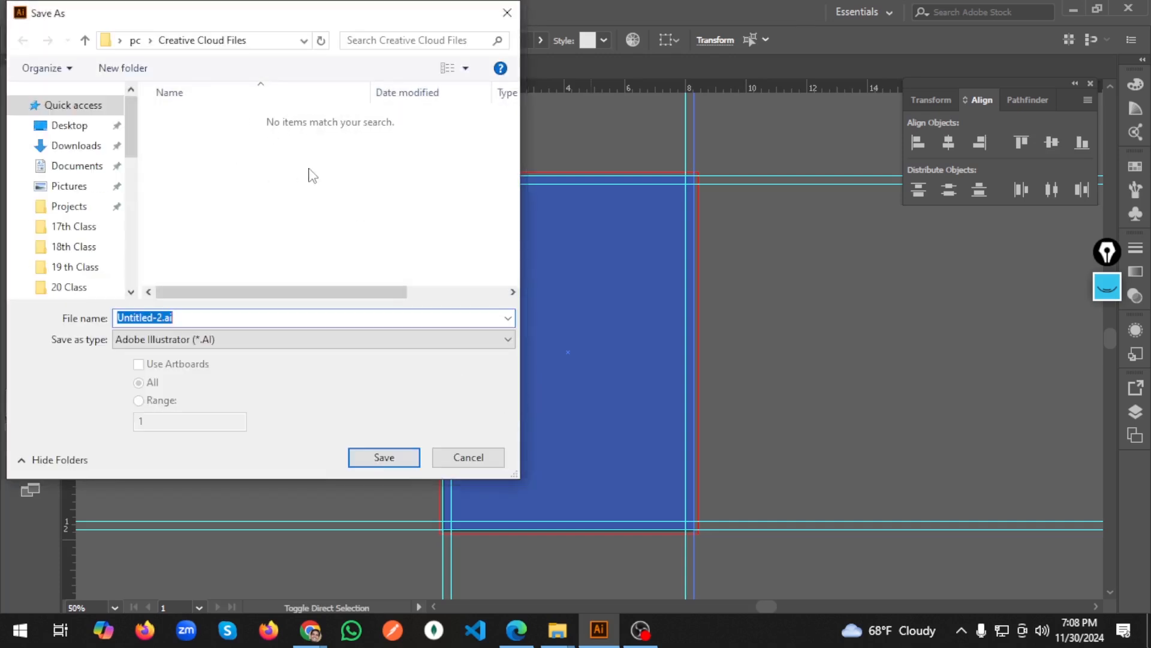
{"action": "scroll", "coordinate": [82, 208], "scroll_direction": "down", "scroll_amount": 1}
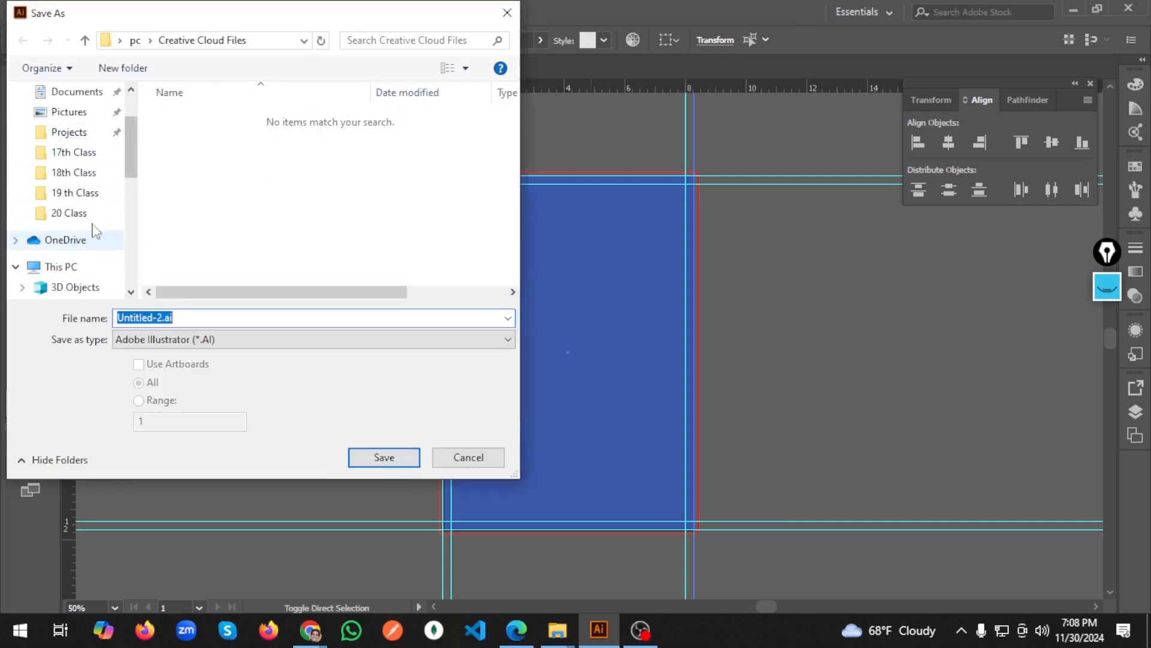
{"action": "left_click", "coordinate": [83, 267]}
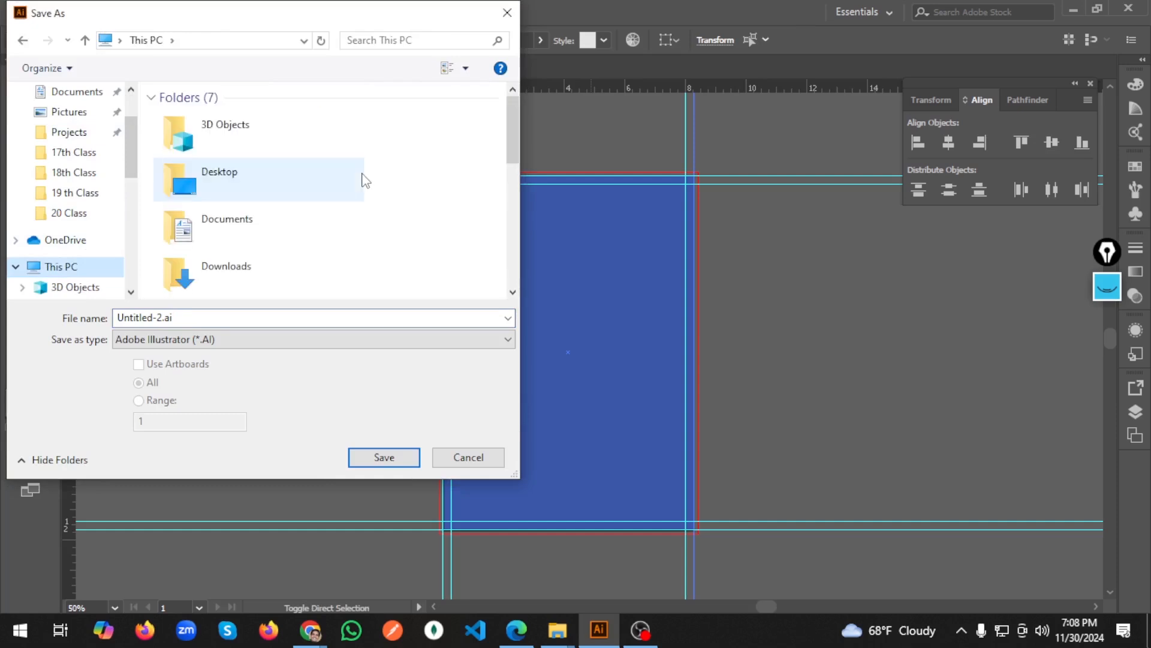
{"action": "scroll", "coordinate": [363, 180], "scroll_direction": "down", "scroll_amount": 5}
{"action": "left_click", "coordinate": [312, 232]}
{"action": "double_click", "coordinate": [312, 233]}
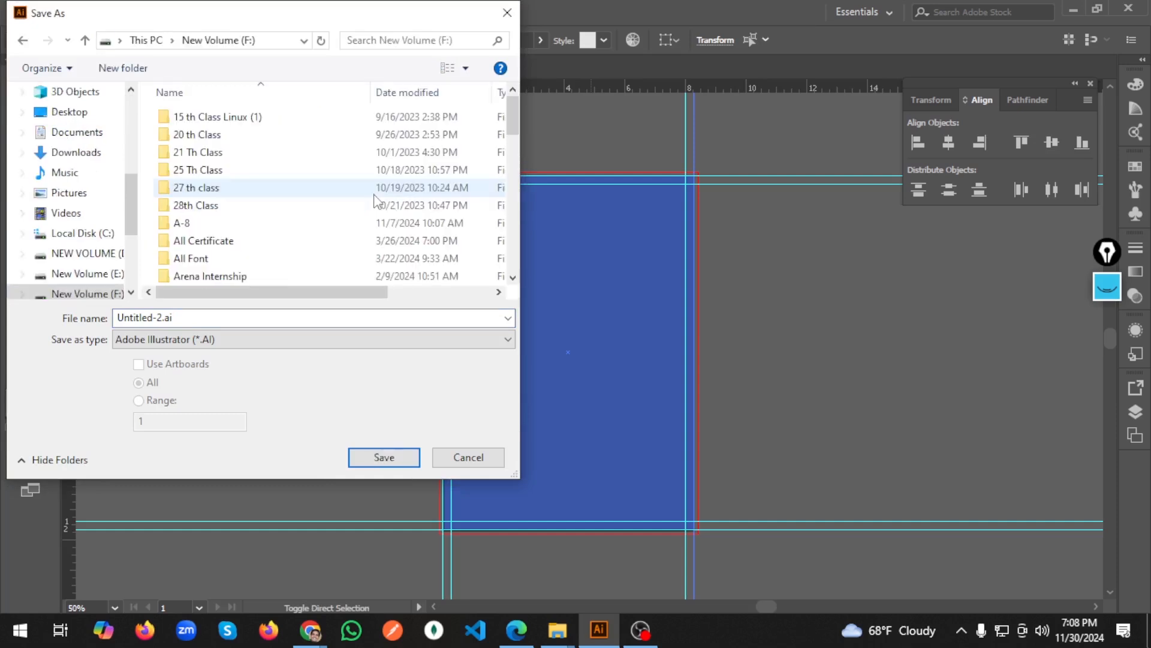
{"action": "scroll", "coordinate": [366, 198], "scroll_direction": "down", "scroll_amount": 3}
{"action": "scroll", "coordinate": [359, 205], "scroll_direction": "down", "scroll_amount": 2}
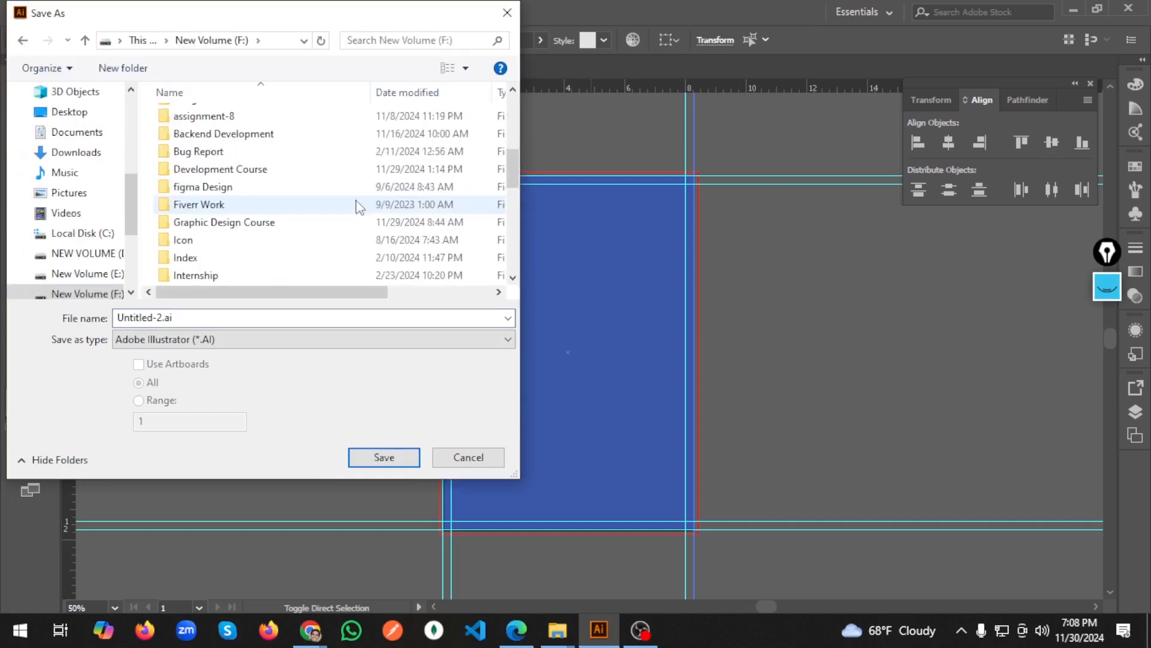
{"action": "left_click", "coordinate": [301, 232]}
{"action": "double_click", "coordinate": [302, 232]}
{"action": "scroll", "coordinate": [301, 230], "scroll_direction": "down", "scroll_amount": 6}
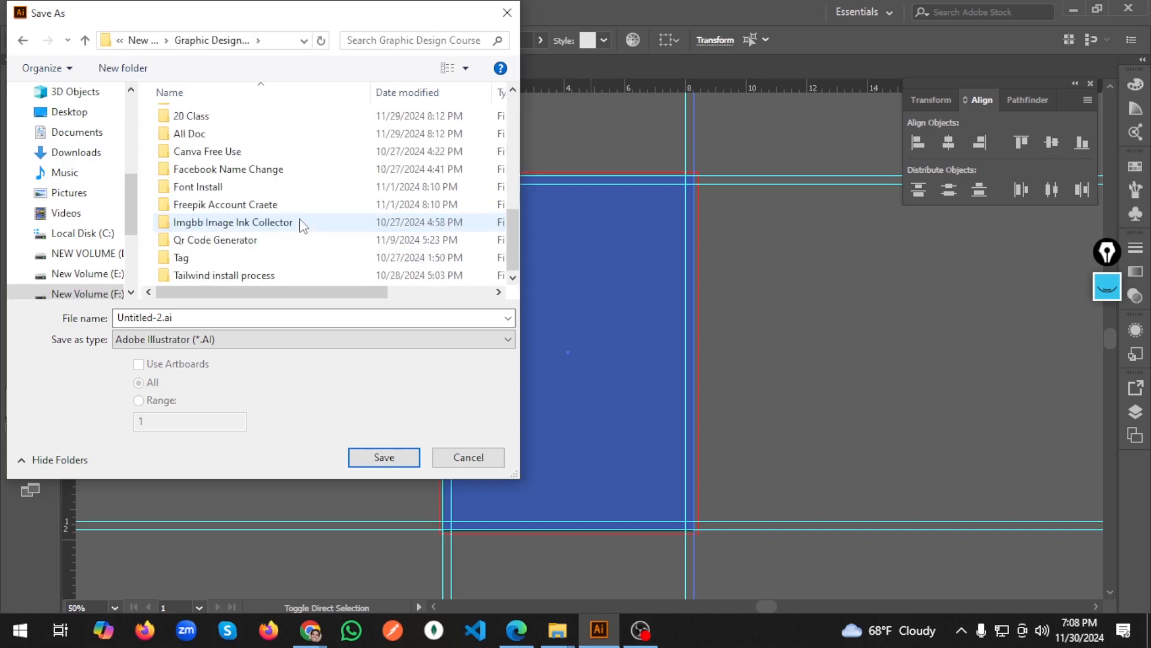
Step: Create a new folder named 21 Class inside the Graphic Design Course folder
{"action": "right_click", "coordinate": [285, 127]}
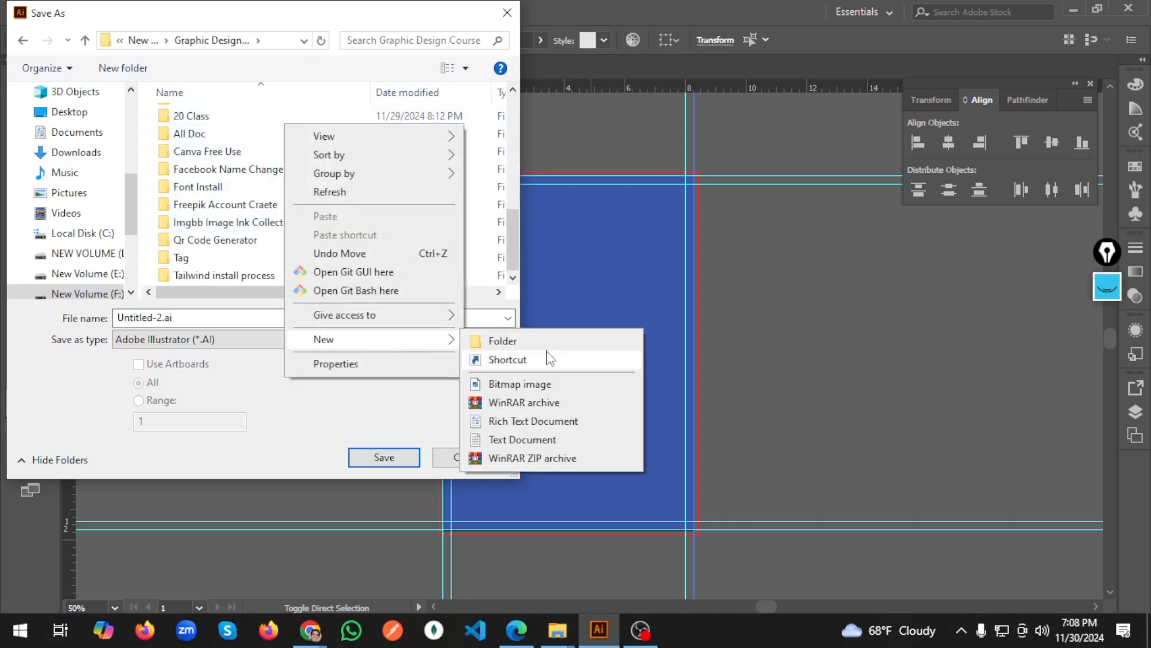
{"action": "left_click", "coordinate": [547, 338]}
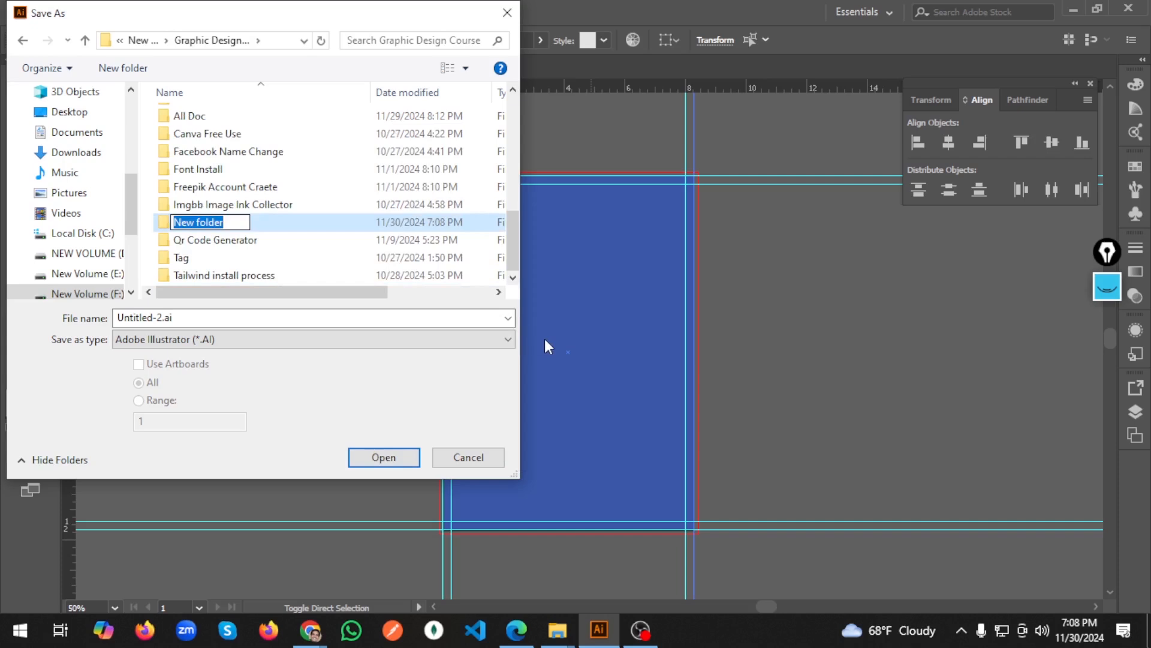
{"action": "type", "text": "21"}
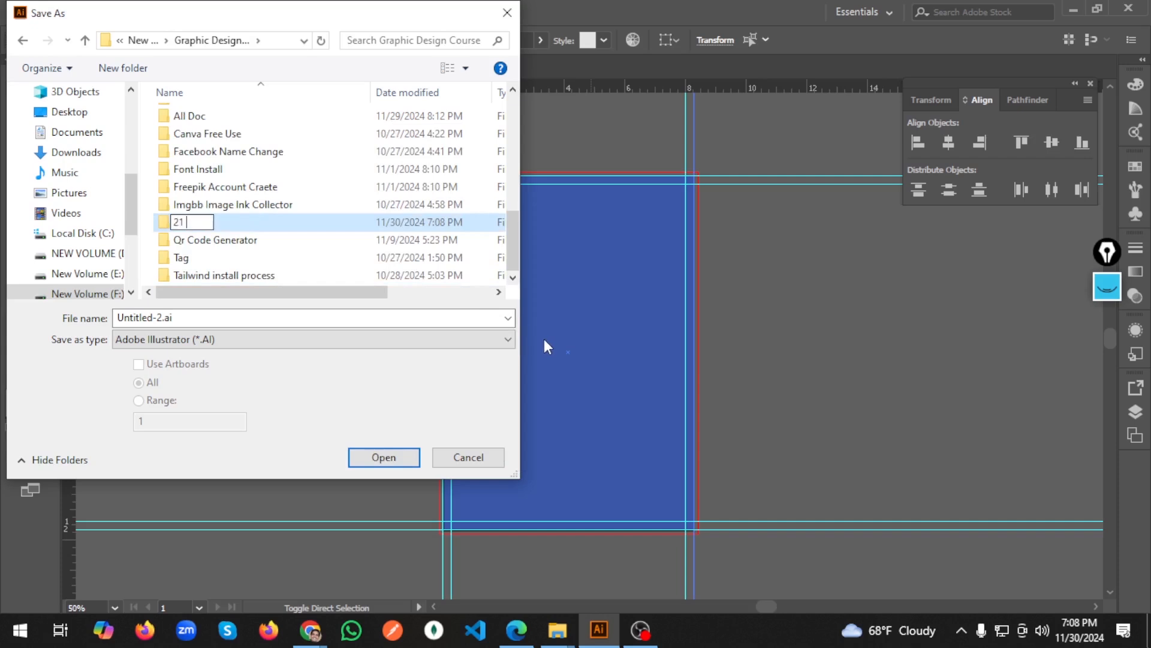
{"action": "type", "text": " Class"}
{"action": "key", "text": "Return"}
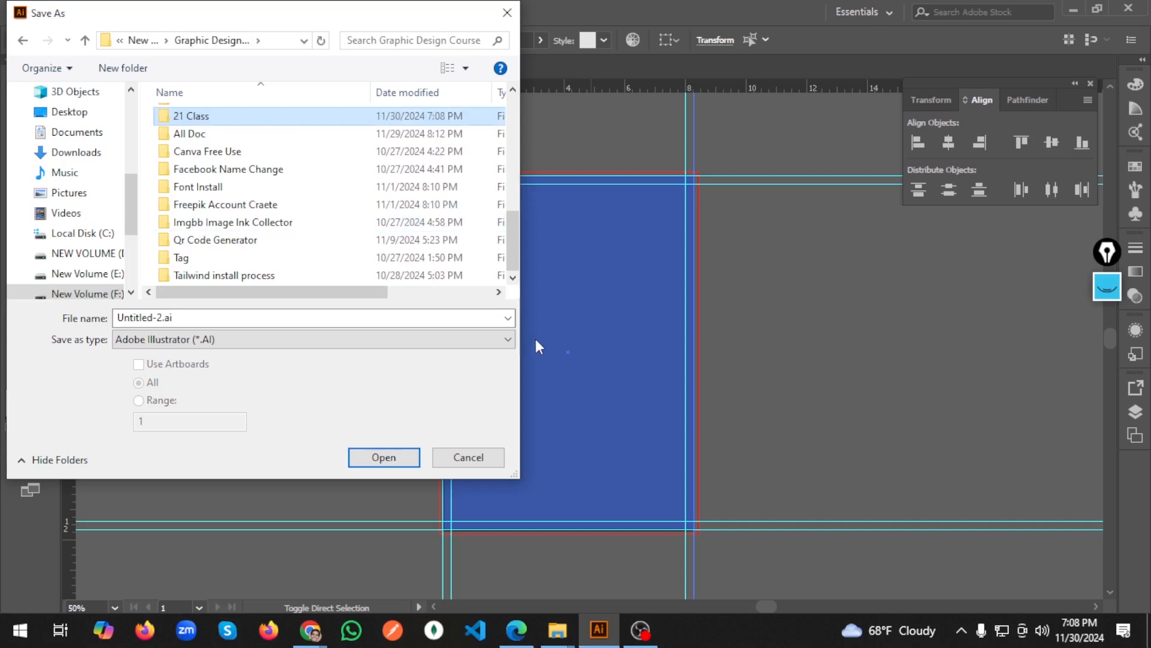
Step: Save the document as Untitled-2.ai in the 21 Class folder, using the Illustrator CC version with PDF compatibility
{"action": "double_click", "coordinate": [288, 117]}
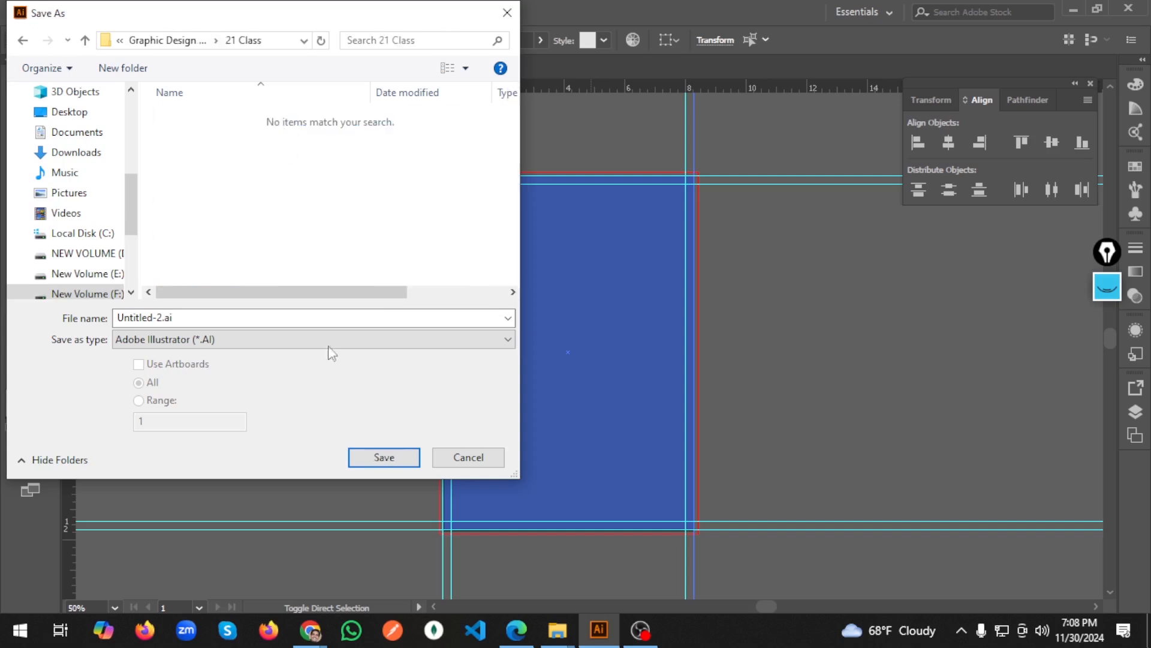
{"action": "left_click", "coordinate": [387, 463]}
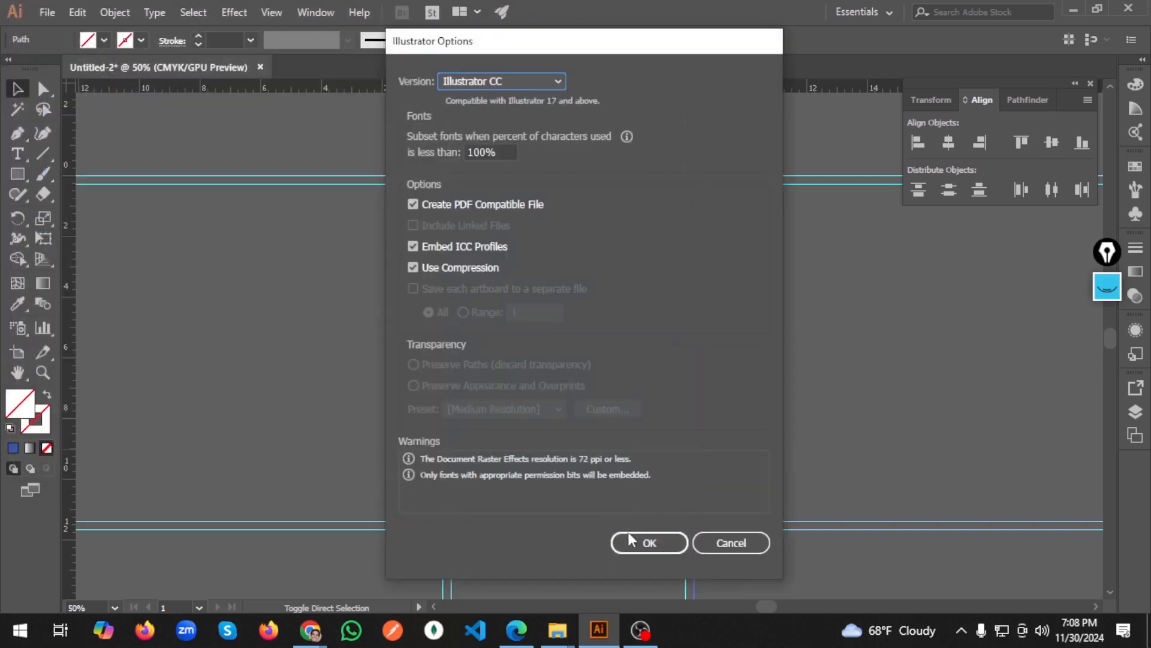
{"action": "left_click", "coordinate": [638, 534]}
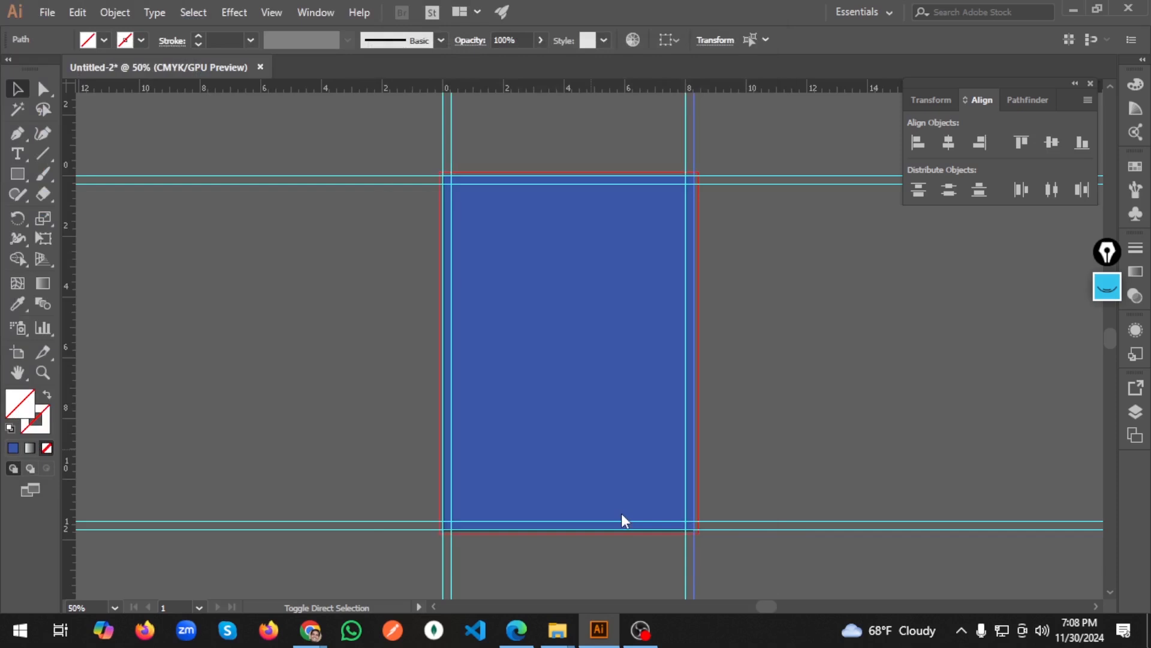
{"action": "scroll", "coordinate": [625, 377], "scroll_direction": "down", "scroll_amount": 1}
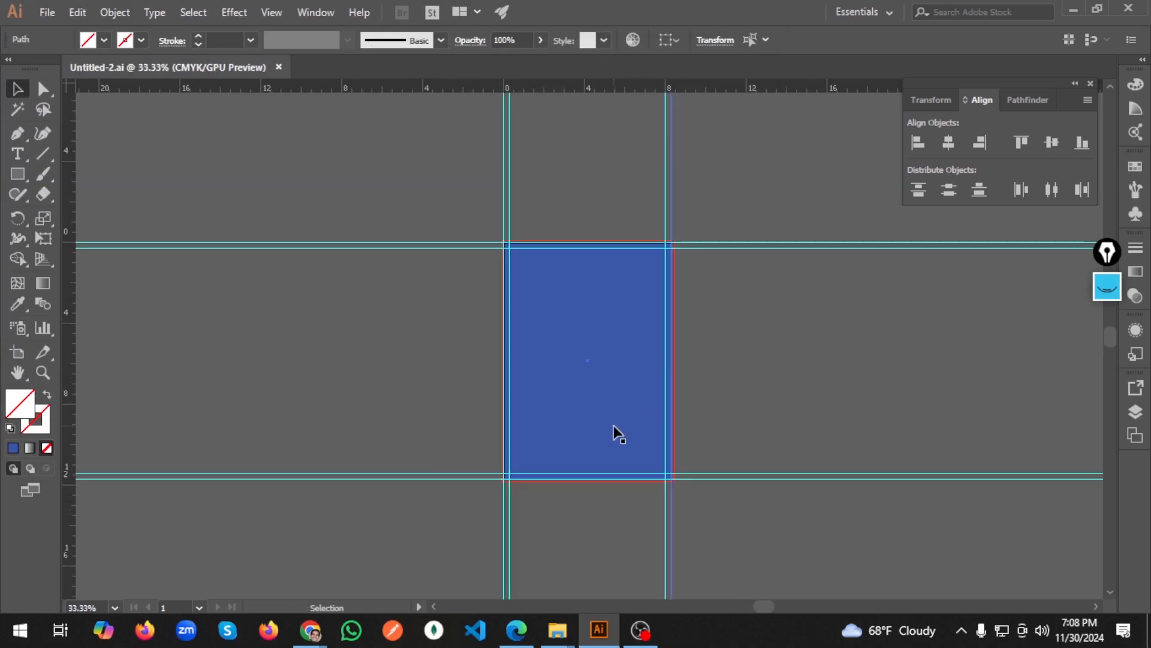
{"action": "scroll", "coordinate": [578, 411], "scroll_direction": "up", "scroll_amount": 1}
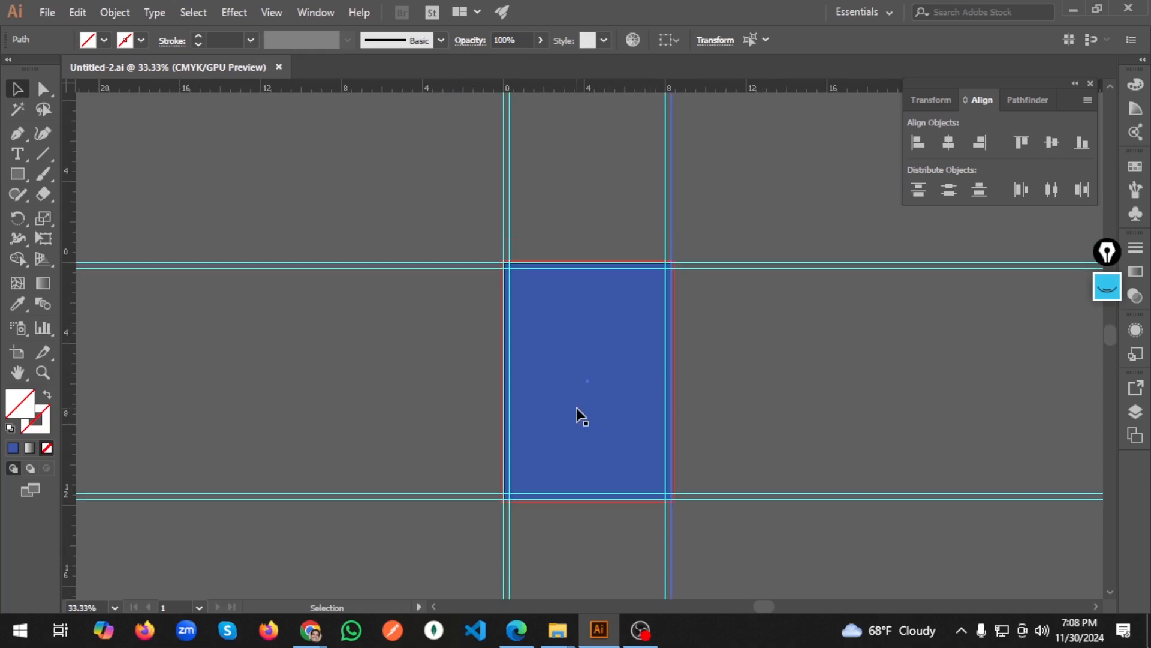
{"action": "scroll", "coordinate": [570, 413], "scroll_direction": "down", "scroll_amount": 1}
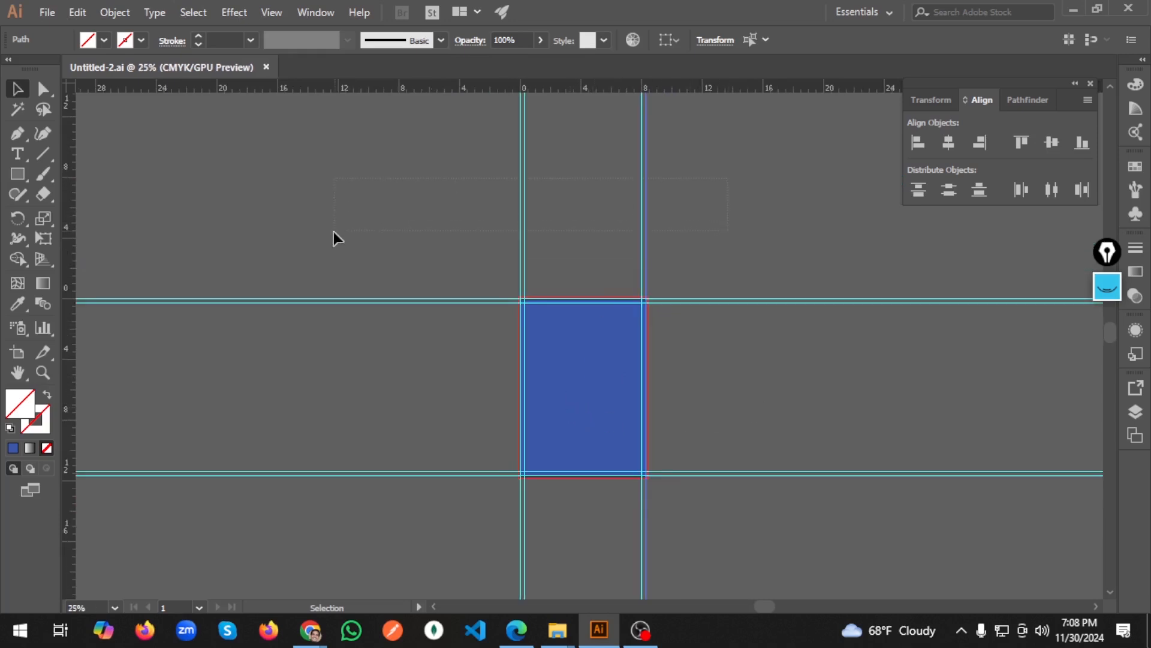
{"action": "left_click_drag", "start_coordinate": [333, 232], "coordinate": [334, 232]}
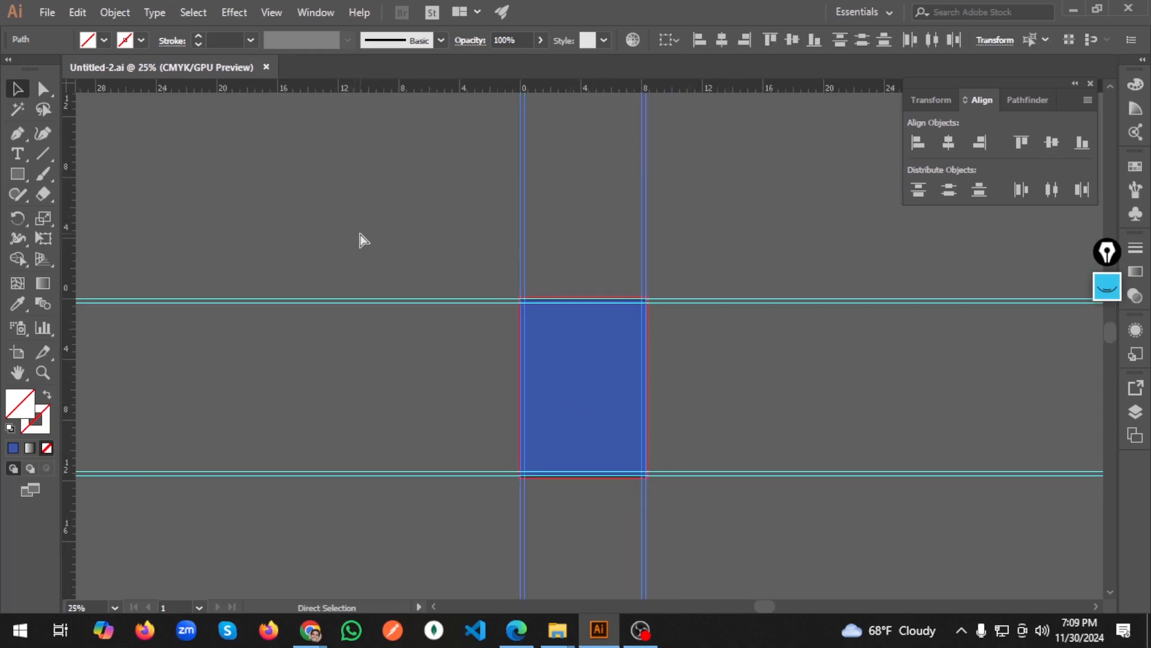
{"action": "left_click", "coordinate": [358, 234]}
{"action": "left_click_drag", "start_coordinate": [318, 241], "coordinate": [412, 521]}
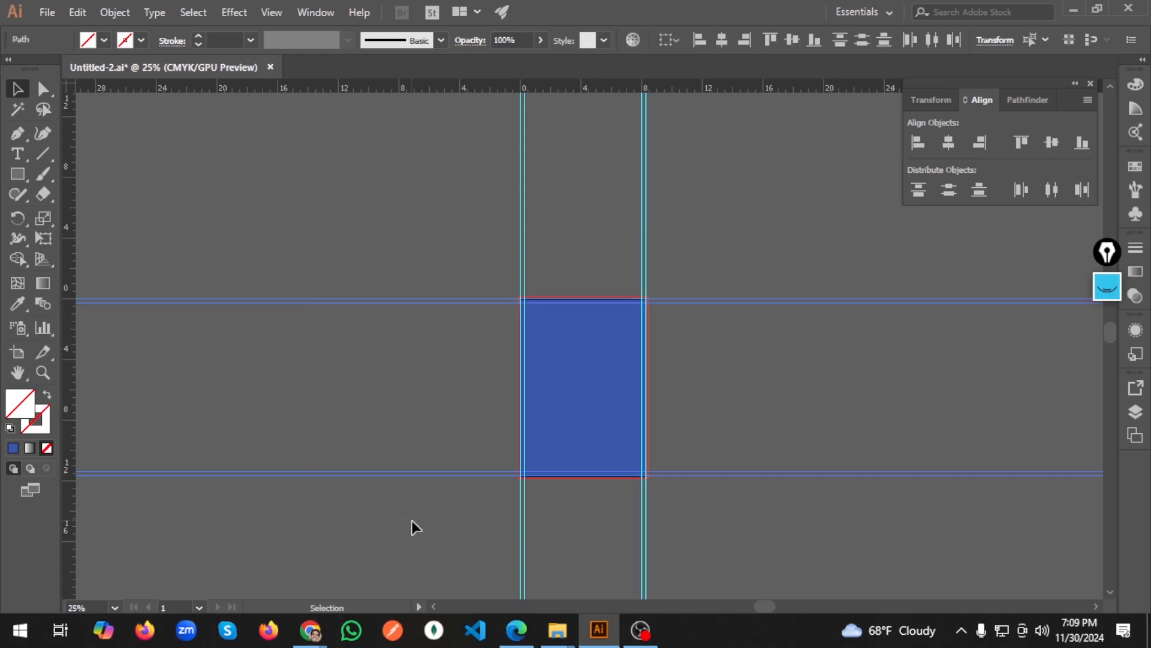
{"action": "left_click", "coordinate": [412, 521]}
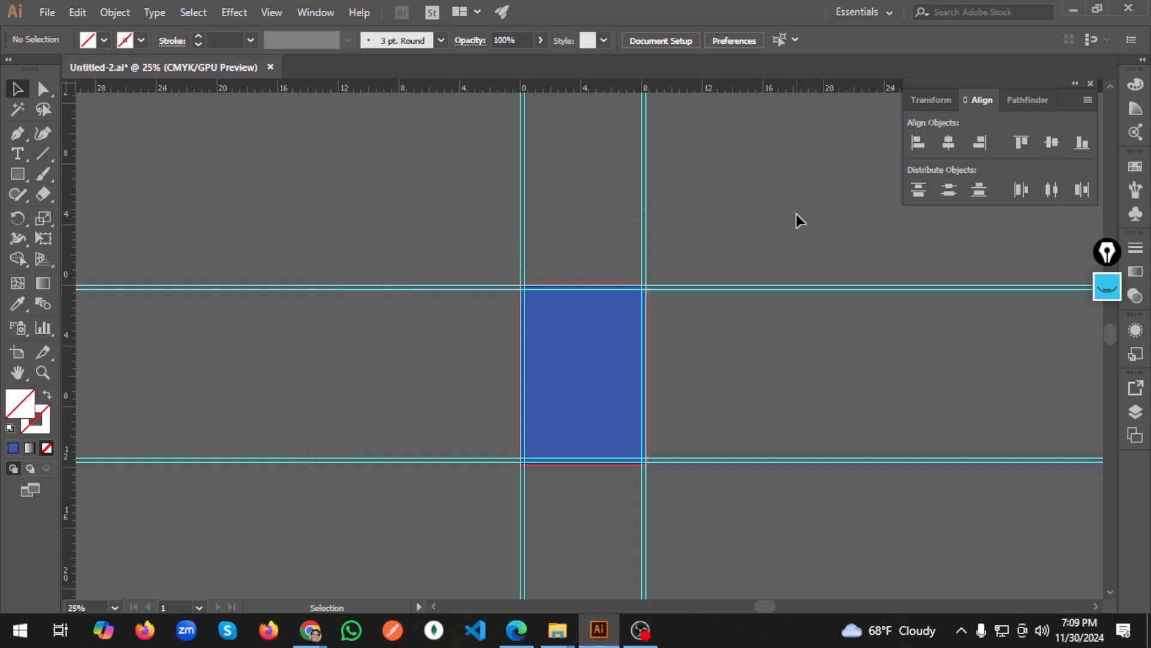
{"action": "key", "text": "ctrl+a"}
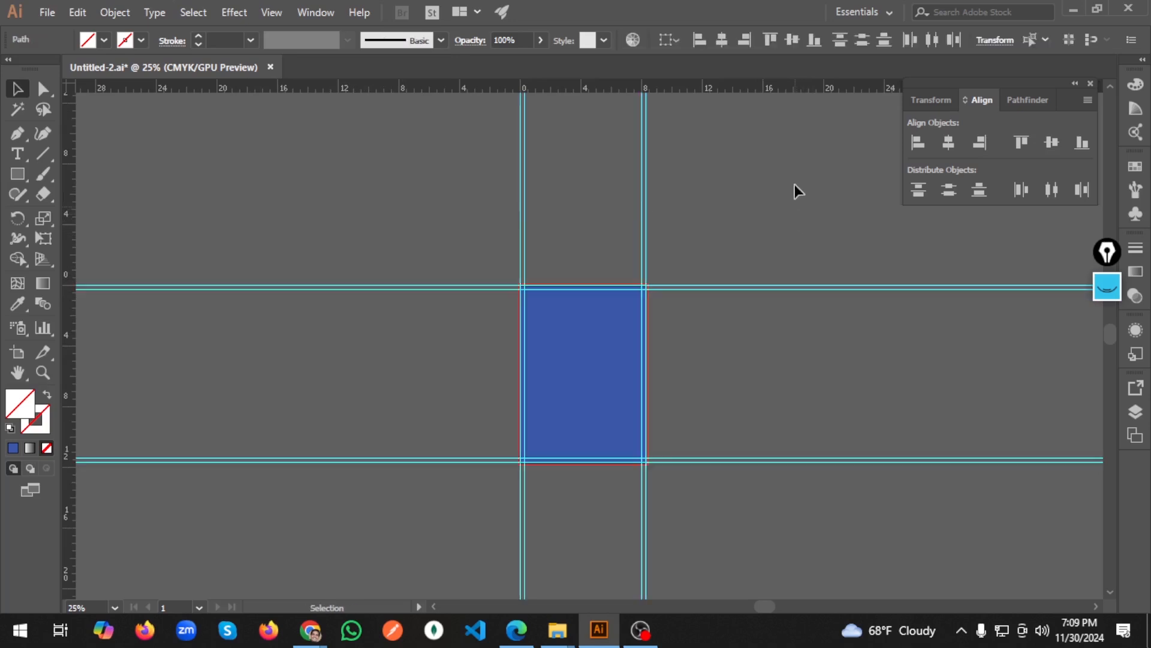
Step: Lock all vertical guides, followed by all horizontal guides, by selecting each group outside the artboard
{"action": "left_click_drag", "start_coordinate": [791, 171], "coordinate": [328, 246]}
{"action": "left_click_drag", "start_coordinate": [658, 210], "coordinate": [328, 247]}
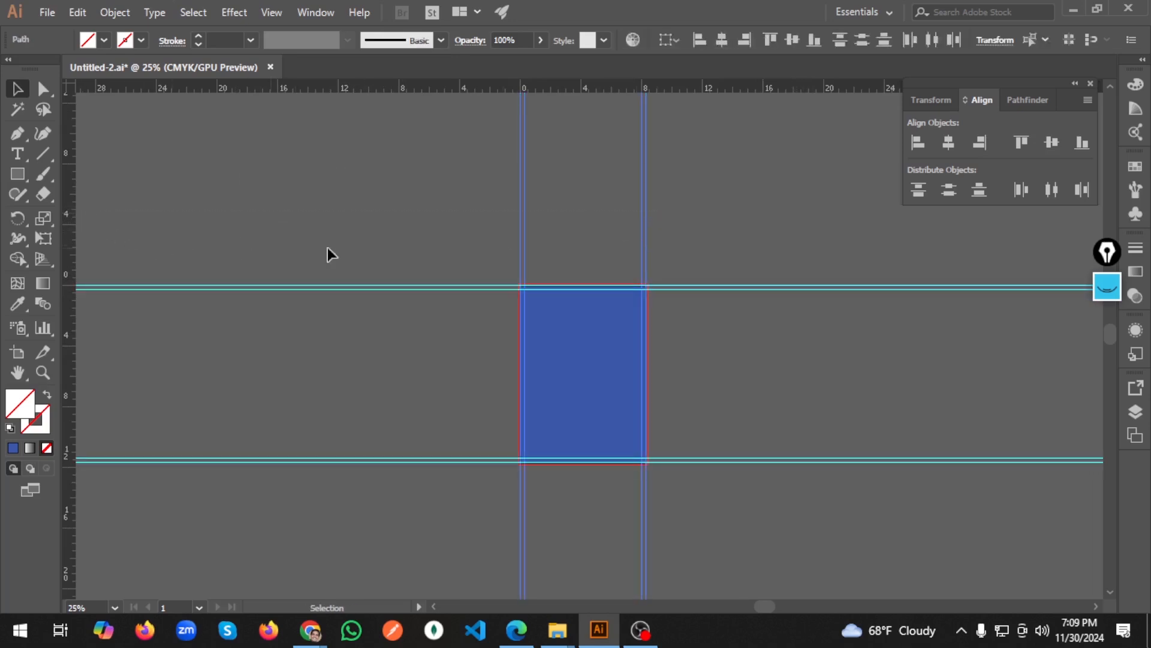
{"action": "left_click", "coordinate": [753, 253]}
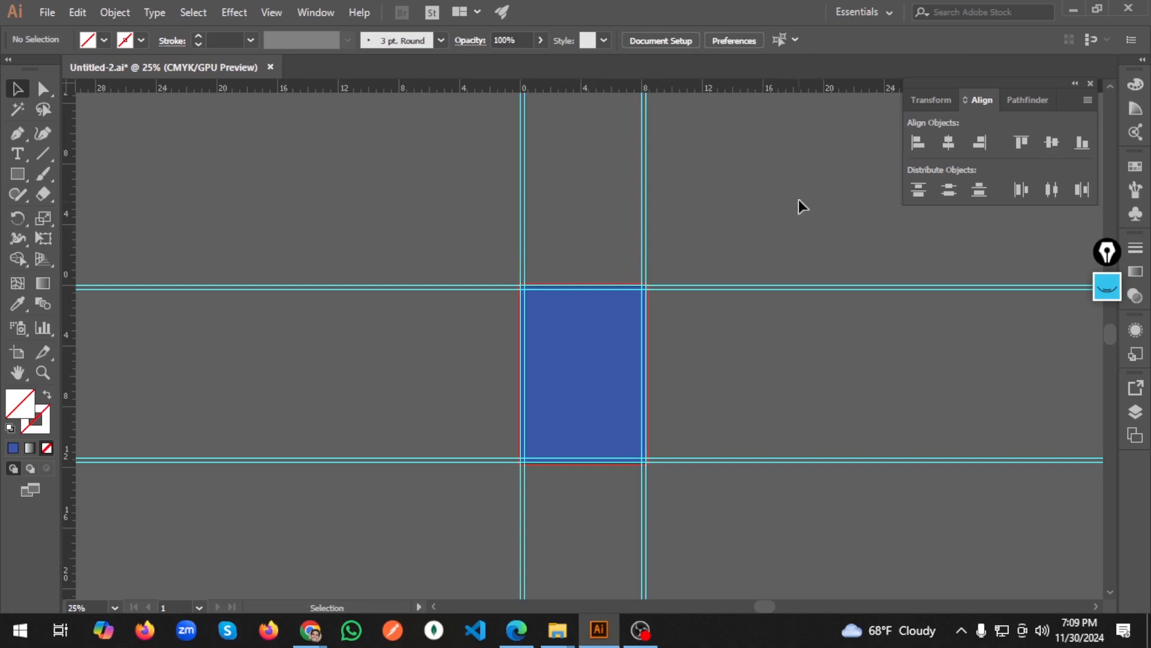
{"action": "left_click_drag", "start_coordinate": [378, 217], "coordinate": [410, 519]}
{"action": "key", "text": "ctrl+2"}
{"action": "key", "text": "ctrl+2"}
Step: Change the background rectangle's fill to teal #14DBC7 and deselect it
{"action": "scroll", "coordinate": [603, 352], "scroll_direction": "up", "scroll_amount": 2}
{"action": "left_click", "coordinate": [560, 332]}
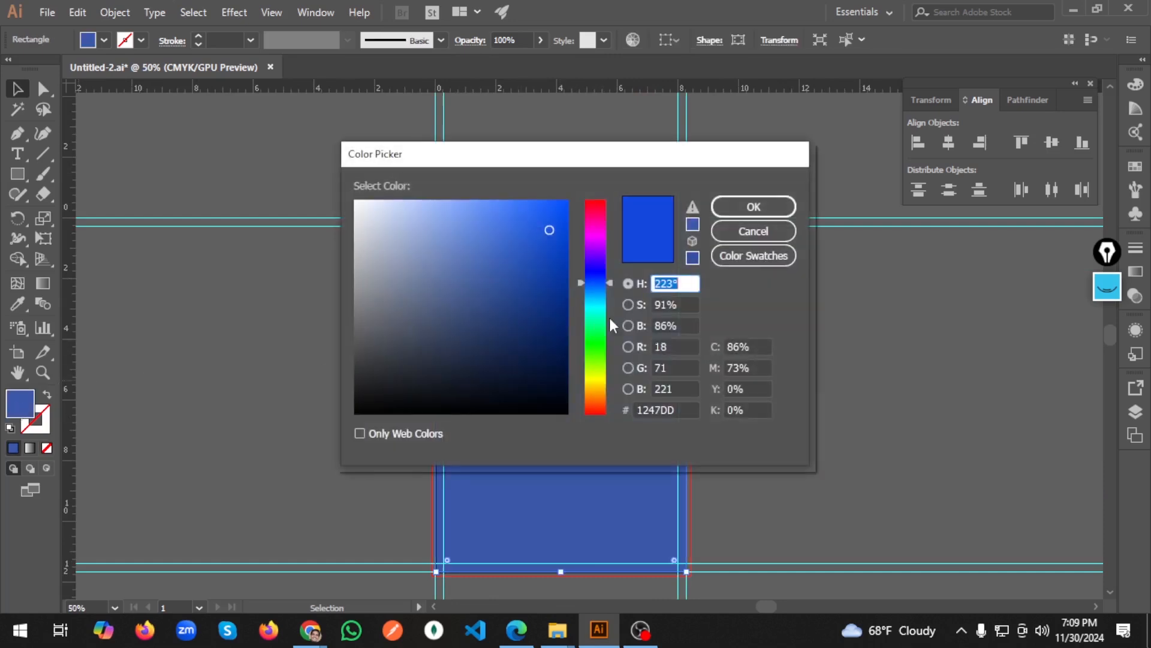
{"action": "left_click", "coordinate": [602, 312]}
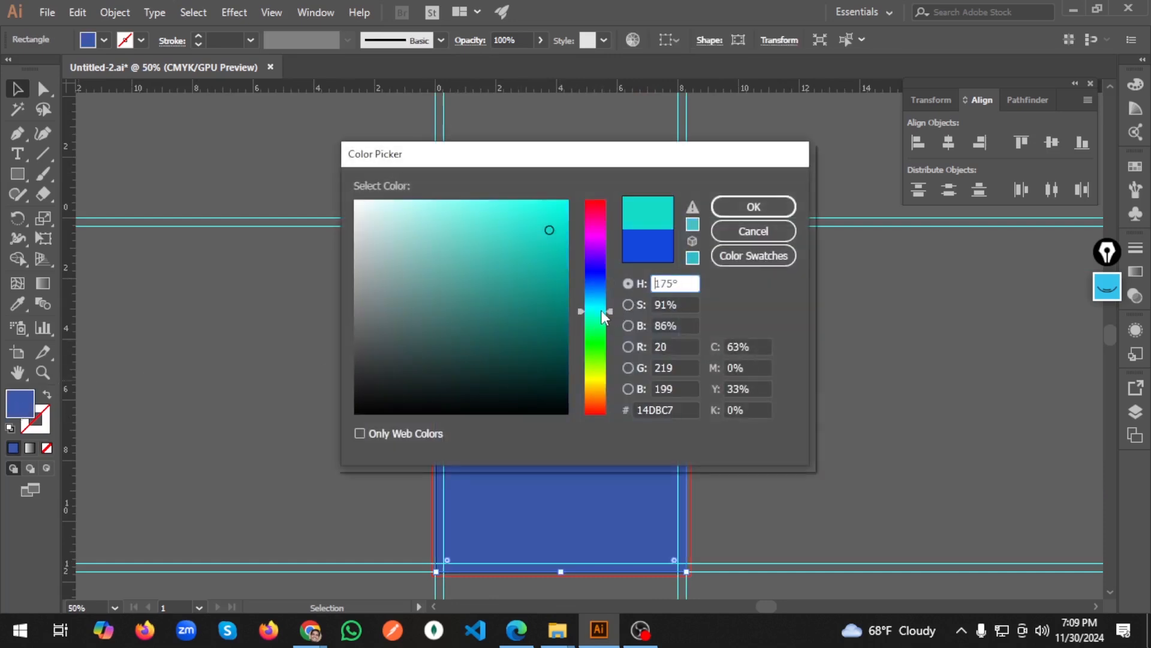
{"action": "left_click", "coordinate": [752, 213]}
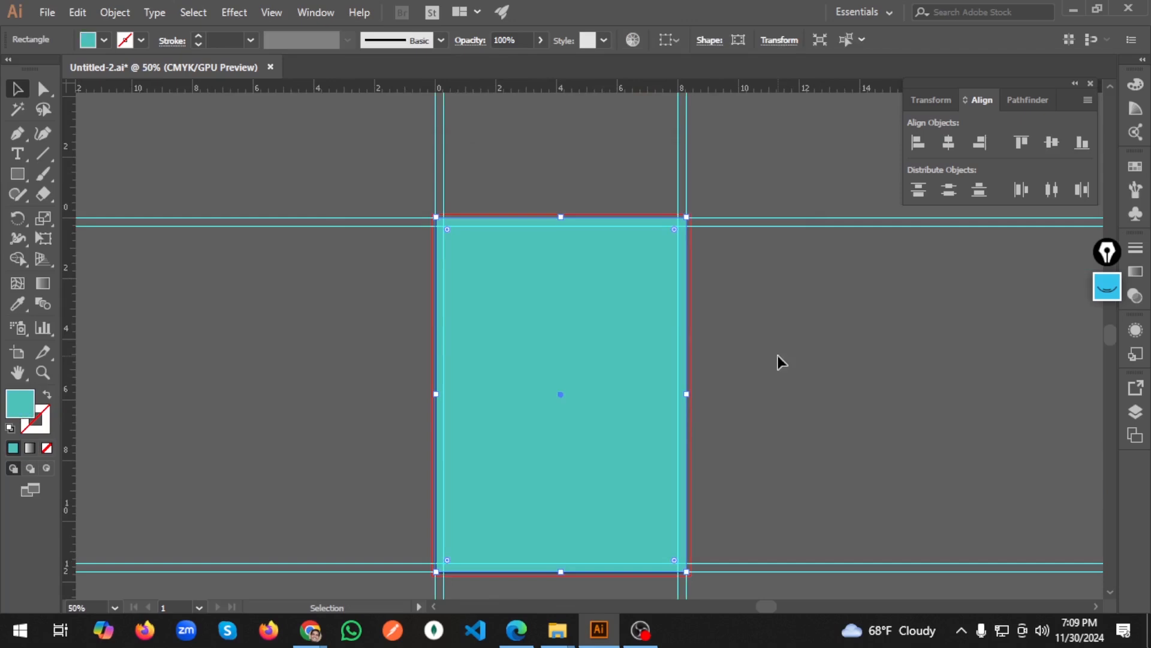
{"action": "left_click", "coordinate": [779, 355]}
Step: Switch to the Downloads folder in File Explorer and place 10175350_4350778.jpg into the Illustrator document
{"action": "scroll", "coordinate": [758, 348], "scroll_direction": "down", "scroll_amount": 1}
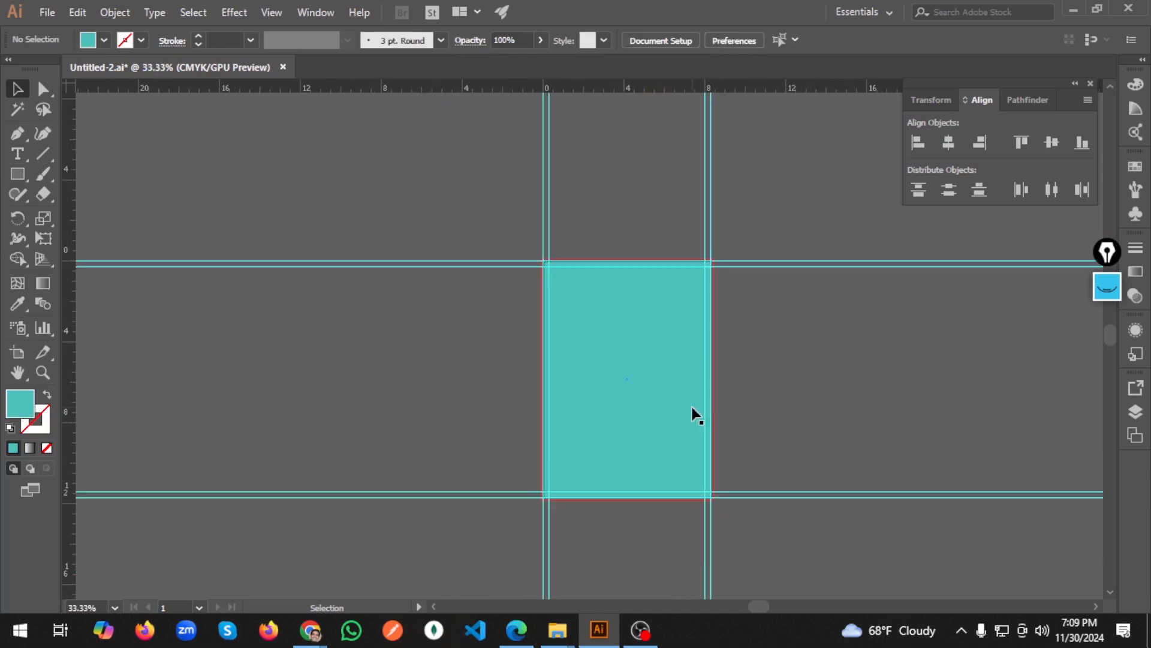
{"action": "mouse_move", "coordinate": [557, 629]}
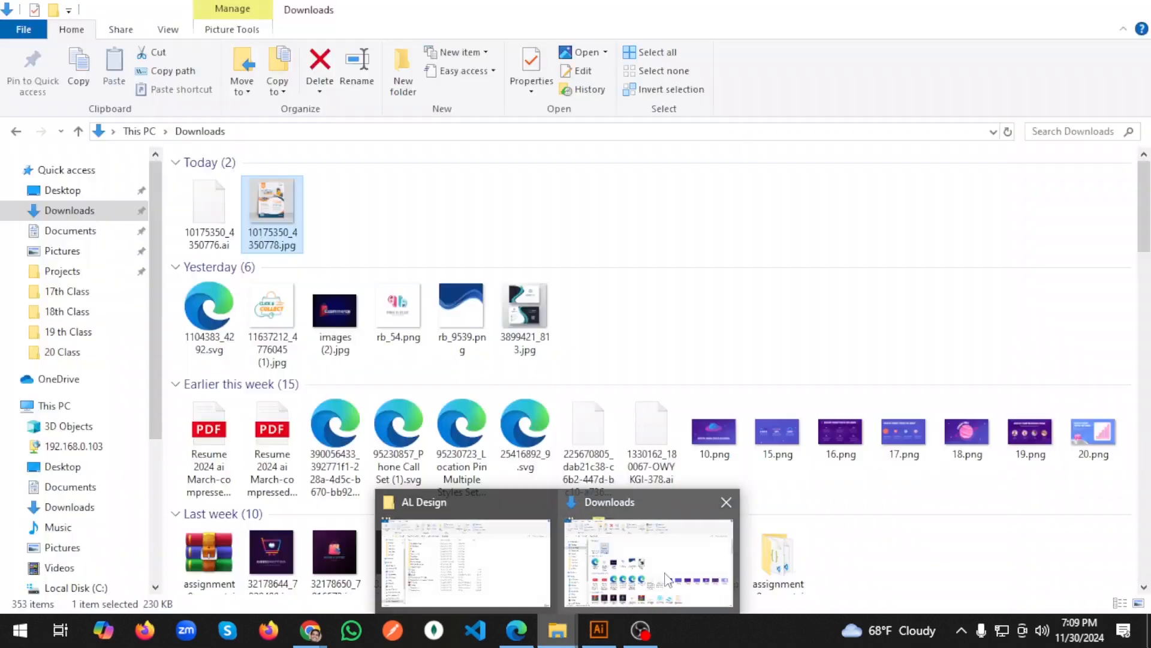
{"action": "left_click", "coordinate": [663, 571]}
{"action": "left_click_drag", "start_coordinate": [271, 210], "coordinate": [461, 401]}
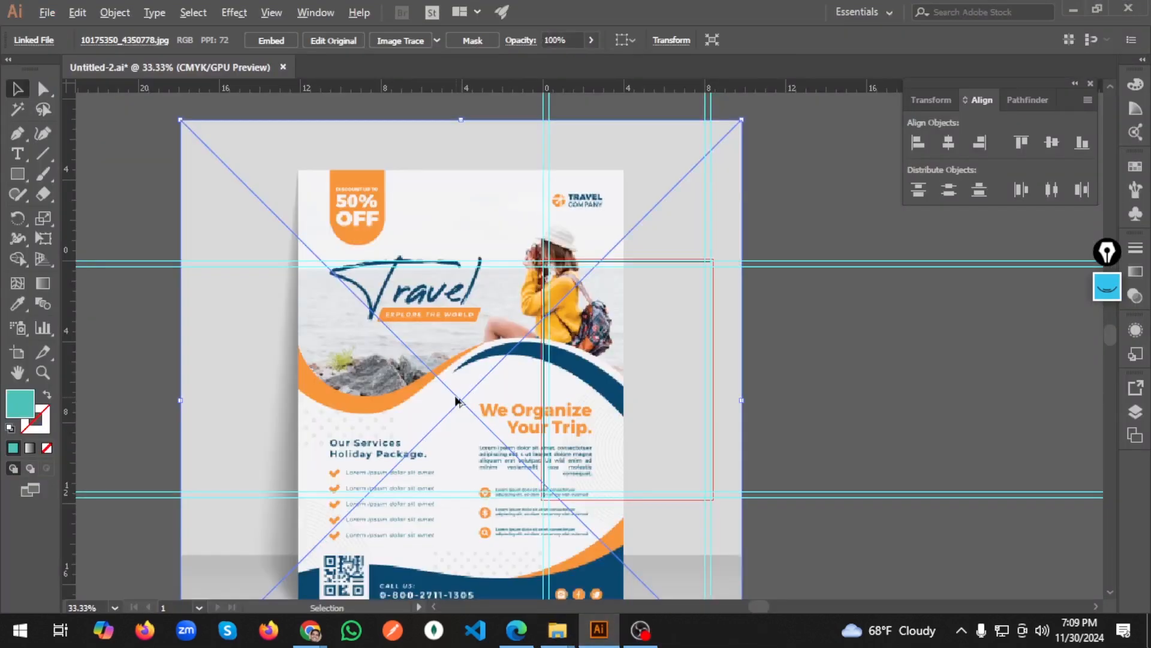
Step: Scale the travel flyer reference image down to about 14 in wide and position it beside the artboard's left edge
{"action": "scroll", "coordinate": [457, 401], "scroll_direction": "down", "scroll_amount": 2}
{"action": "left_click_drag", "start_coordinate": [599, 478], "coordinate": [541, 408]}
{"action": "scroll", "coordinate": [541, 409], "scroll_direction": "up", "scroll_amount": 3}
{"action": "left_click_drag", "start_coordinate": [490, 368], "coordinate": [453, 368]}
{"action": "scroll", "coordinate": [444, 399], "scroll_direction": "up", "scroll_amount": 3}
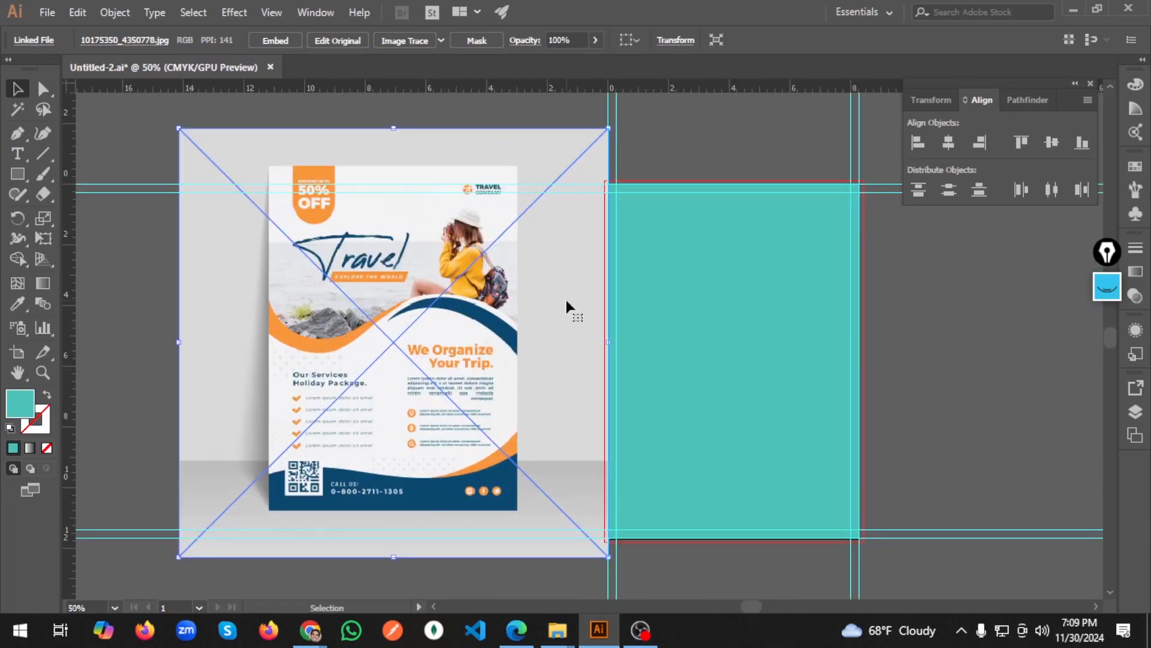
{"action": "left_click_drag", "start_coordinate": [566, 301], "coordinate": [549, 309]}
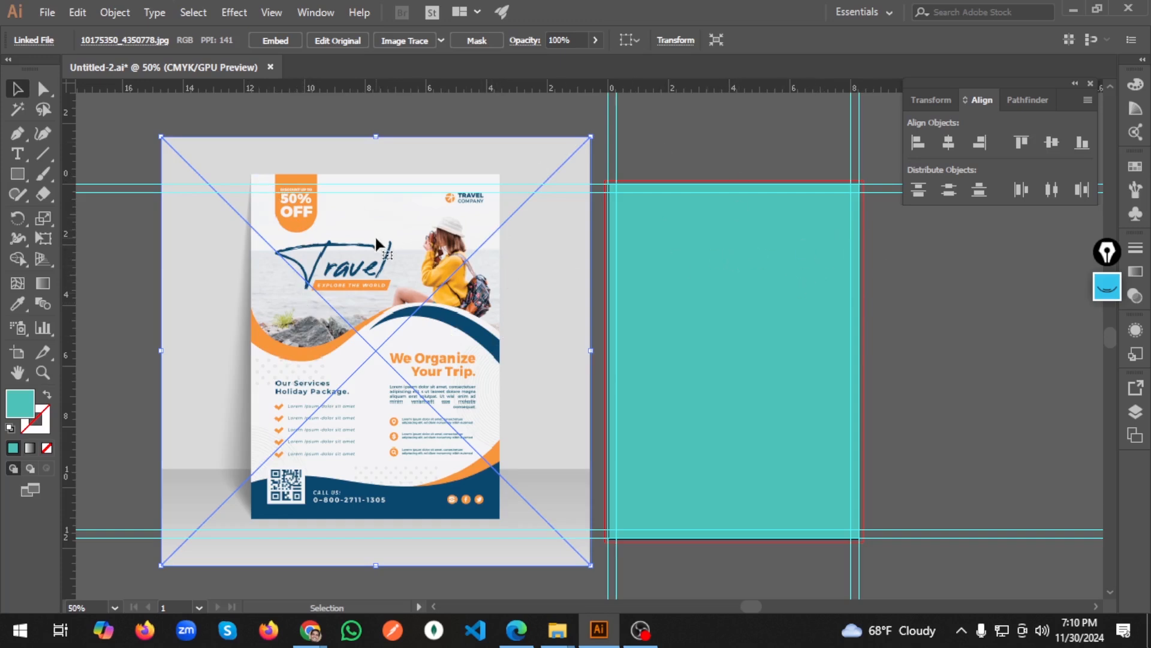
Step: Clear the selection and start a Pen path on the artboard's left edge, adding a corner anchor at the artboard's top-left corner
{"action": "left_click", "coordinate": [707, 328]}
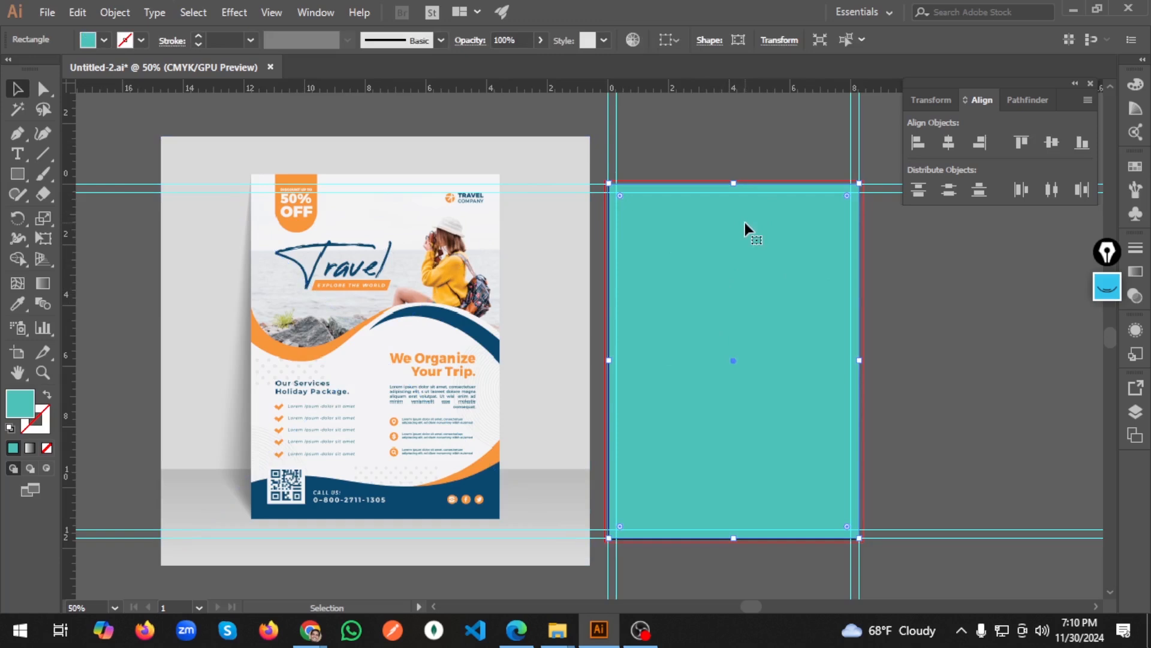
{"action": "key", "text": "a"}
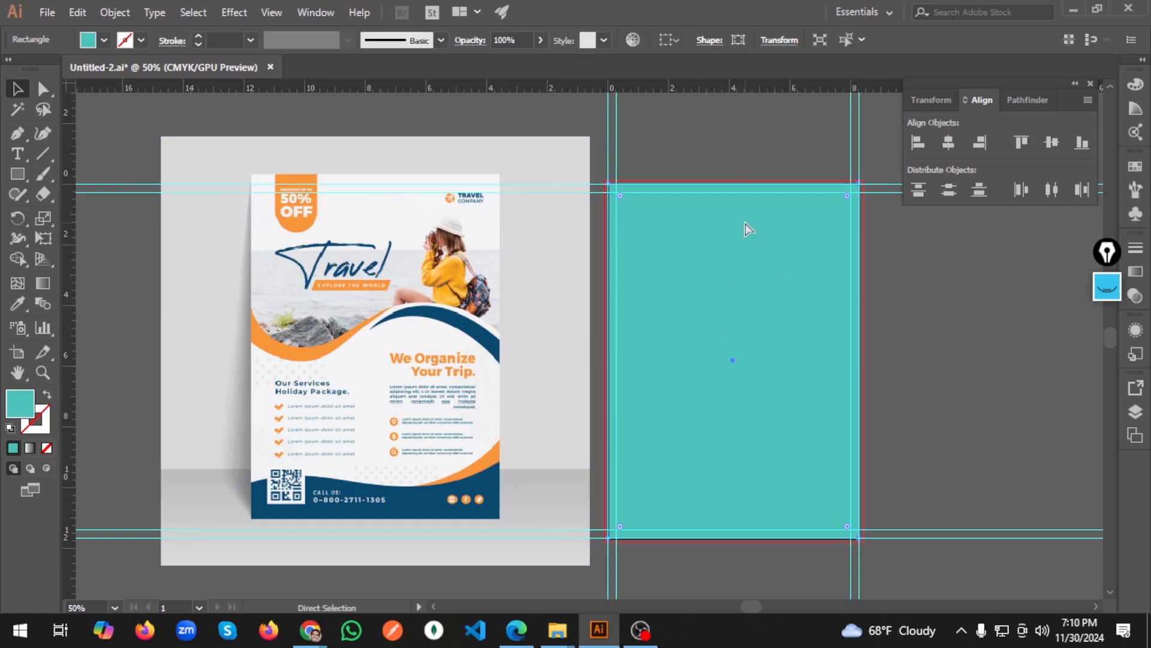
{"action": "key", "text": "ctrl+shift+a"}
{"action": "key", "text": "v"}
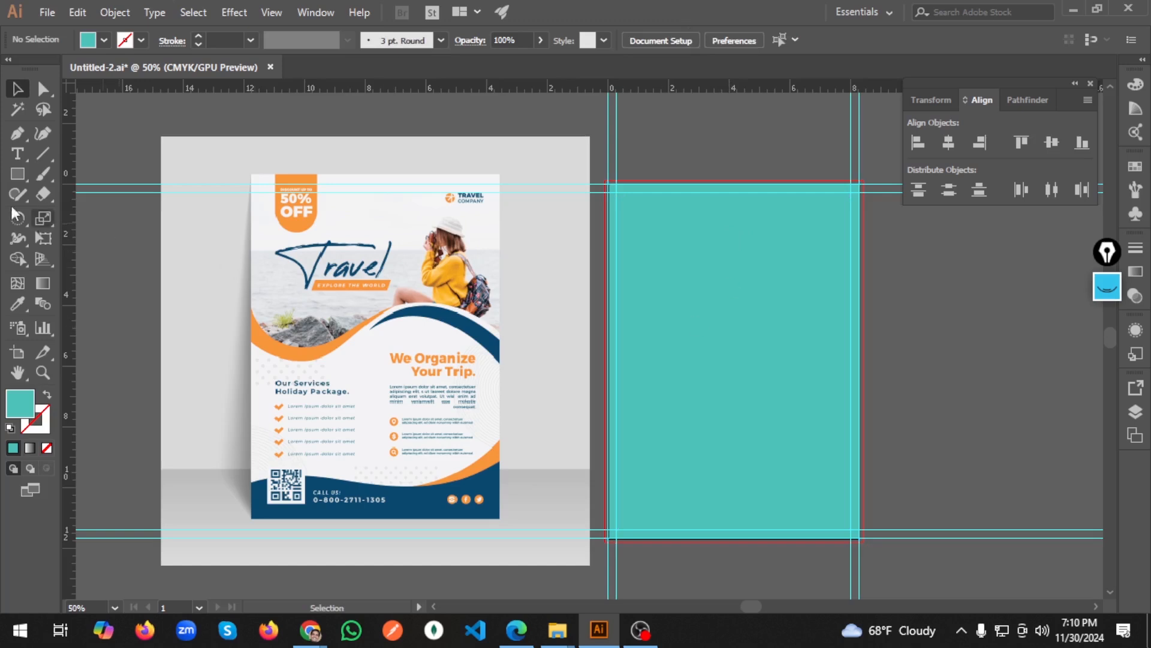
{"action": "left_click", "coordinate": [18, 134]}
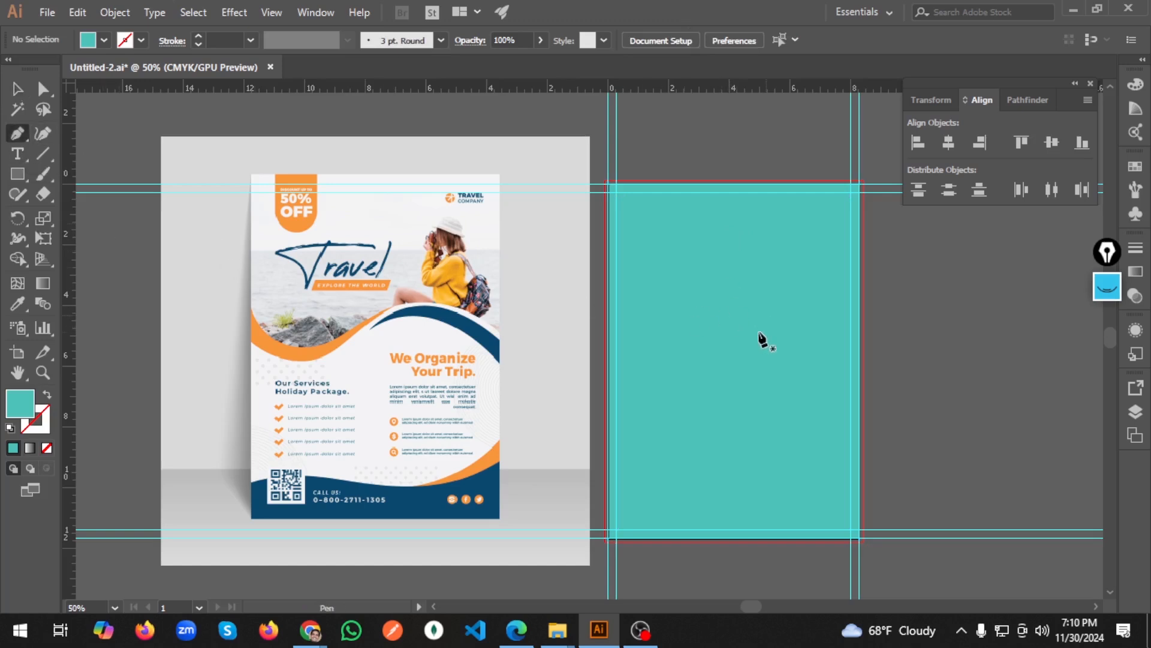
{"action": "left_click", "coordinate": [609, 312]}
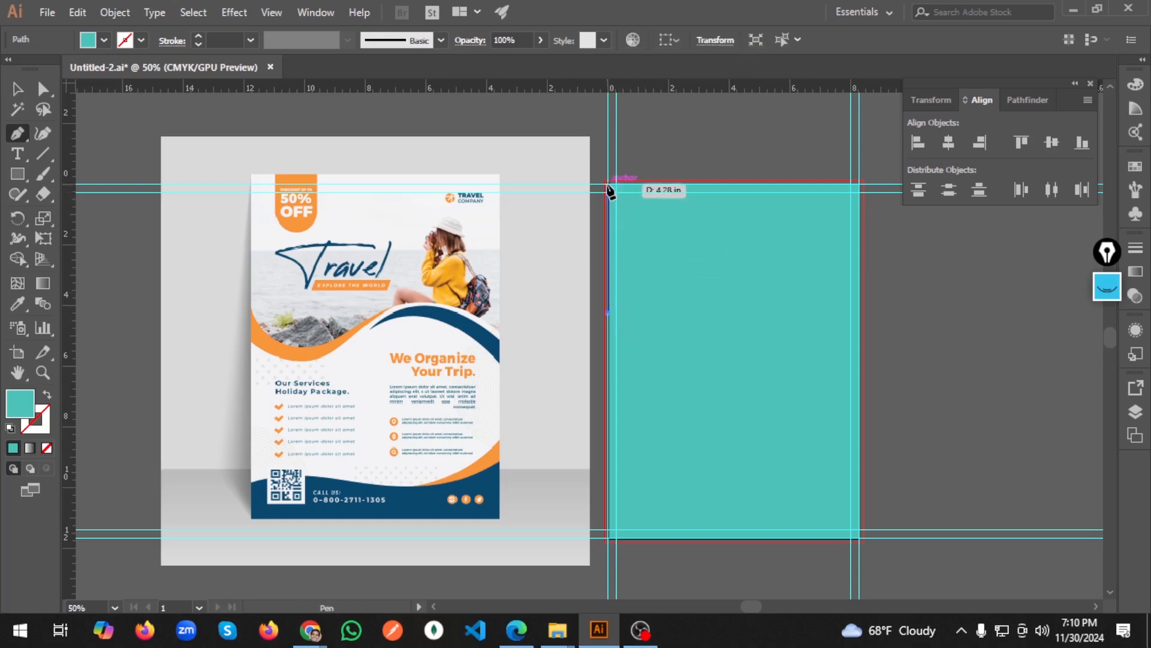
{"action": "scroll", "coordinate": [610, 187], "scroll_direction": "up", "scroll_amount": 6}
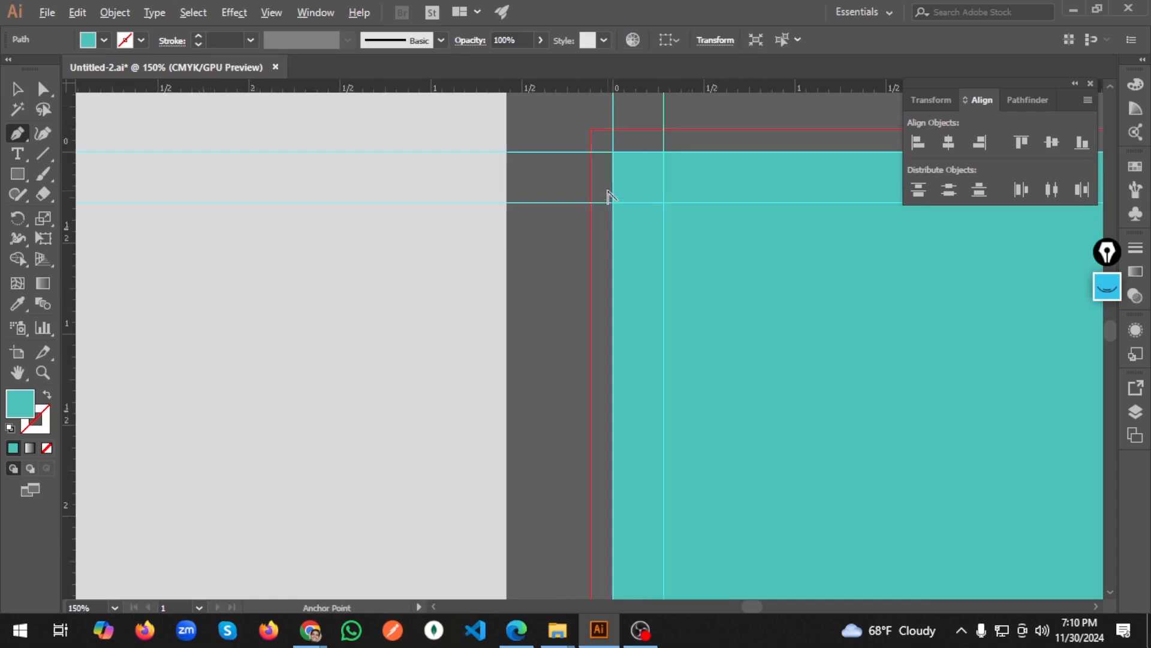
{"action": "left_click", "coordinate": [617, 142]}
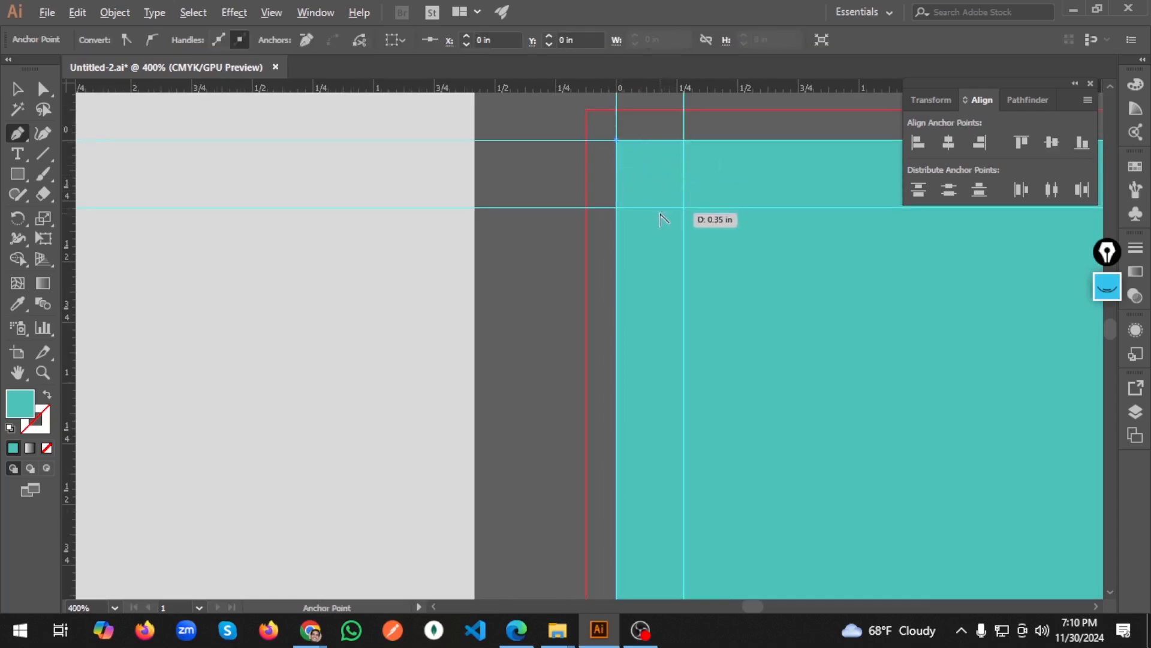
Step: Extend the Pen path along the artboard's top edge to its top-right corner at X 8.27 in, Y 0 in
{"action": "scroll", "coordinate": [662, 221], "scroll_direction": "down", "scroll_amount": 3}
{"action": "scroll", "coordinate": [659, 219], "scroll_direction": "down", "scroll_amount": 6}
{"action": "scroll", "coordinate": [659, 220], "scroll_direction": "up", "scroll_amount": 2}
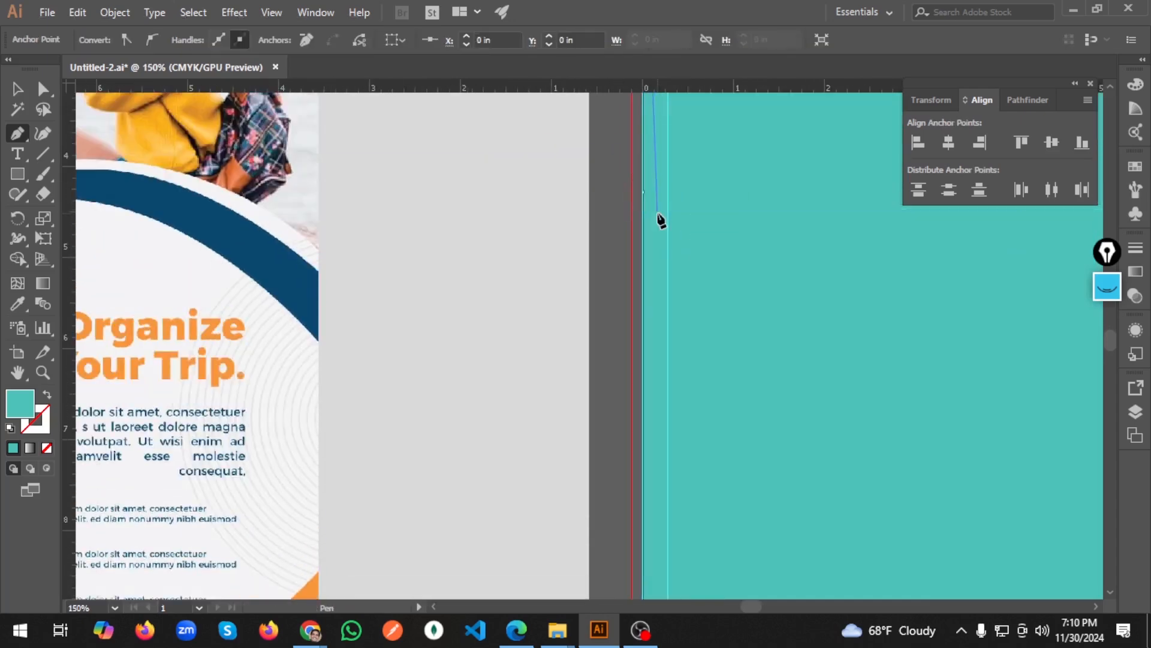
{"action": "scroll", "coordinate": [658, 220], "scroll_direction": "right", "scroll_amount": 3}
{"action": "scroll", "coordinate": [656, 219], "scroll_direction": "down", "scroll_amount": 4}
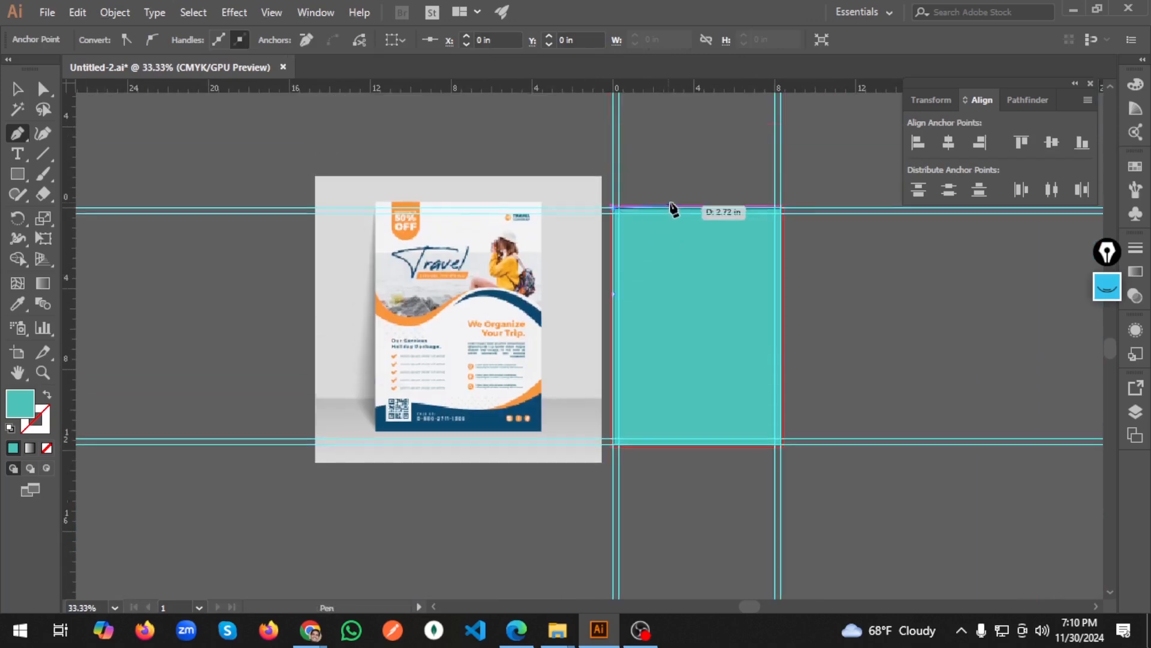
{"action": "scroll", "coordinate": [673, 206], "scroll_direction": "up", "scroll_amount": 3}
{"action": "scroll", "coordinate": [705, 222], "scroll_direction": "up", "scroll_amount": 3}
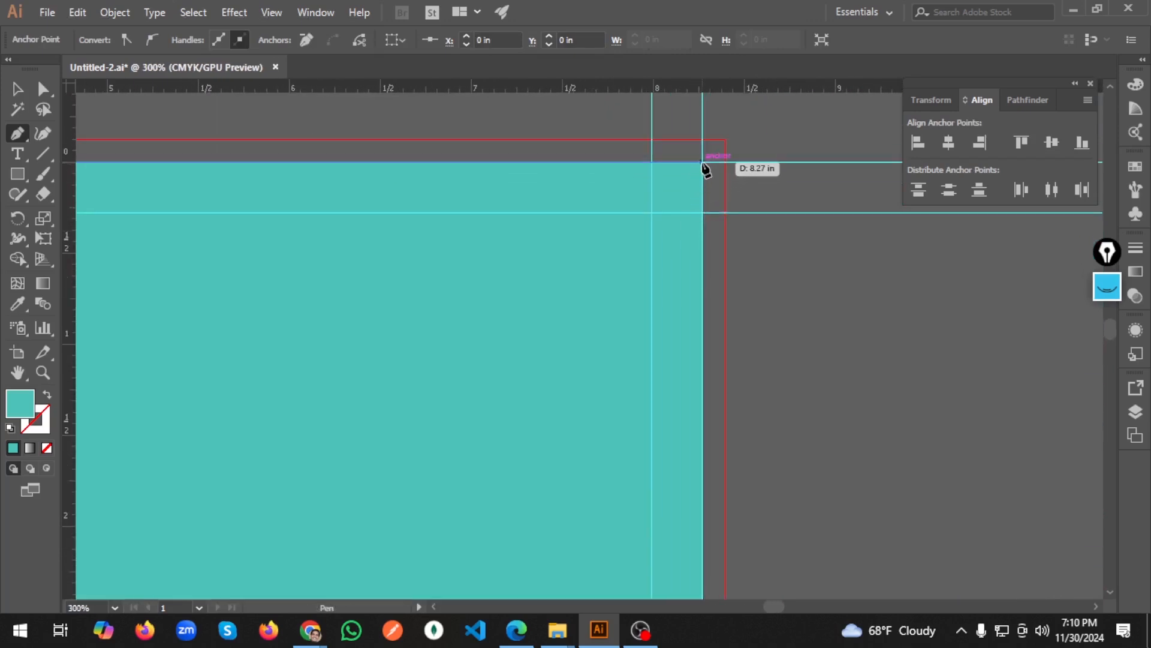
{"action": "scroll", "coordinate": [710, 305], "scroll_direction": "down", "scroll_amount": 4}
{"action": "scroll", "coordinate": [703, 318], "scroll_direction": "down", "scroll_amount": 3}
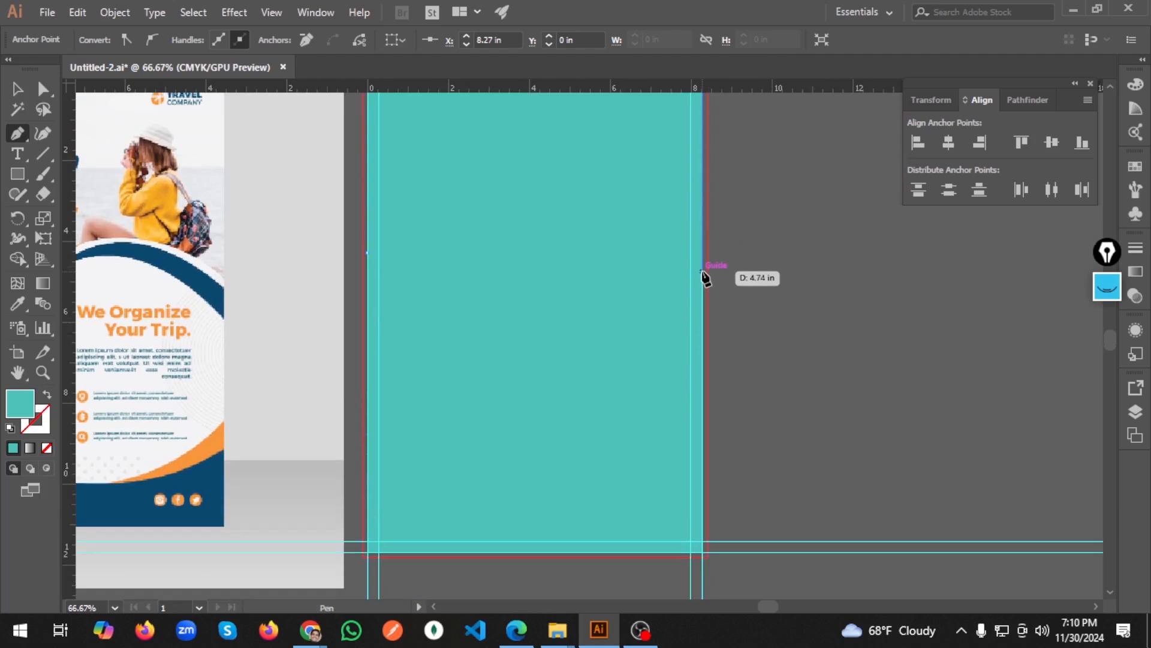
Step: Continue the path down the artboard's right edge to an anchor at Y 5.25 in, undoing the higher first placement
{"action": "left_click", "coordinate": [702, 272]}
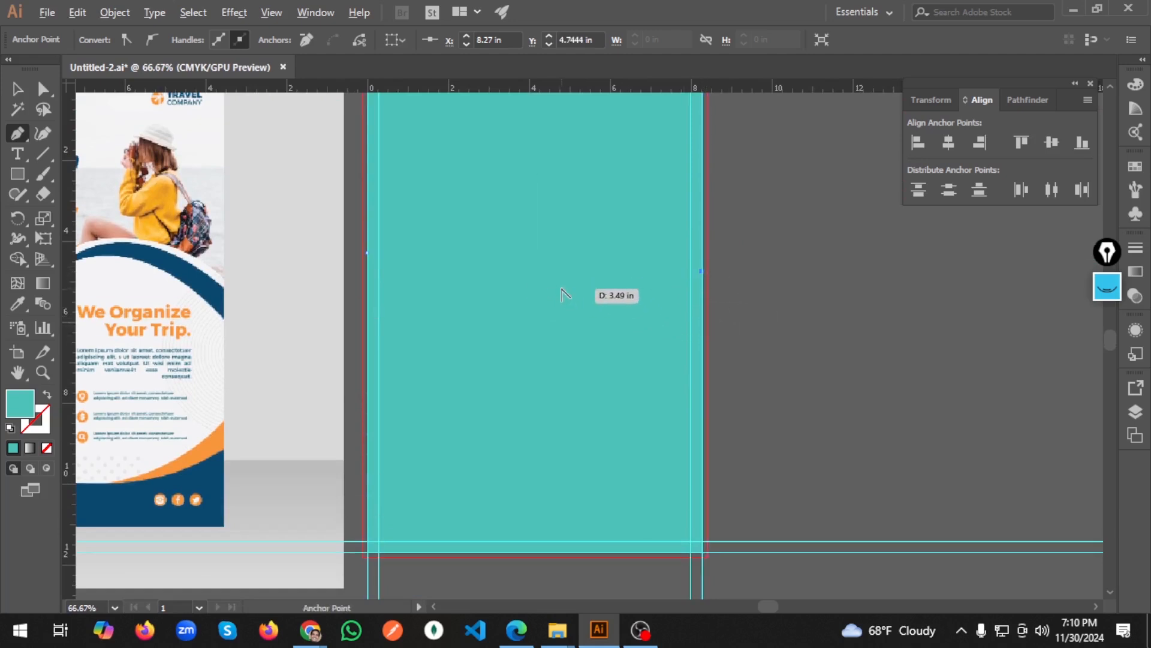
{"action": "scroll", "coordinate": [560, 296], "scroll_direction": "down", "scroll_amount": 1}
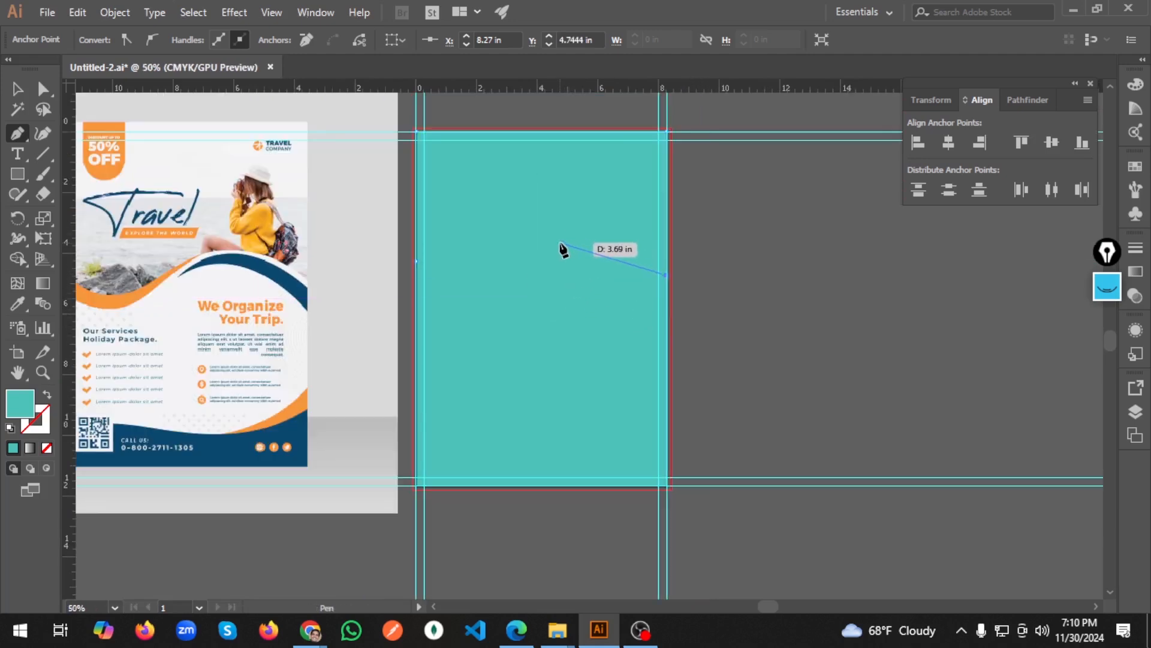
{"action": "key", "text": "ctrl+z"}
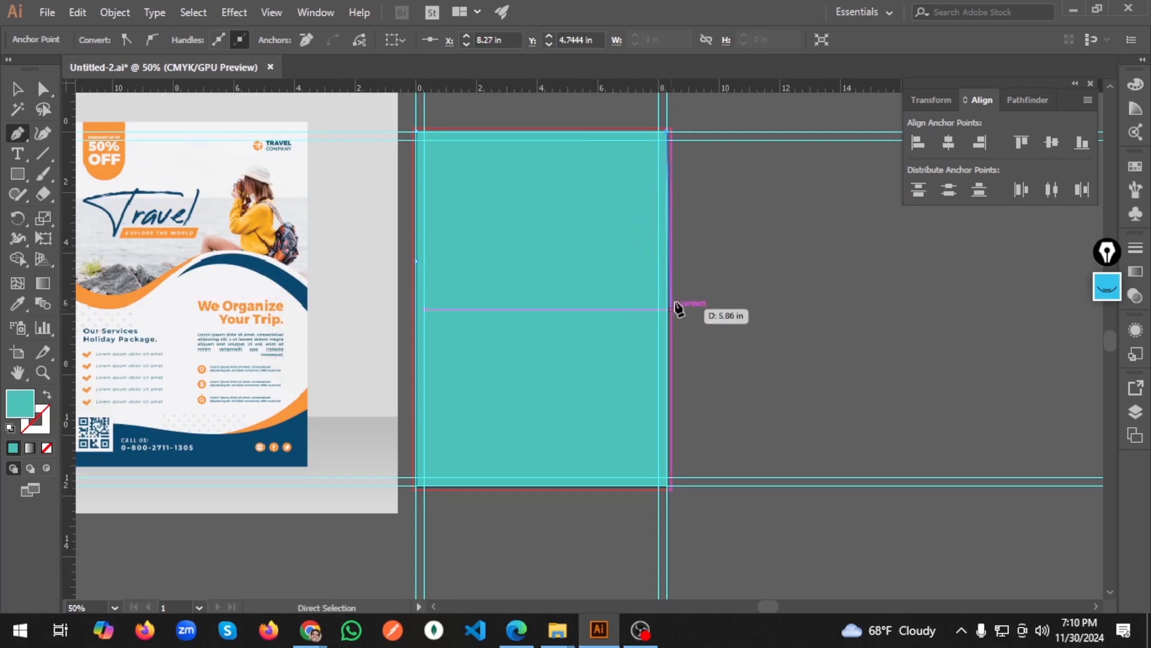
{"action": "left_click", "coordinate": [666, 291]}
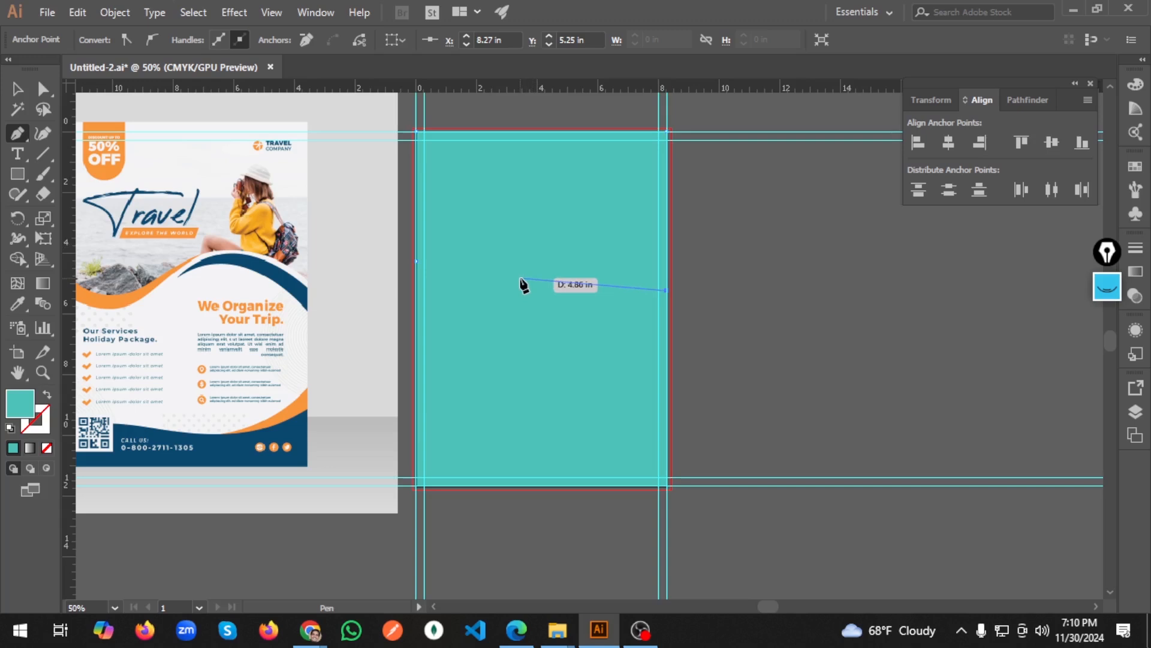
Step: Draw the wavy lower edge with curve anchors at about X 3.43, Y 4.78 in and X 0.28, Y 4.44 in, closing the path on the left edge
{"action": "left_click_drag", "start_coordinate": [519, 275], "coordinate": [440, 354]}
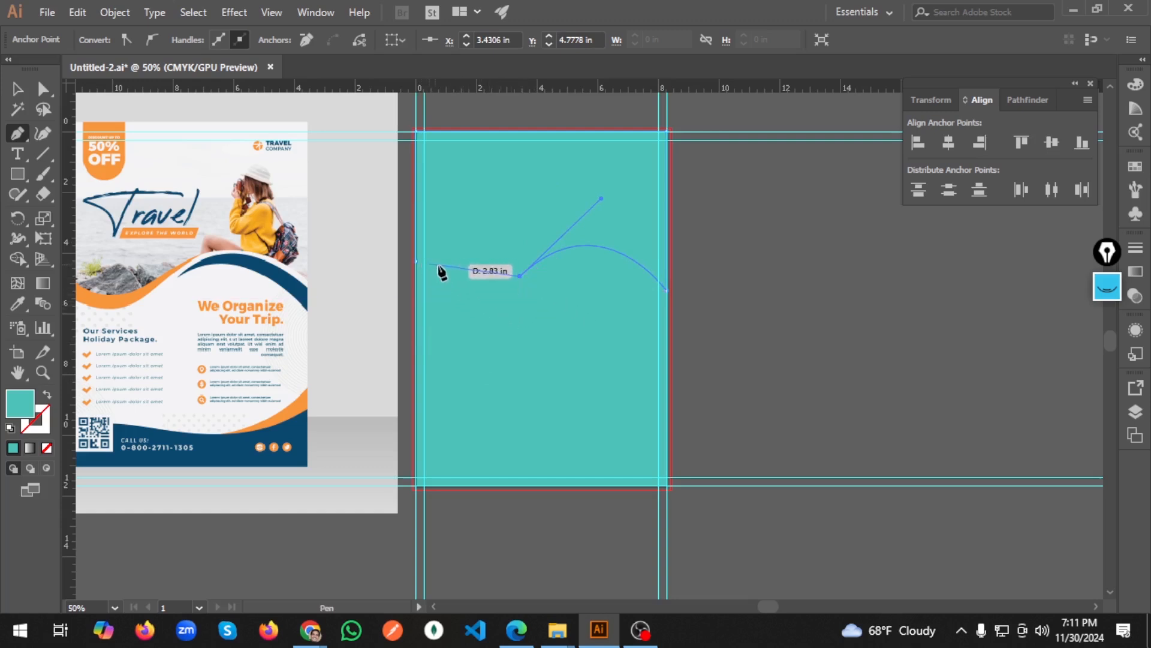
{"action": "key", "text": "ctrl"}
{"action": "scroll", "coordinate": [454, 270], "scroll_direction": "left", "scroll_amount": 3}
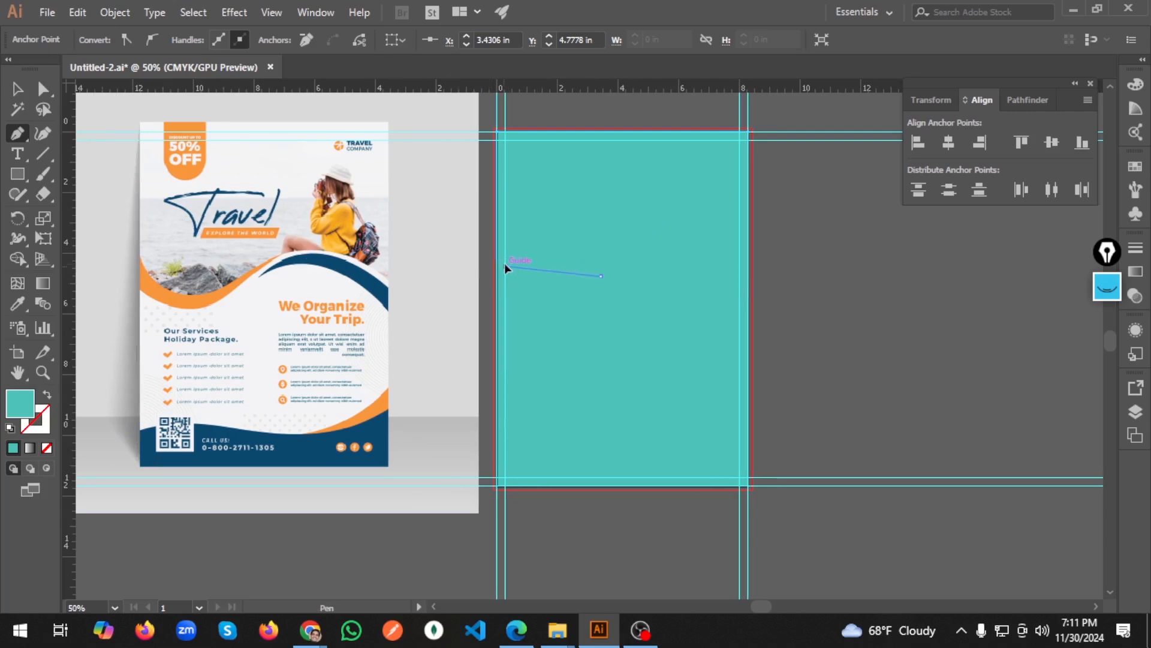
{"action": "left_click_drag", "start_coordinate": [507, 265], "coordinate": [463, 222]}
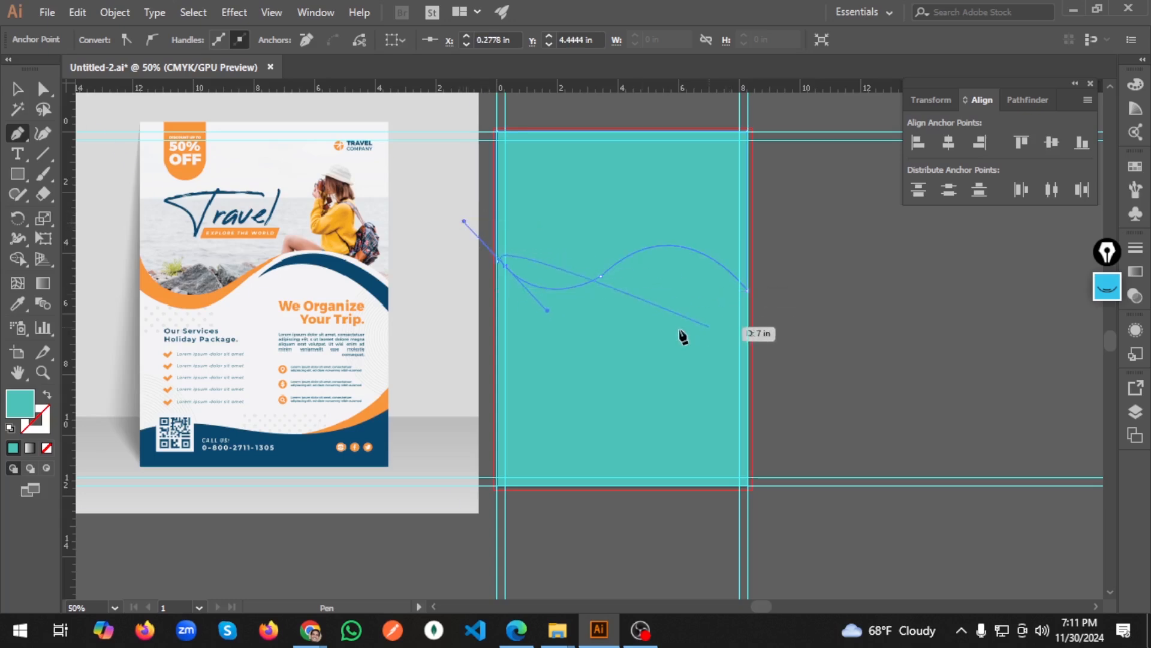
{"action": "scroll", "coordinate": [512, 271], "scroll_direction": "up", "scroll_amount": 5}
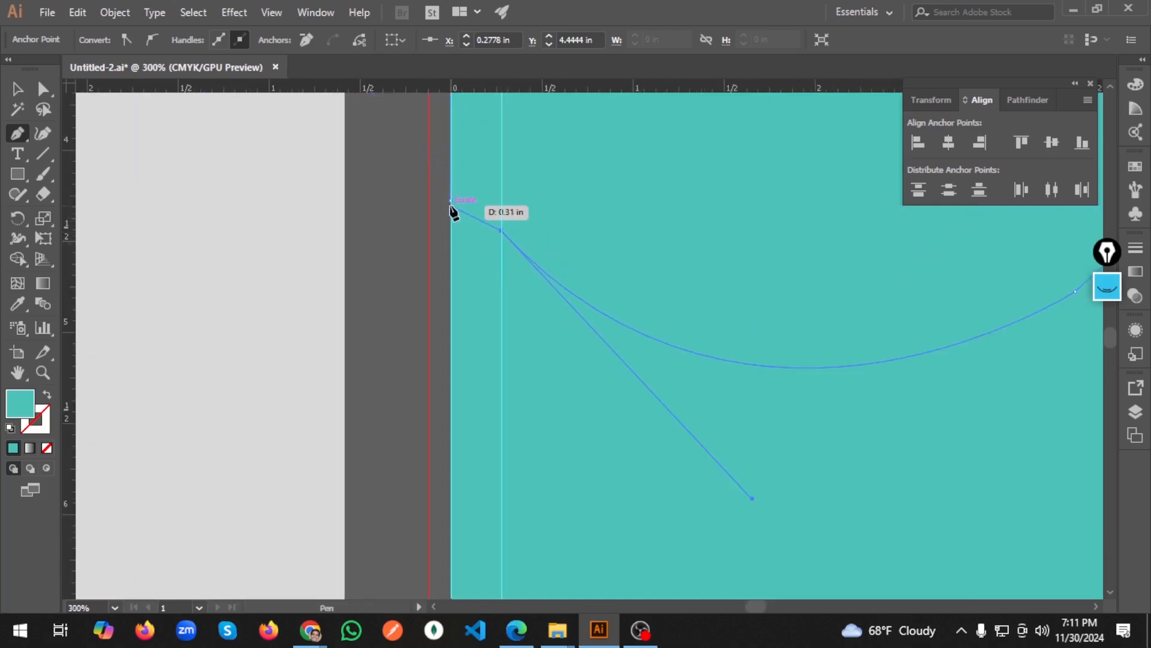
{"action": "left_click_drag", "start_coordinate": [451, 200], "coordinate": [424, 193]}
{"action": "scroll", "coordinate": [651, 262], "scroll_direction": "down", "scroll_amount": 1}
{"action": "scroll", "coordinate": [650, 262], "scroll_direction": "down", "scroll_amount": 4}
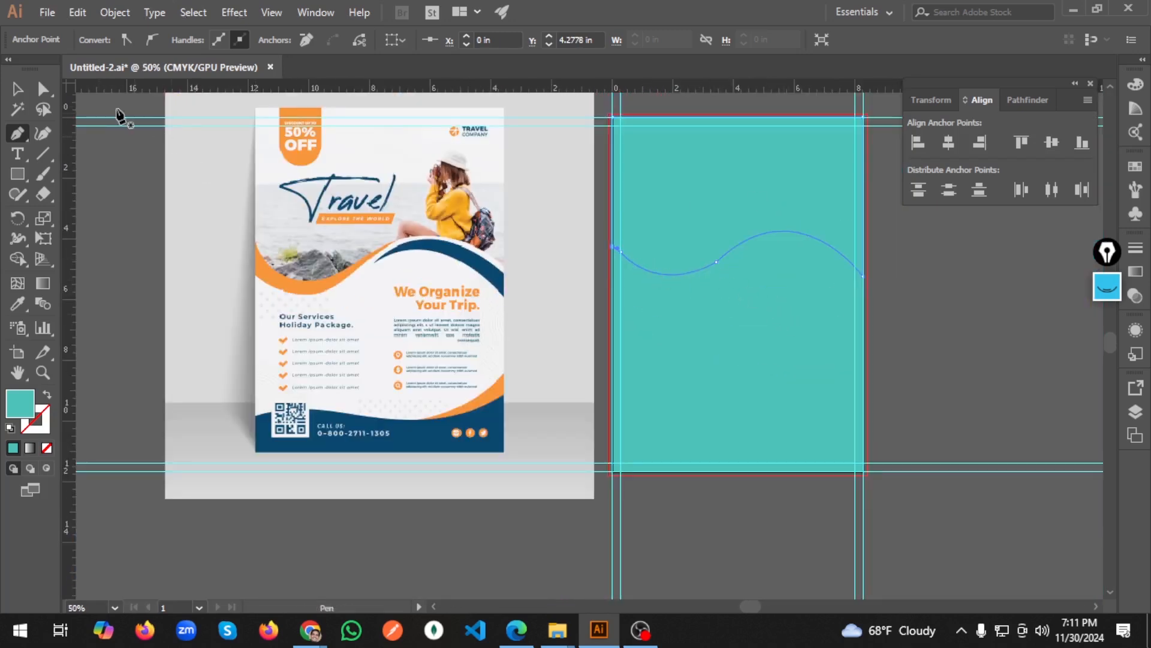
Step: Try to smooth the wave's middle anchor by sweeping across it with Shape Builder
{"action": "left_click", "coordinate": [17, 89]}
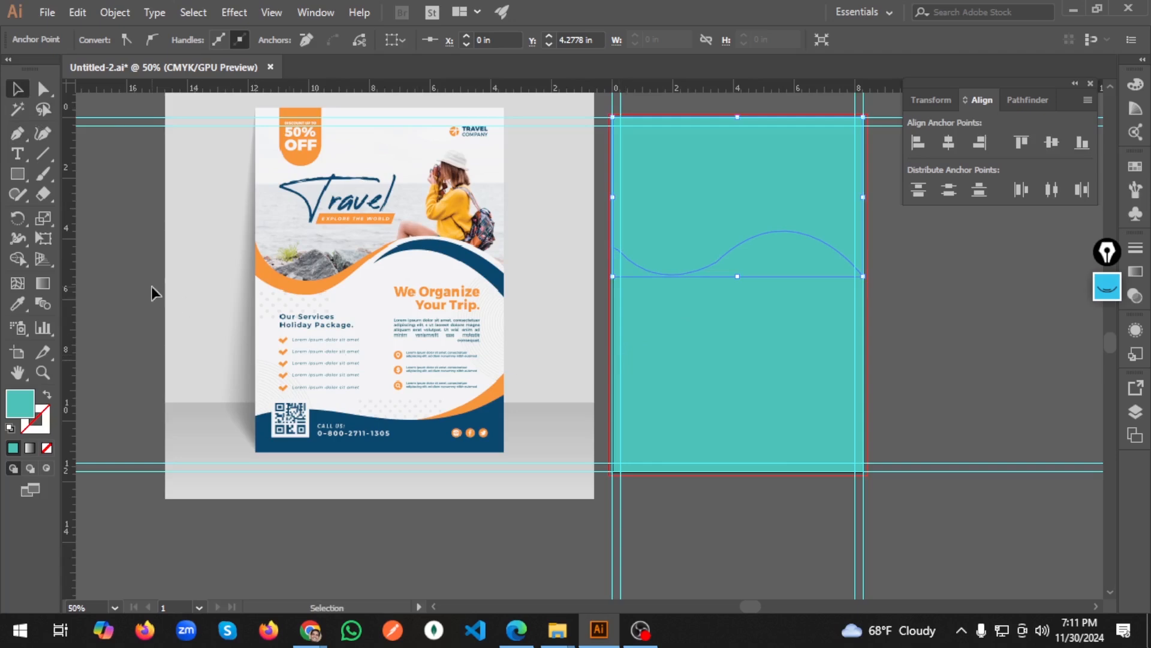
{"action": "left_click", "coordinate": [16, 259]}
{"action": "scroll", "coordinate": [723, 253], "scroll_direction": "up", "scroll_amount": 5}
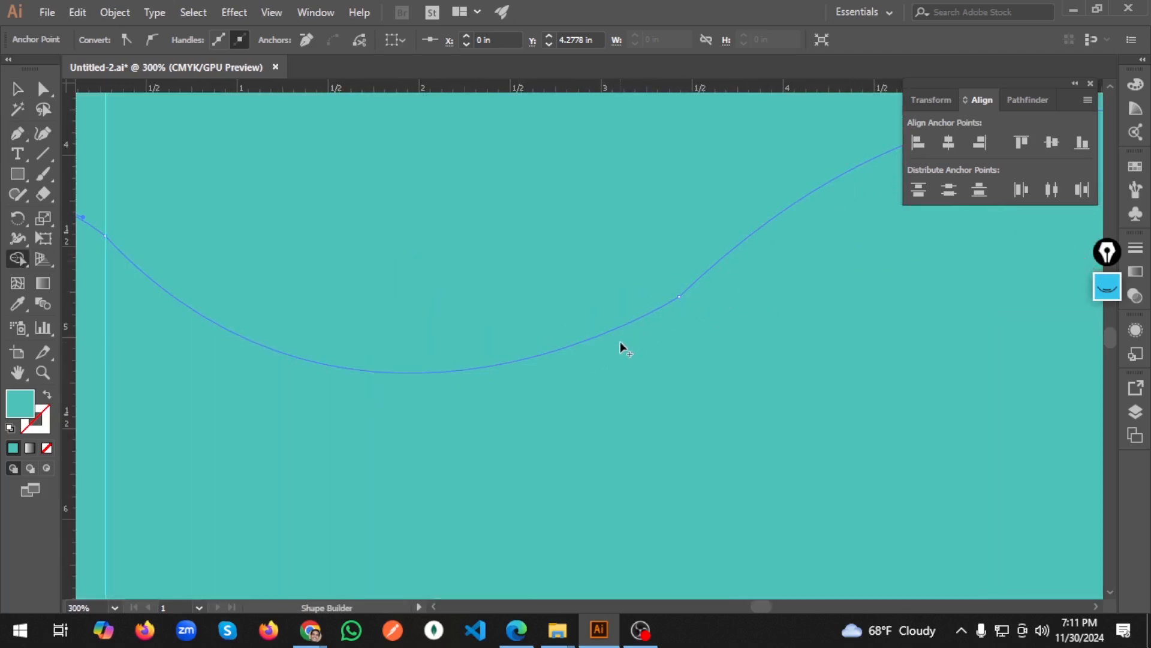
{"action": "mouse_move", "coordinate": [682, 289]}
{"action": "left_mouse_down"}
{"action": "mouse_move", "coordinate": [618, 343]}
{"action": "mouse_move", "coordinate": [558, 349]}
{"action": "left_mouse_up"}
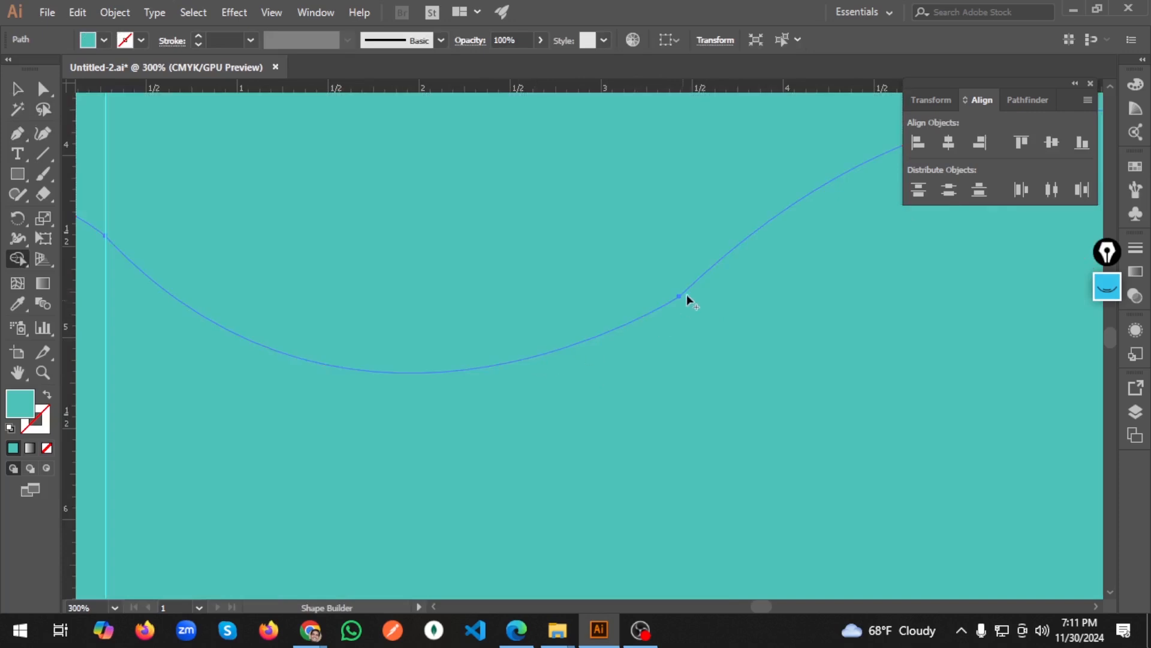
{"action": "left_click_drag", "start_coordinate": [690, 286], "coordinate": [546, 379]}
{"action": "scroll", "coordinate": [737, 353], "scroll_direction": "down", "scroll_amount": 5}
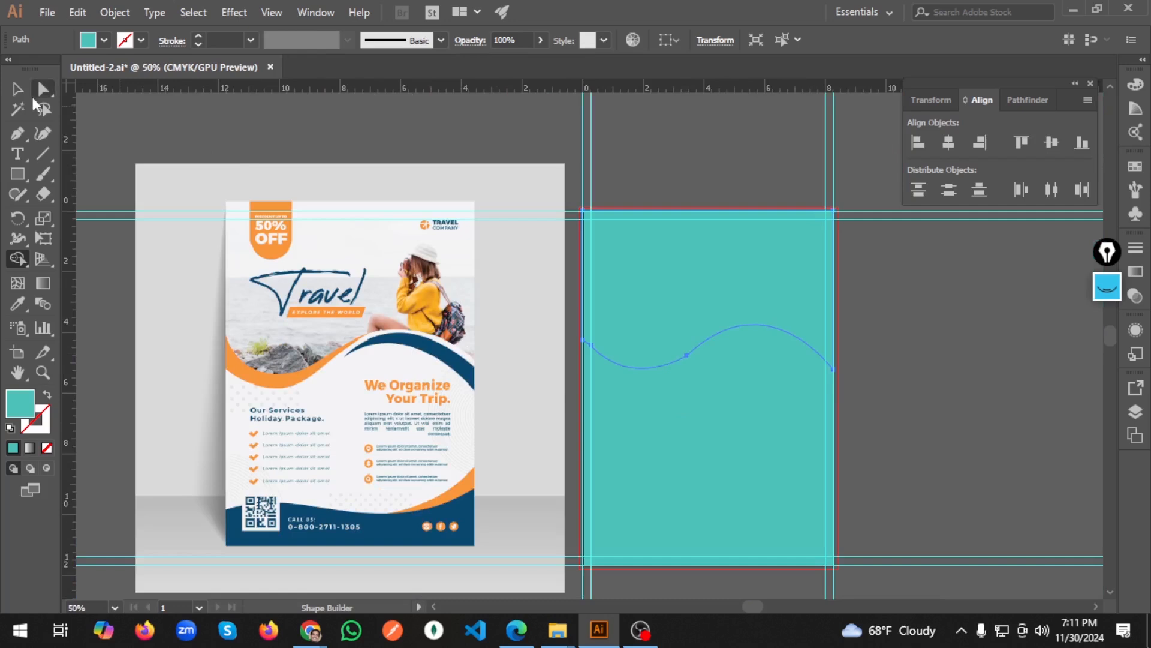
Step: Set the wave shape's fill to off-white #F5F7F7
{"action": "left_click", "coordinate": [17, 91]}
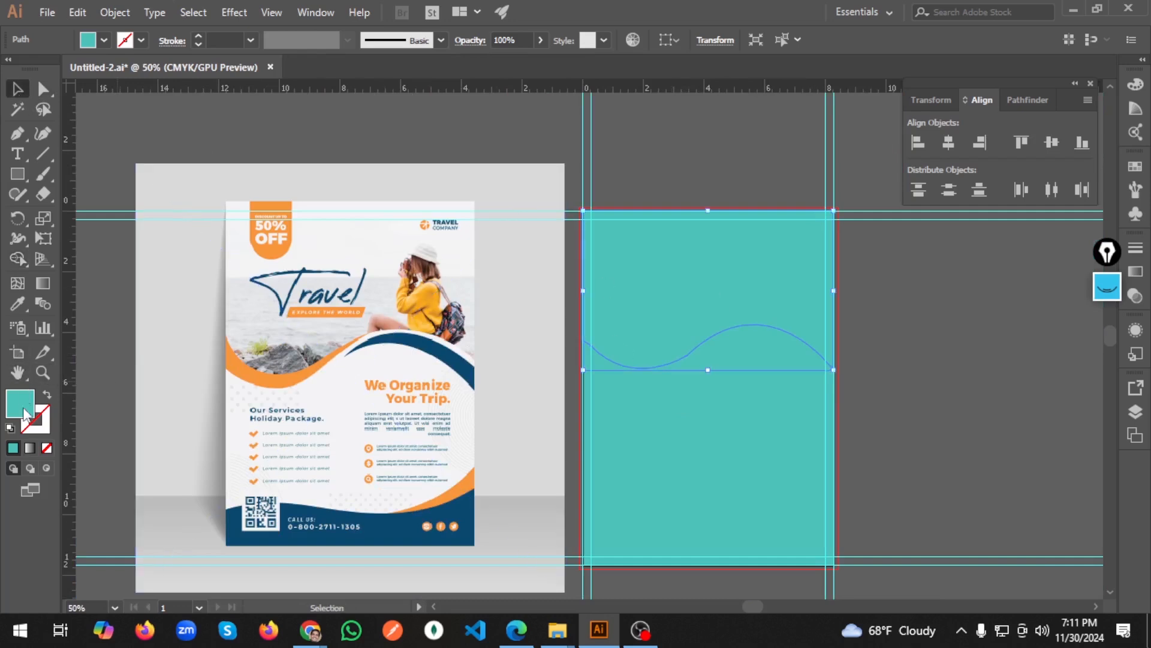
{"action": "left_click_drag", "start_coordinate": [424, 246], "coordinate": [356, 205]}
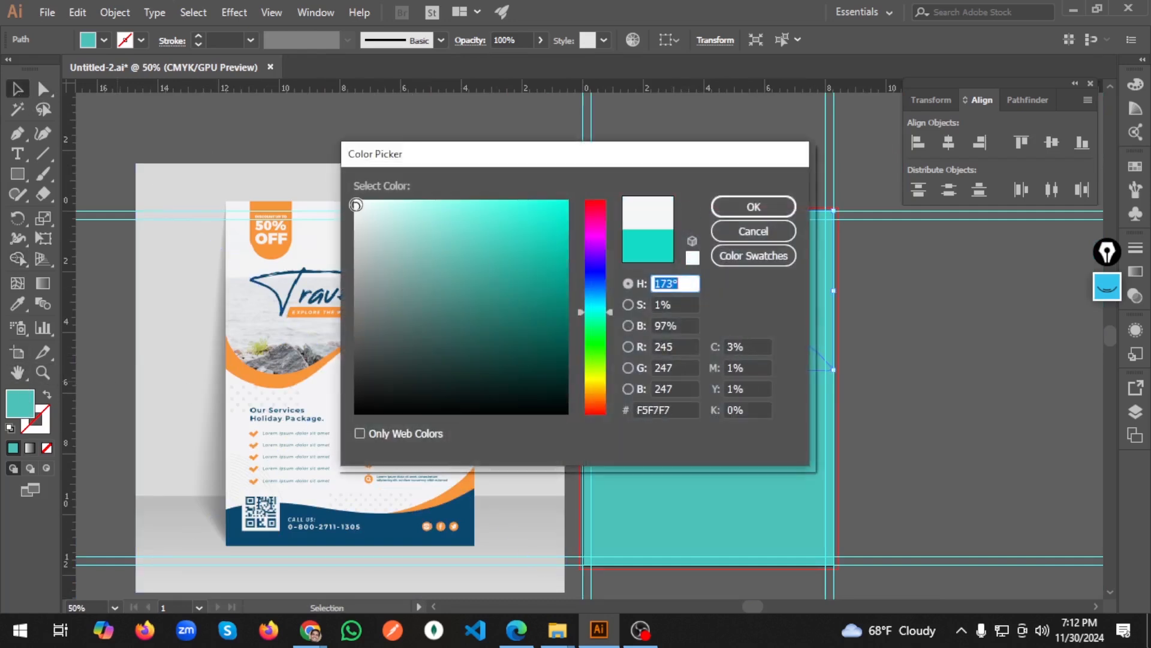
{"action": "left_click", "coordinate": [753, 208]}
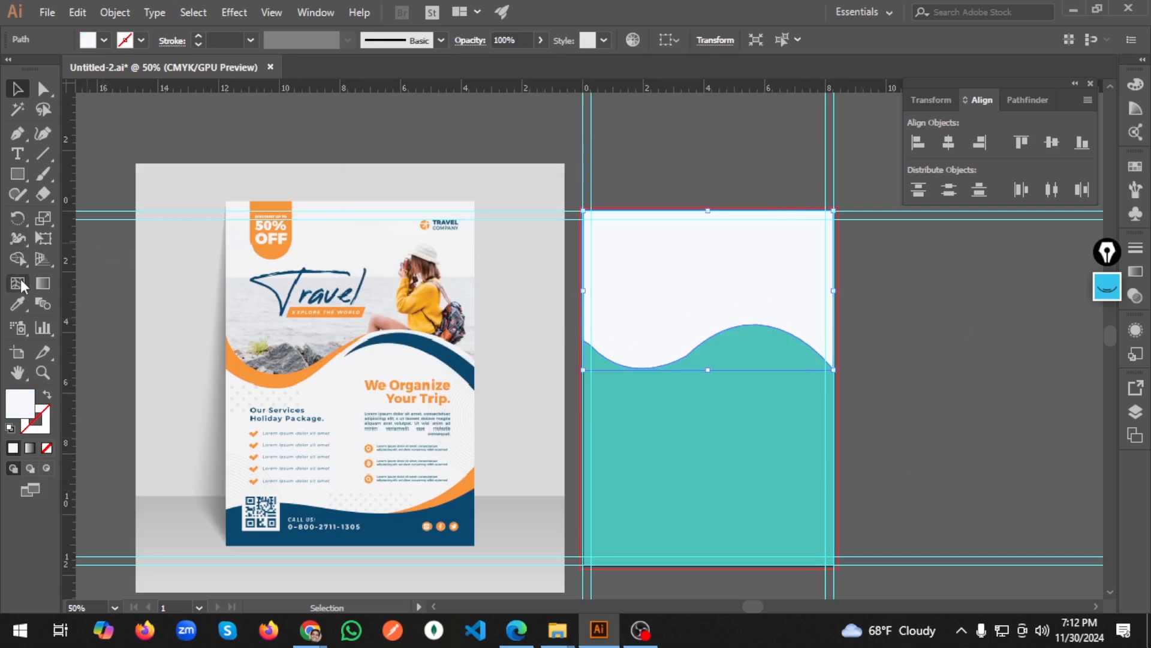
Step: Try Shape Builder again at close zoom on the kink between the wave's two curves and deselect the shape
{"action": "left_click", "coordinate": [18, 258]}
{"action": "scroll", "coordinate": [688, 354], "scroll_direction": "up", "scroll_amount": 8}
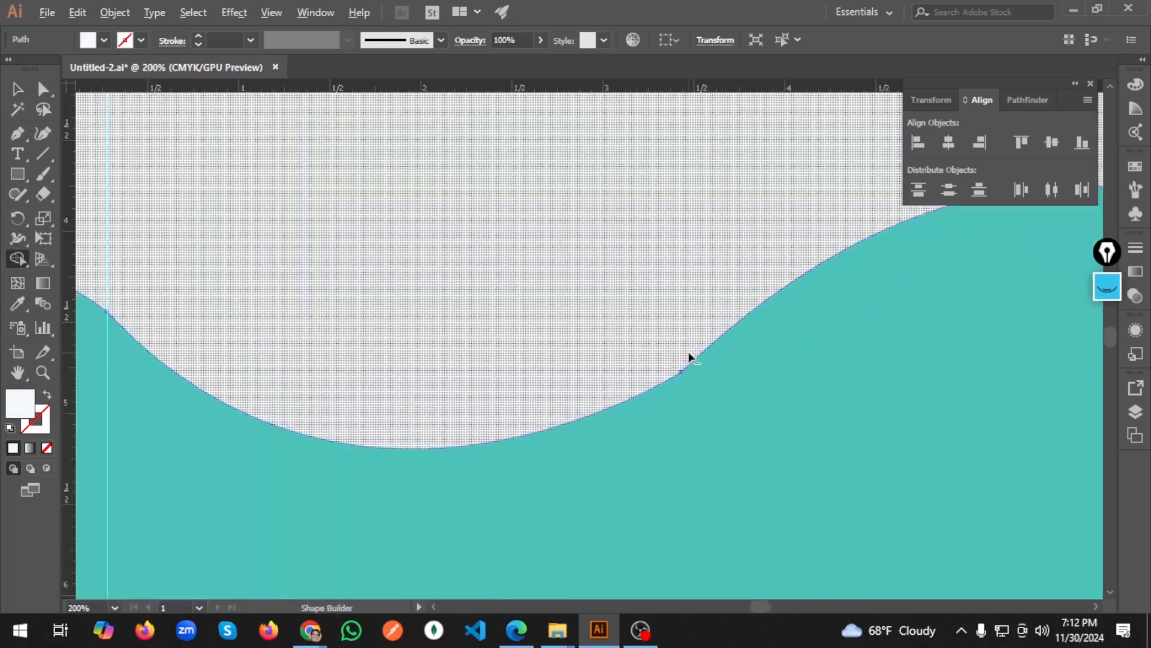
{"action": "scroll", "coordinate": [683, 367], "scroll_direction": "down", "scroll_amount": 2}
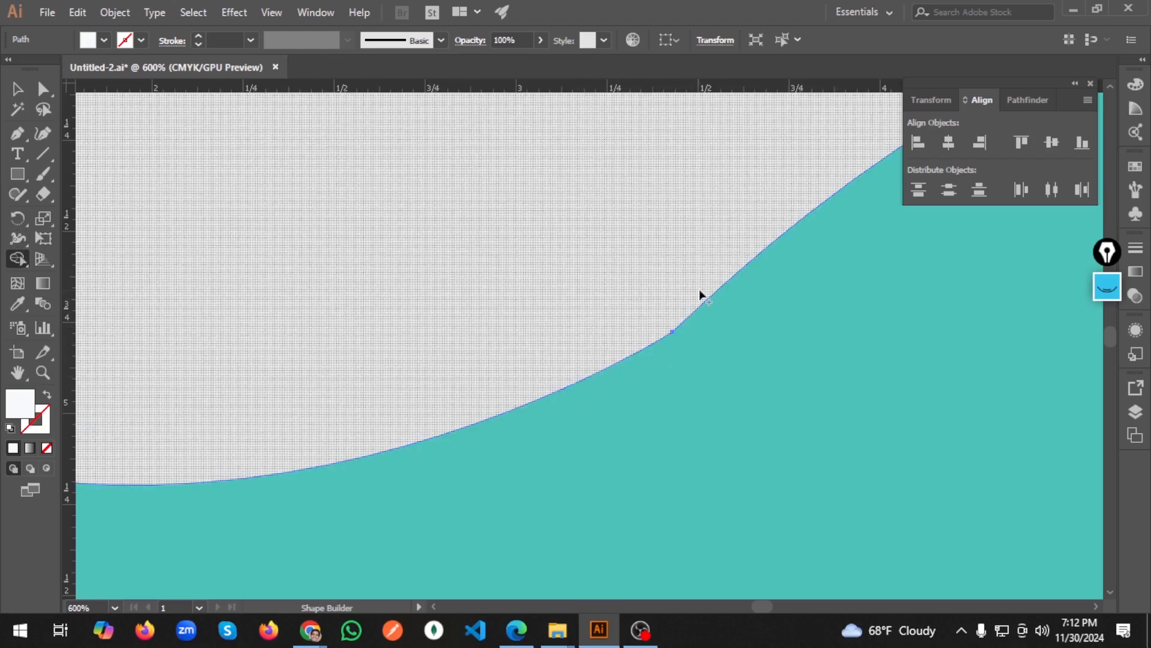
{"action": "left_click_drag", "start_coordinate": [725, 302], "coordinate": [564, 422]}
{"action": "left_click_drag", "start_coordinate": [24, 266], "coordinate": [112, 260]}
{"action": "scroll", "coordinate": [693, 347], "scroll_direction": "down", "scroll_amount": 7}
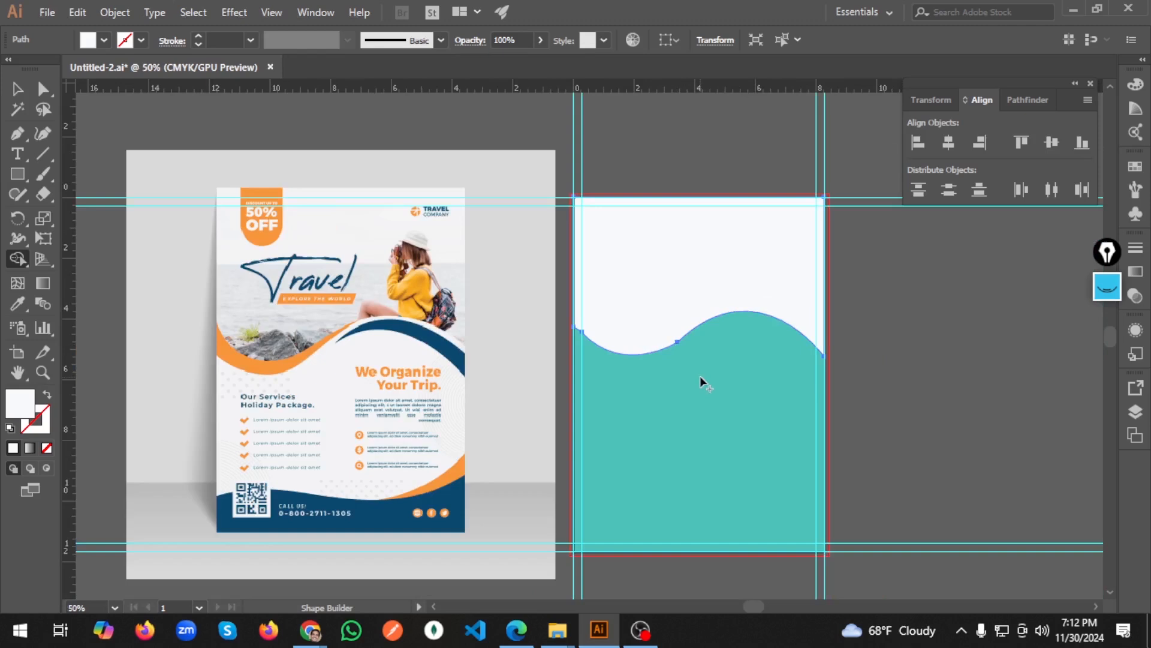
{"action": "left_click", "coordinate": [17, 89]}
{"action": "left_click", "coordinate": [988, 332]}
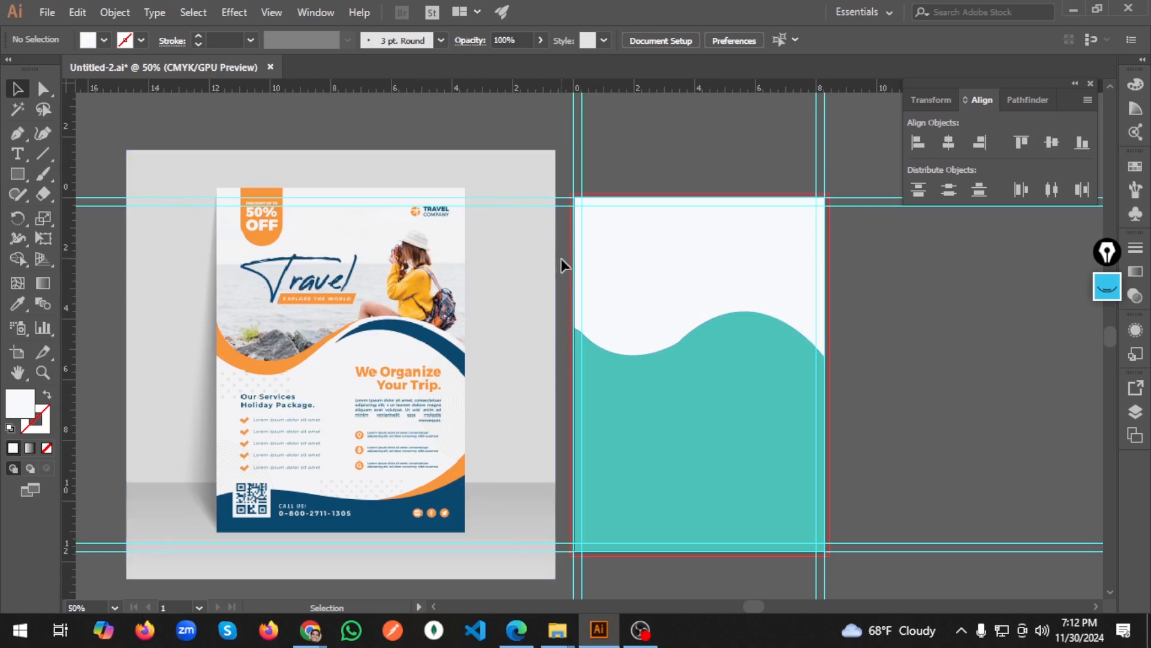
Step: Switch to the Freepik page in Chrome and close the travel flyer preview to return to the flyer design search results
{"action": "left_click", "coordinate": [787, 264]}
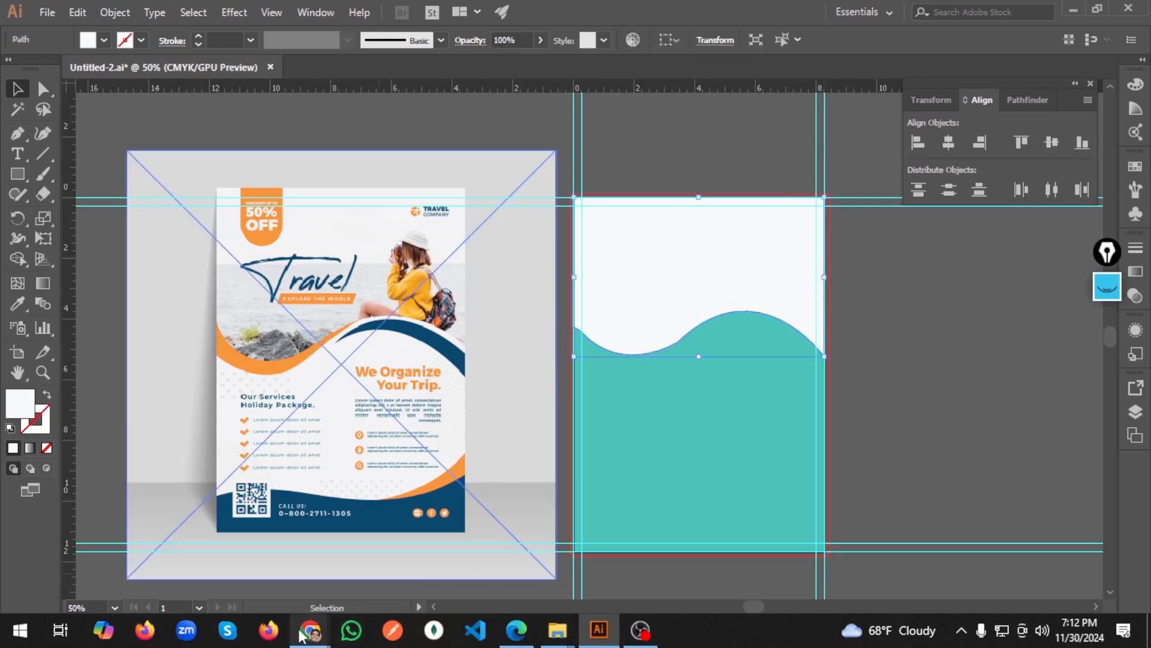
{"action": "mouse_move", "coordinate": [303, 629]}
{"action": "left_click", "coordinate": [279, 571]}
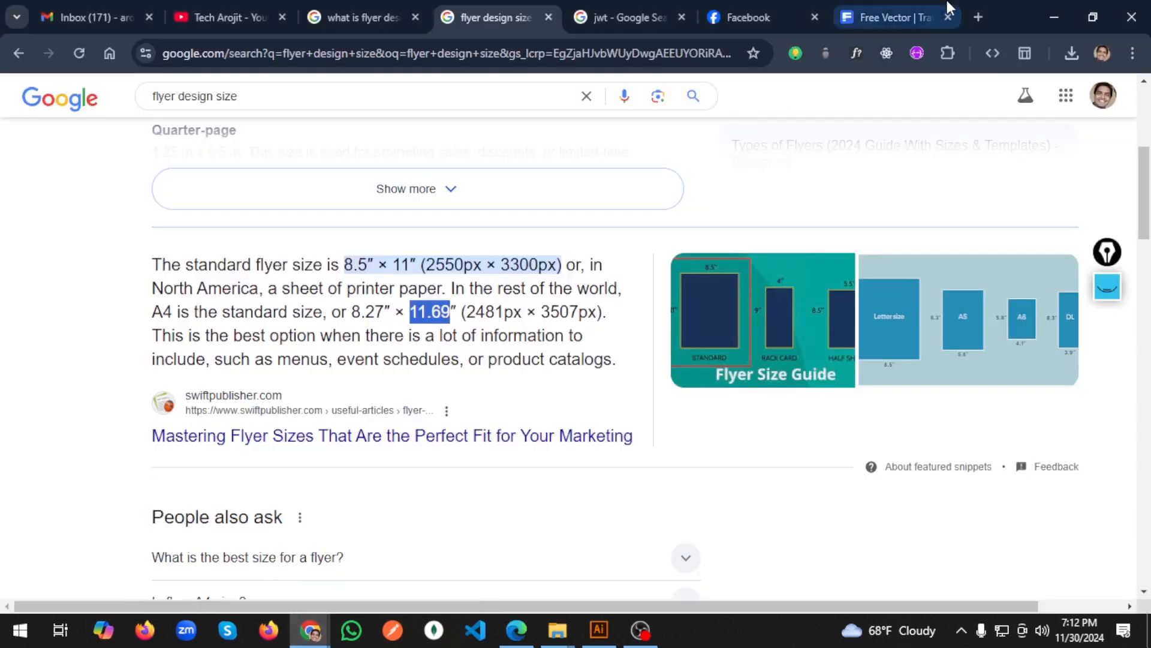
{"action": "left_click", "coordinate": [894, 18]}
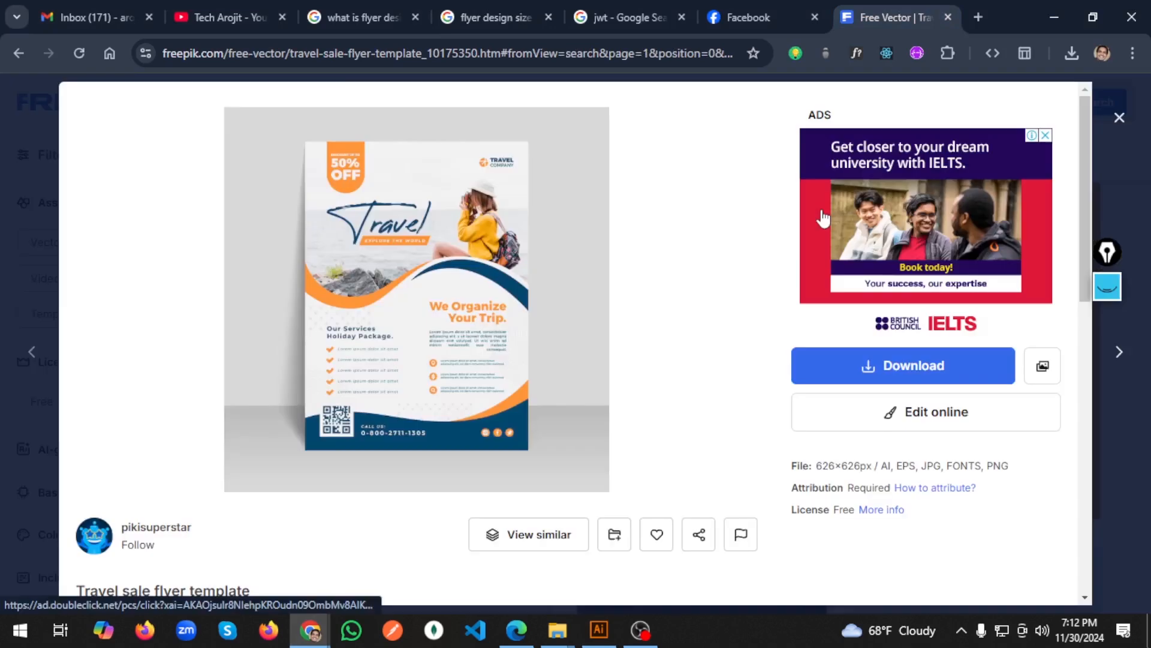
{"action": "left_click", "coordinate": [1119, 118]}
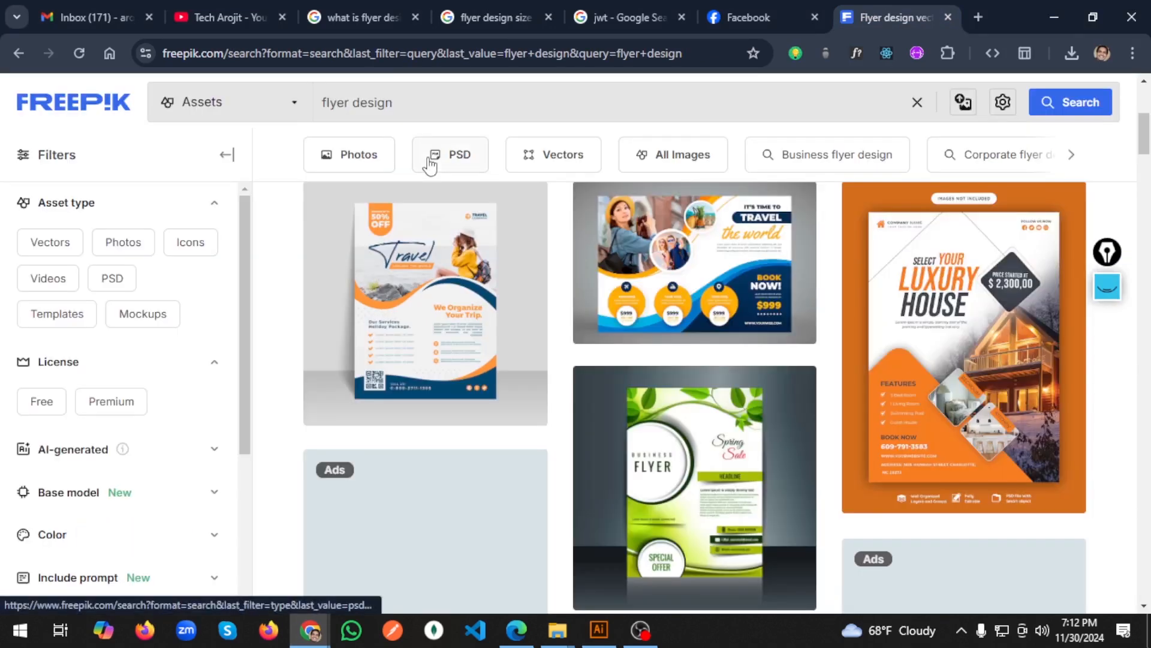
{"action": "left_click", "coordinate": [397, 110]}
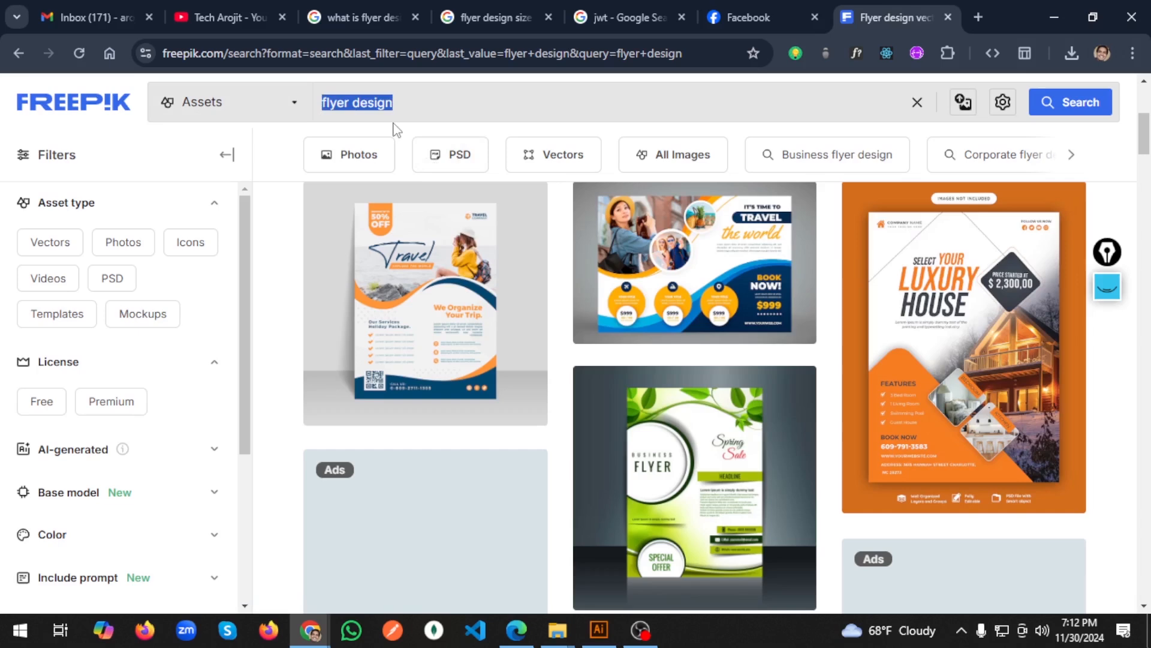
{"action": "type", "text": "trav"}
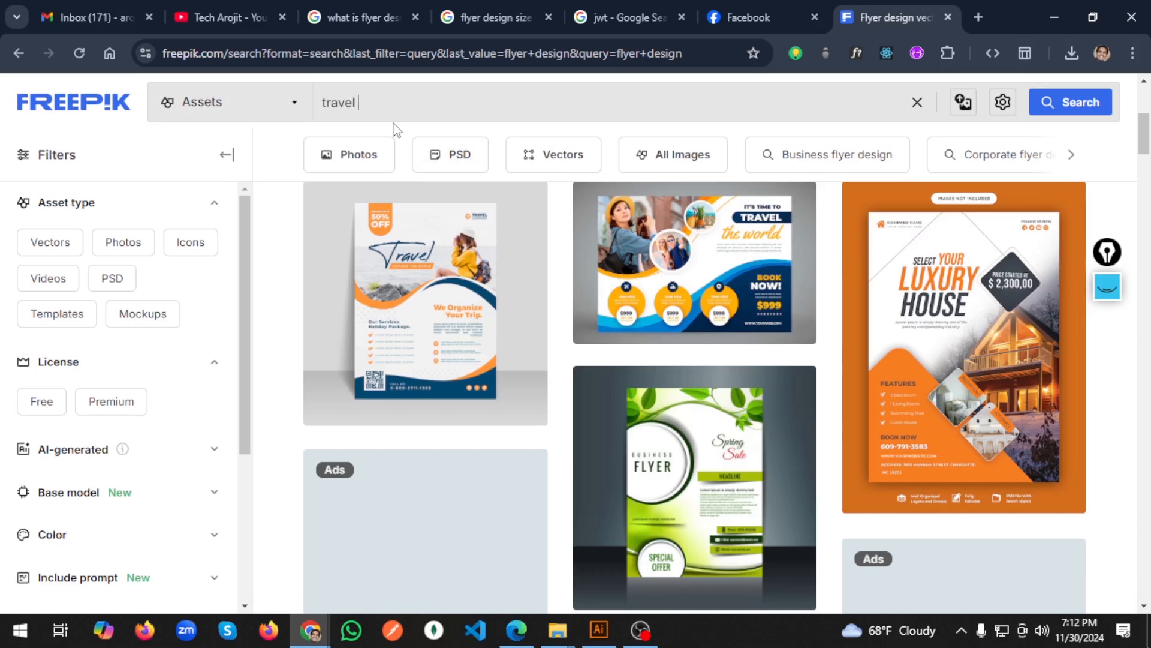
{"action": "type", "text": "el"}
{"action": "key", "text": "BackSpace"}
{"action": "key", "text": "BackSpace"}
{"action": "key", "text": "BackSpace"}
{"action": "key", "text": "BackSpace"}
{"action": "key", "text": "BackSpace"}
{"action": "key", "text": "BackSpace"}
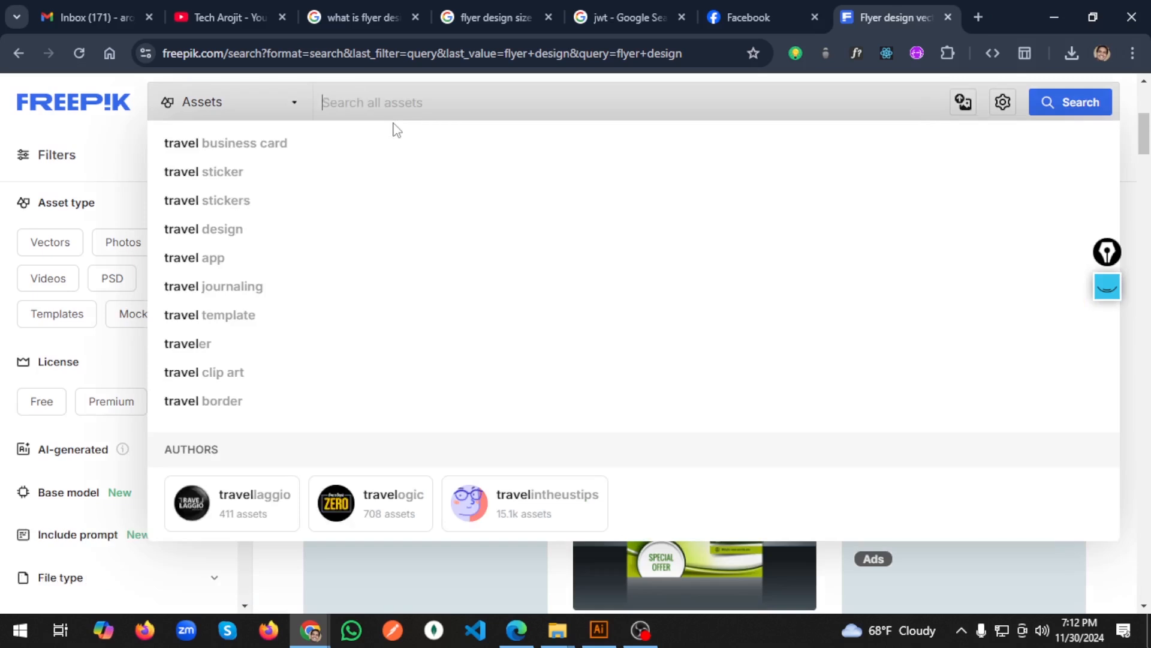
Step: Search Freepik for "adventure picture"
{"action": "type", "text": "adven"}
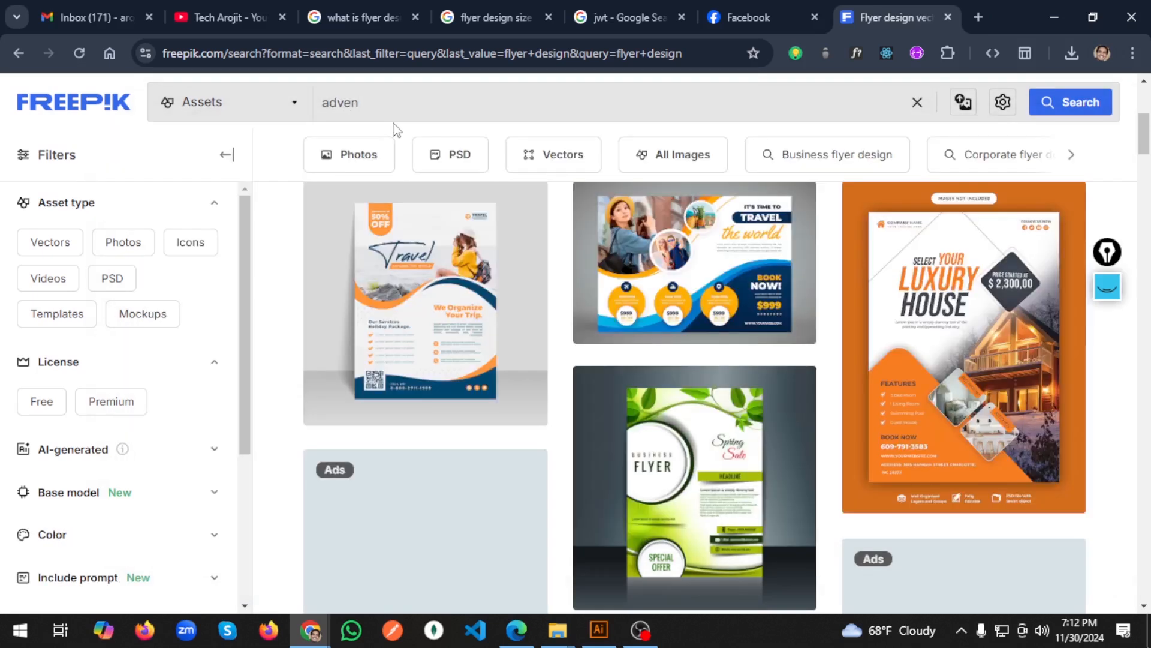
{"action": "type", "text": "ture pic"}
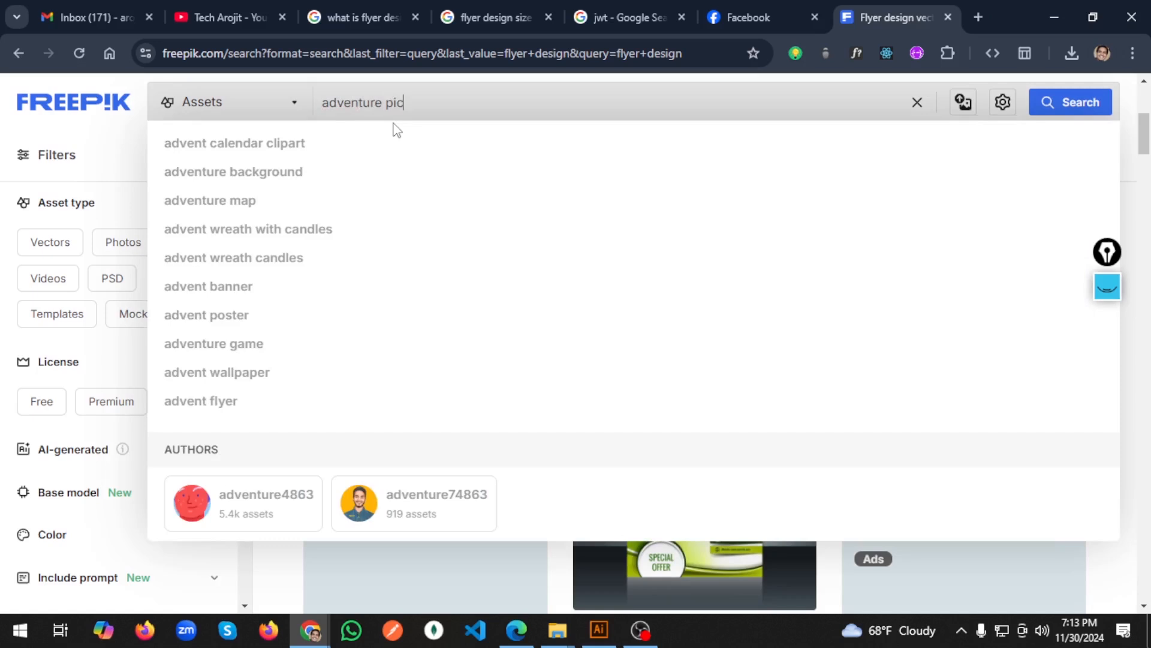
{"action": "type", "text": "ture"}
{"action": "key", "text": "Return"}
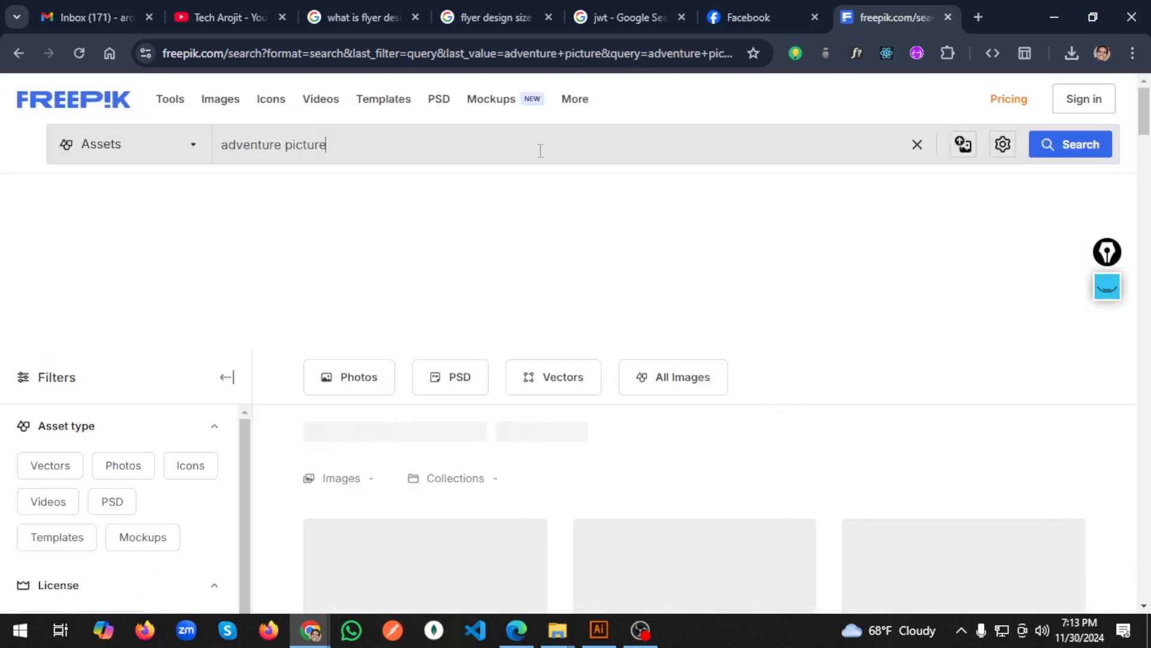
Step: Find and open the photo of a woman in a red hat looking at her camera in front of mountains
{"action": "scroll", "coordinate": [564, 225], "scroll_direction": "down", "scroll_amount": 4}
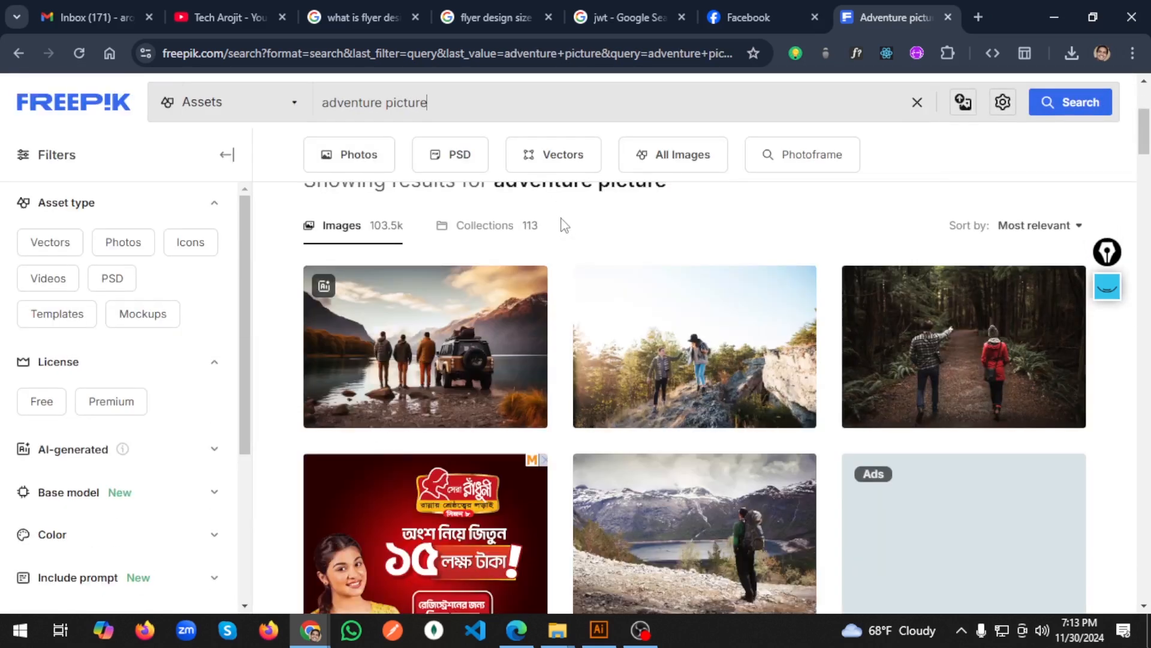
{"action": "scroll", "coordinate": [564, 225], "scroll_direction": "down", "scroll_amount": 12}
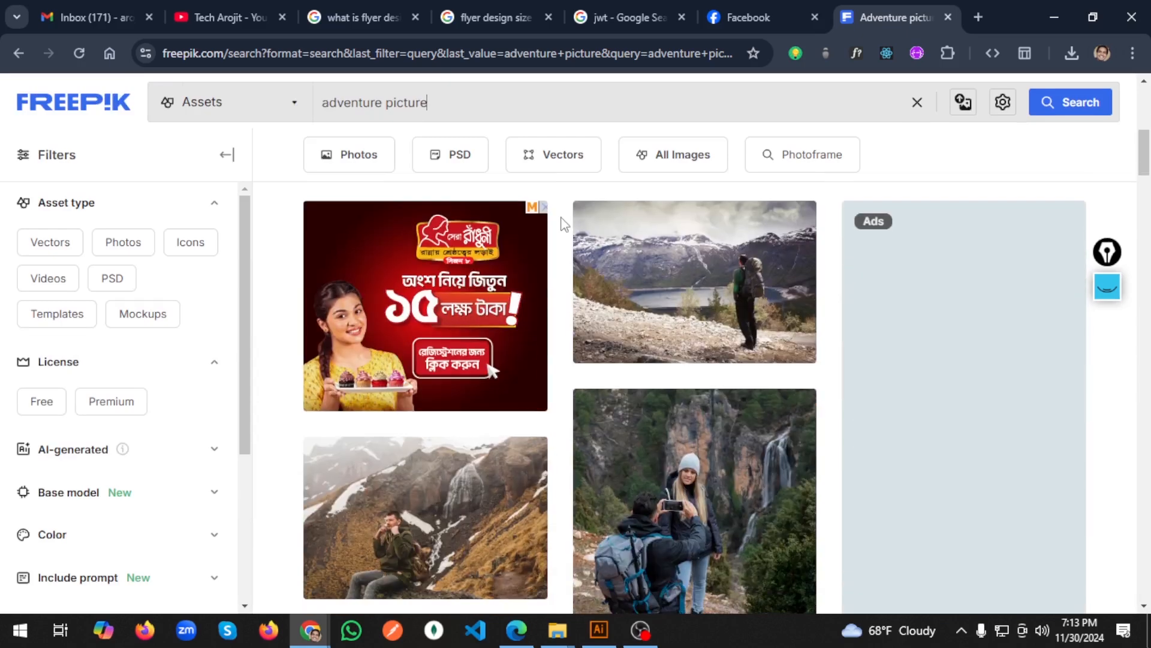
{"action": "scroll", "coordinate": [563, 225], "scroll_direction": "down", "scroll_amount": 6}
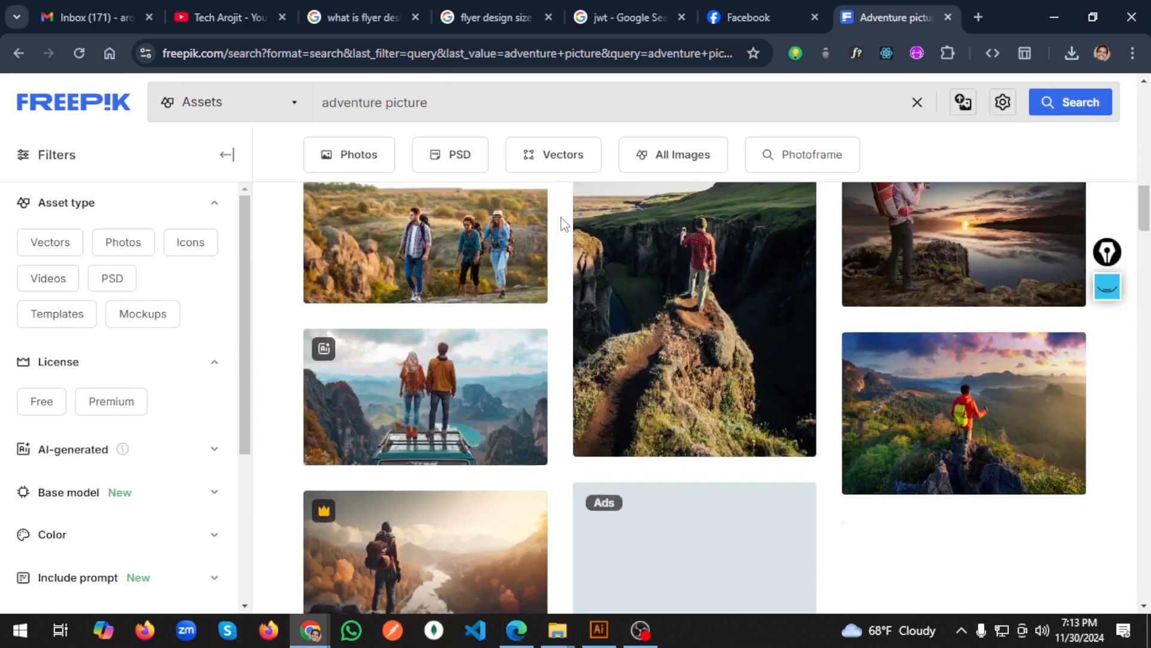
{"action": "scroll", "coordinate": [563, 224], "scroll_direction": "down", "scroll_amount": 6}
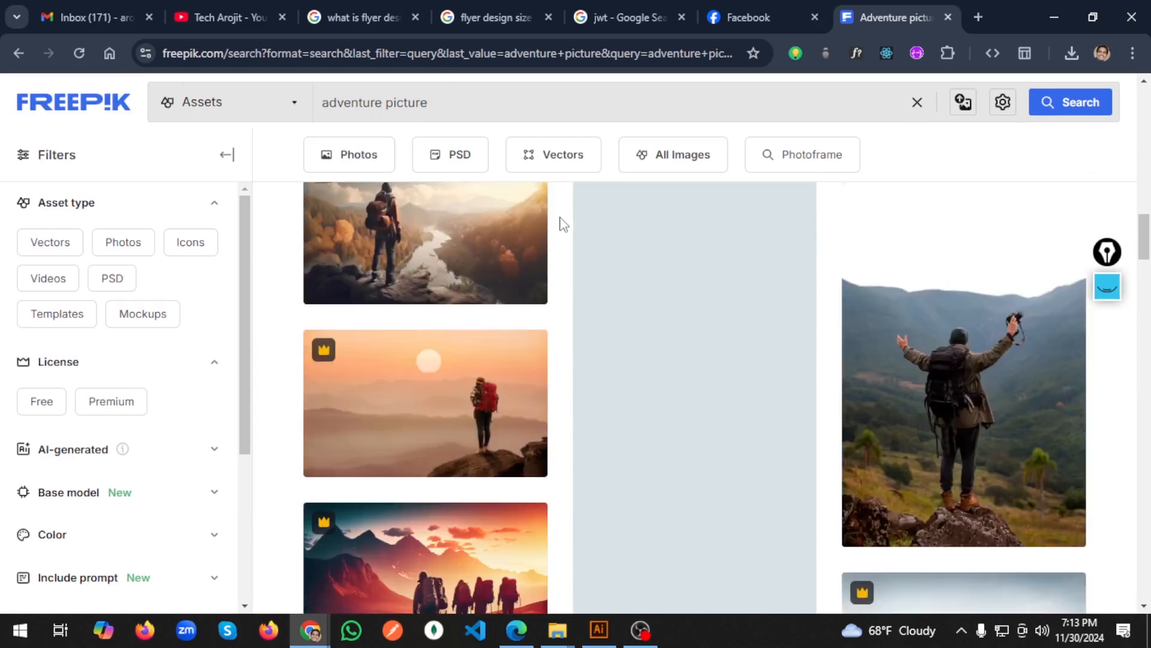
{"action": "scroll", "coordinate": [563, 225], "scroll_direction": "down", "scroll_amount": 3}
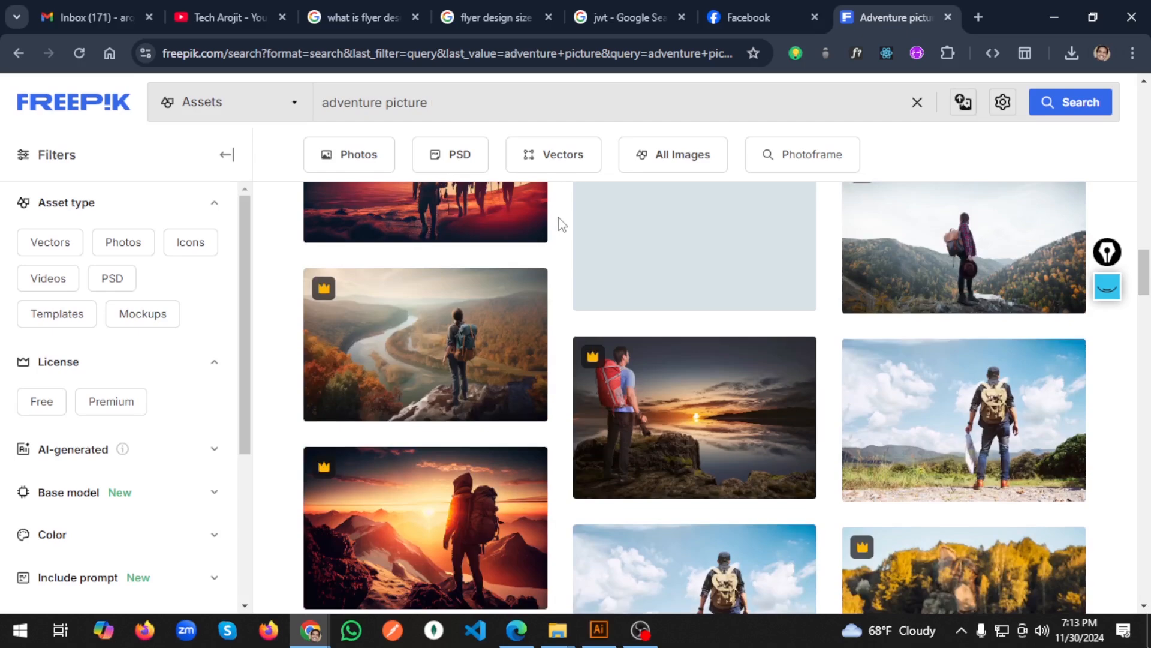
{"action": "scroll", "coordinate": [562, 224], "scroll_direction": "down", "scroll_amount": 3}
{"action": "scroll", "coordinate": [561, 224], "scroll_direction": "down", "scroll_amount": 3}
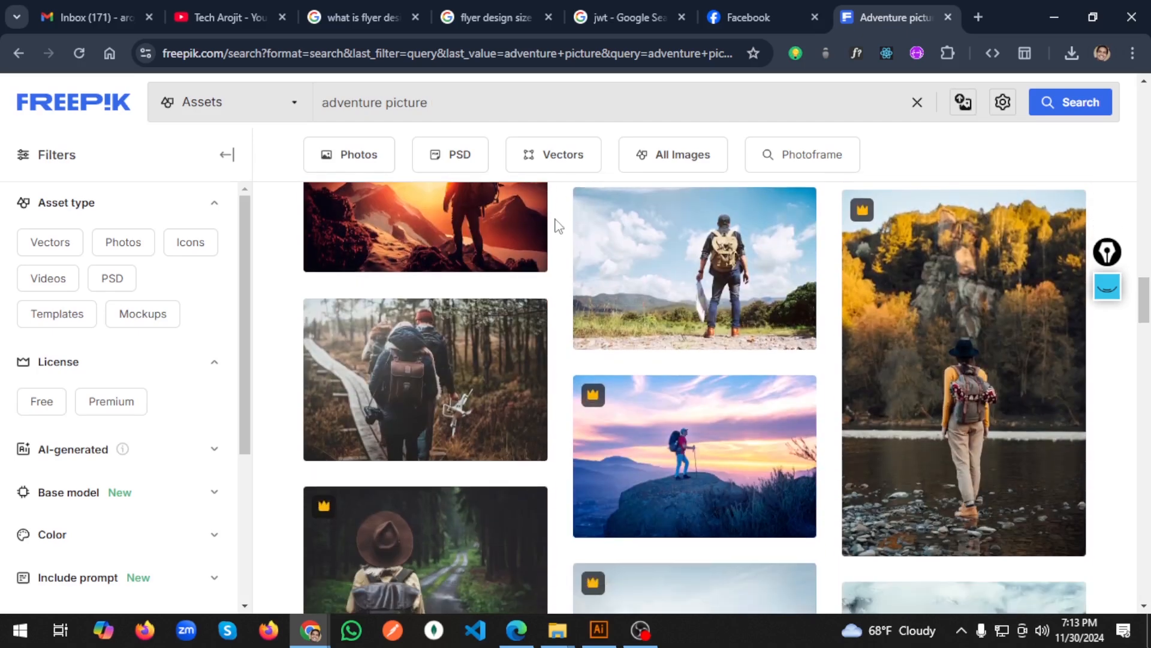
{"action": "scroll", "coordinate": [557, 224], "scroll_direction": "down", "scroll_amount": 3}
{"action": "scroll", "coordinate": [642, 251], "scroll_direction": "down", "scroll_amount": 4}
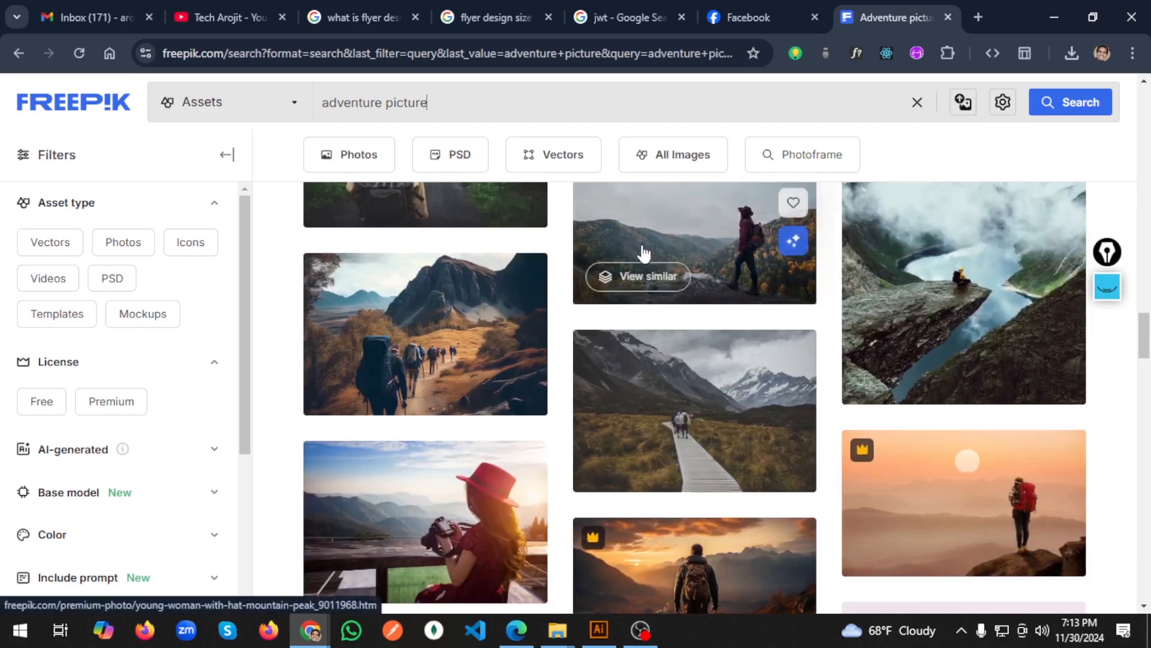
{"action": "scroll", "coordinate": [642, 251], "scroll_direction": "down", "scroll_amount": 3}
{"action": "left_click", "coordinate": [461, 376]}
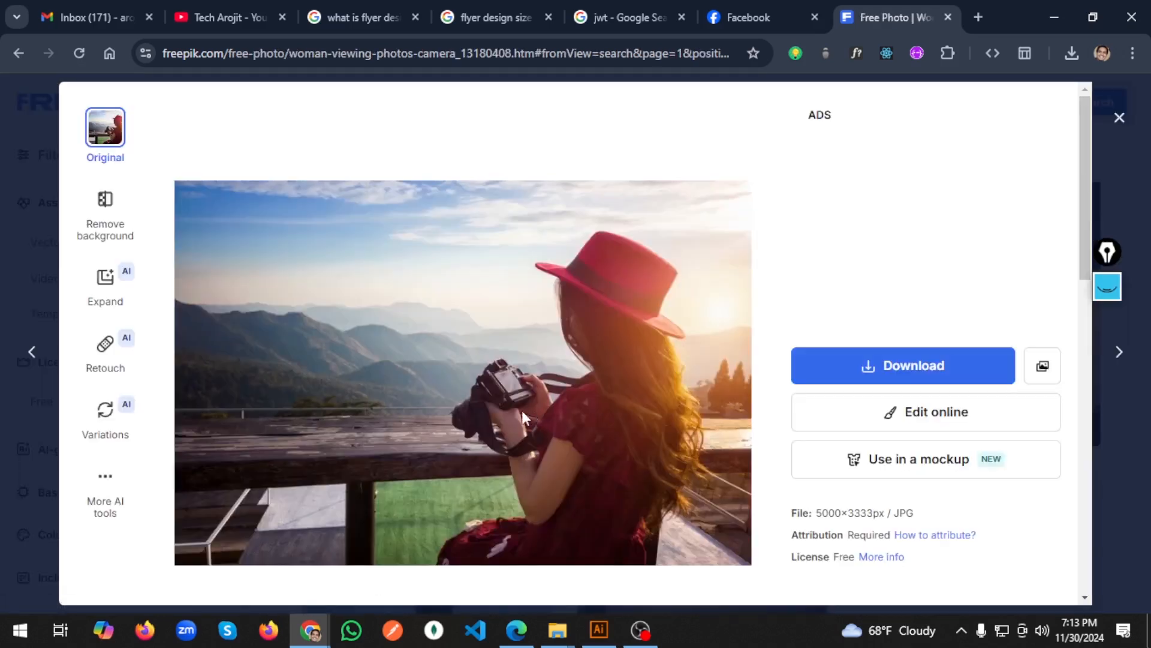
Step: Download the woman-with-camera photo using the free download option
{"action": "left_click", "coordinate": [1002, 375]}
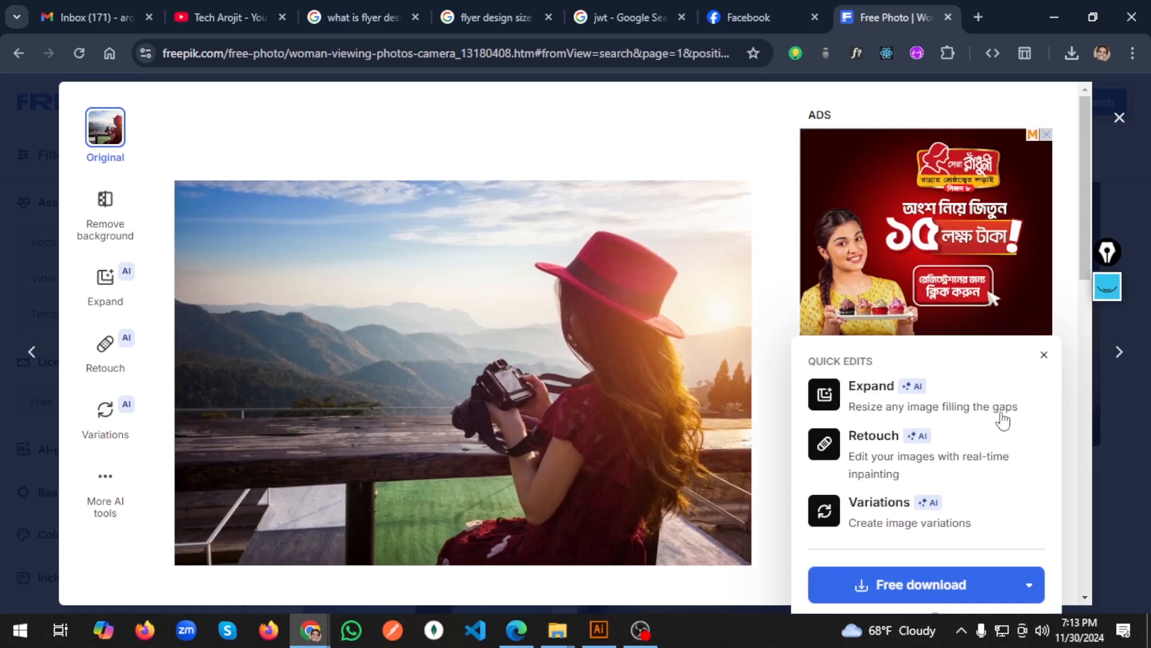
{"action": "left_click_drag", "start_coordinate": [1089, 206], "coordinate": [1087, 320]}
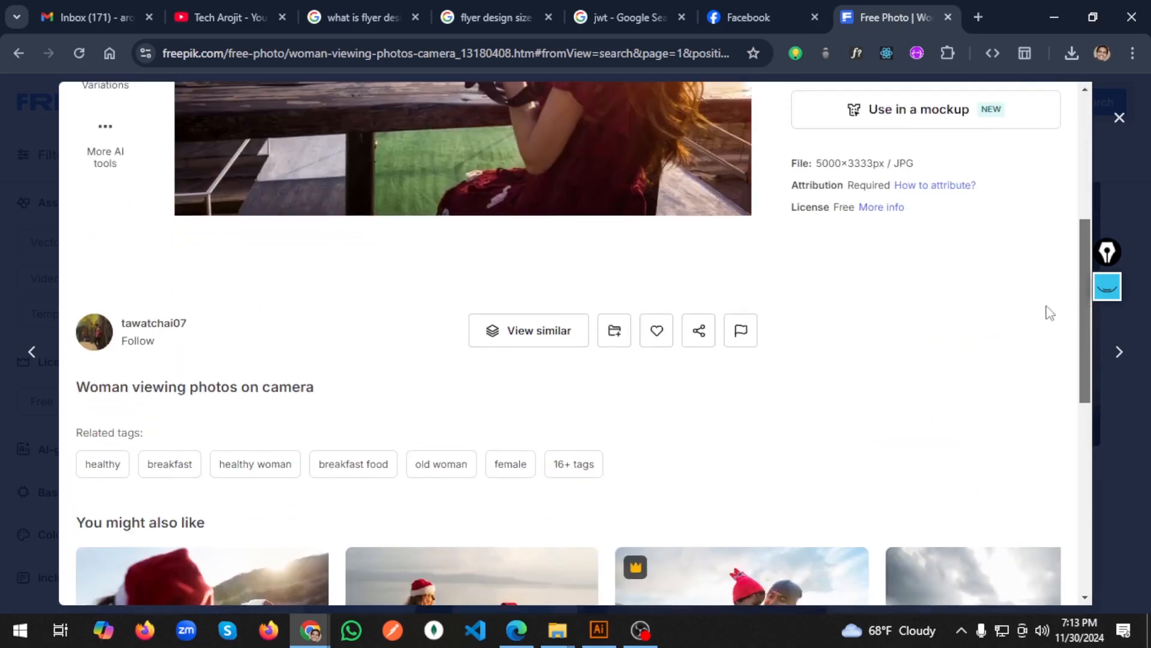
{"action": "scroll", "coordinate": [1045, 311], "scroll_direction": "up", "scroll_amount": 5}
{"action": "left_click", "coordinate": [1020, 281]}
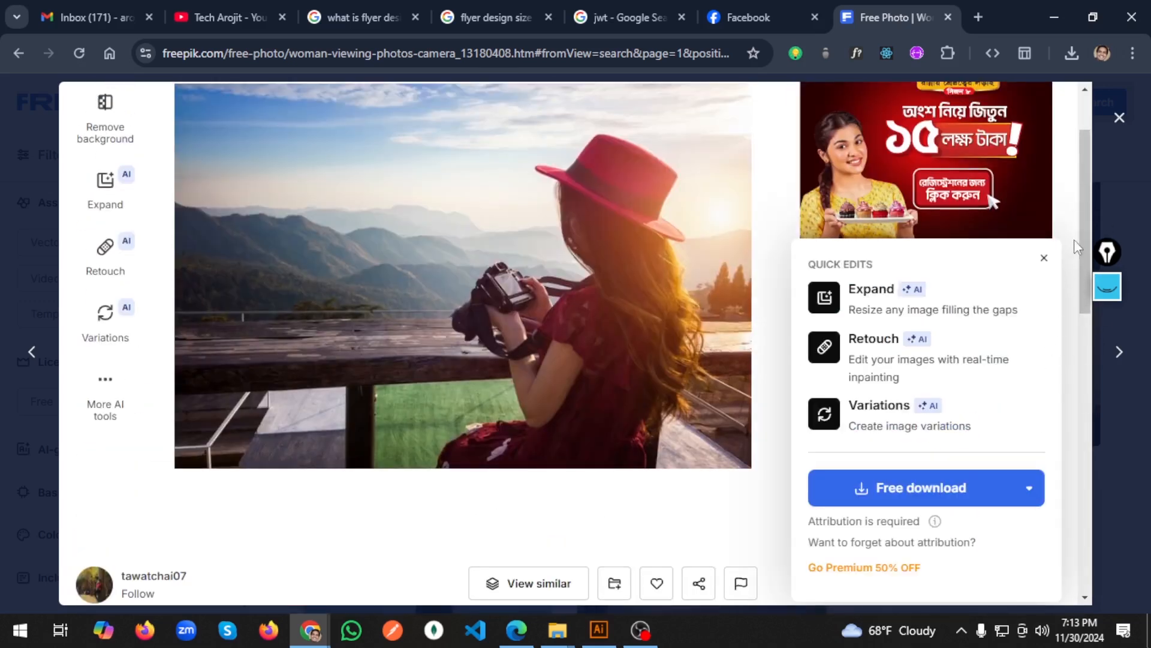
{"action": "scroll", "coordinate": [1084, 243], "scroll_direction": "down", "scroll_amount": 2}
{"action": "left_click", "coordinate": [980, 178]}
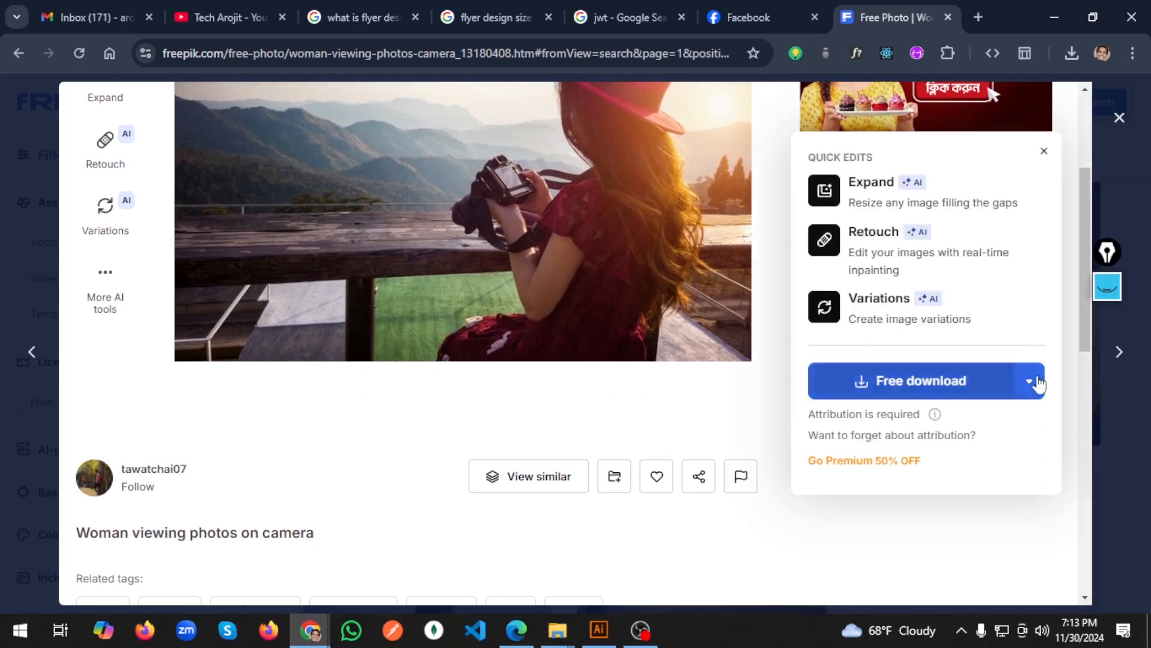
{"action": "left_click", "coordinate": [1030, 381]}
{"action": "left_click", "coordinate": [974, 526]}
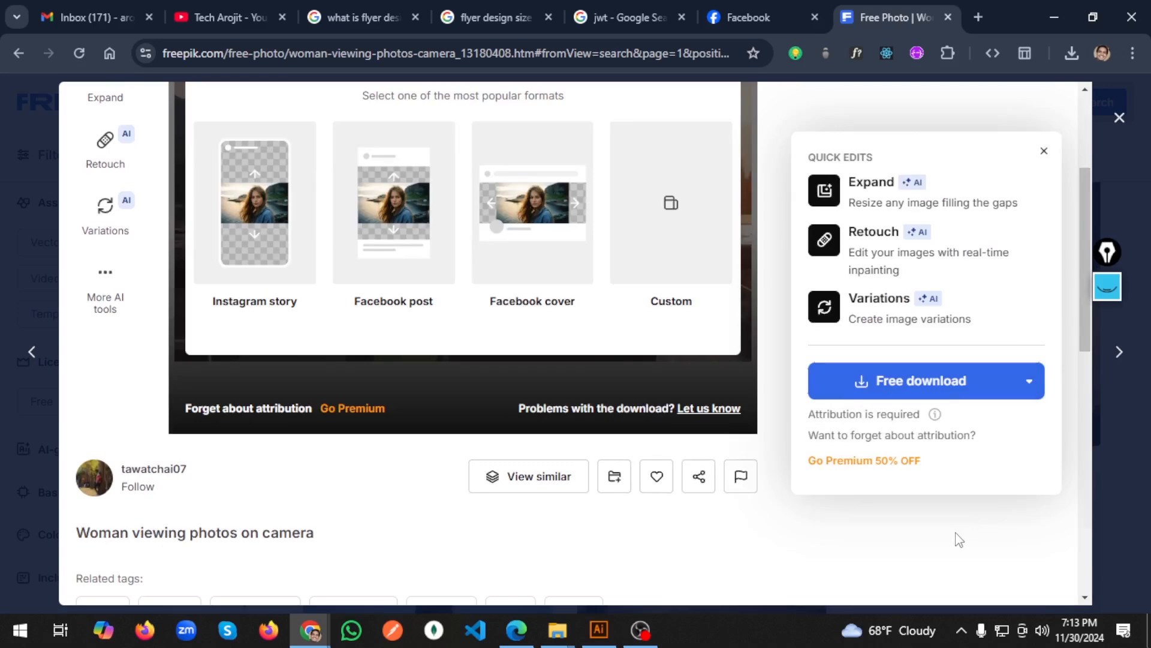
Step: Switch to the Downloads folder in File Explorer and cut the downloaded photo 745.jpg
{"action": "left_click", "coordinate": [557, 629]}
{"action": "mouse_move", "coordinate": [464, 581]}
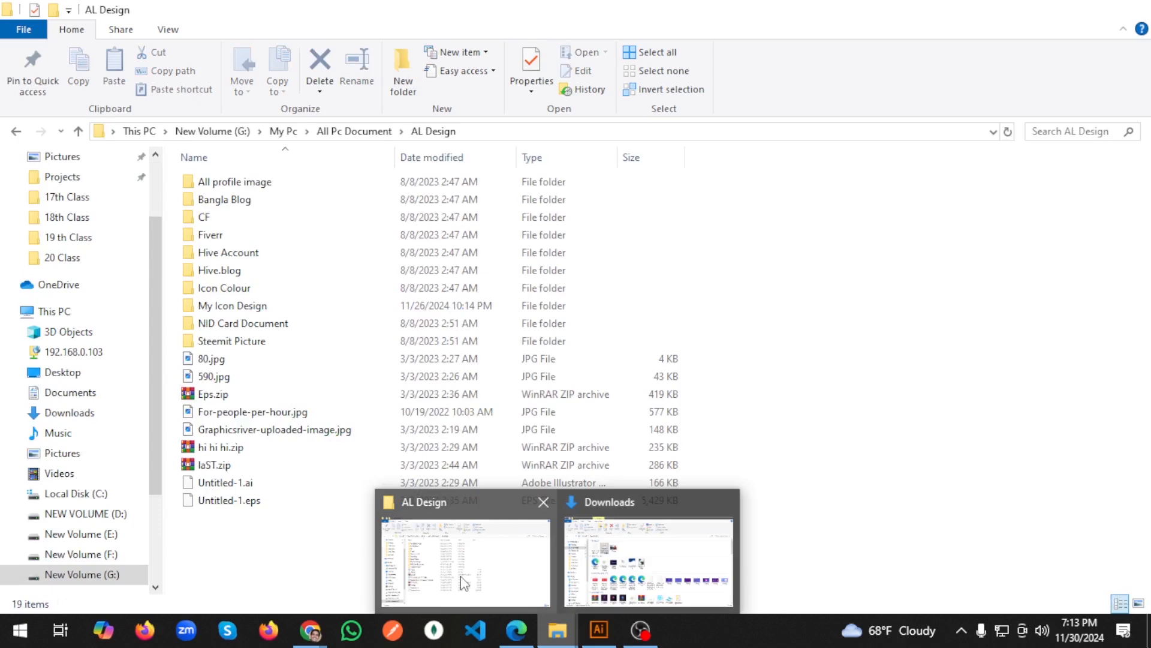
{"action": "left_click", "coordinate": [638, 576]}
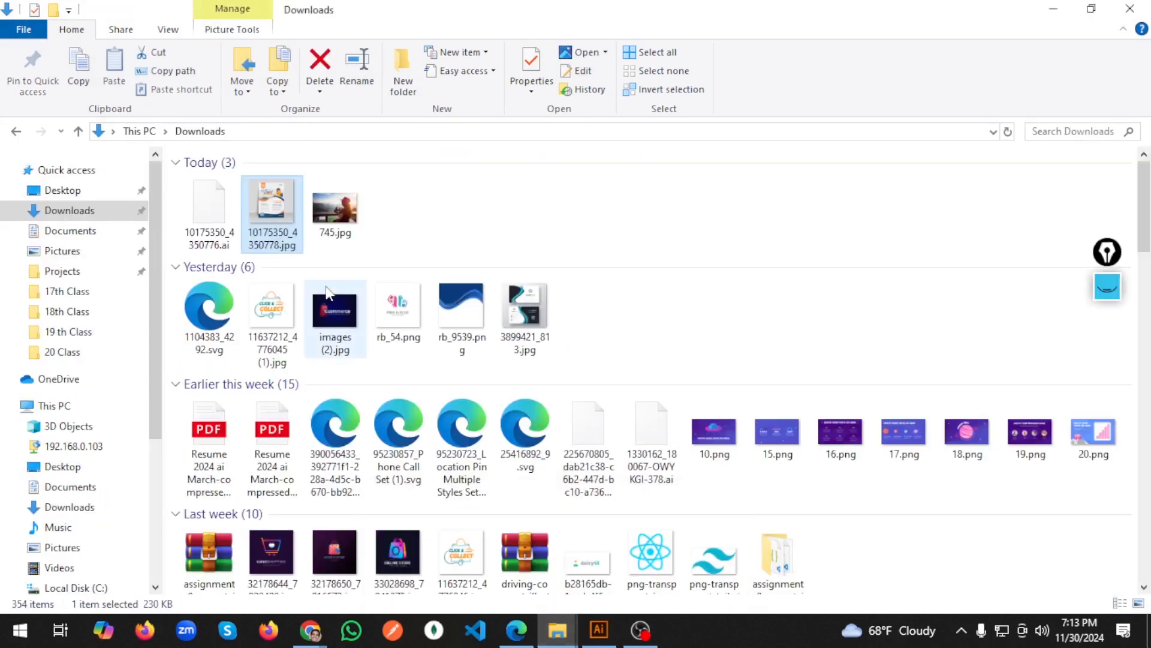
{"action": "left_click", "coordinate": [344, 210]}
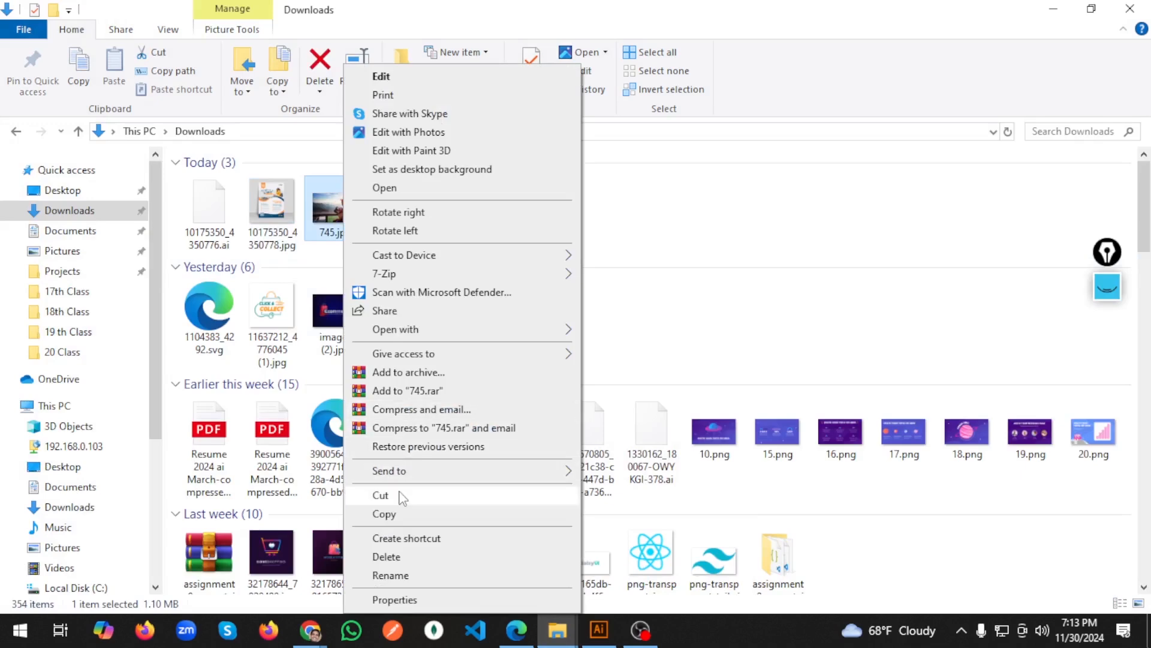
{"action": "left_click", "coordinate": [401, 495]}
Step: Open the 21 Class folder inside Graphic Design Course on drive F: and try to paste the photo there
{"action": "left_click", "coordinate": [54, 405]}
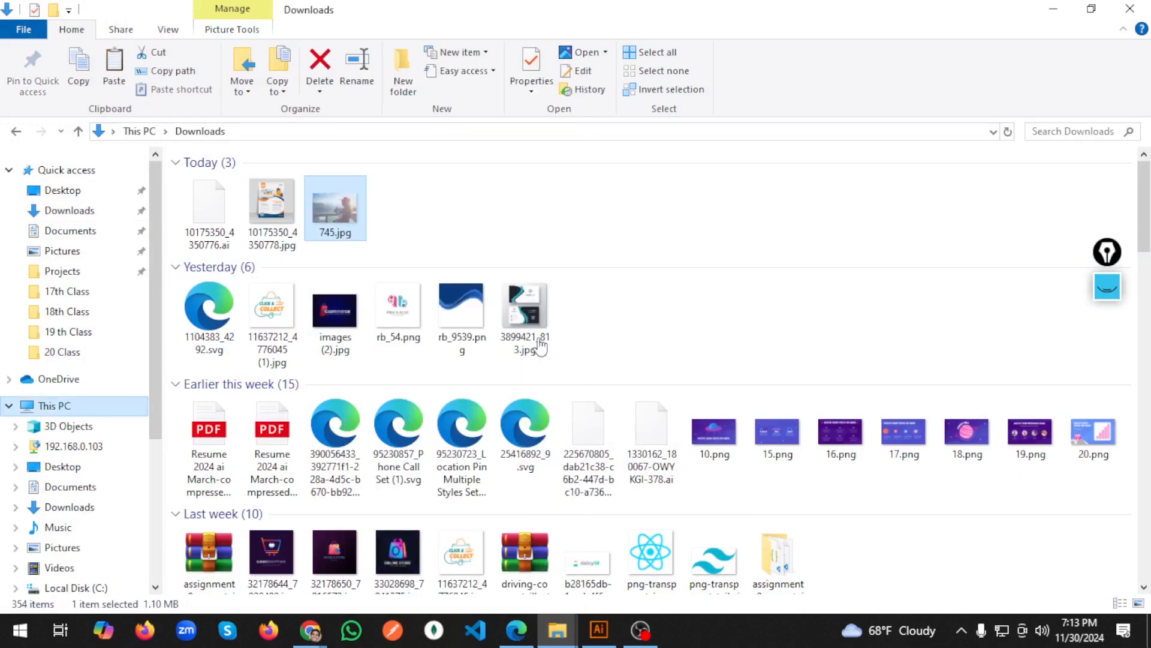
{"action": "double_click", "coordinate": [891, 327]}
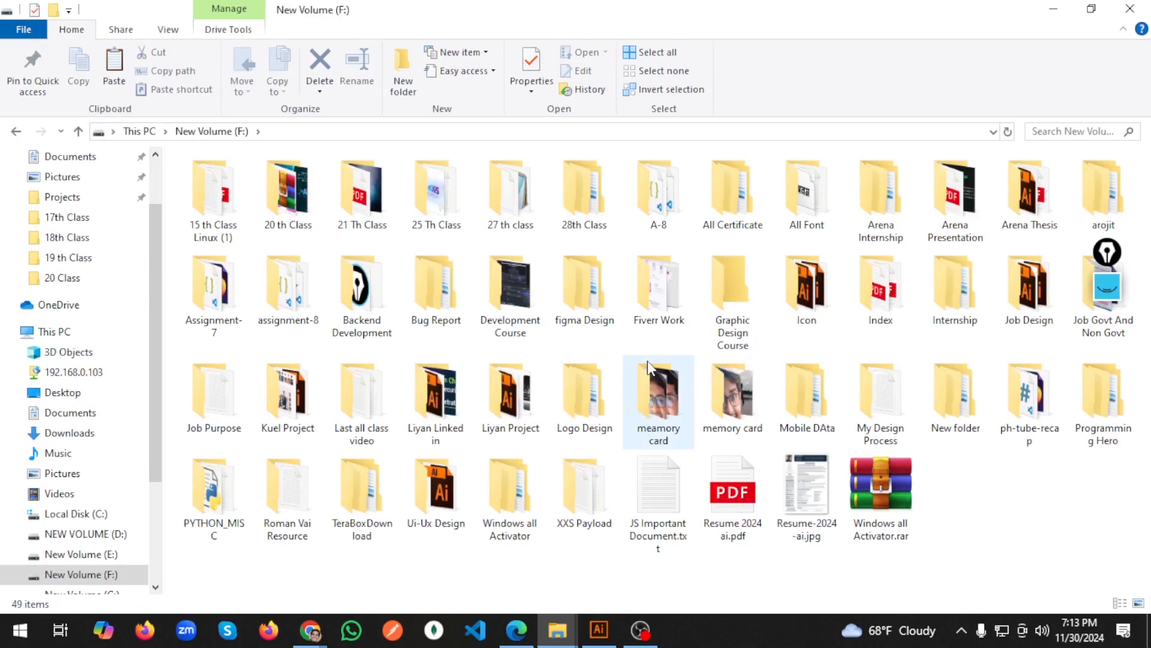
{"action": "double_click", "coordinate": [729, 297]}
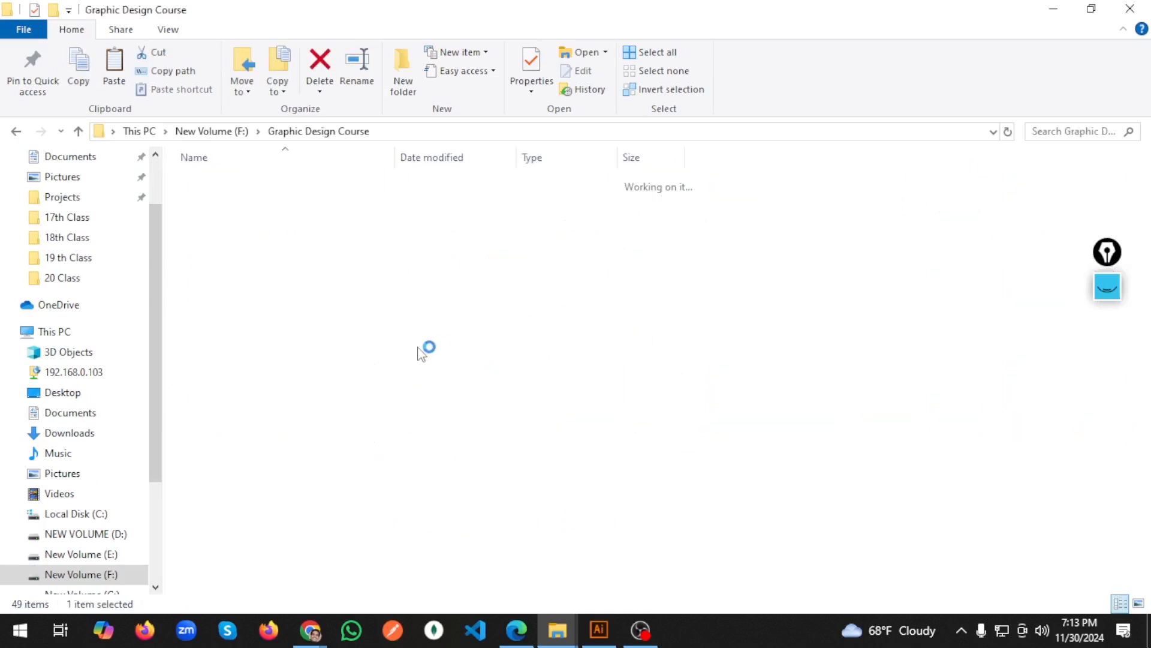
{"action": "scroll", "coordinate": [399, 342], "scroll_direction": "down", "scroll_amount": 2}
{"action": "left_click", "coordinate": [293, 425]}
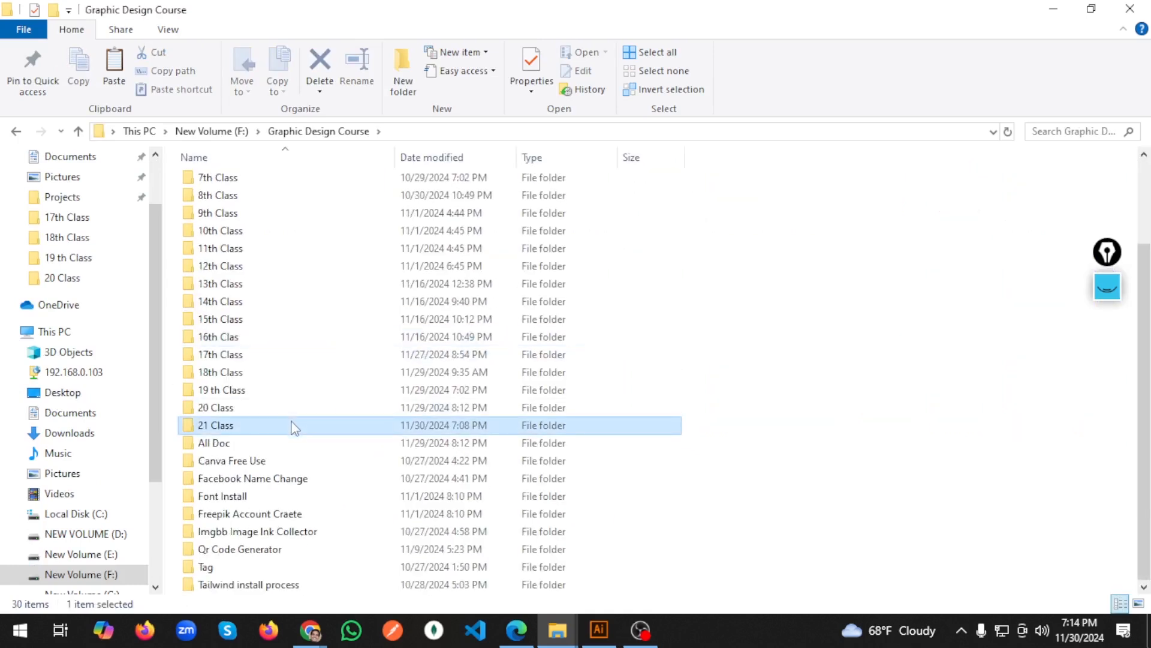
{"action": "double_click", "coordinate": [293, 425]}
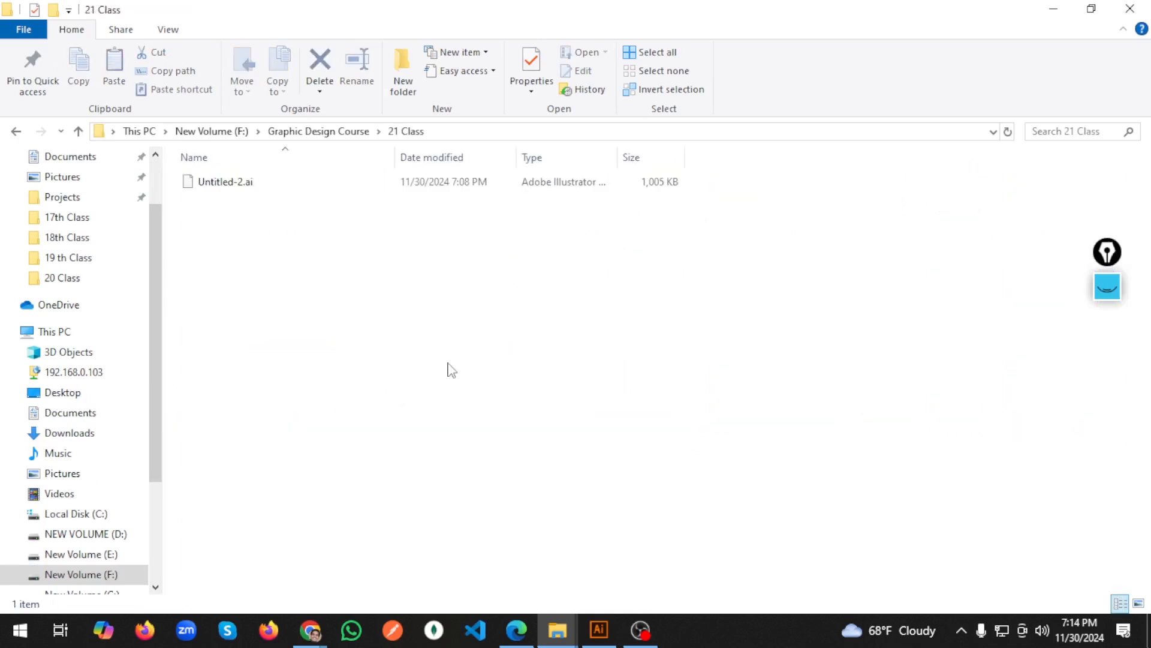
{"action": "right_click", "coordinate": [453, 294]}
{"action": "left_click", "coordinate": [505, 359]}
Step: Return to the Downloads folder and cut 745.jpg again
{"action": "scroll", "coordinate": [70, 257], "scroll_direction": "up", "scroll_amount": 2}
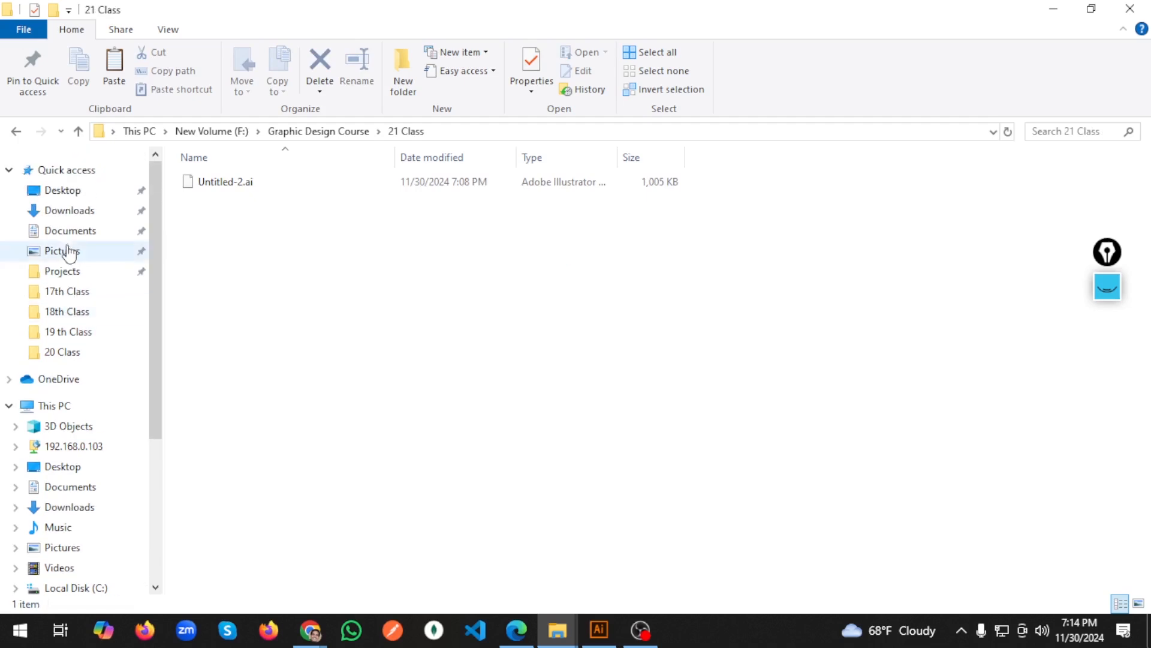
{"action": "left_click", "coordinate": [66, 212]}
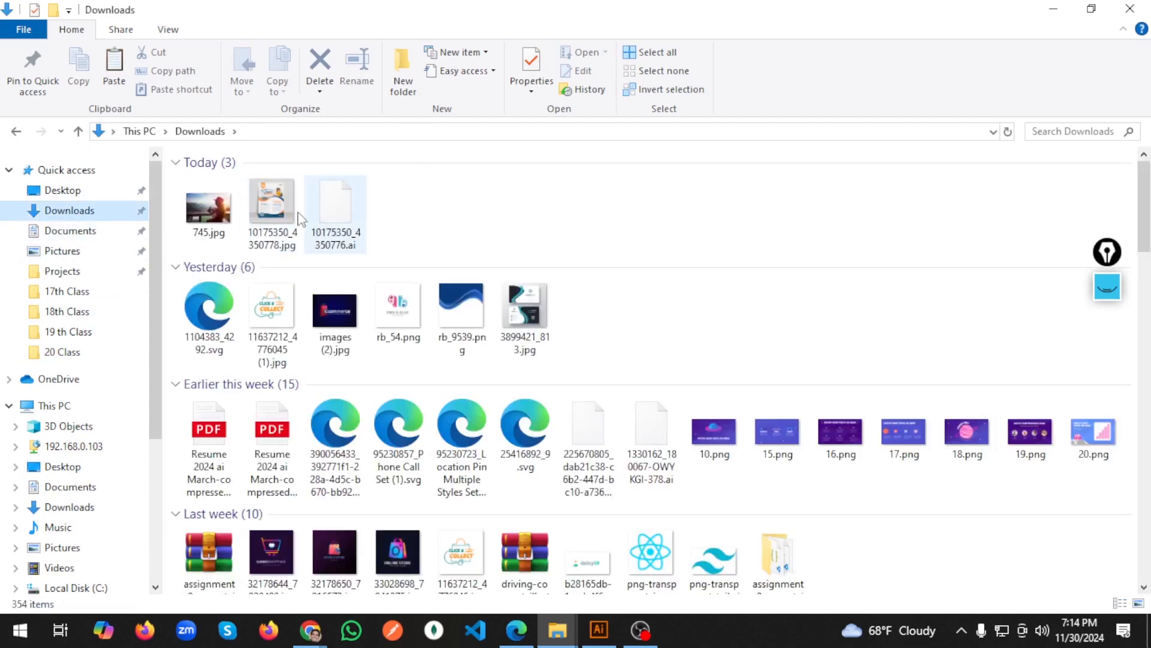
{"action": "left_click", "coordinate": [270, 207]}
{"action": "left_click", "coordinate": [215, 207]}
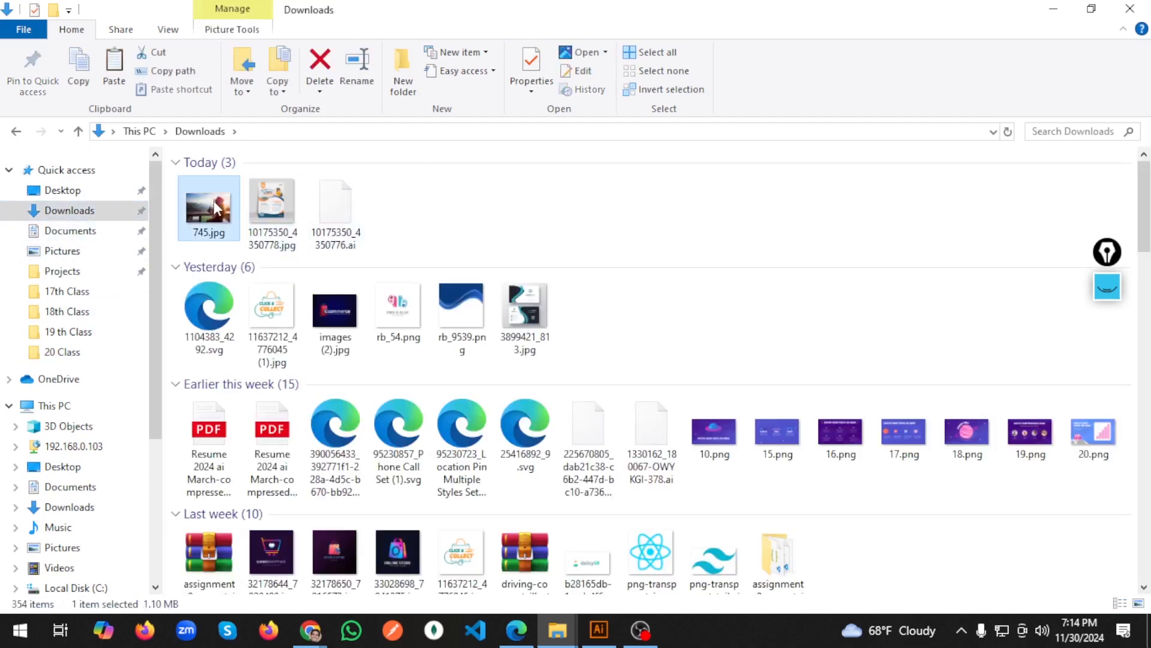
{"action": "right_click", "coordinate": [215, 207]}
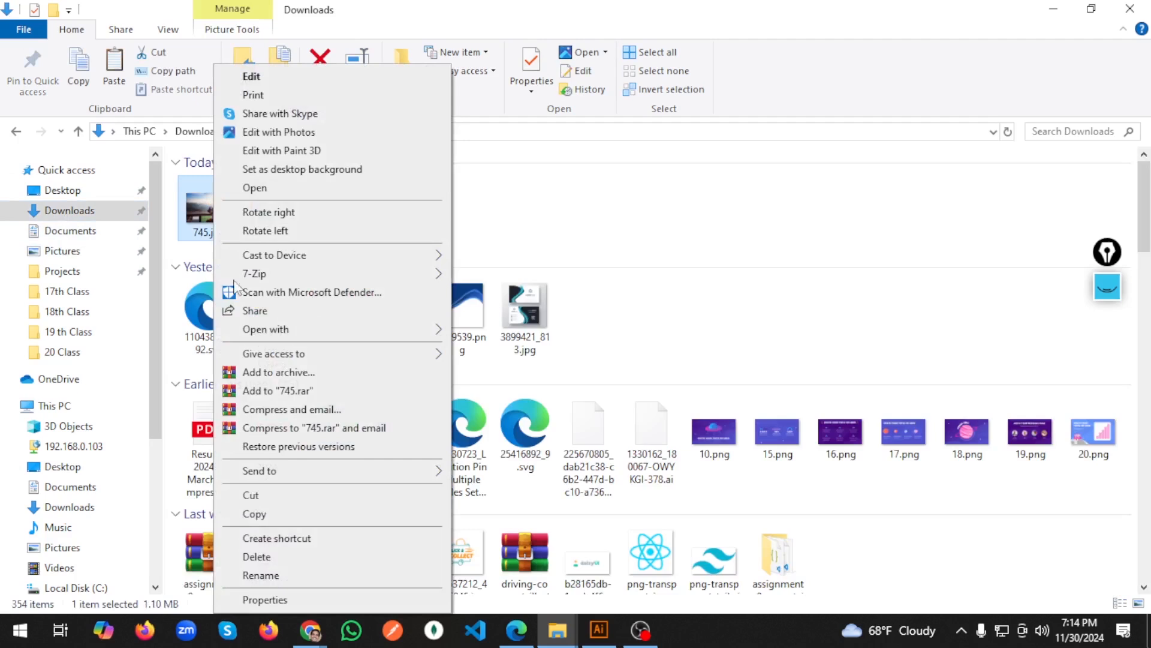
{"action": "left_click", "coordinate": [254, 492]}
Step: Go back to the 21 Class folder, paste 745.jpg there and enlarge the file view to thumbnails
{"action": "left_click", "coordinate": [14, 133]}
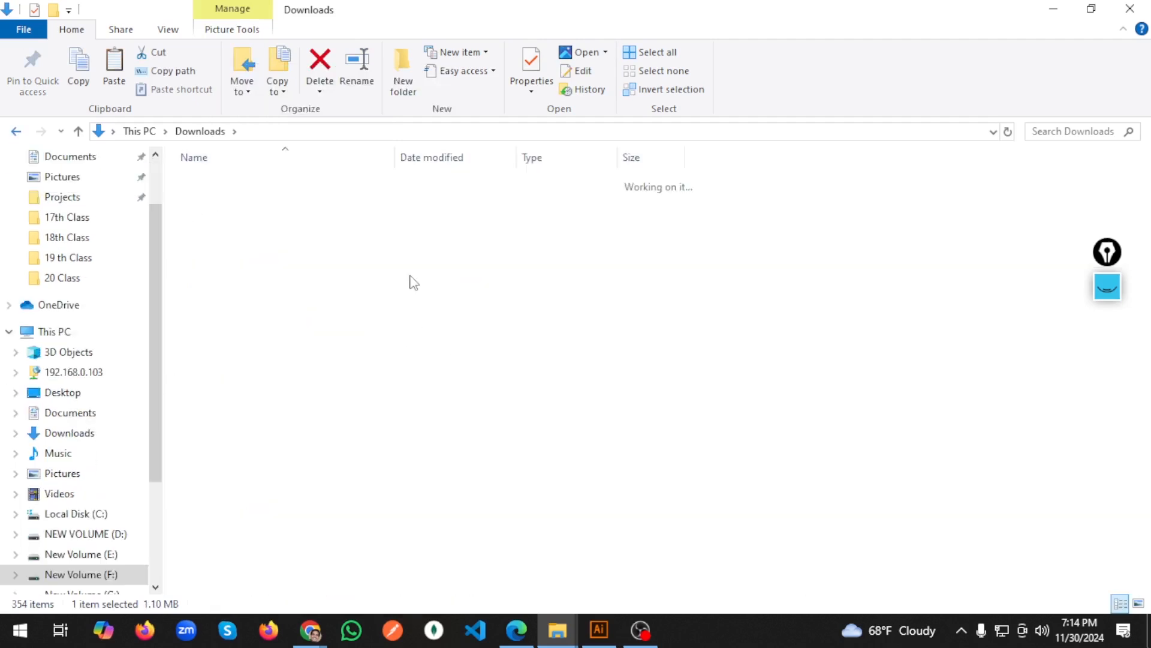
{"action": "right_click", "coordinate": [472, 288]}
{"action": "left_click", "coordinate": [523, 404]}
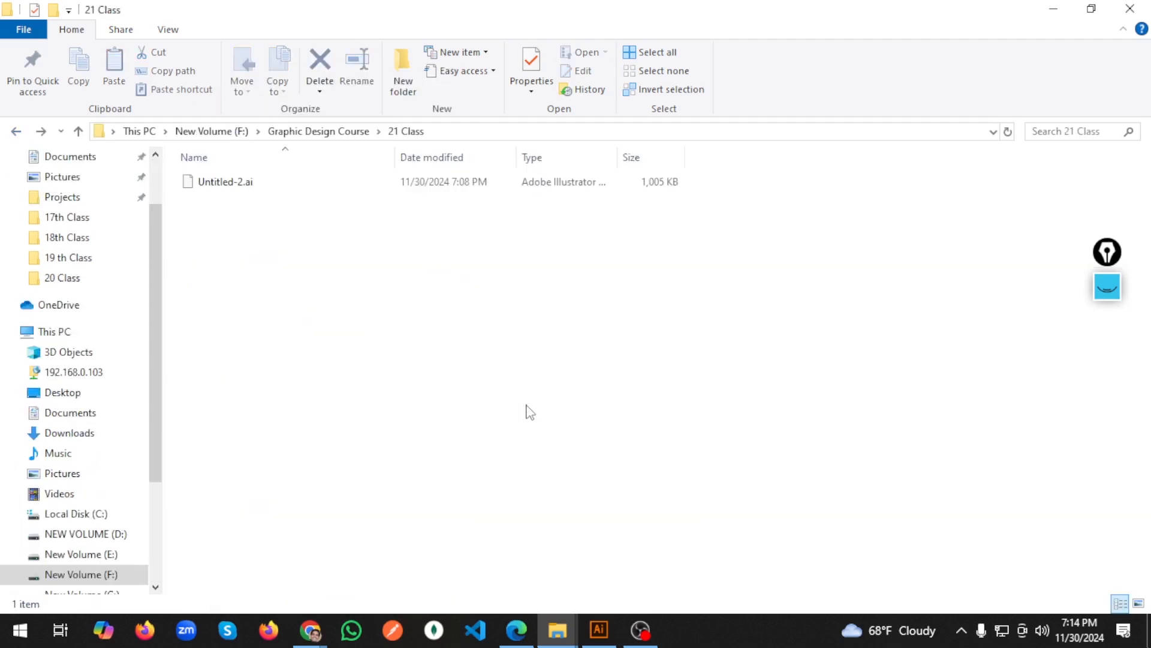
{"action": "left_click", "coordinate": [465, 244]}
{"action": "scroll", "coordinate": [464, 244], "scroll_direction": "up", "scroll_amount": 4}
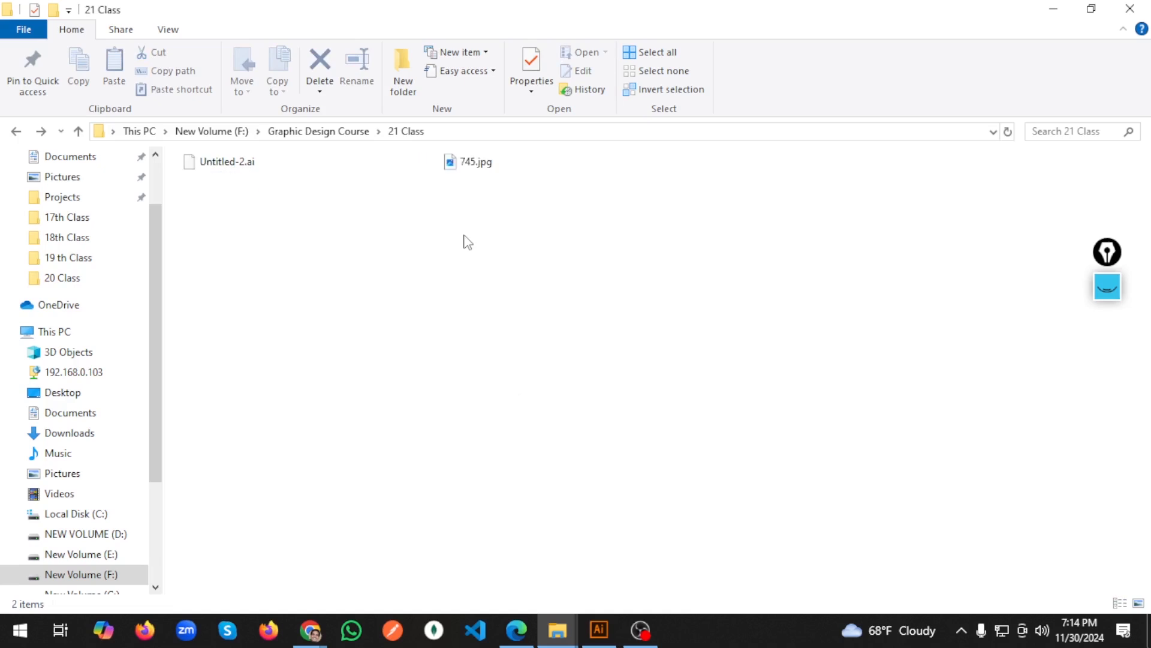
{"action": "scroll", "coordinate": [468, 250], "scroll_direction": "up", "scroll_amount": 5}
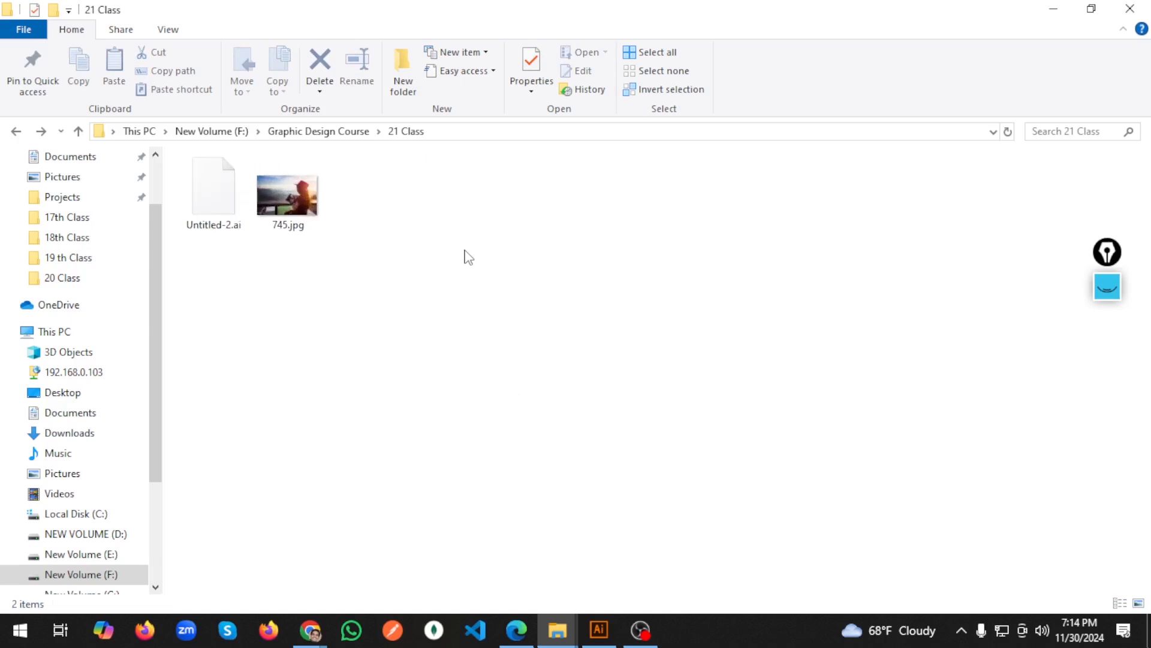
Step: Switch back to Illustrator and place 745.jpg from the 21 Class folder as an unlinked image over the flyer's upper part
{"action": "left_click", "coordinate": [599, 630]}
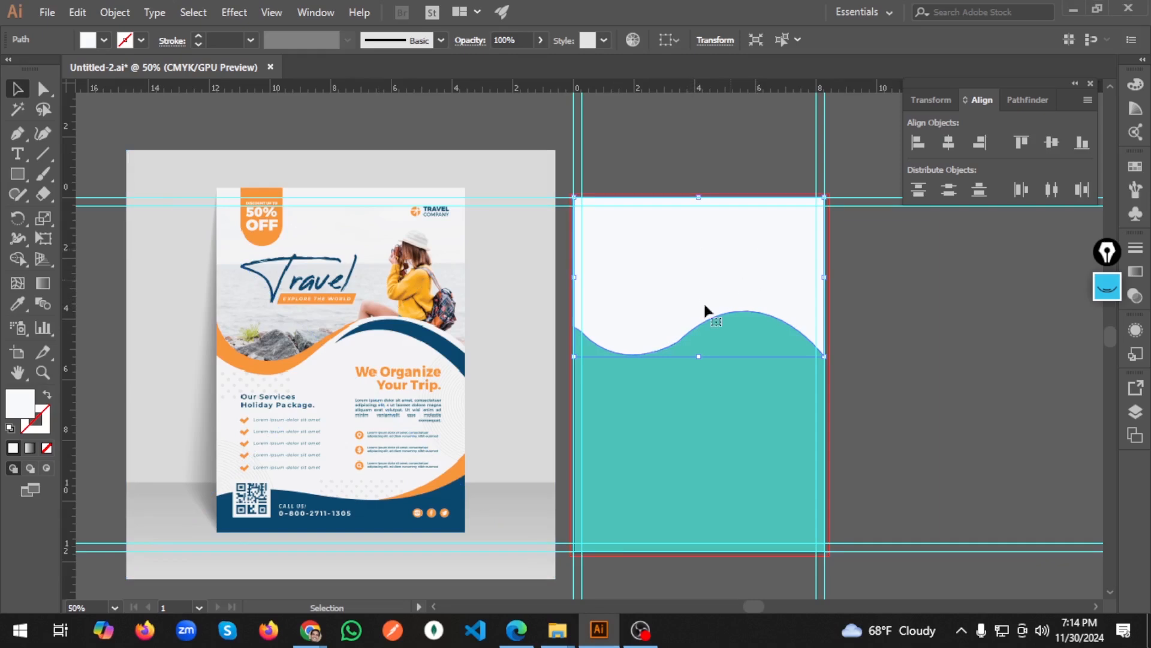
{"action": "left_click", "coordinate": [48, 13]}
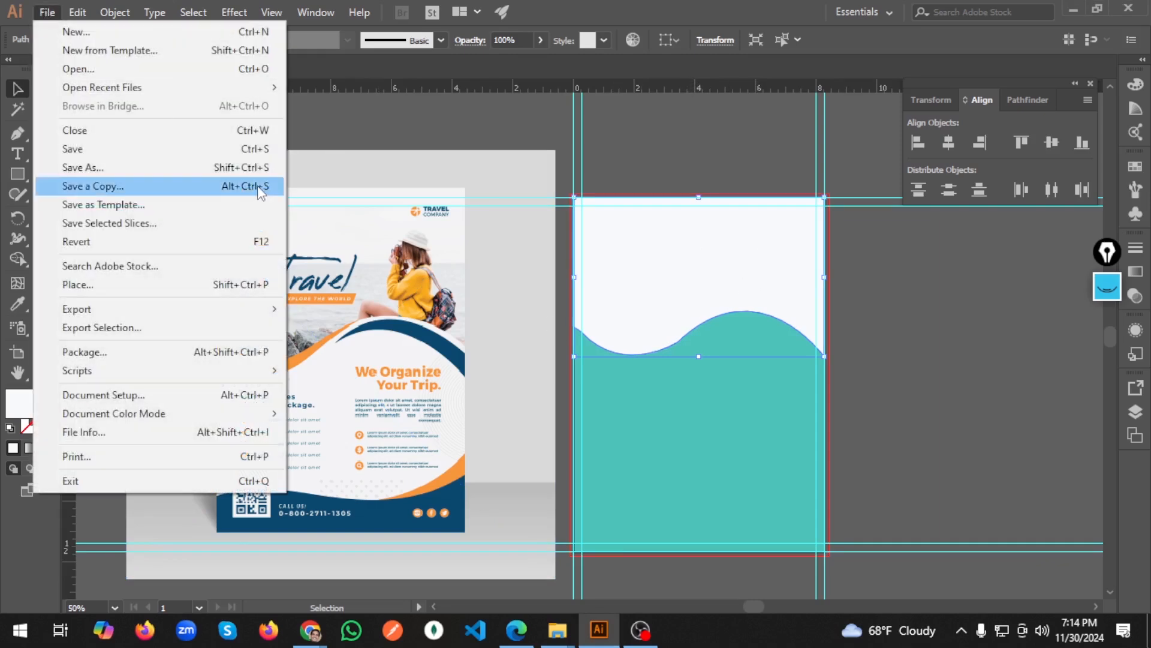
{"action": "left_click", "coordinate": [142, 283]}
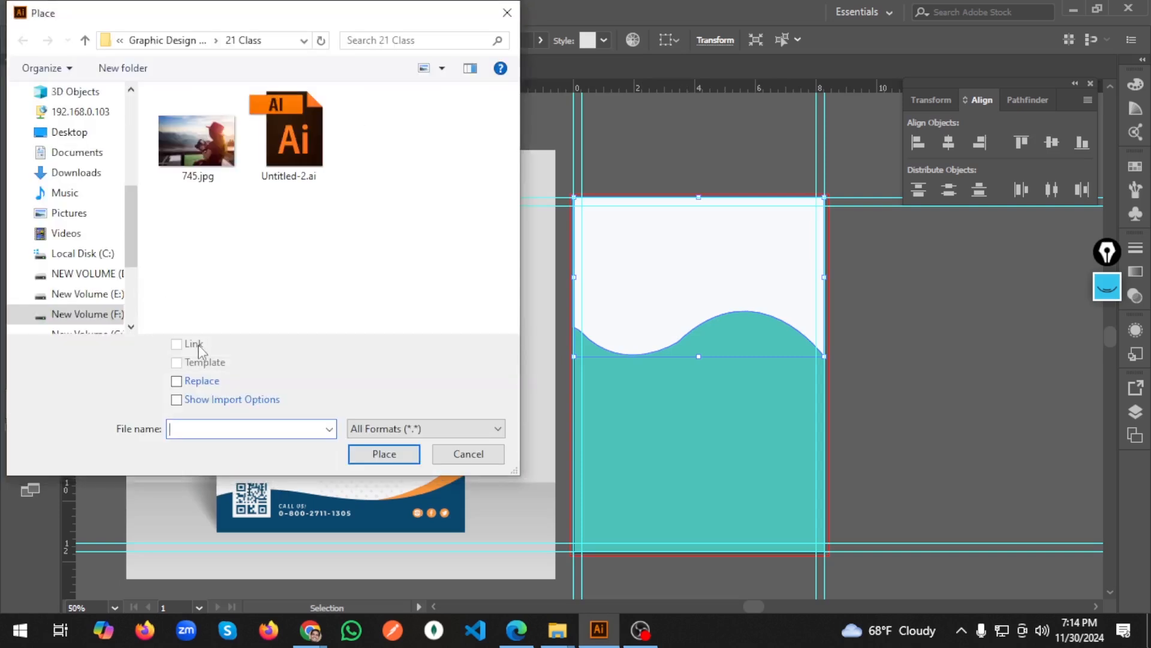
{"action": "left_click", "coordinate": [215, 174]}
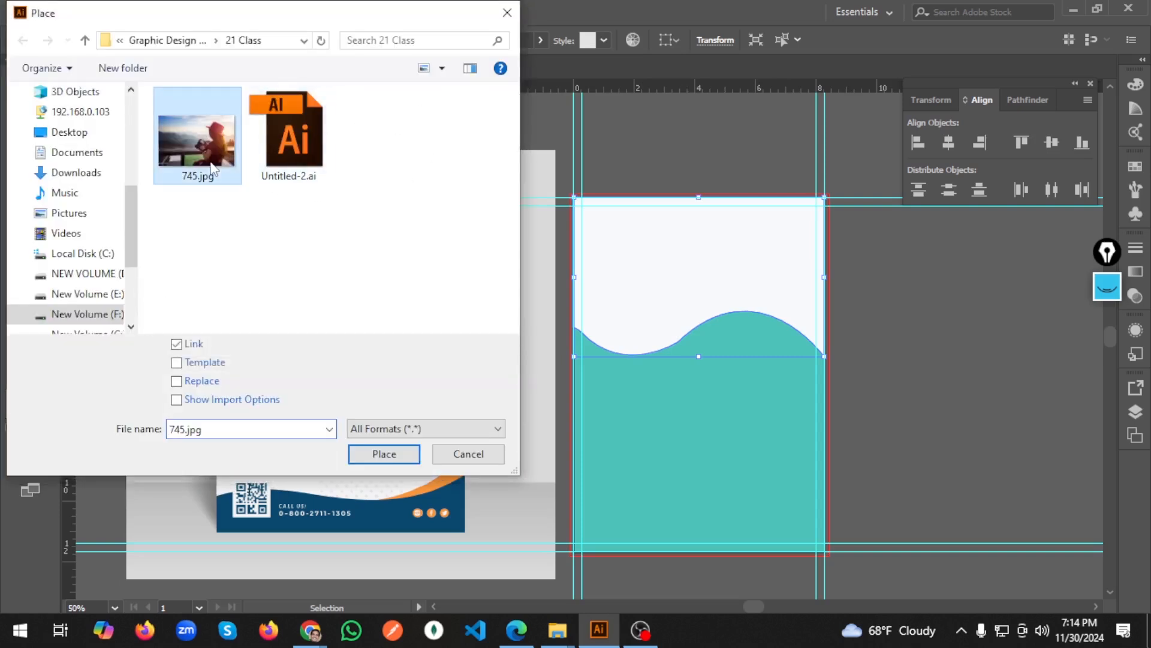
{"action": "left_click", "coordinate": [175, 346]}
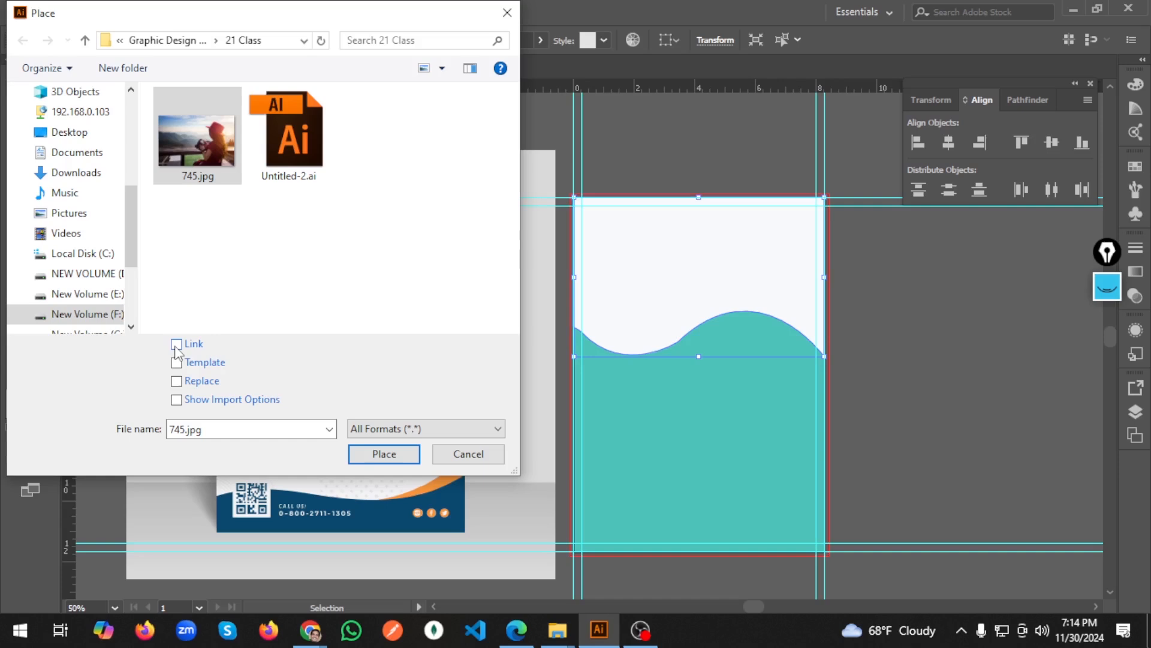
{"action": "left_click", "coordinate": [382, 454]}
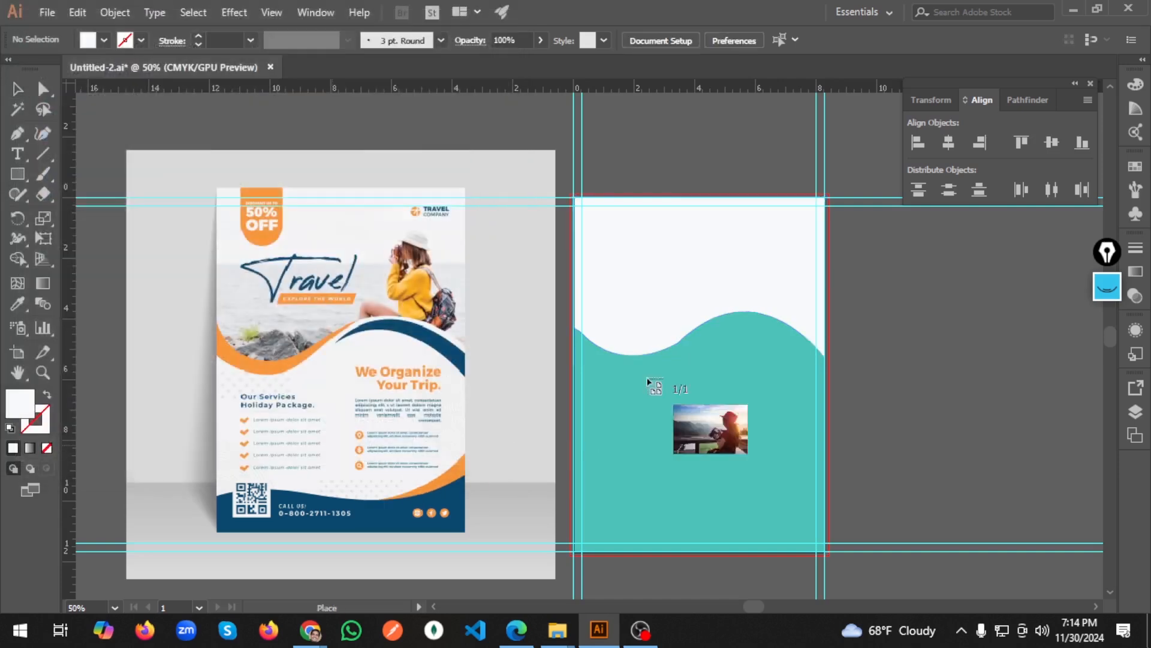
{"action": "left_click_drag", "start_coordinate": [707, 337], "coordinate": [840, 459]}
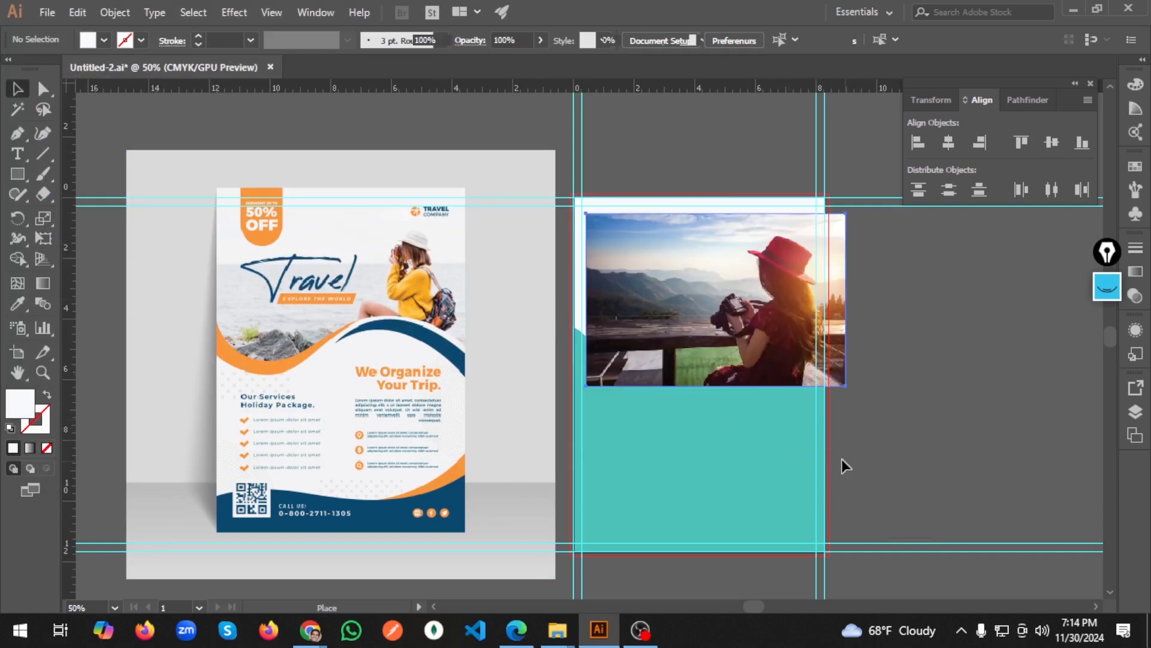
Step: Bring the white wavy shape to the front and use it as a clipping mask for the placed photo
{"action": "left_click", "coordinate": [797, 204]}
{"action": "right_click", "coordinate": [796, 203]}
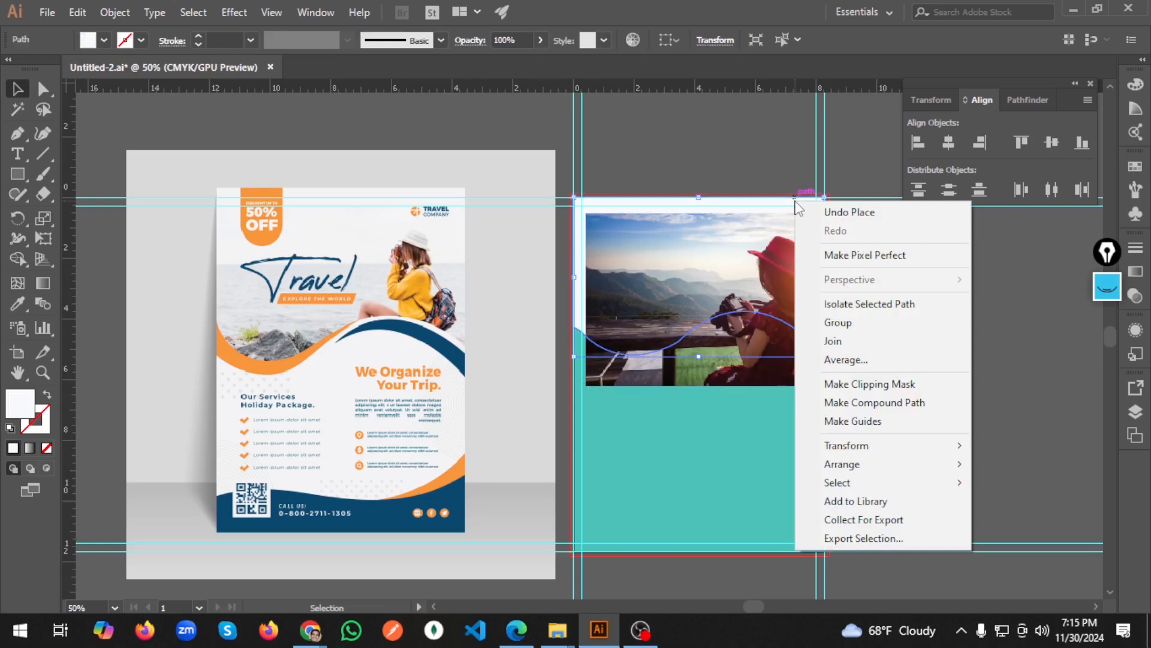
{"action": "mouse_move", "coordinate": [842, 470]}
{"action": "left_click", "coordinate": [764, 467]}
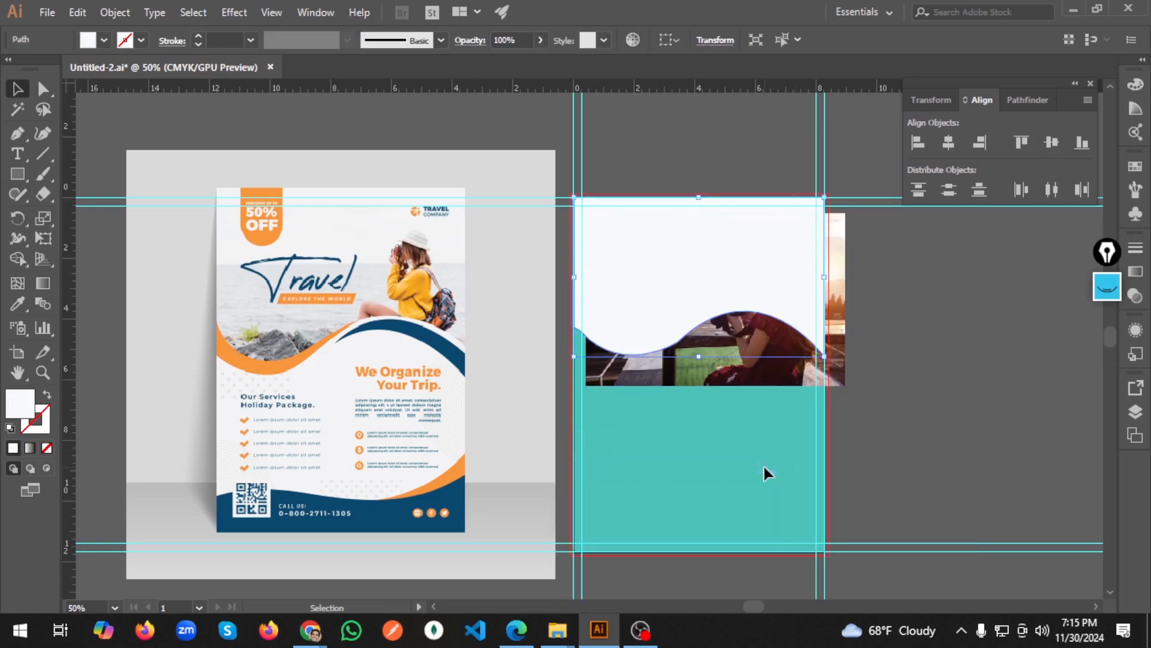
{"action": "left_click", "coordinate": [843, 276], "text": "shift"}
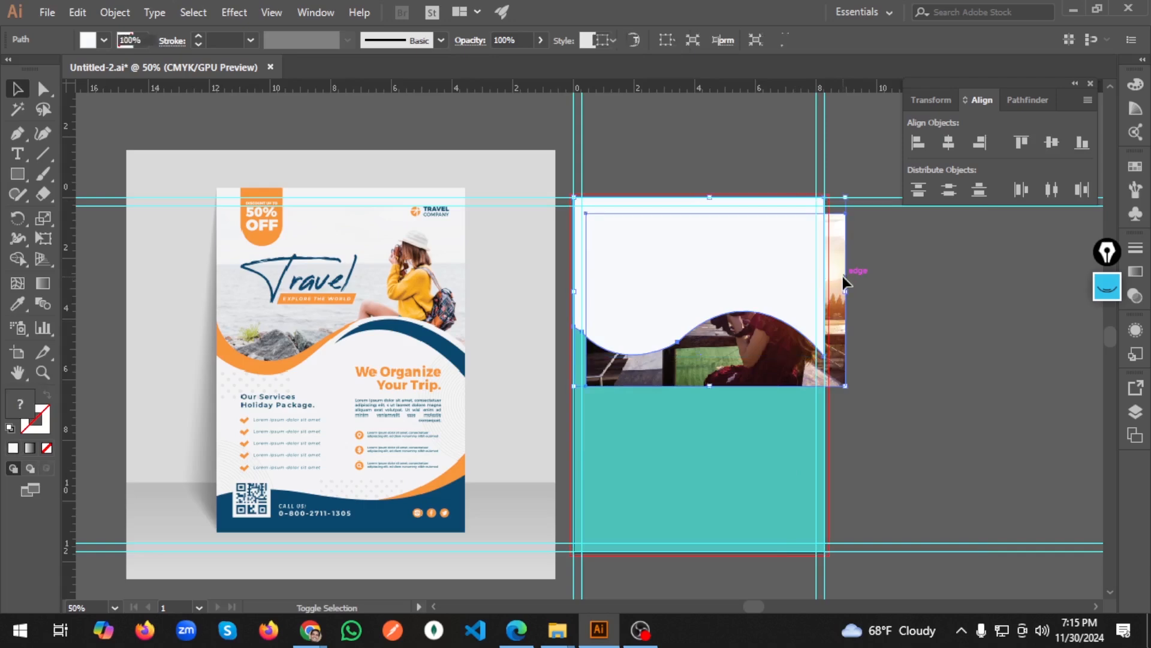
{"action": "right_click", "coordinate": [786, 280]}
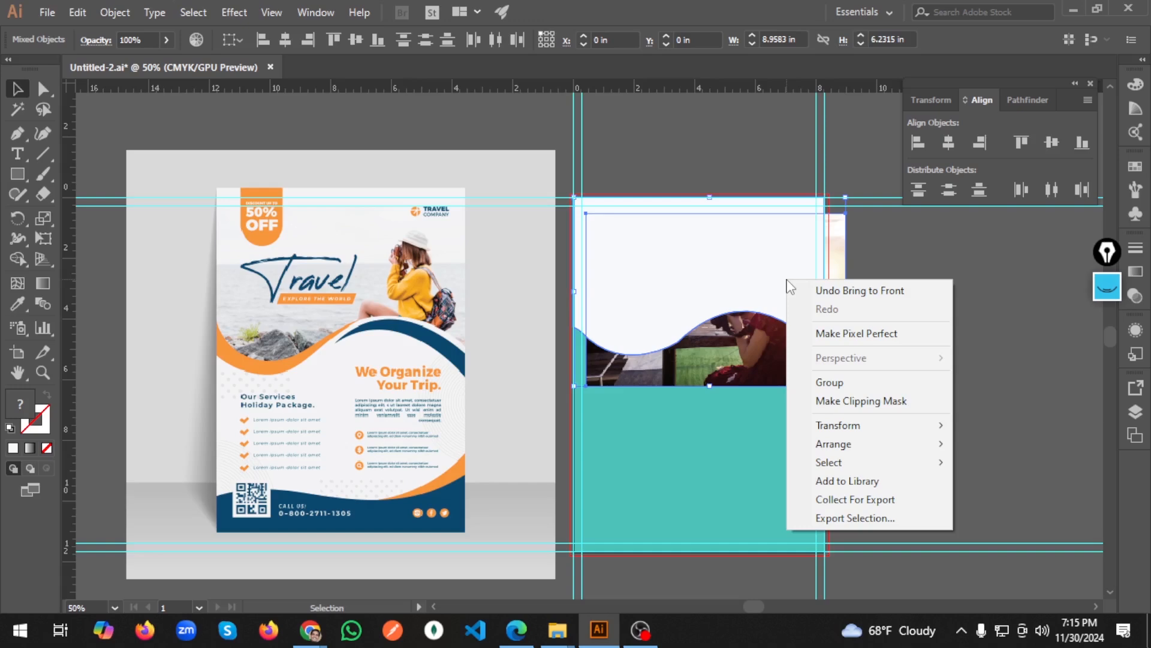
{"action": "left_click", "coordinate": [850, 401]}
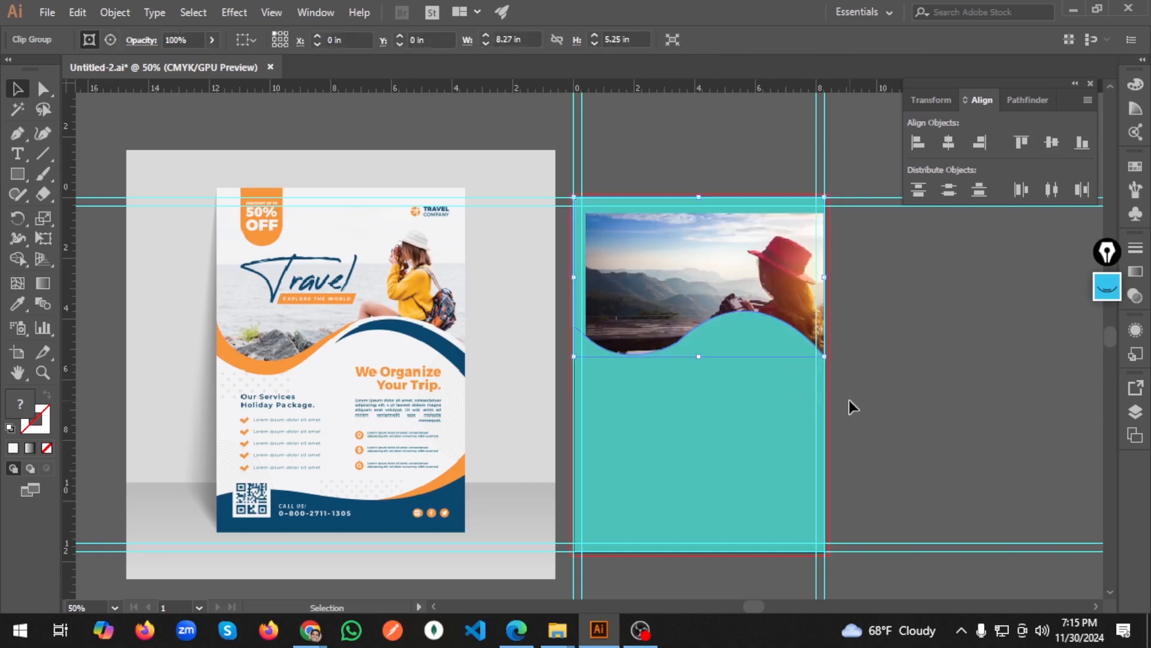
Step: Reposition the photo inside the clip group so it fills the wavy shape, and leave isolation mode
{"action": "double_click", "coordinate": [750, 282]}
{"action": "left_click_drag", "start_coordinate": [750, 281], "coordinate": [727, 265]}
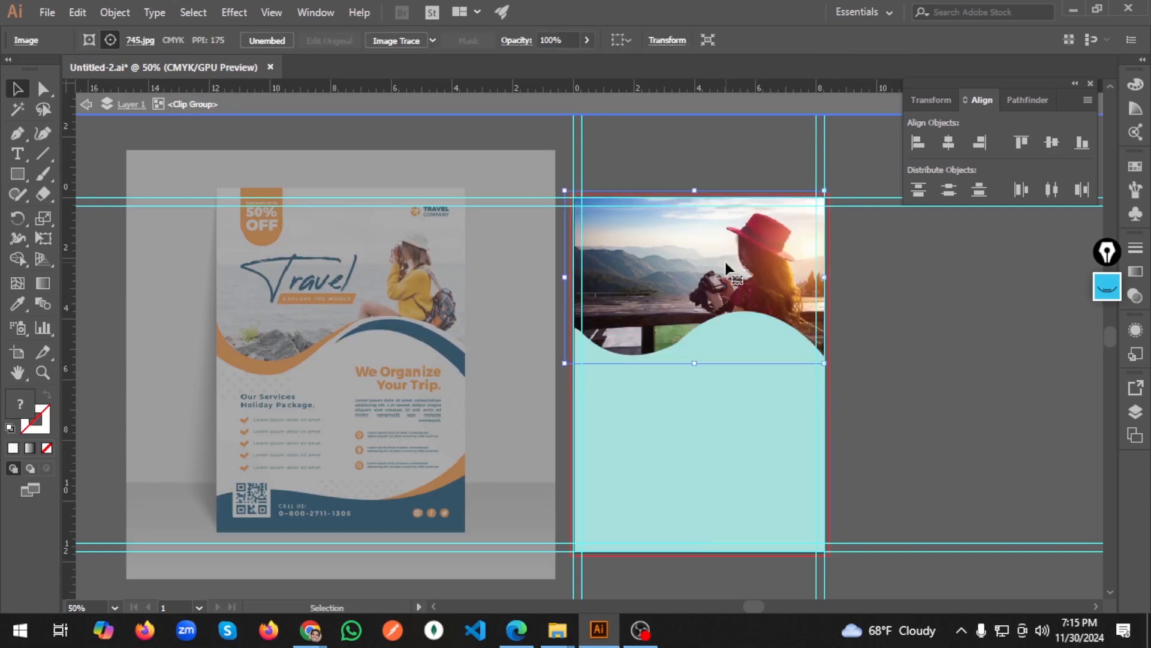
{"action": "double_click", "coordinate": [909, 294]}
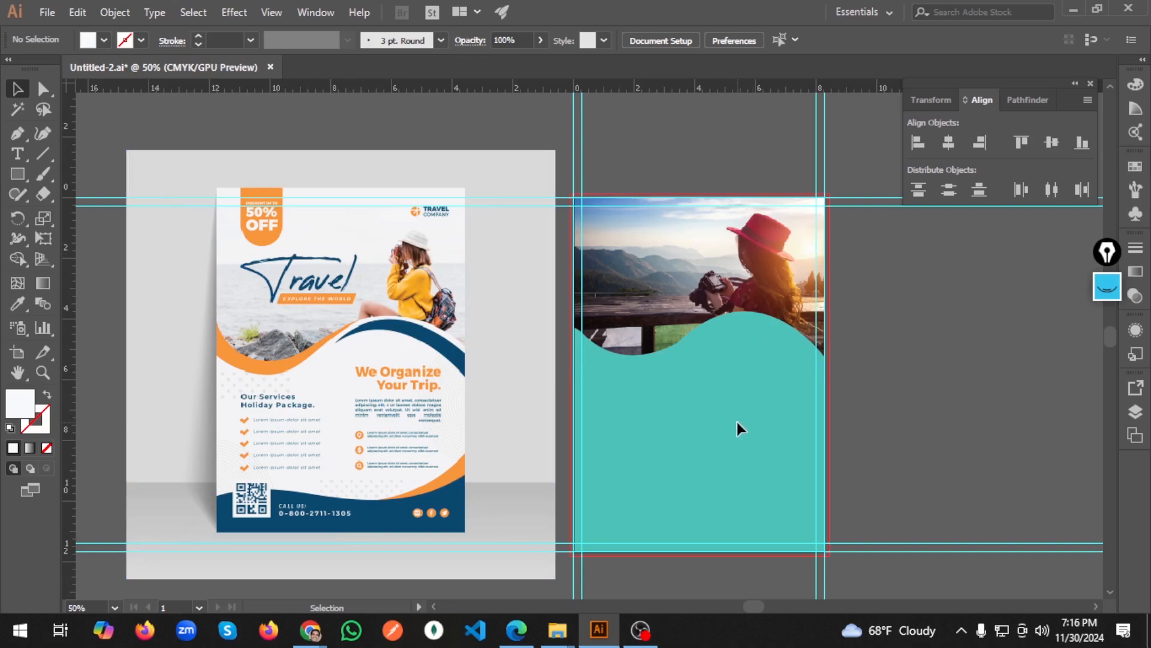
Step: Lock the vertical and horizontal guides around the flyer artboard
{"action": "left_click", "coordinate": [620, 471]}
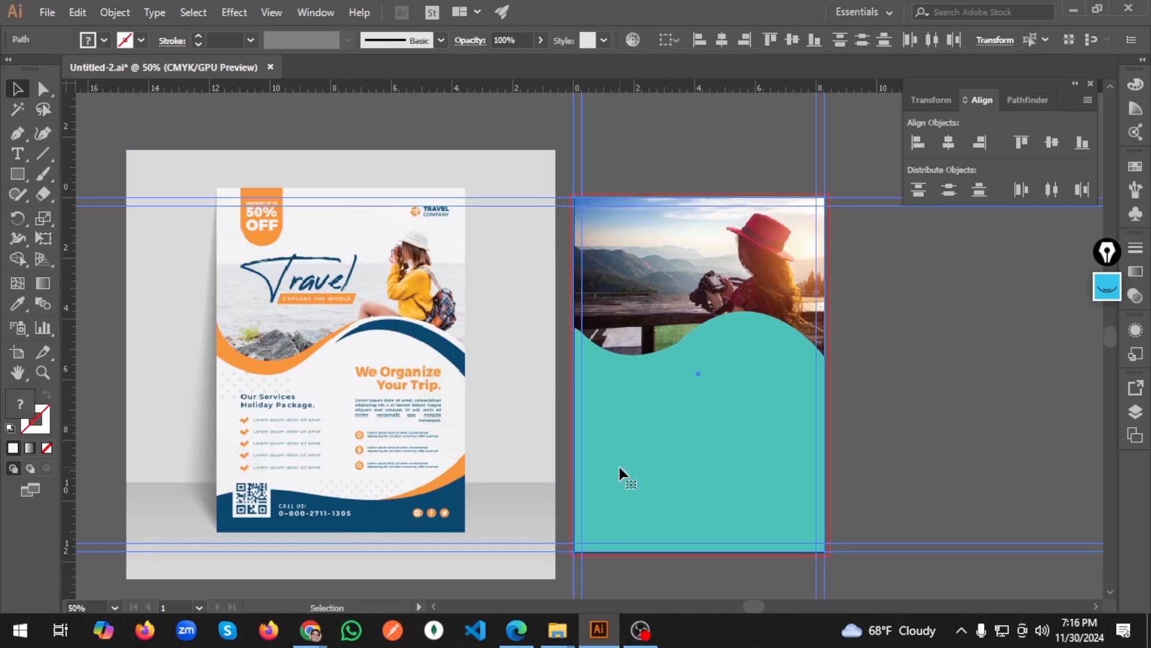
{"action": "left_click", "coordinate": [857, 365]}
{"action": "scroll", "coordinate": [843, 372], "scroll_direction": "down", "scroll_amount": 3}
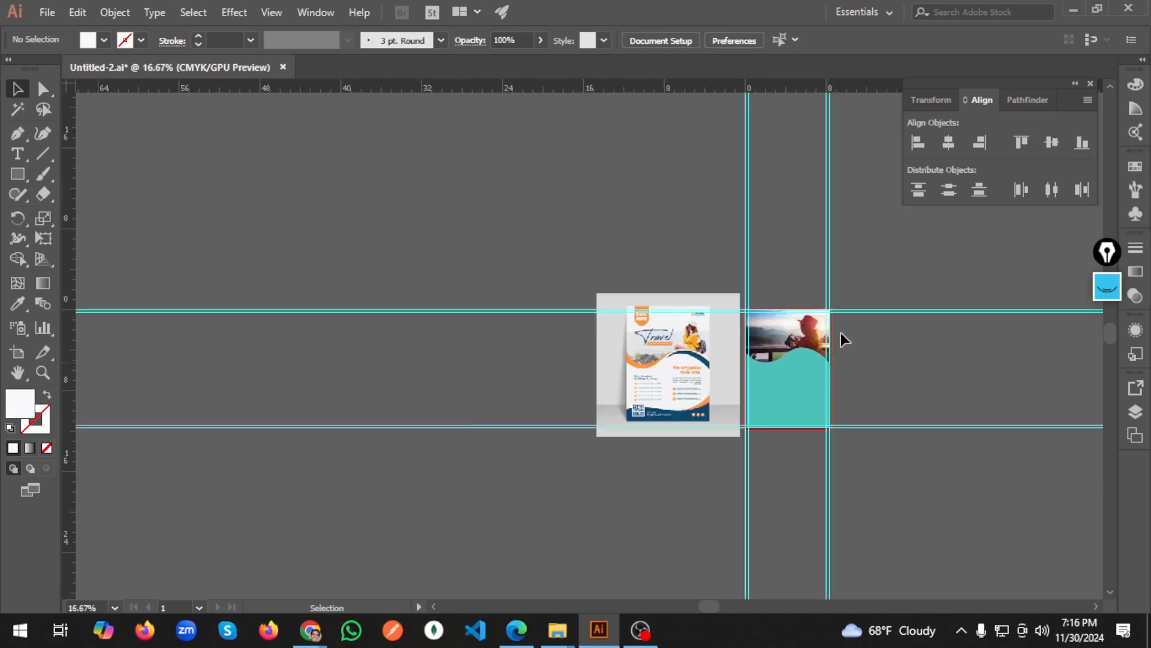
{"action": "left_click_drag", "start_coordinate": [709, 217], "coordinate": [641, 218]}
{"action": "key", "text": "ctrl+2"}
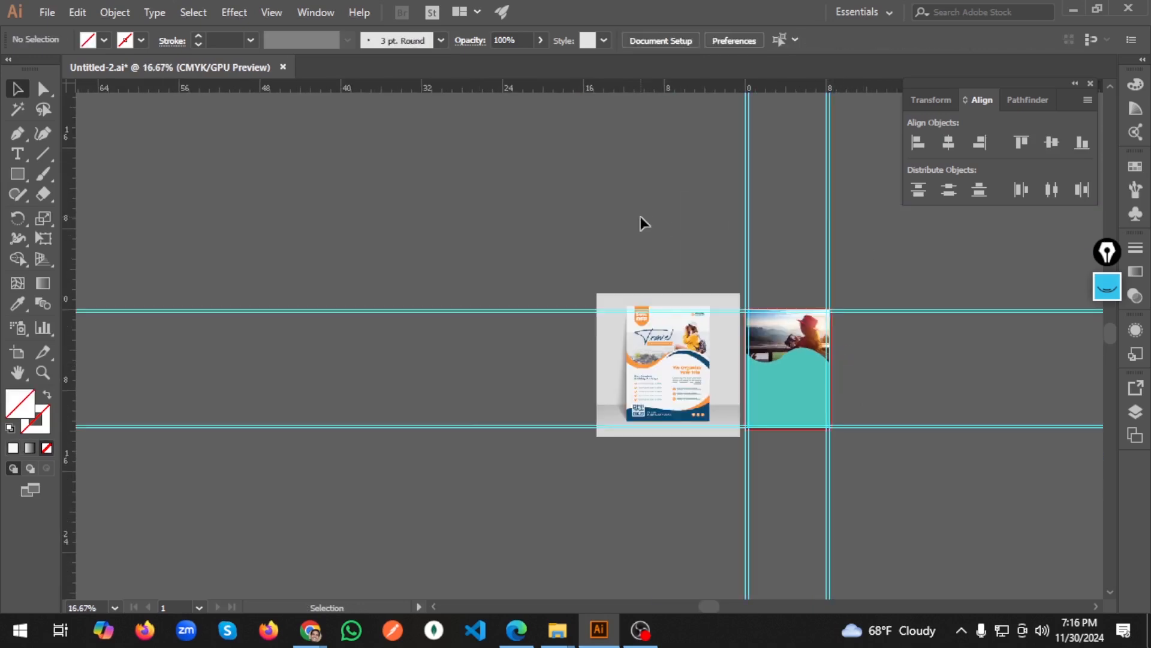
{"action": "left_click_drag", "start_coordinate": [542, 245], "coordinate": [476, 482]}
{"action": "key", "text": "ctrl+2"}
Step: Change the teal background rectangle's fill to light grey EFEFEF and save the document
{"action": "scroll", "coordinate": [786, 374], "scroll_direction": "up", "scroll_amount": 4}
{"action": "scroll", "coordinate": [766, 375], "scroll_direction": "right", "scroll_amount": 2}
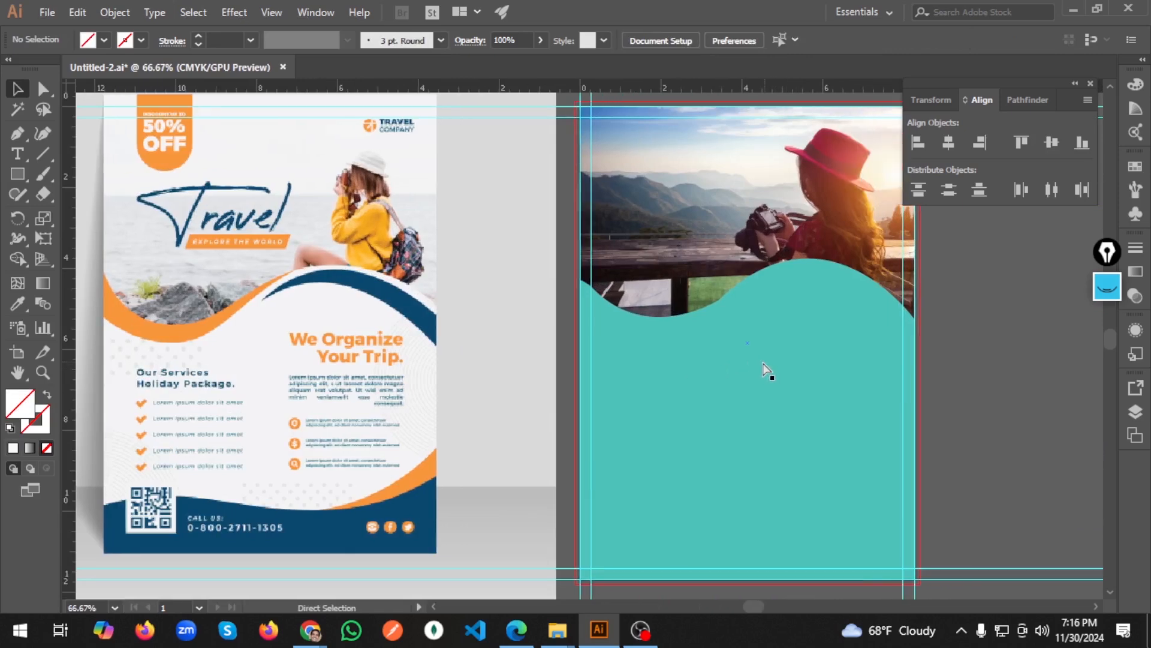
{"action": "left_click", "coordinate": [719, 351]}
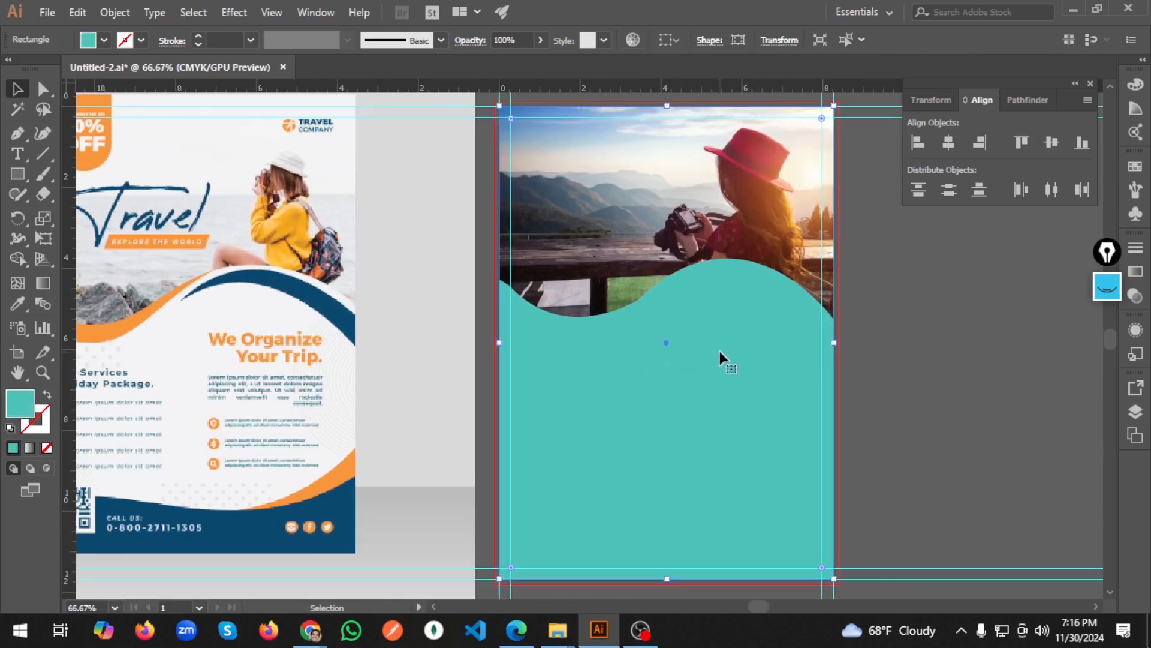
{"action": "double_click", "coordinate": [21, 410]}
{"action": "mouse_move", "coordinate": [473, 218]}
{"action": "left_mouse_down"}
{"action": "mouse_move", "coordinate": [441, 234]}
{"action": "mouse_move", "coordinate": [345, 198]}
{"action": "mouse_move", "coordinate": [379, 225]}
{"action": "mouse_move", "coordinate": [345, 228]}
{"action": "mouse_move", "coordinate": [335, 210]}
{"action": "left_mouse_up"}
{"action": "left_click", "coordinate": [758, 199]}
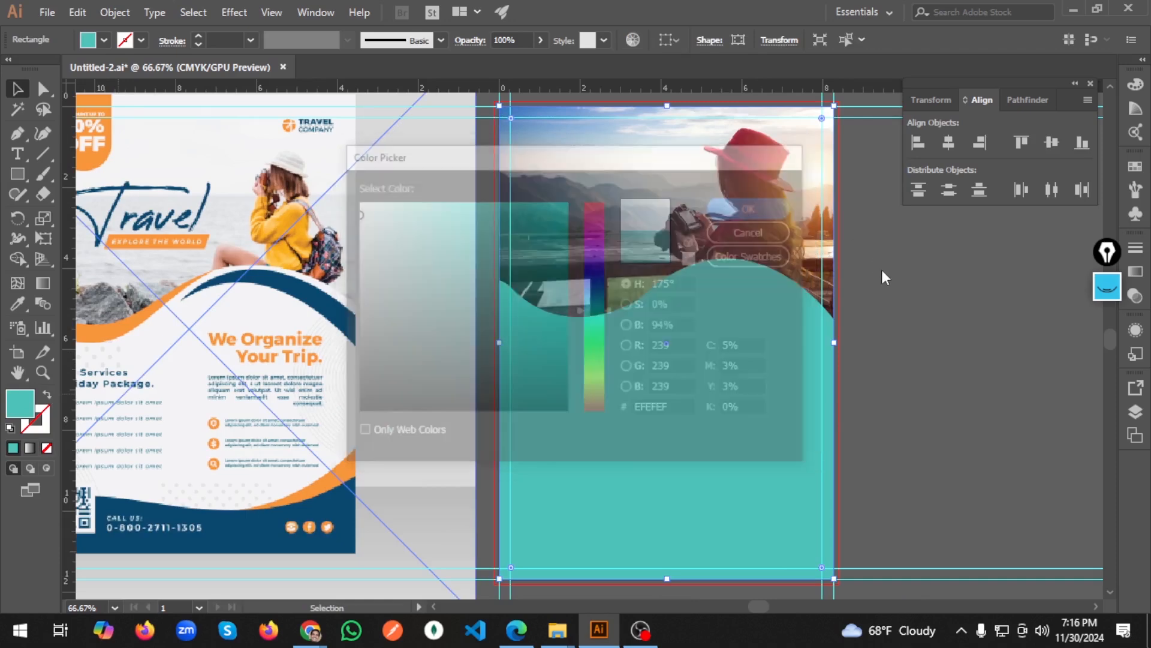
{"action": "scroll", "coordinate": [854, 278], "scroll_direction": "down", "scroll_amount": 1}
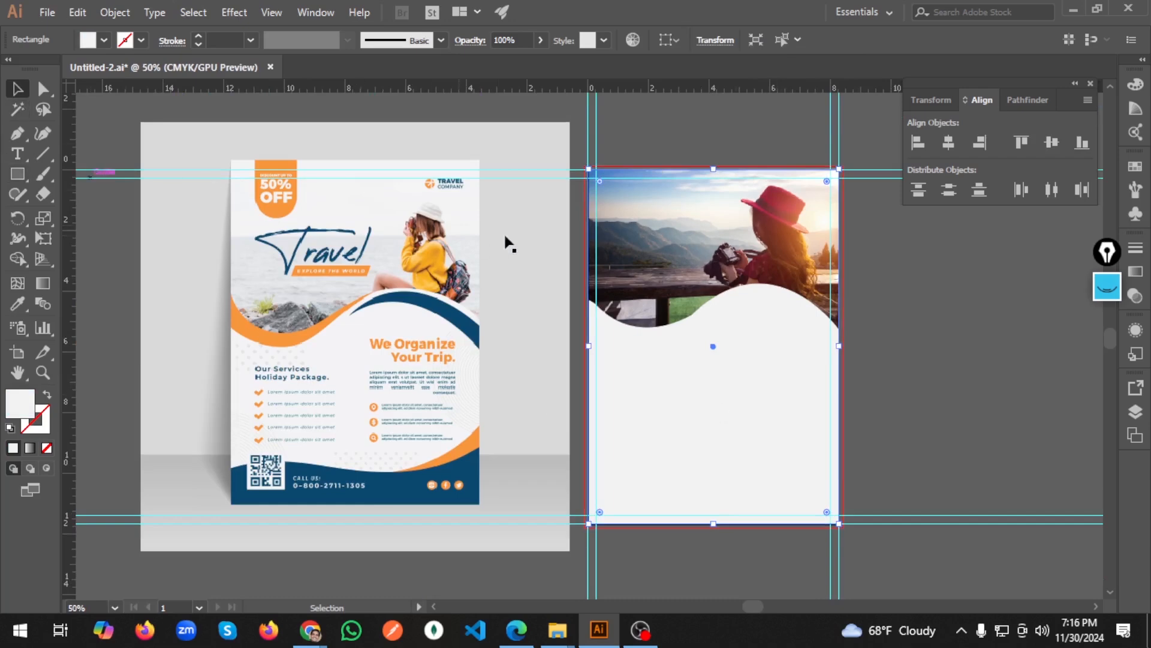
{"action": "key", "text": "ctrl"}
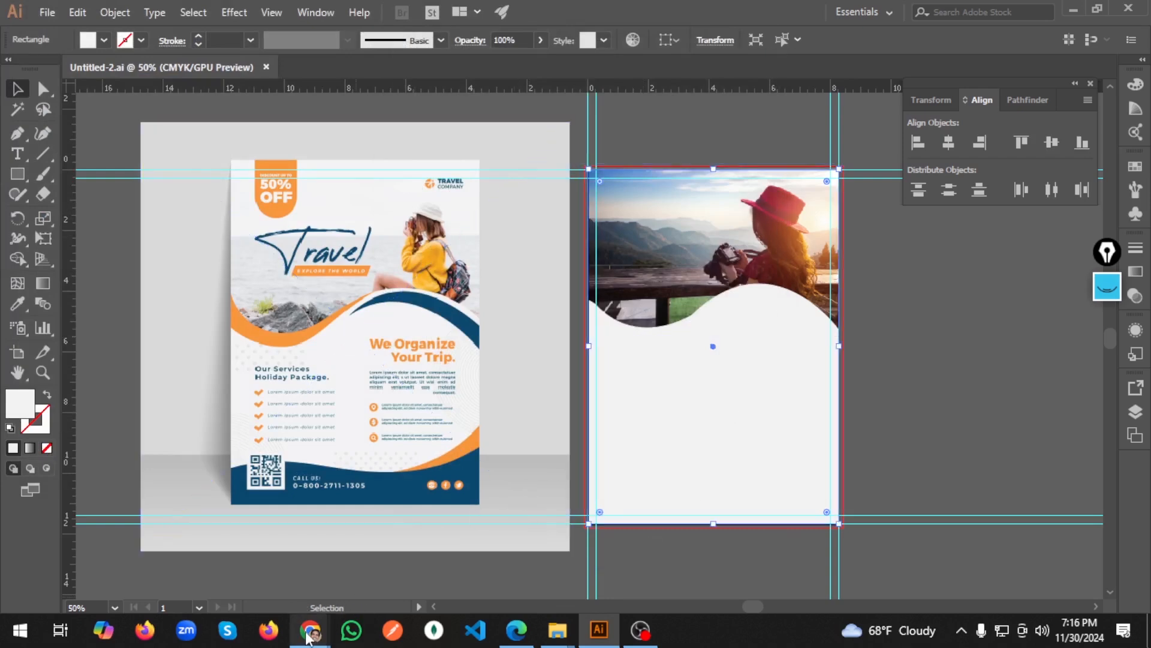
Step: Switch to Freepik in Chrome, close the photo preview and search for "shape", browsing the results for wavy designs
{"action": "mouse_move", "coordinate": [311, 630]}
{"action": "left_click", "coordinate": [253, 598]}
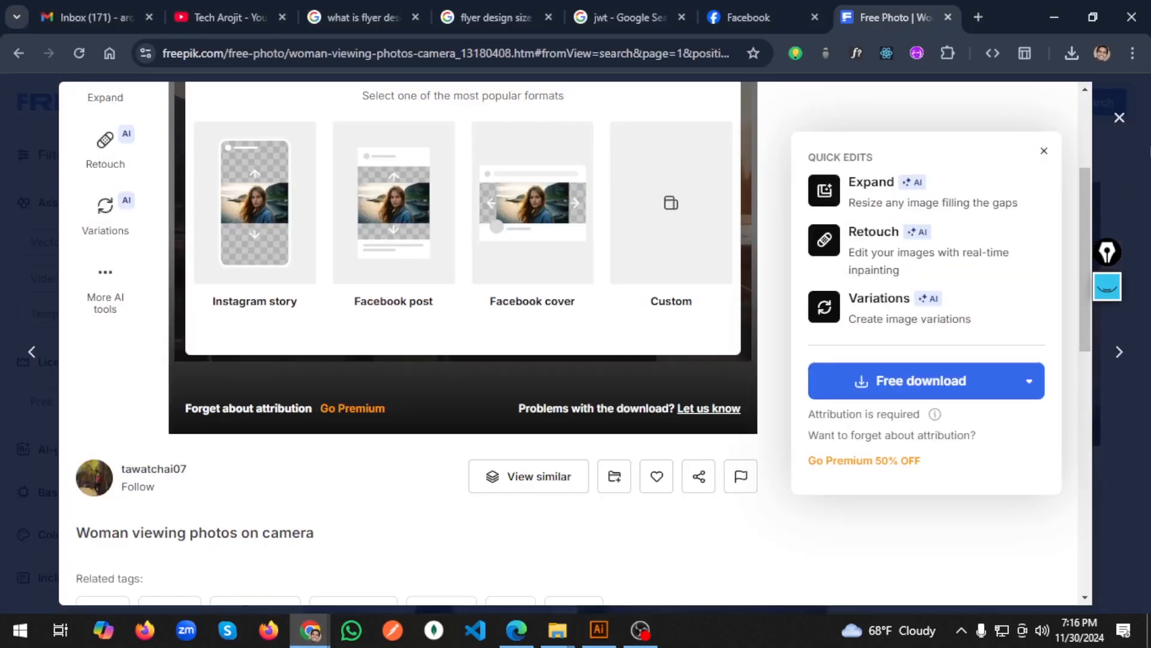
{"action": "left_click", "coordinate": [1121, 118]}
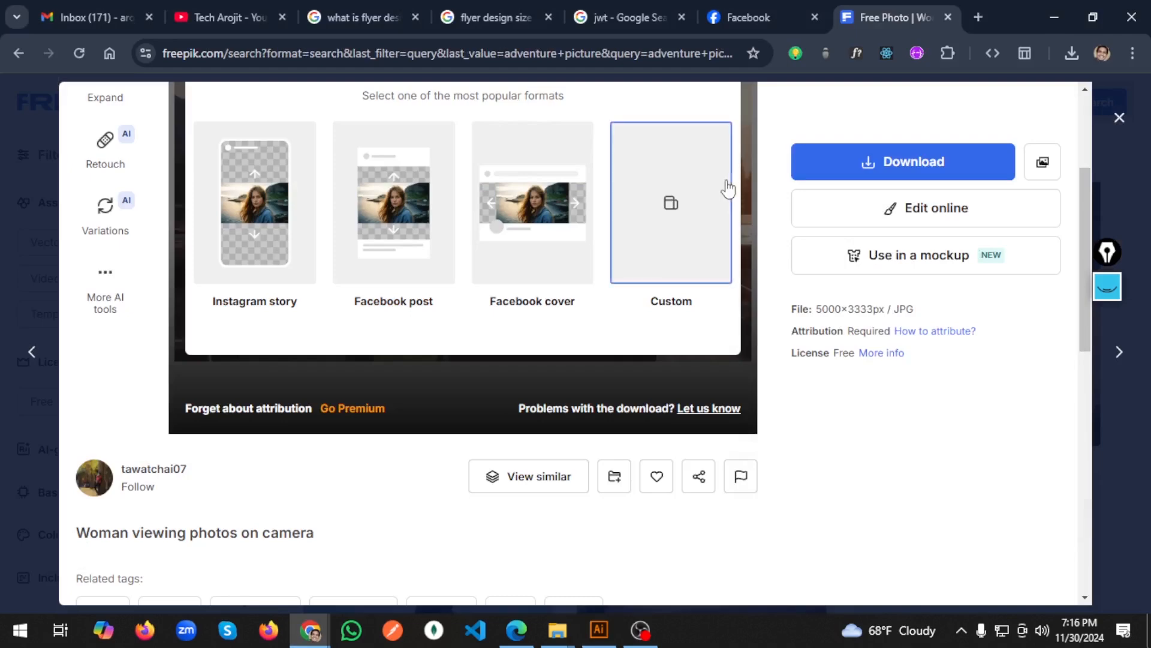
{"action": "scroll", "coordinate": [621, 194], "scroll_direction": "up", "scroll_amount": 2}
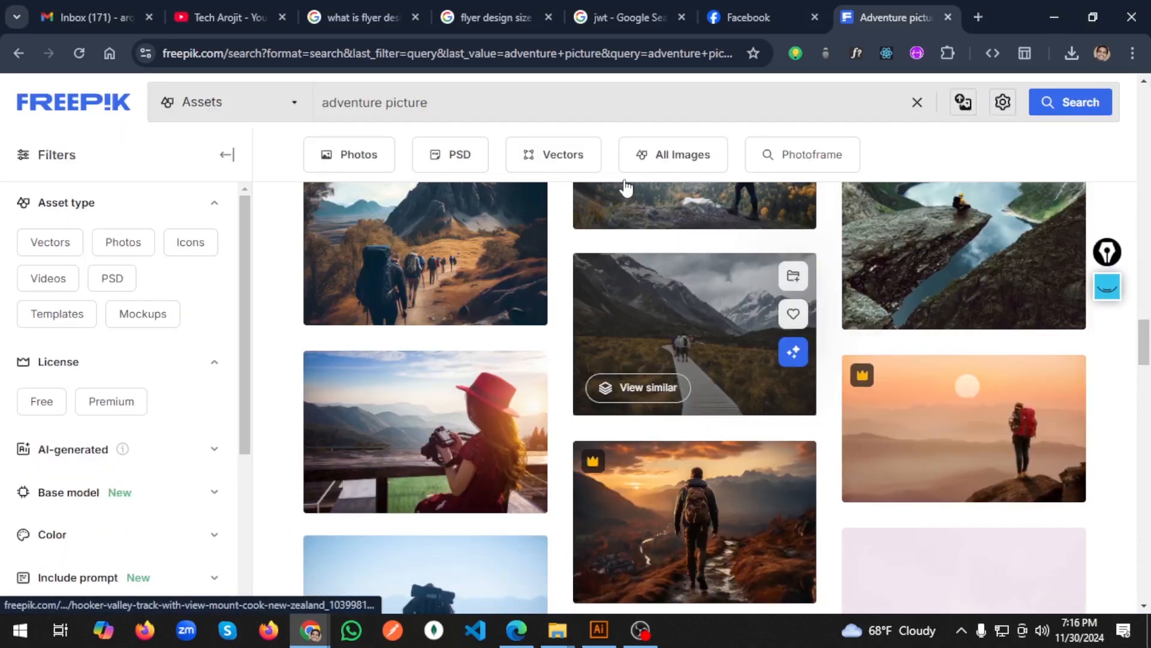
{"action": "left_click", "coordinate": [915, 104]}
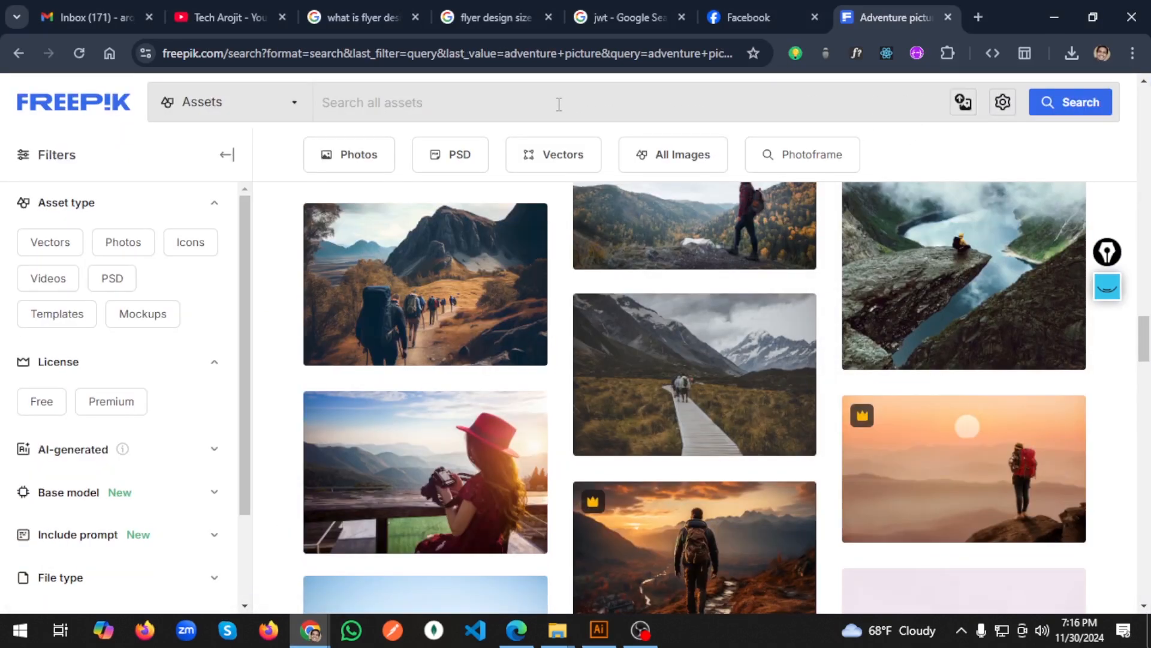
{"action": "type", "text": "shape"}
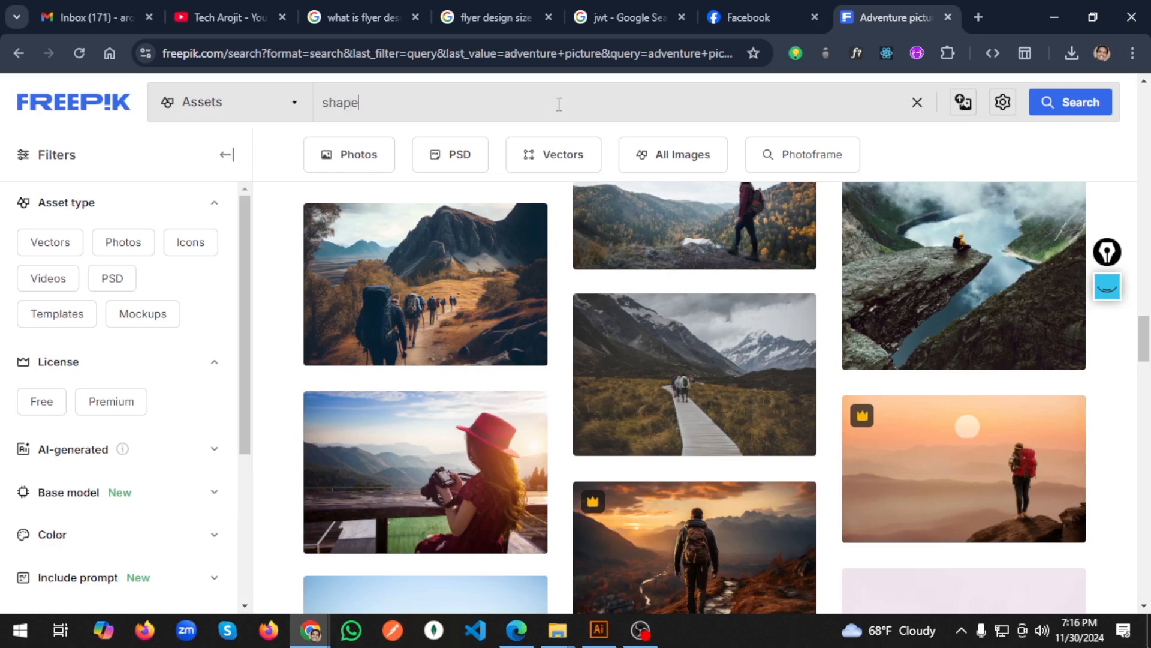
{"action": "key", "text": "Return"}
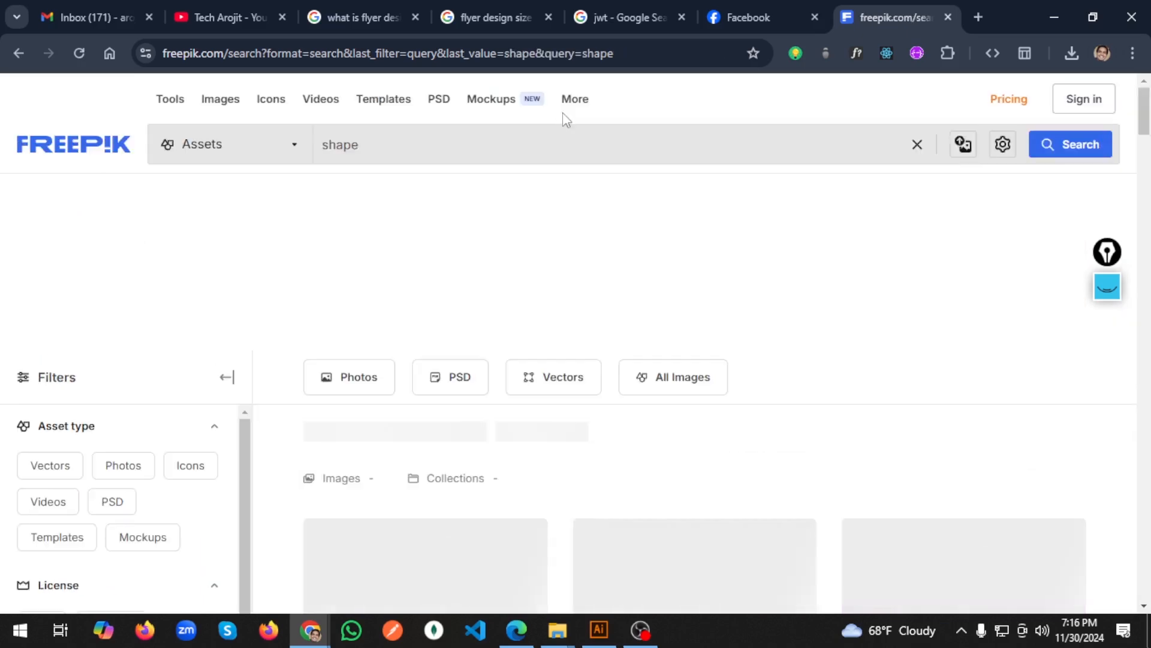
{"action": "scroll", "coordinate": [675, 172], "scroll_direction": "down", "scroll_amount": 6}
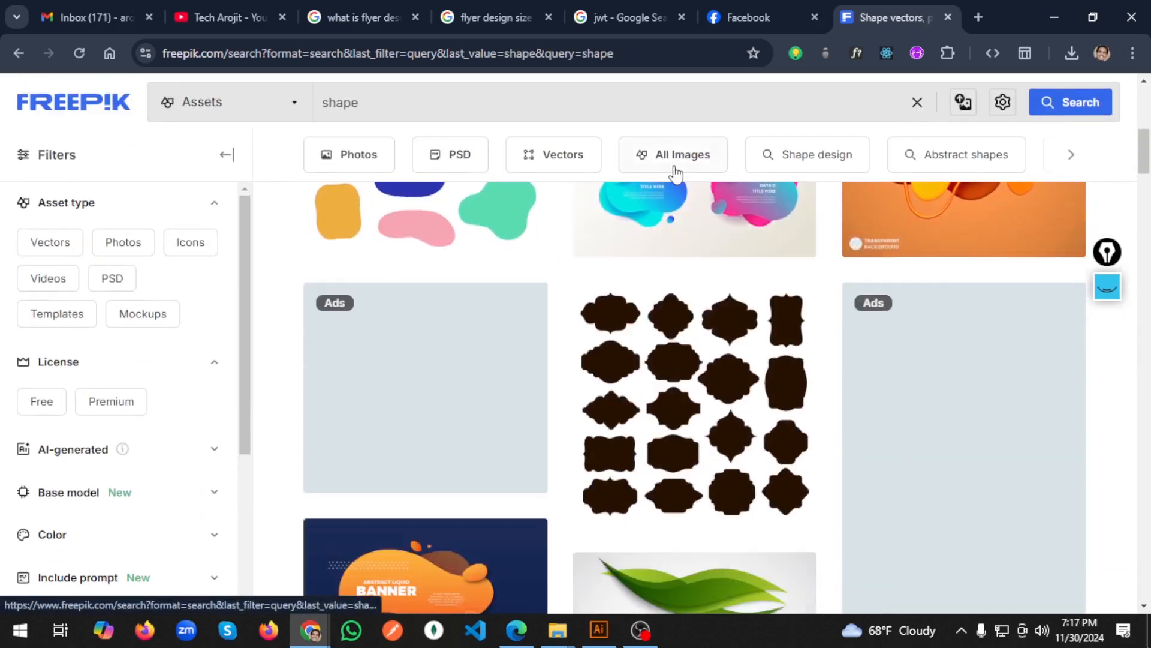
{"action": "scroll", "coordinate": [671, 176], "scroll_direction": "down", "scroll_amount": 5}
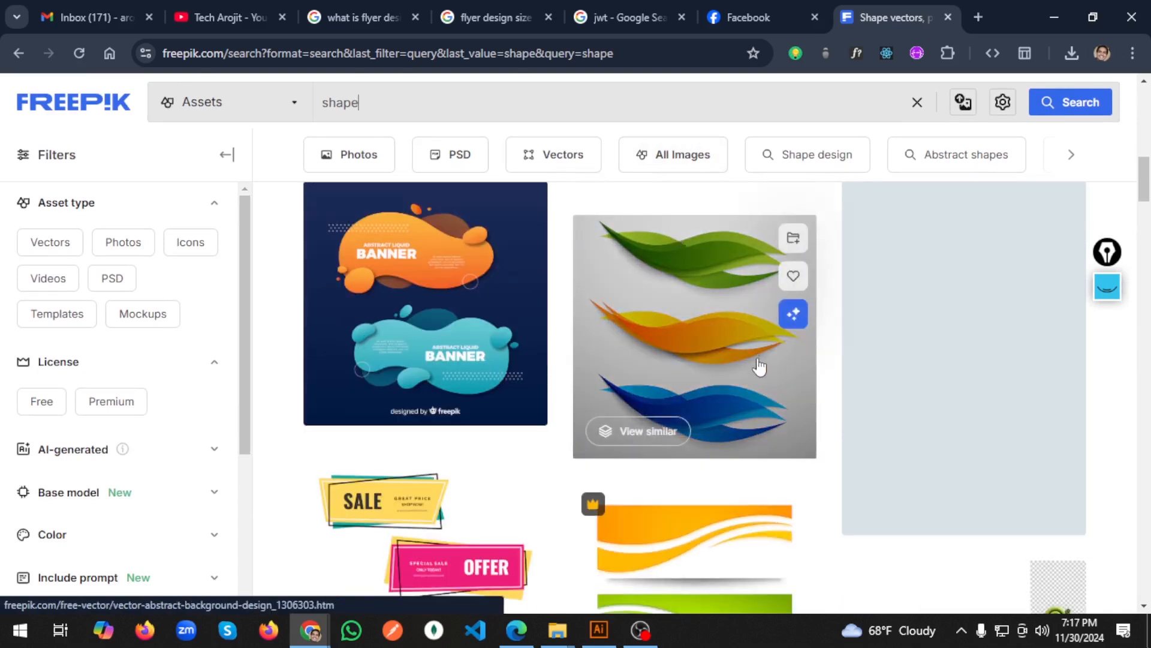
Step: Download the free abstract background vector with green, orange and blue waves in EPS format, and return to the search results
{"action": "left_click", "coordinate": [734, 348]}
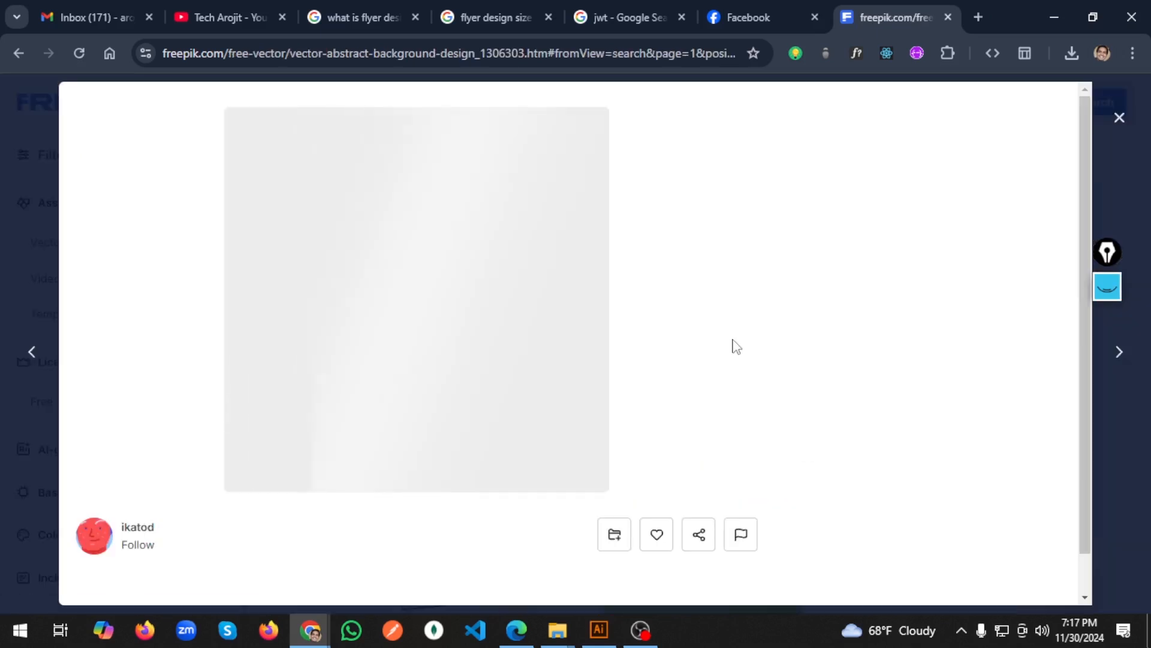
{"action": "scroll", "coordinate": [722, 336], "scroll_direction": "down", "scroll_amount": 4}
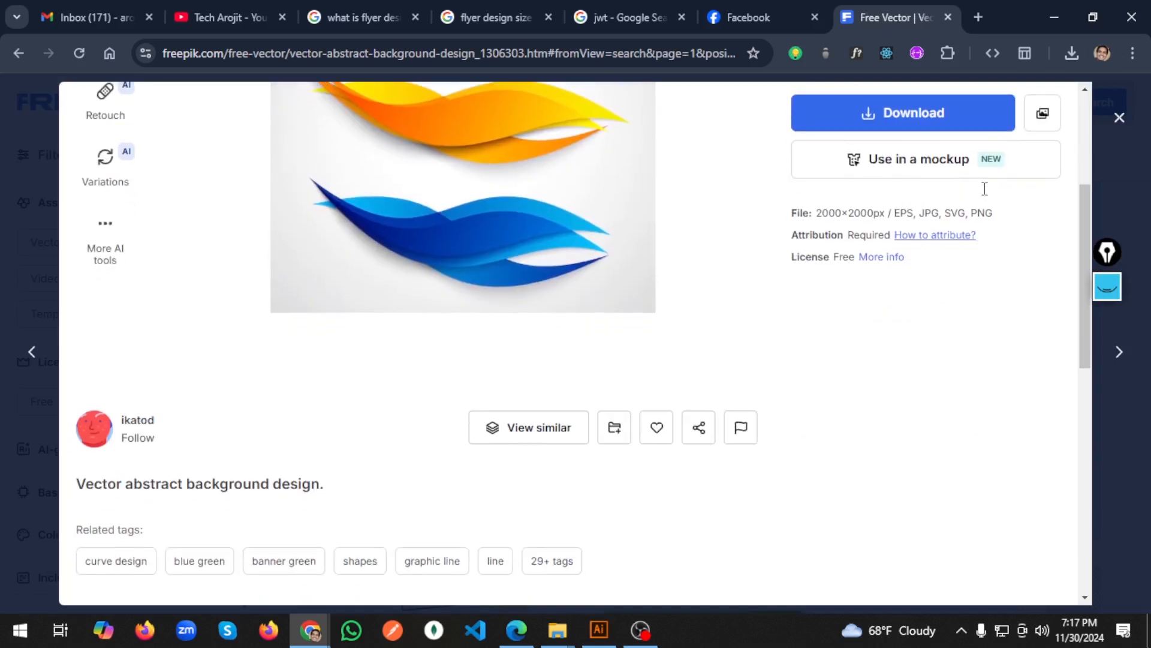
{"action": "left_click", "coordinate": [1008, 127]}
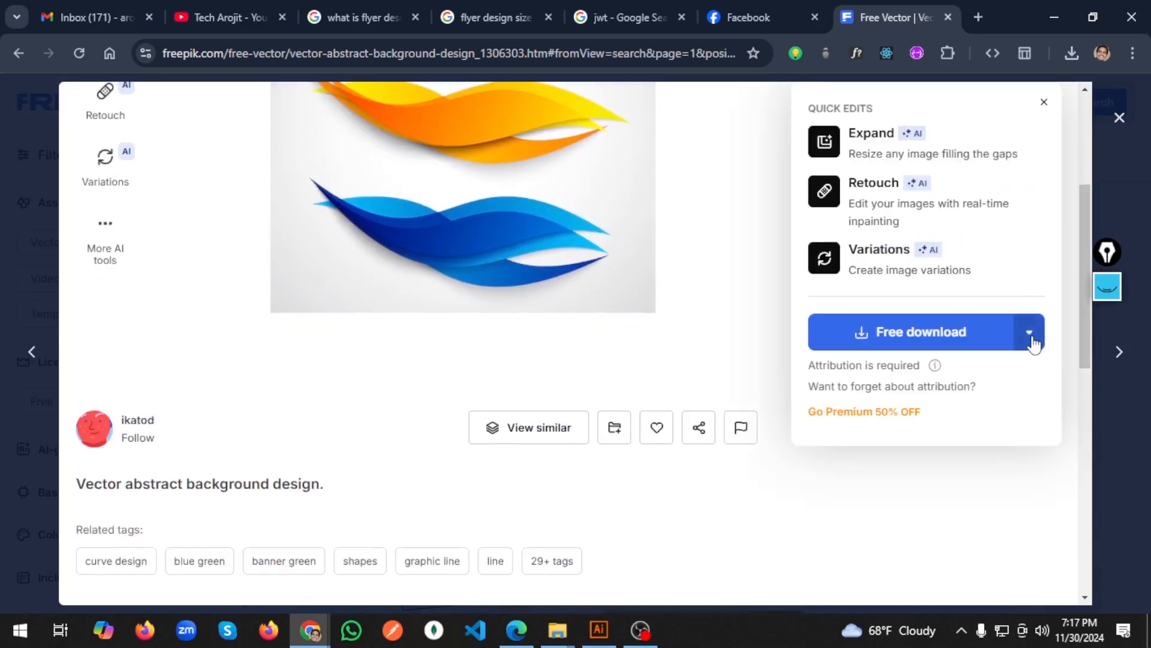
{"action": "left_click", "coordinate": [1030, 335]}
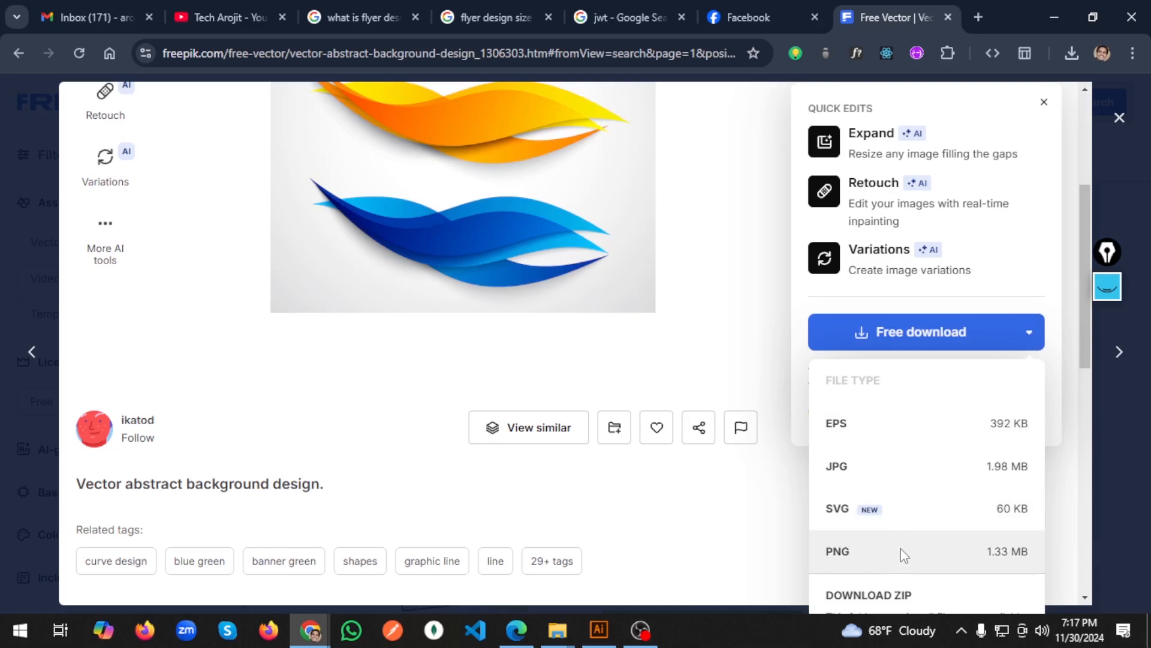
{"action": "left_click", "coordinate": [890, 439]}
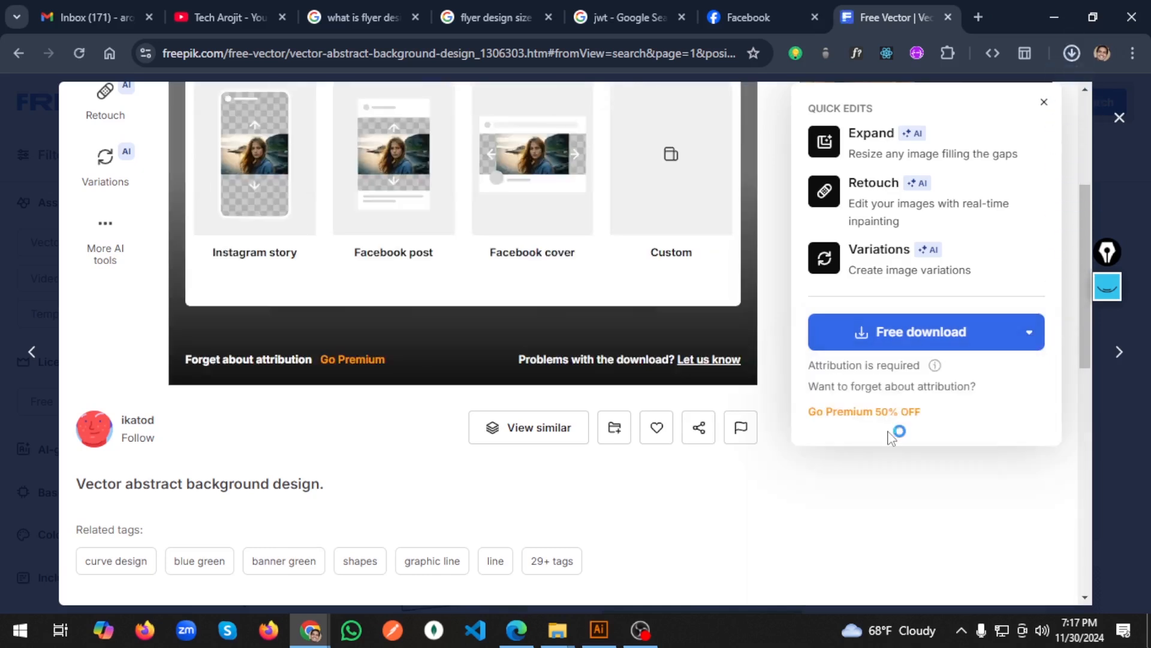
{"action": "scroll", "coordinate": [631, 394], "scroll_direction": "up", "scroll_amount": 5}
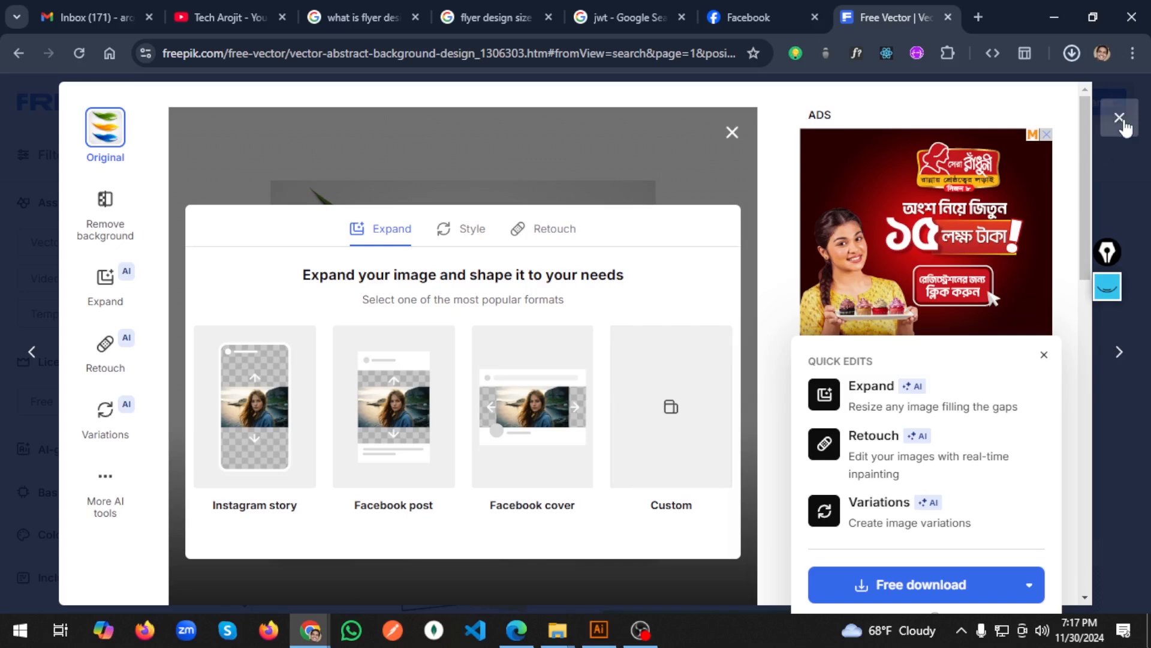
{"action": "left_click", "coordinate": [1124, 123]}
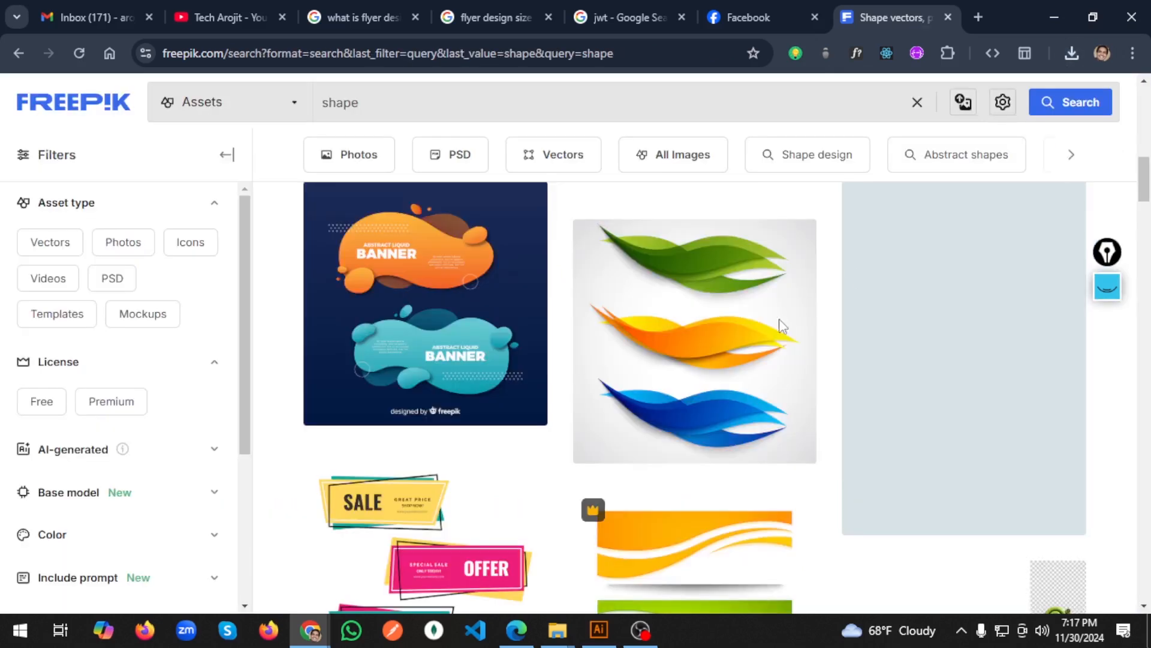
Step: Browse the shape search results for more banner, ribbon and wave vectors suited to the flyer
{"action": "scroll", "coordinate": [783, 327], "scroll_direction": "down", "scroll_amount": 4}
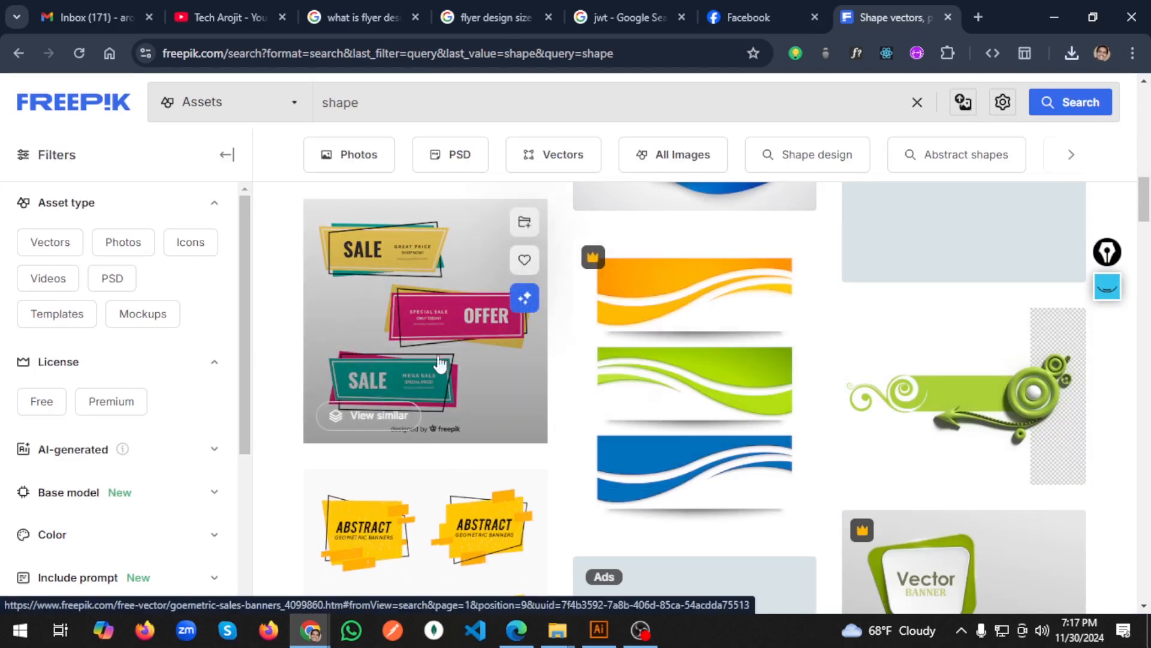
{"action": "scroll", "coordinate": [631, 423], "scroll_direction": "down", "scroll_amount": 5}
{"action": "scroll", "coordinate": [610, 419], "scroll_direction": "down", "scroll_amount": 3}
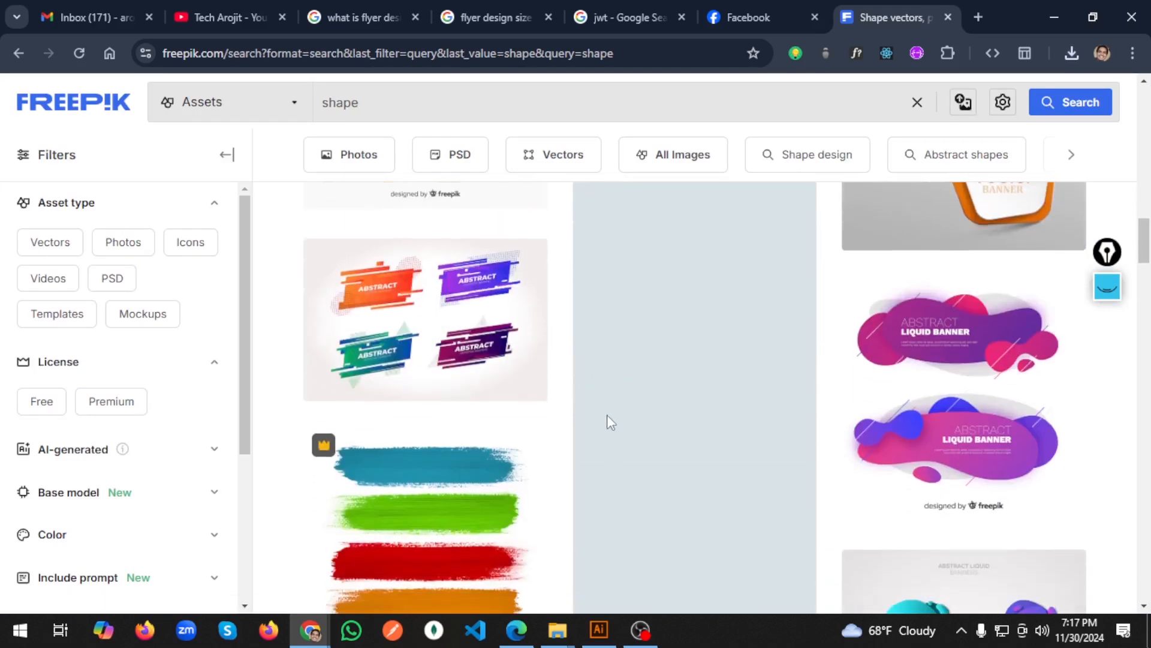
{"action": "scroll", "coordinate": [606, 423], "scroll_direction": "down", "scroll_amount": 4}
{"action": "scroll", "coordinate": [605, 424], "scroll_direction": "down", "scroll_amount": 3}
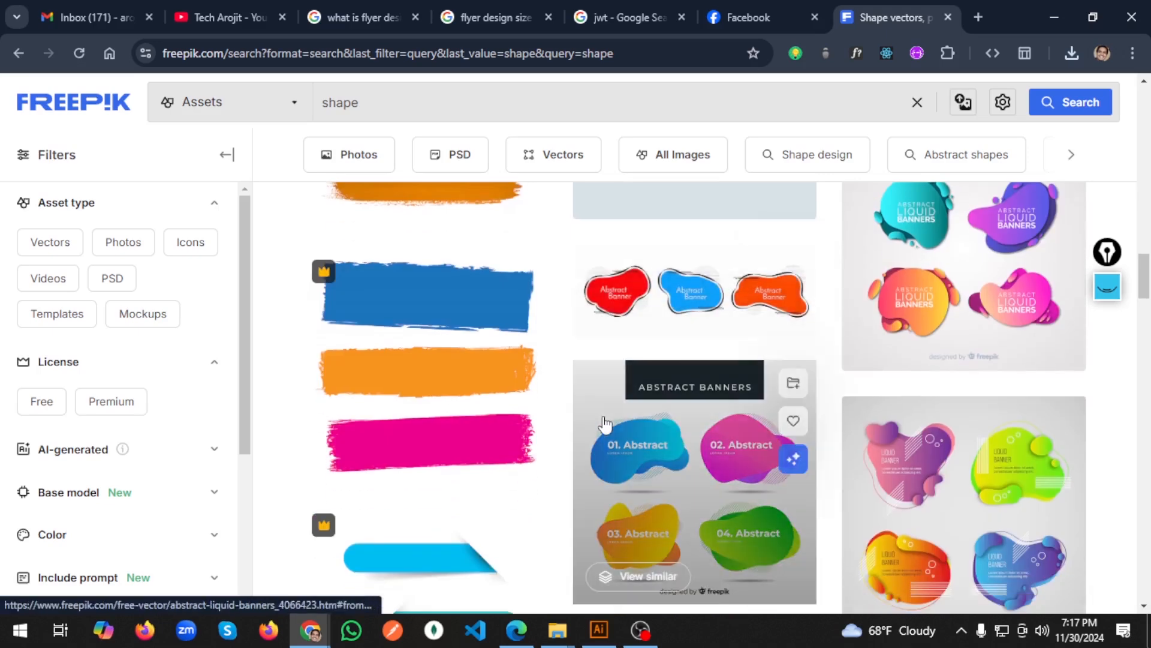
{"action": "scroll", "coordinate": [604, 424], "scroll_direction": "down", "scroll_amount": 8}
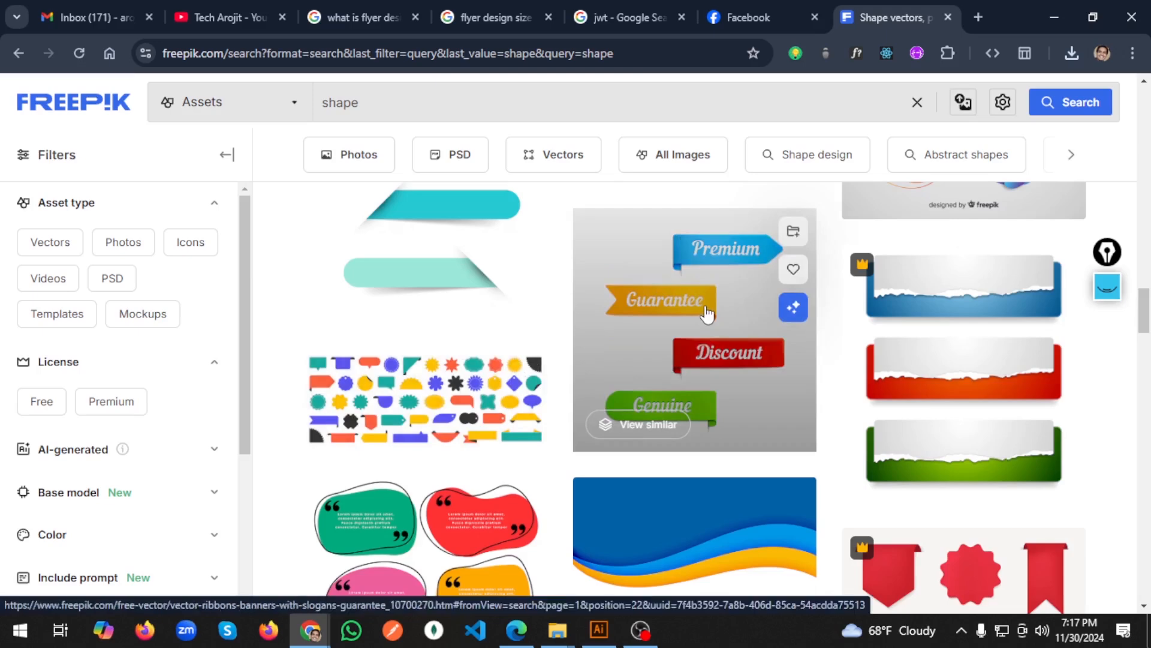
{"action": "scroll", "coordinate": [706, 315], "scroll_direction": "down", "scroll_amount": 4}
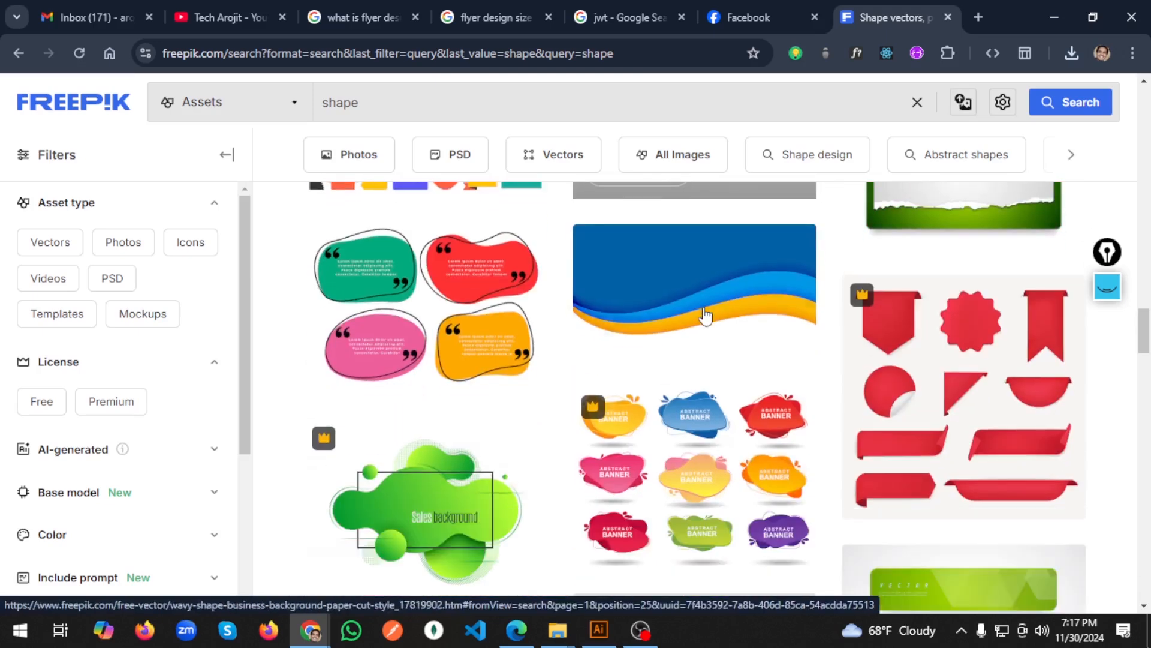
{"action": "scroll", "coordinate": [705, 315], "scroll_direction": "up", "scroll_amount": 1}
{"action": "scroll", "coordinate": [705, 314], "scroll_direction": "up", "scroll_amount": 2}
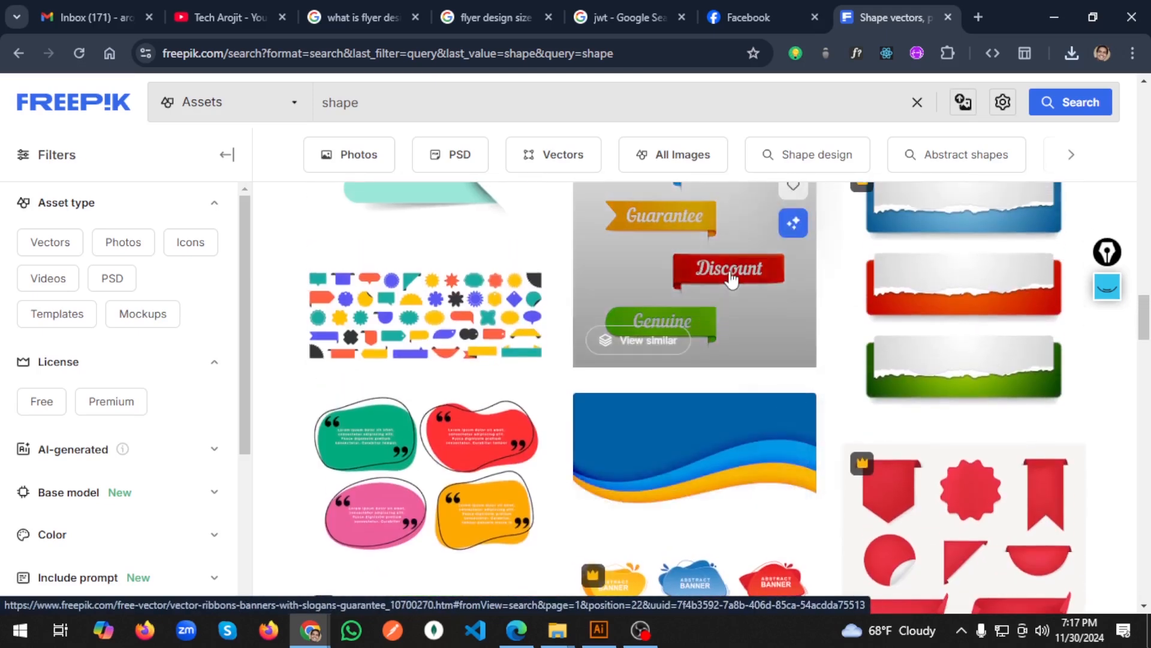
{"action": "scroll", "coordinate": [726, 327], "scroll_direction": "up", "scroll_amount": 3}
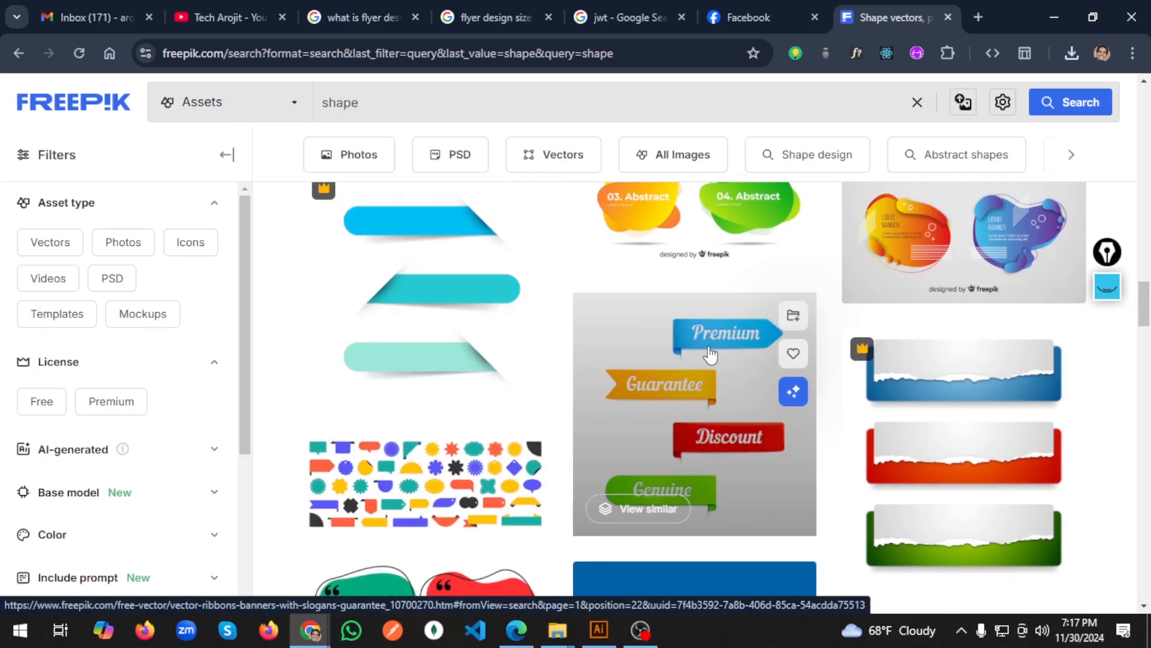
Step: Download the ribbon banners vector with Premium, Guarantee, Discount and Genuine slogans as EPS, and close its preview
{"action": "left_click", "coordinate": [710, 355]}
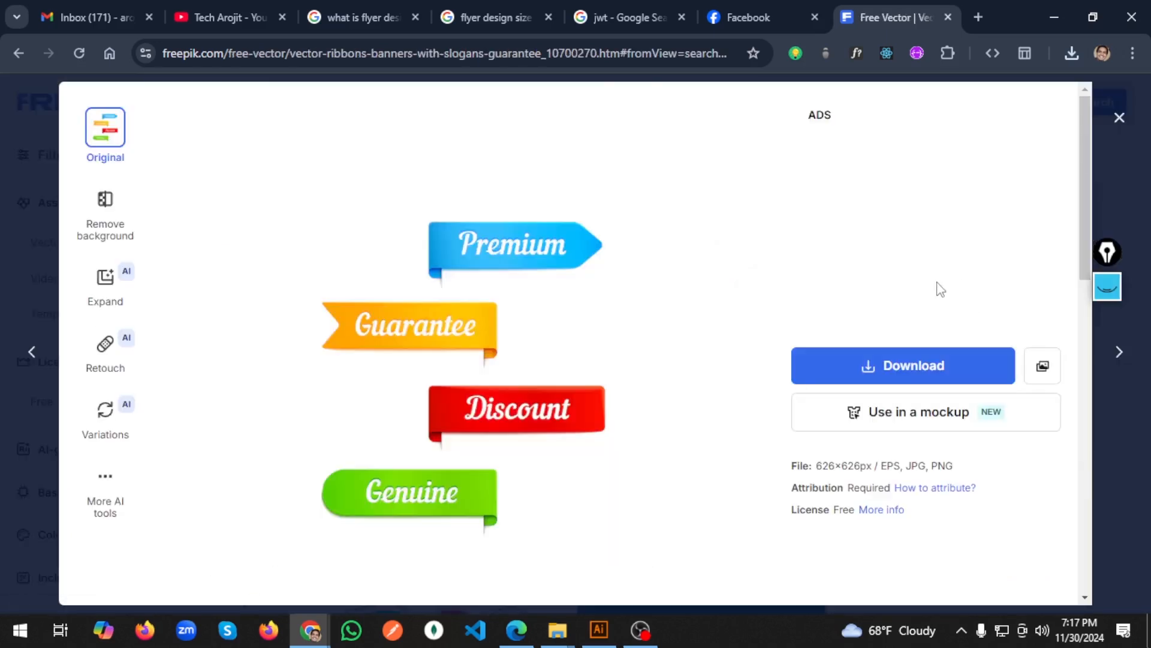
{"action": "scroll", "coordinate": [959, 276], "scroll_direction": "down", "scroll_amount": 4}
{"action": "left_click", "coordinate": [995, 126]}
{"action": "left_click", "coordinate": [1030, 334]}
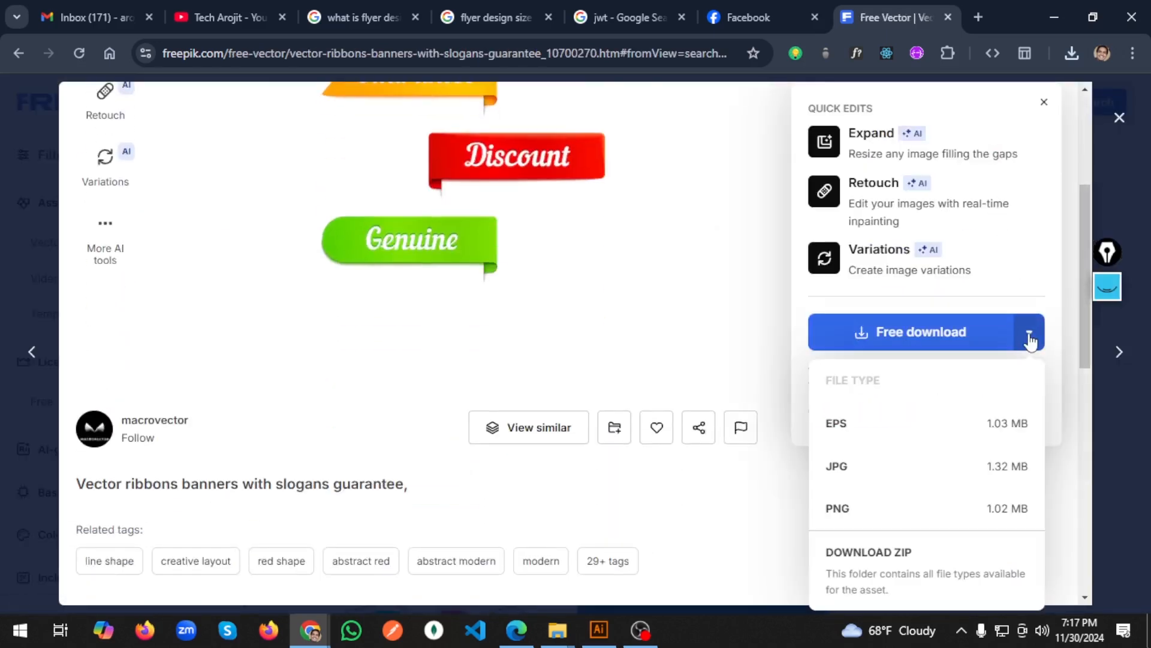
{"action": "left_click", "coordinate": [972, 433]}
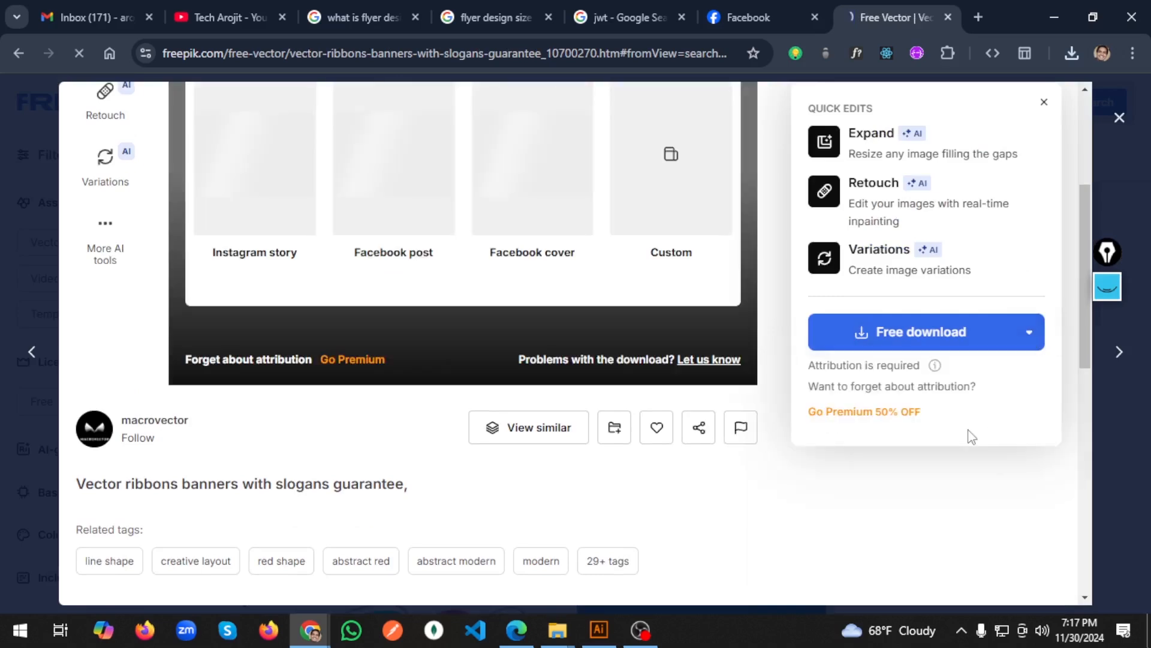
{"action": "left_click", "coordinate": [1119, 117]}
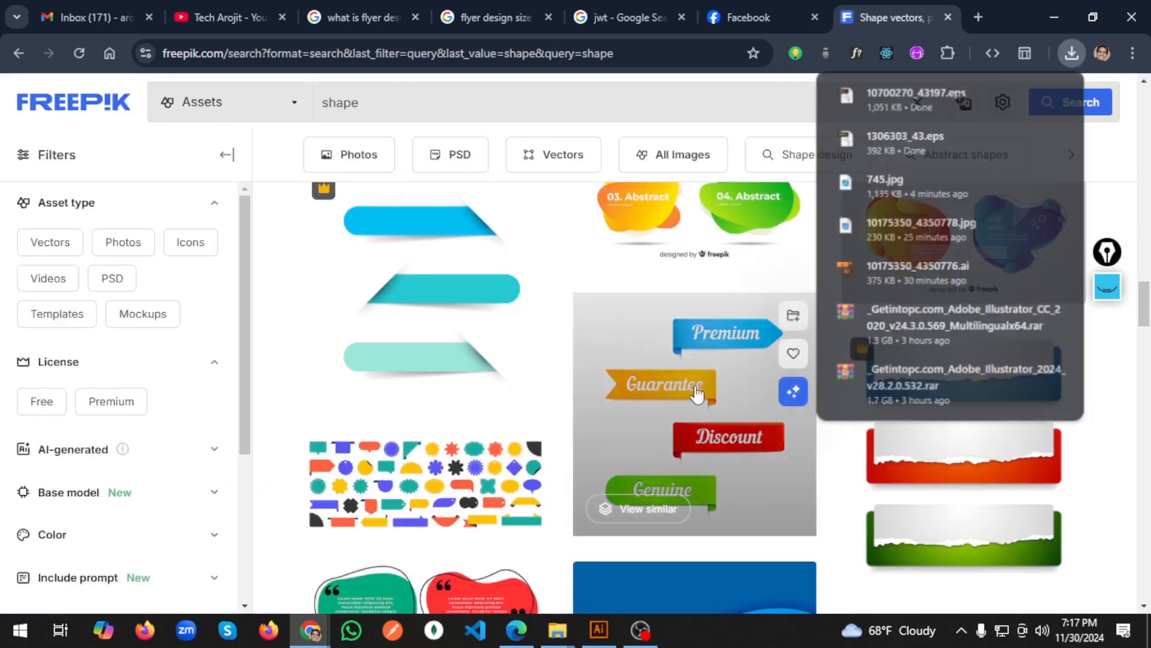
Step: Download the blue and orange wavy shape business background in paper cut style as EPS, and close its preview
{"action": "scroll", "coordinate": [699, 390], "scroll_direction": "down", "scroll_amount": 5}
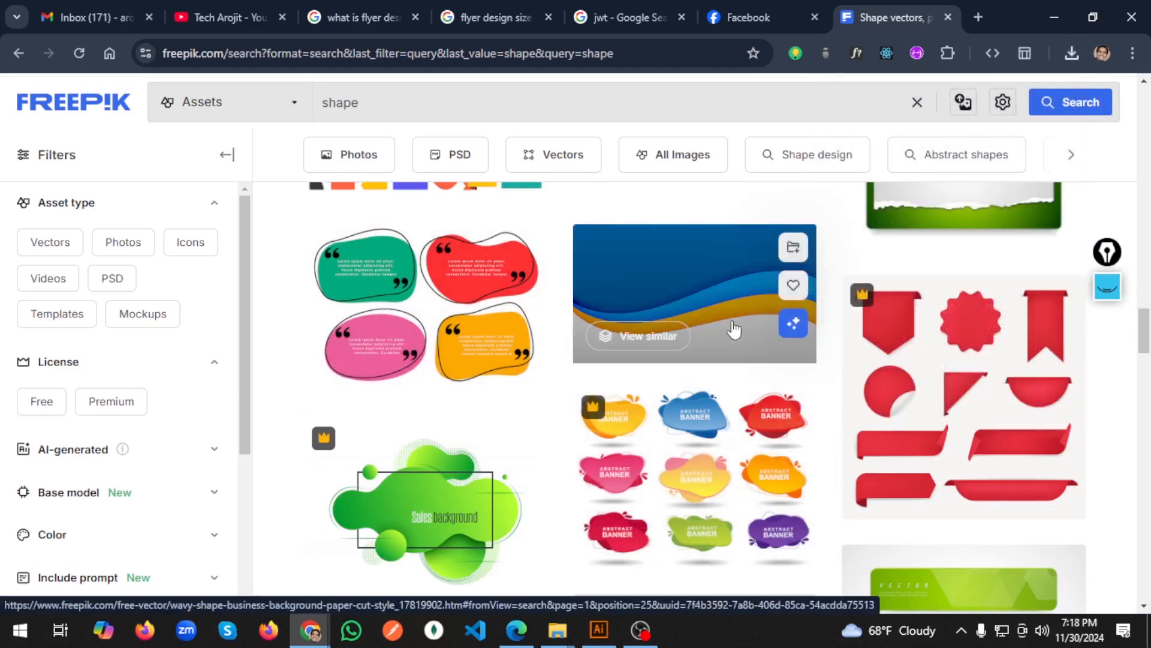
{"action": "left_click", "coordinate": [733, 329]}
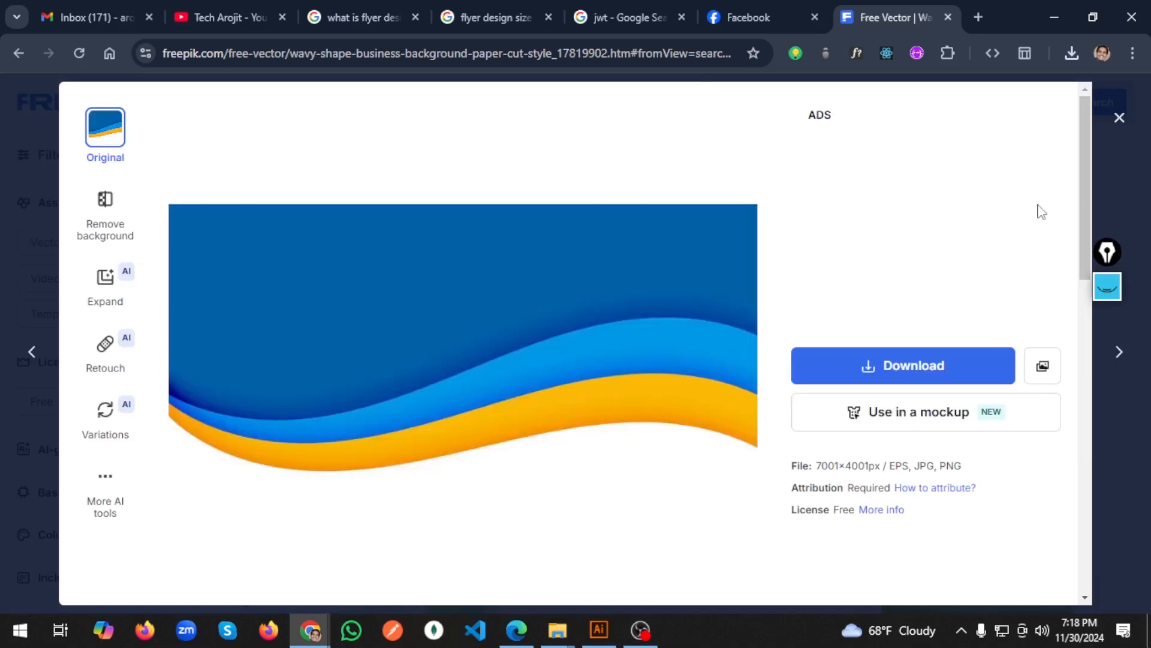
{"action": "scroll", "coordinate": [1038, 210], "scroll_direction": "down", "scroll_amount": 4}
{"action": "left_click", "coordinate": [1011, 128]}
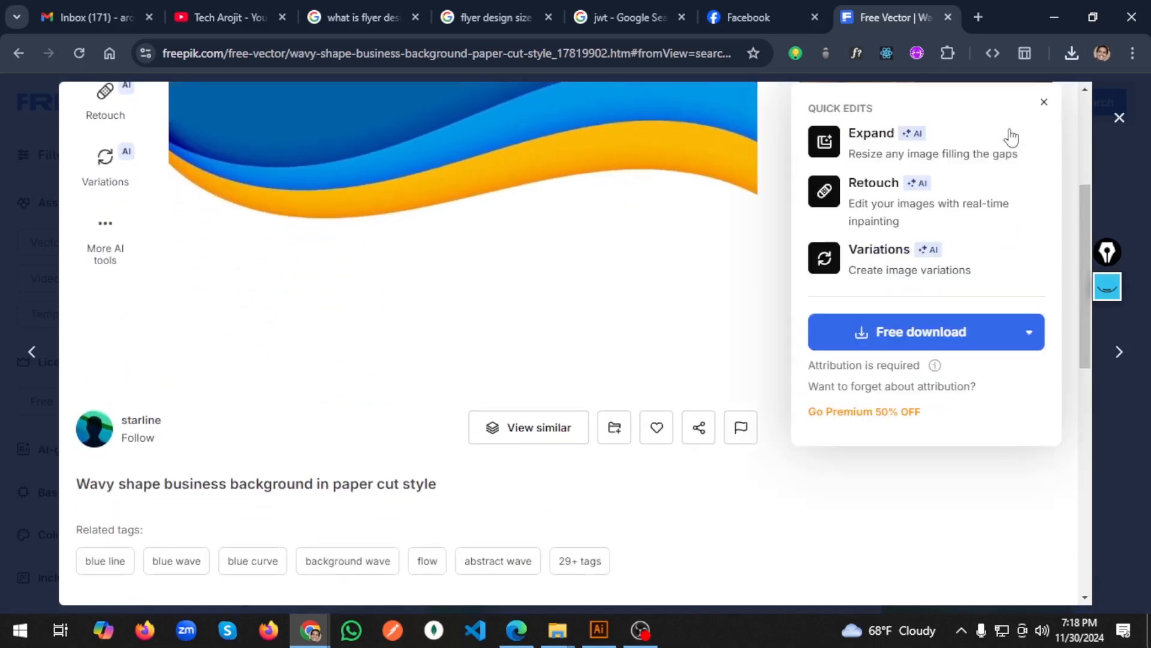
{"action": "left_click", "coordinate": [1029, 332]}
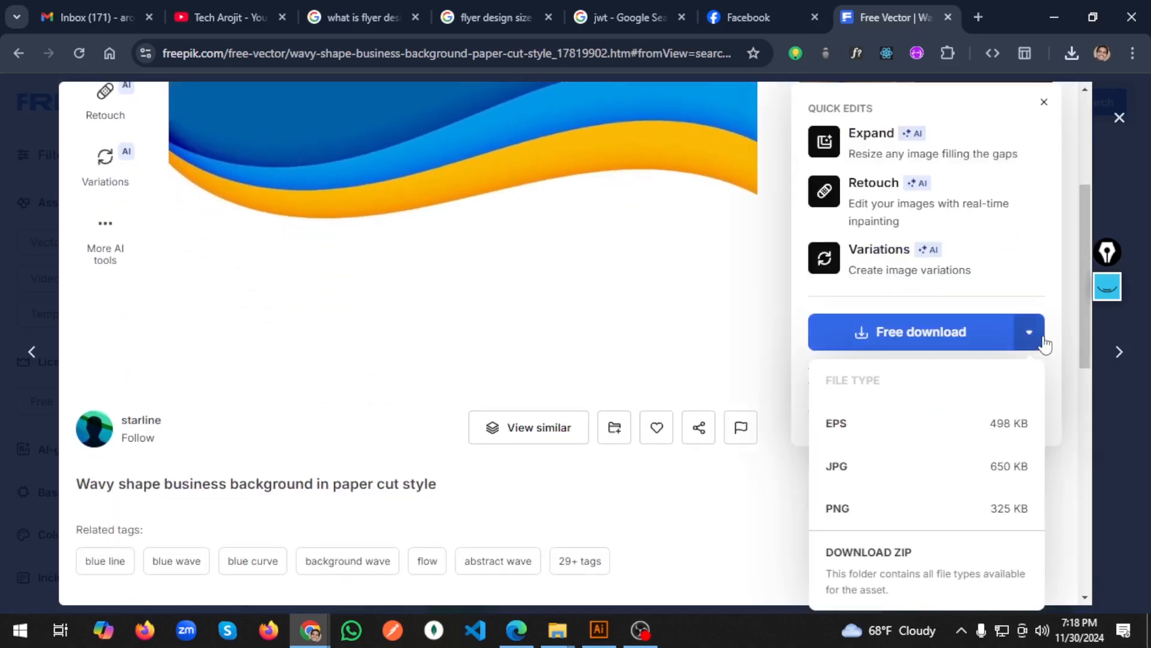
{"action": "left_click", "coordinate": [968, 429]}
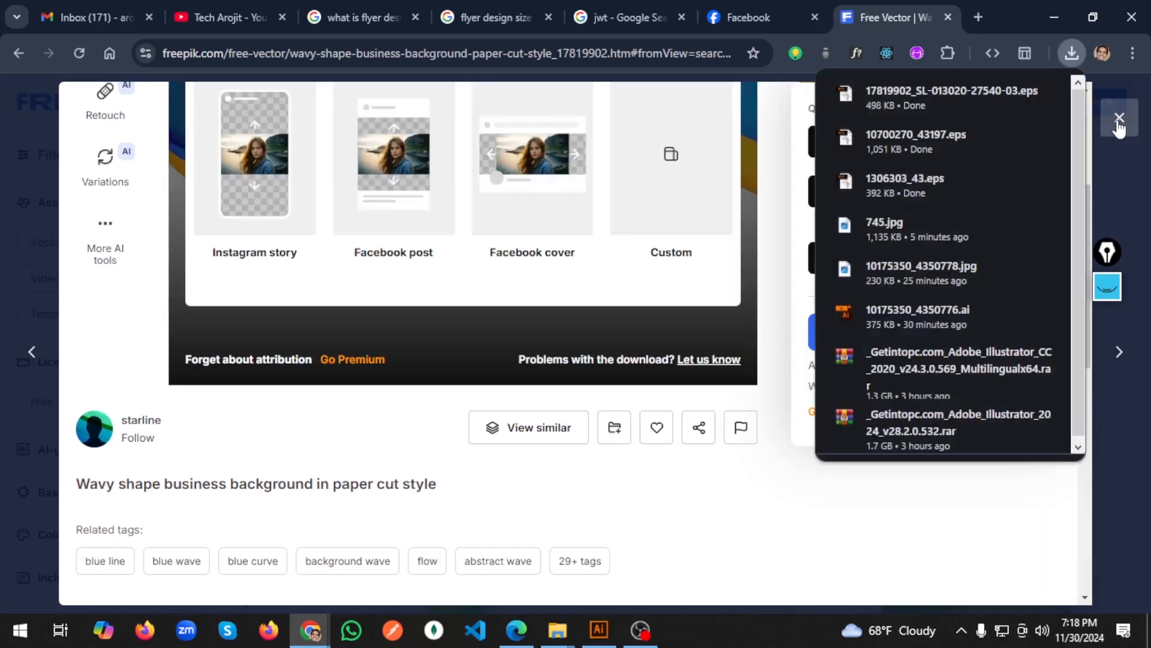
{"action": "left_click", "coordinate": [1119, 122]}
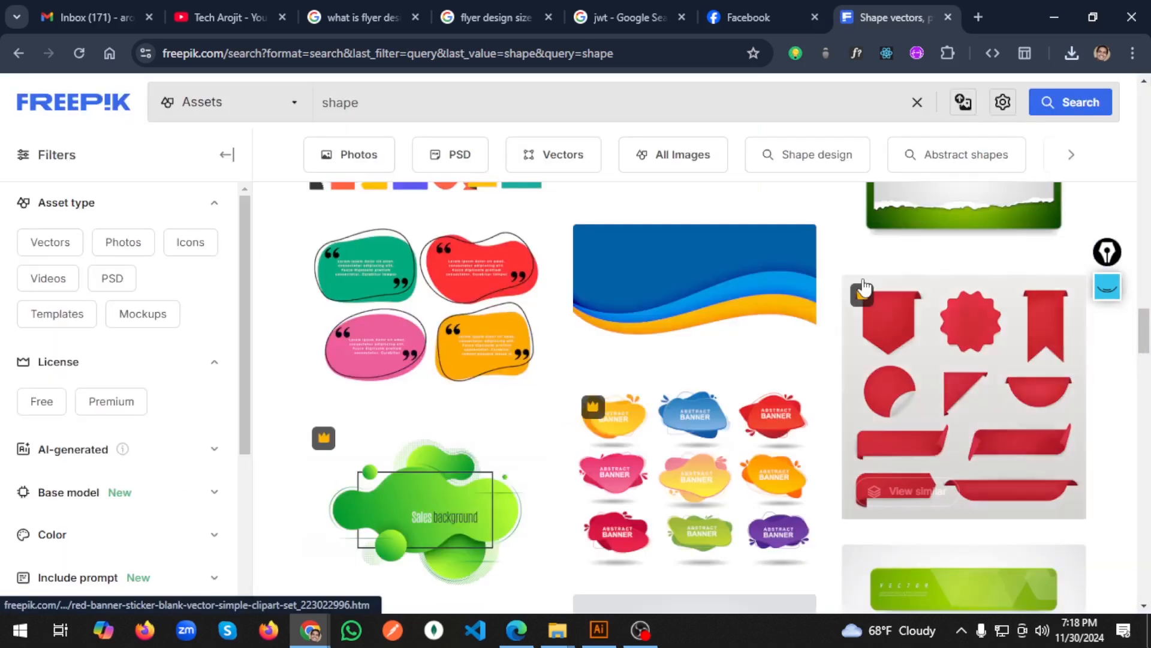
Step: Place the three newest EPS files from the Downloads folder into the Untitled-2.ai flyer document in Illustrator
{"action": "left_click", "coordinate": [594, 632]}
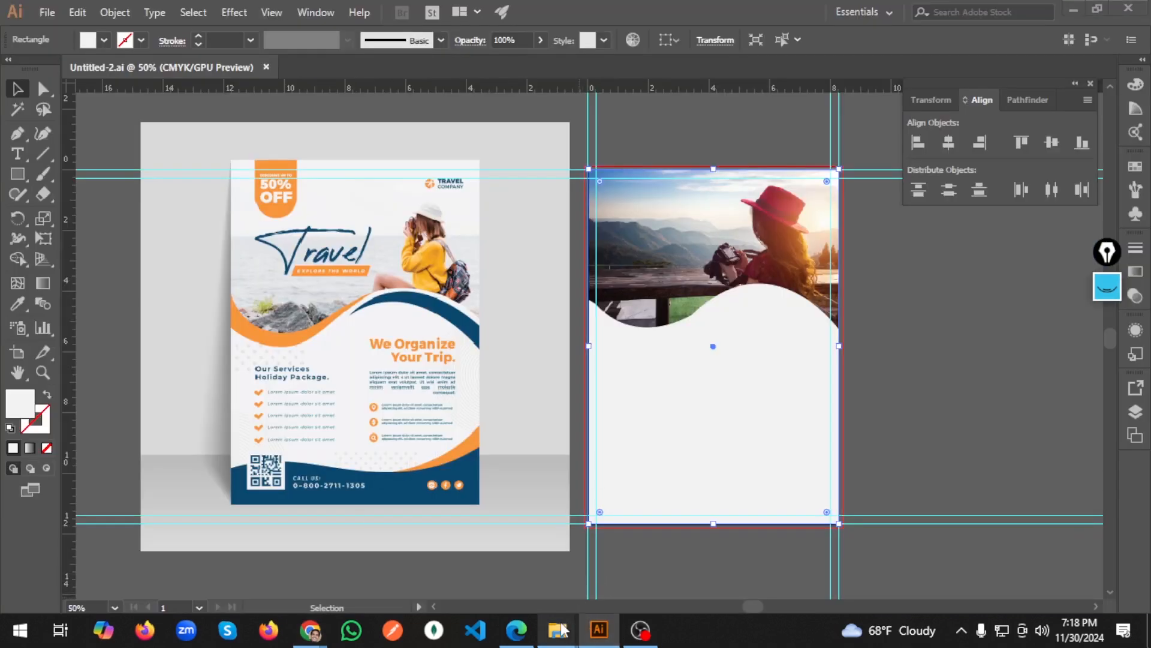
{"action": "mouse_move", "coordinate": [558, 630]}
{"action": "left_click", "coordinate": [613, 579]}
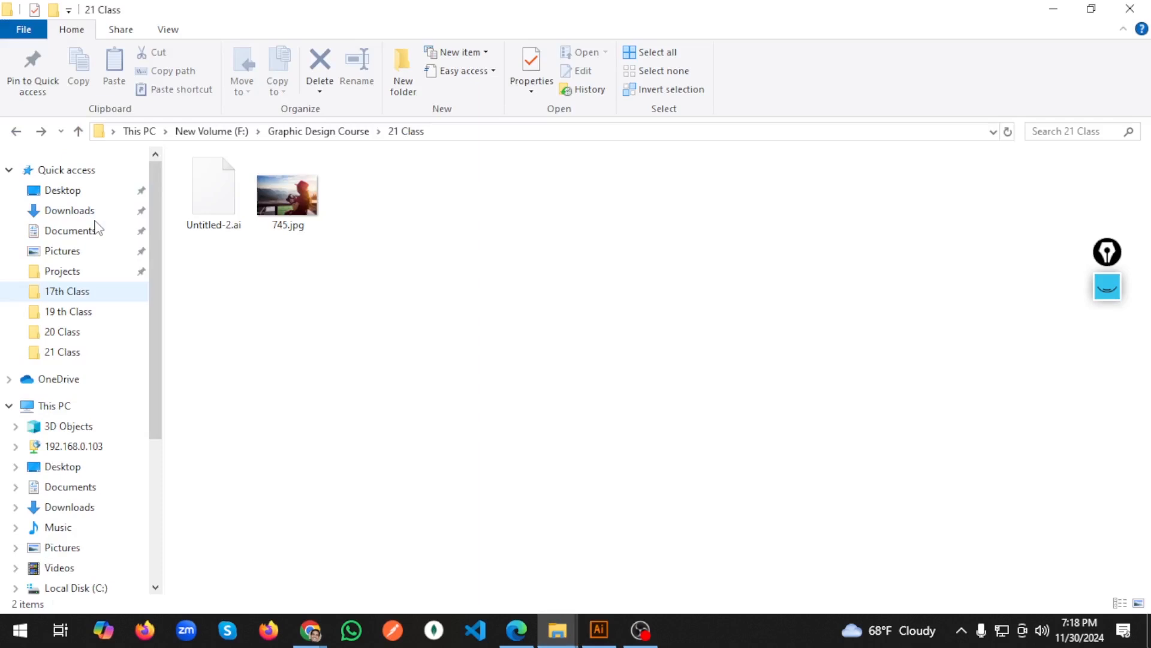
{"action": "left_click", "coordinate": [77, 214]}
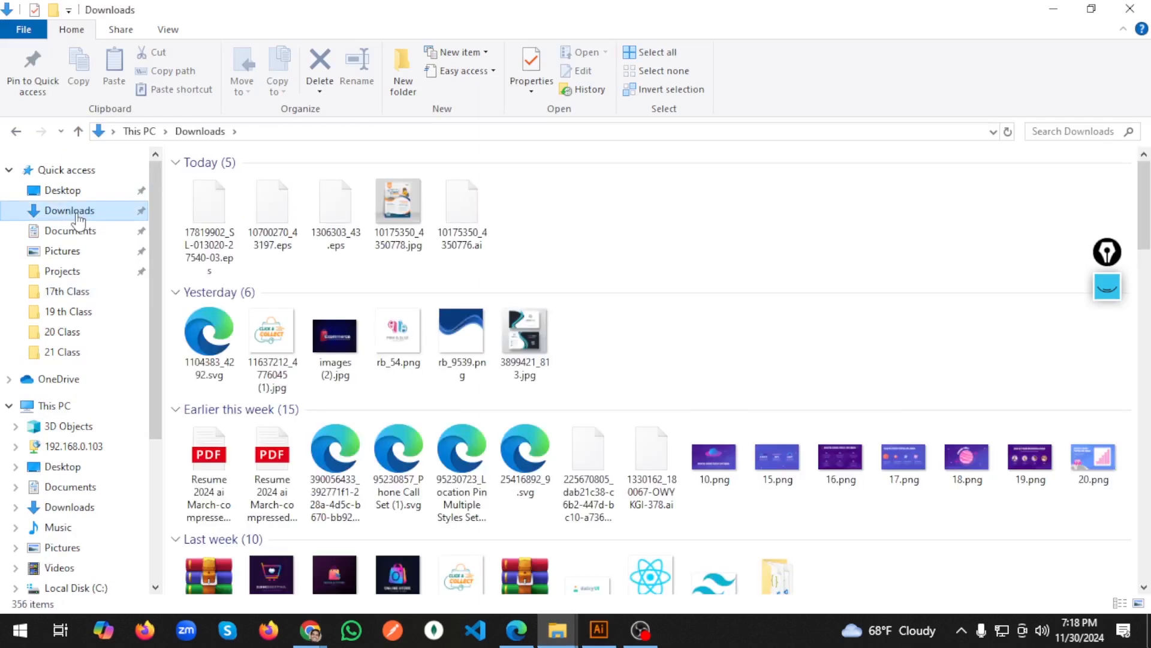
{"action": "left_click", "coordinate": [200, 231]}
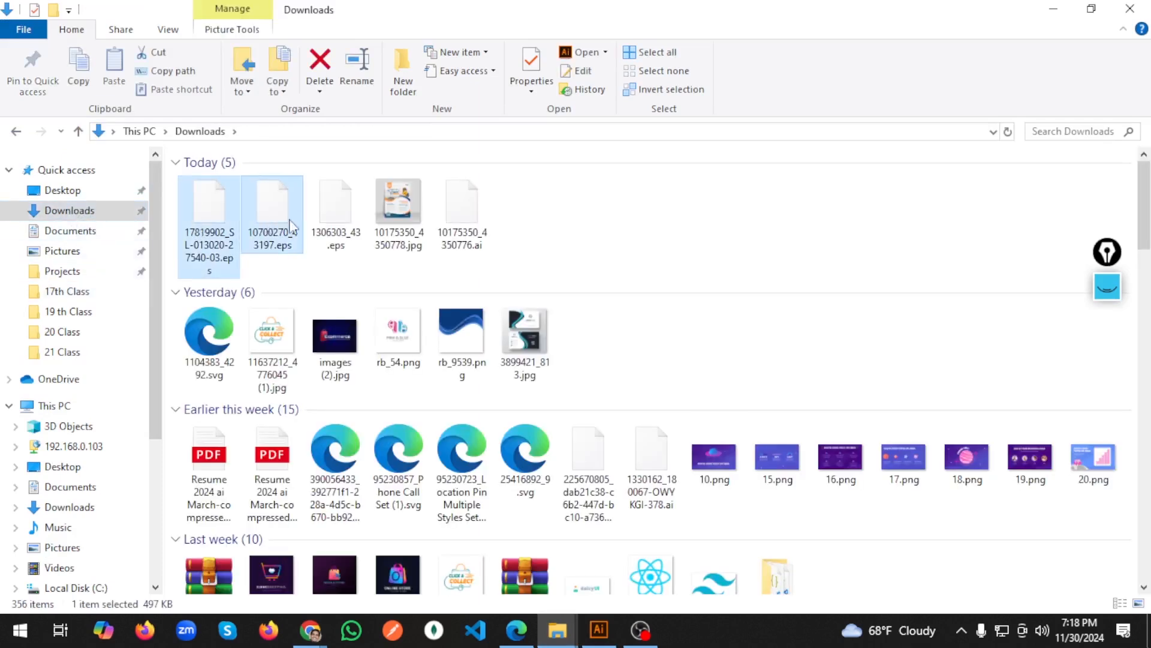
{"action": "left_click", "coordinate": [344, 217], "text": "shift"}
{"action": "left_click_drag", "start_coordinate": [336, 218], "coordinate": [591, 400]}
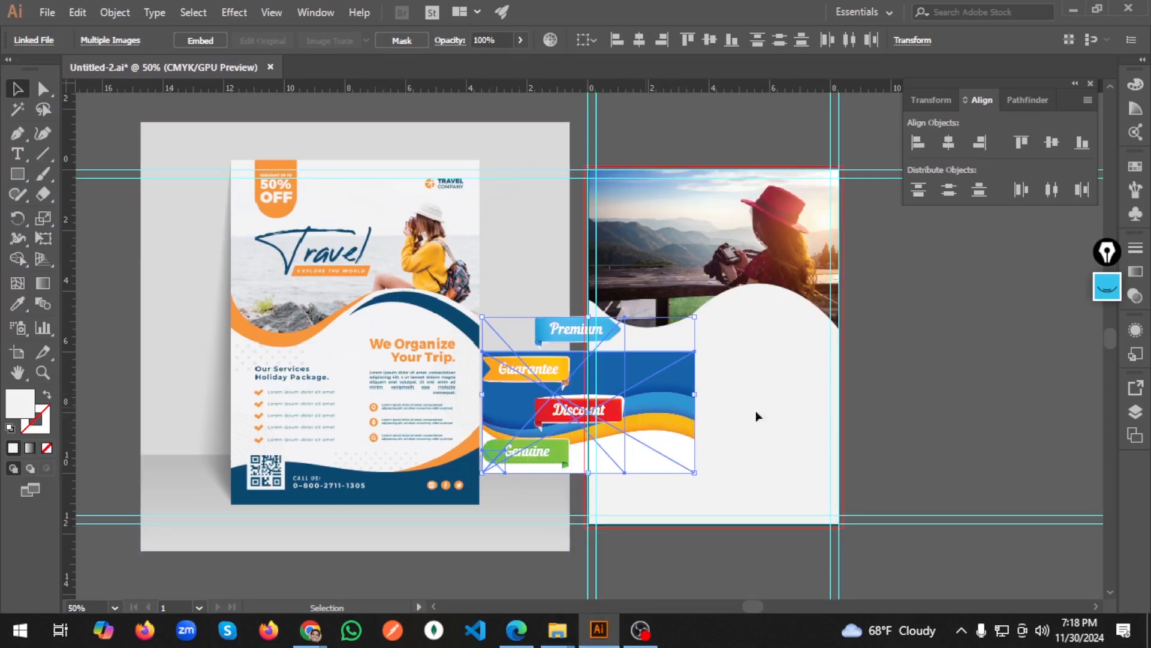
Step: Move the placed graphics off the flyer artboard to its right, and set the ribbon banners apart from the others
{"action": "left_click_drag", "start_coordinate": [645, 408], "coordinate": [1055, 350]}
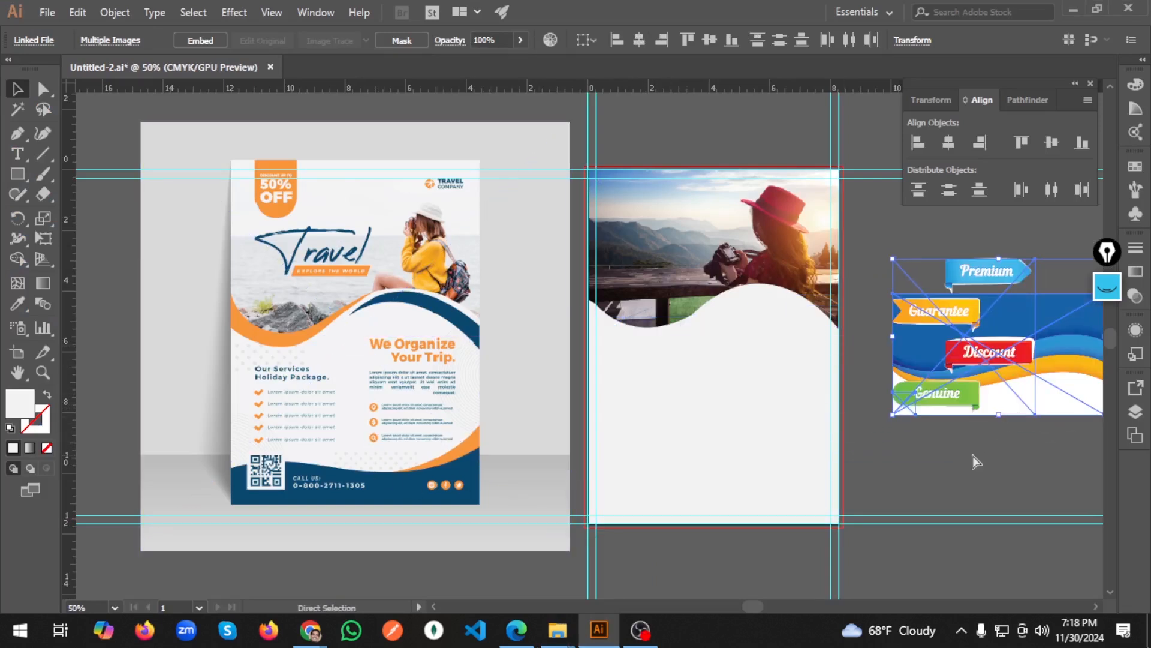
{"action": "scroll", "coordinate": [966, 458], "scroll_direction": "right", "scroll_amount": 6}
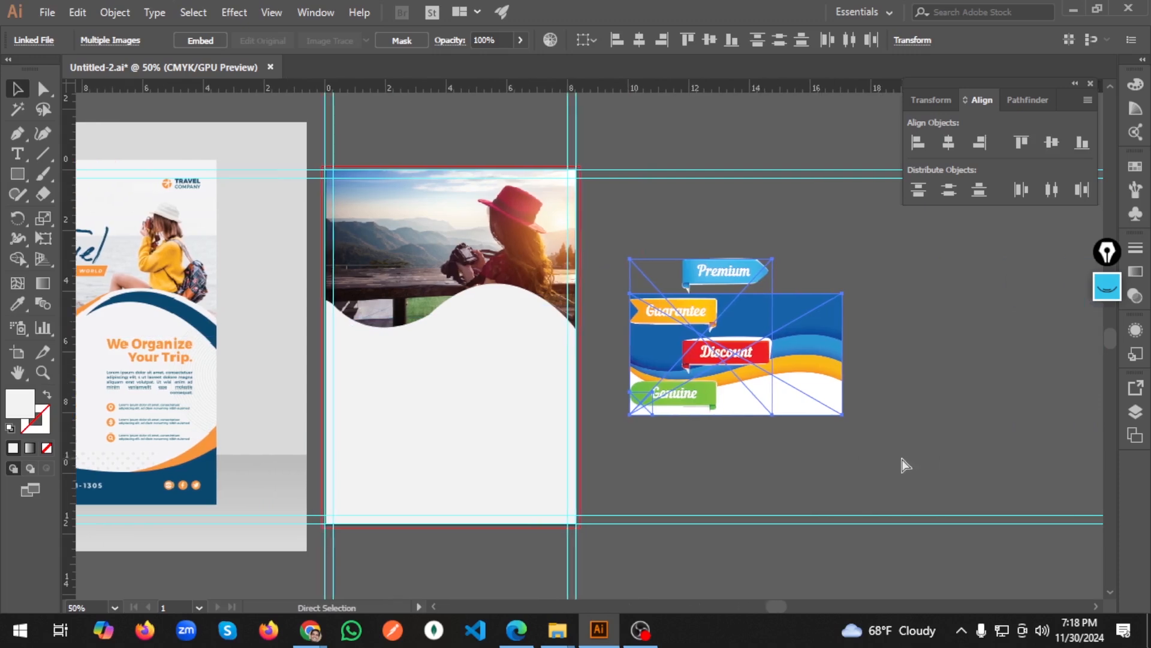
{"action": "left_click", "coordinate": [945, 318]}
{"action": "left_click_drag", "start_coordinate": [735, 367], "coordinate": [1006, 355]}
Step: Move the blue wavy background upward and enlarge the small three-wave graphic to about 5.56 by 5.6 in
{"action": "left_click", "coordinate": [781, 390]}
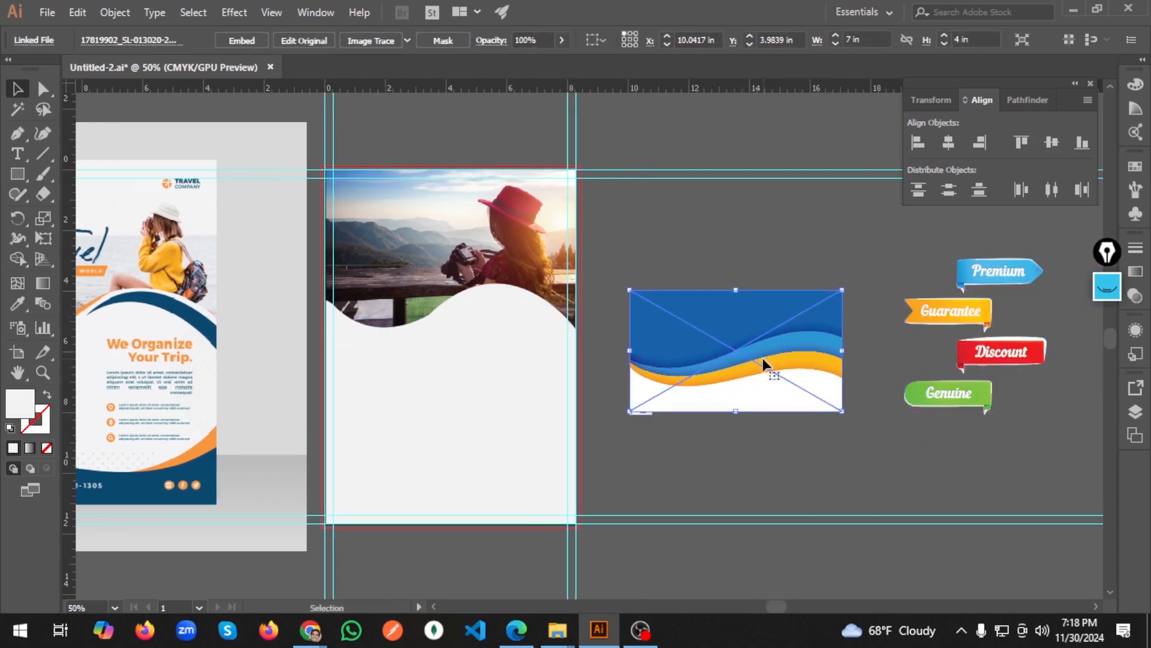
{"action": "left_click_drag", "start_coordinate": [762, 359], "coordinate": [769, 242]}
{"action": "left_click_drag", "start_coordinate": [649, 405], "coordinate": [820, 477]}
Step: Move the three-wave graphic down so it sits clear below the blue wavy background
{"action": "right_click", "coordinate": [792, 363]}
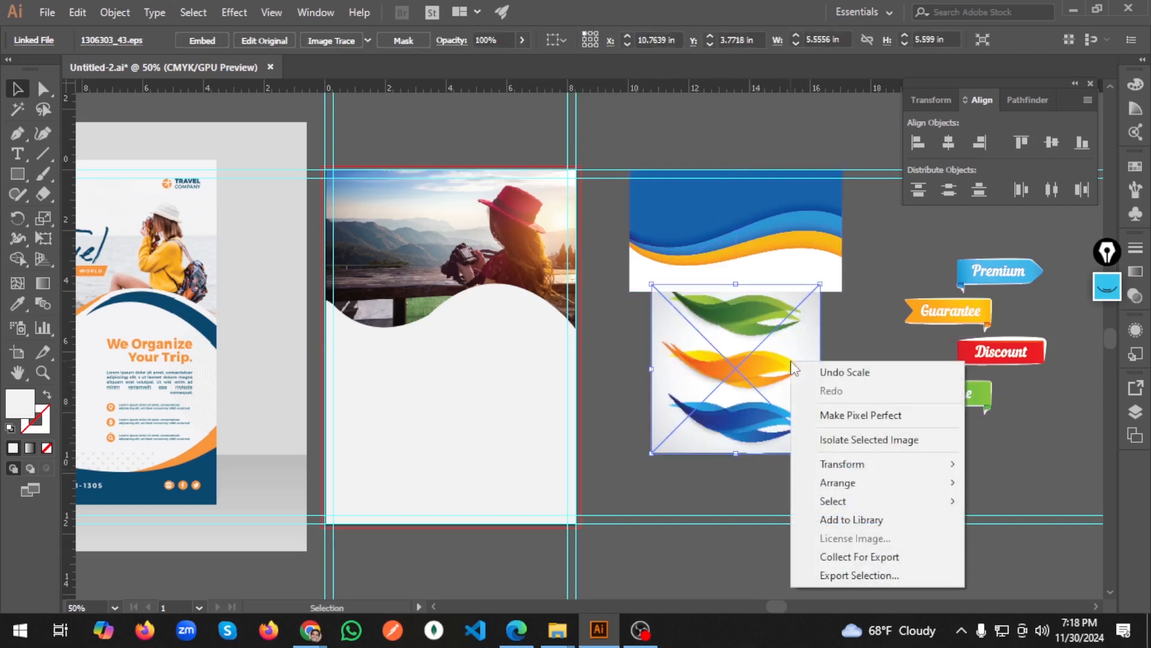
{"action": "left_click", "coordinate": [878, 301]}
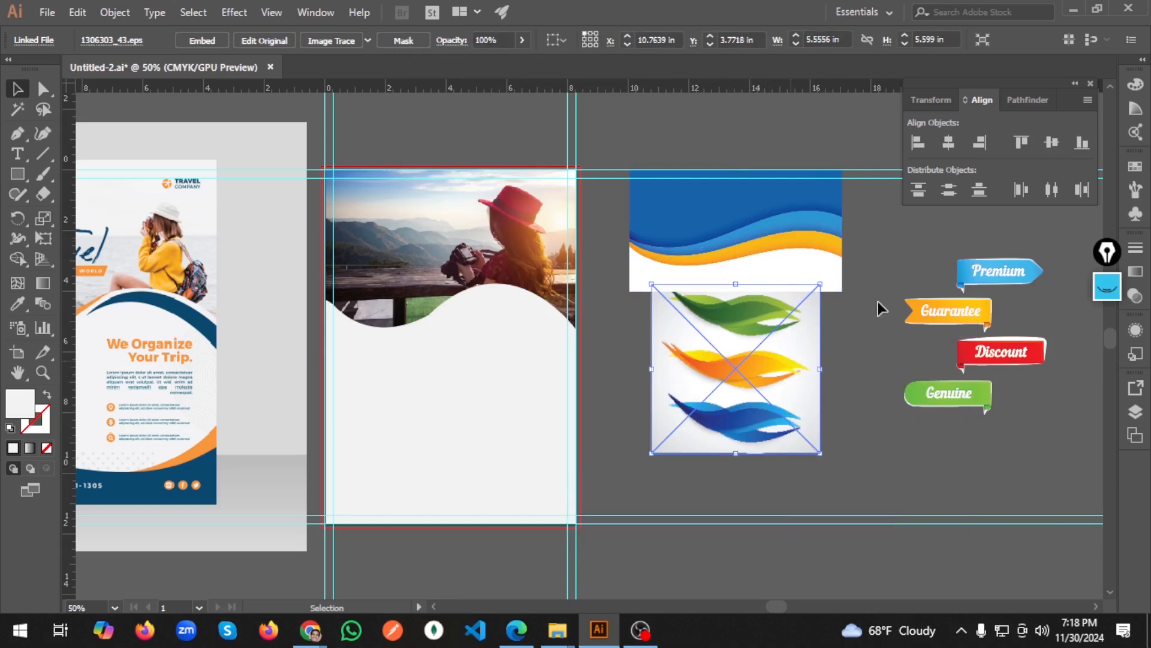
{"action": "left_click", "coordinate": [877, 301]}
{"action": "left_click", "coordinate": [796, 326]}
{"action": "left_click_drag", "start_coordinate": [795, 326], "coordinate": [770, 445]}
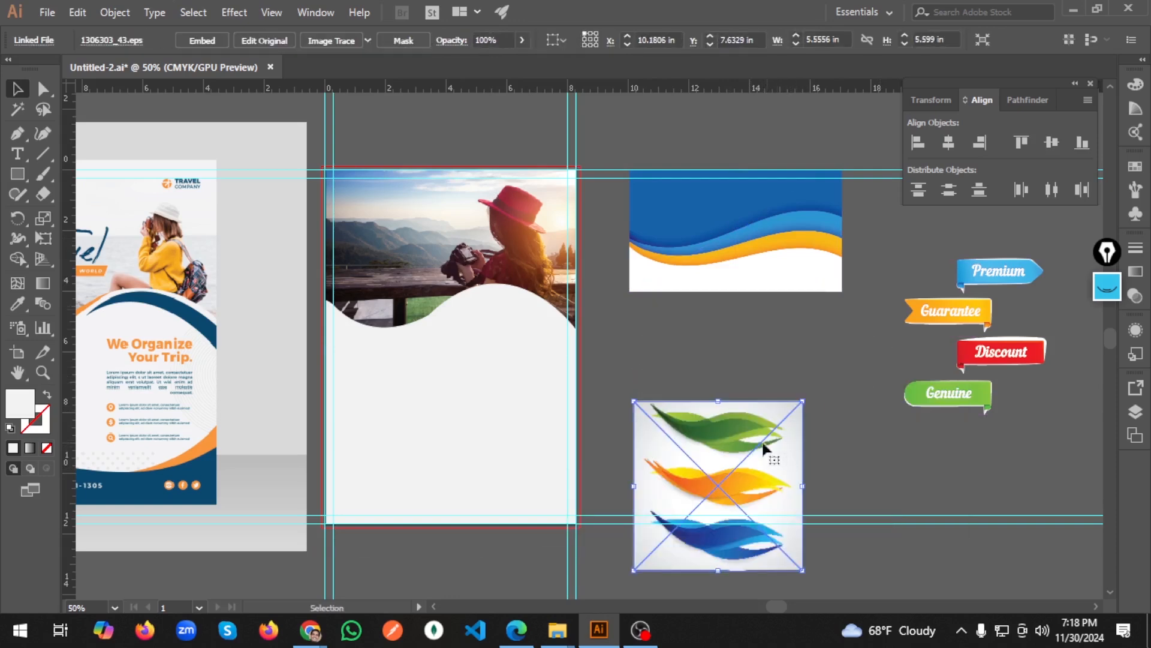
Step: Open the three-wave vector 1306303_43.eps from the Downloads folder as its own document in Illustrator
{"action": "right_click", "coordinate": [722, 430]}
{"action": "left_click", "coordinate": [879, 451]}
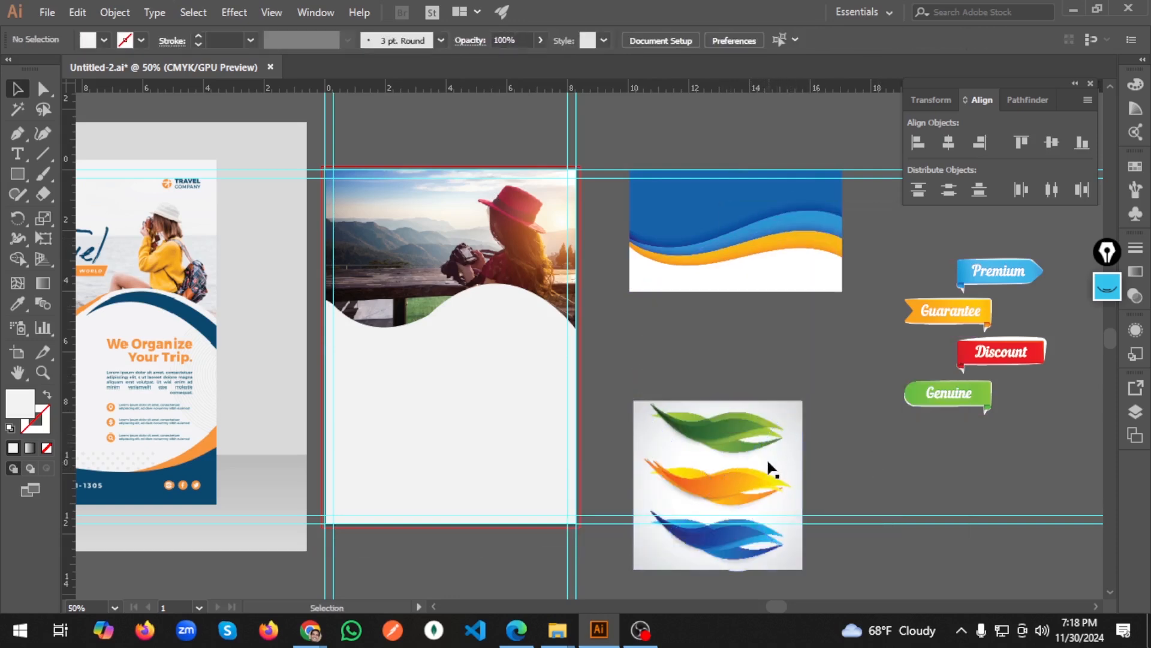
{"action": "left_click", "coordinate": [770, 470]}
{"action": "mouse_move", "coordinate": [557, 629]}
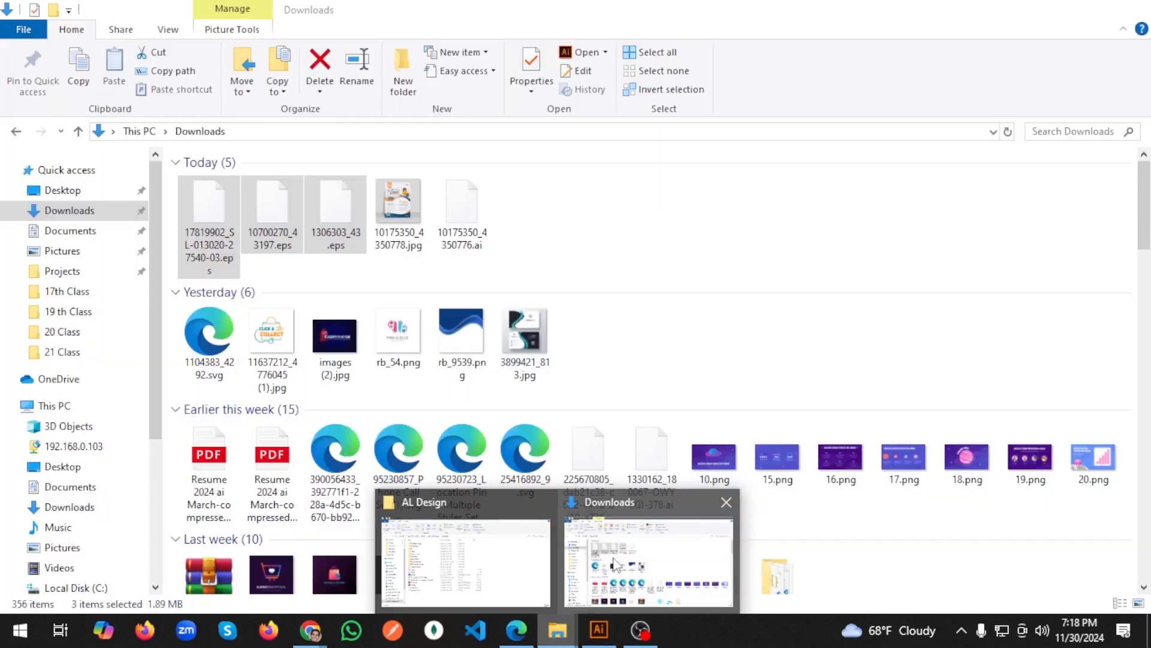
{"action": "left_click", "coordinate": [615, 564]}
{"action": "left_click", "coordinate": [336, 225]}
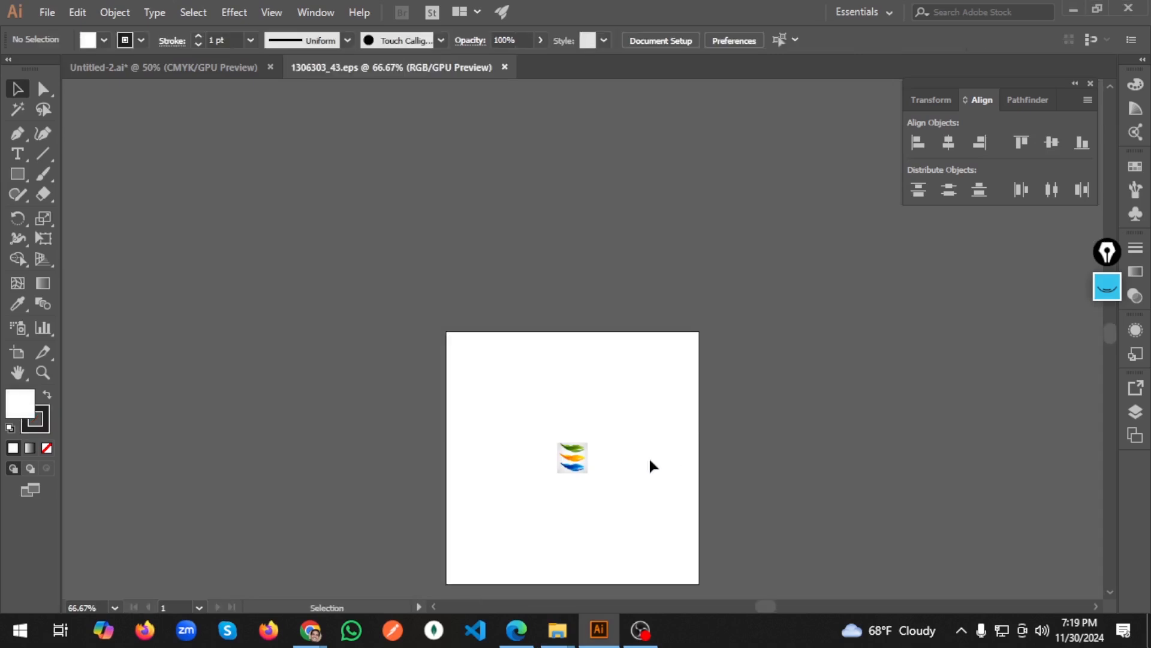
Step: Try to move the orange wave away from the other waves, and undo the move
{"action": "left_click", "coordinate": [580, 463]}
{"action": "left_click_drag", "start_coordinate": [580, 463], "coordinate": [750, 424]}
{"action": "key", "text": "ctrl+z"}
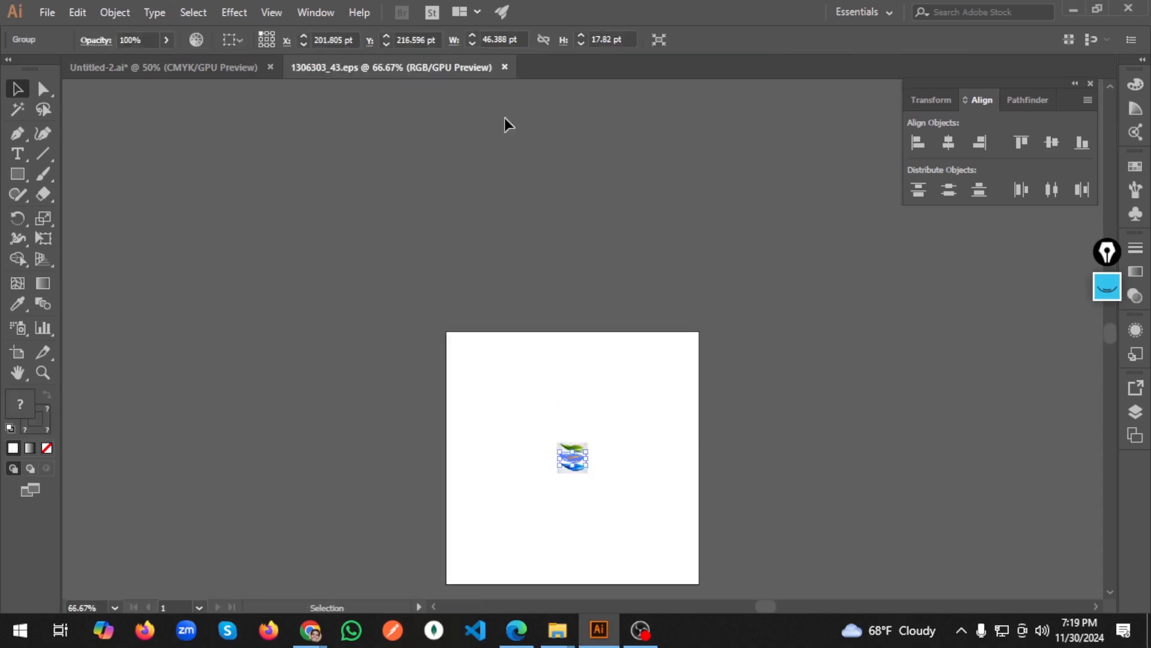
Step: Delete the placed blue wavy background, ribbon banners and three-wave graphic from the Untitled-2.ai flyer document
{"action": "key", "text": "ctrl+Tab"}
{"action": "left_click", "coordinate": [776, 247]}
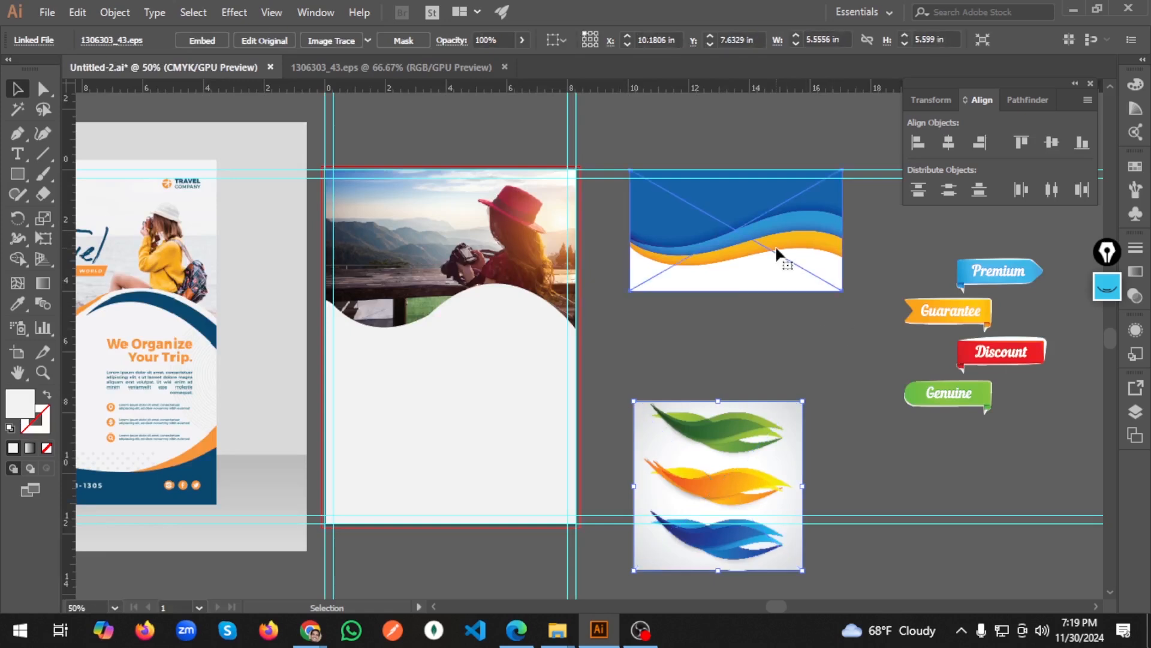
{"action": "key", "text": "Delete"}
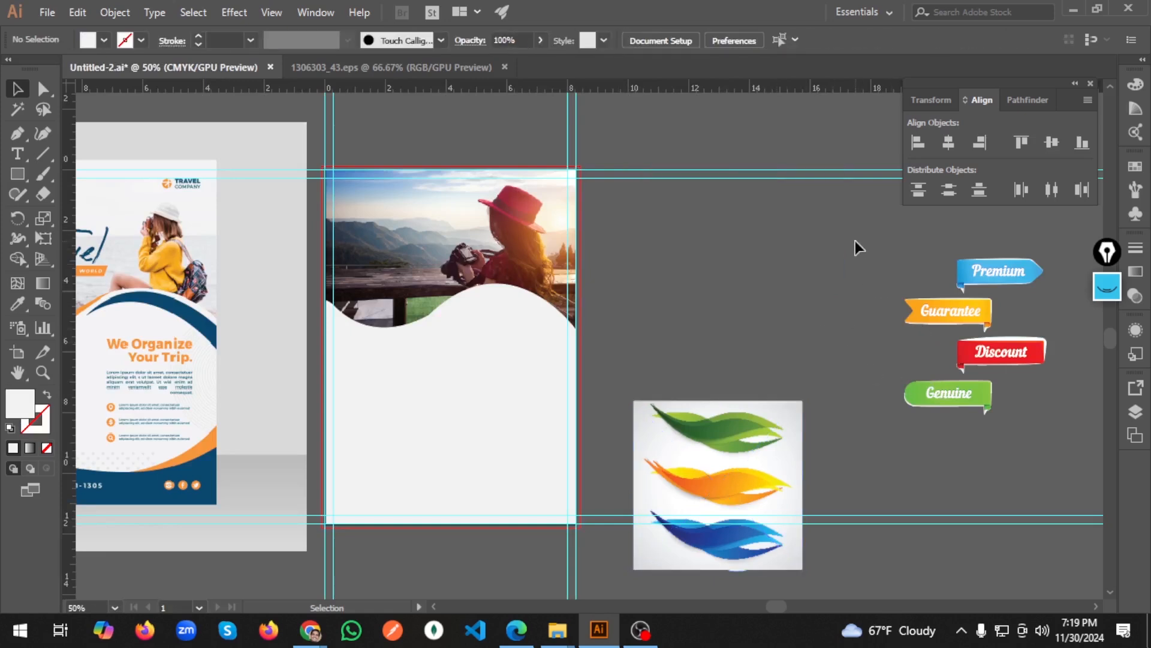
{"action": "left_click", "coordinate": [986, 453]}
{"action": "key", "text": "Delete"}
{"action": "left_click", "coordinate": [746, 439]}
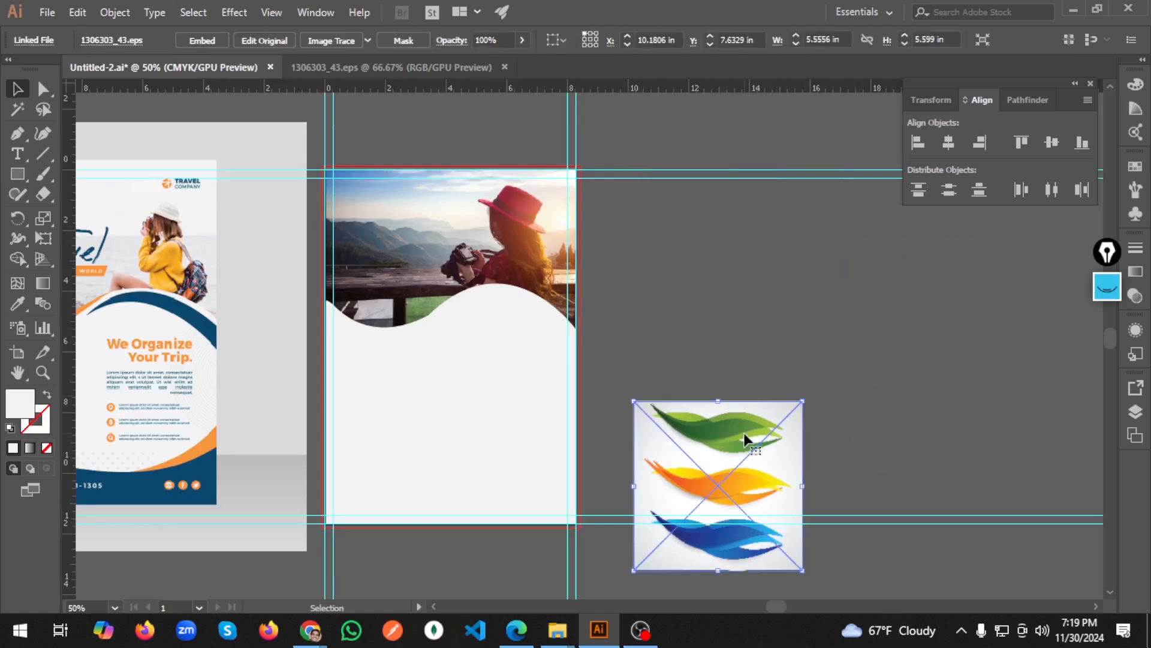
{"action": "key", "text": "Delete"}
Step: Enlarge the grey gradient background square evenly around the three waves in 1306303_43.eps
{"action": "left_click", "coordinate": [457, 74]}
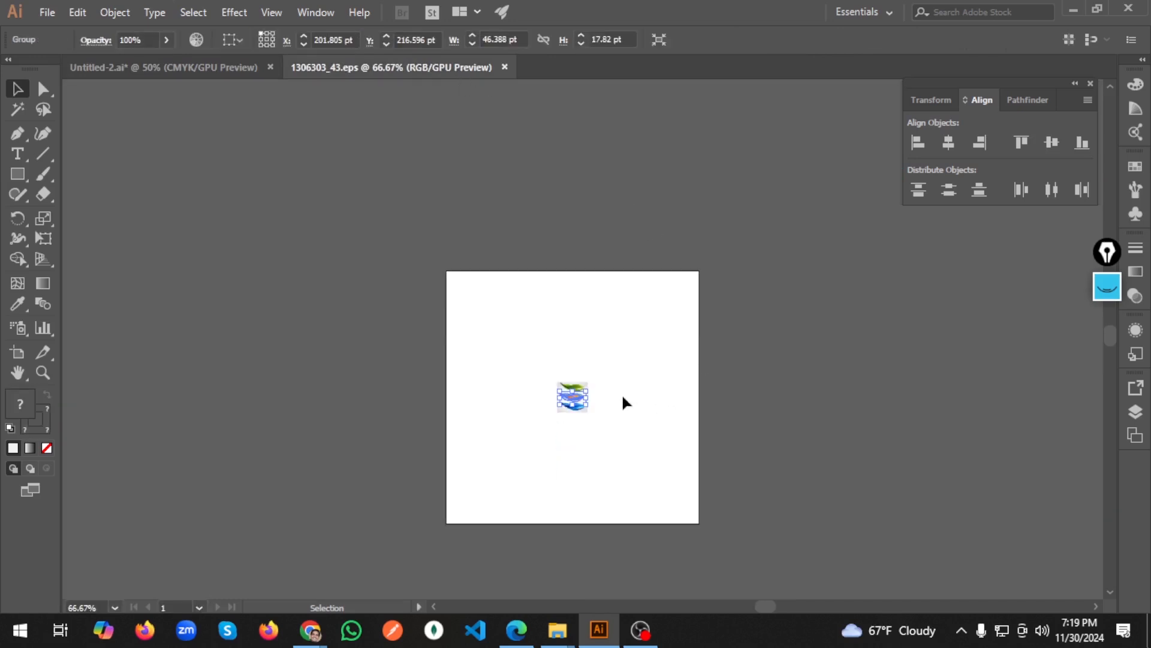
{"action": "scroll", "coordinate": [622, 393], "scroll_direction": "up", "scroll_amount": 4}
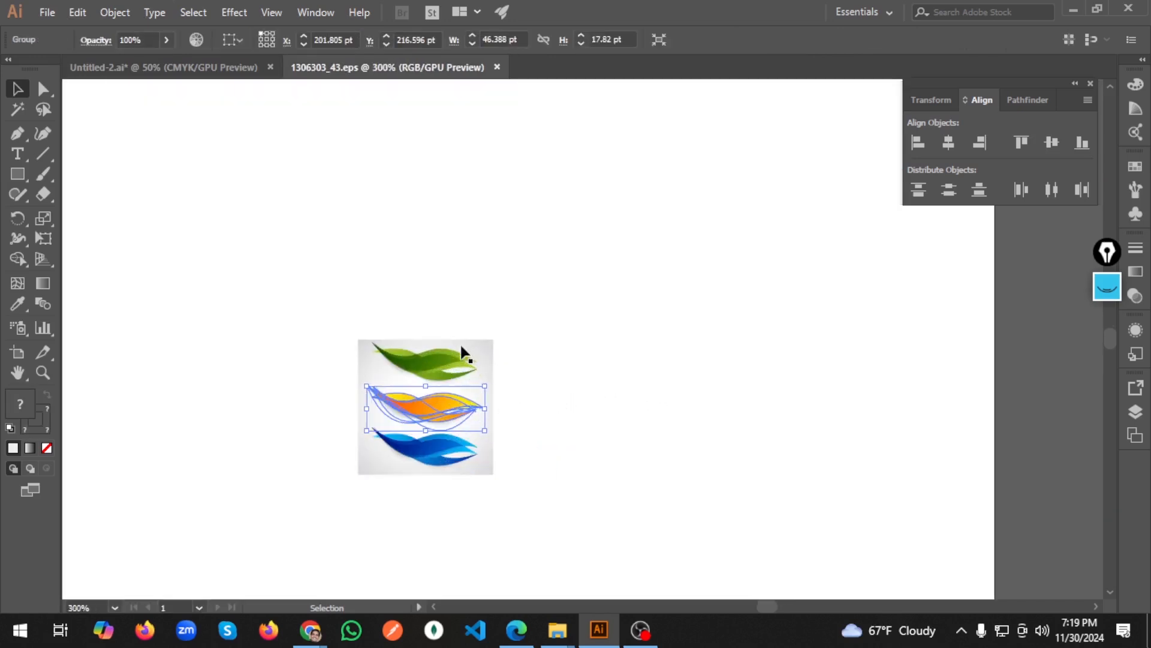
{"action": "left_click", "coordinate": [461, 348]}
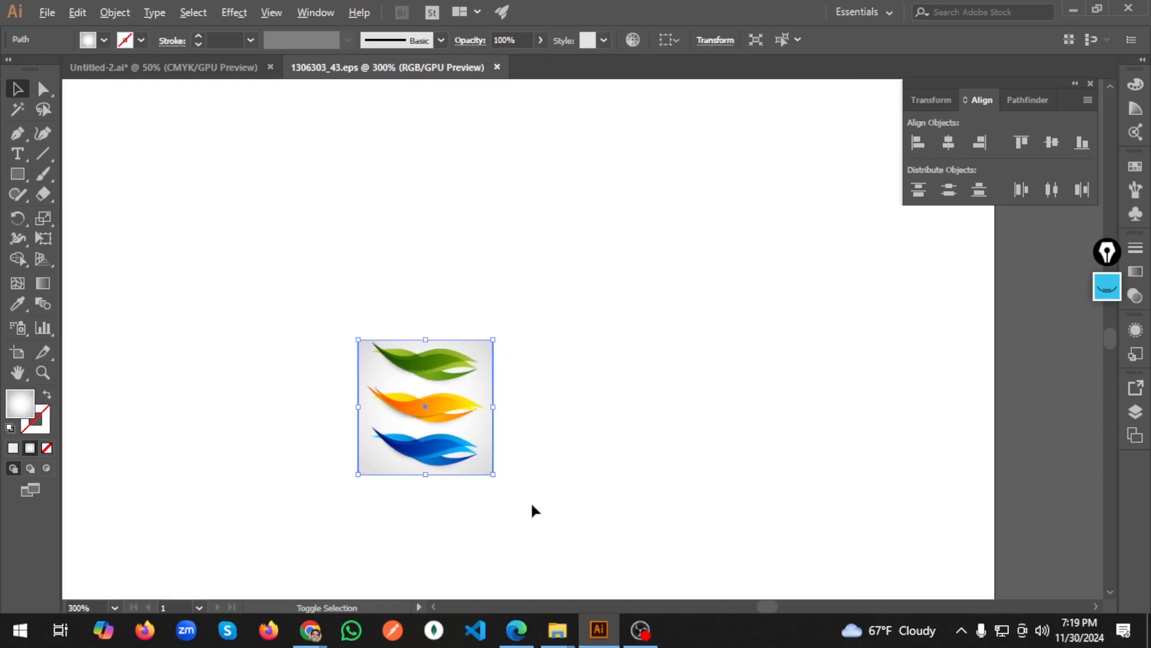
{"action": "left_click_drag", "start_coordinate": [494, 475], "coordinate": [728, 586]}
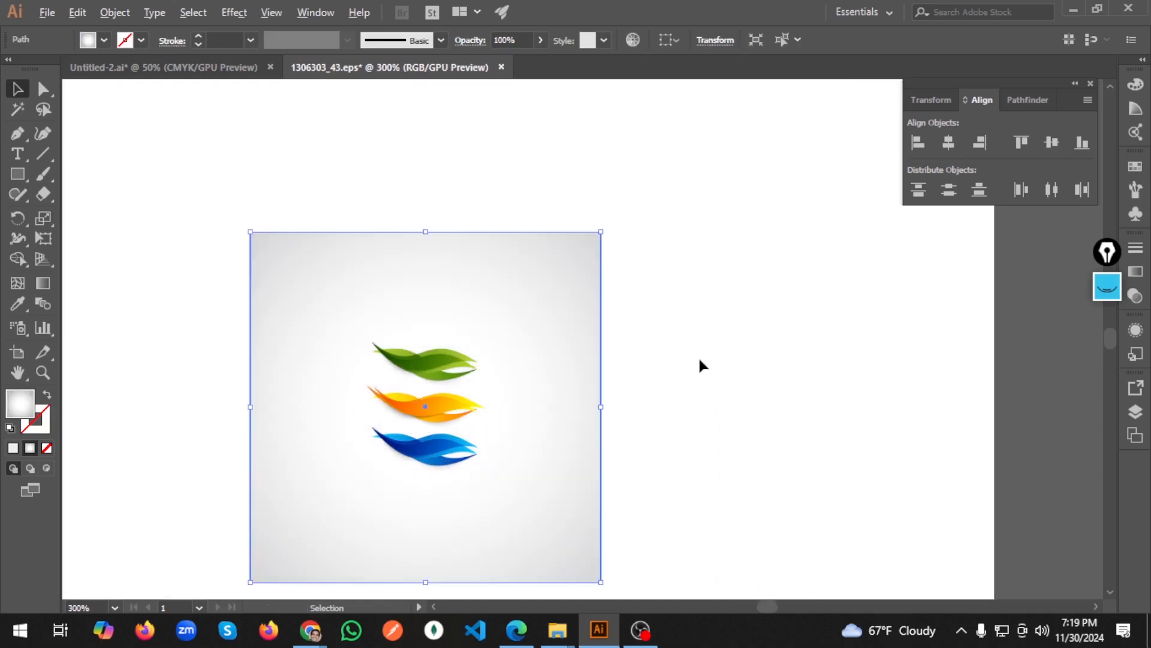
{"action": "scroll", "coordinate": [698, 355], "scroll_direction": "down", "scroll_amount": 2}
{"action": "left_click", "coordinate": [570, 387]}
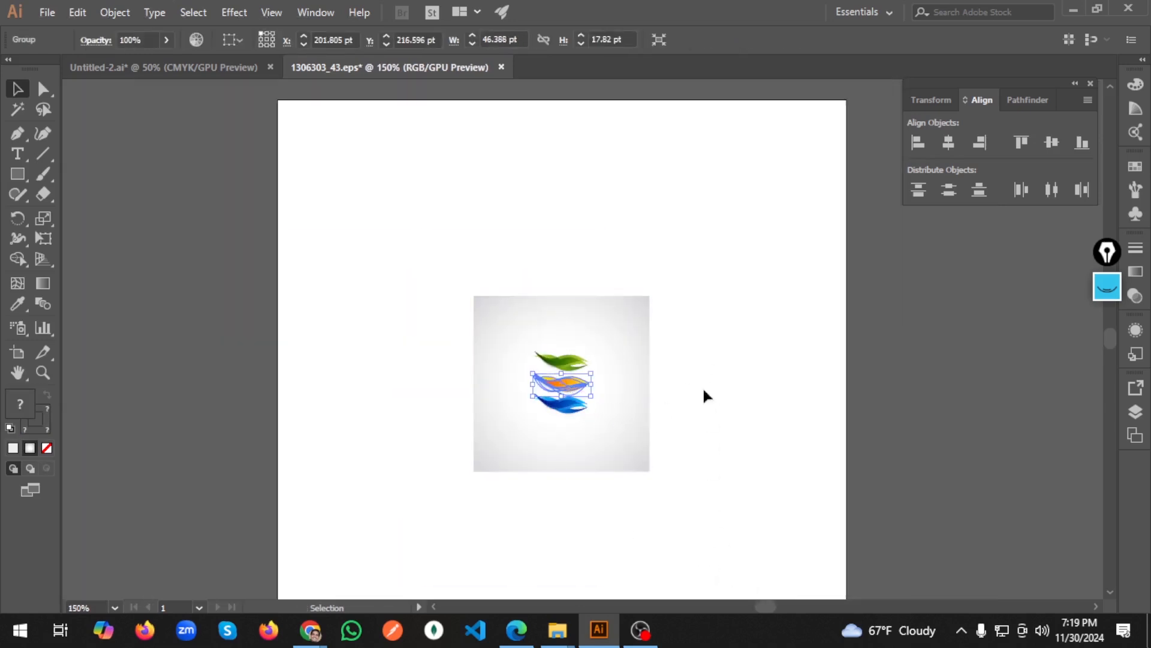
{"action": "left_click", "coordinate": [750, 375]}
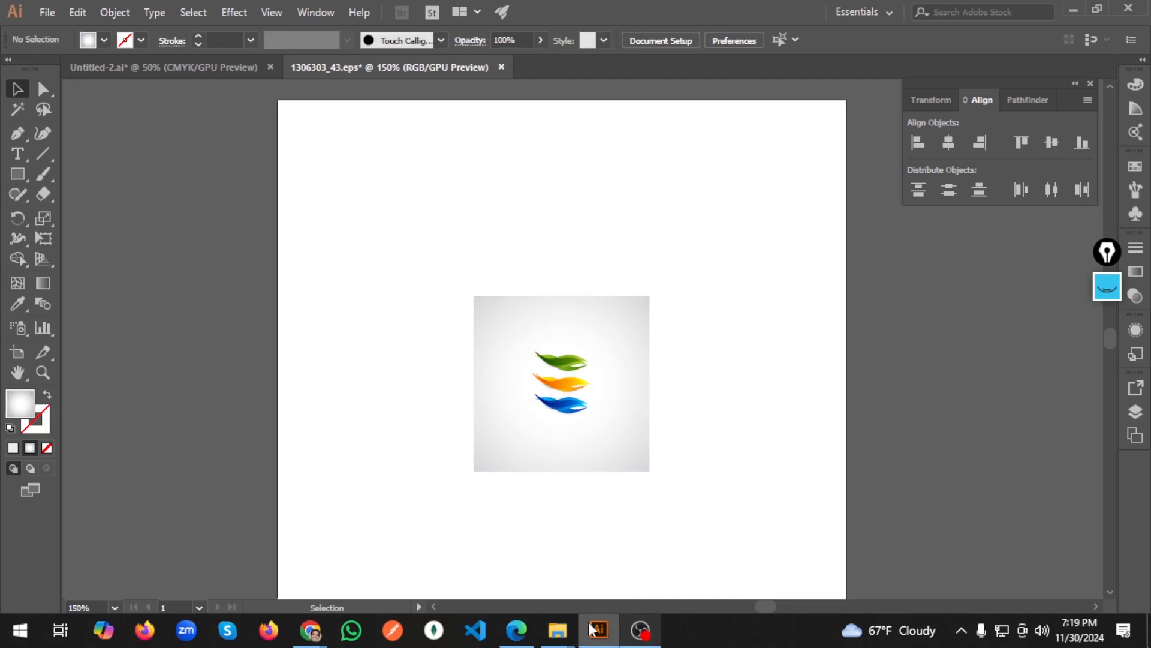
Step: Open the ribbon banners file 10700270_43197.eps from the Downloads folder and select the blue Premium ribbon shape
{"action": "mouse_move", "coordinate": [557, 630]}
{"action": "left_click", "coordinate": [623, 590]}
{"action": "double_click", "coordinate": [270, 213]}
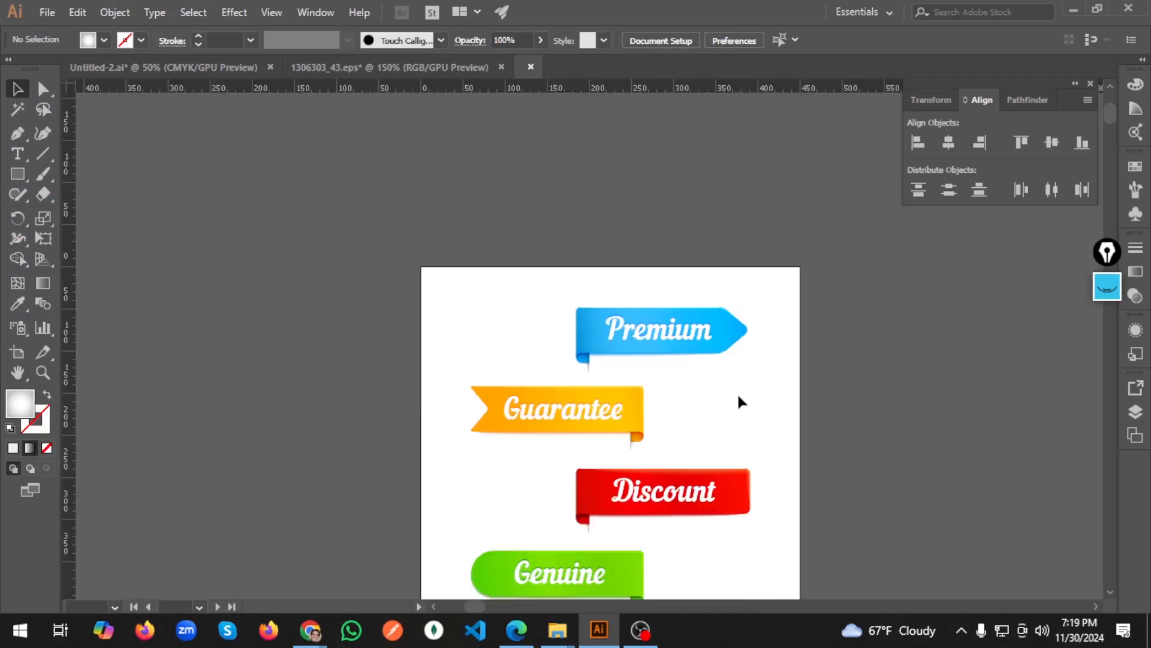
{"action": "left_click", "coordinate": [634, 328]}
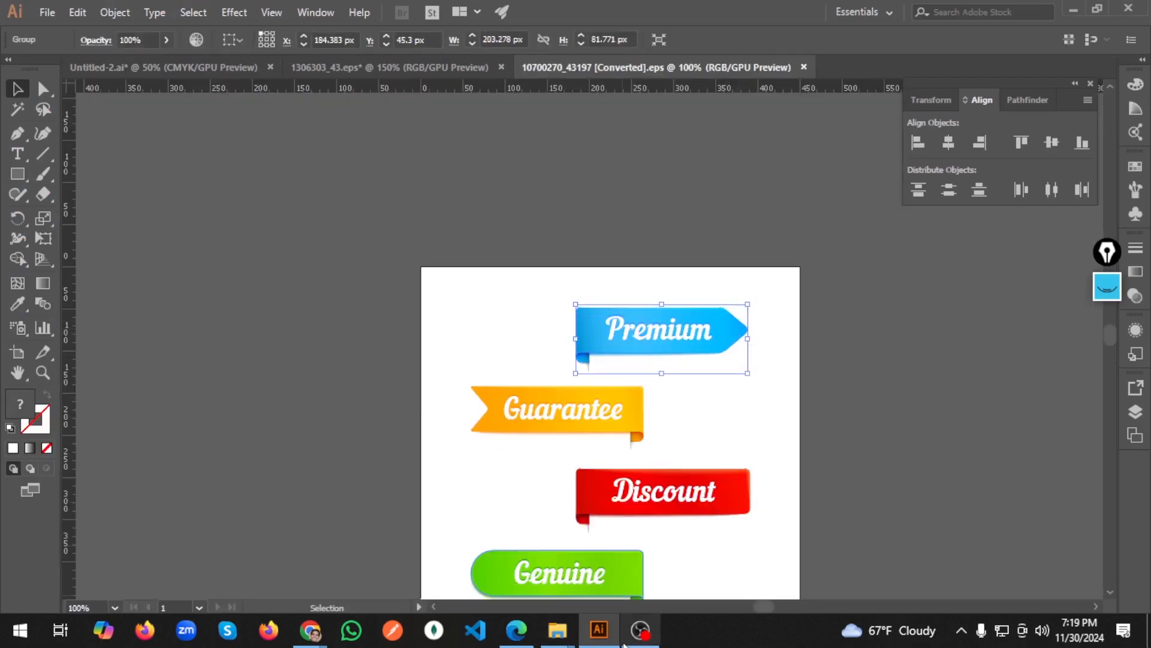
{"action": "mouse_move", "coordinate": [557, 630]}
{"action": "left_click", "coordinate": [656, 548]}
{"action": "double_click", "coordinate": [209, 223]}
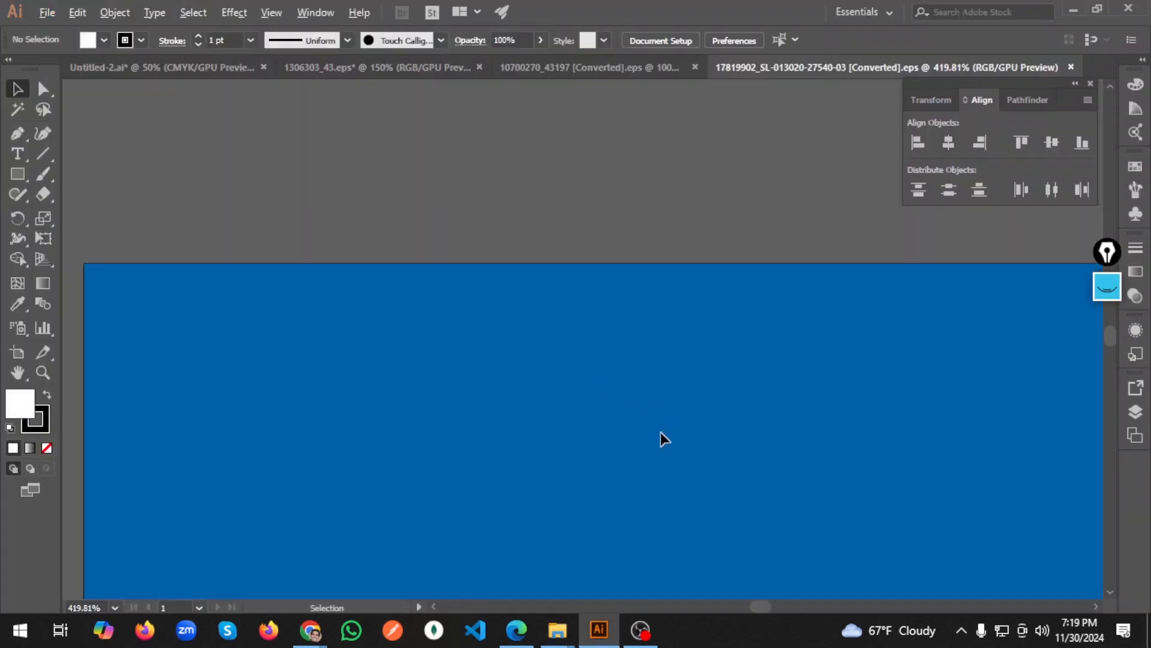
{"action": "scroll", "coordinate": [660, 432], "scroll_direction": "down", "scroll_amount": 1, "text": "alt"}
{"action": "scroll", "coordinate": [659, 432], "scroll_direction": "down", "scroll_amount": 2}
{"action": "scroll", "coordinate": [659, 432], "scroll_direction": "down", "scroll_amount": 4, "text": "alt"}
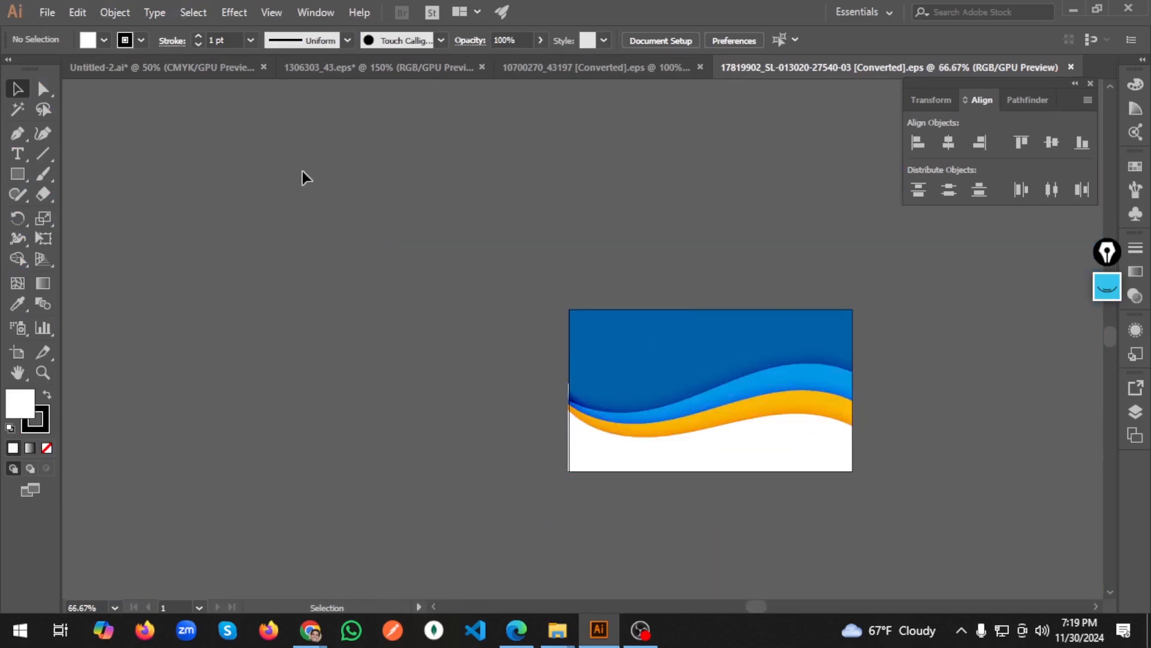
Step: Bring the blue Premium ribbon shape from 10700270_43197.eps into the Untitled-2.ai flyer, over the header photo
{"action": "left_click", "coordinate": [199, 71]}
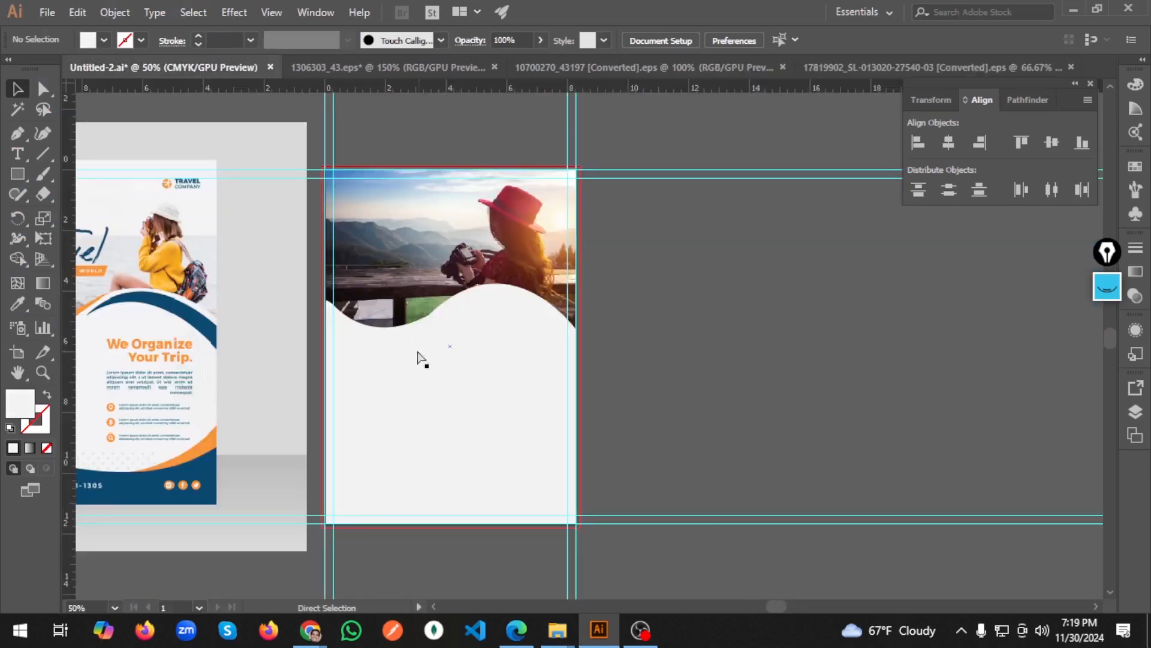
{"action": "scroll", "coordinate": [378, 382], "scroll_direction": "left", "scroll_amount": 3}
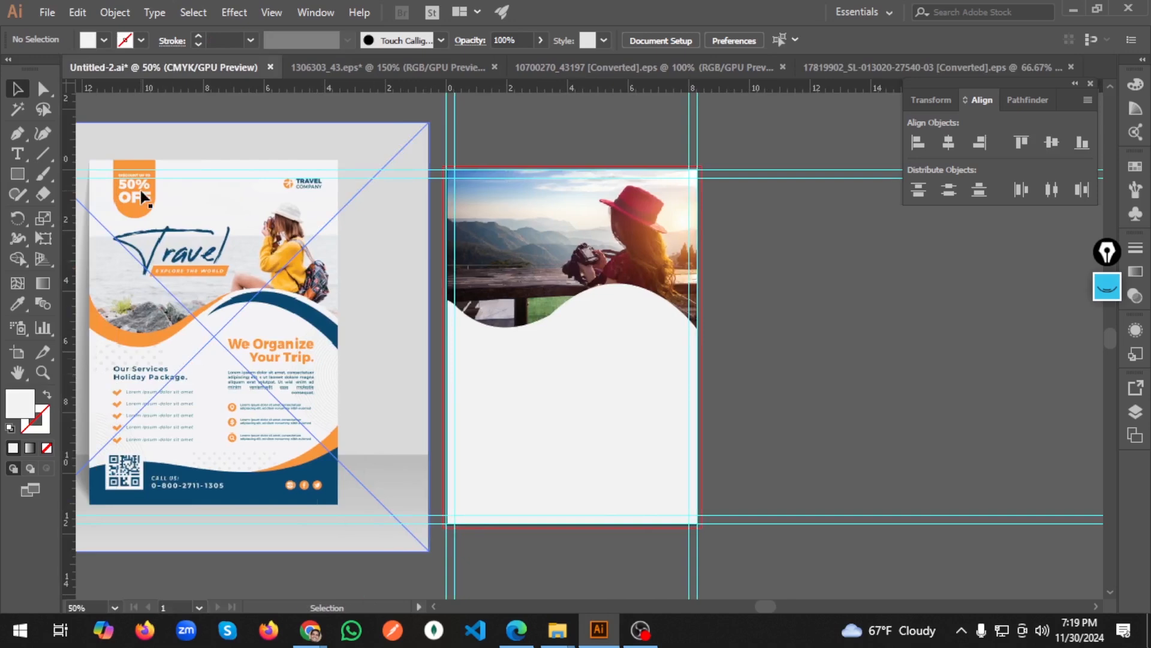
{"action": "left_click", "coordinate": [621, 62]}
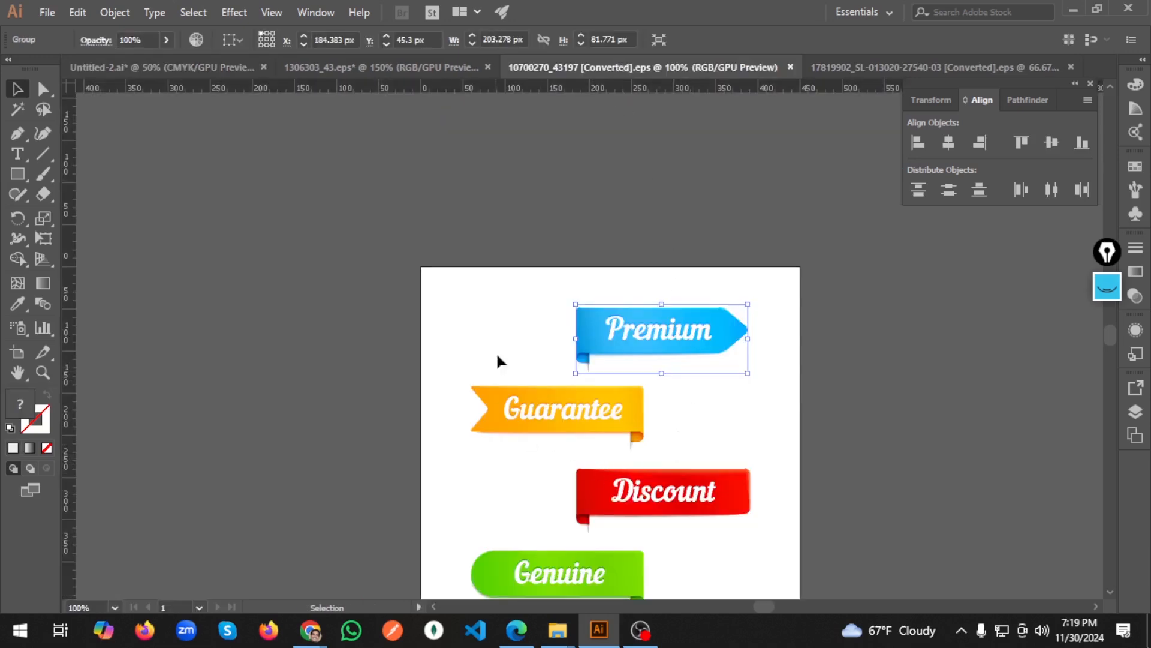
{"action": "scroll", "coordinate": [528, 367], "scroll_direction": "down", "scroll_amount": 2}
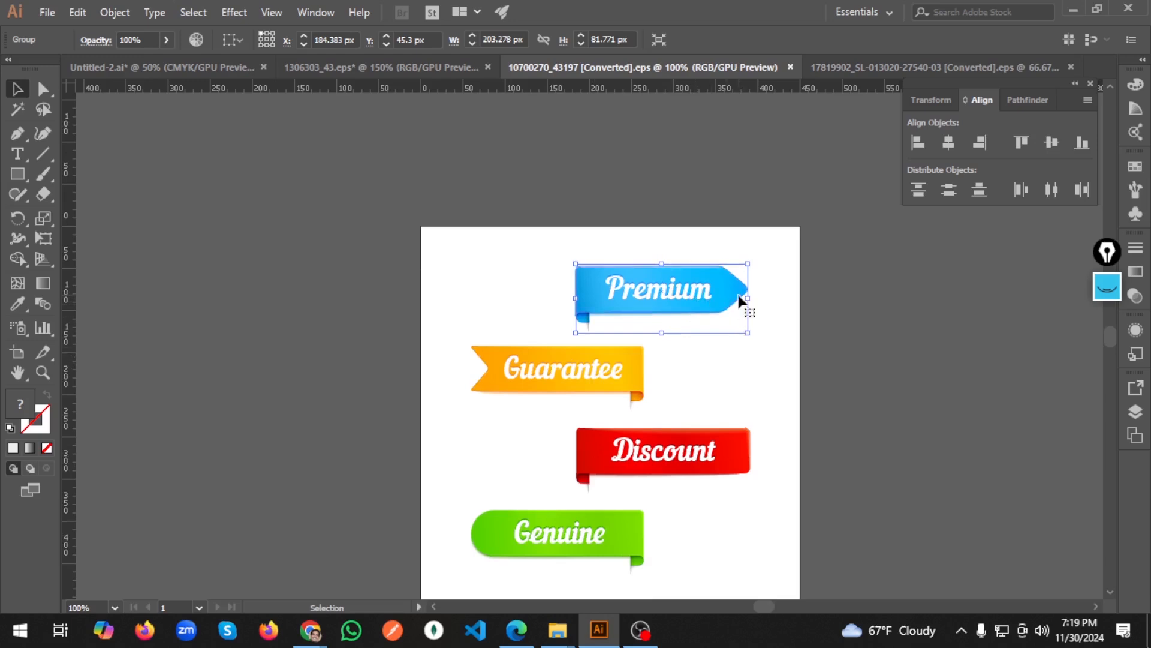
{"action": "left_click_drag", "start_coordinate": [656, 282], "coordinate": [596, 339]}
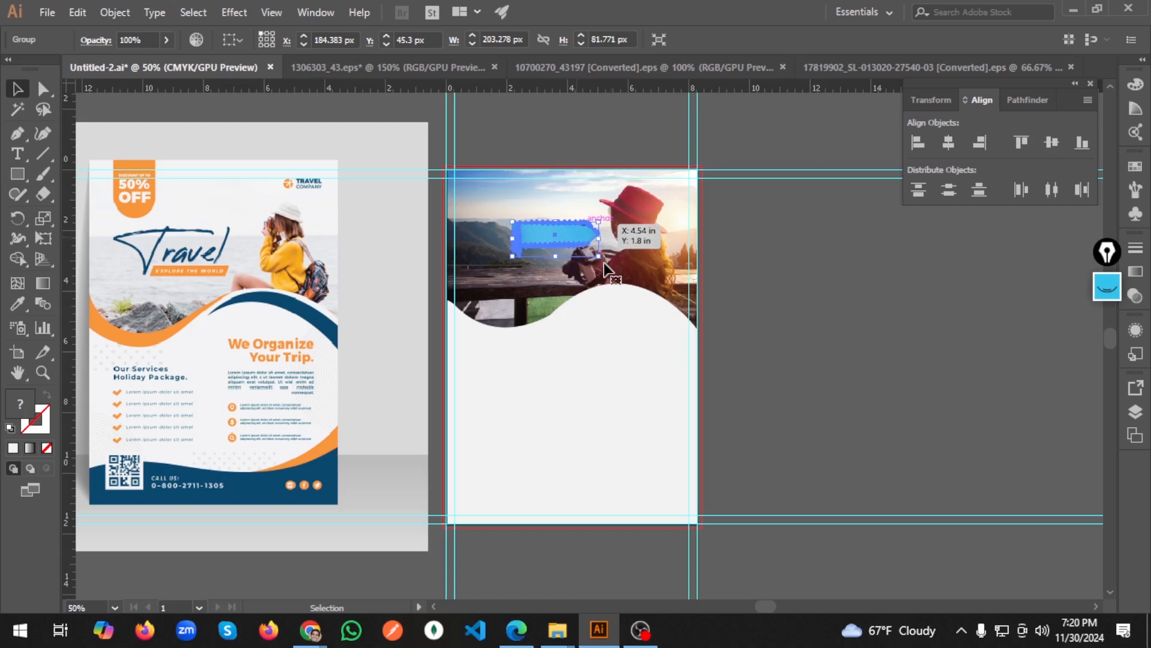
Step: Try to move the blue ribbon off the flyer artboard to its right, and undo the move
{"action": "left_click_drag", "start_coordinate": [574, 242], "coordinate": [816, 268]}
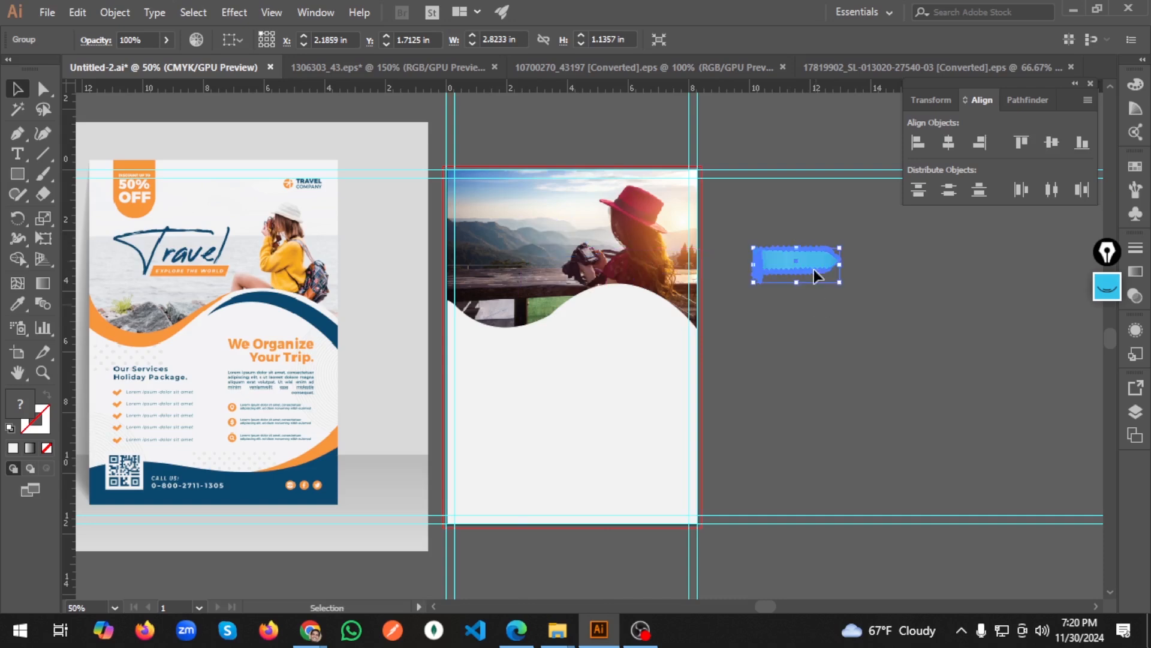
{"action": "key", "text": "a"}
{"action": "key", "text": "ctrl+z"}
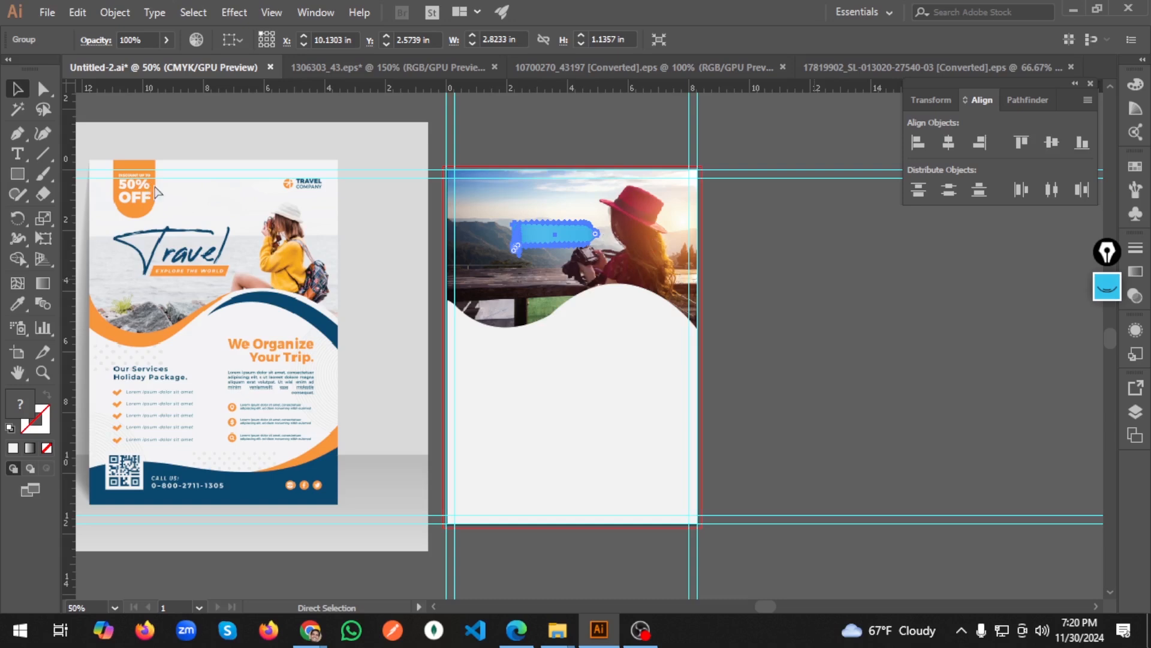
{"action": "left_click", "coordinate": [17, 90]}
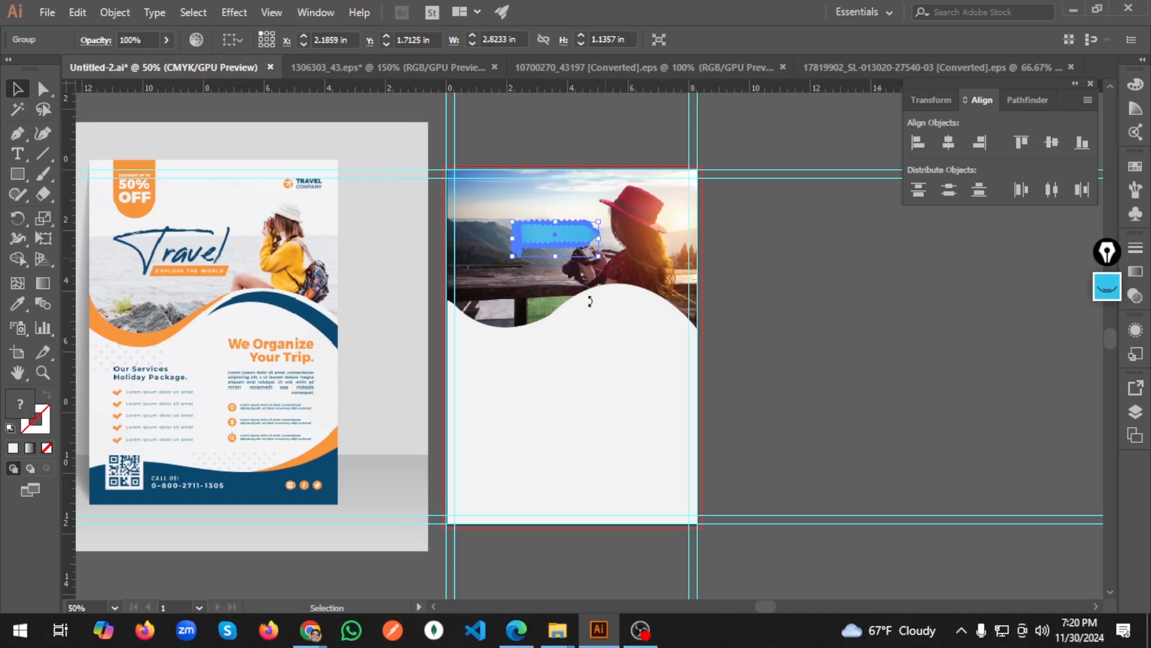
Step: Rotate the blue ribbon 270° so its tip points down, and resize it to about 1.63 by 1.64 in
{"action": "left_click_drag", "start_coordinate": [569, 310], "coordinate": [534, 300]}
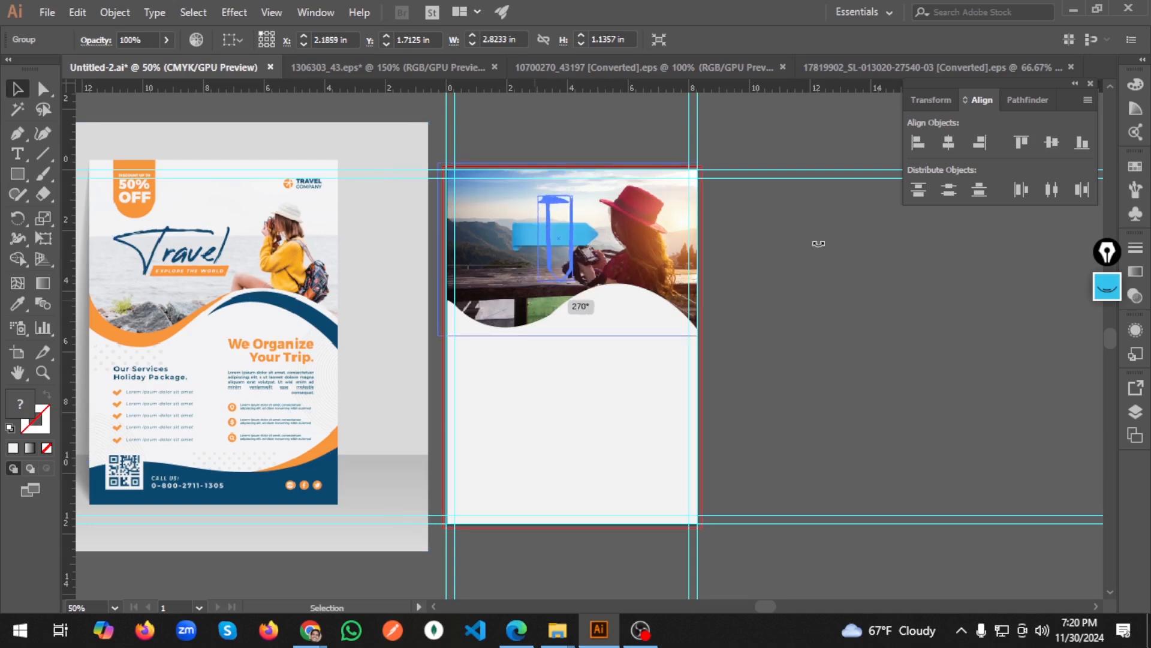
{"action": "left_click_drag", "start_coordinate": [819, 243], "coordinate": [817, 247]}
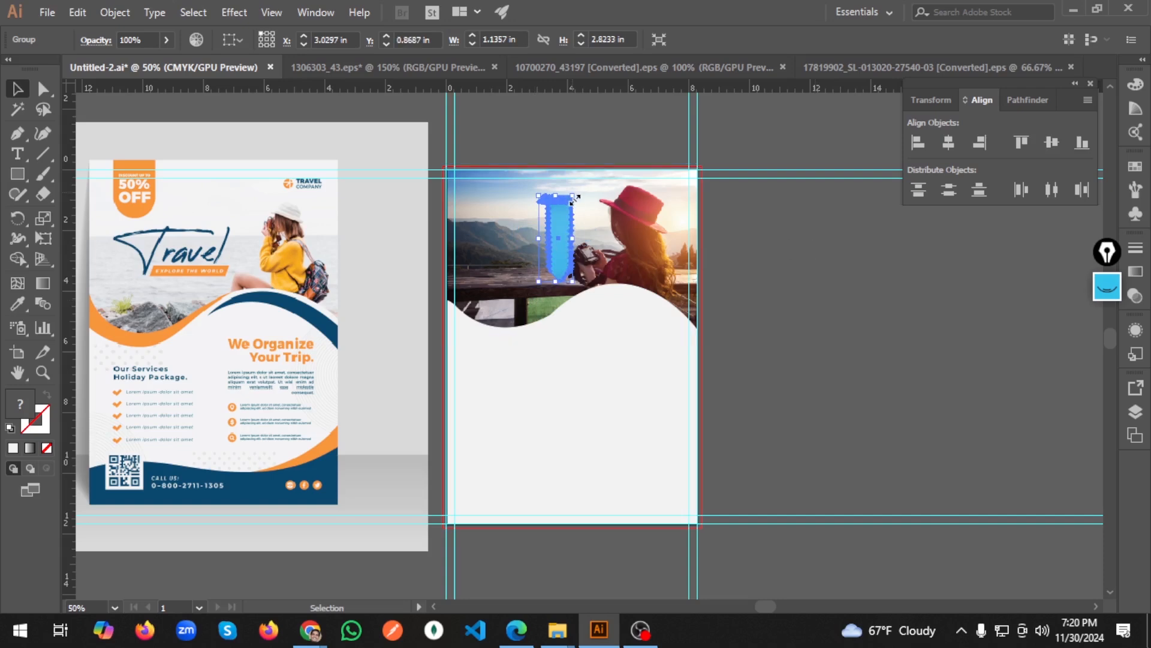
{"action": "left_click_drag", "start_coordinate": [589, 189], "coordinate": [605, 183]}
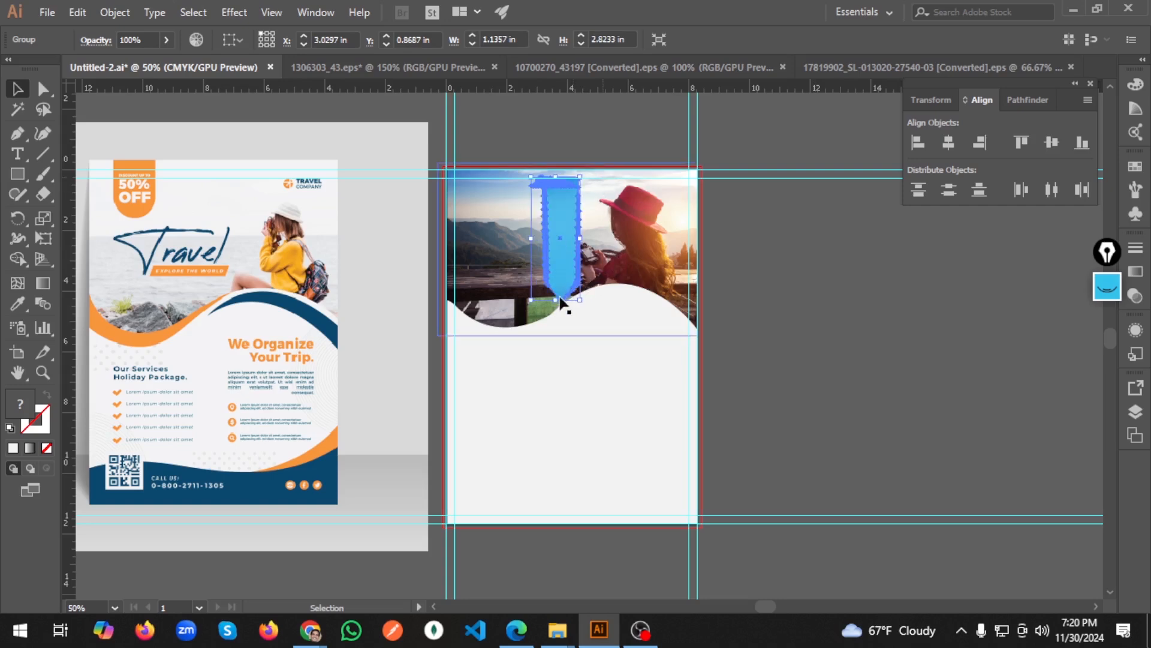
{"action": "left_click_drag", "start_coordinate": [559, 283], "coordinate": [597, 201]}
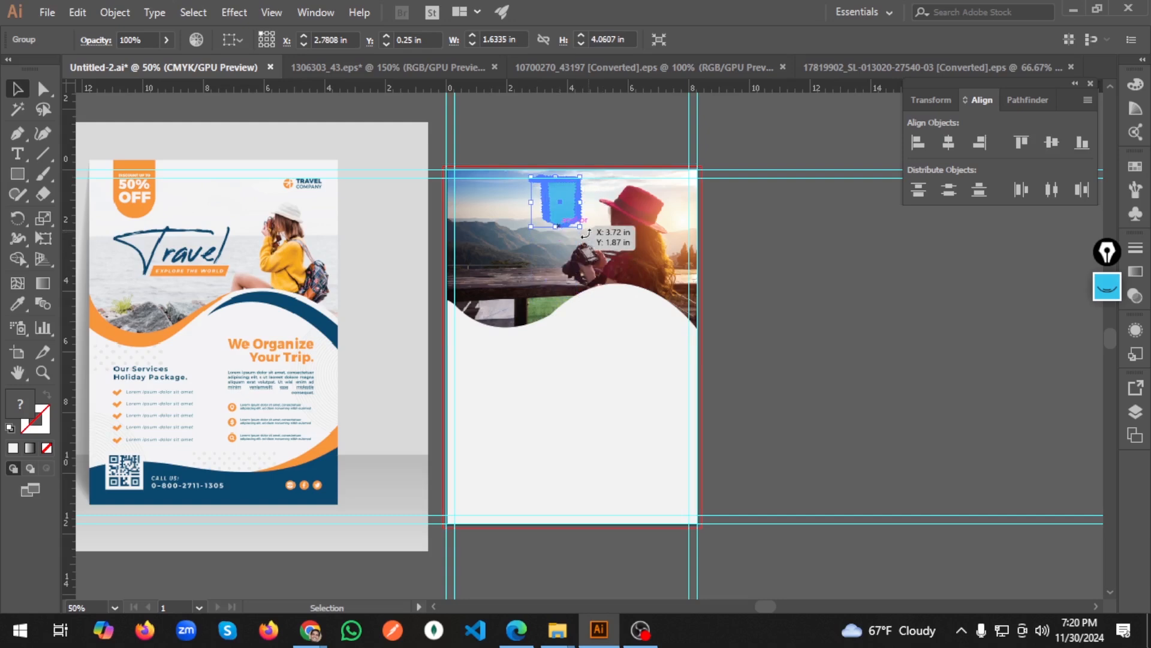
Step: Try to tilt the shortened blue ribbon slightly, and undo the rotation
{"action": "left_click_drag", "start_coordinate": [577, 238], "coordinate": [575, 239]}
{"action": "key", "text": "a"}
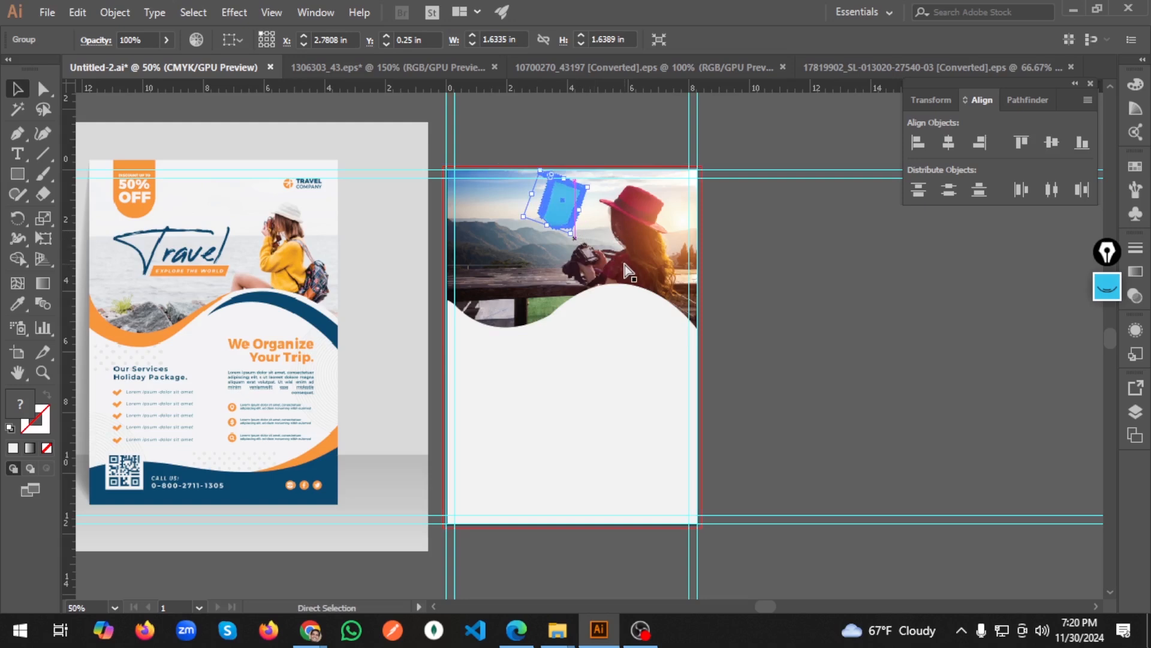
{"action": "key", "text": "ctrl+z"}
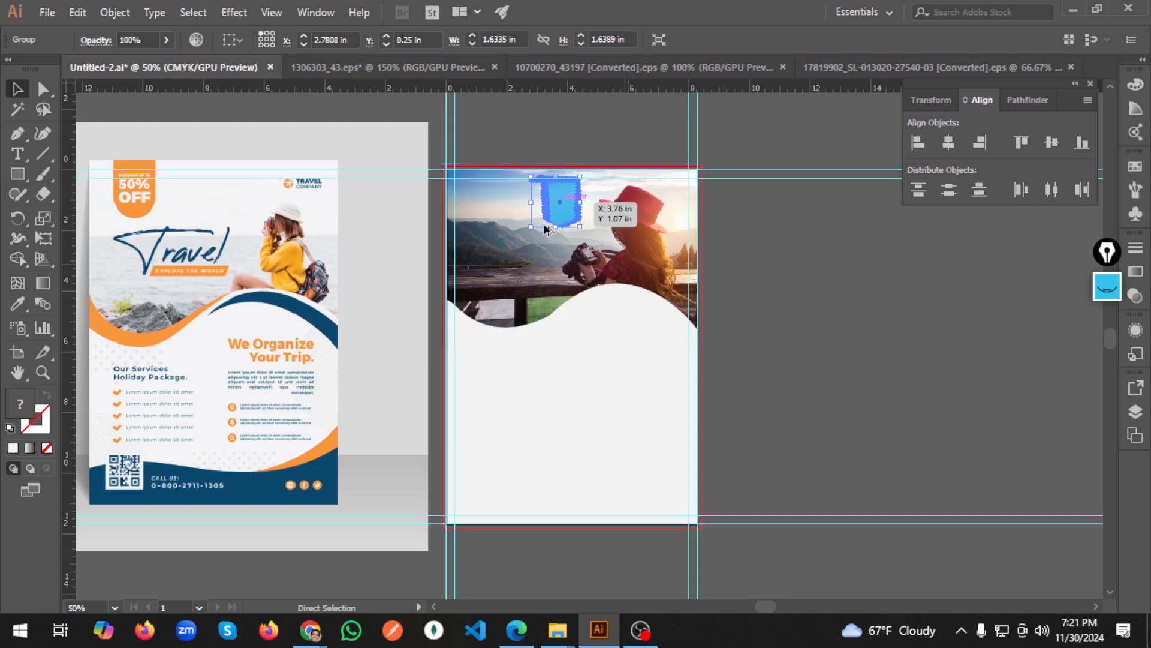
{"action": "scroll", "coordinate": [547, 228], "scroll_direction": "up", "scroll_amount": 2}
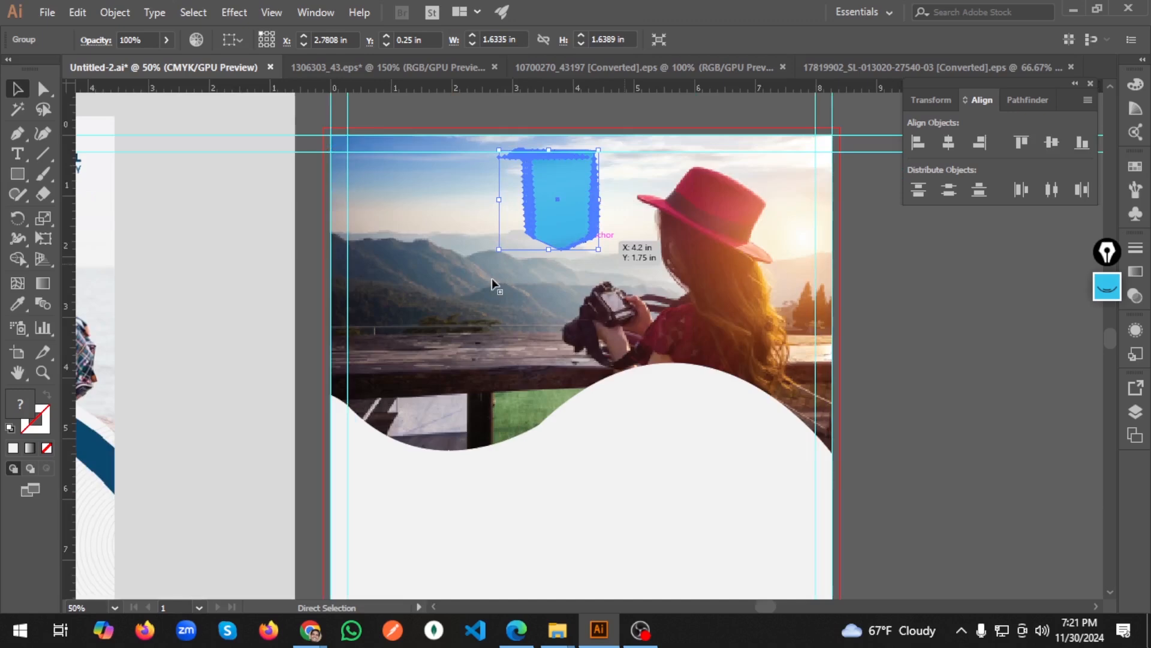
{"action": "key", "text": "ctrl+plus"}
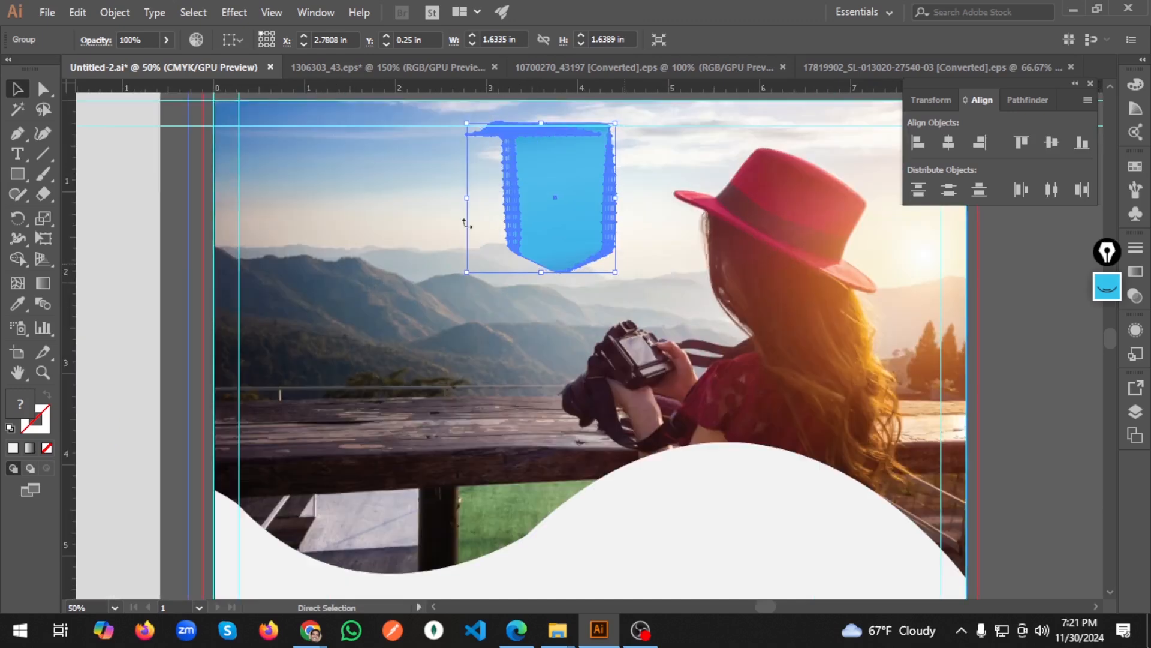
{"action": "key", "text": "ctrl+plus"}
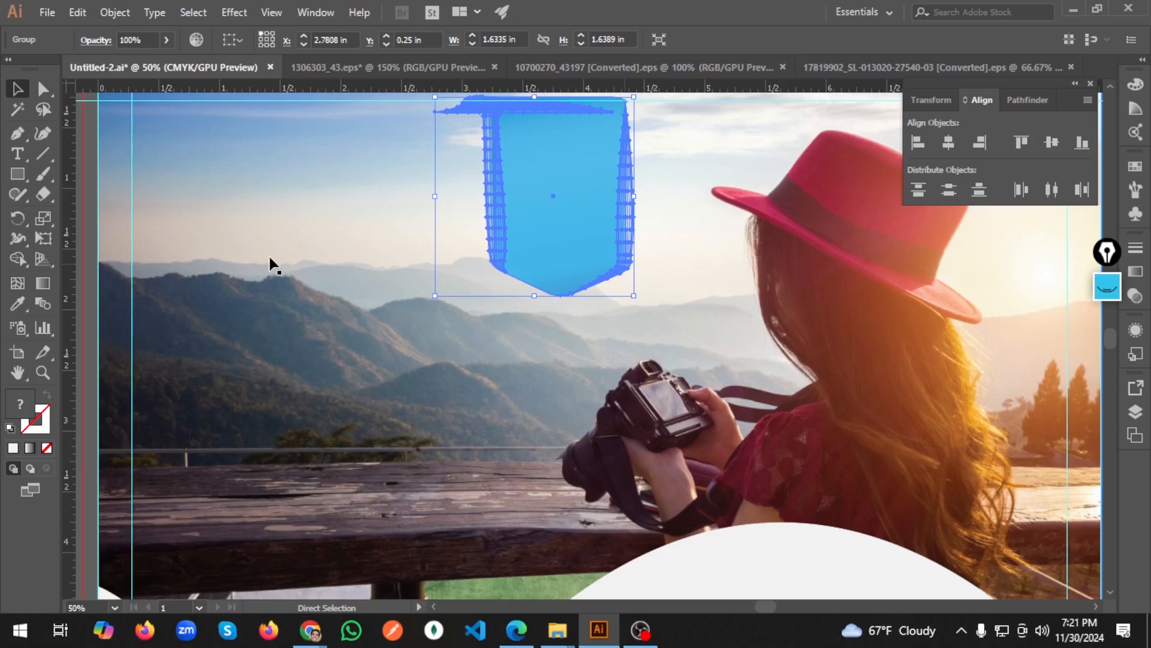
{"action": "scroll", "coordinate": [268, 256], "scroll_direction": "up", "scroll_amount": 3}
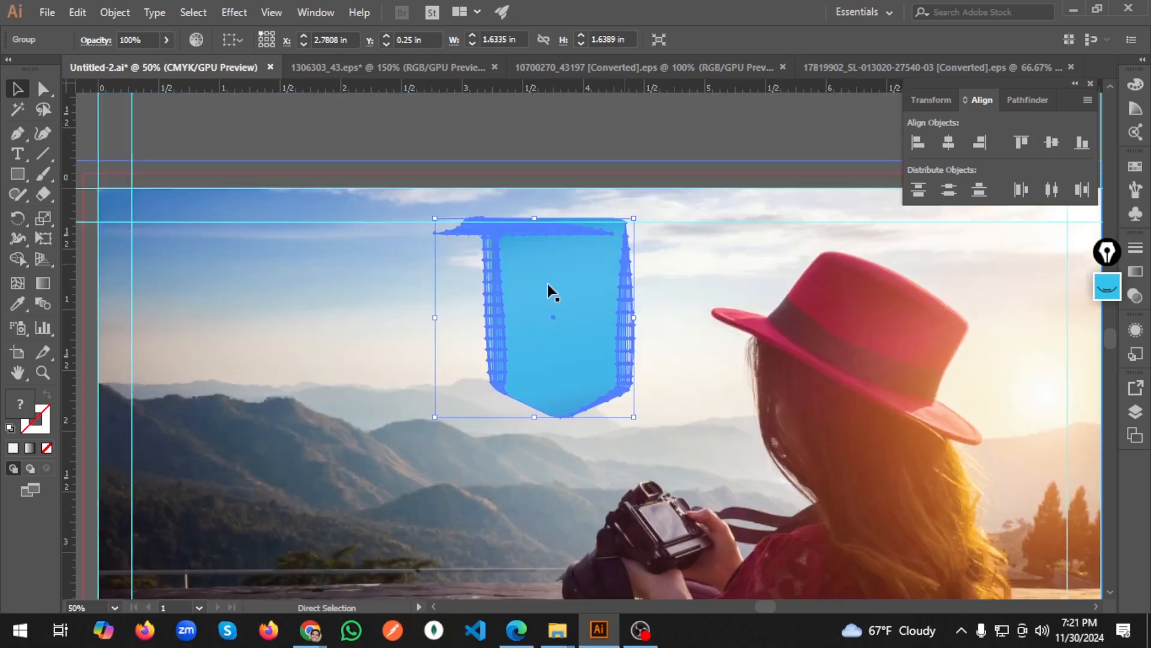
Step: Move the blue ribbon to the flyer's upper-left area, flush with the top edge at about X 0.95 in, Y 0 in
{"action": "scroll", "coordinate": [548, 284], "scroll_direction": "up", "scroll_amount": 3}
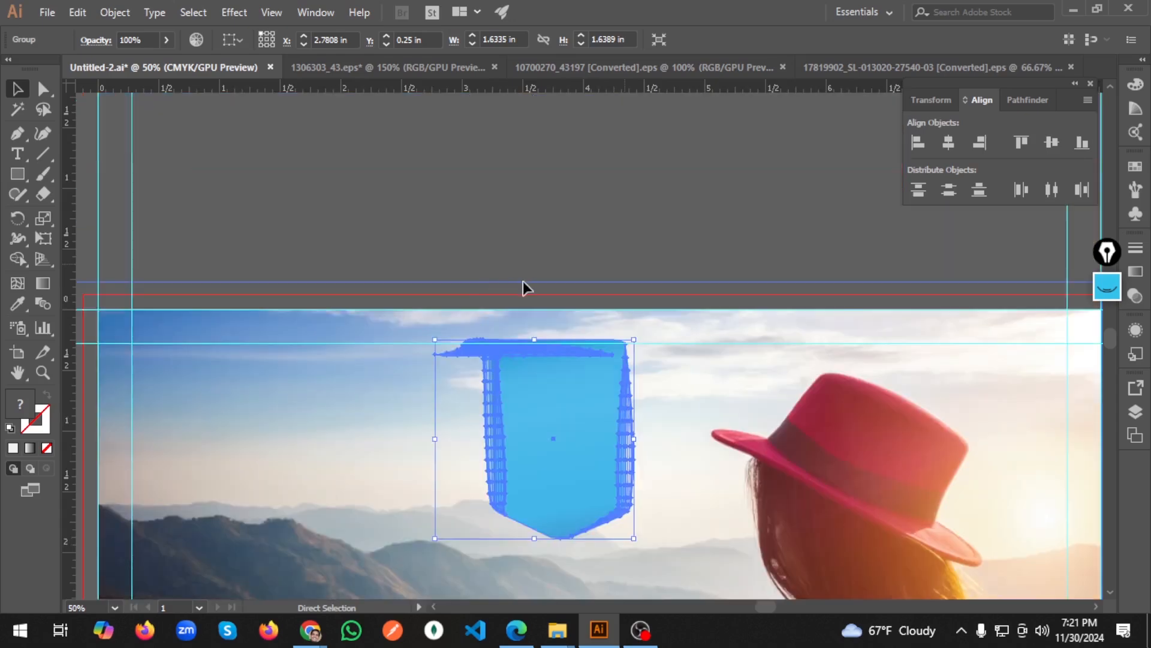
{"action": "scroll", "coordinate": [522, 282], "scroll_direction": "down", "scroll_amount": 2}
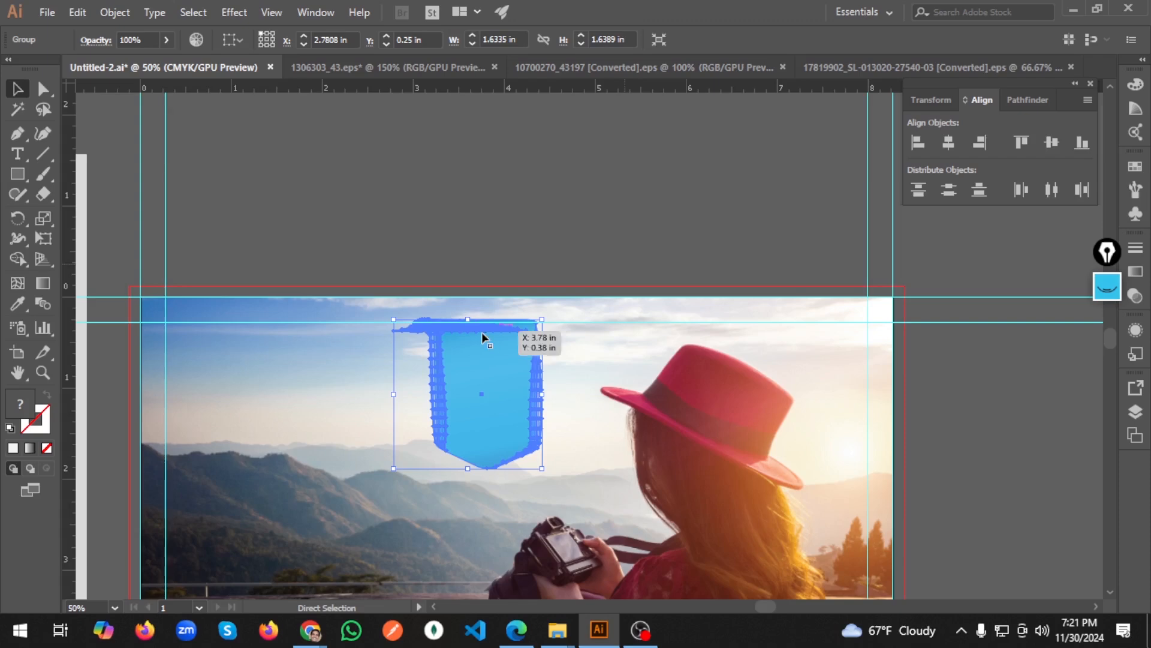
{"action": "key", "text": "ctrl+shift+a"}
{"action": "scroll", "coordinate": [481, 333], "scroll_direction": "down", "scroll_amount": 2}
{"action": "scroll", "coordinate": [481, 332], "scroll_direction": "down", "scroll_amount": 2}
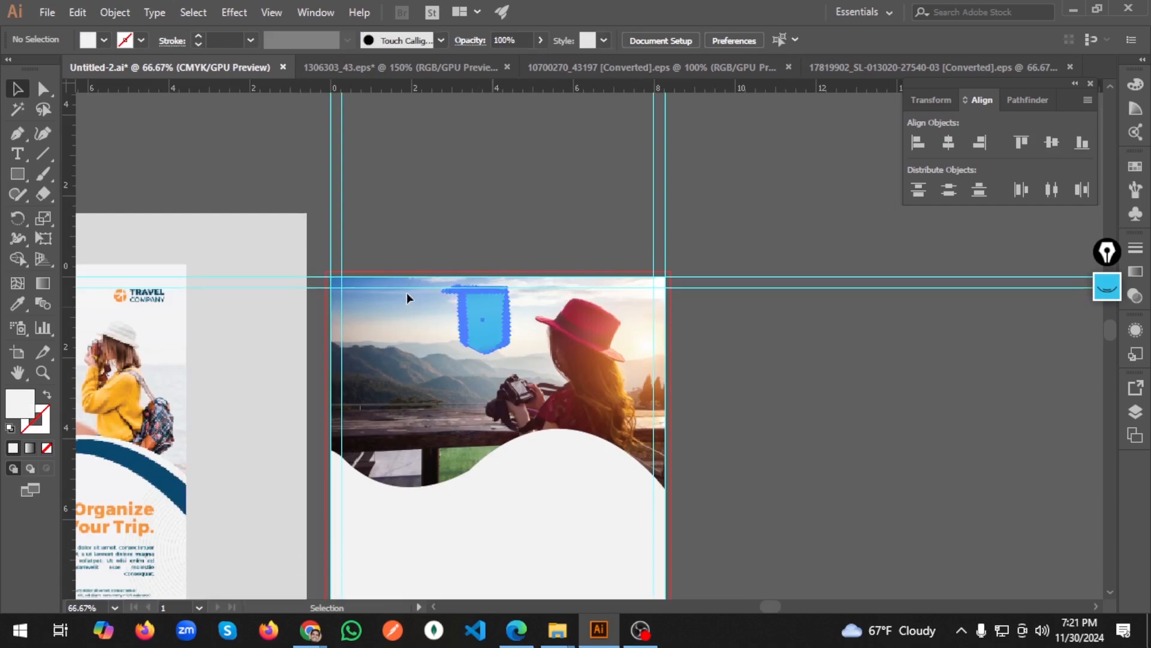
{"action": "left_click_drag", "start_coordinate": [406, 293], "coordinate": [419, 296]}
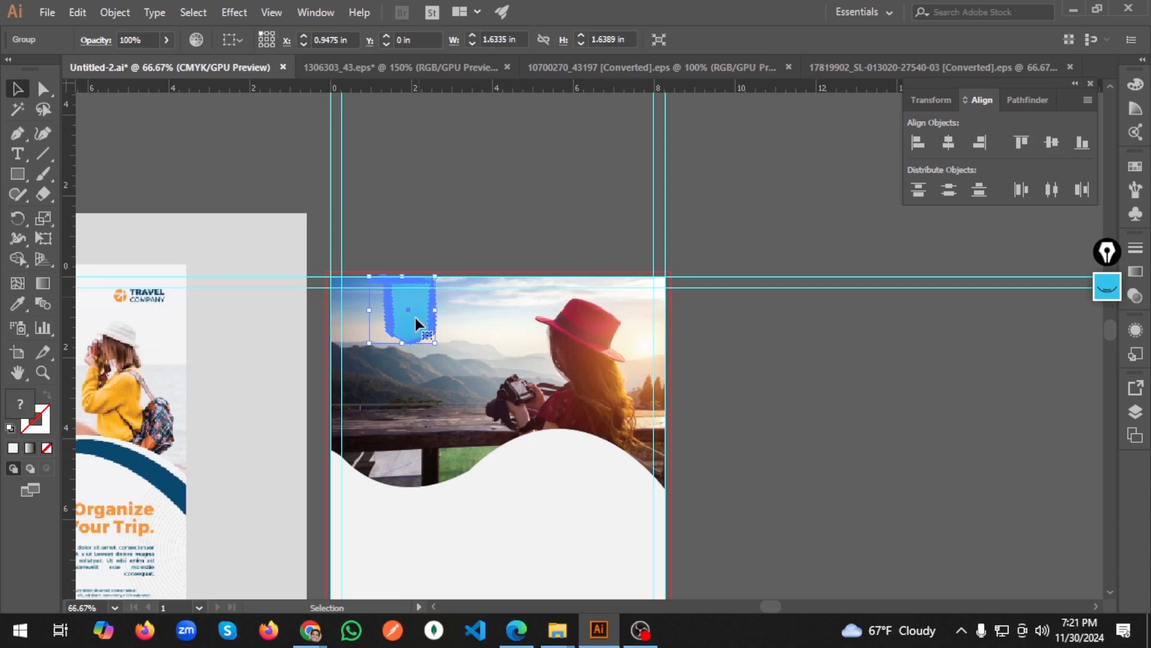
{"action": "left_click", "coordinate": [432, 215]}
{"action": "scroll", "coordinate": [381, 329], "scroll_direction": "up", "scroll_amount": 3}
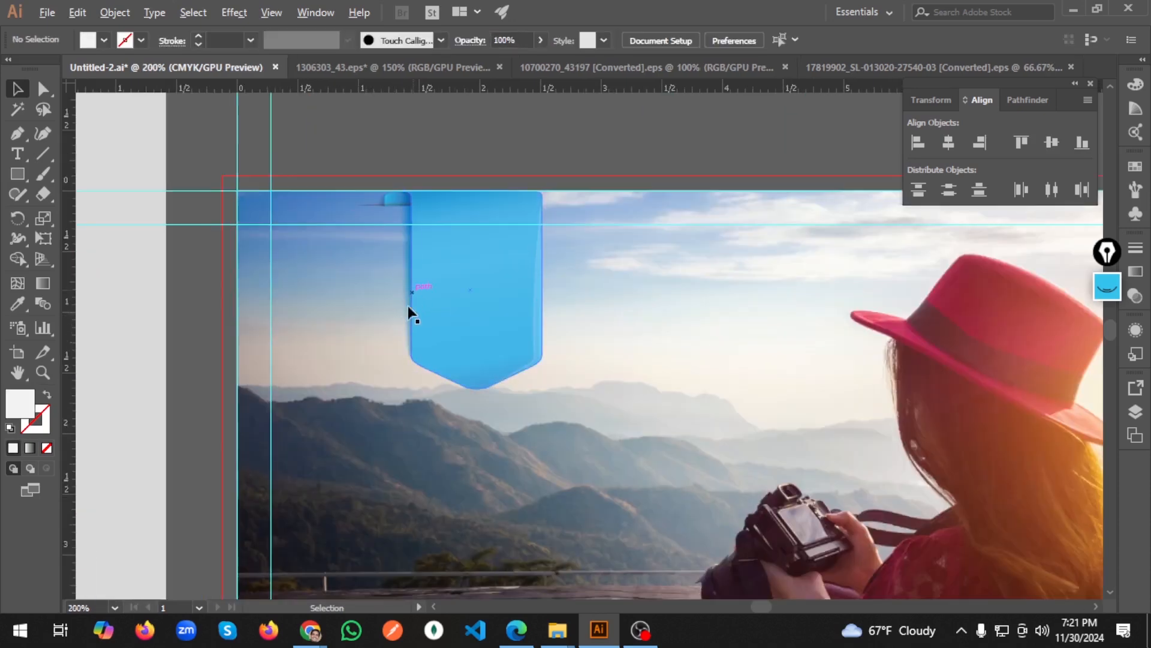
{"action": "scroll", "coordinate": [420, 321], "scroll_direction": "up", "scroll_amount": 2}
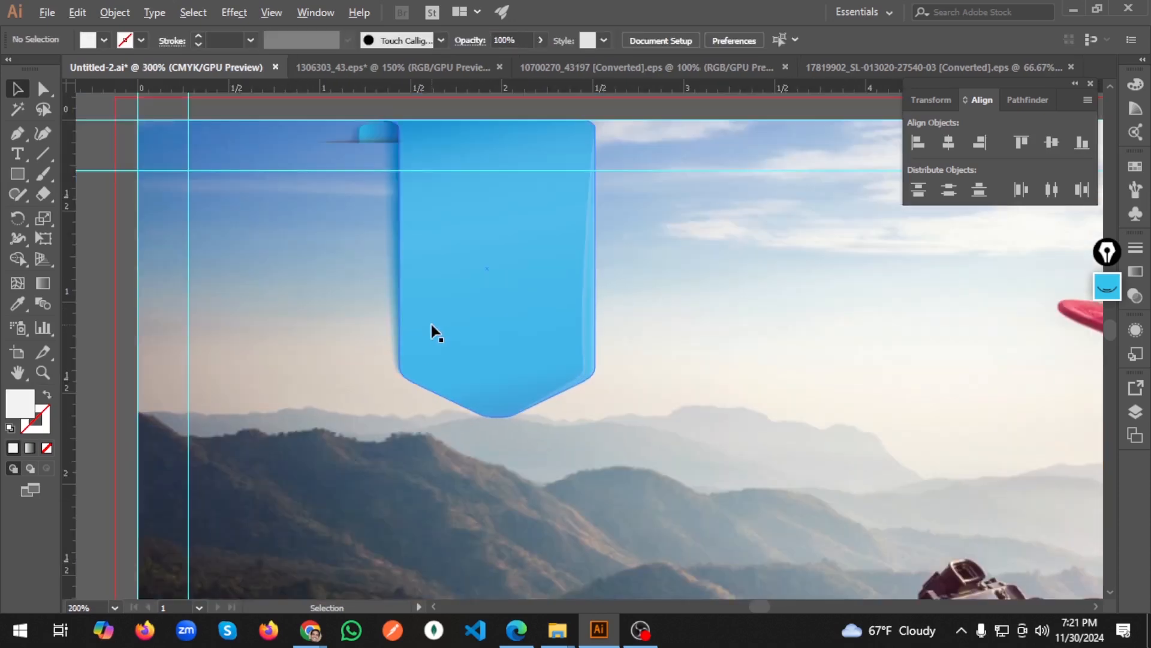
{"action": "scroll", "coordinate": [431, 324], "scroll_direction": "down", "scroll_amount": 3}
{"action": "scroll", "coordinate": [431, 327], "scroll_direction": "down", "scroll_amount": 1}
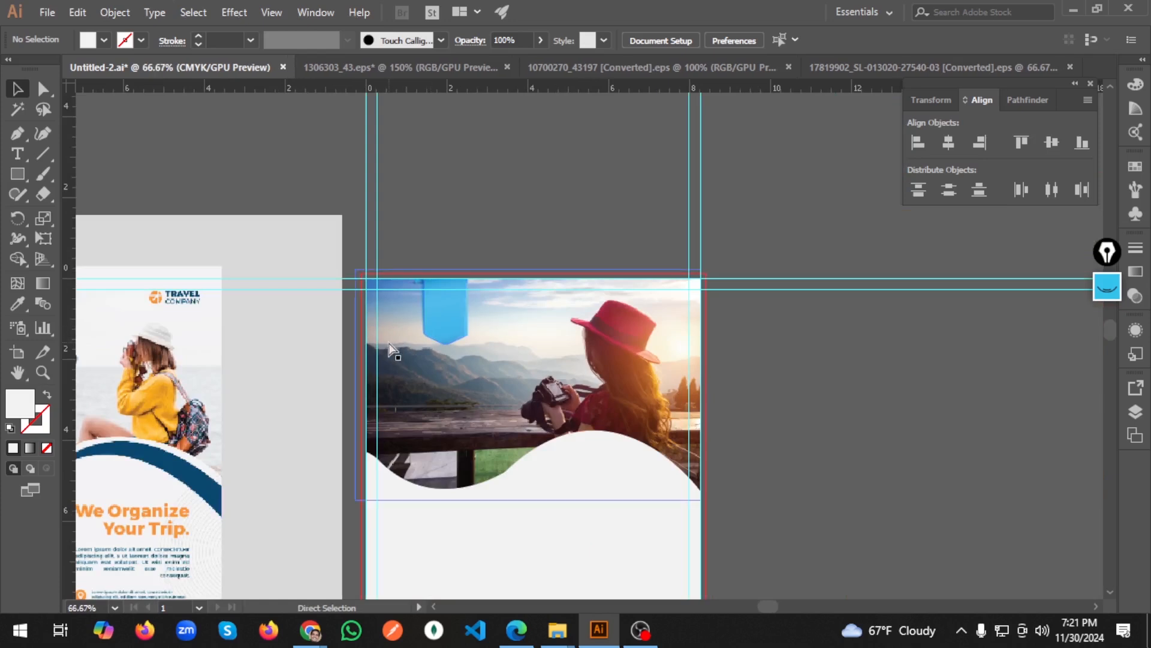
Step: Recolour the blue ribbon with the orange sampled from the 50% OFF badge on the reference flyer, and deselect it
{"action": "scroll", "coordinate": [390, 351], "scroll_direction": "left", "scroll_amount": 4}
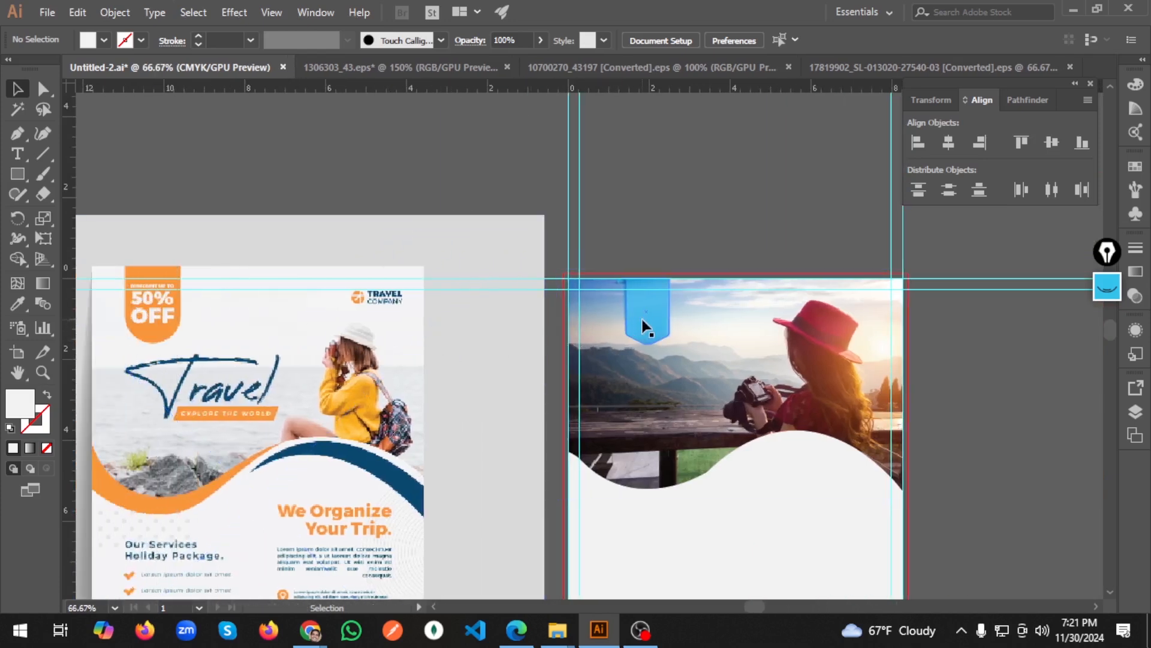
{"action": "left_click", "coordinate": [643, 325]}
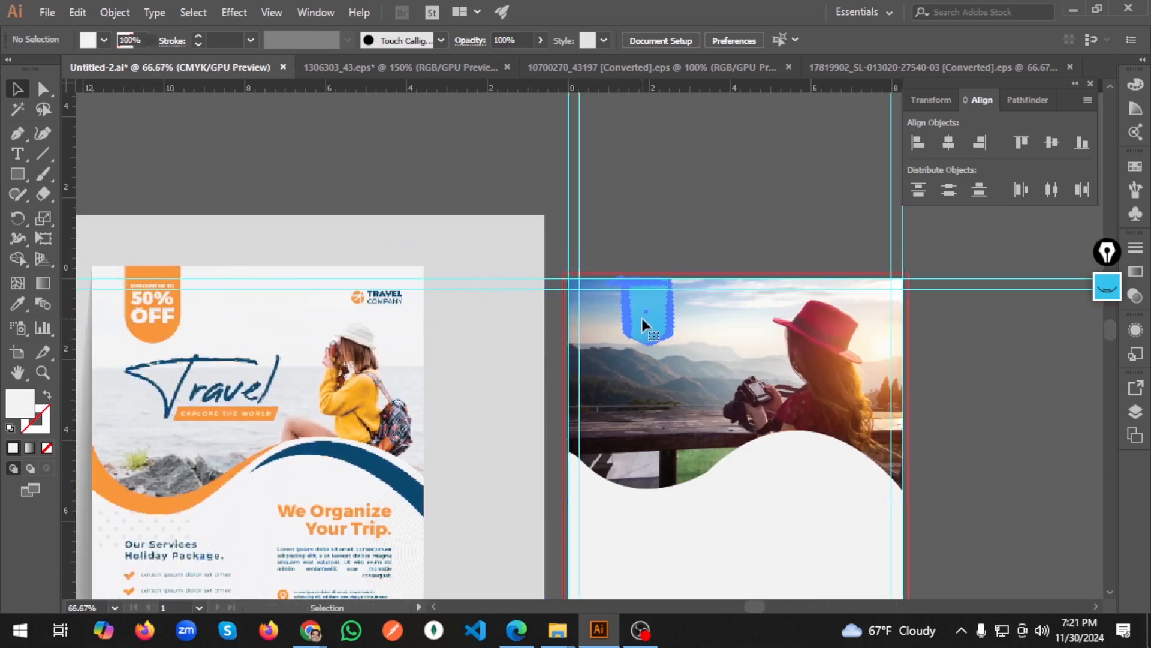
{"action": "left_click", "coordinate": [19, 302]}
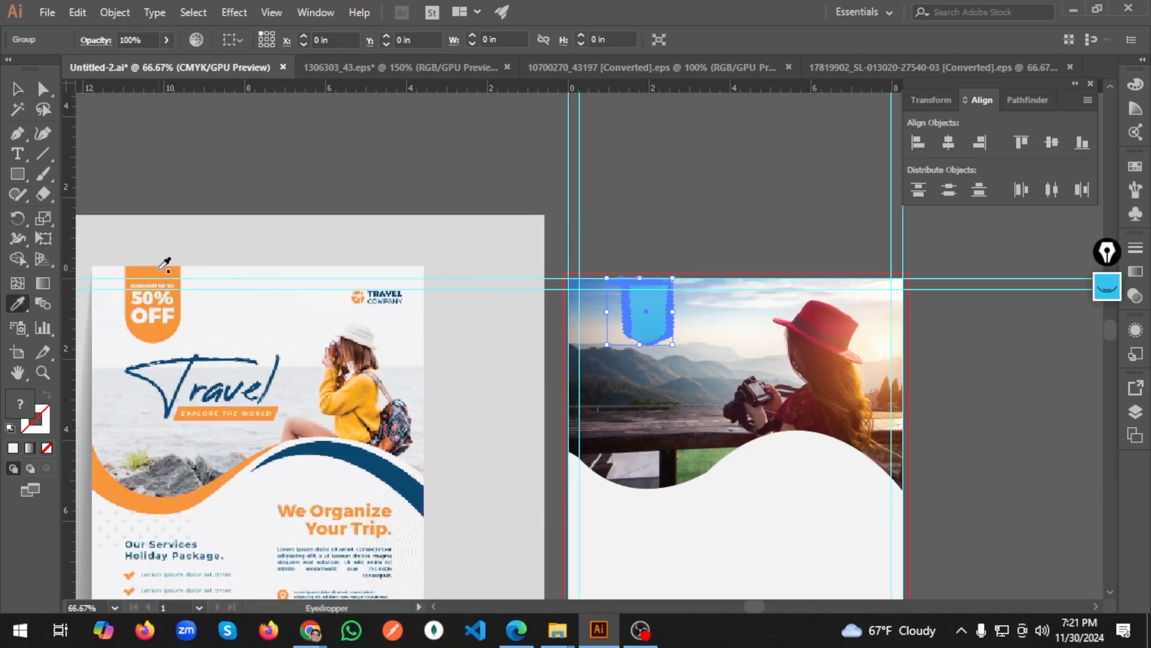
{"action": "left_click", "coordinate": [164, 268]}
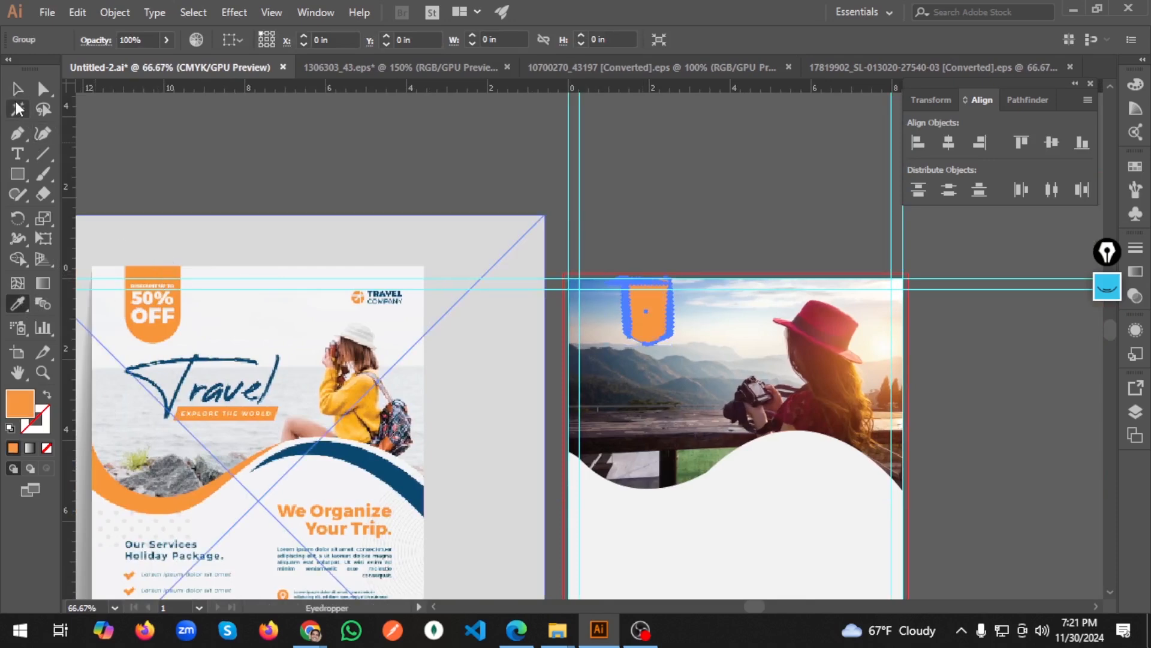
{"action": "left_click", "coordinate": [17, 90]}
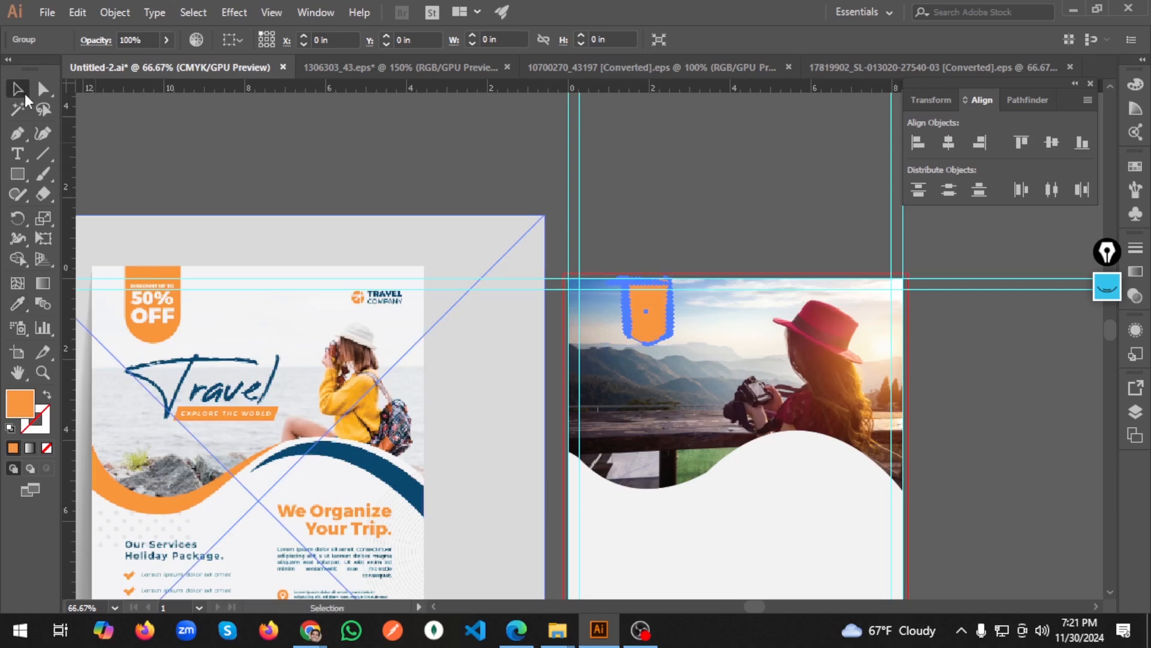
{"action": "left_click", "coordinate": [752, 198]}
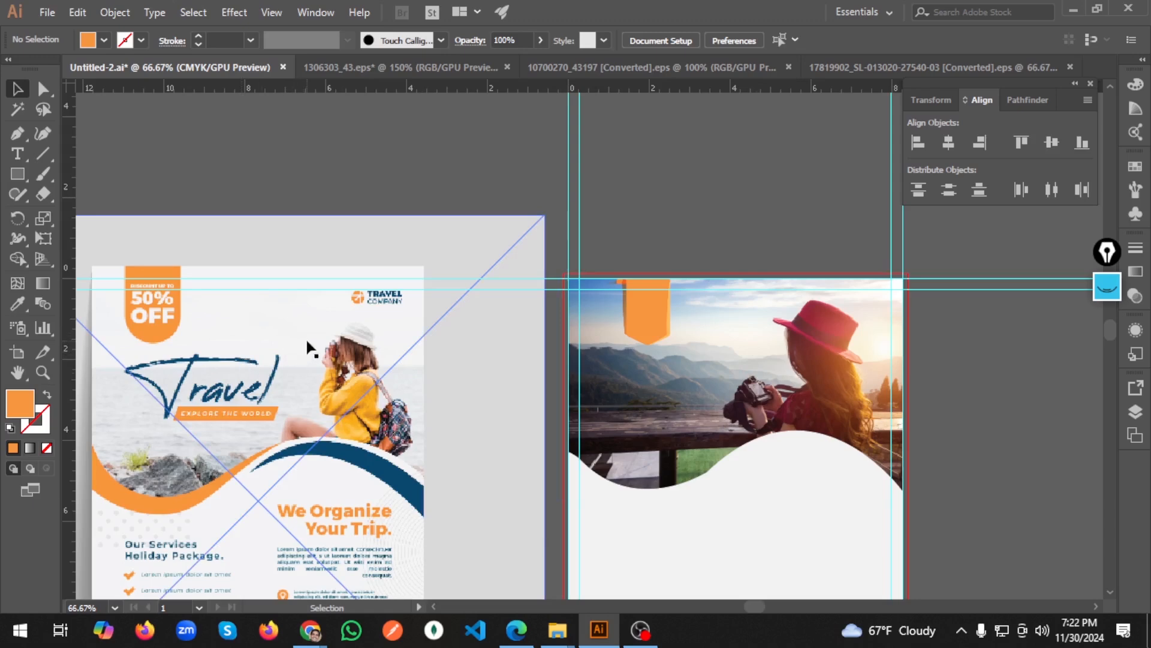
Step: Nudge the orange ribbon up to Y -0.0556 in so it slightly overlaps the flyer's top edge, and deselect it
{"action": "left_click", "coordinate": [662, 324]}
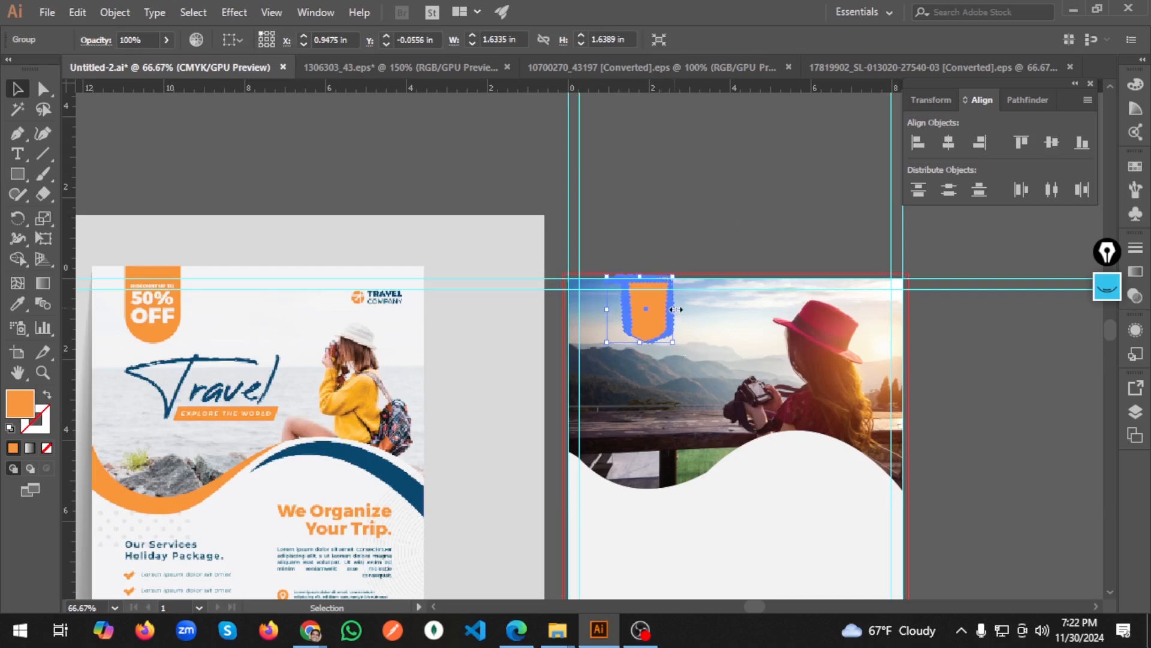
{"action": "left_click", "coordinate": [743, 233]}
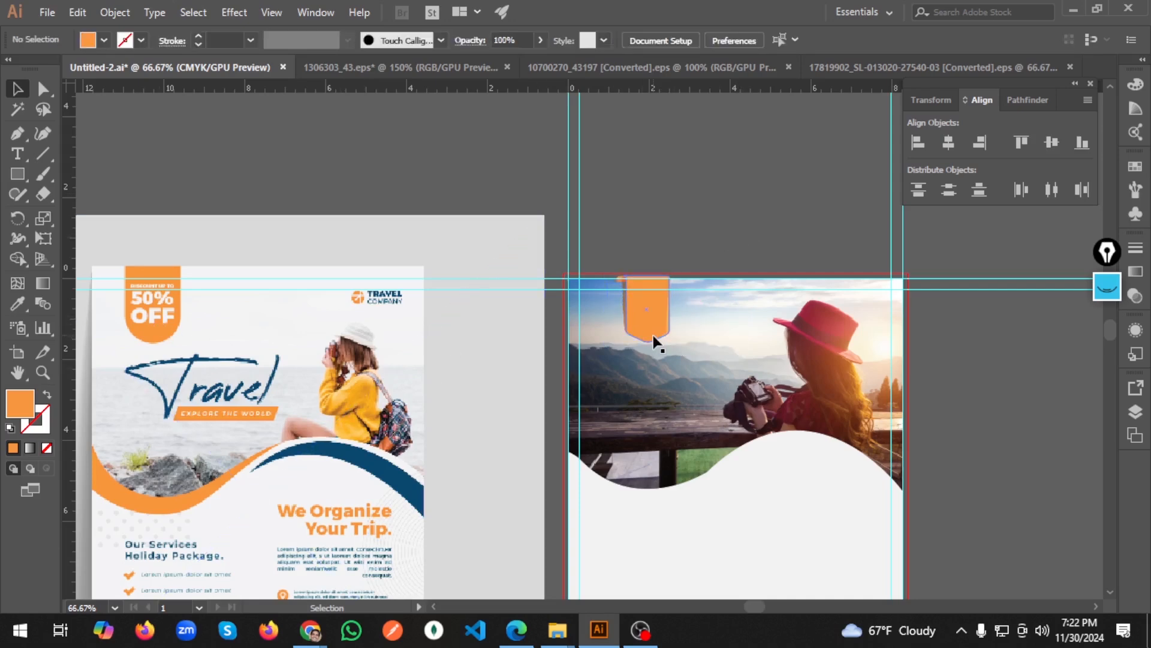
{"action": "scroll", "coordinate": [418, 384], "scroll_direction": "down", "scroll_amount": 2}
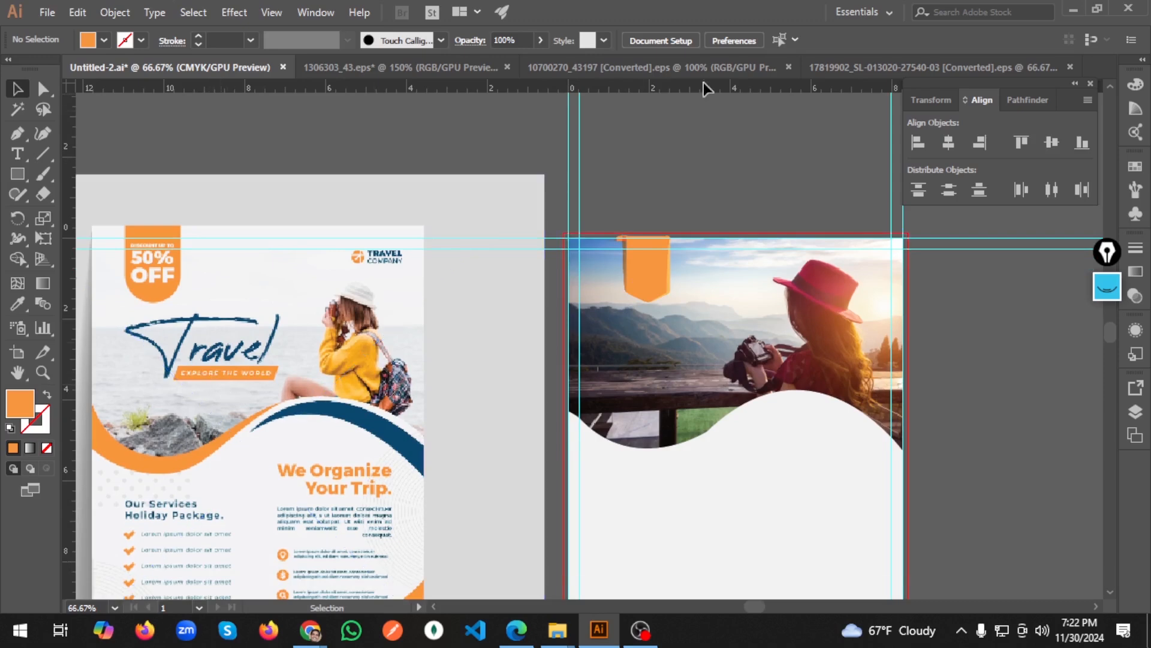
Step: Close 10700270_43197 [Converted].eps and return to the Untitled-2.ai flyer
{"action": "left_click", "coordinate": [700, 67]}
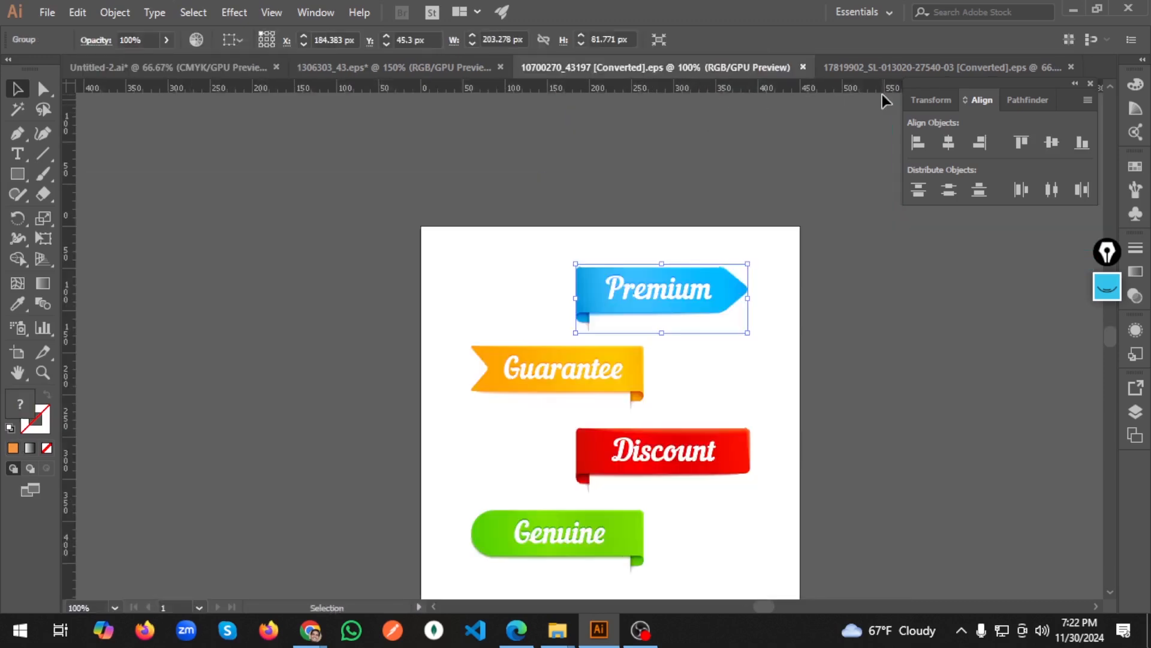
{"action": "left_click", "coordinate": [803, 68]}
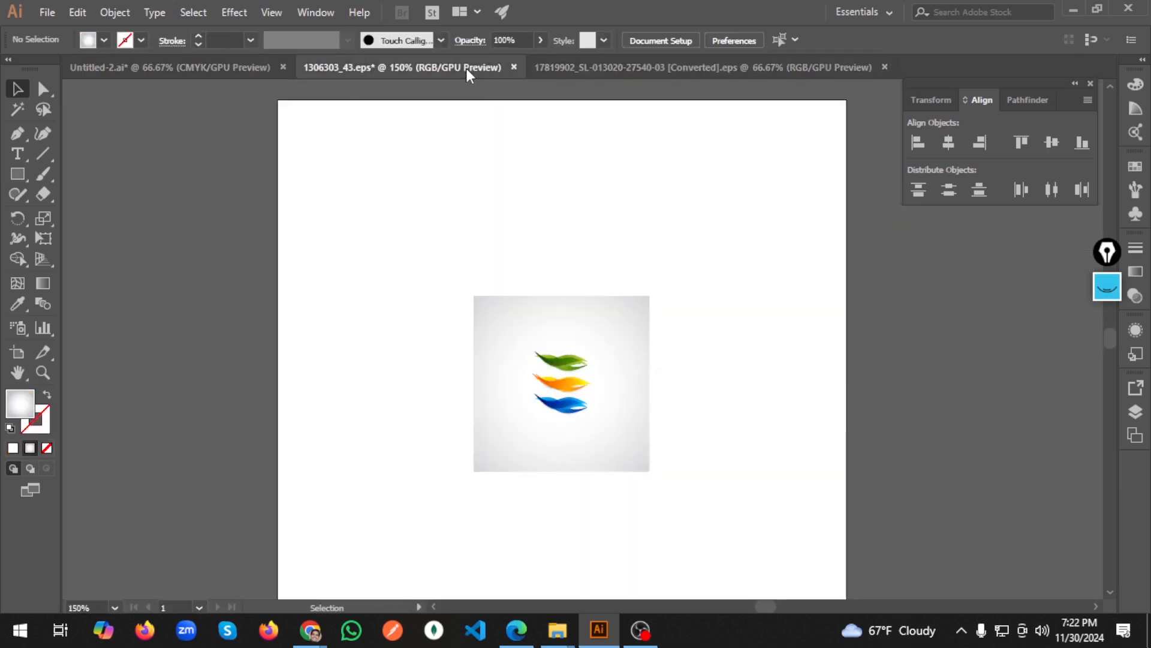
{"action": "left_click", "coordinate": [696, 71]}
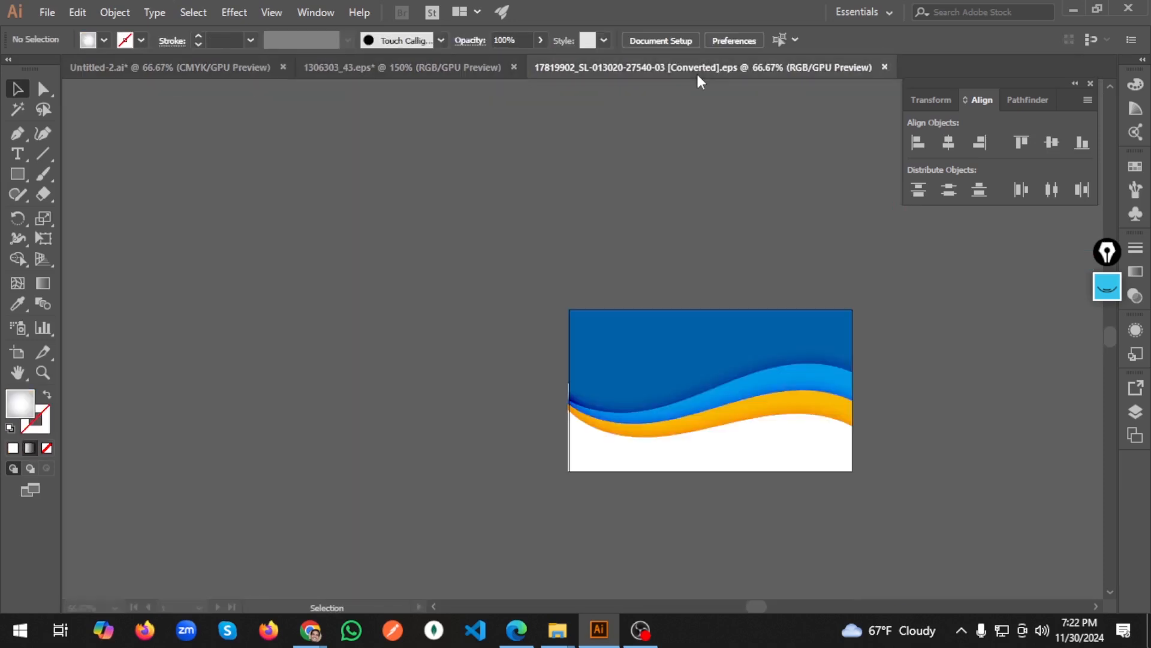
{"action": "left_click", "coordinate": [390, 67]}
{"action": "left_click", "coordinate": [227, 67]}
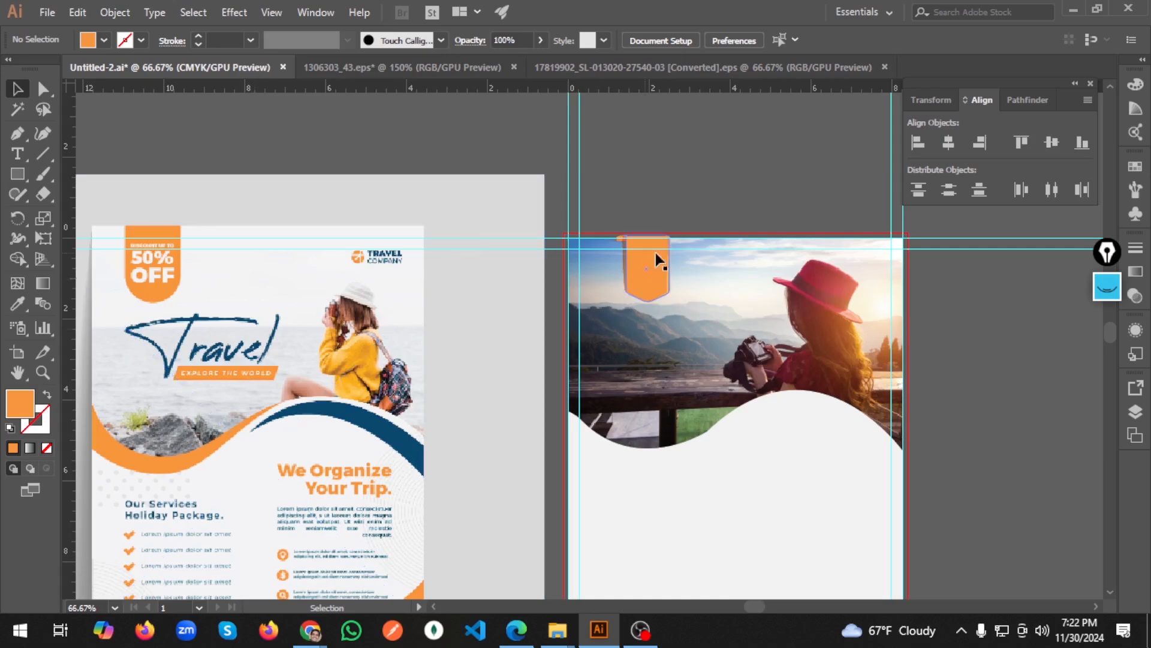
{"action": "scroll", "coordinate": [689, 322], "scroll_direction": "down", "scroll_amount": 3}
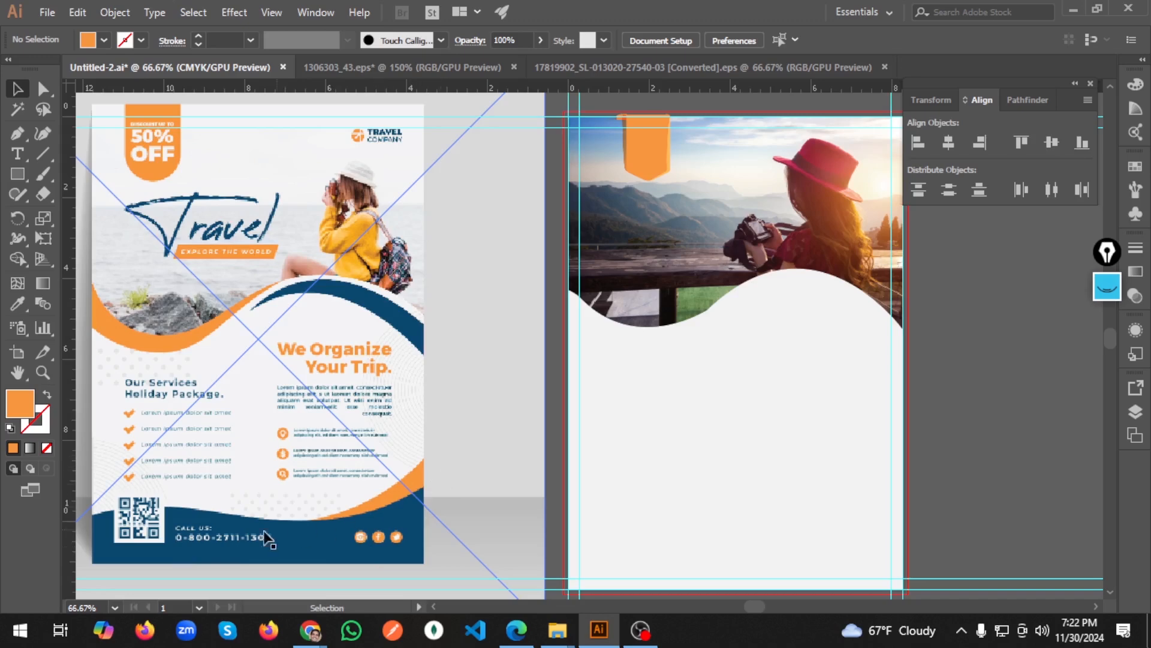
{"action": "left_click", "coordinate": [756, 66]}
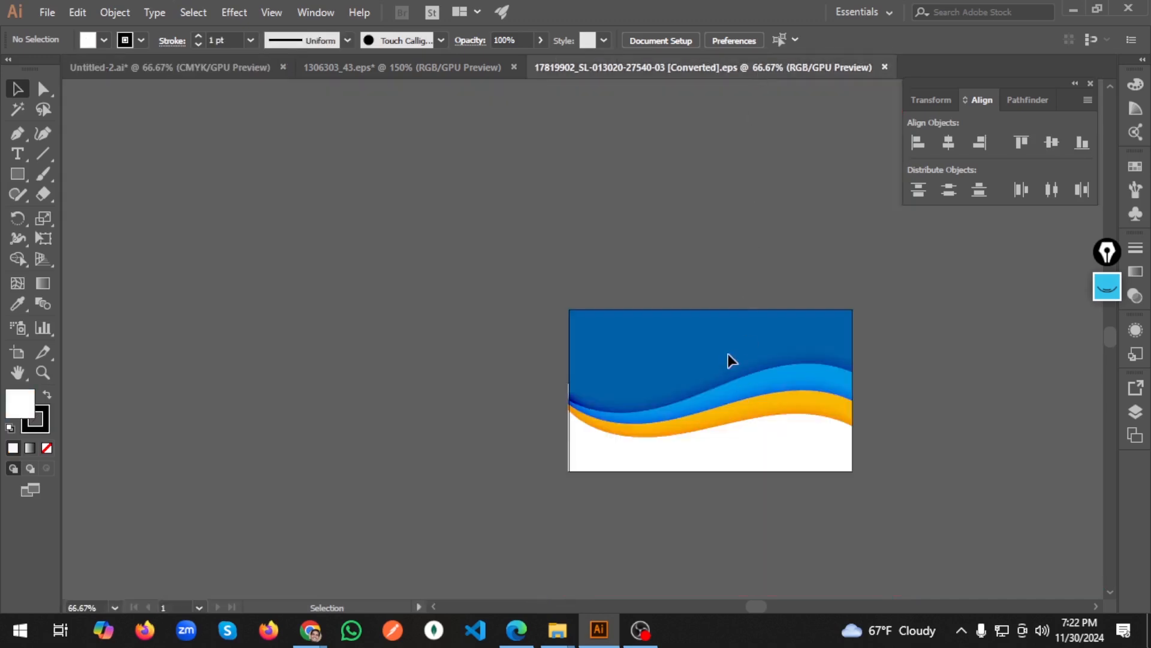
{"action": "left_click", "coordinate": [736, 394]}
{"action": "left_click_drag", "start_coordinate": [746, 394], "coordinate": [713, 475]}
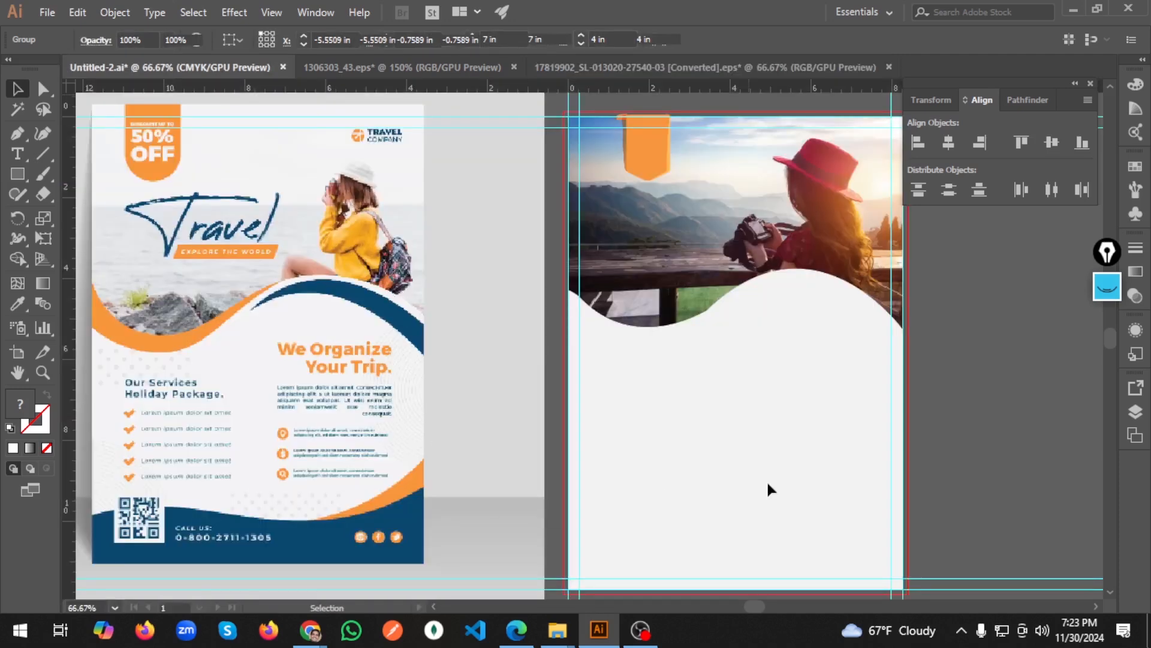
{"action": "scroll", "coordinate": [760, 474], "scroll_direction": "down", "scroll_amount": 2}
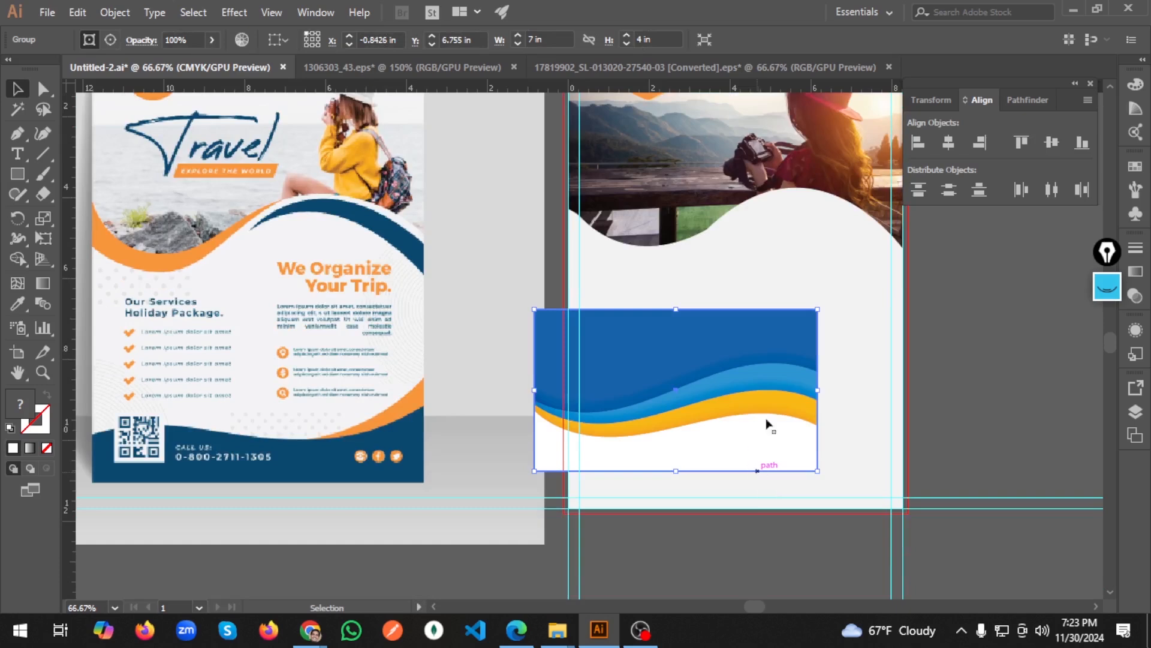
Step: Reflect the wave artwork across the horizontal axis so the blue area lies at its bottom
{"action": "right_click", "coordinate": [779, 394]}
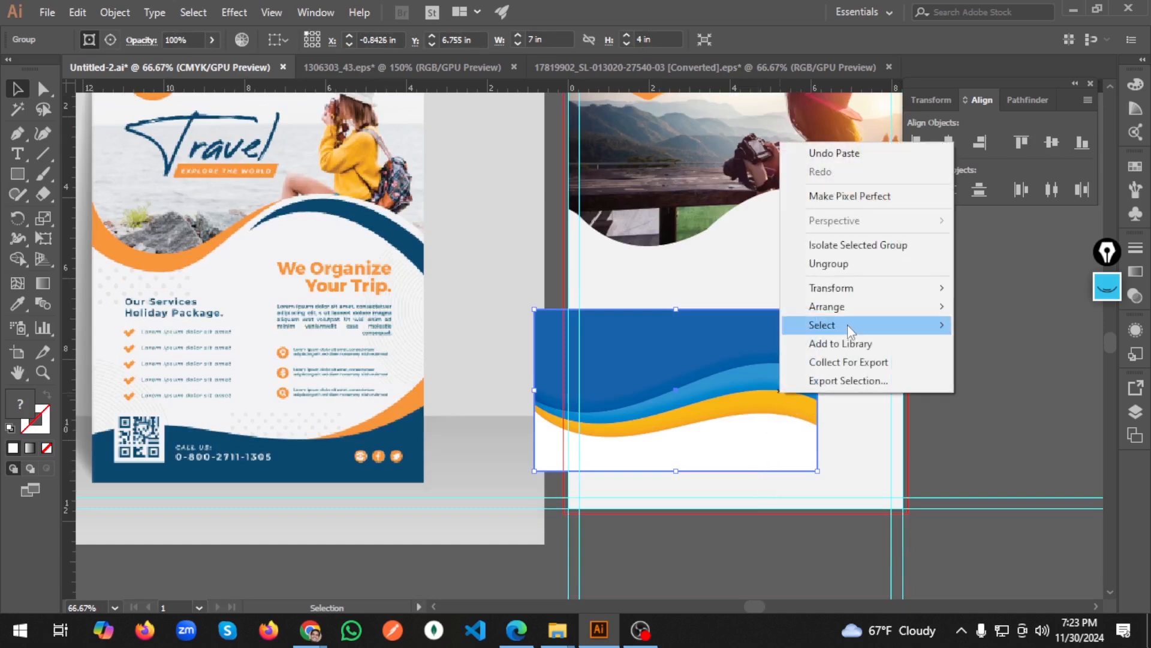
{"action": "mouse_move", "coordinate": [852, 296]}
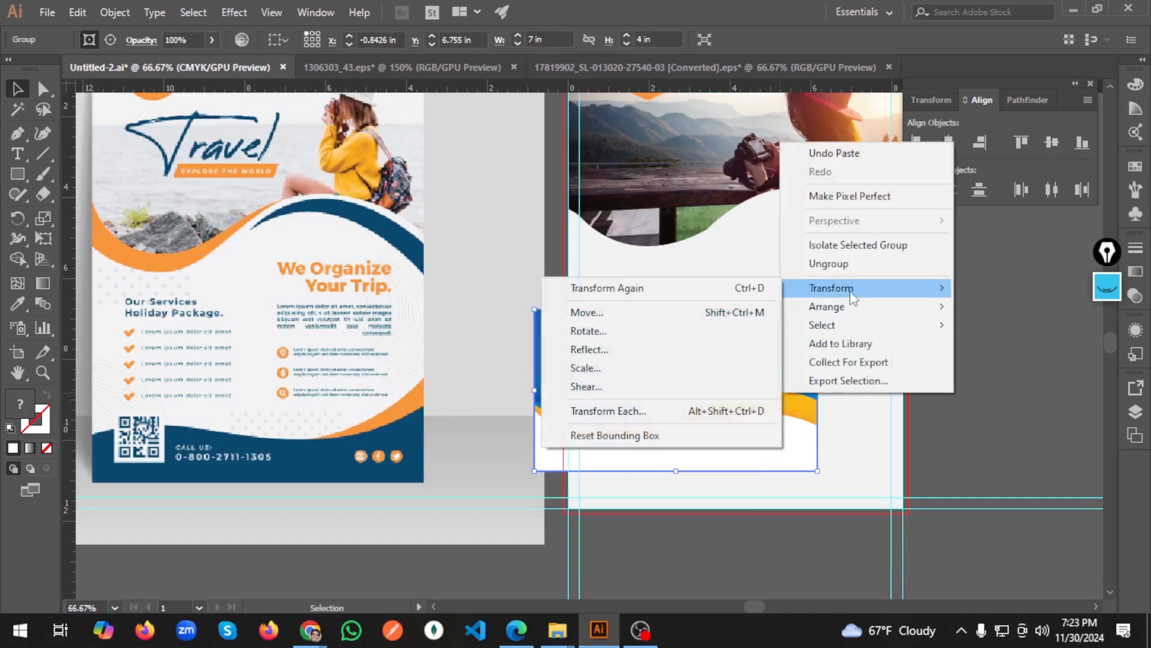
{"action": "left_click", "coordinate": [663, 348]}
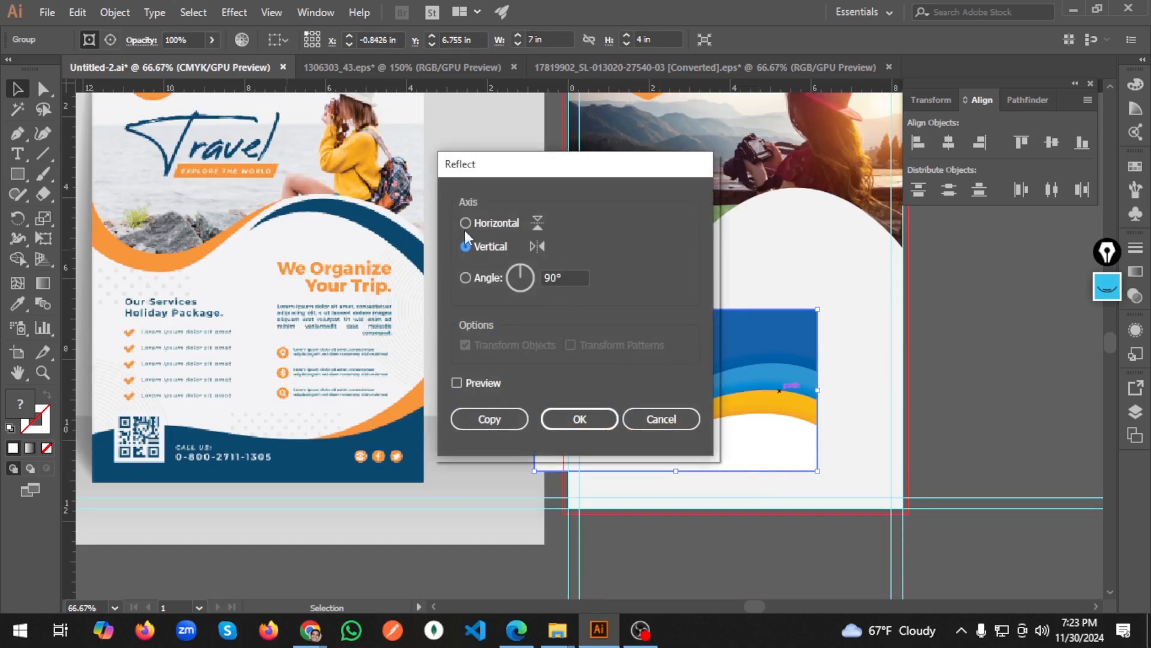
{"action": "left_click", "coordinate": [464, 222]}
{"action": "left_click", "coordinate": [453, 382]}
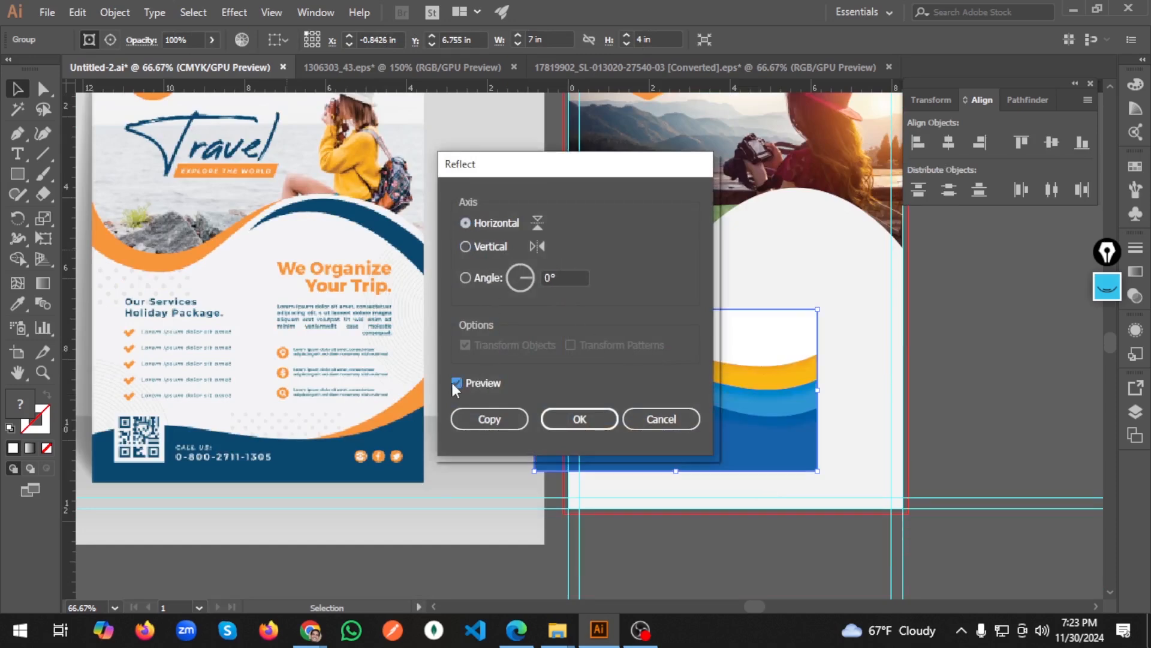
{"action": "left_click", "coordinate": [599, 423]}
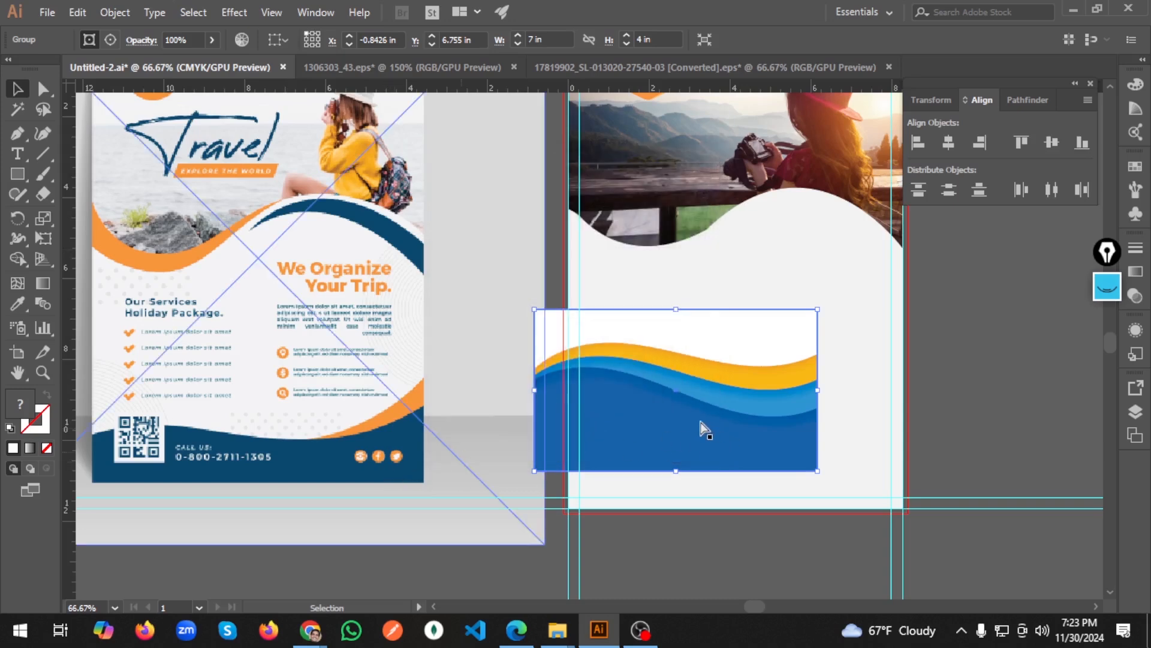
Step: Fit the wave artwork along the flyer's bottom edge as a footer, about 8.4 in wide and 2.09 in high, and deselect it
{"action": "scroll", "coordinate": [700, 427], "scroll_direction": "right", "scroll_amount": 3}
{"action": "left_click_drag", "start_coordinate": [655, 424], "coordinate": [716, 463]}
{"action": "left_click_drag", "start_coordinate": [799, 423], "coordinate": [829, 429]}
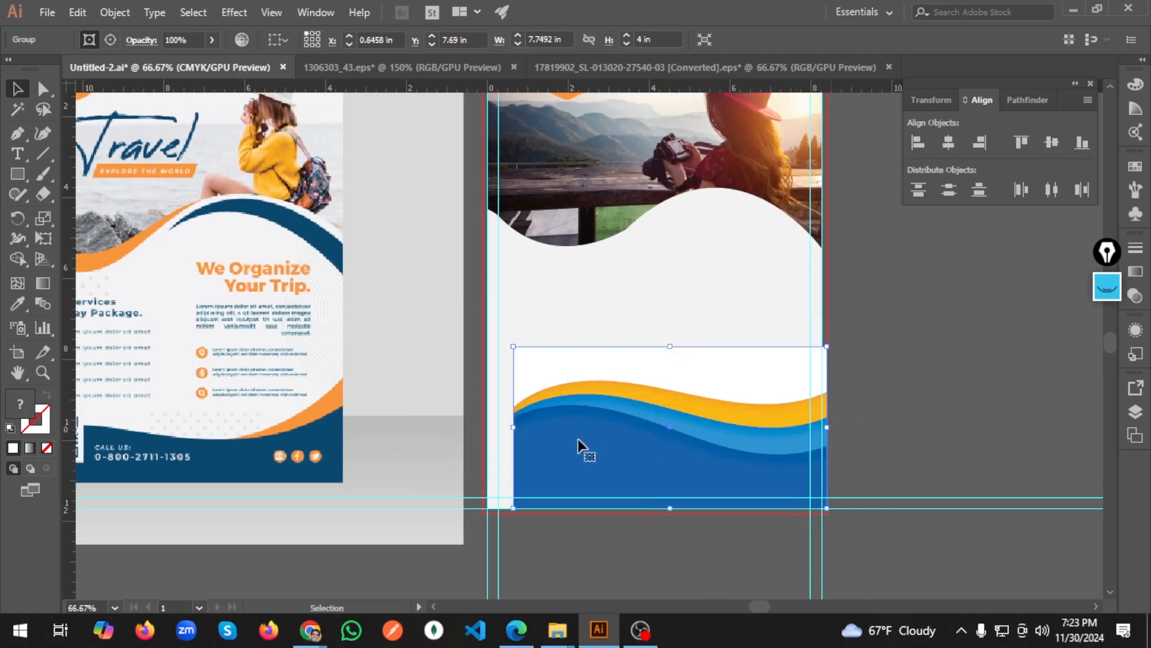
{"action": "left_click_drag", "start_coordinate": [513, 430], "coordinate": [487, 428]}
{"action": "left_click_drag", "start_coordinate": [657, 346], "coordinate": [650, 424]}
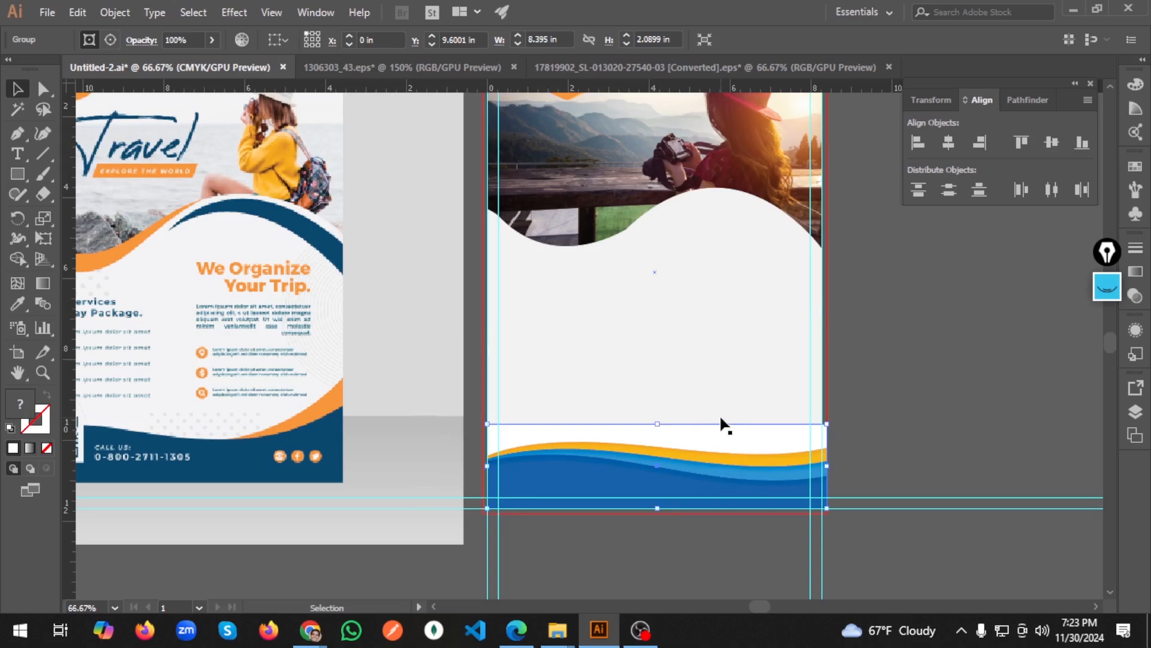
{"action": "left_click", "coordinate": [935, 316]}
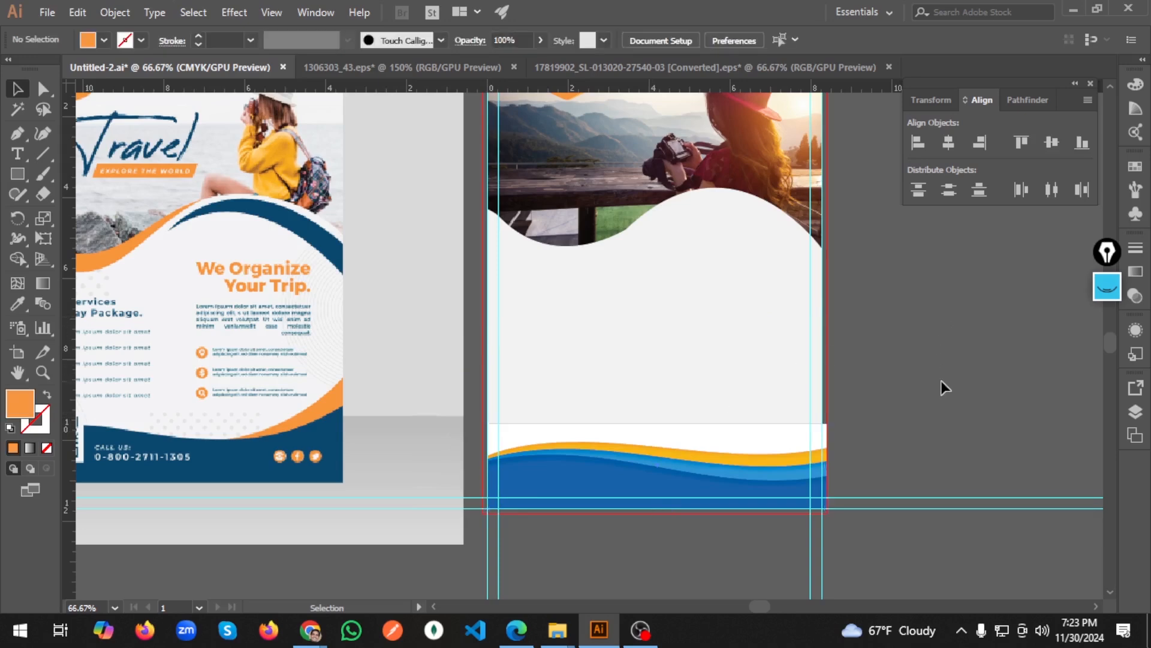
{"action": "scroll", "coordinate": [888, 396], "scroll_direction": "down", "scroll_amount": 2}
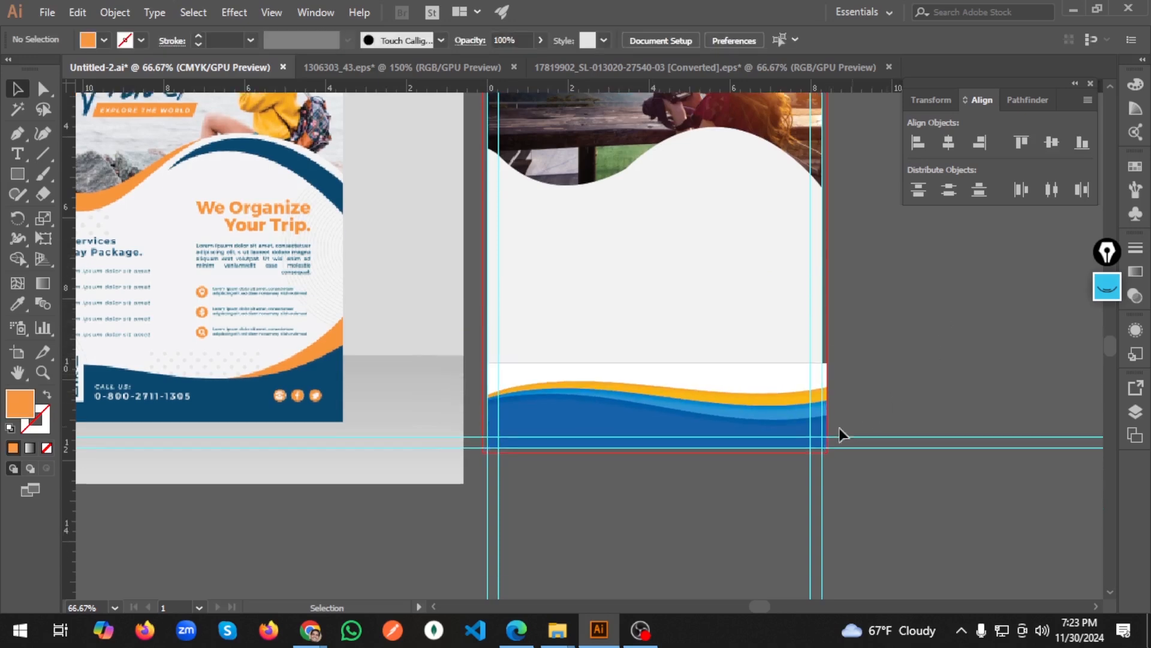
{"action": "scroll", "coordinate": [758, 425], "scroll_direction": "left", "scroll_amount": 4}
{"action": "scroll", "coordinate": [747, 438], "scroll_direction": "up", "scroll_amount": 1}
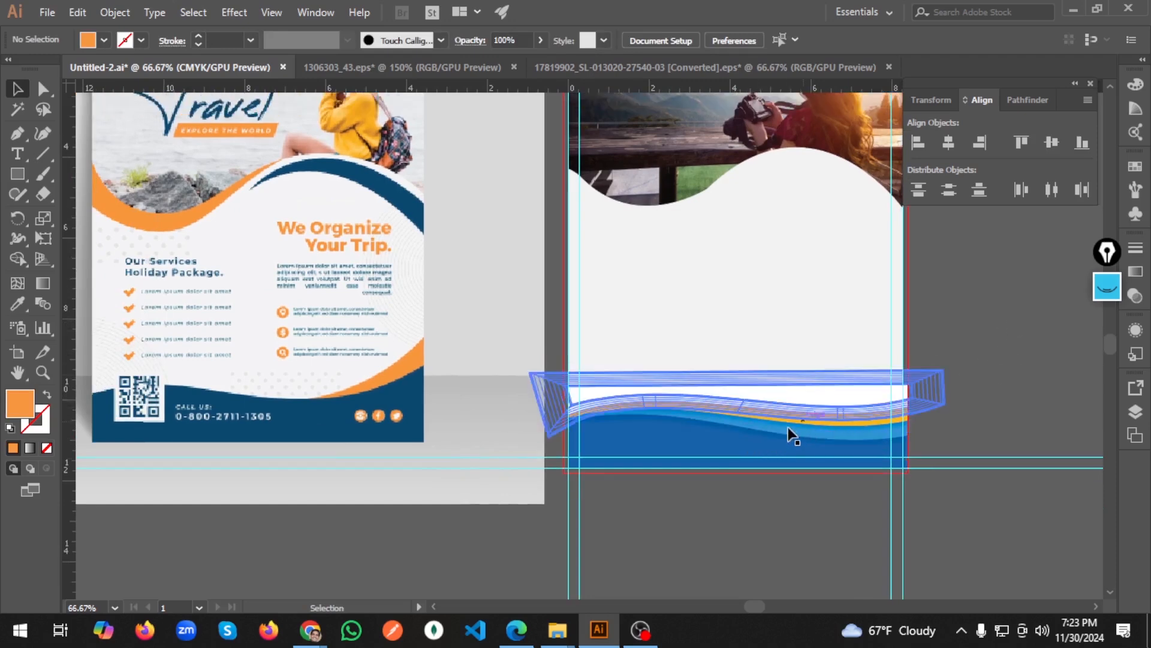
{"action": "right_click", "coordinate": [787, 427]}
{"action": "left_click", "coordinate": [719, 434]}
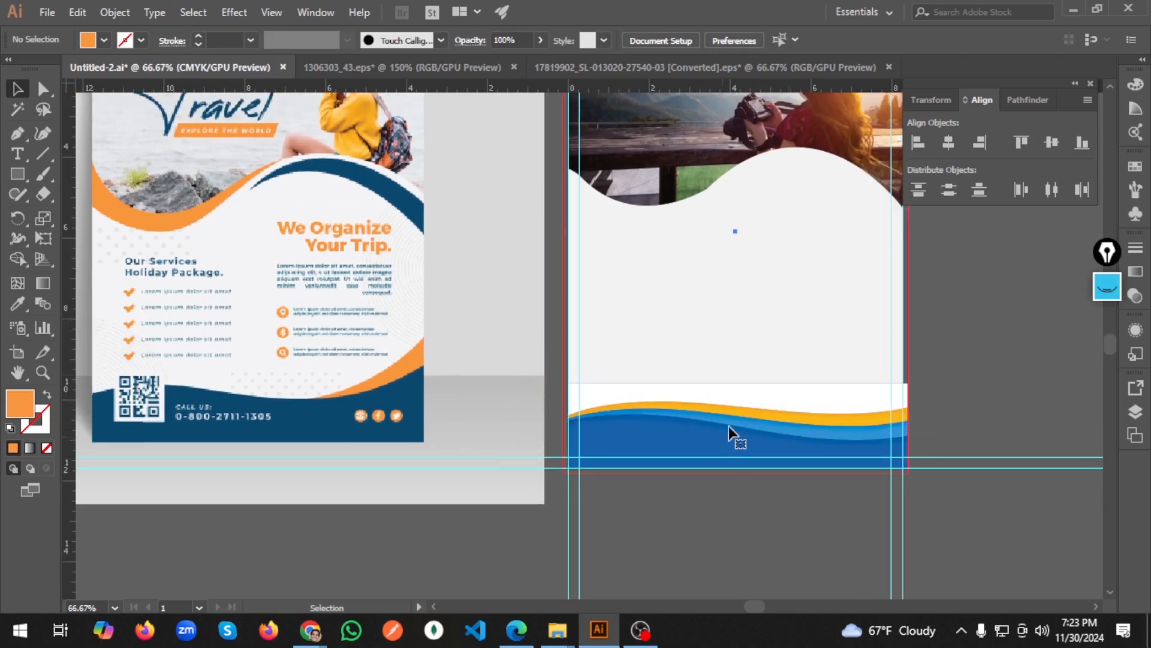
Step: Ungroup the wave footer artwork, and try deleting the clipped group inside it
{"action": "left_click", "coordinate": [726, 413]}
{"action": "right_click", "coordinate": [727, 412]}
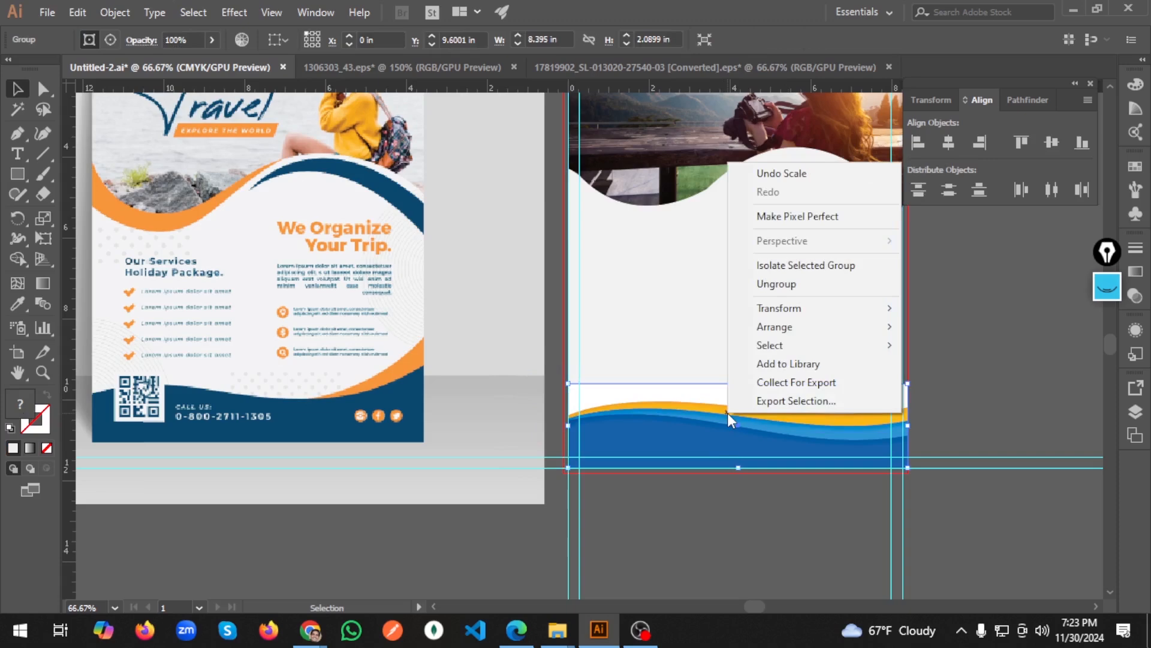
{"action": "left_click", "coordinate": [793, 286]}
{"action": "left_click", "coordinate": [1005, 336]}
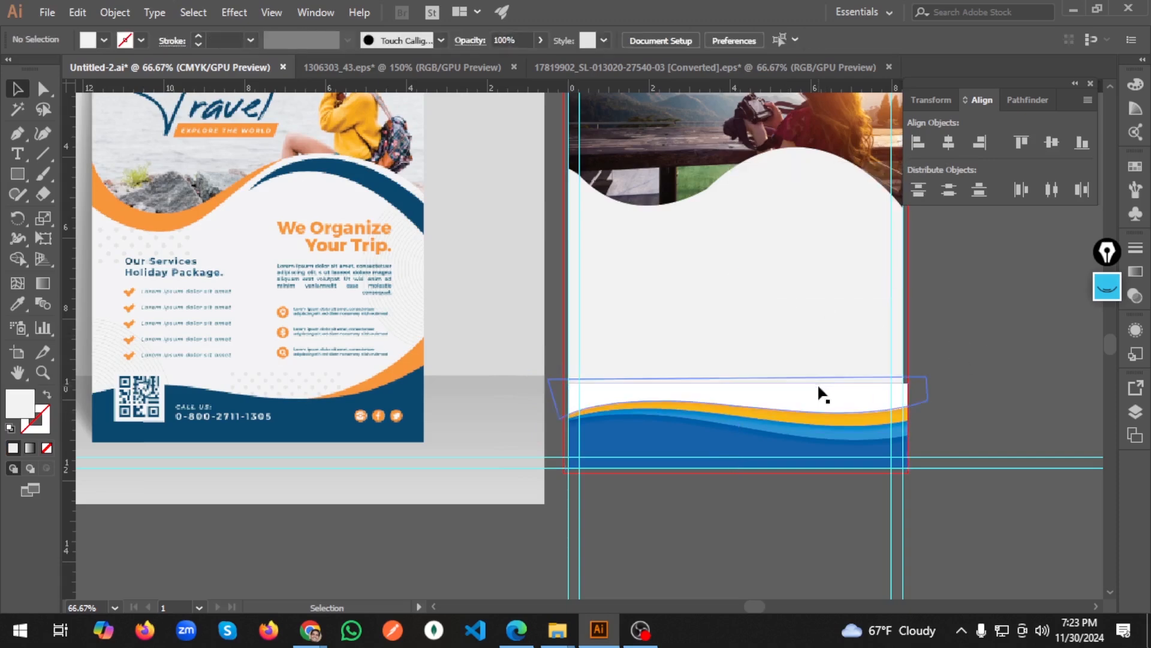
{"action": "left_click", "coordinate": [818, 389]}
{"action": "key", "text": "Delete"}
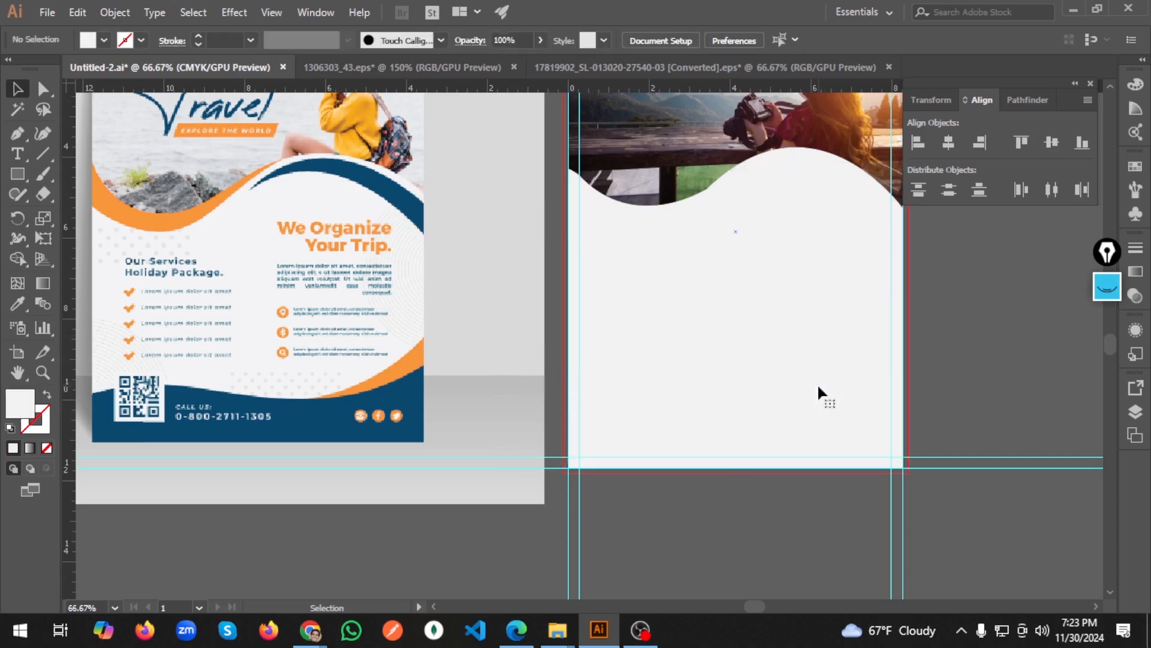
{"action": "key", "text": "ctrl+z"}
Step: Try to release the clipping mask of the wave footer on the flyer
{"action": "right_click", "coordinate": [823, 395]}
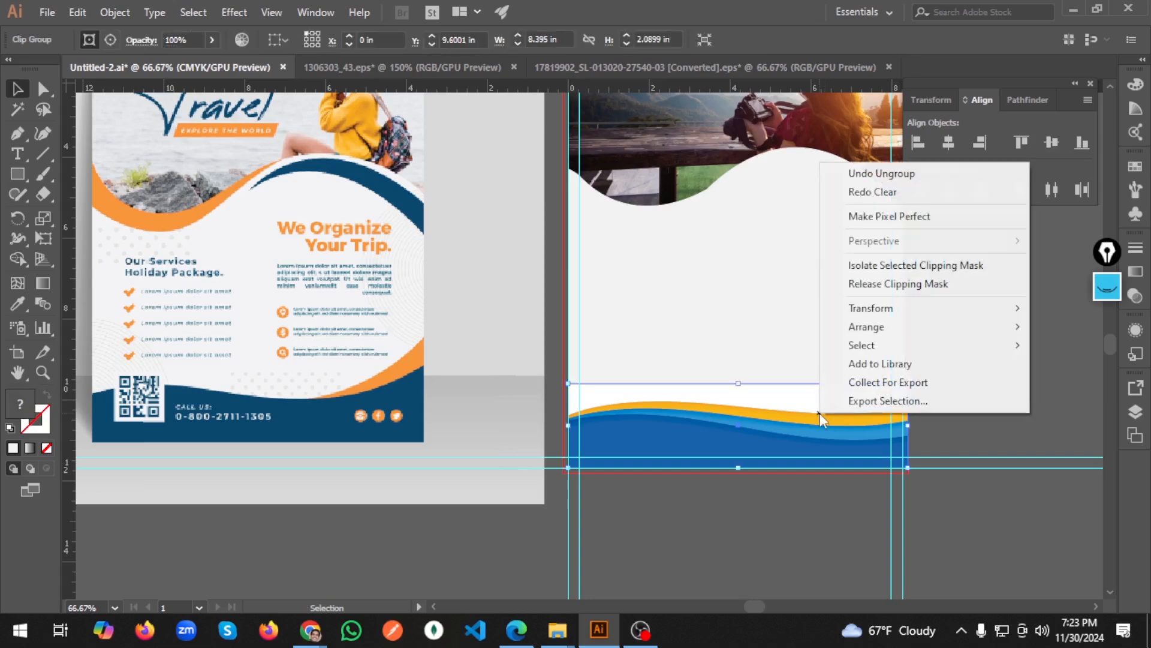
{"action": "left_click", "coordinate": [893, 355]}
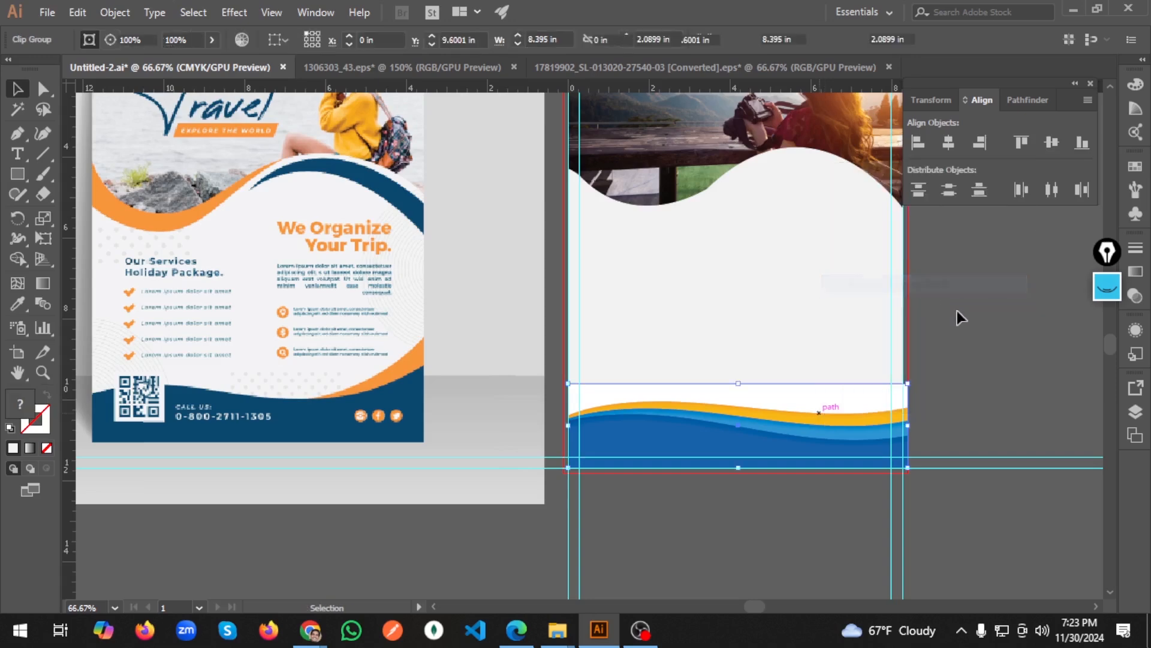
{"action": "left_click", "coordinate": [988, 301]}
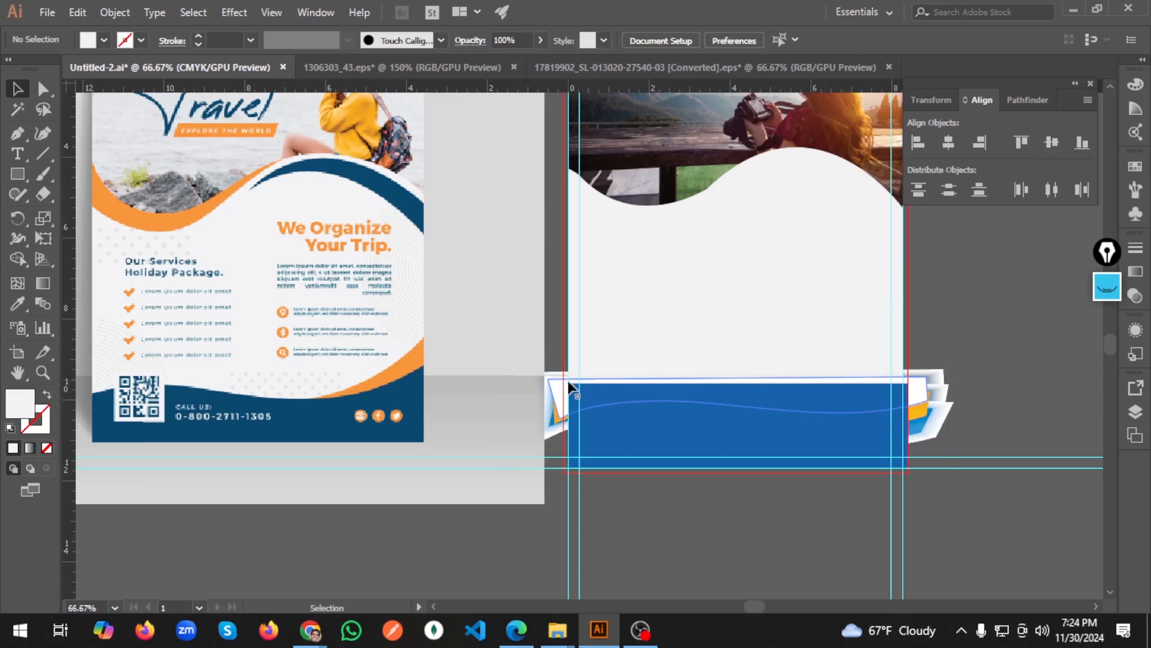
{"action": "left_click", "coordinate": [561, 396]}
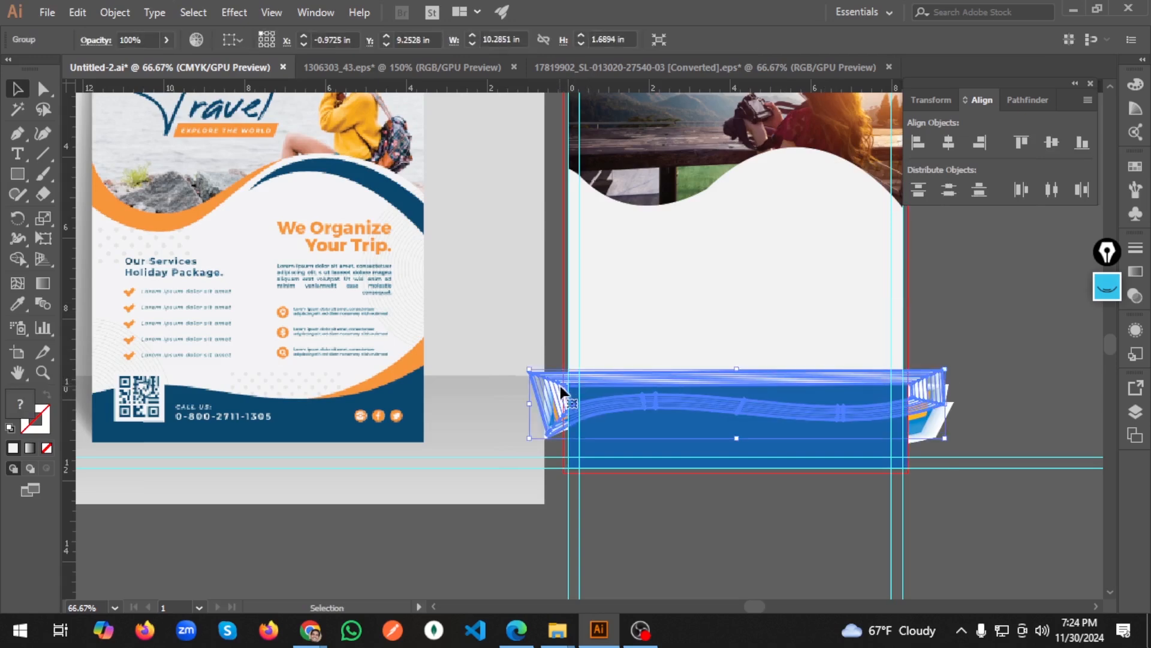
{"action": "left_click", "coordinate": [570, 382]}
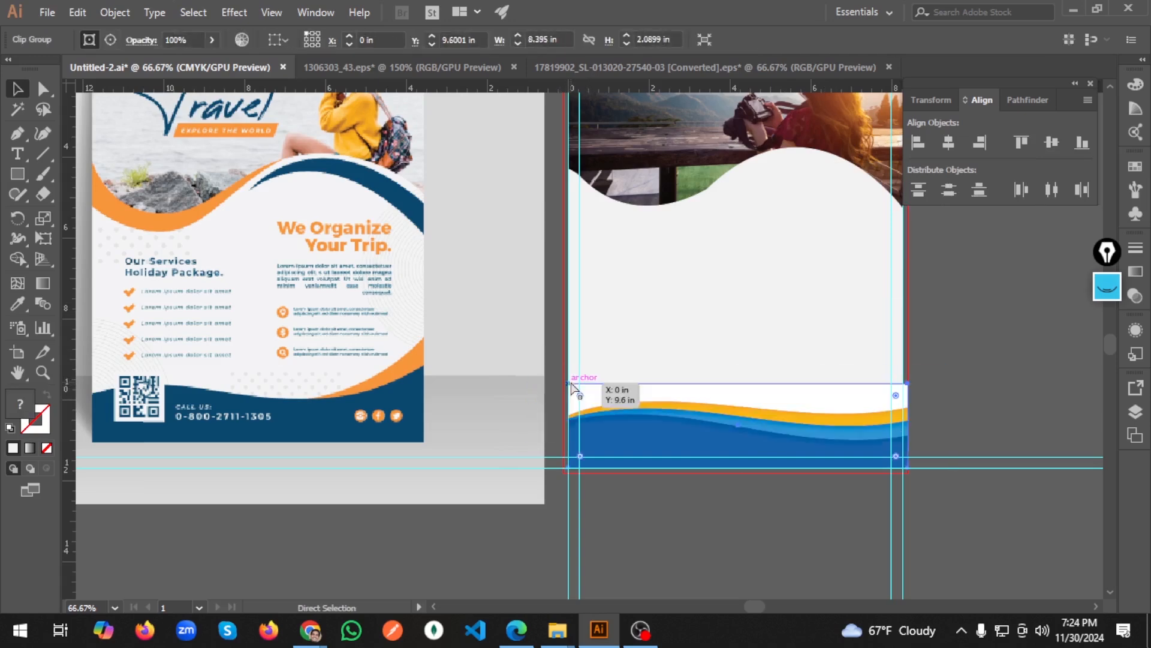
{"action": "left_click", "coordinate": [1020, 359]}
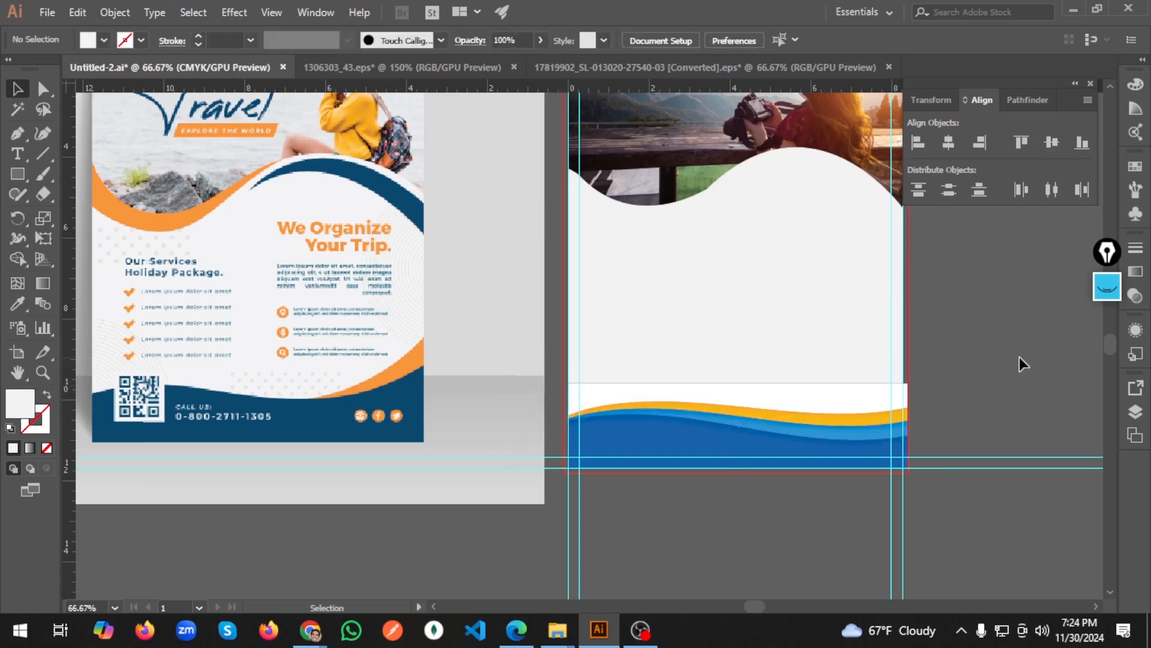
Step: Isolate the white band's group inside the clipped wave footer, and exit isolation mode
{"action": "scroll", "coordinate": [892, 398], "scroll_direction": "up", "scroll_amount": 3, "text": "alt"}
{"action": "left_click", "coordinate": [881, 392]}
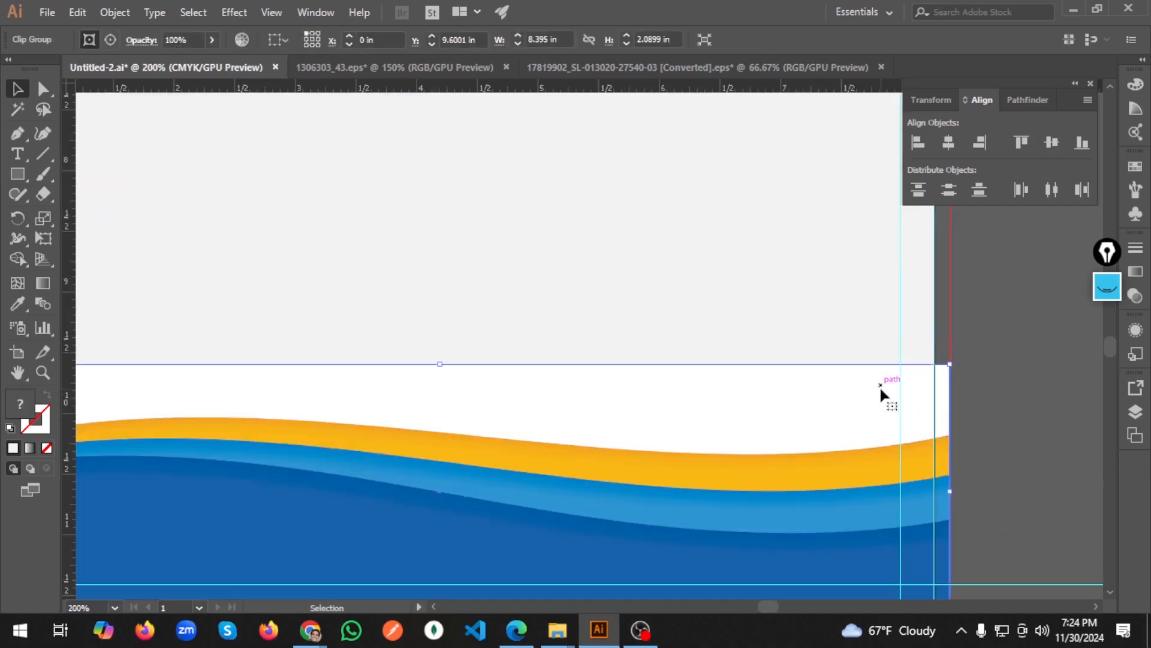
{"action": "double_click", "coordinate": [879, 385]}
{"action": "double_click", "coordinate": [880, 382]}
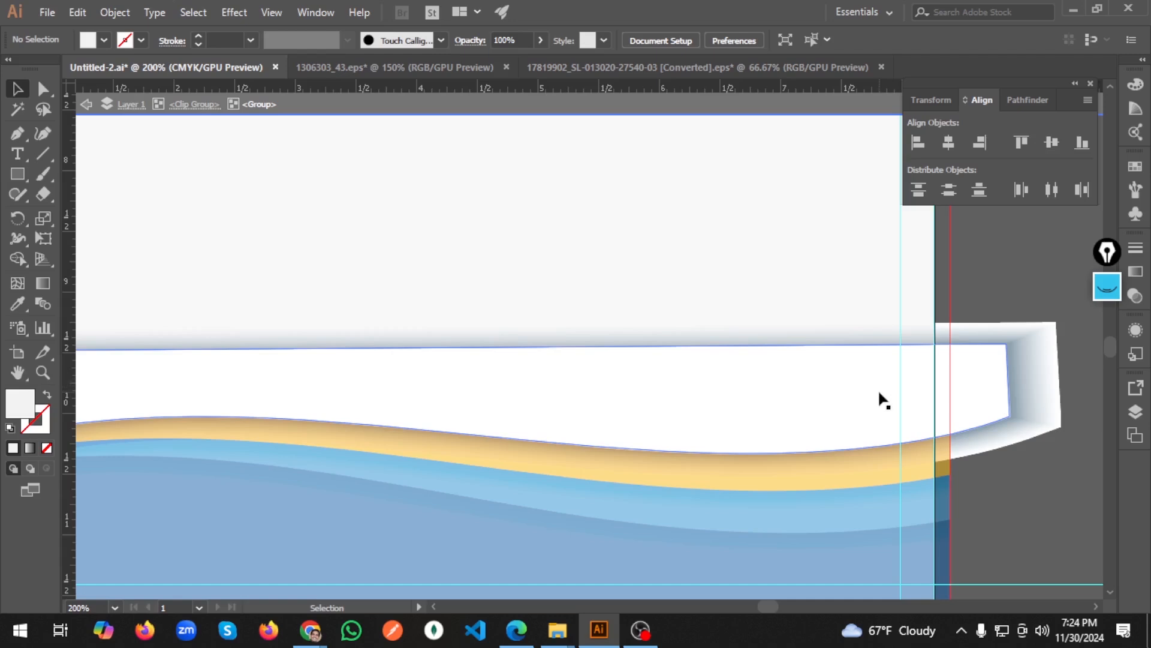
{"action": "scroll", "coordinate": [848, 408], "scroll_direction": "down", "scroll_amount": 3, "text": "alt"}
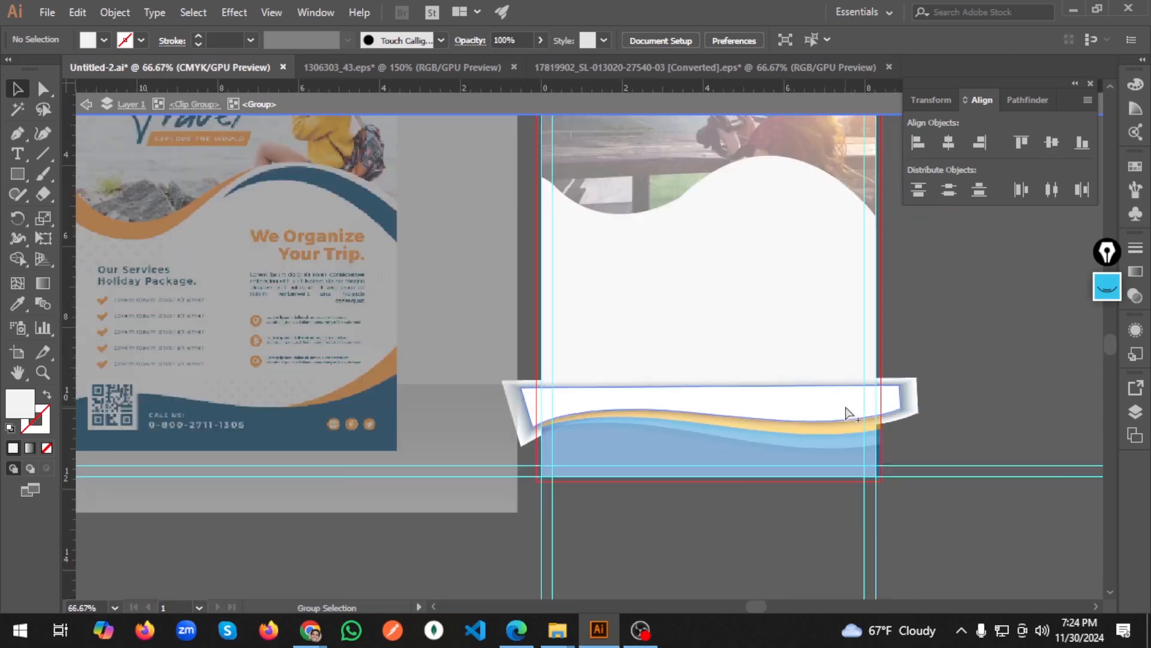
{"action": "double_click", "coordinate": [968, 409]}
{"action": "right_click", "coordinate": [803, 419]}
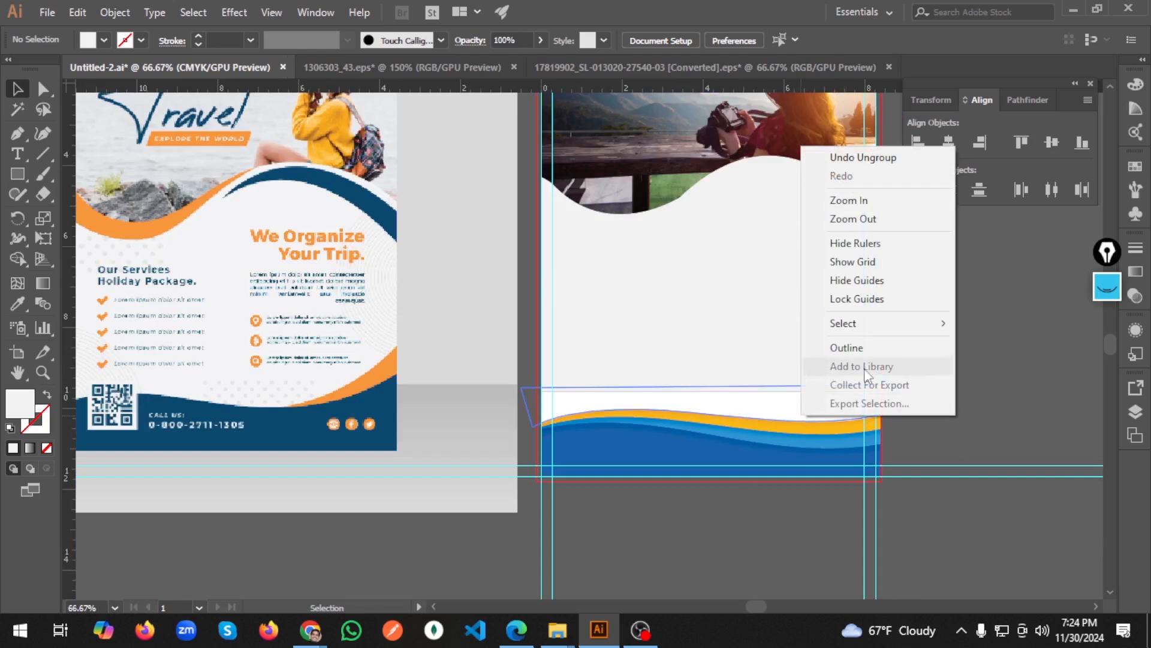
{"action": "left_click", "coordinate": [891, 430]}
{"action": "left_click", "coordinate": [826, 448]}
{"action": "right_click", "coordinate": [826, 448]}
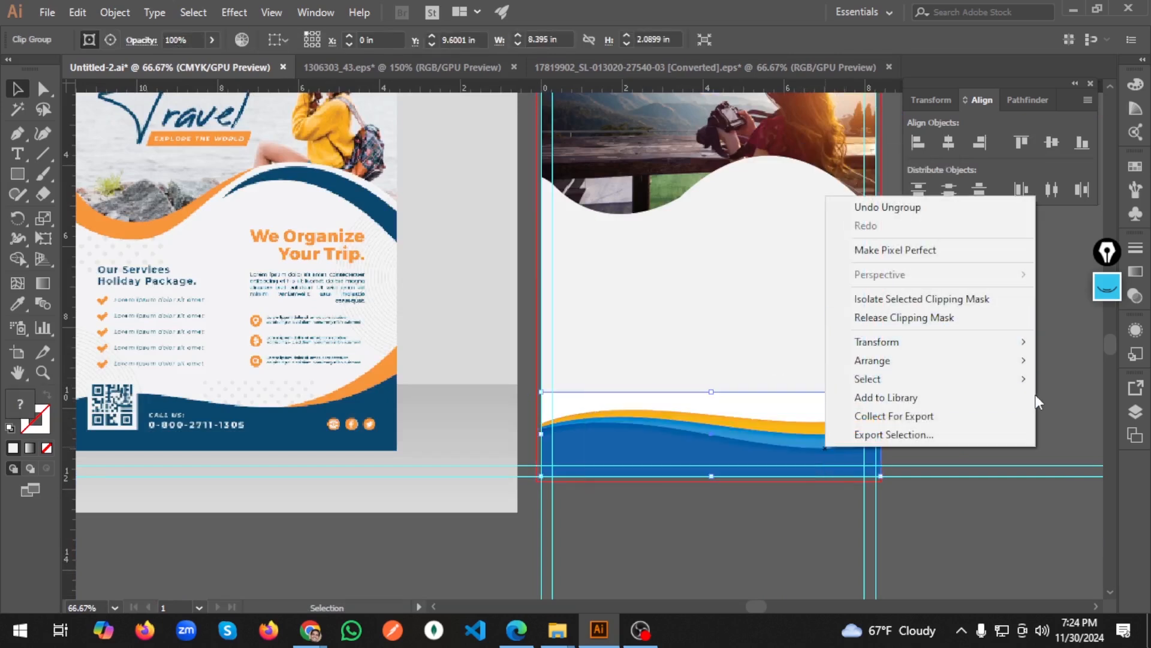
{"action": "left_click", "coordinate": [1013, 390]}
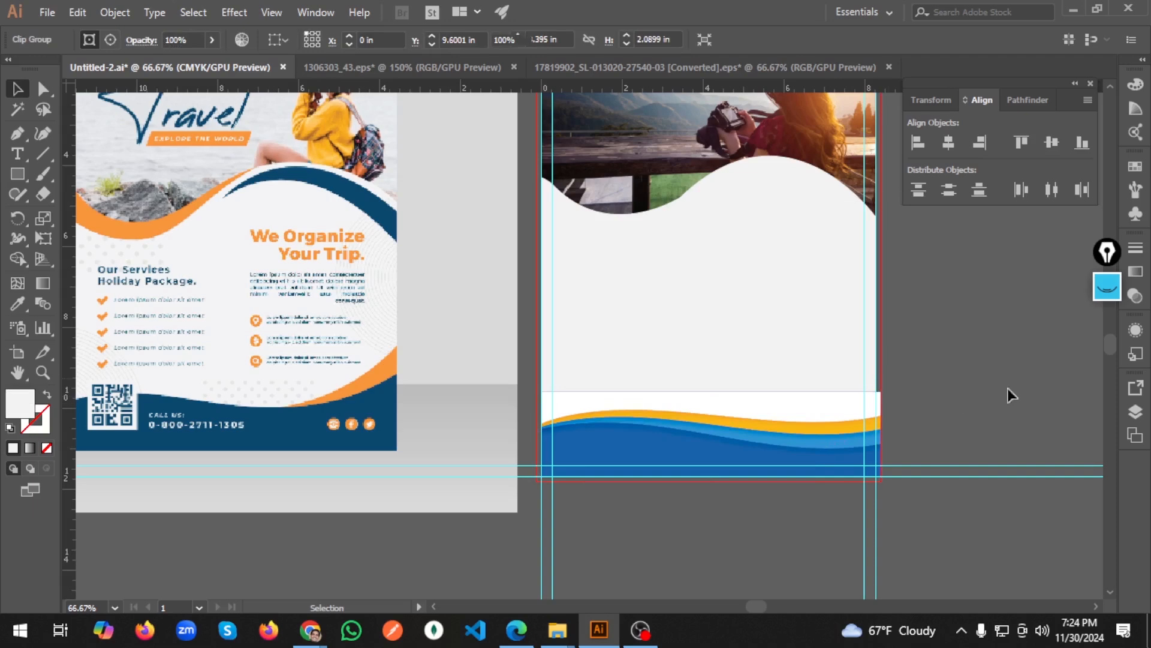
Step: Isolate the footer's clip group and delete the white band with its shadow blend
{"action": "left_click", "coordinate": [833, 405]}
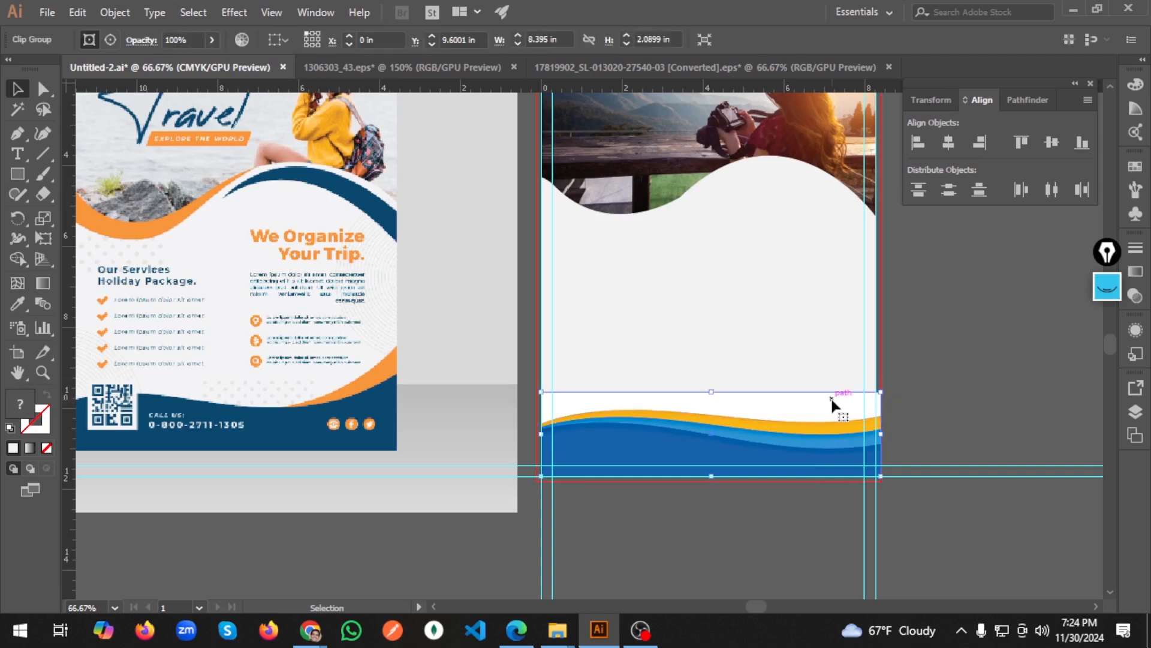
{"action": "double_click", "coordinate": [831, 397]}
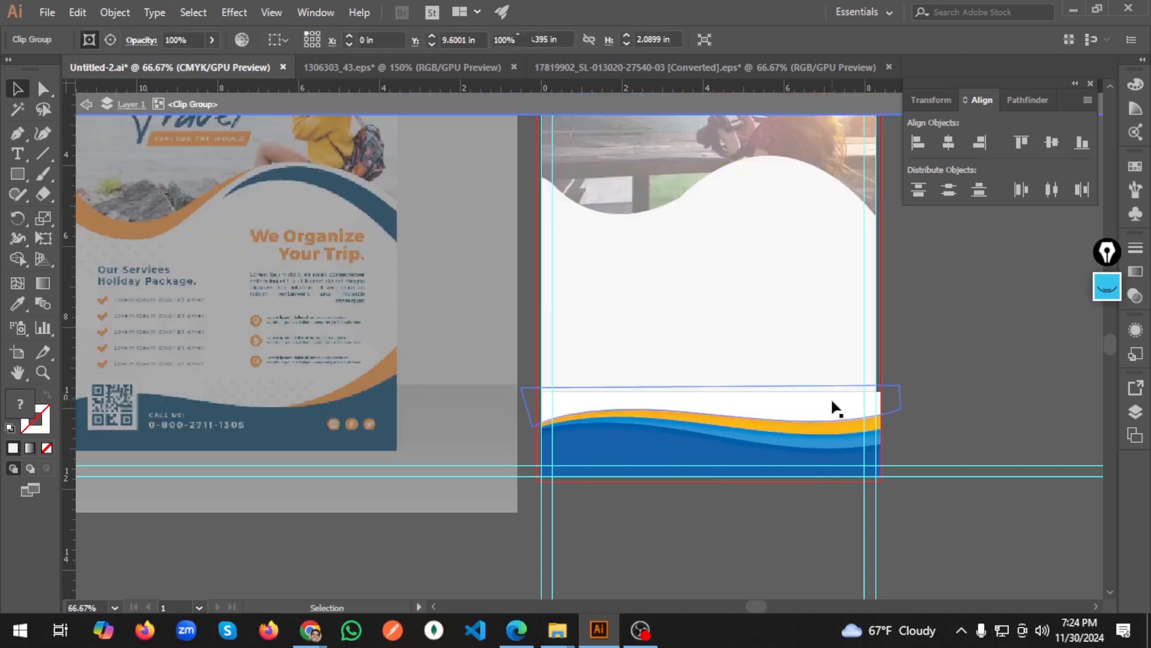
{"action": "left_click", "coordinate": [831, 399]}
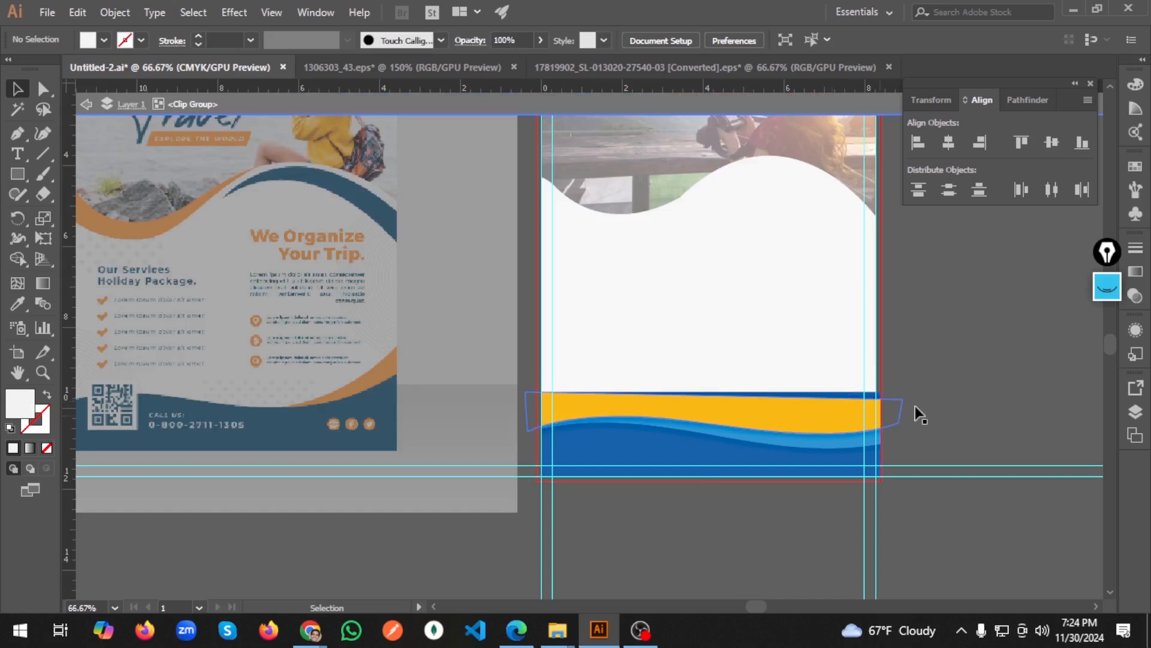
{"action": "double_click", "coordinate": [962, 370]}
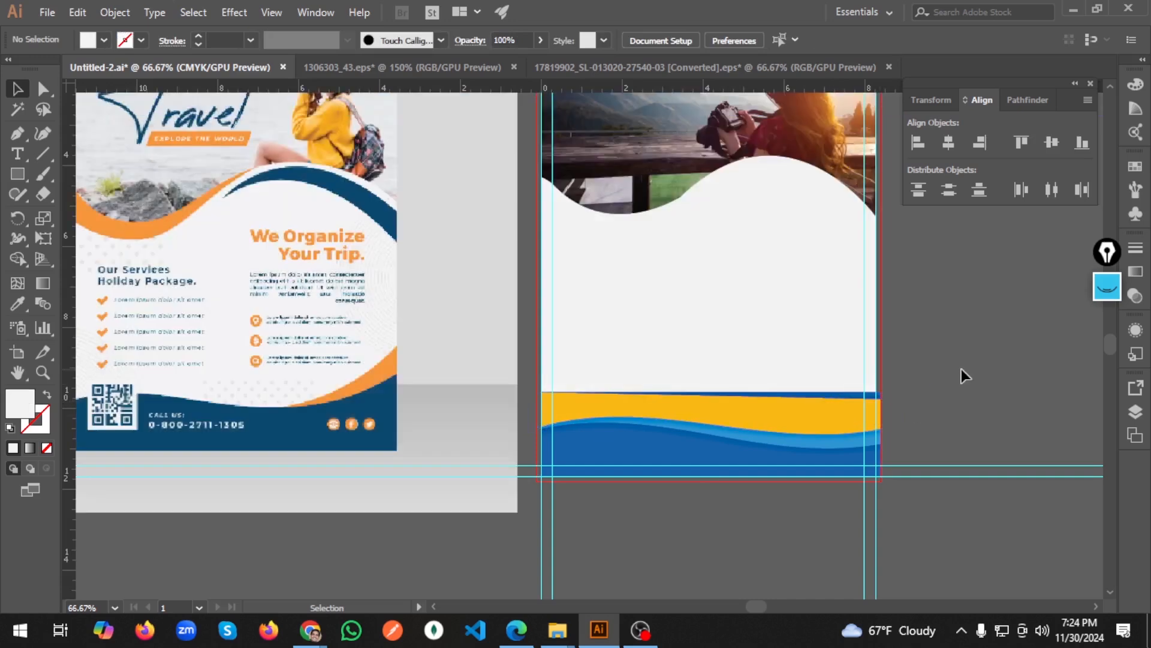
Step: Delete the orange band and its blend from inside the footer's clip group
{"action": "left_click", "coordinate": [832, 413]}
{"action": "double_click", "coordinate": [832, 412]}
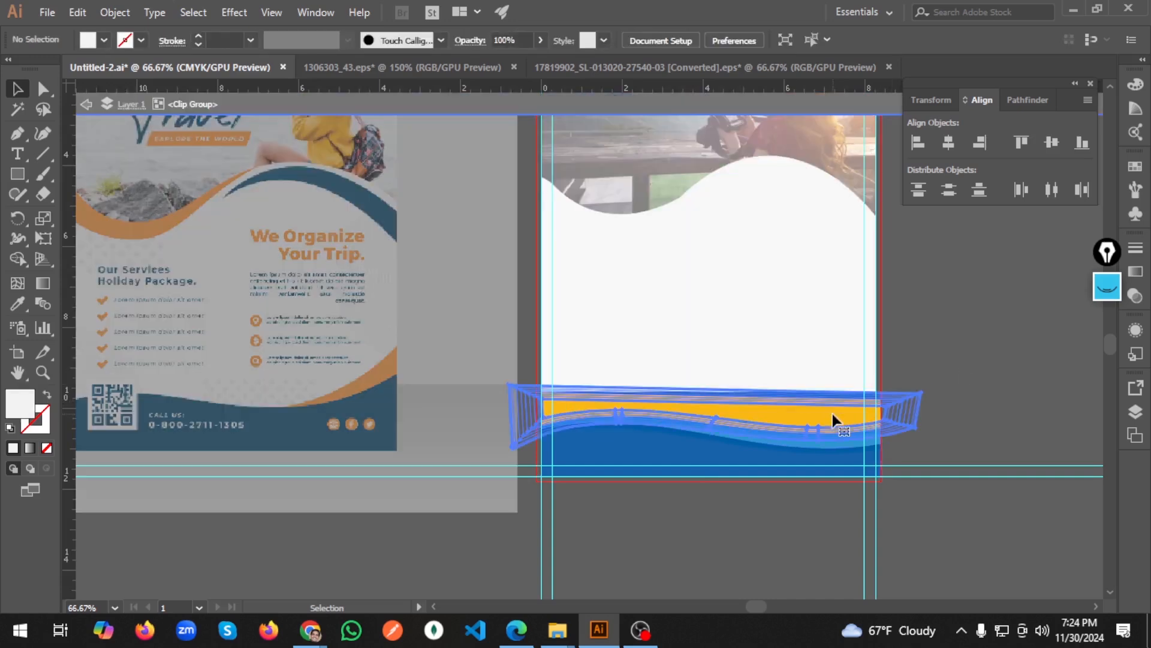
{"action": "left_click", "coordinate": [832, 412]}
{"action": "key", "text": "Delete"}
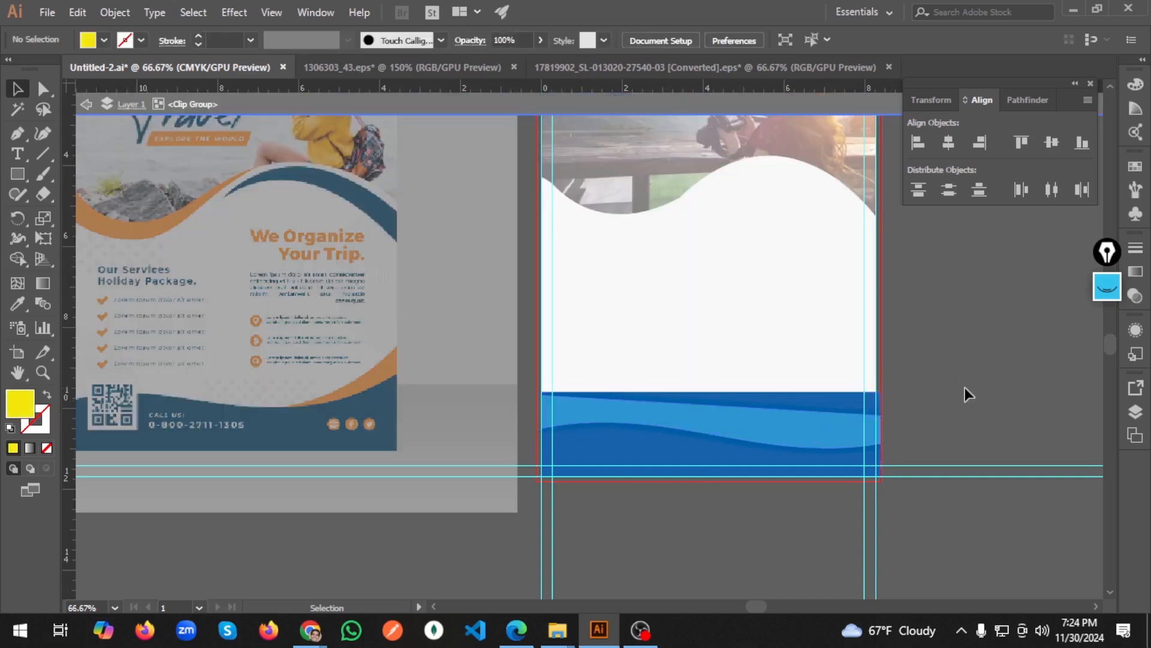
Step: Delete the light blue wave shape from the footer's clip group and exit isolation mode
{"action": "double_click", "coordinate": [807, 421]}
{"action": "left_click", "coordinate": [832, 433]}
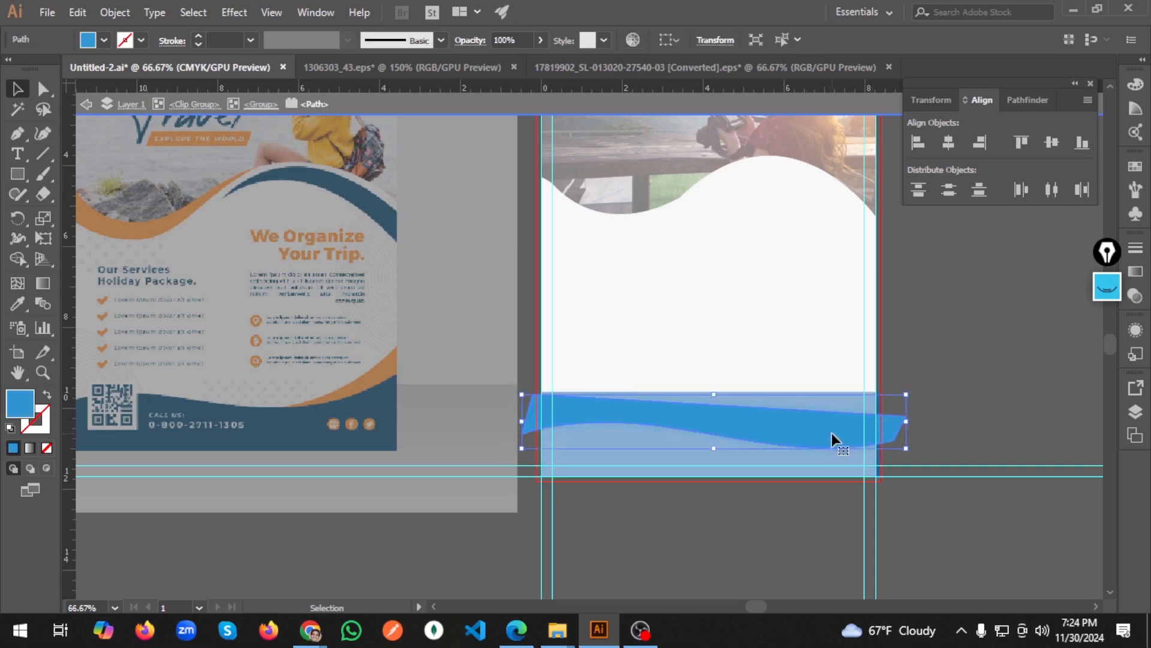
{"action": "key", "text": "Delete"}
{"action": "double_click", "coordinate": [832, 433]}
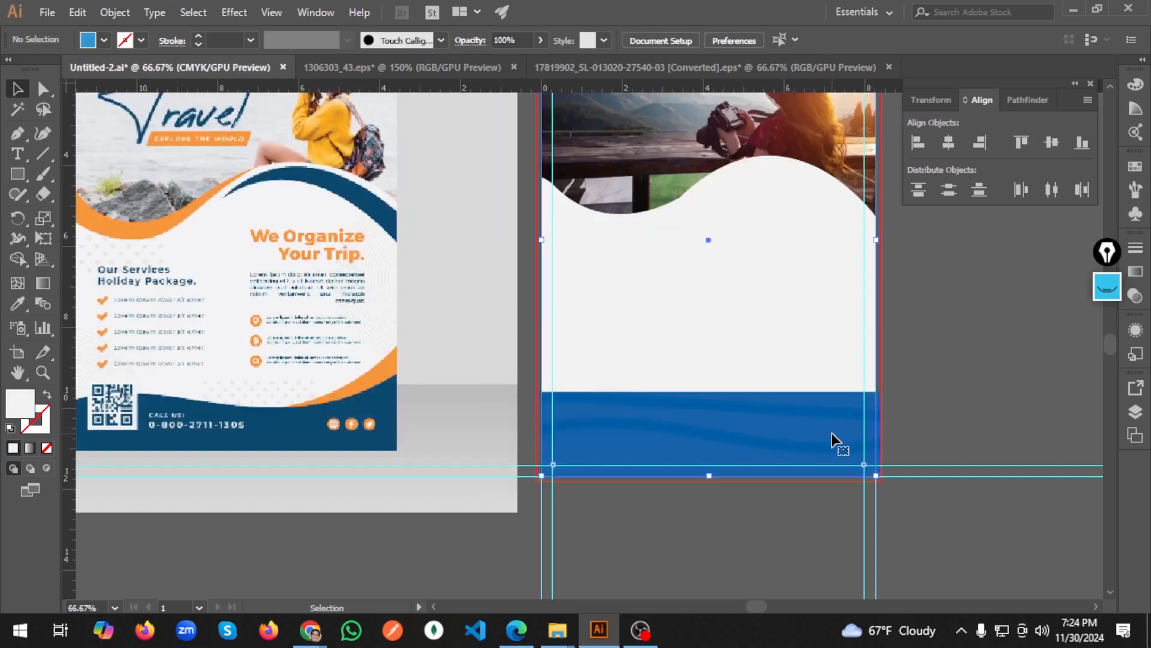
Step: Undo the band deletions and the ungrouping of the wave footer, and deselect it
{"action": "key", "text": "a"}
{"action": "key", "text": "ctrl+z"}
{"action": "key", "text": "ctrl+z"}
{"action": "key", "text": "ctrl+z"}
{"action": "key", "text": "ctrl+z"}
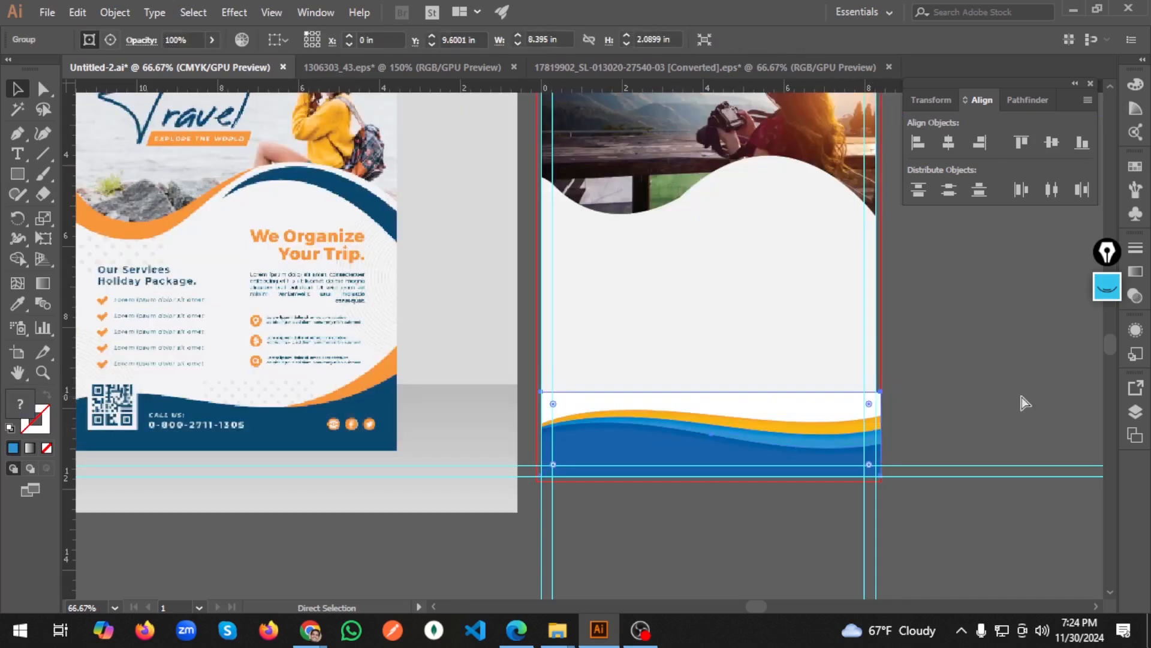
{"action": "key", "text": "v"}
{"action": "left_click", "coordinate": [1016, 397]}
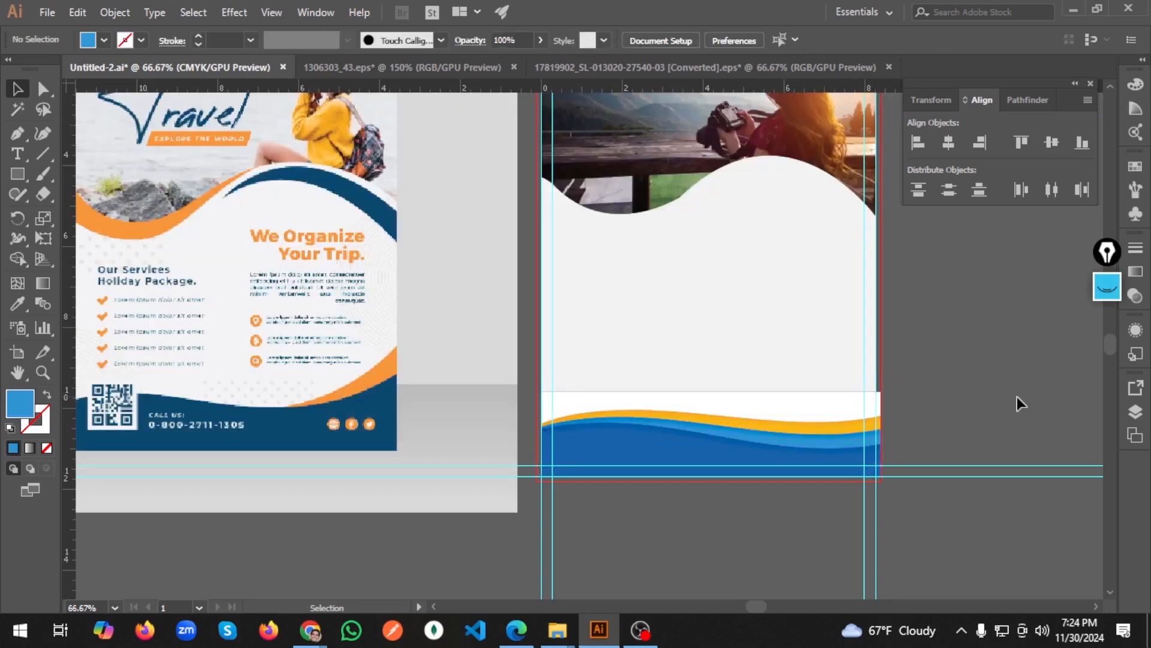
Step: Fill the flyer's light grey background rectangle with white sampled from the wave footer using the Eyedropper, and deselect it
{"action": "left_click", "coordinate": [827, 307]}
{"action": "left_click", "coordinate": [17, 303]}
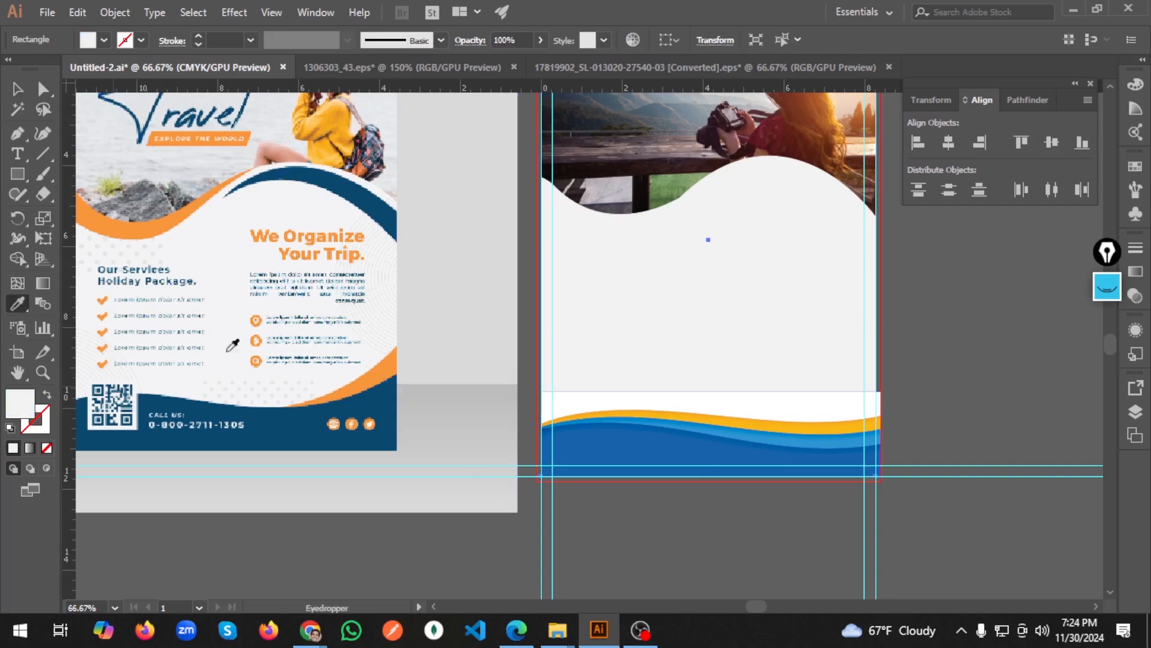
{"action": "left_click", "coordinate": [709, 398]}
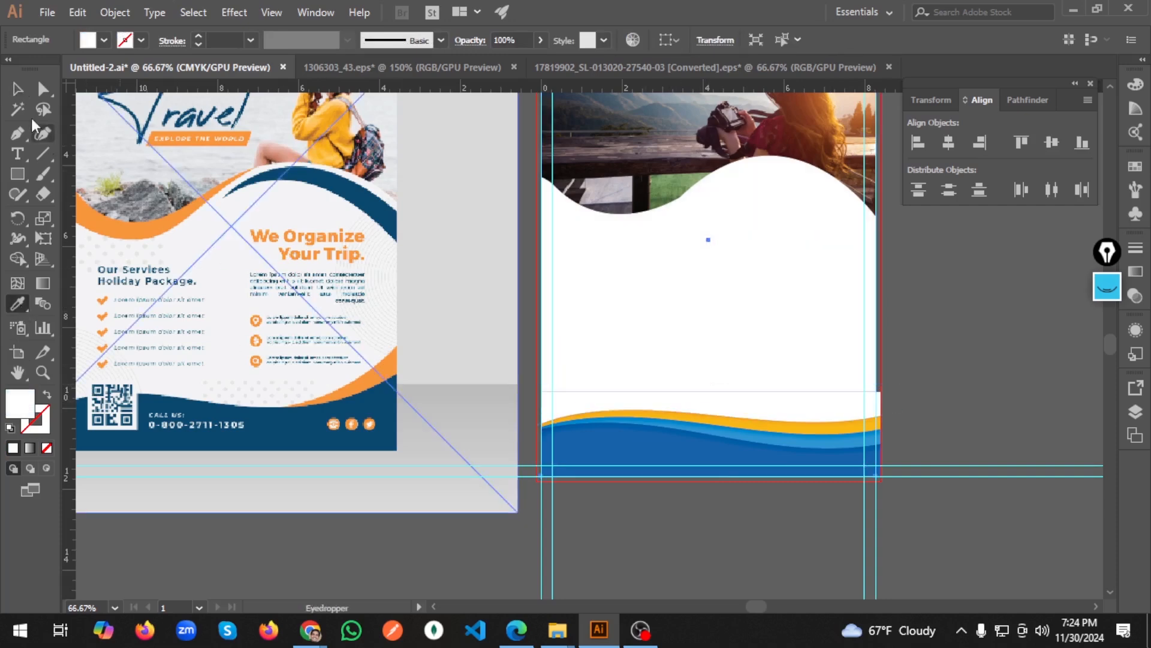
{"action": "left_click", "coordinate": [17, 89]}
{"action": "left_click", "coordinate": [936, 327]}
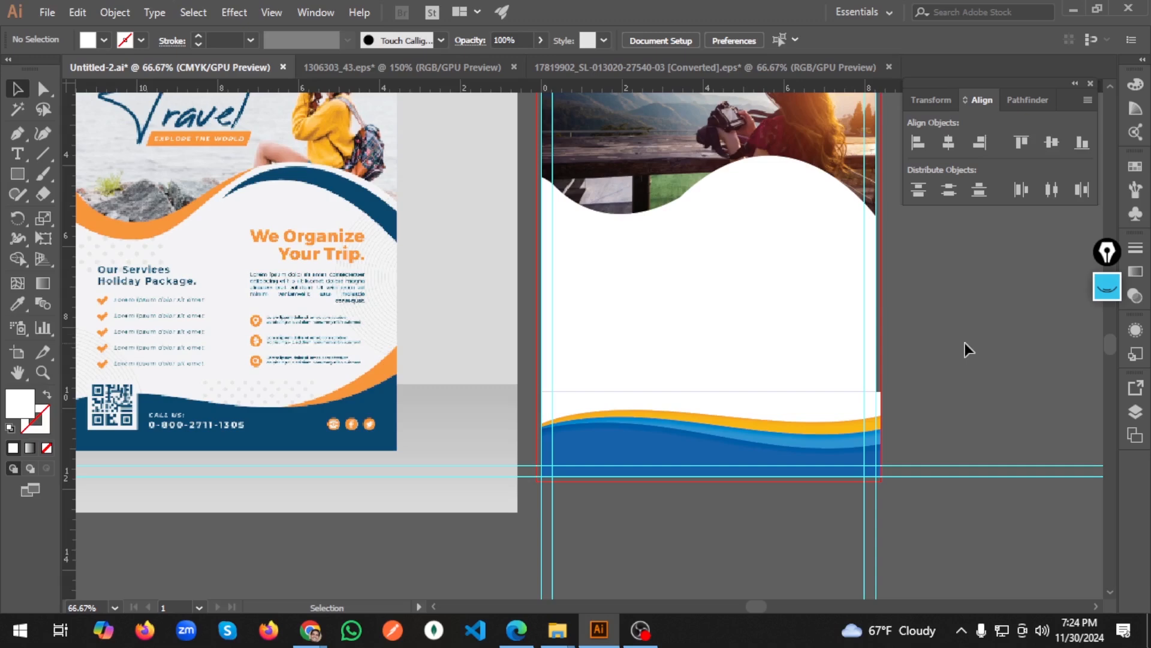
{"action": "left_click", "coordinate": [737, 392]}
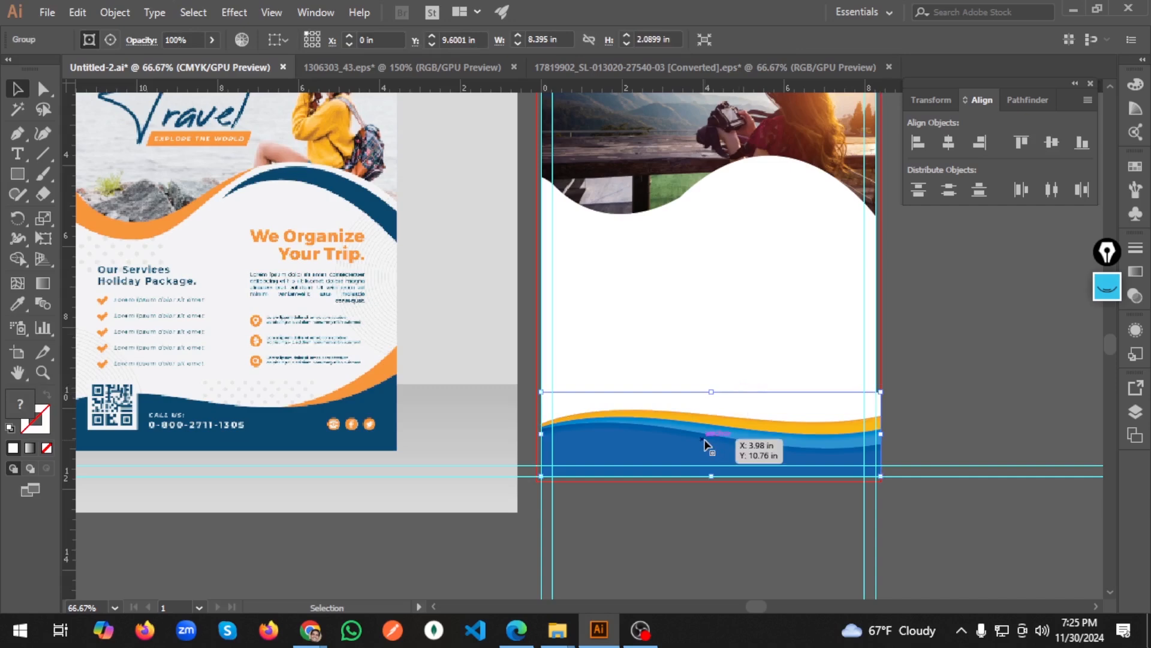
{"action": "key", "text": "Delete"}
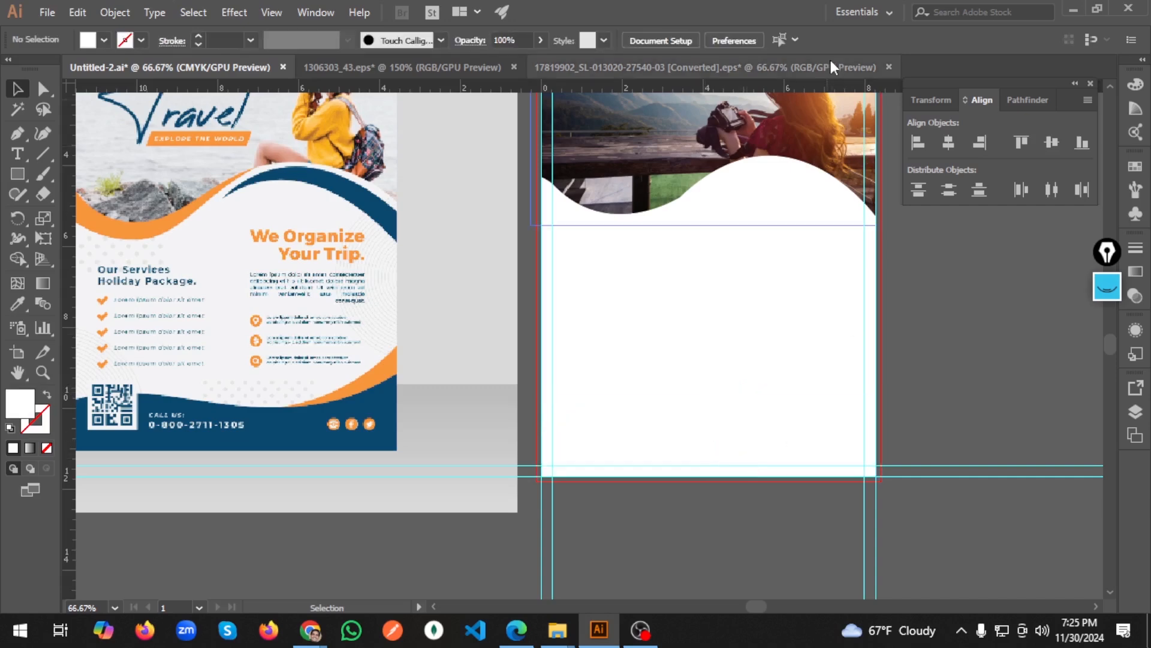
{"action": "left_click", "coordinate": [833, 66]}
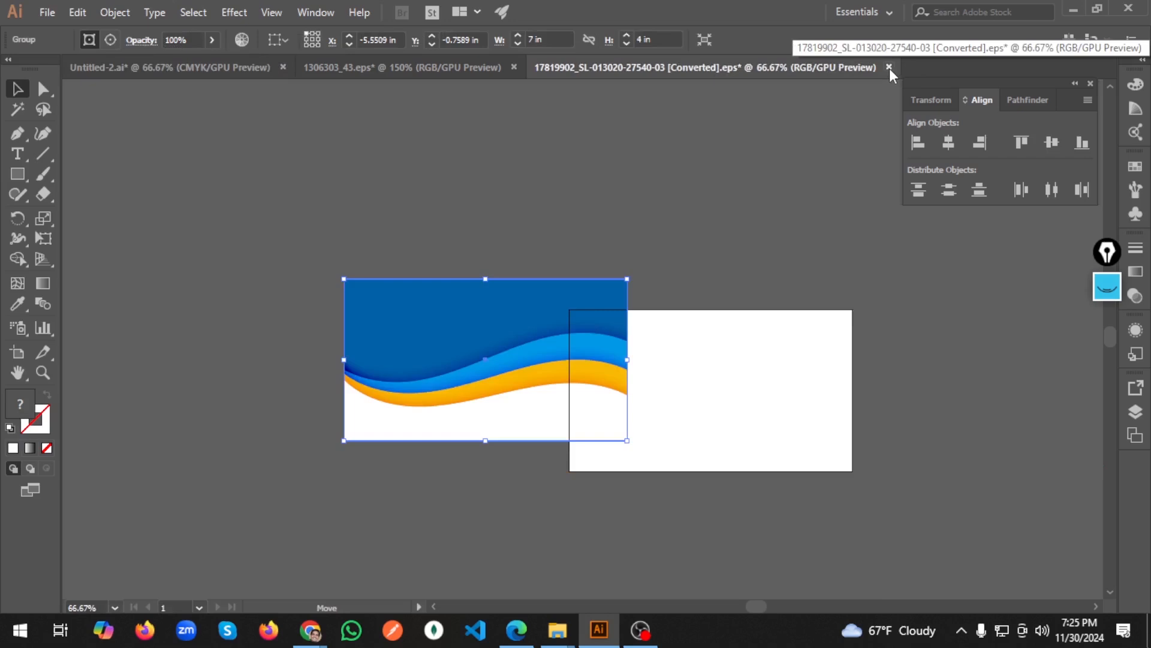
Step: Ungroup the source wave artwork and release its clipping mask
{"action": "right_click", "coordinate": [480, 368]}
{"action": "left_click", "coordinate": [595, 234]}
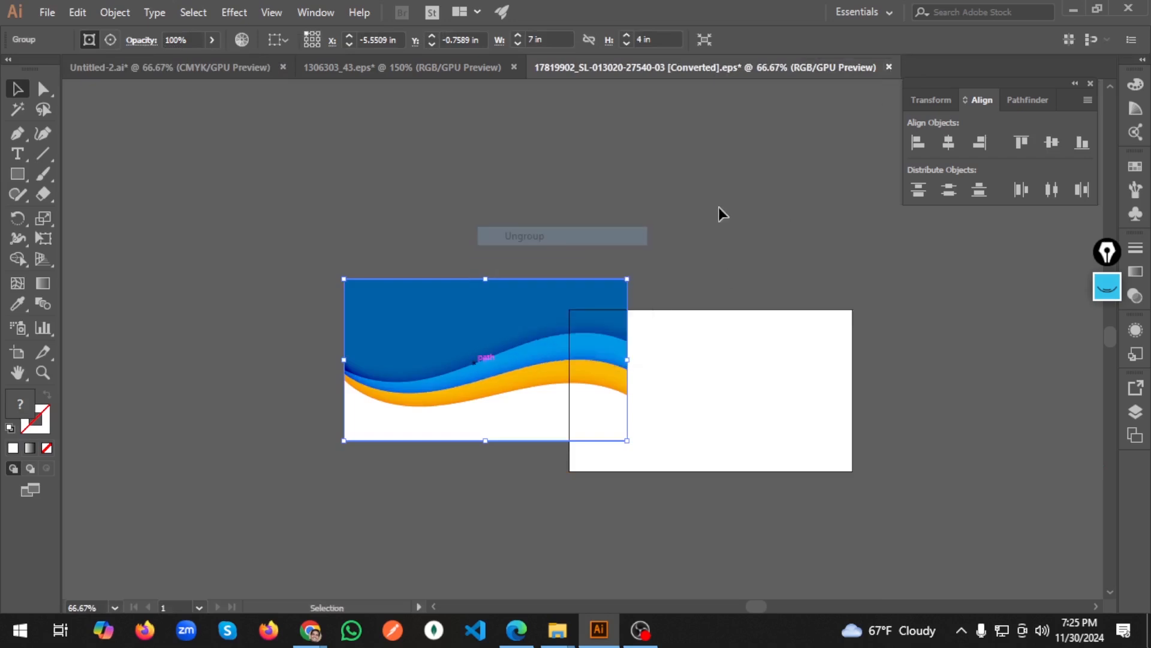
{"action": "key", "text": "ctrl+shift+a"}
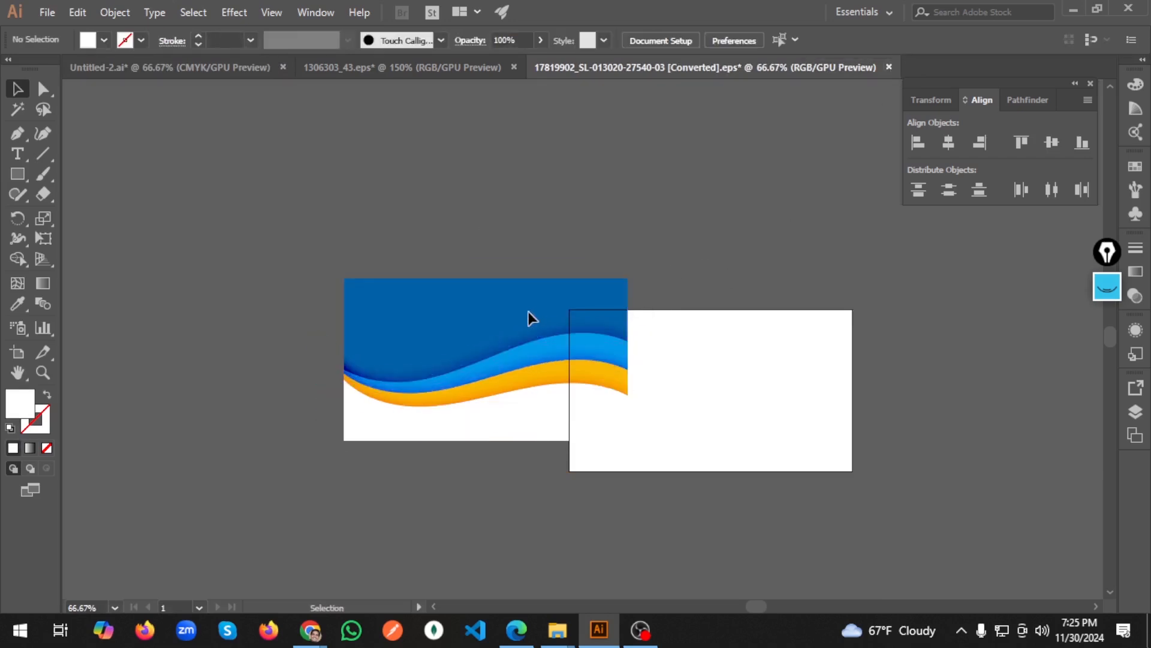
{"action": "left_click", "coordinate": [538, 338]}
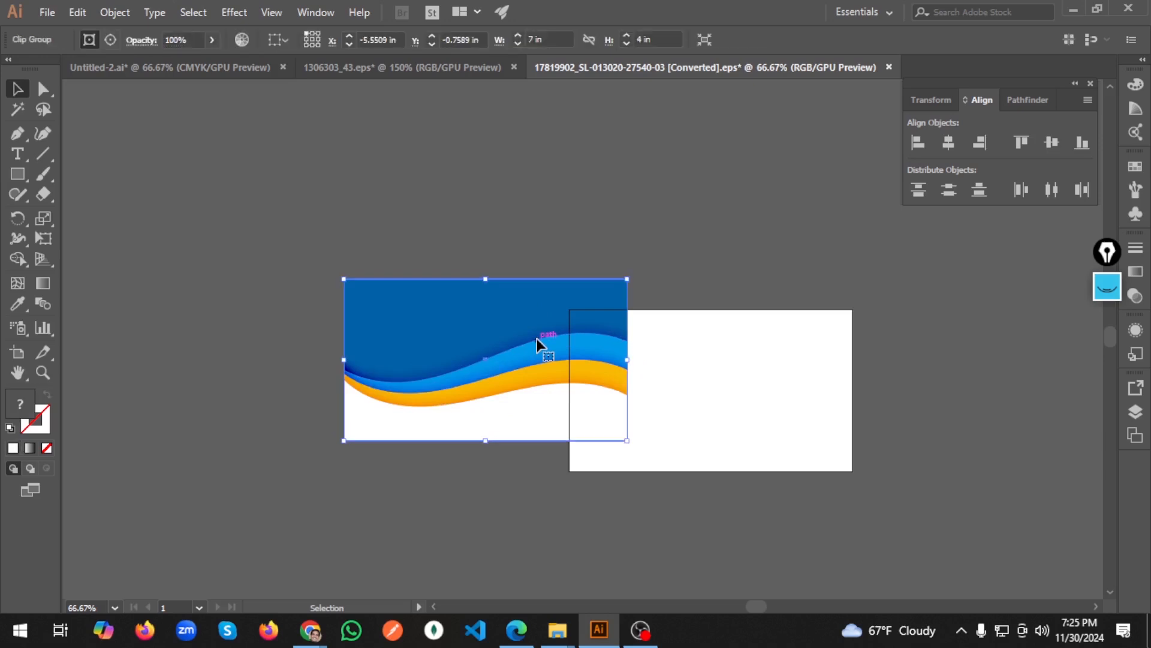
{"action": "right_click", "coordinate": [548, 343]}
{"action": "left_click", "coordinate": [665, 462]}
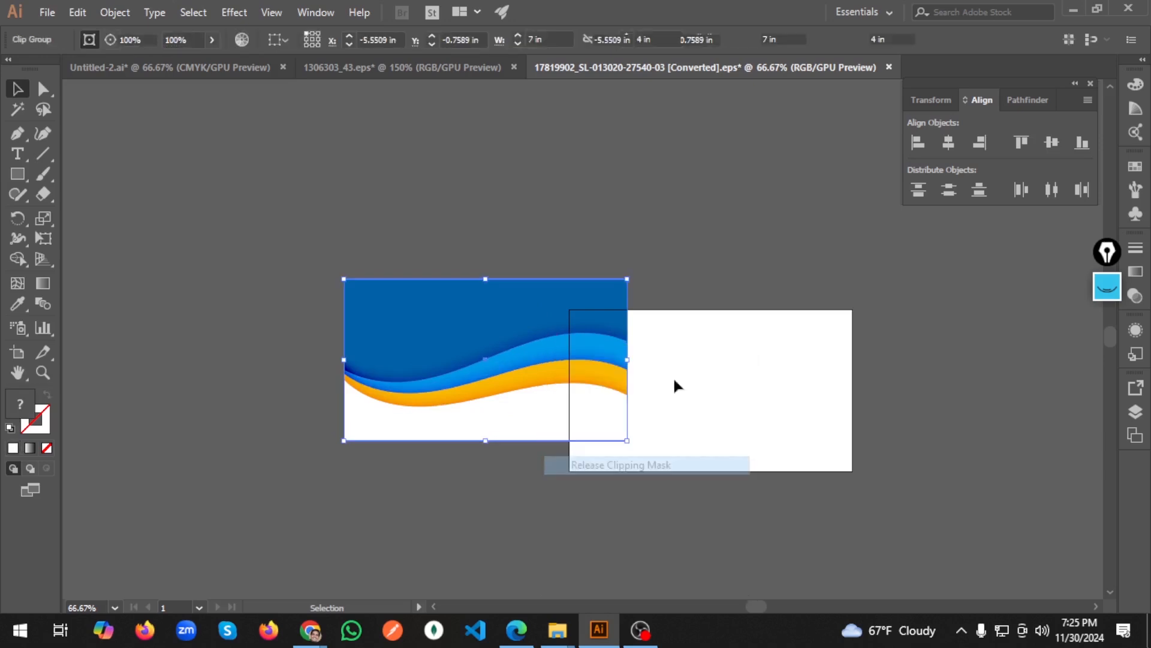
Step: Select the blue wave group in the released artwork to inspect its full shape
{"action": "left_click", "coordinate": [751, 228]}
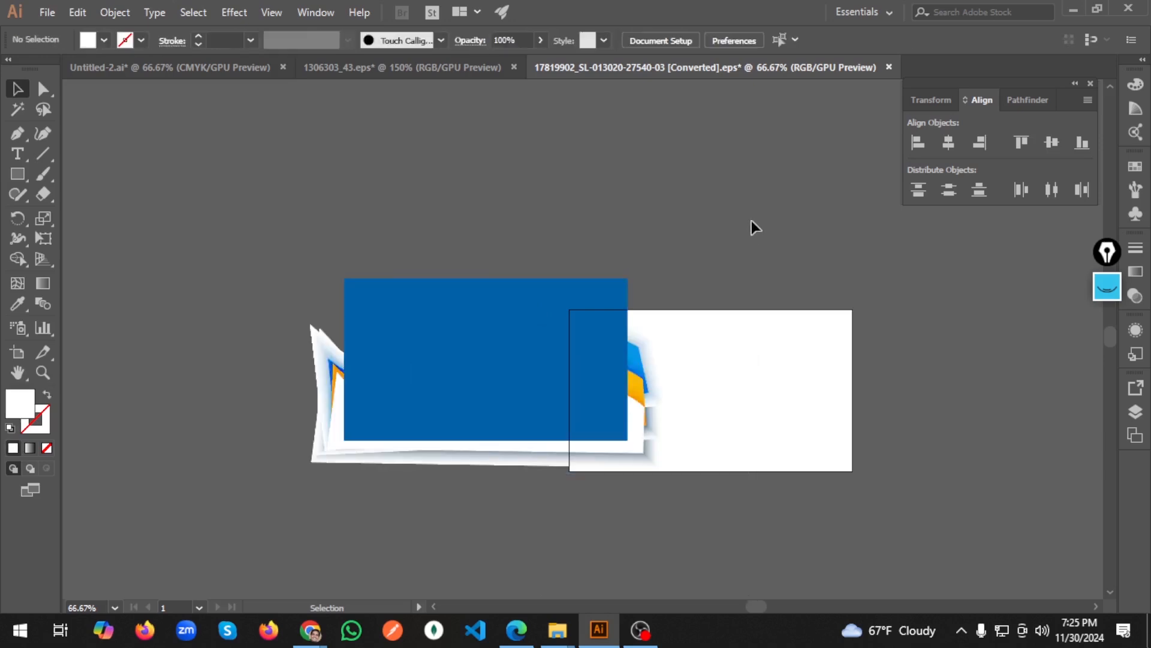
{"action": "left_click", "coordinate": [638, 348]}
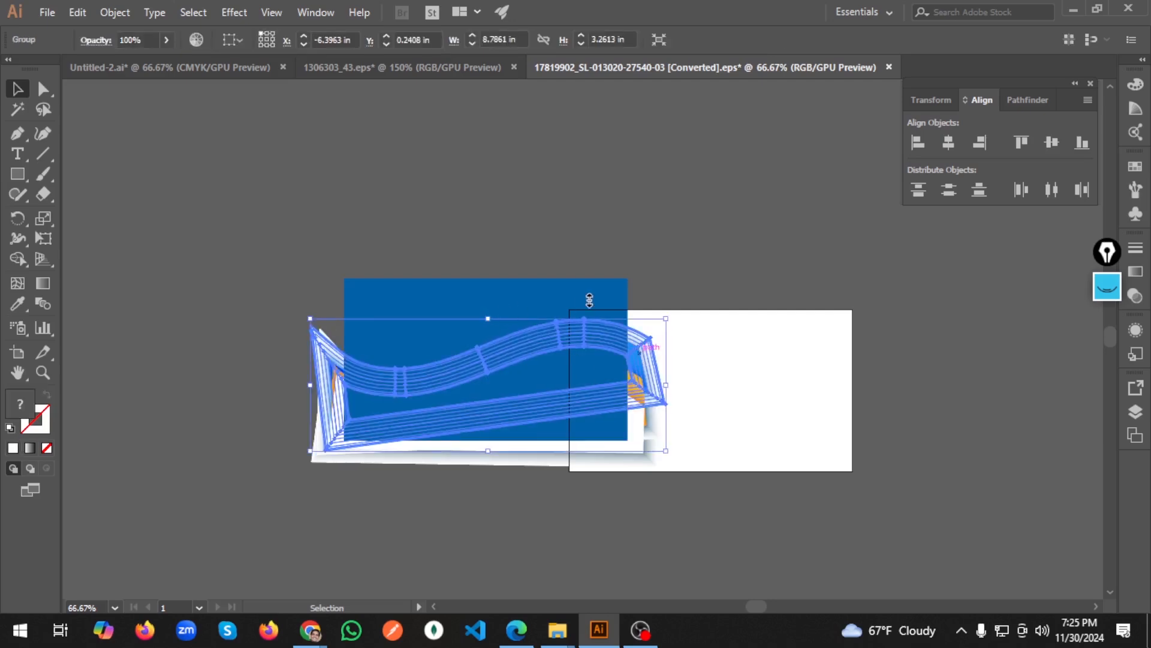
Step: Switch to Chrome, look through the first page of Freepik shape results, open the second page, and minimize the pop-up window
{"action": "mouse_move", "coordinate": [311, 630]}
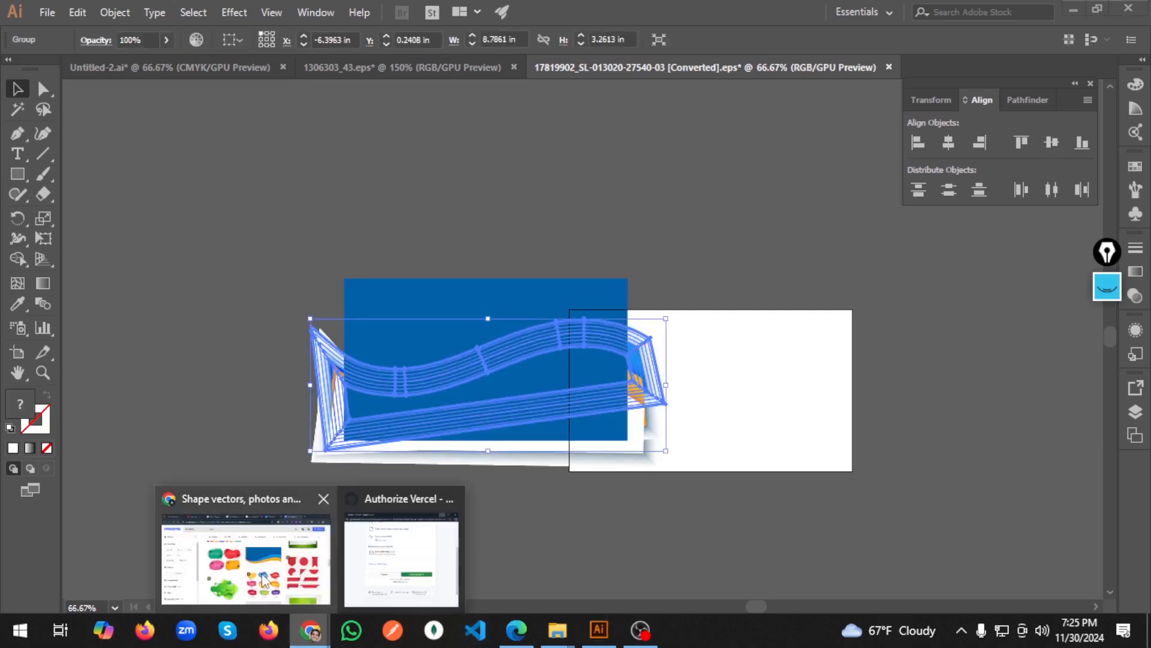
{"action": "left_click", "coordinate": [264, 579]}
{"action": "scroll", "coordinate": [863, 414], "scroll_direction": "down", "scroll_amount": 5}
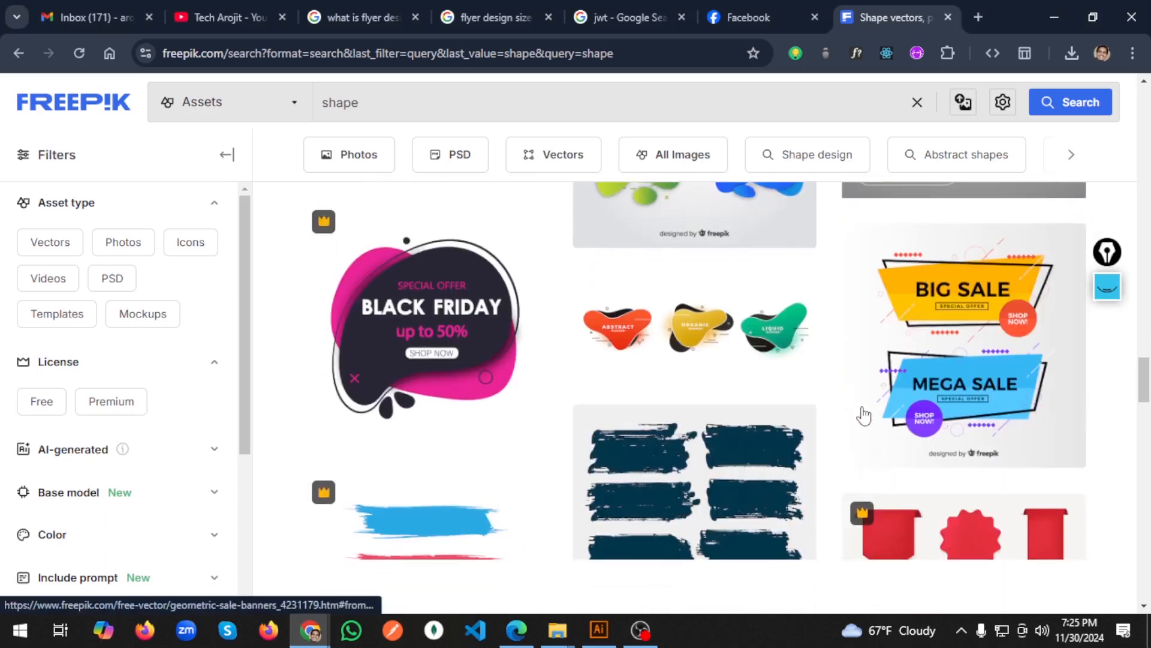
{"action": "scroll", "coordinate": [863, 414], "scroll_direction": "down", "scroll_amount": 10}
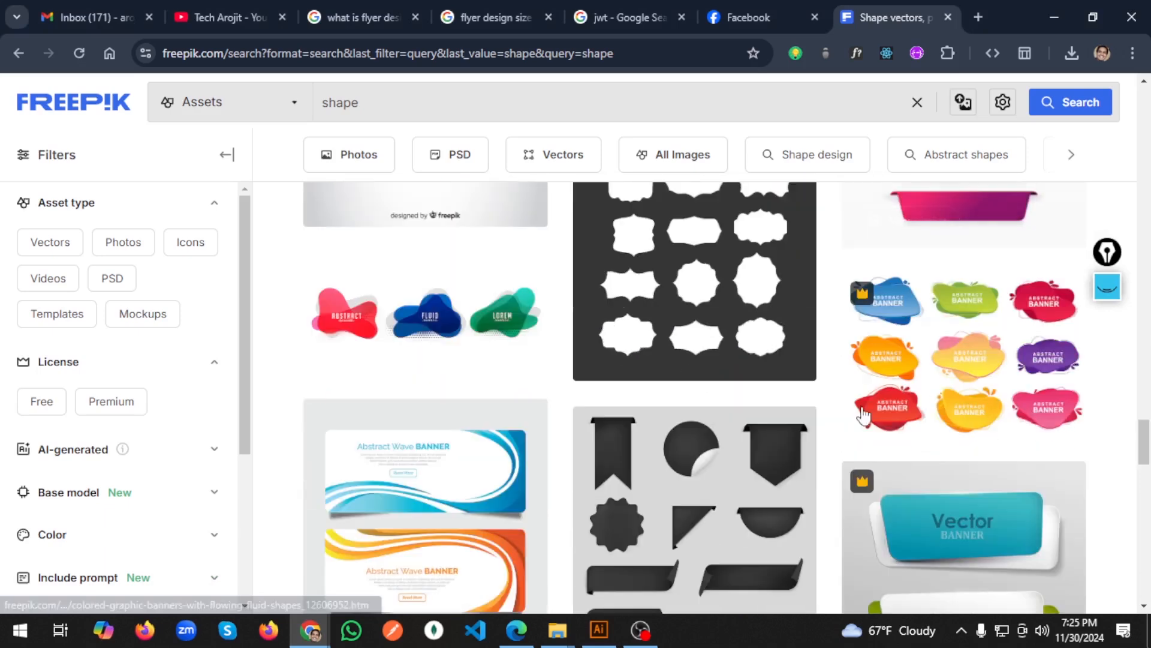
{"action": "scroll", "coordinate": [864, 414], "scroll_direction": "down", "scroll_amount": 4}
{"action": "scroll", "coordinate": [863, 414], "scroll_direction": "down", "scroll_amount": 15}
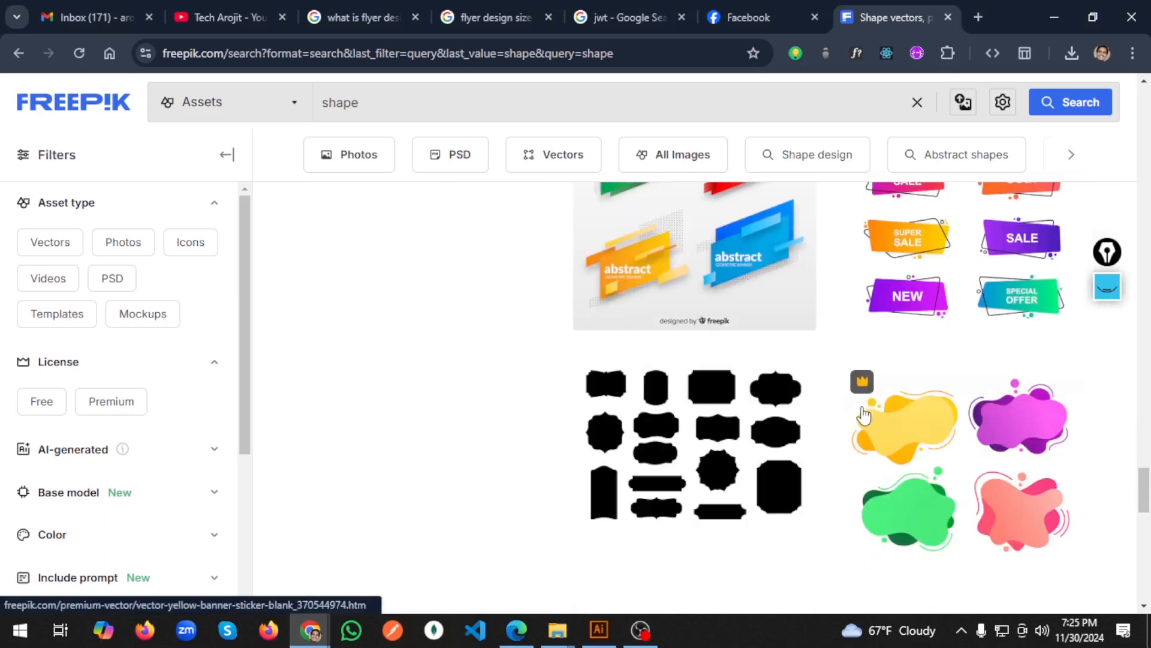
{"action": "scroll", "coordinate": [769, 329], "scroll_direction": "up", "scroll_amount": 7}
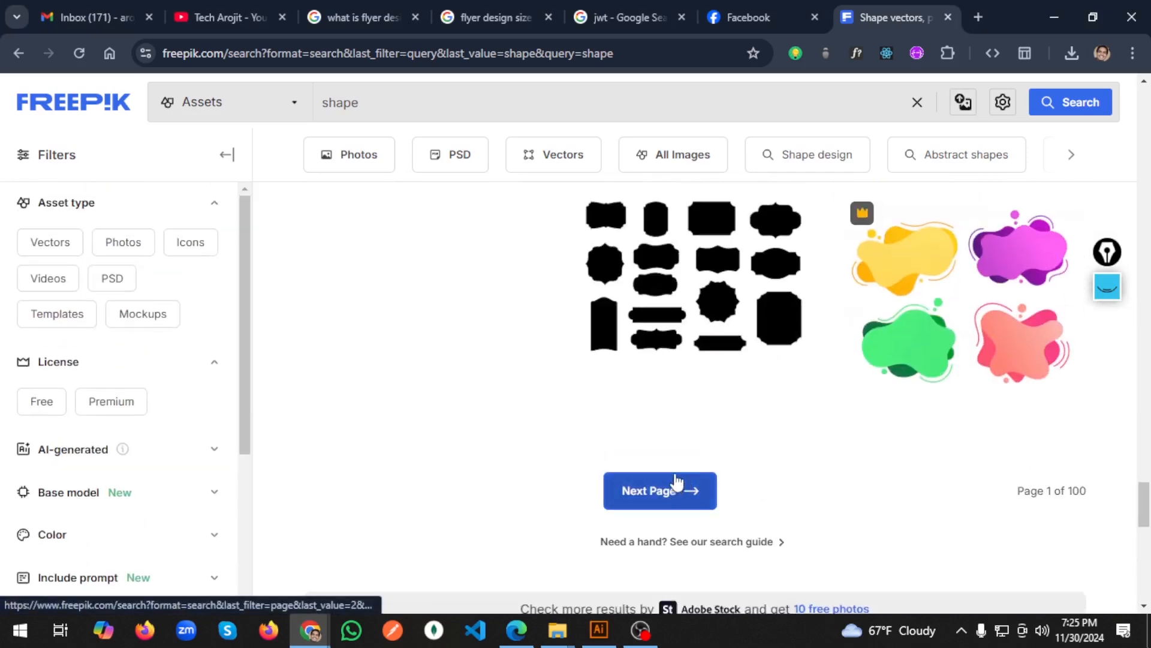
{"action": "left_click", "coordinate": [674, 483]}
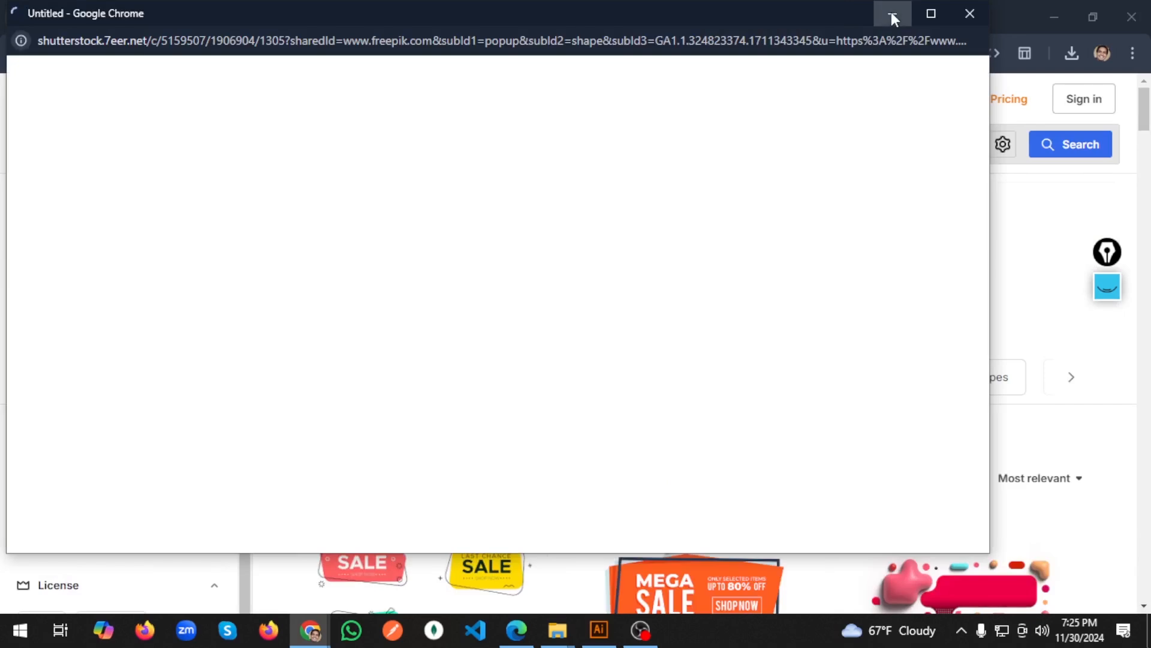
{"action": "left_click", "coordinate": [891, 12]}
Step: Browse the second page of shape results and open the free vector "Blue wavy shape on transparent background"
{"action": "scroll", "coordinate": [785, 294], "scroll_direction": "down", "scroll_amount": 5}
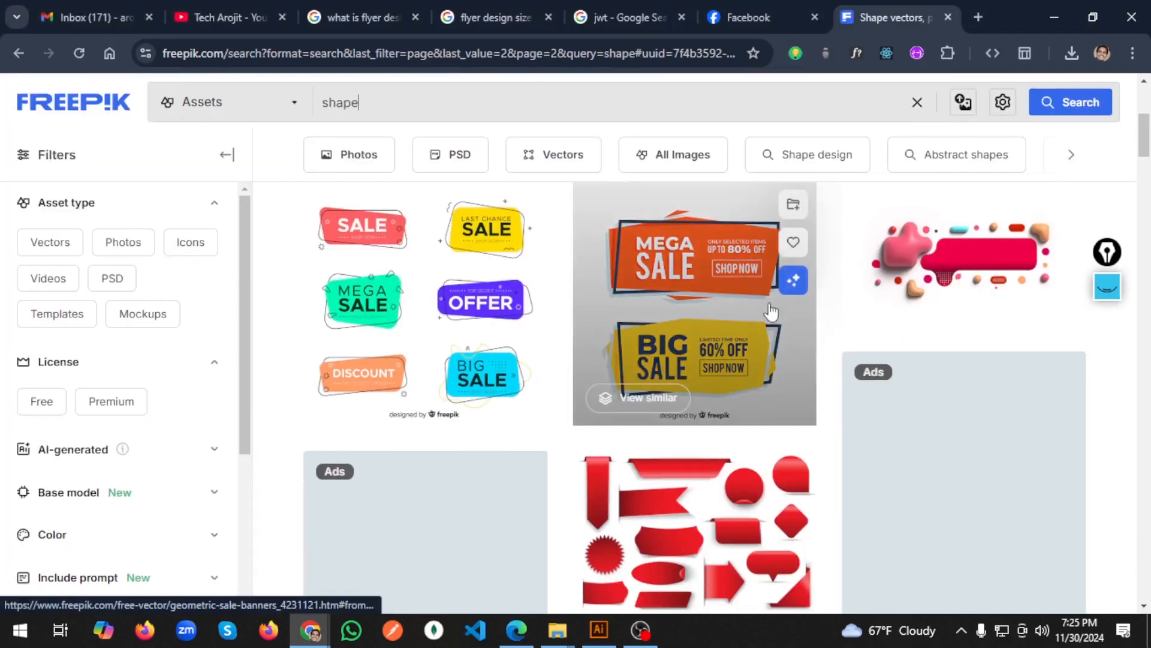
{"action": "scroll", "coordinate": [771, 312], "scroll_direction": "down", "scroll_amount": 10}
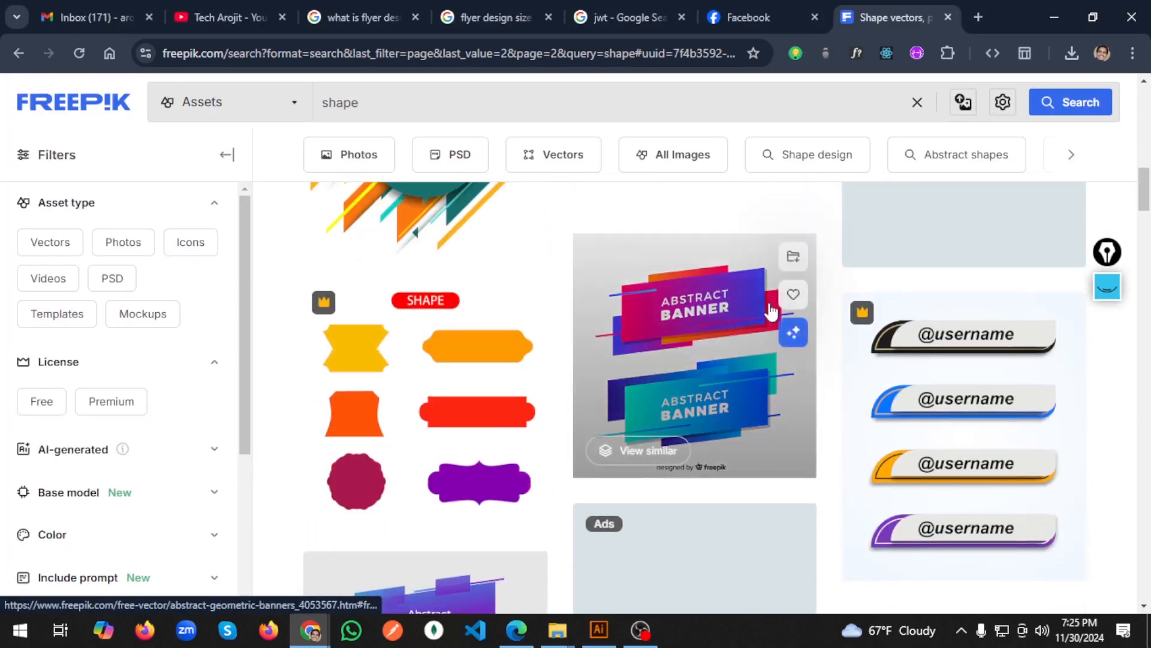
{"action": "scroll", "coordinate": [771, 312], "scroll_direction": "down", "scroll_amount": 15}
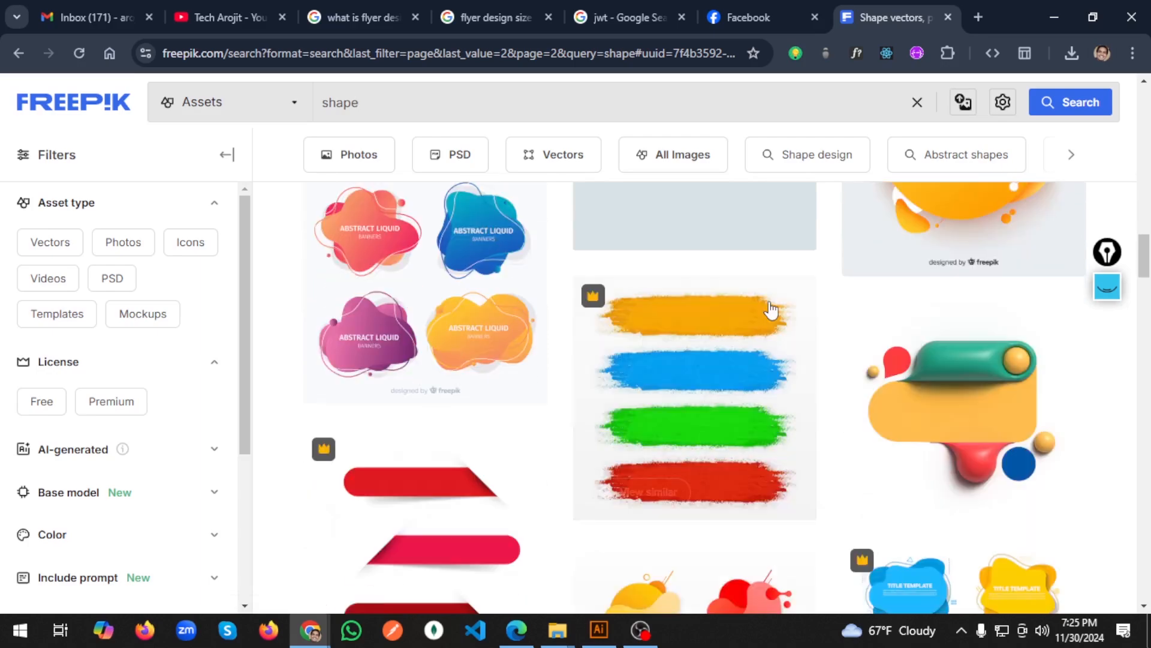
{"action": "scroll", "coordinate": [771, 308], "scroll_direction": "down", "scroll_amount": 15}
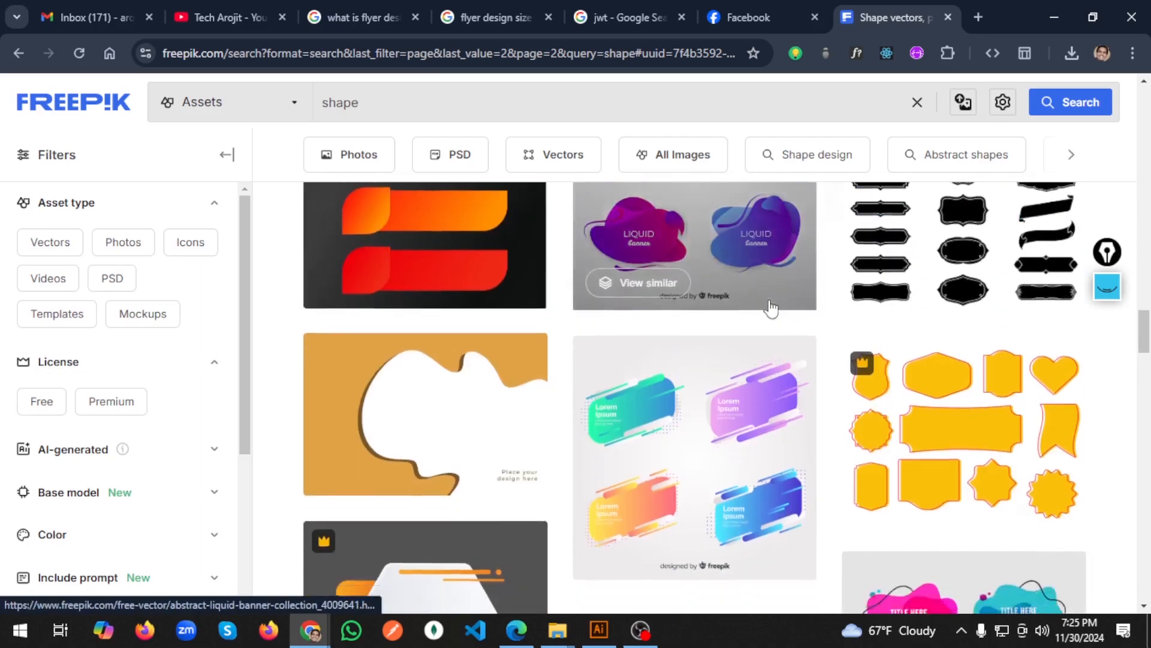
{"action": "scroll", "coordinate": [771, 307], "scroll_direction": "down", "scroll_amount": 10}
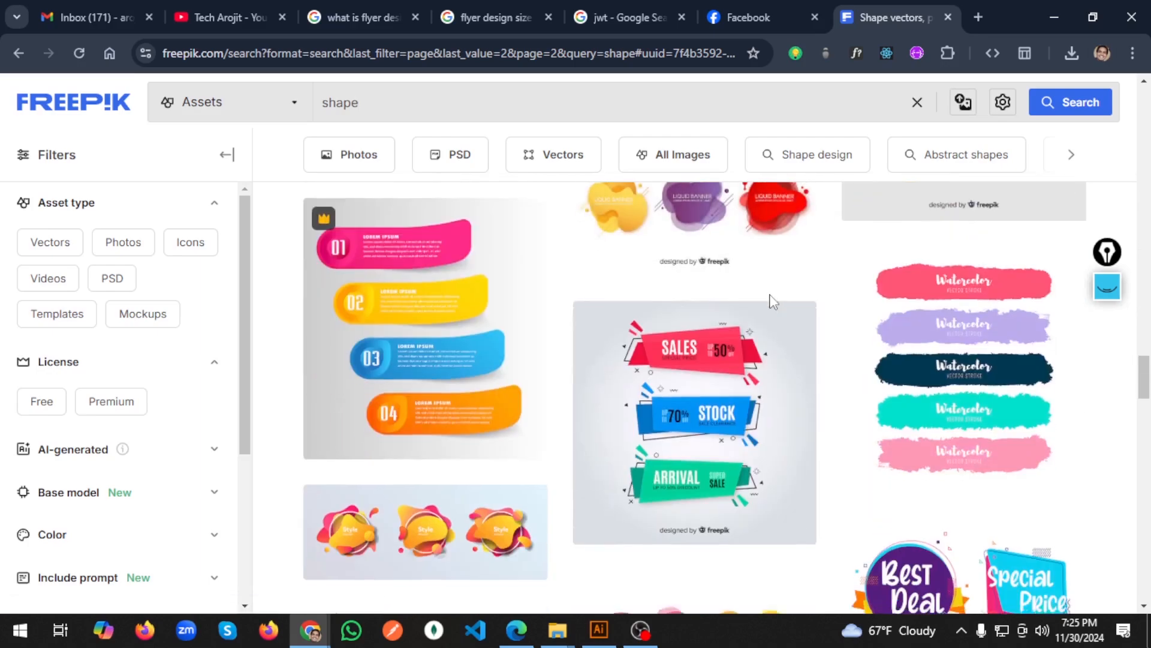
{"action": "scroll", "coordinate": [773, 302], "scroll_direction": "down", "scroll_amount": 15}
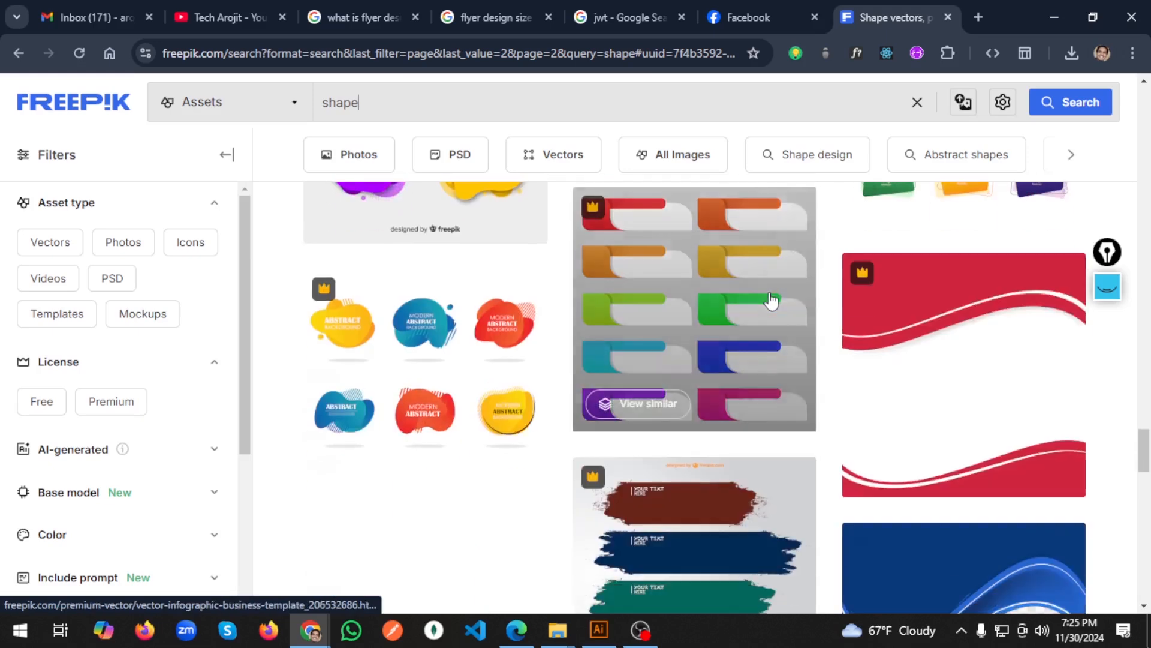
{"action": "scroll", "coordinate": [992, 300], "scroll_direction": "down", "scroll_amount": 4}
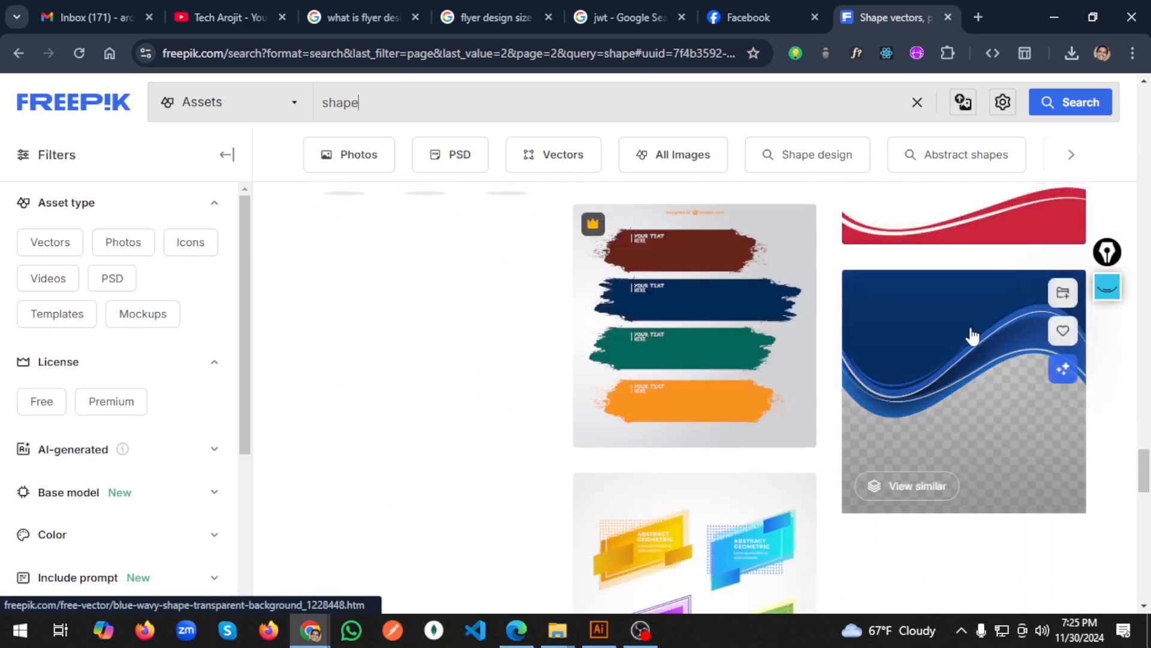
{"action": "left_click", "coordinate": [964, 413]}
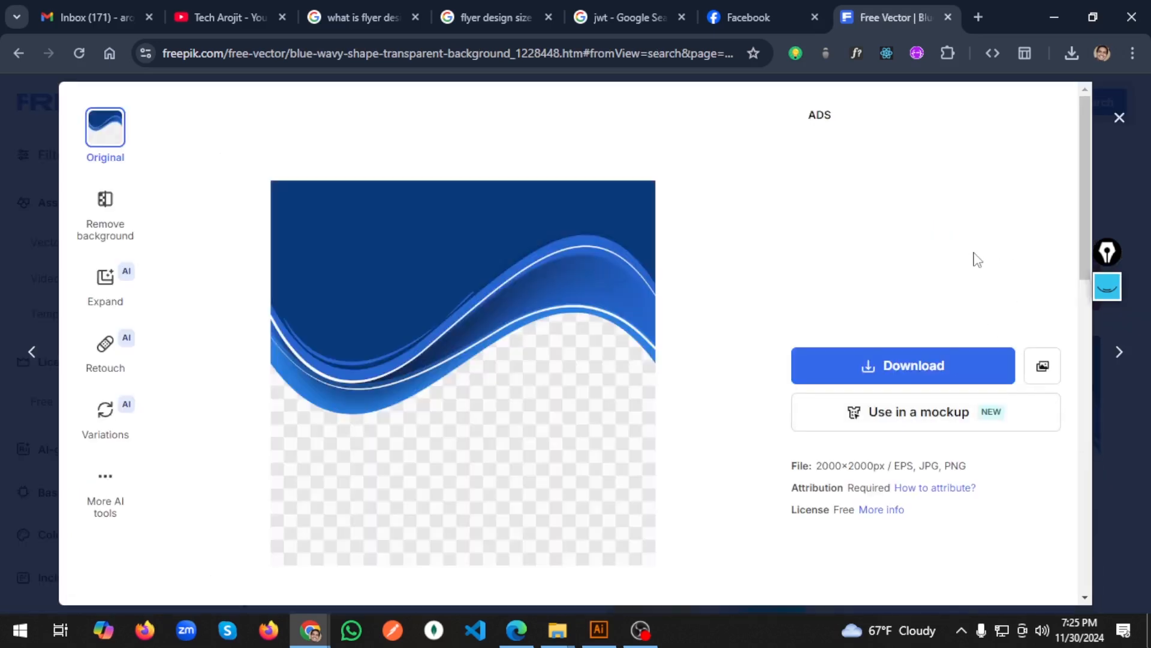
Step: Check the blue wavy shape's download options and open the related vector with blue waves along its upper and lower edges
{"action": "scroll", "coordinate": [977, 259], "scroll_direction": "down", "scroll_amount": 3}
{"action": "left_click", "coordinate": [1011, 210]}
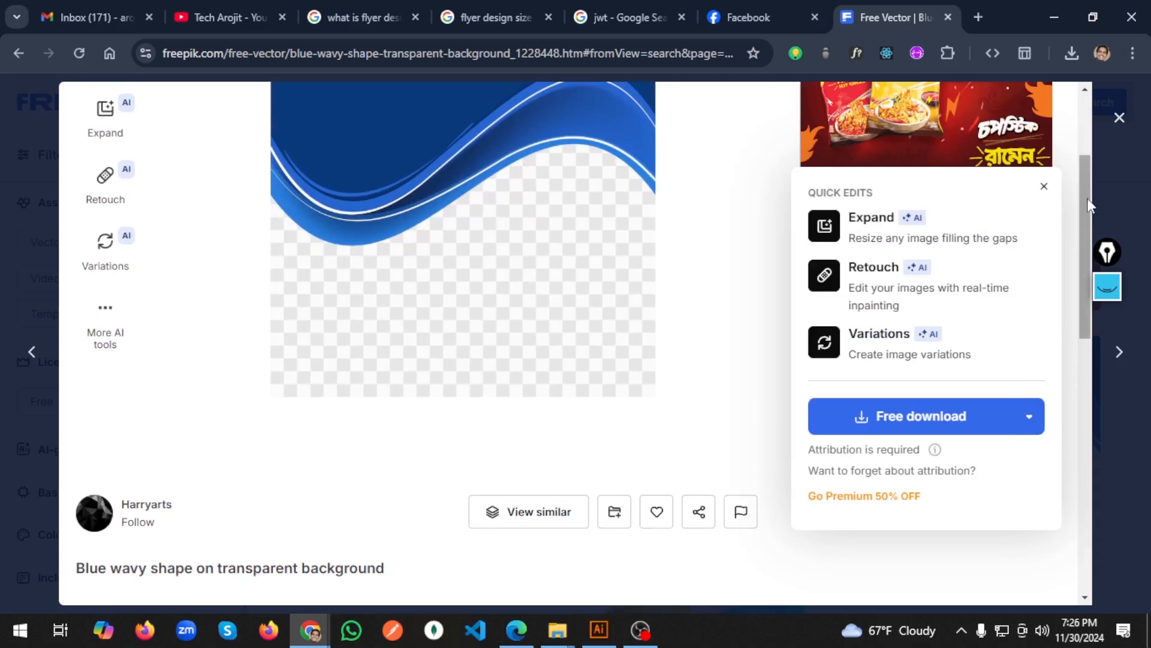
{"action": "left_click_drag", "start_coordinate": [1087, 198], "coordinate": [1087, 224]}
{"action": "scroll", "coordinate": [944, 321], "scroll_direction": "down", "scroll_amount": 5}
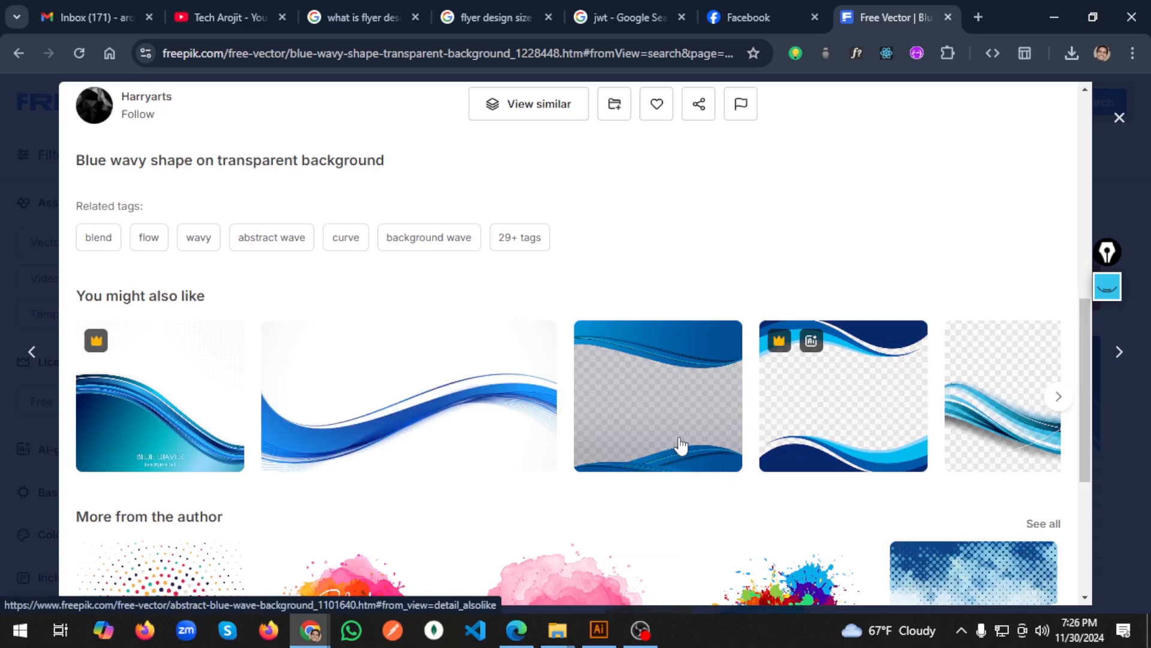
{"action": "left_click", "coordinate": [681, 445]}
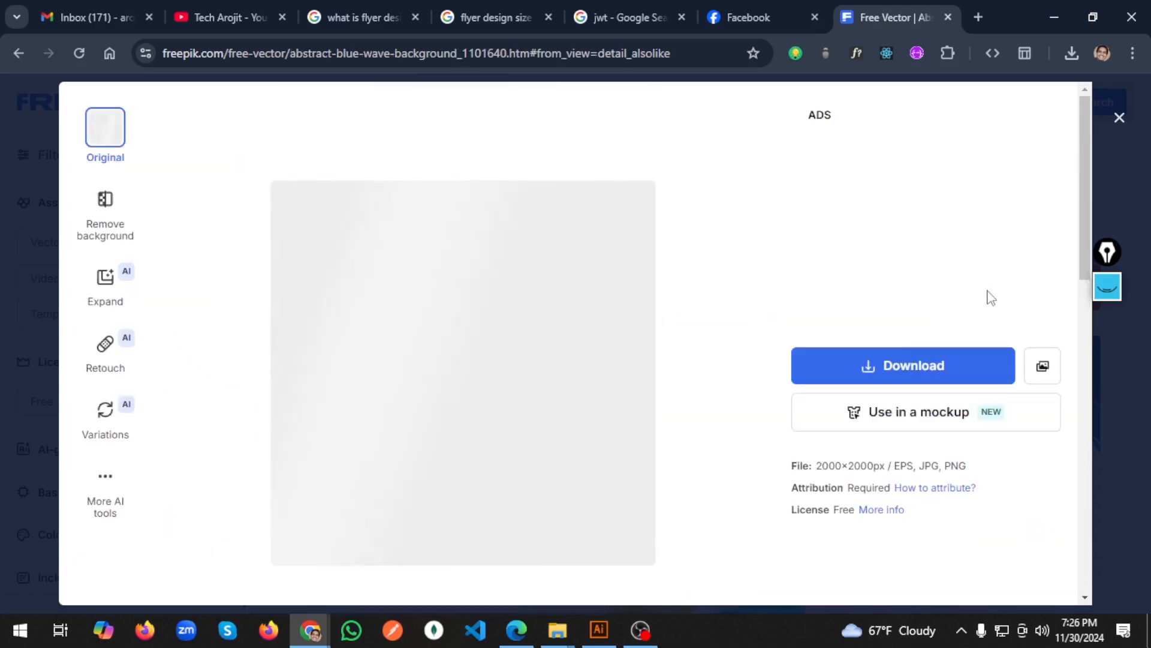
Step: Download the "Abstract blue wave background" vector as an EPS file and close its detail view
{"action": "scroll", "coordinate": [1007, 292], "scroll_direction": "down", "scroll_amount": 3}
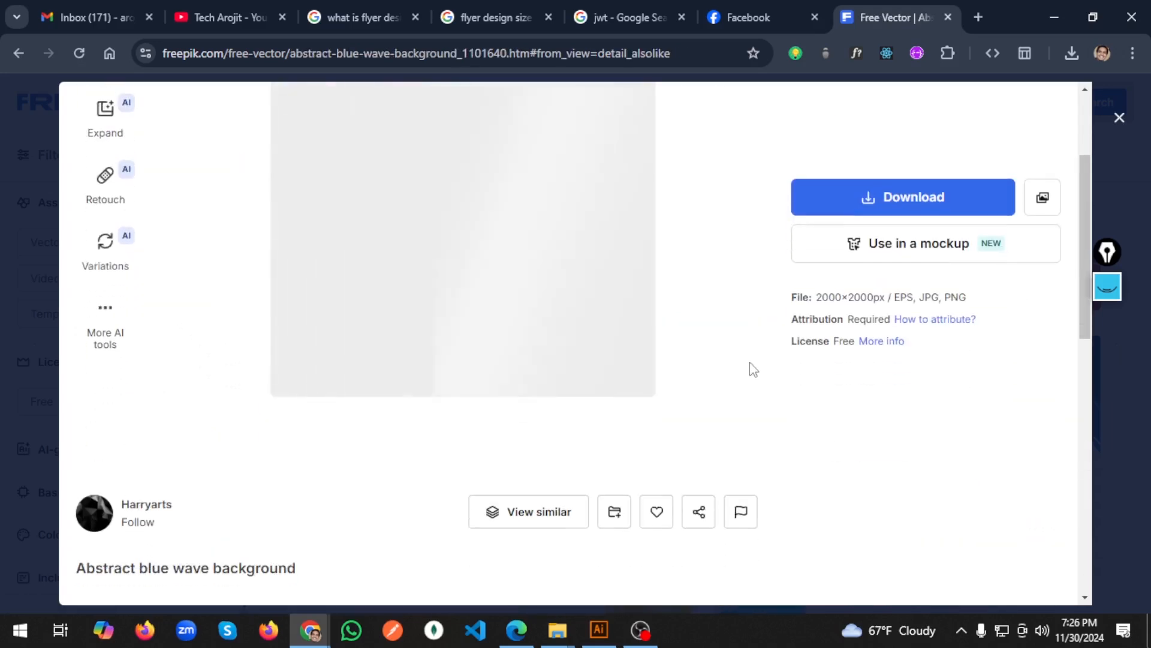
{"action": "scroll", "coordinate": [752, 371], "scroll_direction": "down", "scroll_amount": 10}
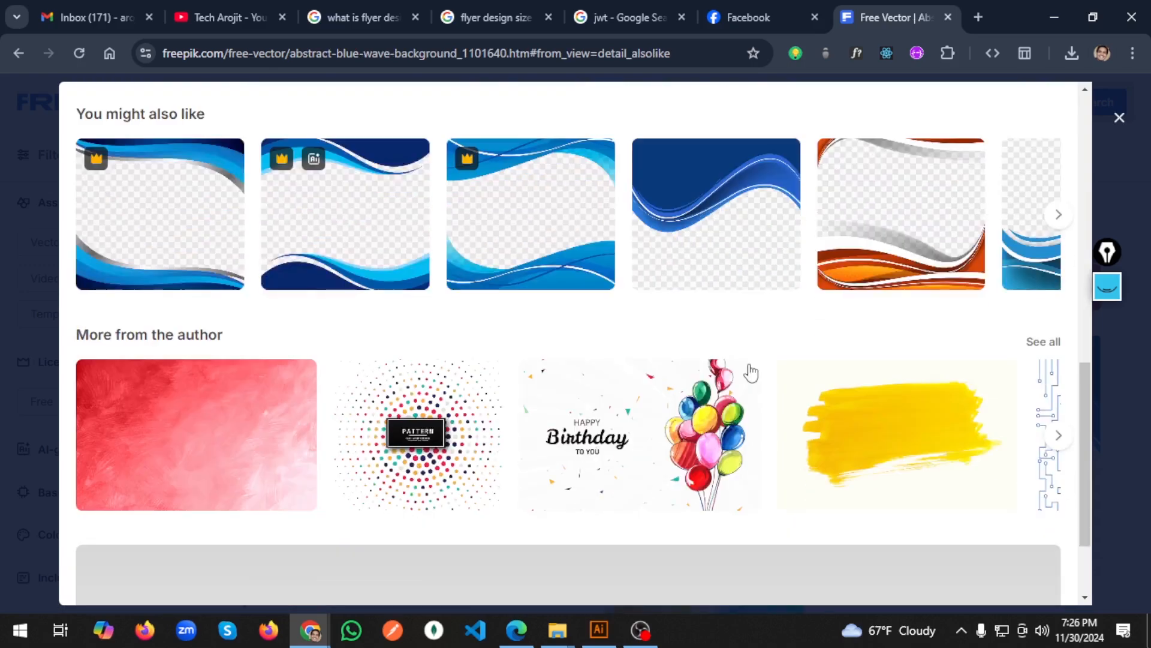
{"action": "scroll", "coordinate": [751, 373], "scroll_direction": "up", "scroll_amount": 3}
{"action": "scroll", "coordinate": [751, 373], "scroll_direction": "up", "scroll_amount": 8}
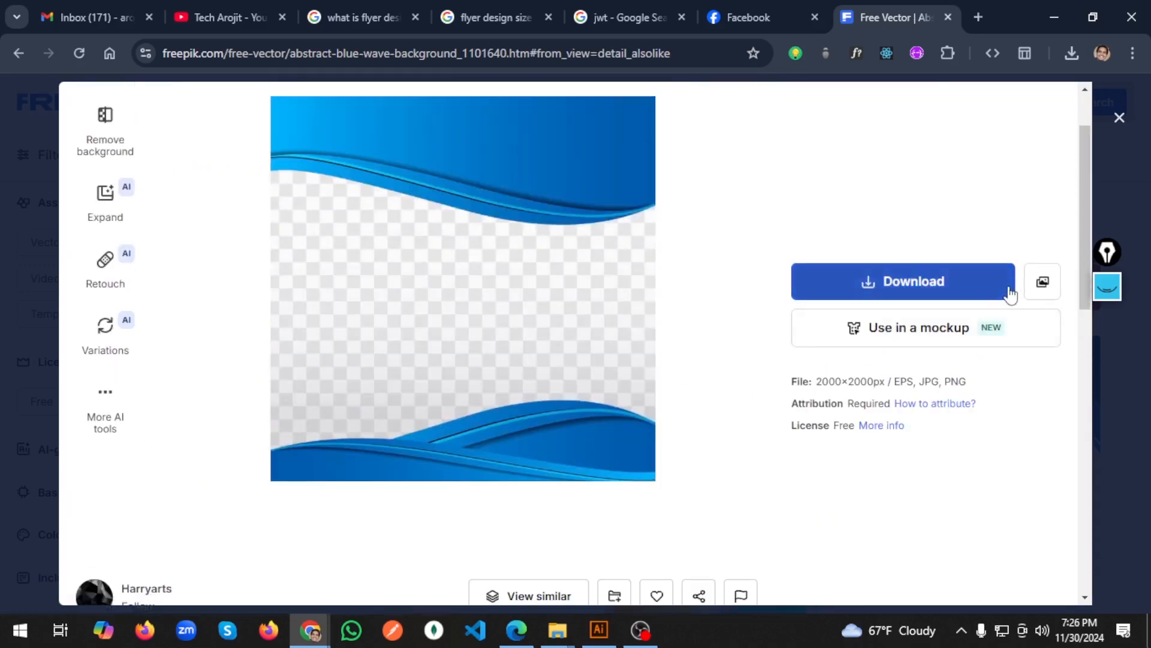
{"action": "left_click", "coordinate": [1006, 299]}
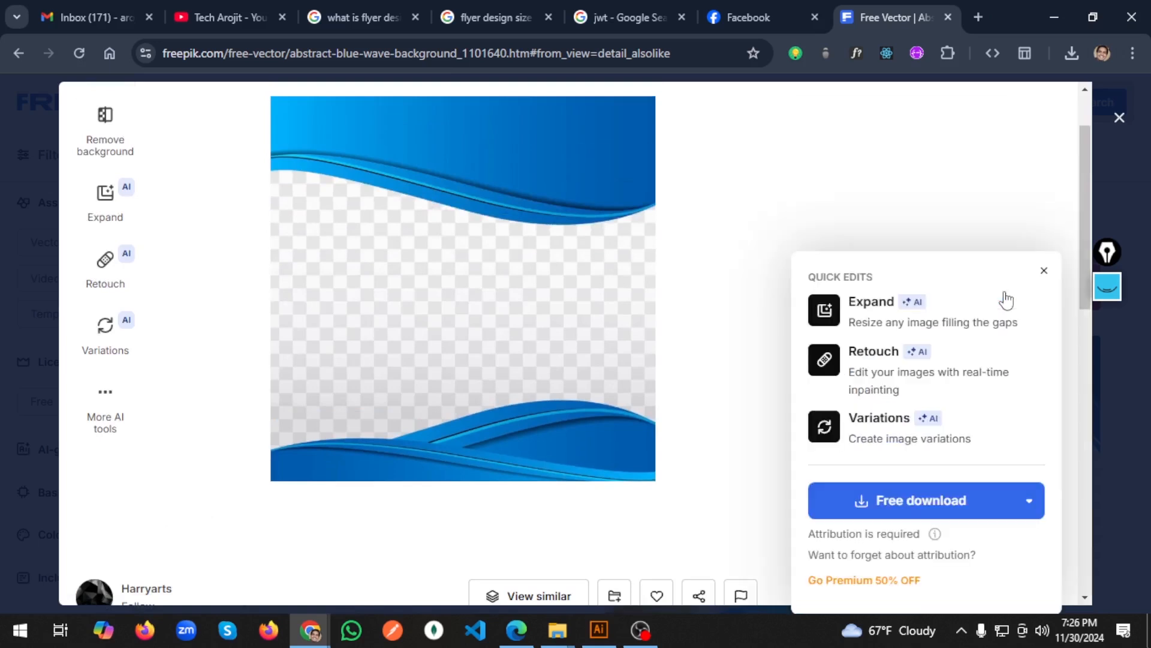
{"action": "scroll", "coordinate": [1067, 330], "scroll_direction": "down", "scroll_amount": 3}
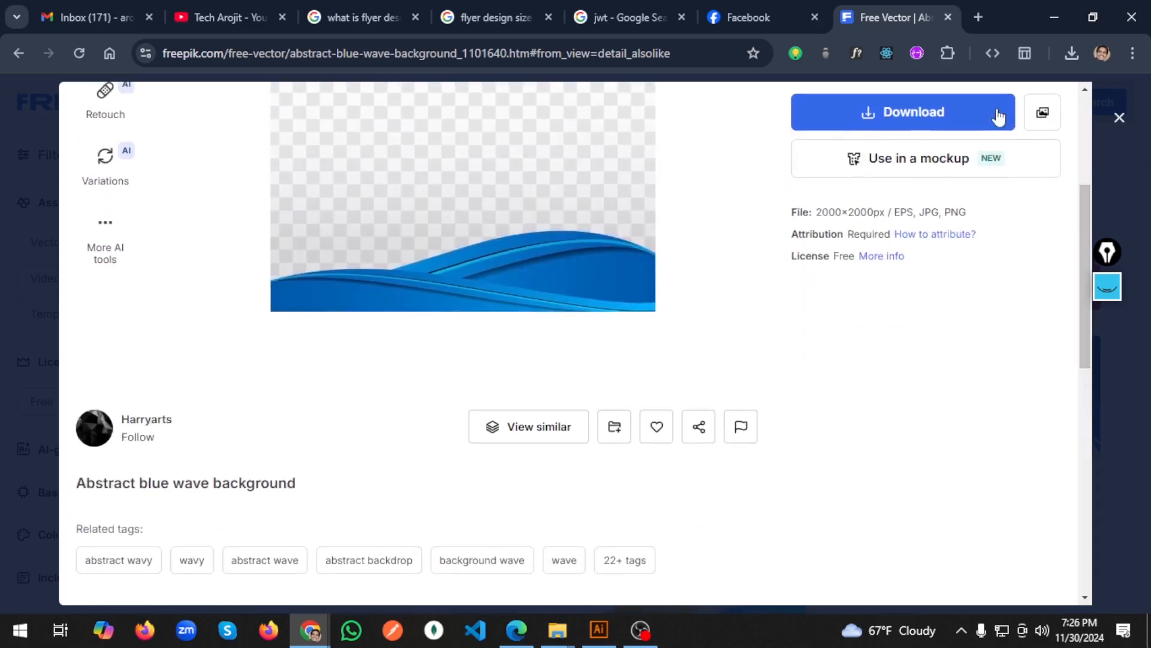
{"action": "left_click", "coordinate": [997, 114]}
{"action": "left_click", "coordinate": [1029, 331]}
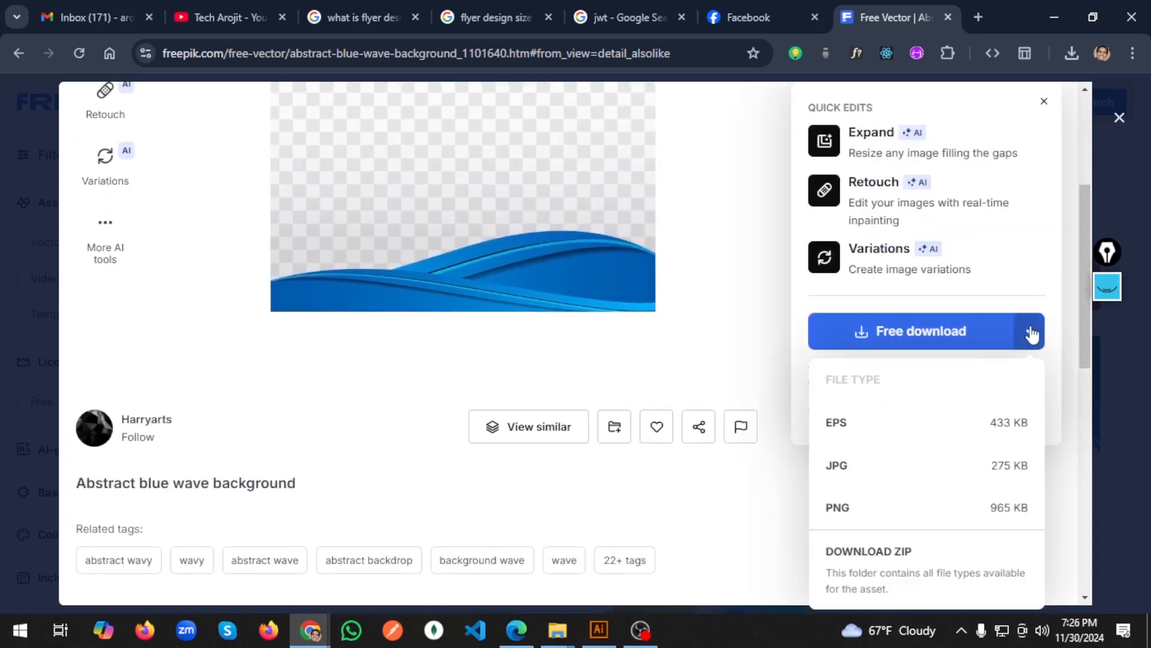
{"action": "left_click", "coordinate": [965, 438]}
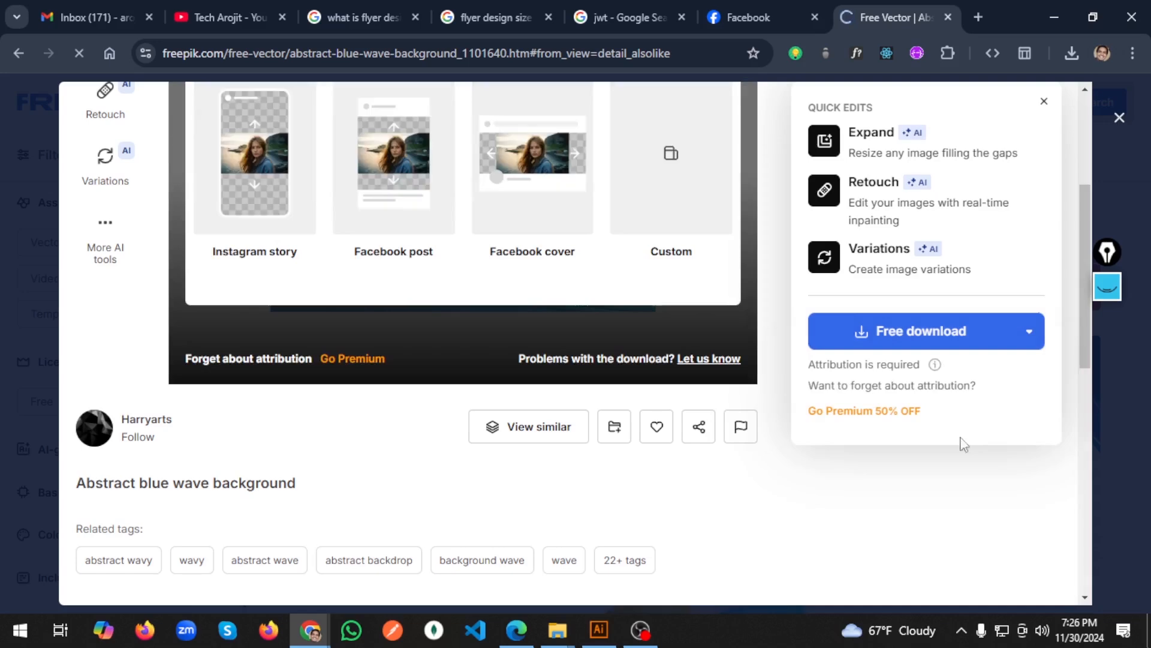
{"action": "left_click", "coordinate": [1120, 119]}
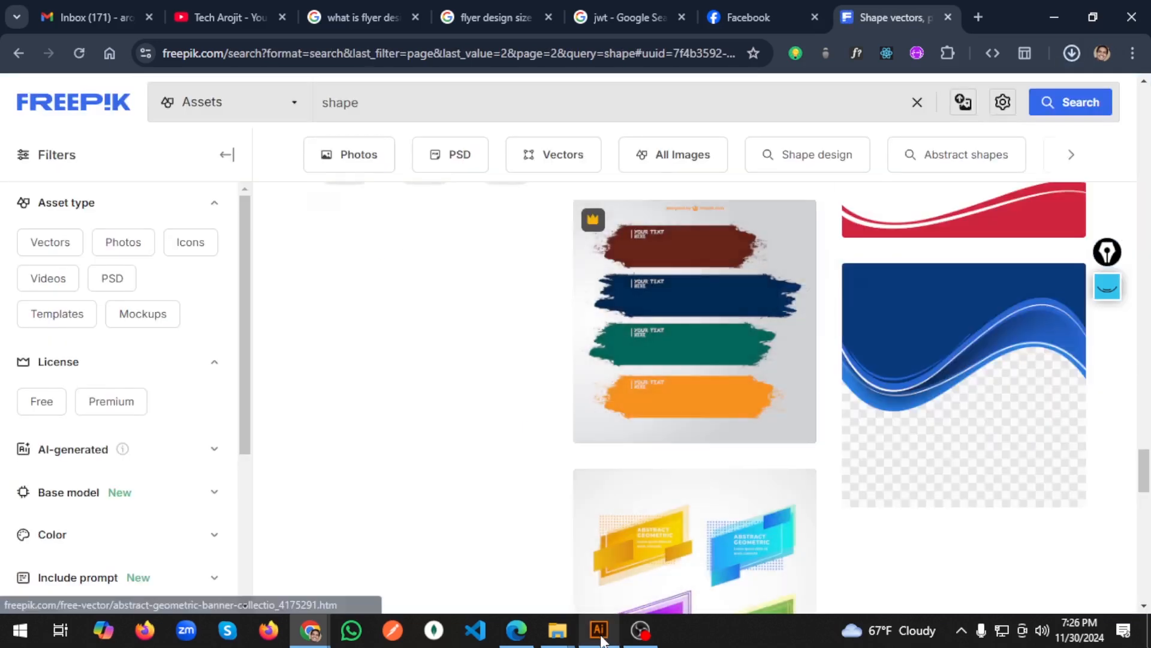
Step: Switch to the Downloads folder in File Explorer and open 1101640_7547.eps in Illustrator
{"action": "mouse_move", "coordinate": [563, 637]}
{"action": "left_click", "coordinate": [612, 564]}
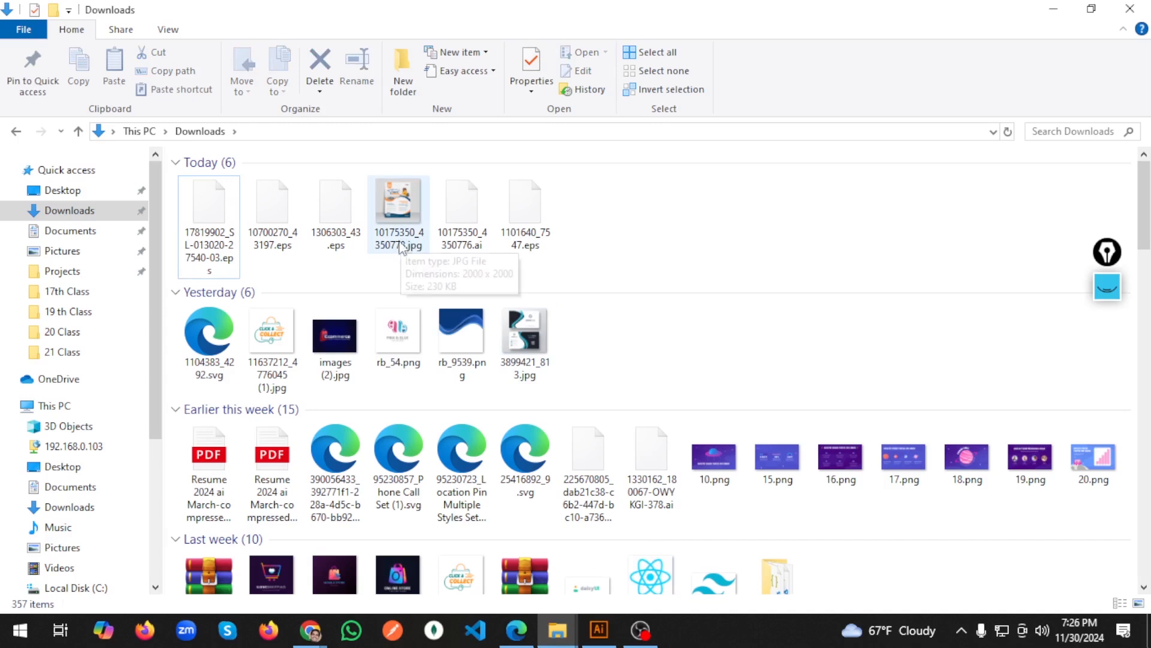
{"action": "double_click", "coordinate": [548, 215]}
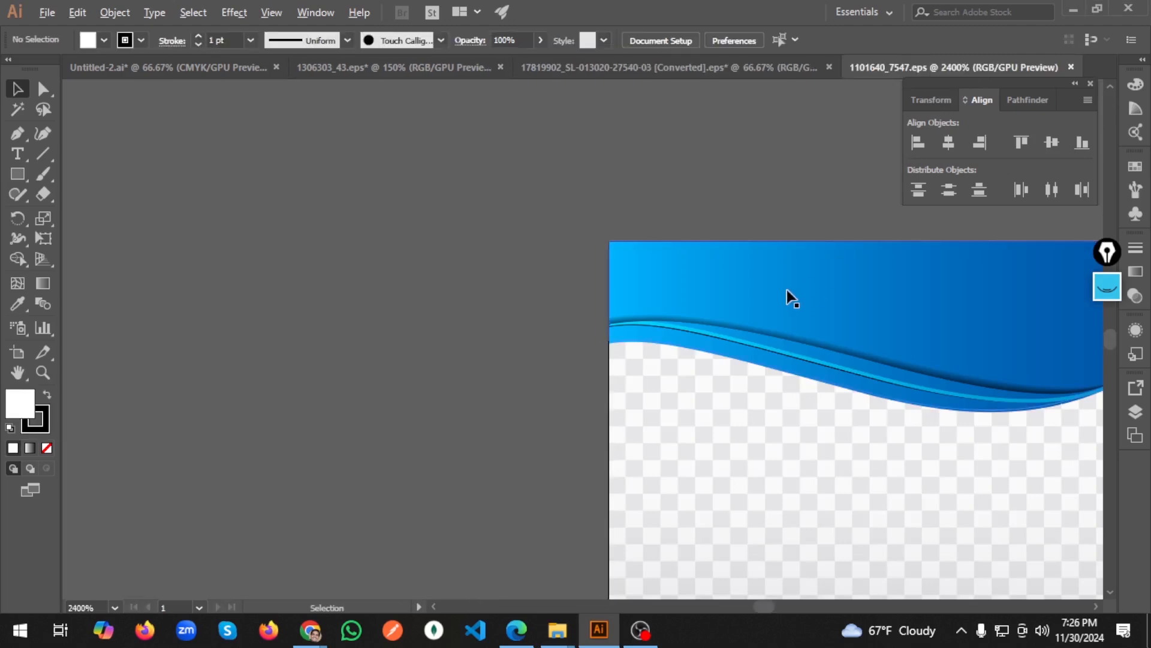
Step: Ungroup the whole blue wave background artwork and deselect it
{"action": "scroll", "coordinate": [785, 296], "scroll_direction": "down", "scroll_amount": 2}
{"action": "scroll", "coordinate": [812, 300], "scroll_direction": "up", "scroll_amount": 1}
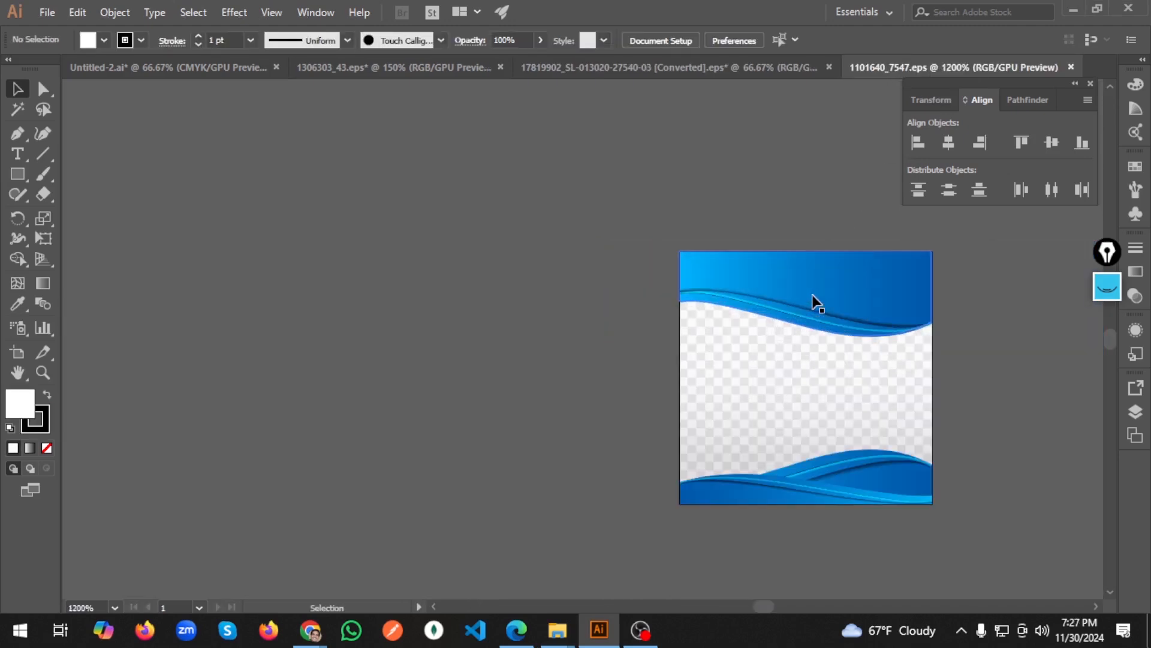
{"action": "left_click", "coordinate": [816, 303]}
{"action": "right_click", "coordinate": [815, 300]}
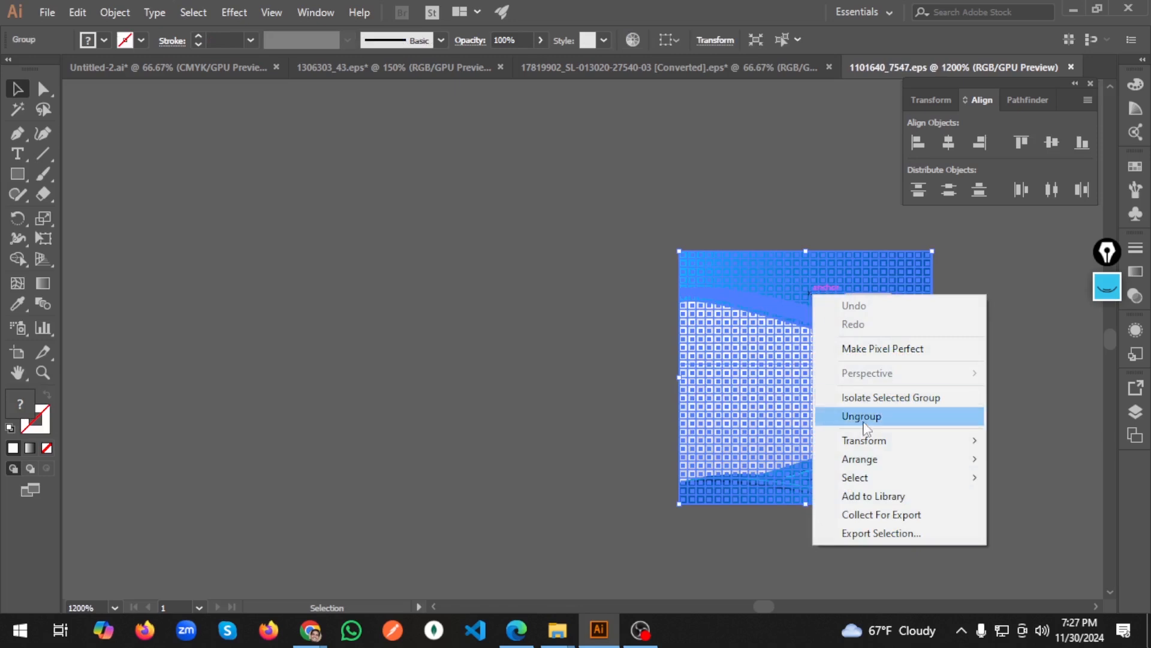
{"action": "left_click", "coordinate": [865, 420]}
{"action": "left_click", "coordinate": [549, 370]}
Step: Try to move the upper wave and the rear lower wave off the checkered background together, and undo the move
{"action": "left_click", "coordinate": [810, 295]}
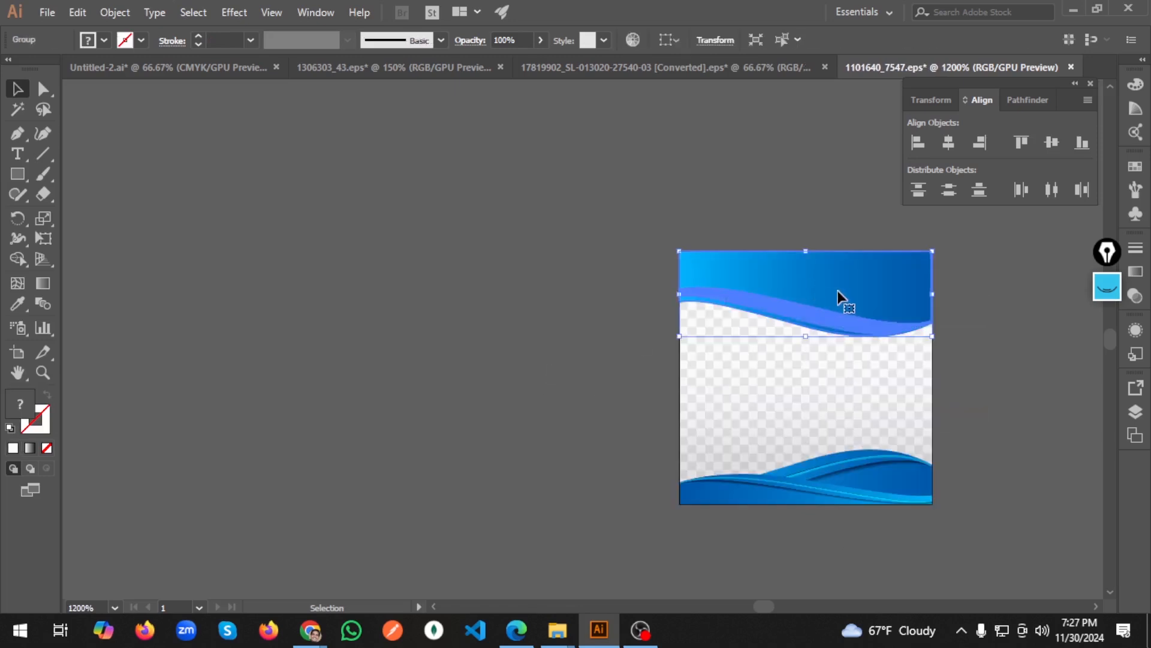
{"action": "left_click", "coordinate": [860, 470]}
{"action": "left_click_drag", "start_coordinate": [868, 477], "coordinate": [552, 431]}
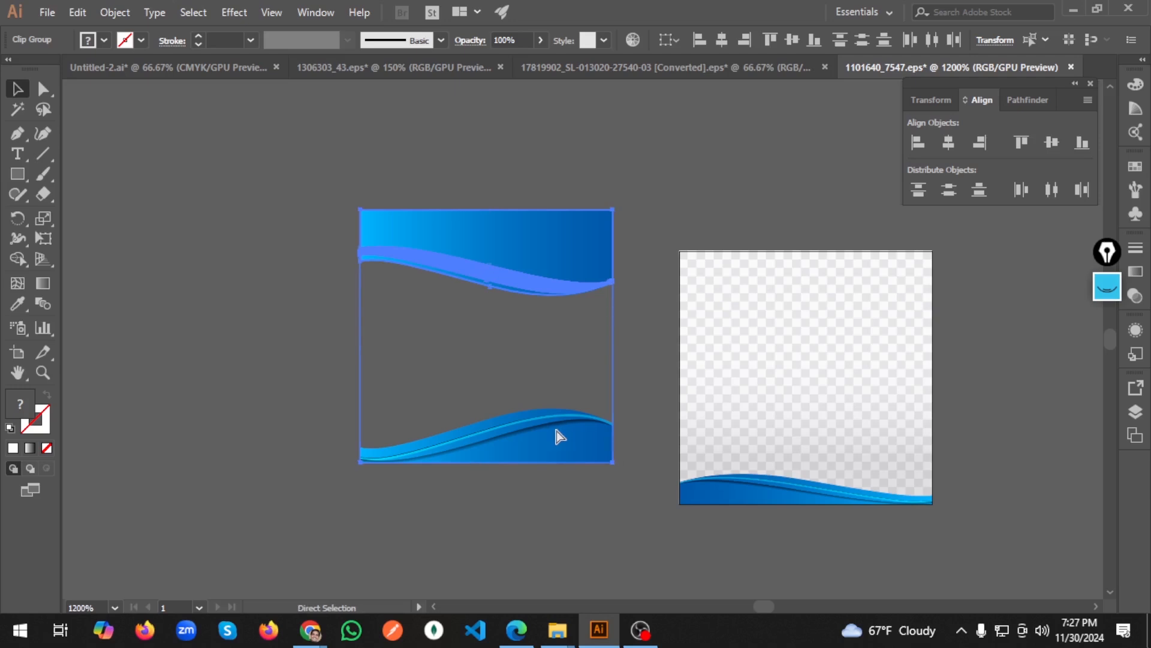
{"action": "key", "text": "ctrl+z"}
Step: Delete the white gradient backdrop and the checkered pattern group behind the blue waves
{"action": "left_click", "coordinate": [764, 365]}
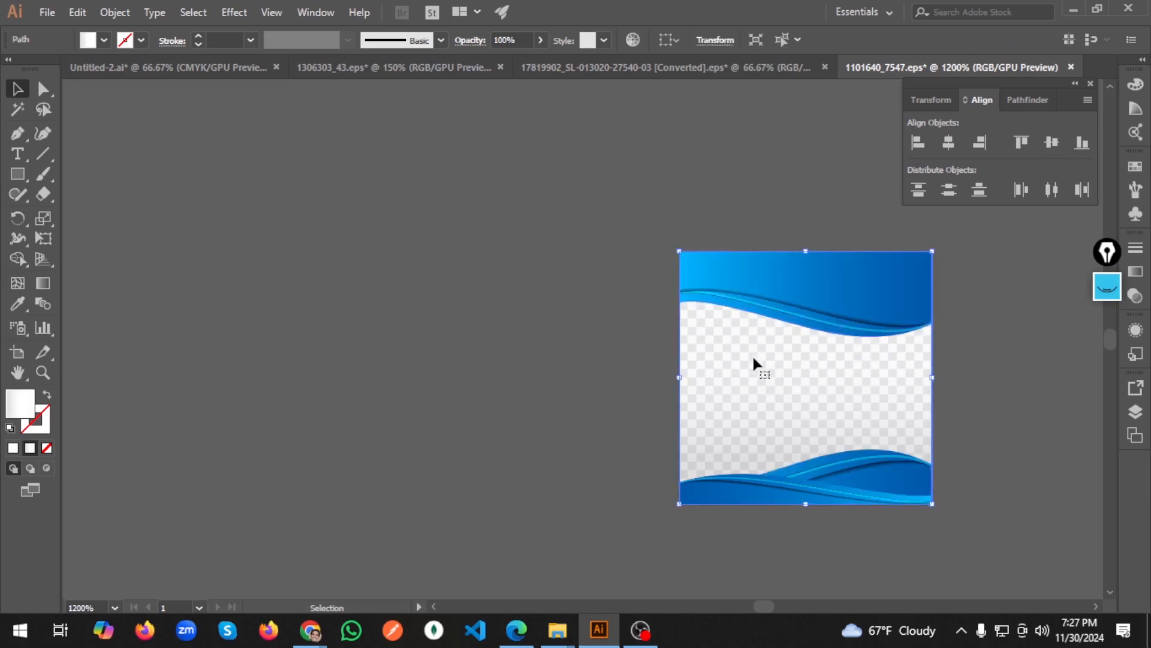
{"action": "left_click_drag", "start_coordinate": [745, 339], "coordinate": [788, 275]}
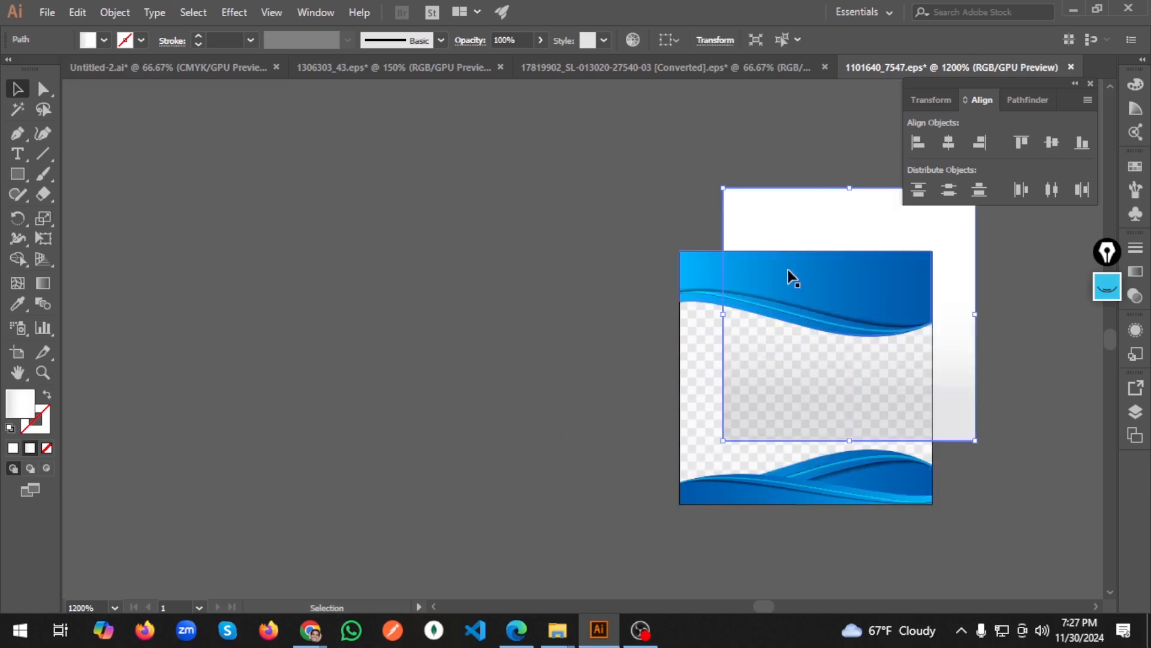
{"action": "key", "text": "Delete"}
{"action": "key", "text": "ctrl+a"}
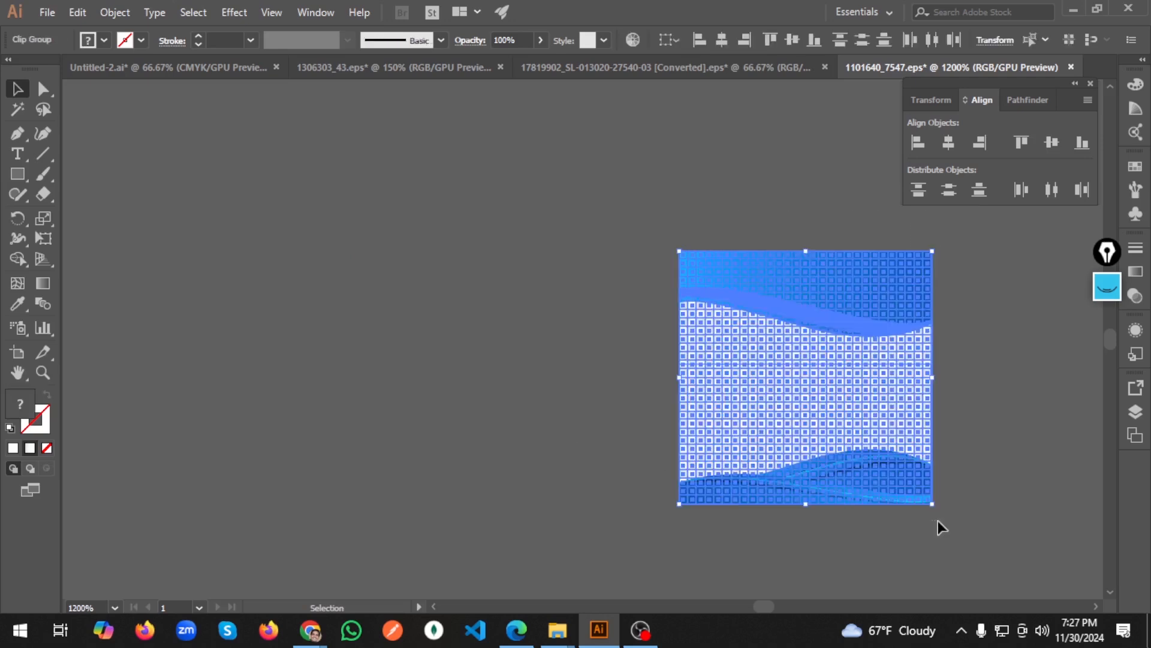
{"action": "left_click", "coordinate": [1012, 458]}
{"action": "left_click", "coordinate": [851, 399]}
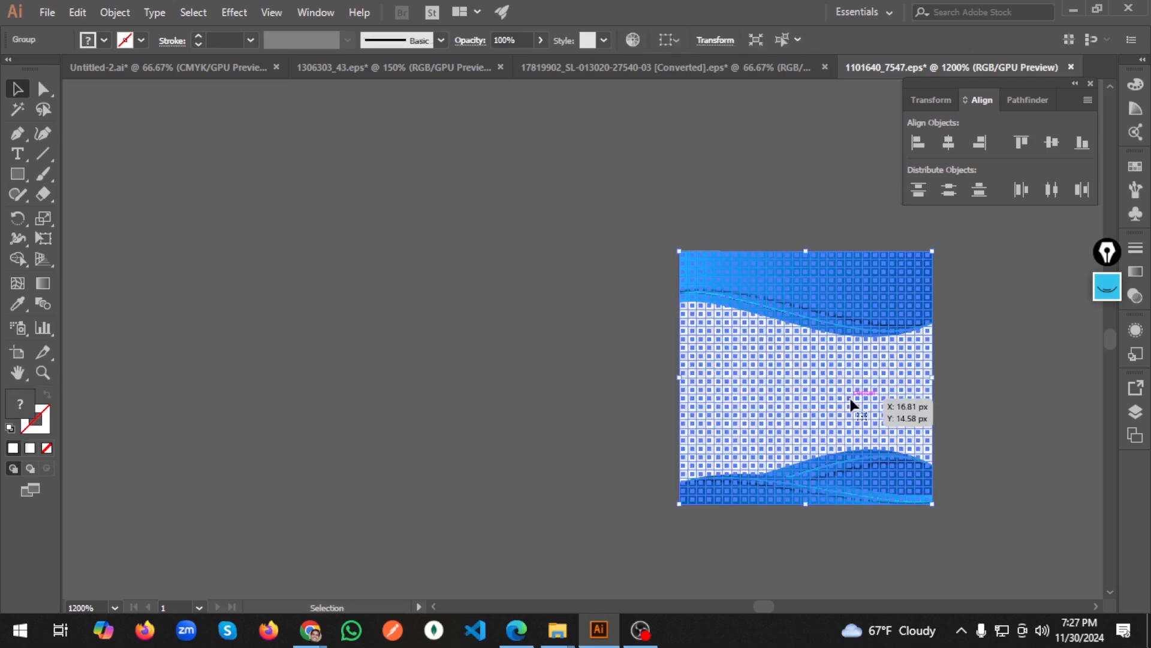
{"action": "key", "text": "Delete"}
Step: Group the remaining blue wave artwork and transfer it into the Untitled-2.ai flyer document
{"action": "left_click_drag", "start_coordinate": [730, 239], "coordinate": [908, 577]}
{"action": "key", "text": "ctrl+g"}
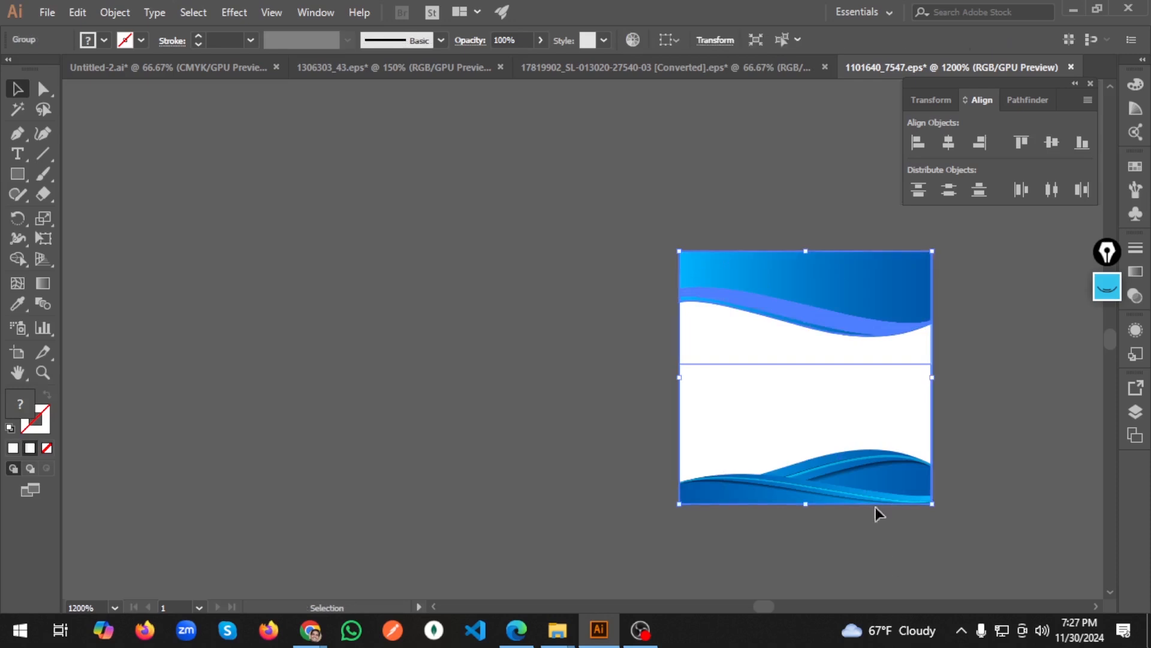
{"action": "left_click_drag", "start_coordinate": [865, 310], "coordinate": [697, 346]}
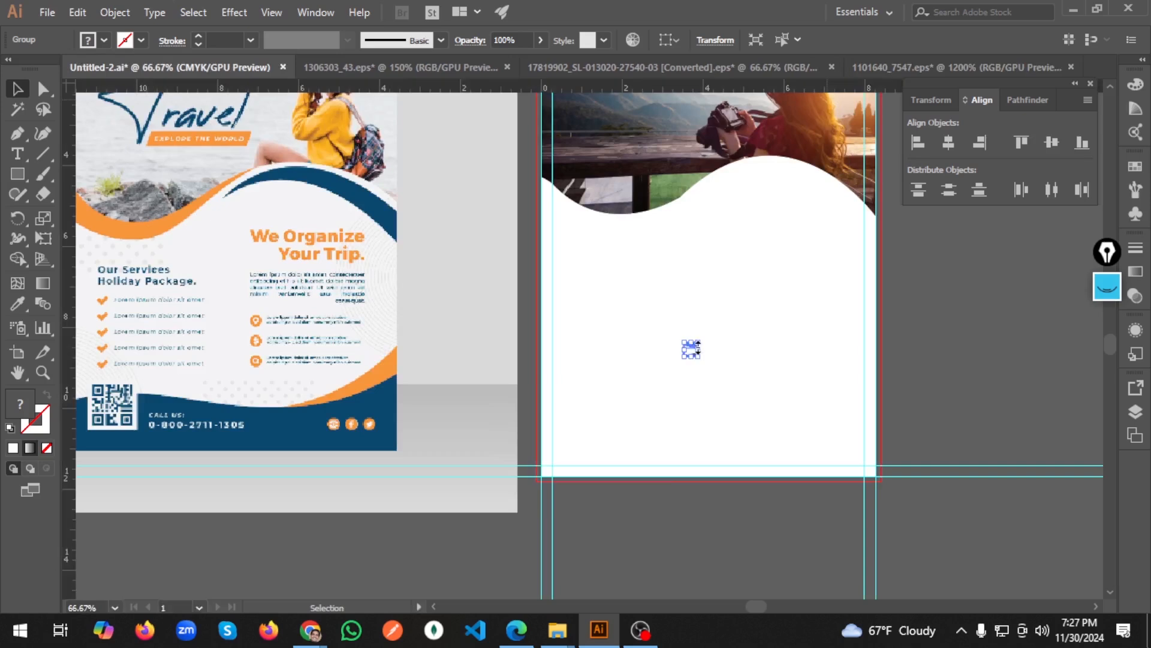
Step: Enlarge the wave group over the flyer's lower part and stretch its sides to the full page width
{"action": "left_click_drag", "start_coordinate": [701, 359], "coordinate": [835, 484]}
{"action": "scroll", "coordinate": [779, 378], "scroll_direction": "up", "scroll_amount": 2}
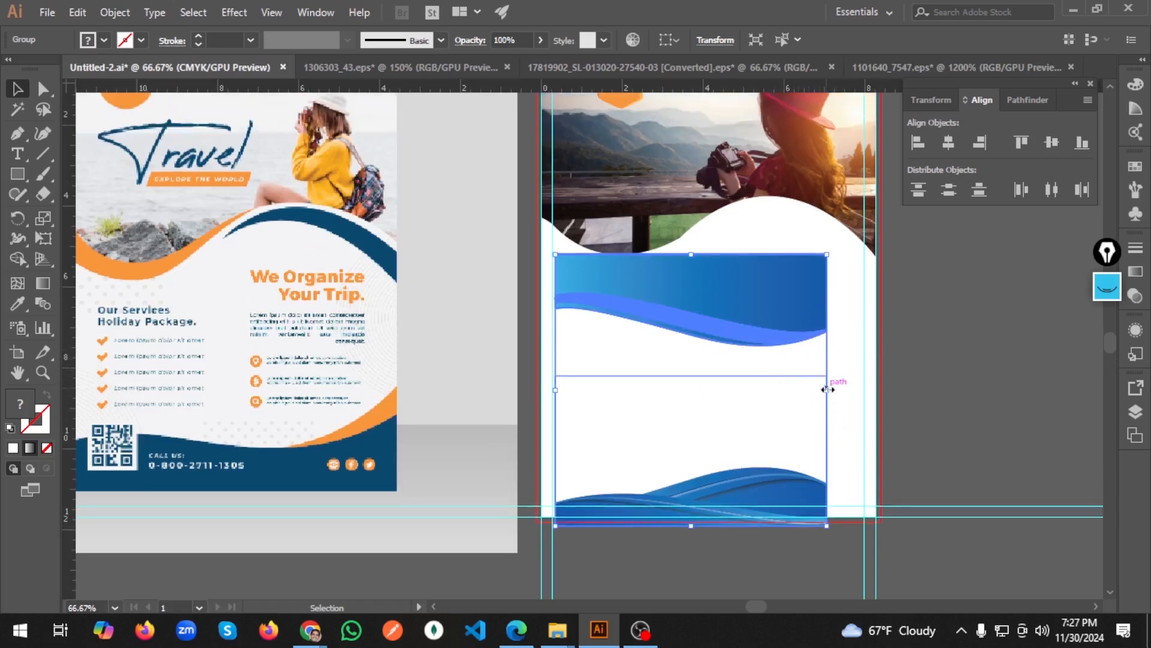
{"action": "left_click_drag", "start_coordinate": [826, 389], "coordinate": [878, 375]}
{"action": "scroll", "coordinate": [847, 387], "scroll_direction": "up", "scroll_amount": 2, "text": "alt"}
{"action": "scroll", "coordinate": [853, 407], "scroll_direction": "down", "scroll_amount": 4, "text": "alt"}
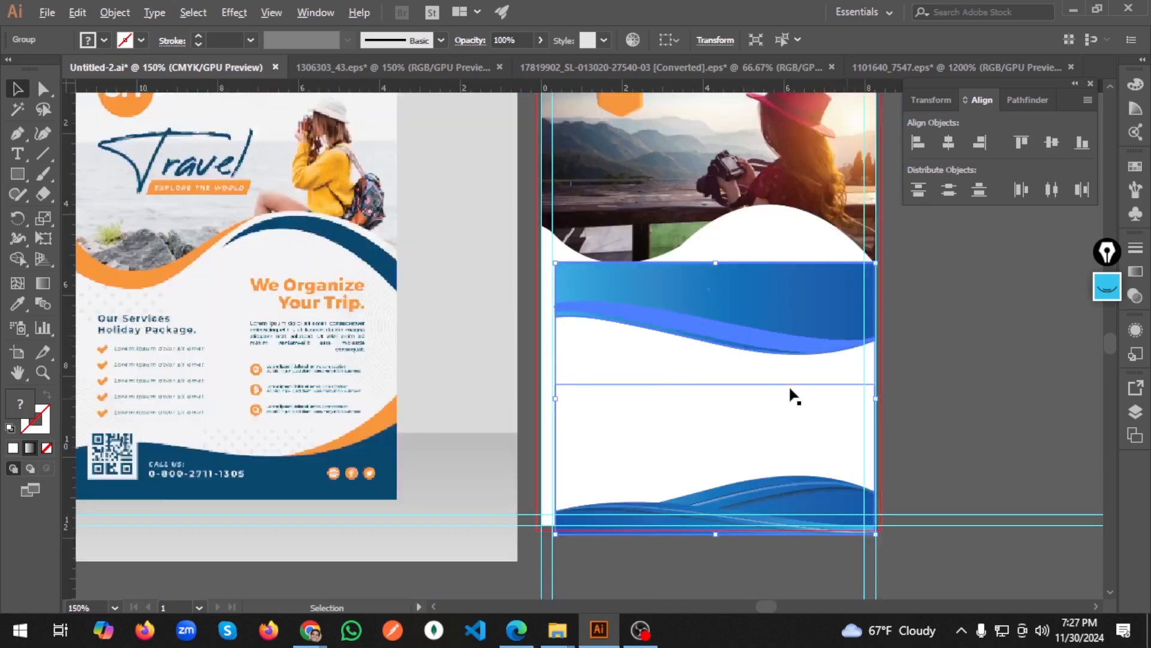
{"action": "scroll", "coordinate": [722, 411], "scroll_direction": "up", "scroll_amount": 2, "text": "alt"}
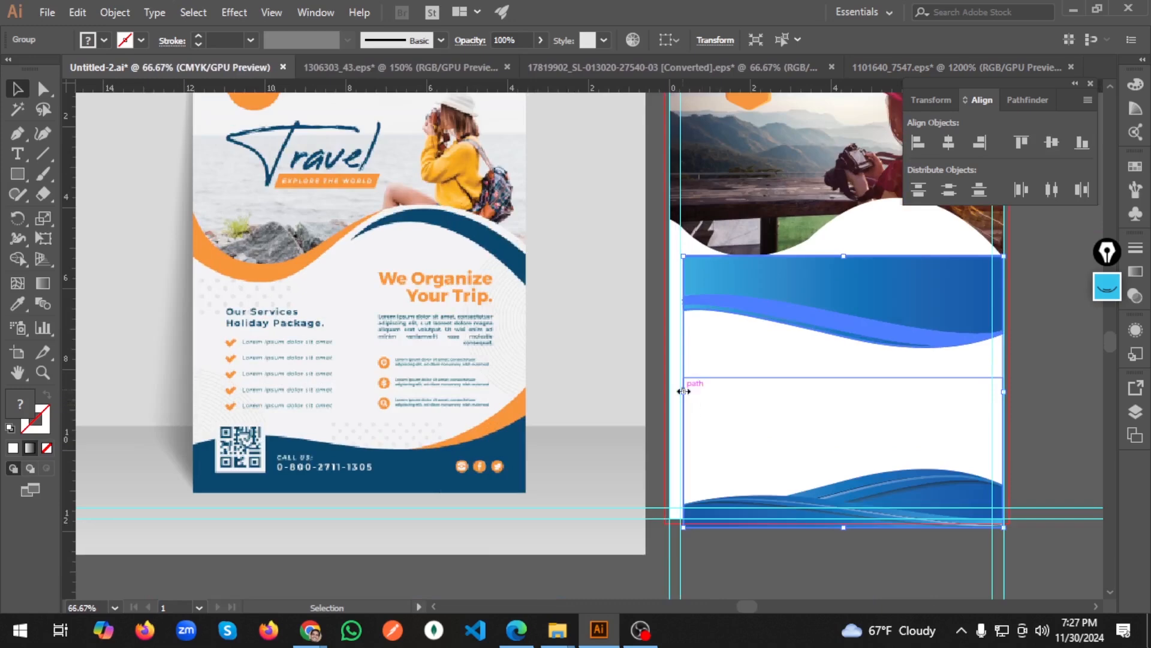
{"action": "left_click_drag", "start_coordinate": [684, 391], "coordinate": [670, 391]}
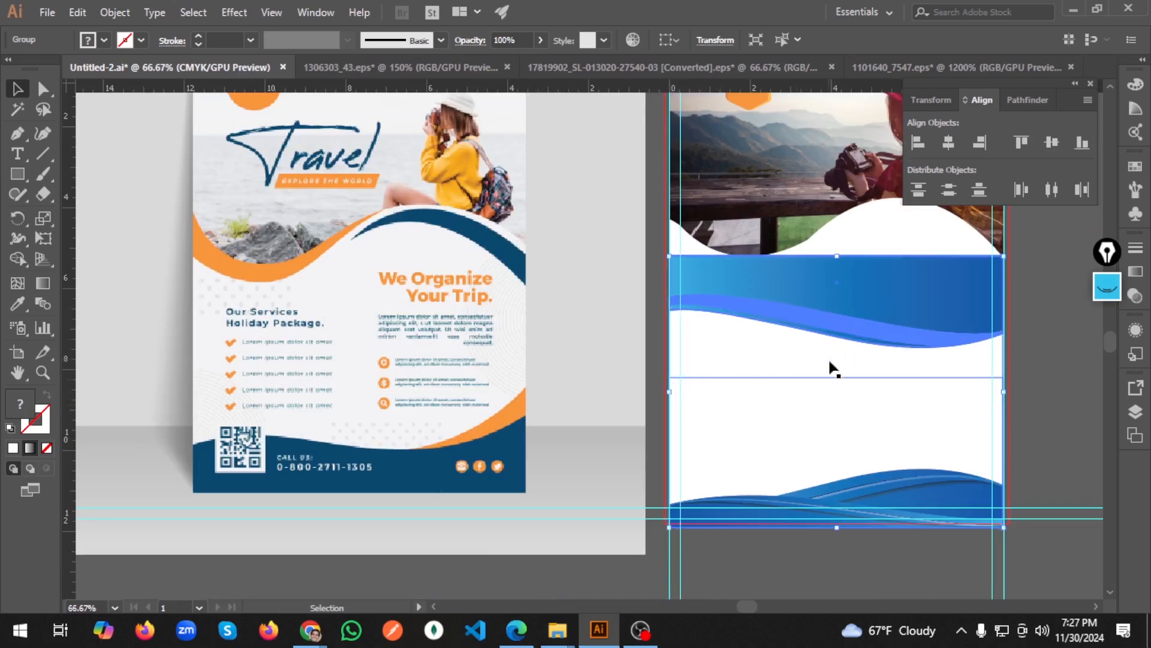
Step: Try extending the white background rectangle below the page, and bring its lower edge back to the page's bottom edge
{"action": "scroll", "coordinate": [833, 369], "scroll_direction": "up", "scroll_amount": 2}
{"action": "scroll", "coordinate": [840, 369], "scroll_direction": "right", "scroll_amount": 3}
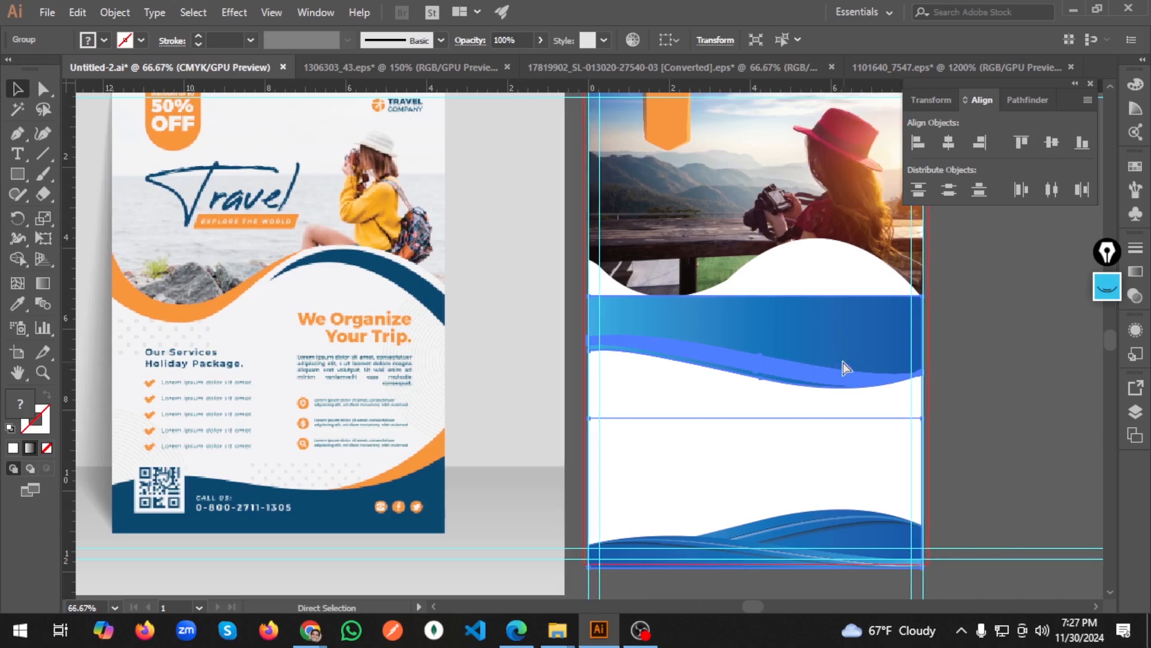
{"action": "left_click", "coordinate": [844, 367]}
{"action": "right_click", "coordinate": [836, 324]}
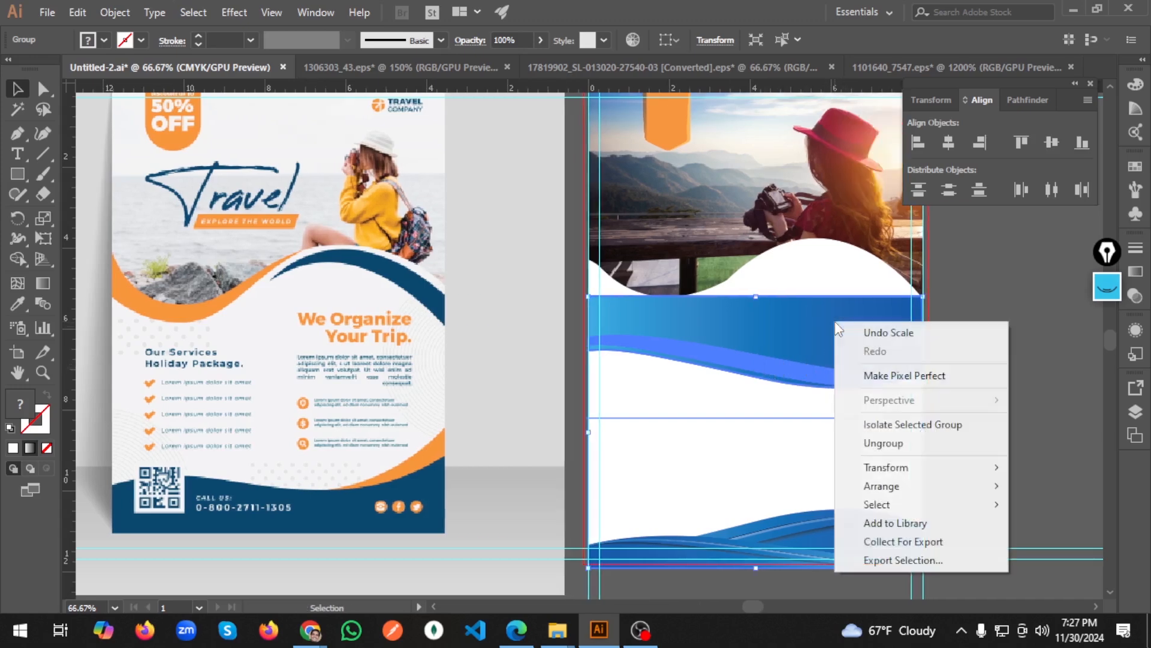
{"action": "left_click", "coordinate": [743, 480]}
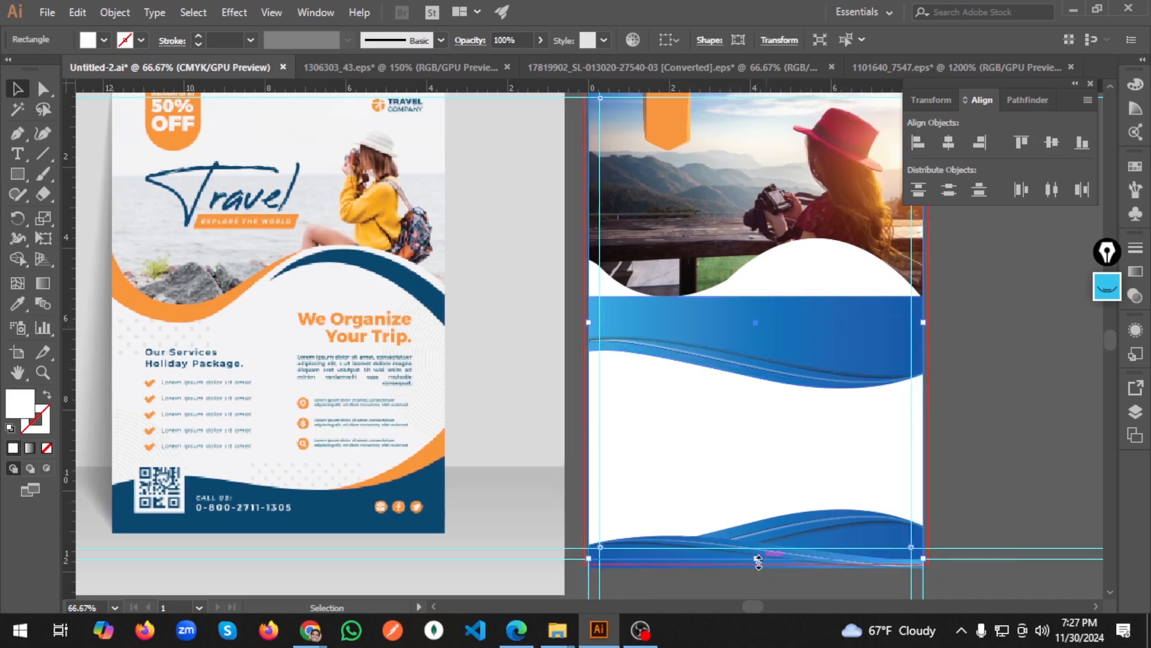
{"action": "mouse_move", "coordinate": [758, 557]}
{"action": "left_mouse_down"}
{"action": "mouse_move", "coordinate": [756, 547]}
{"action": "mouse_move", "coordinate": [755, 570]}
{"action": "left_mouse_up"}
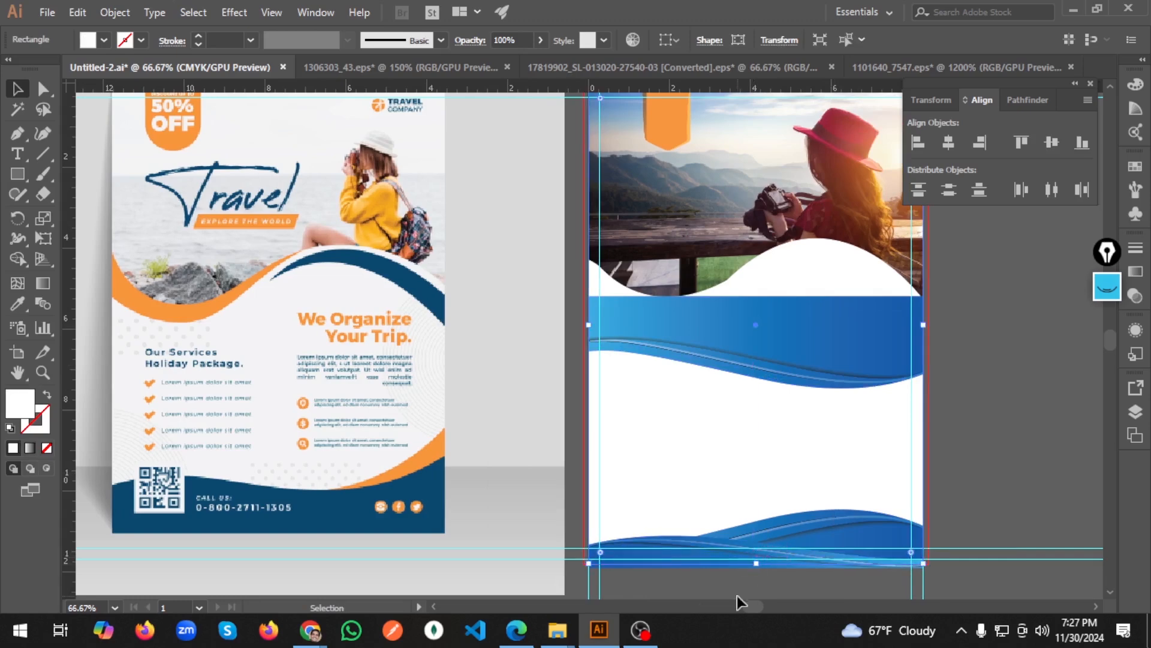
{"action": "scroll", "coordinate": [765, 586], "scroll_direction": "up", "scroll_amount": 3}
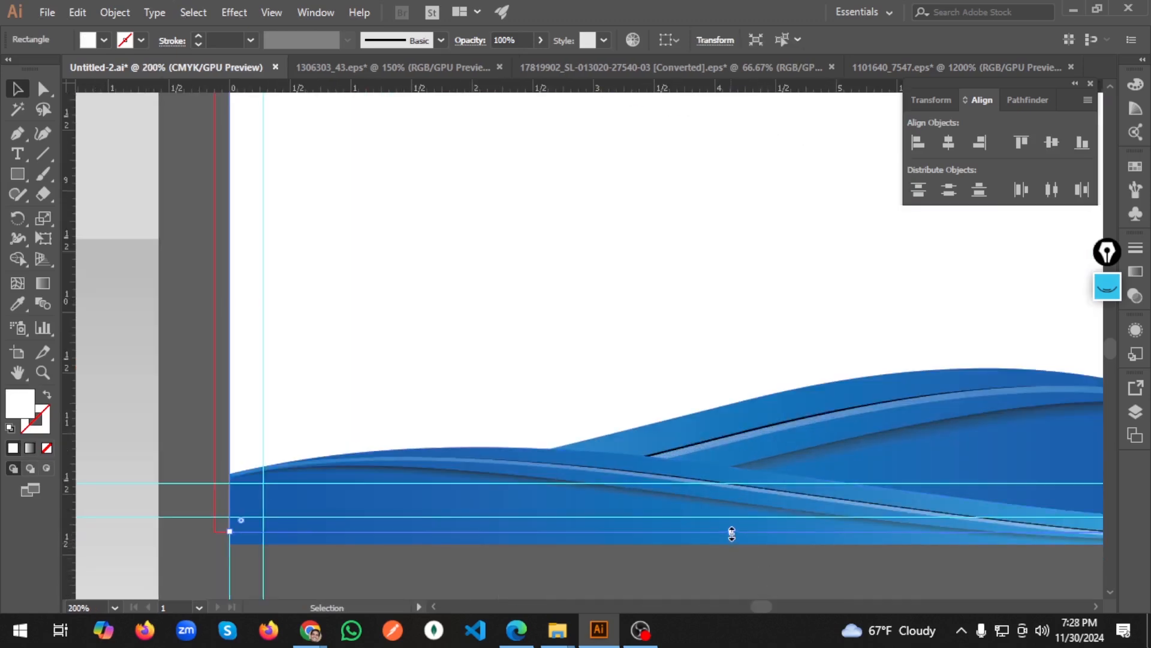
{"action": "left_click_drag", "start_coordinate": [732, 532], "coordinate": [737, 518]}
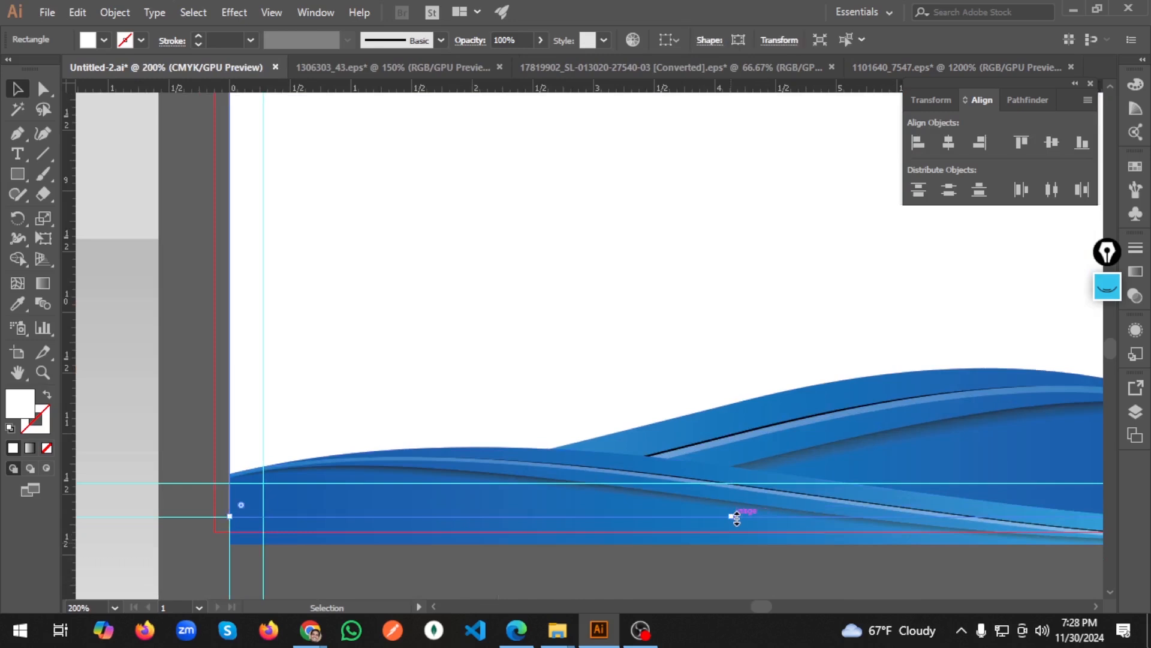
Step: Reduce the wave group's height so its lower edge meets the page's bottom edge, and deselect it
{"action": "left_click", "coordinate": [758, 543]}
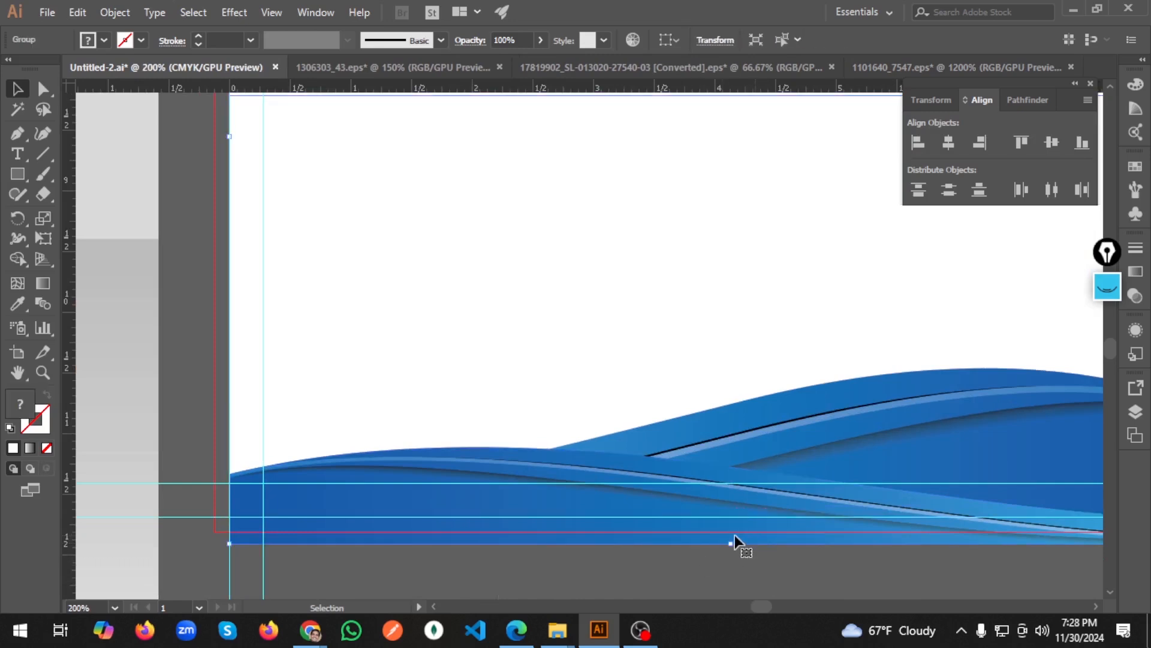
{"action": "left_click_drag", "start_coordinate": [733, 542], "coordinate": [731, 516]}
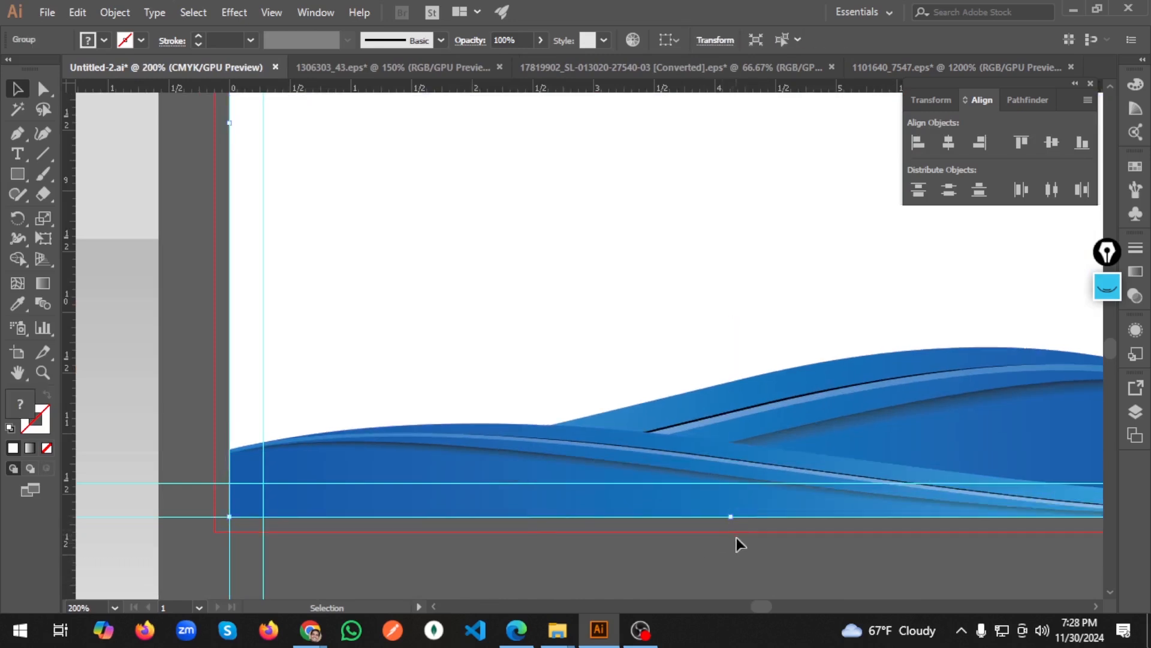
{"action": "left_click", "coordinate": [740, 531]}
Step: Ungroup the wave artwork on the flyer and deselect it
{"action": "scroll", "coordinate": [722, 460], "scroll_direction": "down", "scroll_amount": 2}
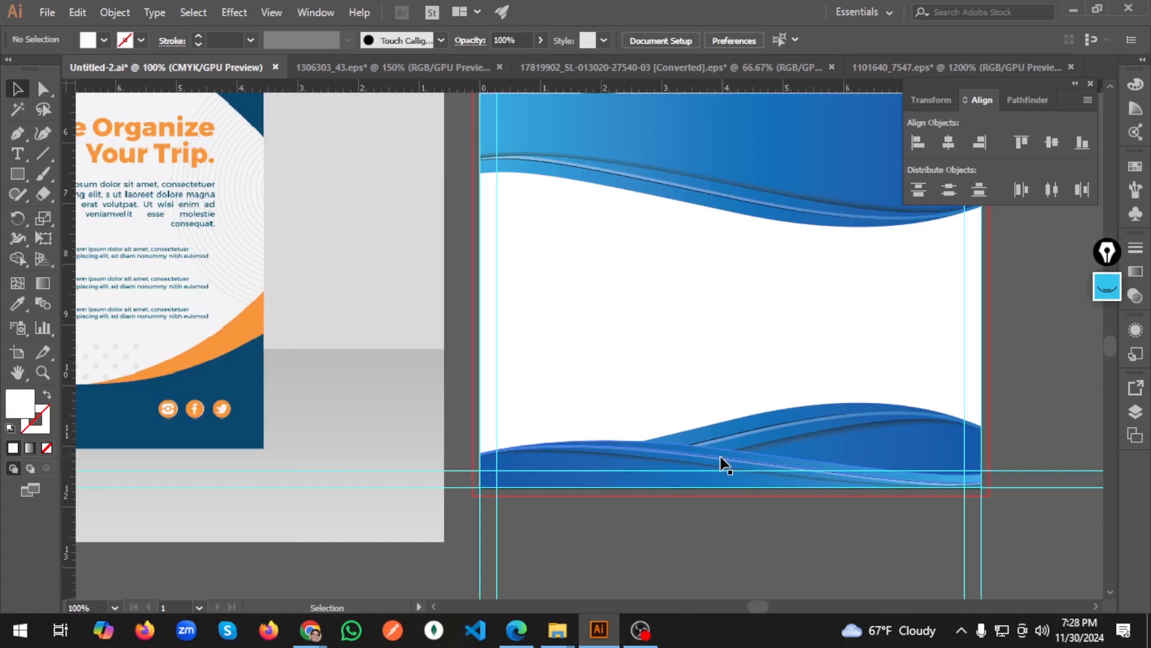
{"action": "scroll", "coordinate": [723, 465], "scroll_direction": "up", "scroll_amount": 2}
{"action": "left_click", "coordinate": [750, 278]}
{"action": "right_click", "coordinate": [749, 274]}
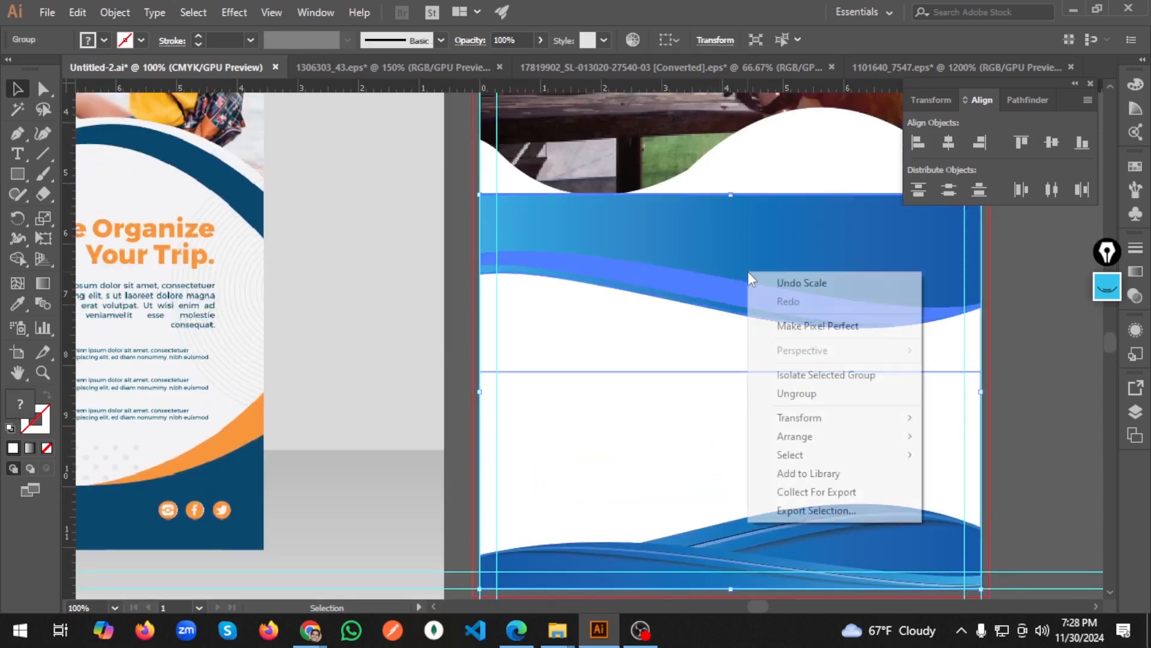
{"action": "left_click", "coordinate": [797, 393]}
{"action": "left_click", "coordinate": [458, 334]}
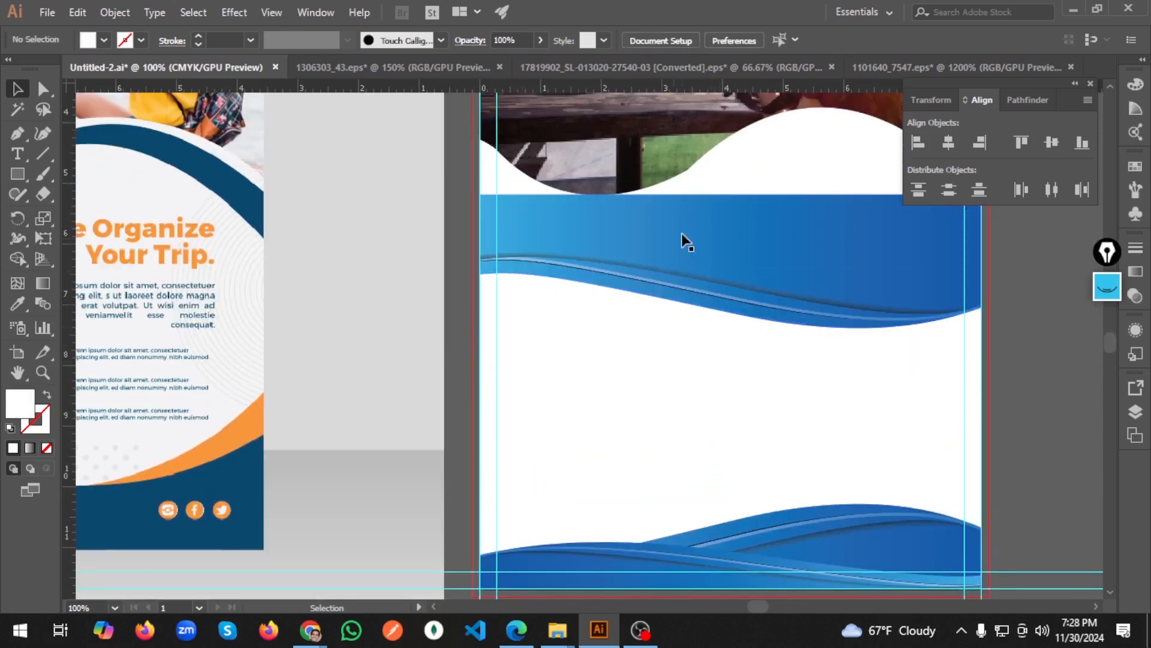
Step: Move the upper blue wave up over the photo's lower edge and arrange the clipped photo in front of it
{"action": "left_click", "coordinate": [700, 237]}
{"action": "scroll", "coordinate": [724, 321], "scroll_direction": "up", "scroll_amount": 2}
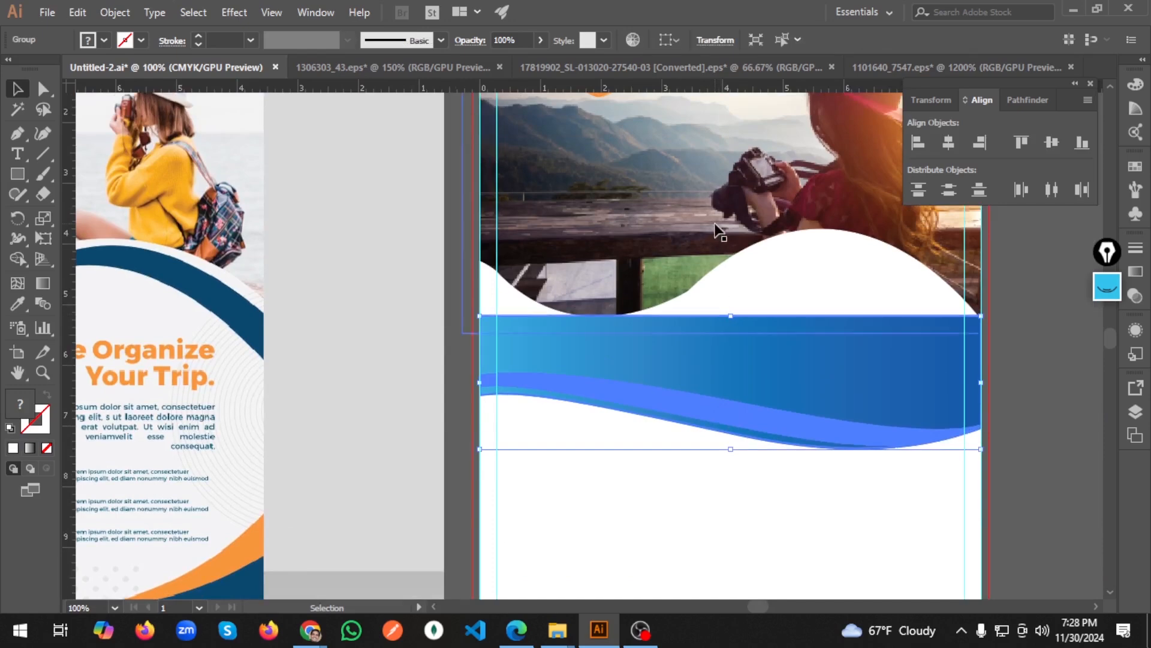
{"action": "left_click_drag", "start_coordinate": [753, 360], "coordinate": [764, 285]}
{"action": "left_click", "coordinate": [733, 203]}
{"action": "right_click", "coordinate": [733, 203]}
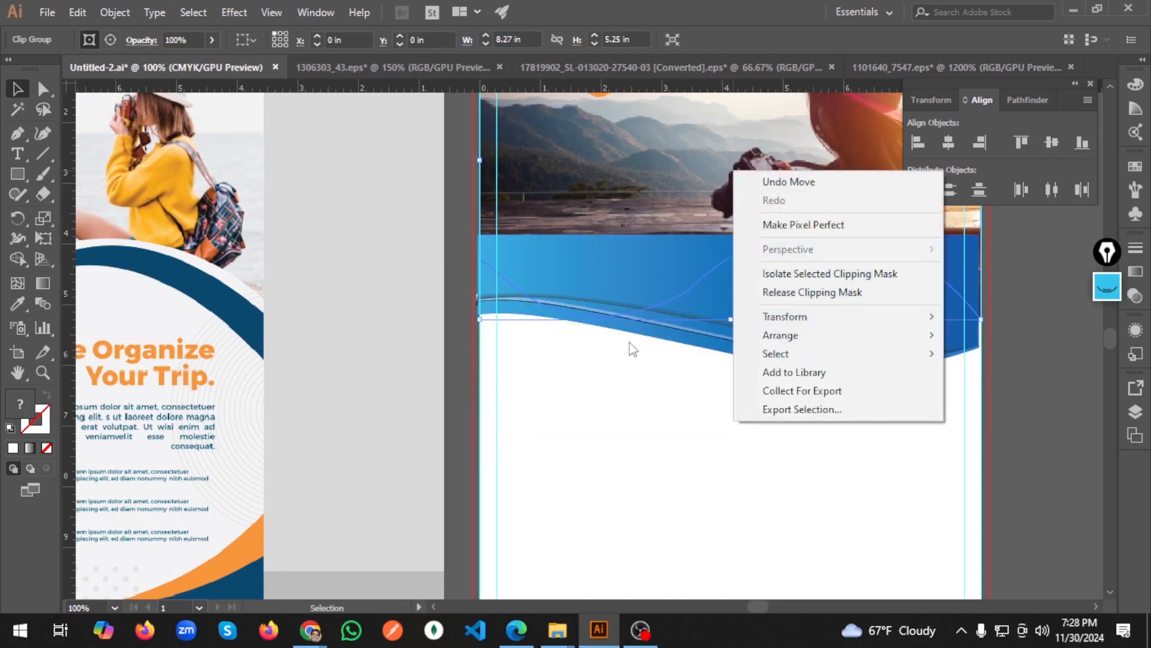
{"action": "mouse_move", "coordinate": [794, 336]}
{"action": "left_click", "coordinate": [695, 334]}
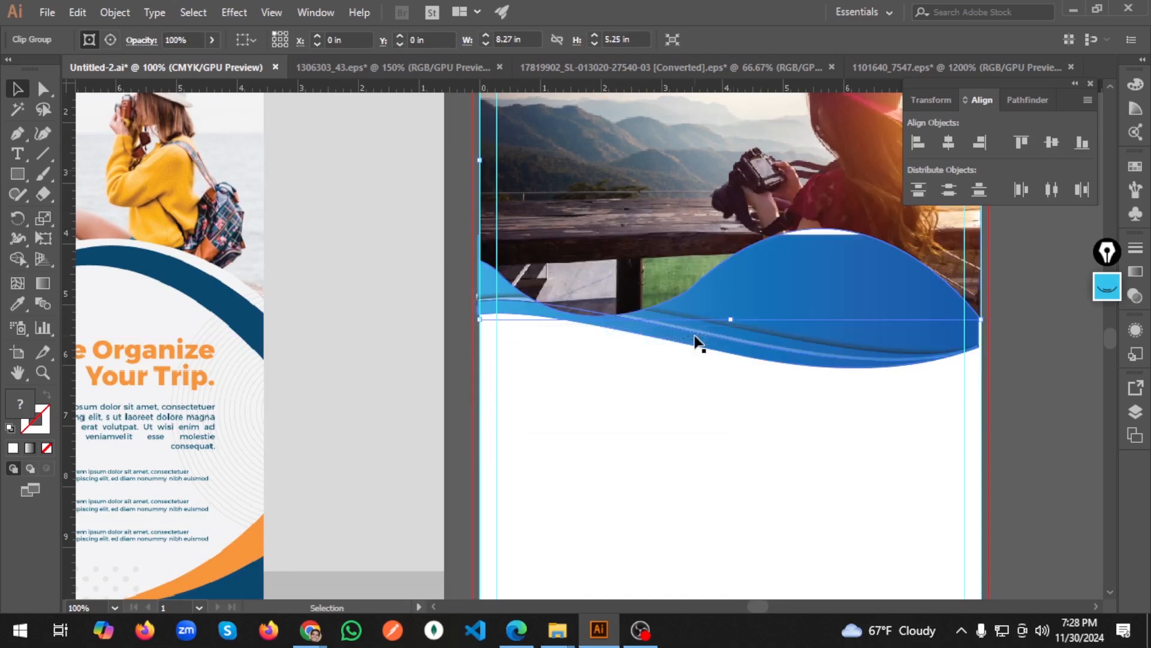
Step: Nudge the upper wave group further up and reflect it across the horizontal axis
{"action": "scroll", "coordinate": [695, 443], "scroll_direction": "up", "scroll_amount": 2}
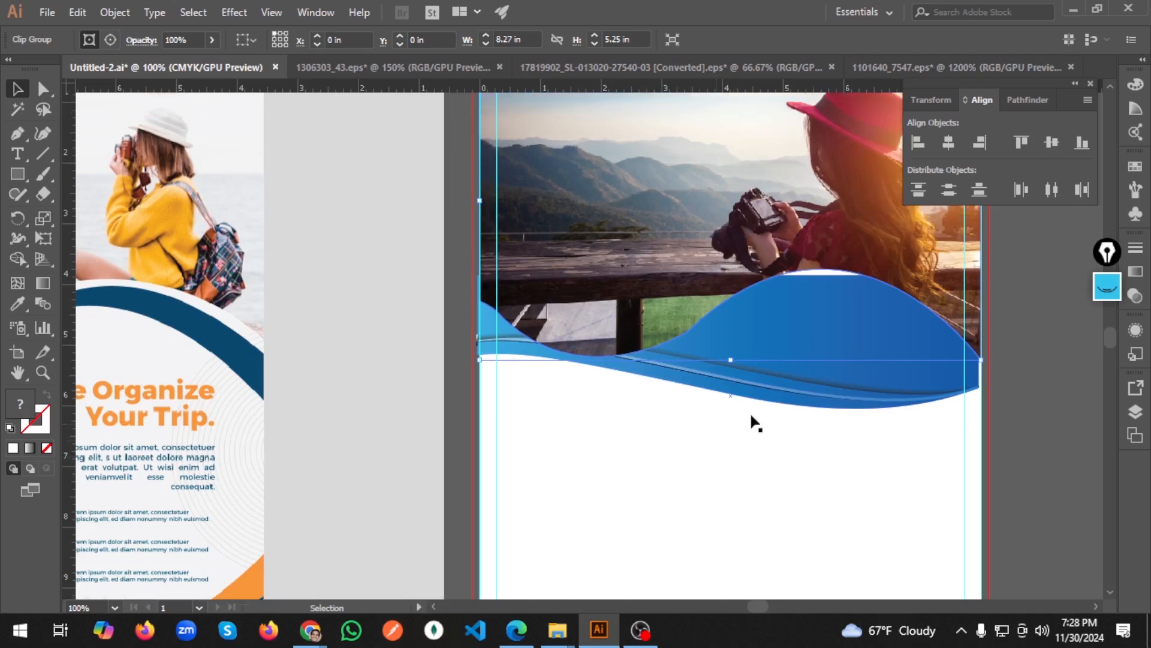
{"action": "left_click", "coordinate": [848, 387]}
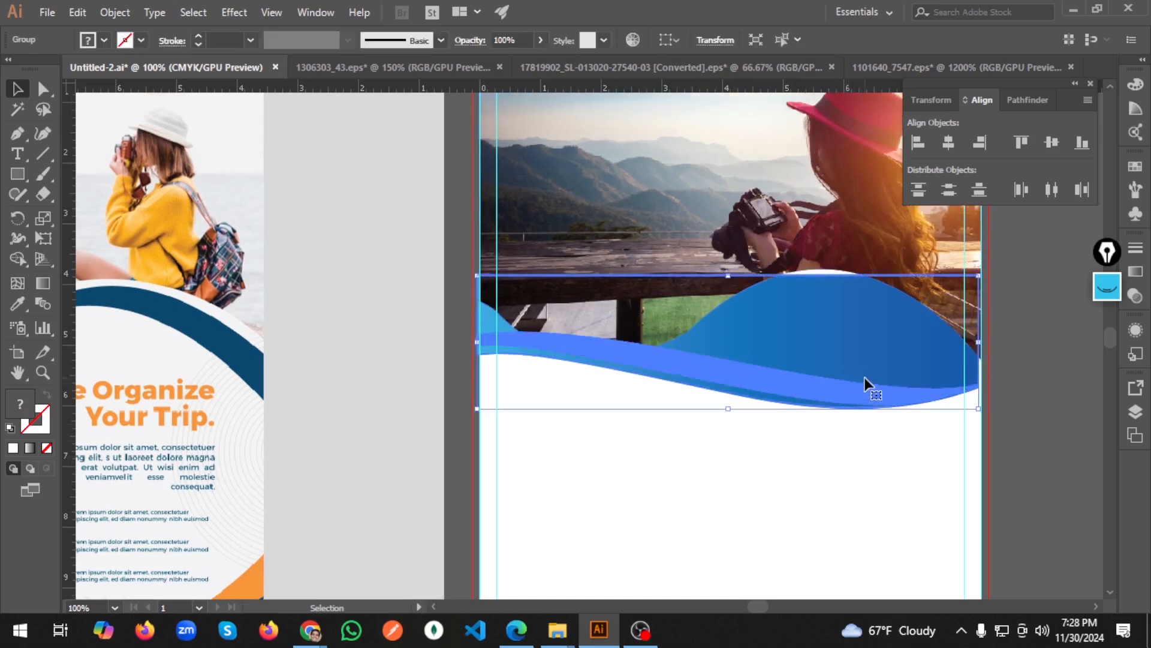
{"action": "key", "text": "shift+Up"}
{"action": "key", "text": "shift+Up"}
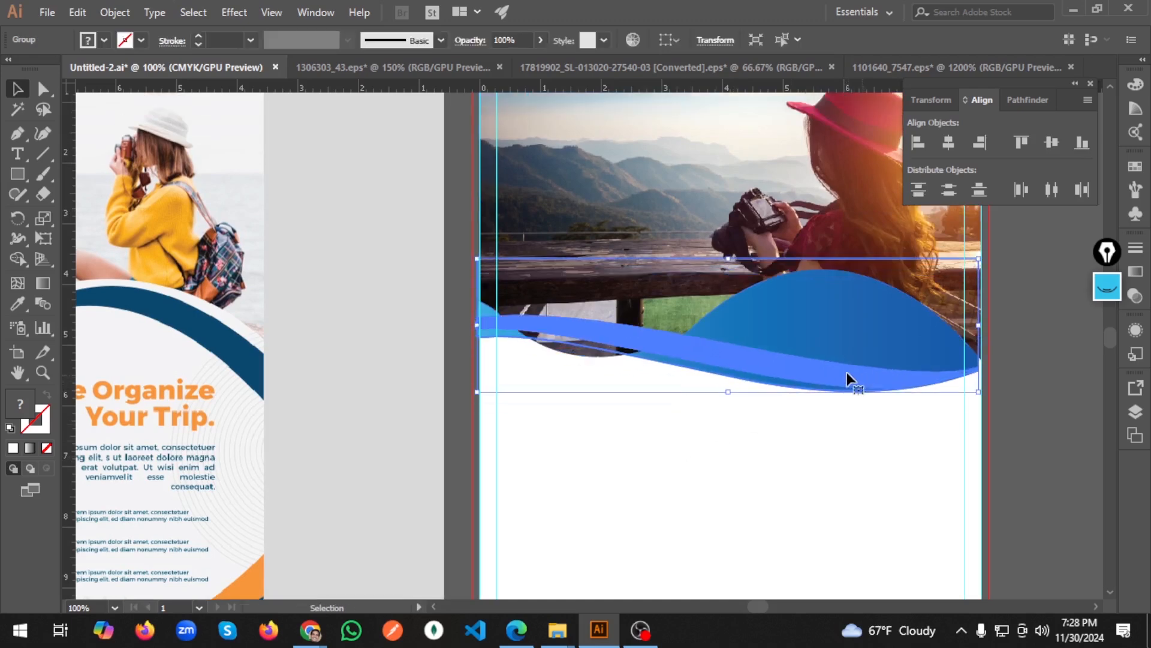
{"action": "right_click", "coordinate": [823, 375]}
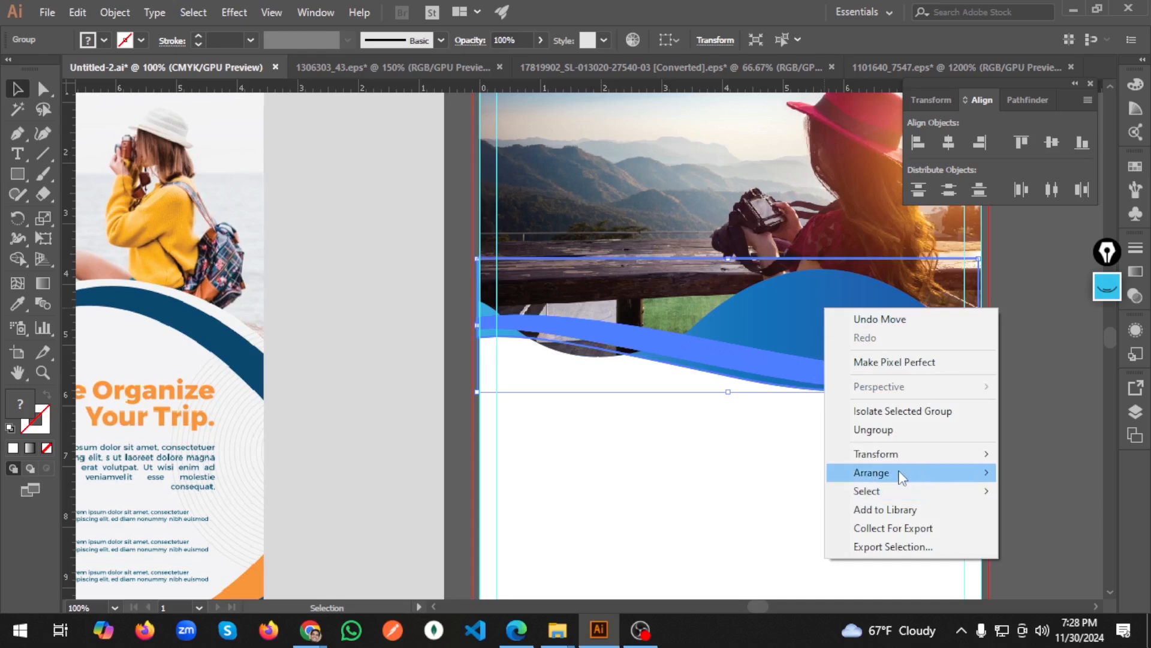
{"action": "mouse_move", "coordinate": [899, 457]}
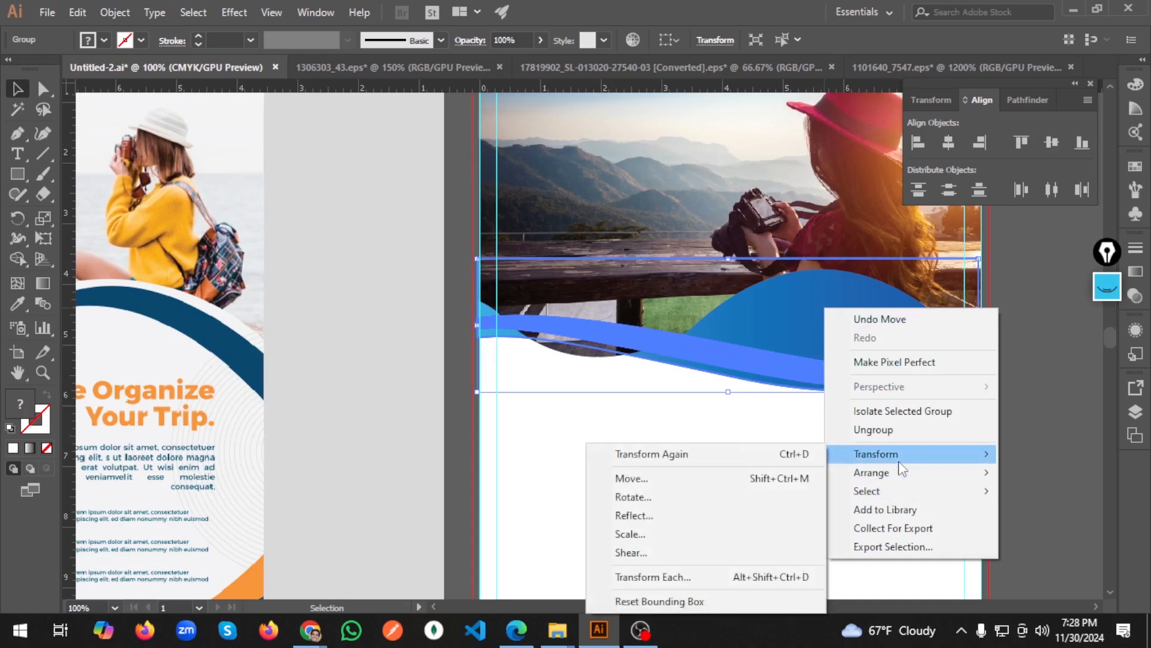
{"action": "left_click", "coordinate": [679, 517]}
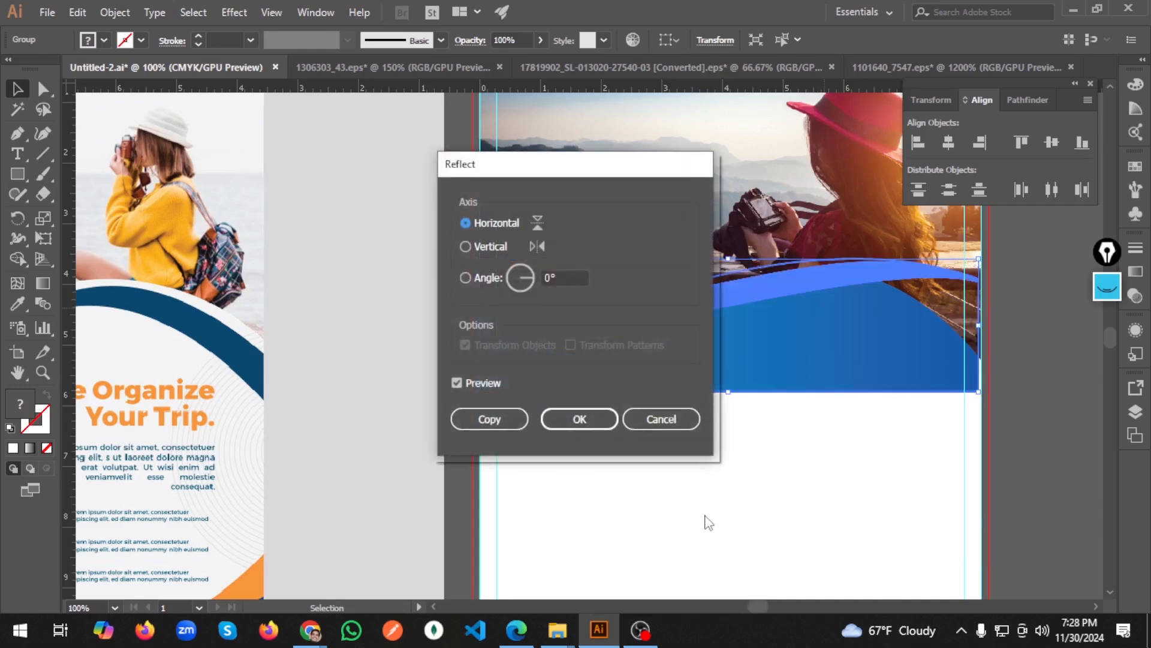
{"action": "left_click", "coordinate": [578, 419]}
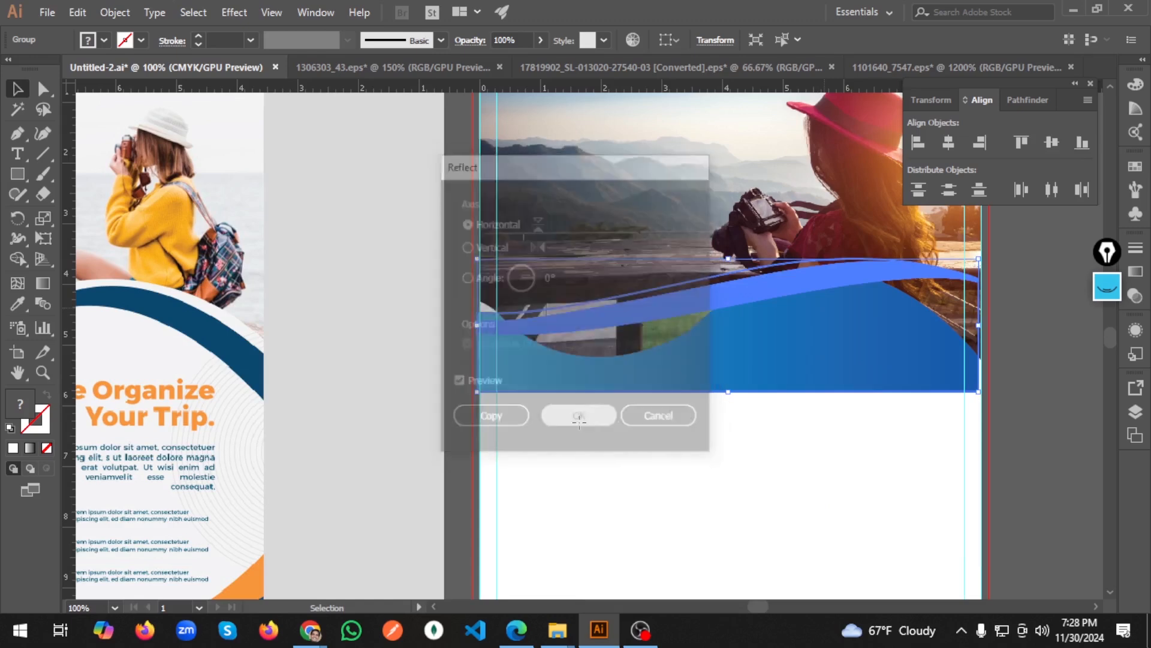
Step: Ungroup the reflected upper wave into its separate shapes
{"action": "left_click", "coordinate": [782, 349]}
{"action": "left_click", "coordinate": [811, 330]}
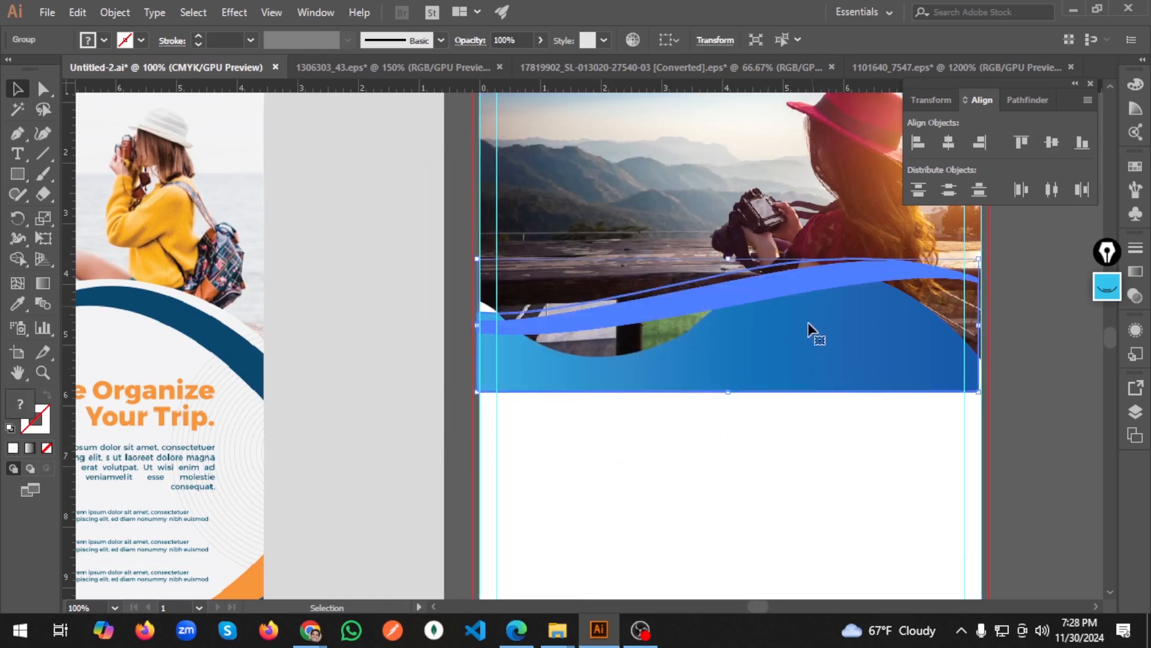
{"action": "right_click", "coordinate": [809, 340]}
{"action": "left_click", "coordinate": [850, 456]}
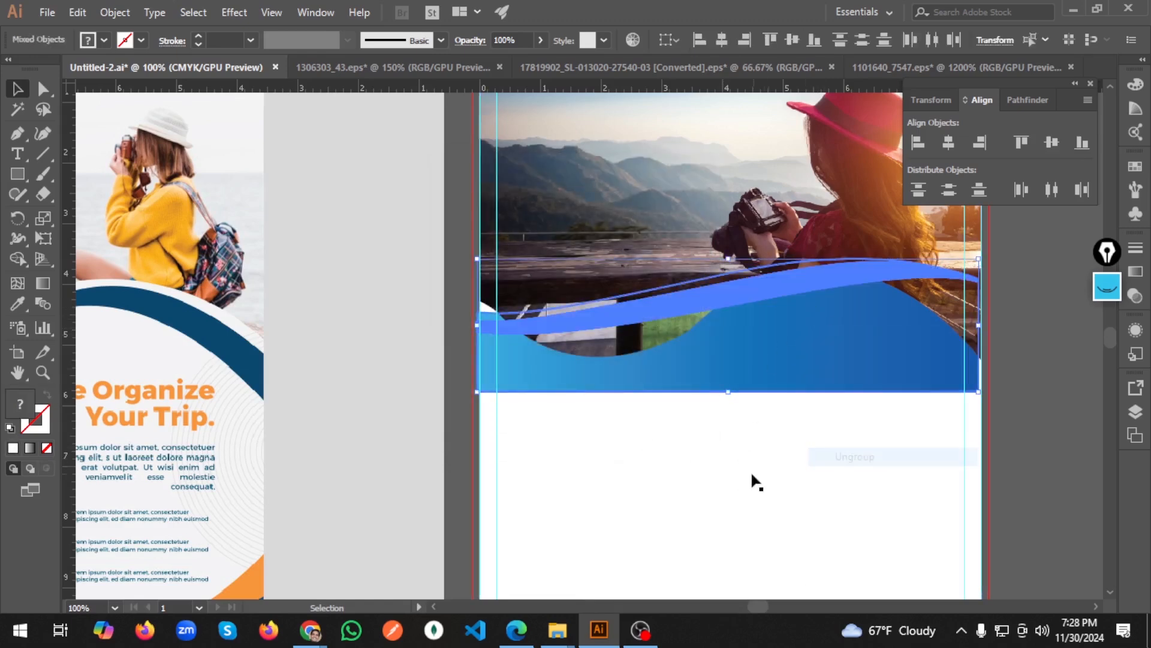
Step: Nudge only the blue gradient base shape up until its straight lower edge meets the lowest point of the photo's curve
{"action": "left_click", "coordinate": [746, 381]}
{"action": "left_click", "coordinate": [751, 377]}
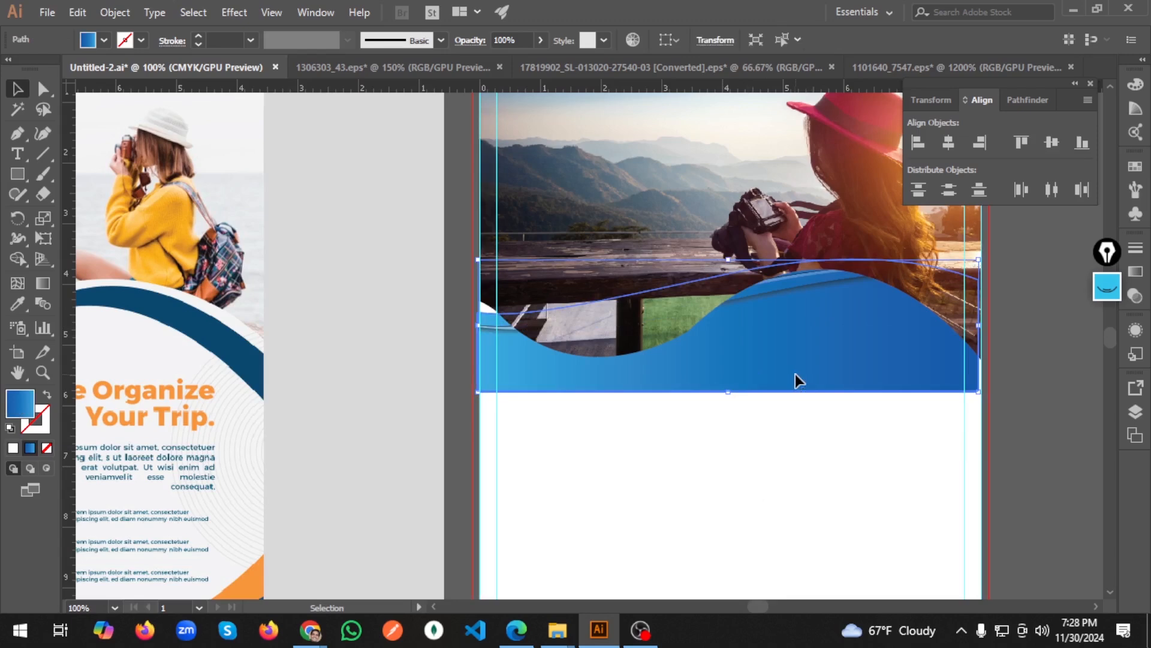
{"action": "key", "text": "shift+Up"}
{"action": "key", "text": "shift+Up"}
{"action": "key", "text": "shift+Up"}
{"action": "key", "text": "shift+Up"}
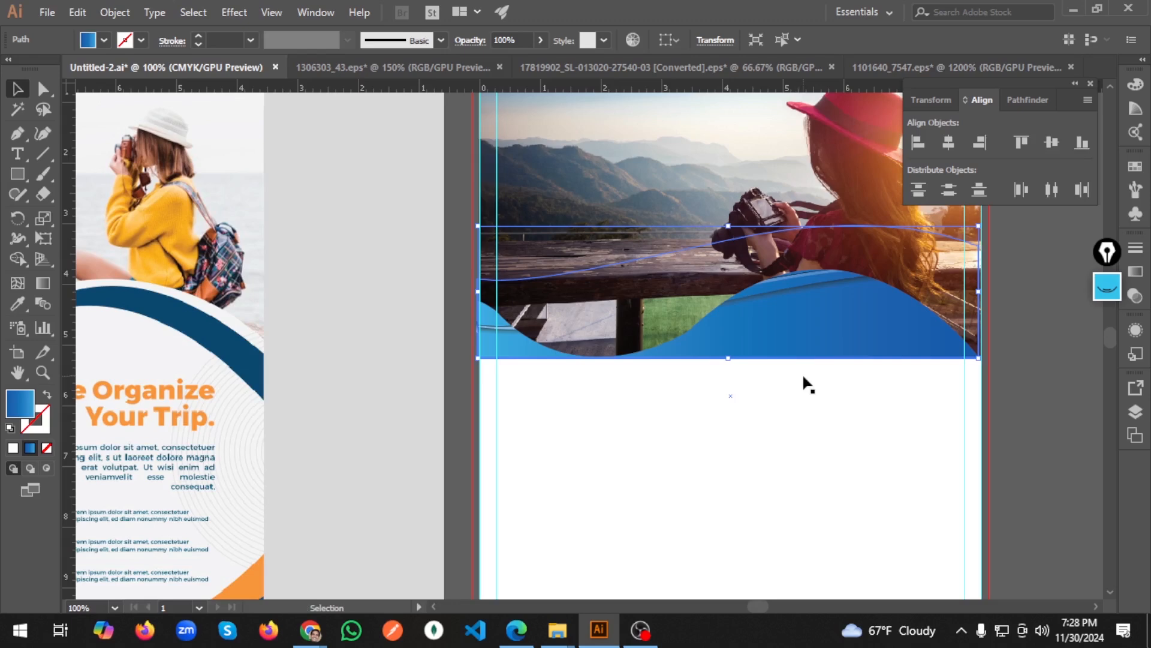
Step: Try removing the upper wave's blue gradient base shape and nudging one blue ribbon down below the photo's curve
{"action": "left_click_drag", "start_coordinate": [809, 385], "coordinate": [803, 288]}
{"action": "key", "text": "shift+Down"}
{"action": "key", "text": "shift+Down"}
{"action": "key", "text": "shift+Down"}
{"action": "key", "text": "shift+Down"}
{"action": "key", "text": "shift+Down"}
{"action": "key", "text": "shift+Down"}
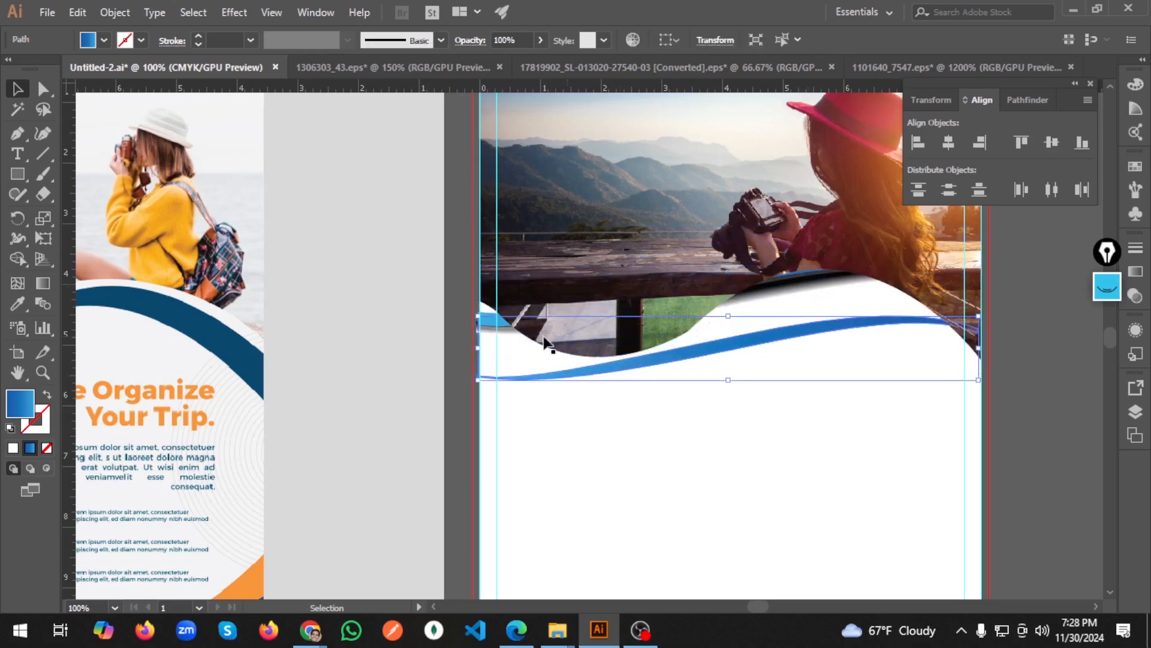
Step: Nudge the second blue ribbon down until it lines up with the first ribbon beneath the photo
{"action": "left_click", "coordinate": [490, 320]}
{"action": "key", "text": "shift+Down"}
{"action": "key", "text": "shift+Down"}
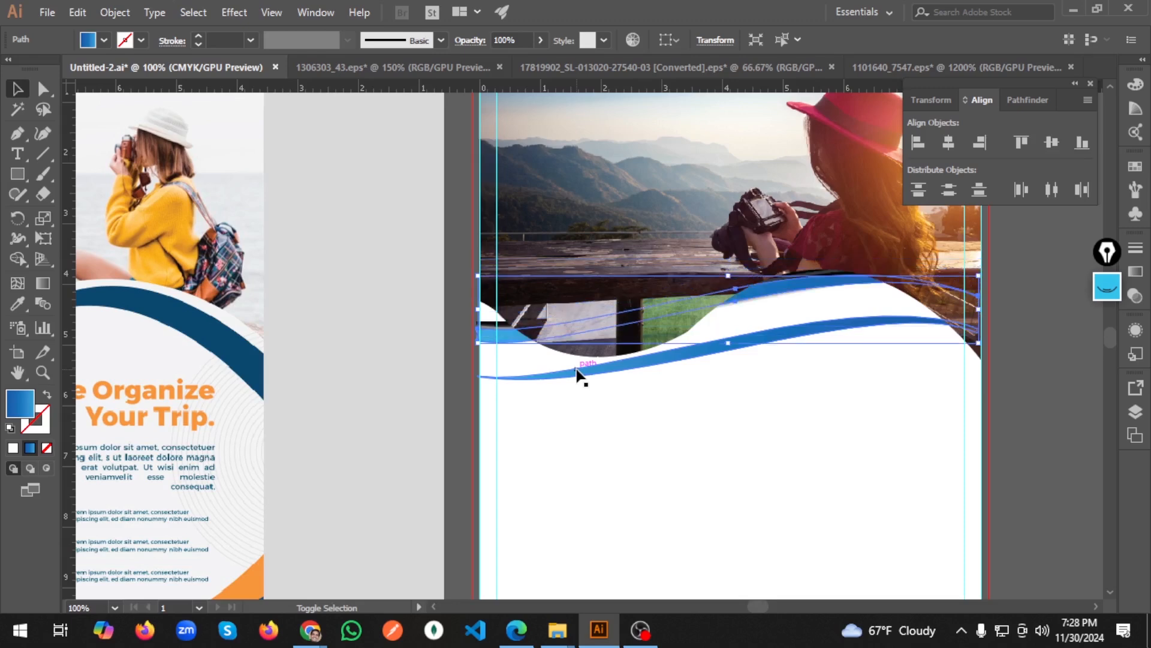
{"action": "key", "text": "shift+Down"}
{"action": "key", "text": "shift+Down"}
{"action": "key", "text": "shift+Down"}
{"action": "key", "text": "shift+Down"}
{"action": "key", "text": "shift+Down"}
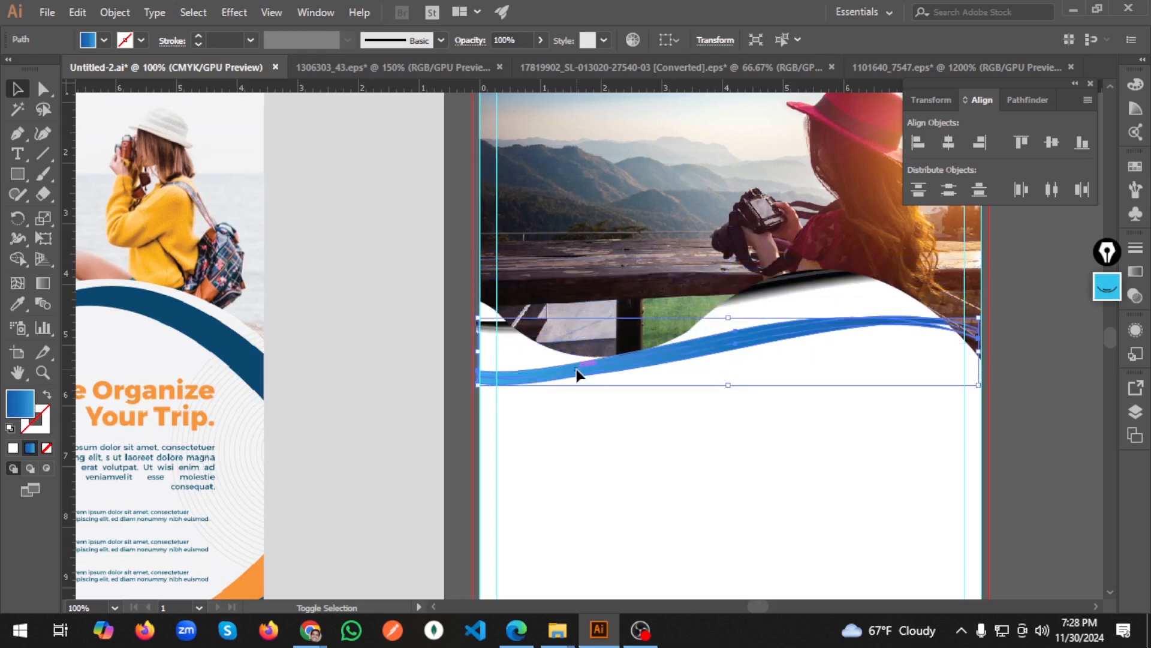
{"action": "key", "text": "shift+Down"}
{"action": "key", "text": "shift+Up"}
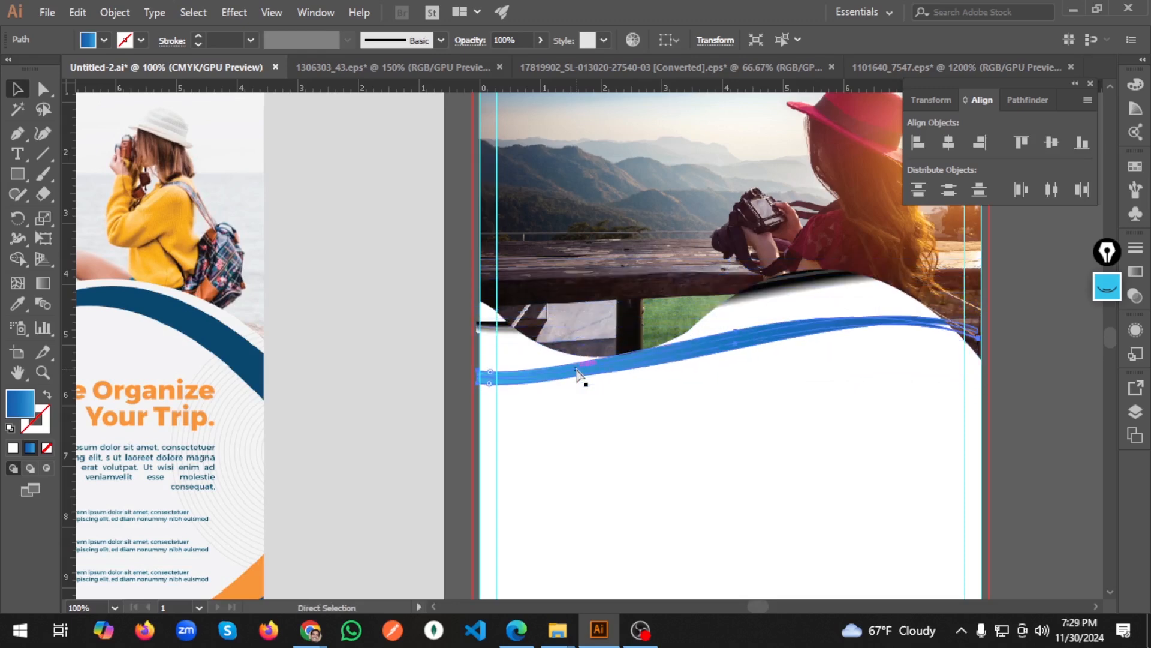
Step: Undo the ribbon nudges, the base shape changes, and the ungrouping and reflection of the upper wave
{"action": "key", "text": "ctrl+z"}
{"action": "key", "text": "ctrl+z"}
{"action": "key", "text": "ctrl+z"}
{"action": "key", "text": "ctrl+z"}
{"action": "key", "text": "ctrl+z"}
{"action": "key", "text": "ctrl+z"}
{"action": "key", "text": "ctrl+z"}
{"action": "key", "text": "ctrl+z"}
{"action": "key", "text": "ctrl+z"}
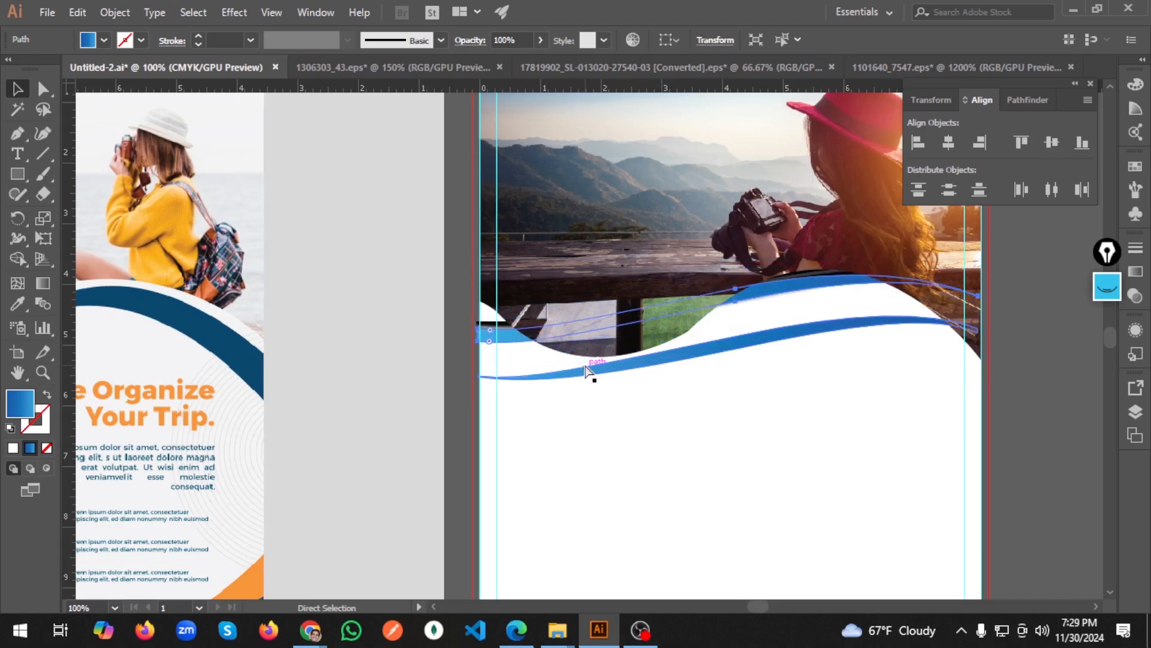
{"action": "key", "text": "ctrl+z"}
{"action": "key", "text": "ctrl+z"}
{"action": "key", "text": "ctrl+z"}
{"action": "key", "text": "ctrl+z"}
{"action": "key", "text": "ctrl+z"}
{"action": "key", "text": "ctrl+z"}
{"action": "key", "text": "ctrl+z"}
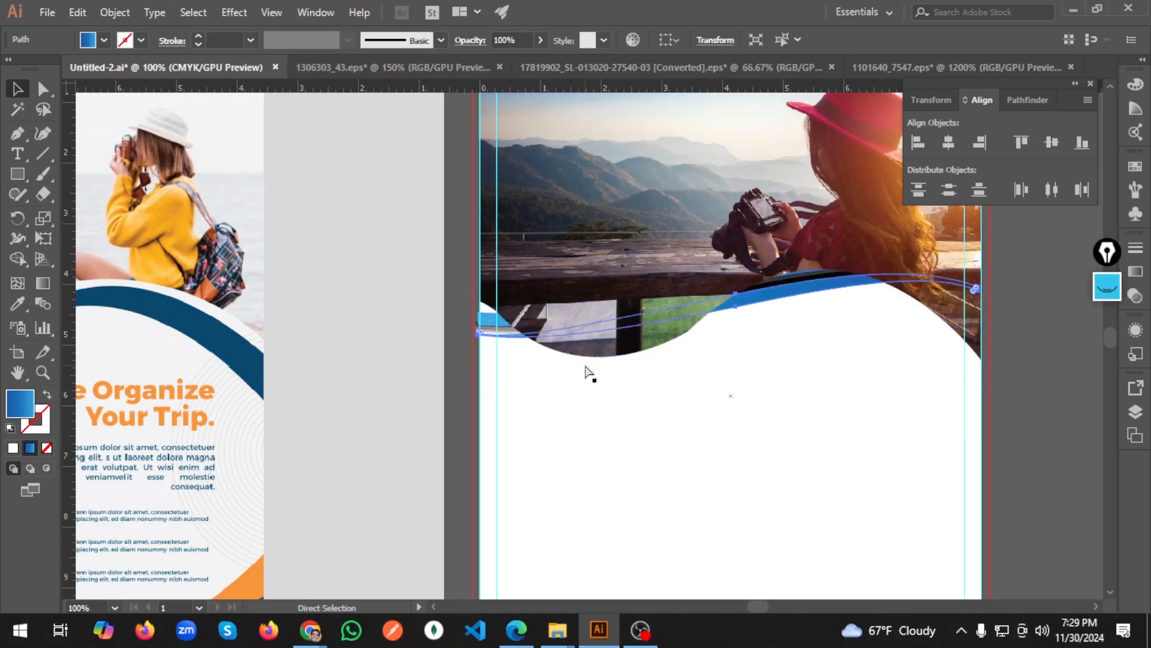
{"action": "key", "text": "ctrl+z"}
{"action": "key", "text": "ctrl+z"}
{"action": "key", "text": "ctrl+z"}
{"action": "key", "text": "ctrl+z"}
{"action": "key", "text": "ctrl+z"}
{"action": "key", "text": "ctrl+z"}
{"action": "key", "text": "ctrl+z"}
{"action": "key", "text": "ctrl+z"}
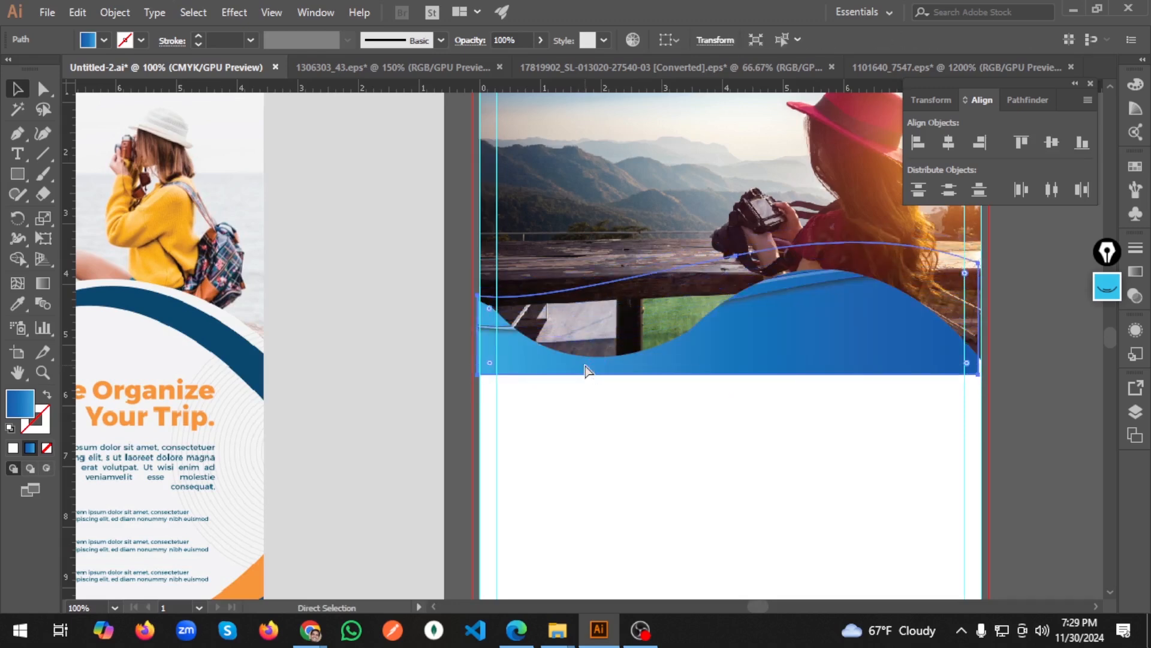
{"action": "key", "text": "ctrl+z"}
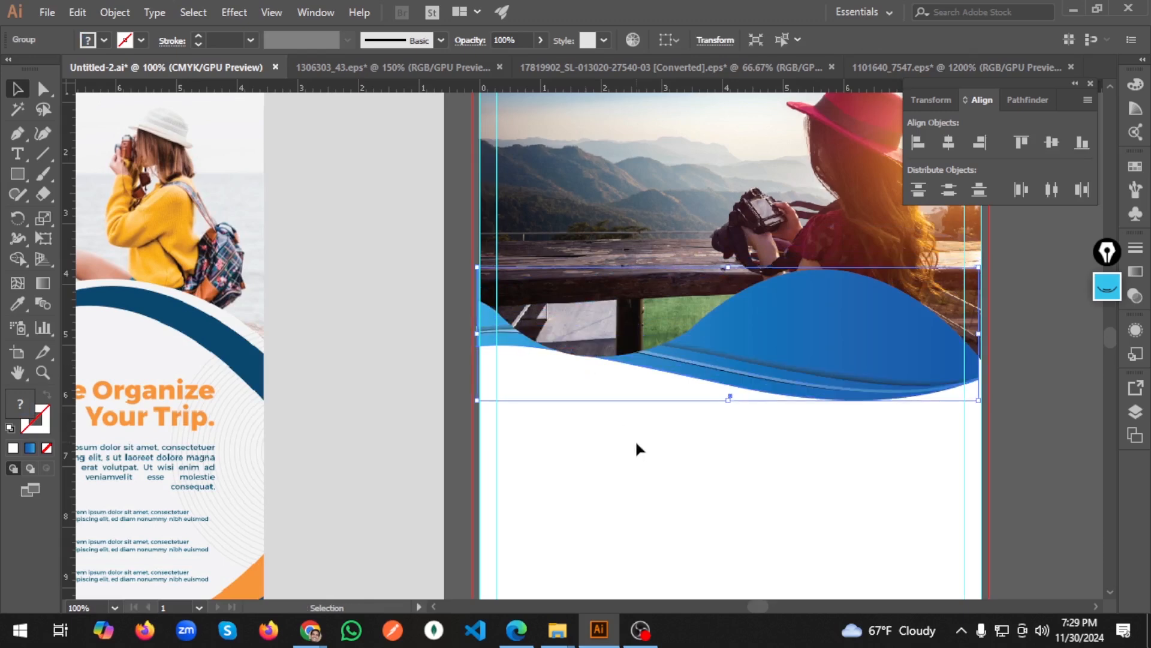
{"action": "key", "text": "ctrl+z"}
Step: Ungroup the upper wave and delete its blue gradient base shape, keeping the ribbon shapes
{"action": "right_click", "coordinate": [812, 328]}
{"action": "left_click", "coordinate": [860, 444]}
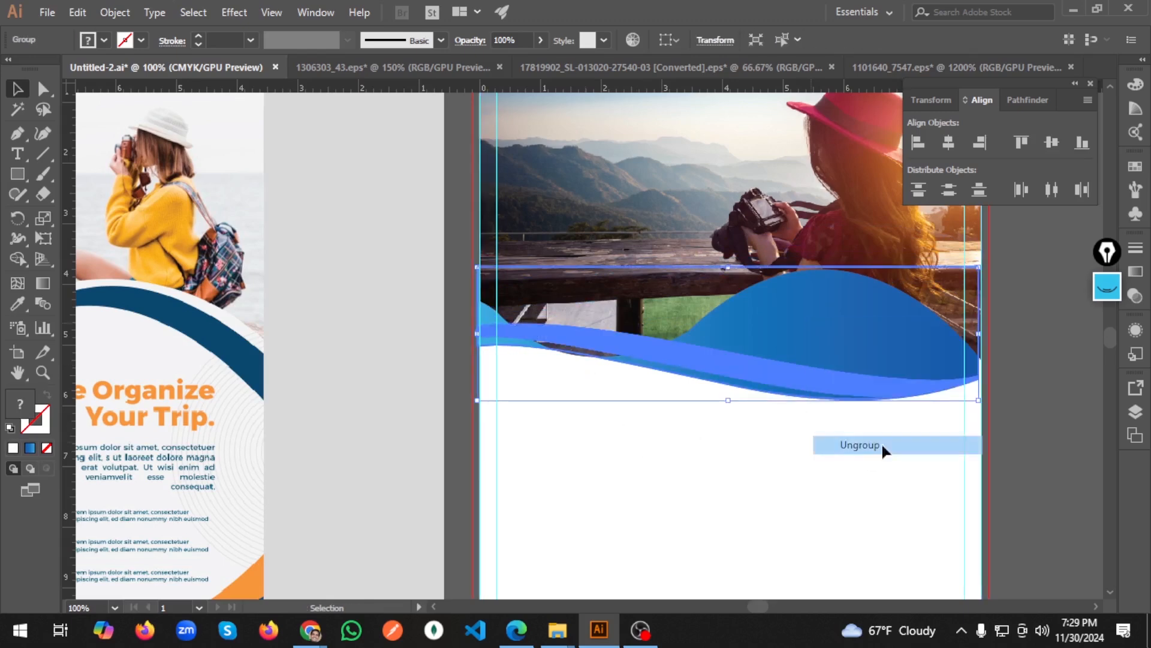
{"action": "left_click", "coordinate": [833, 330]}
{"action": "key", "text": "Delete"}
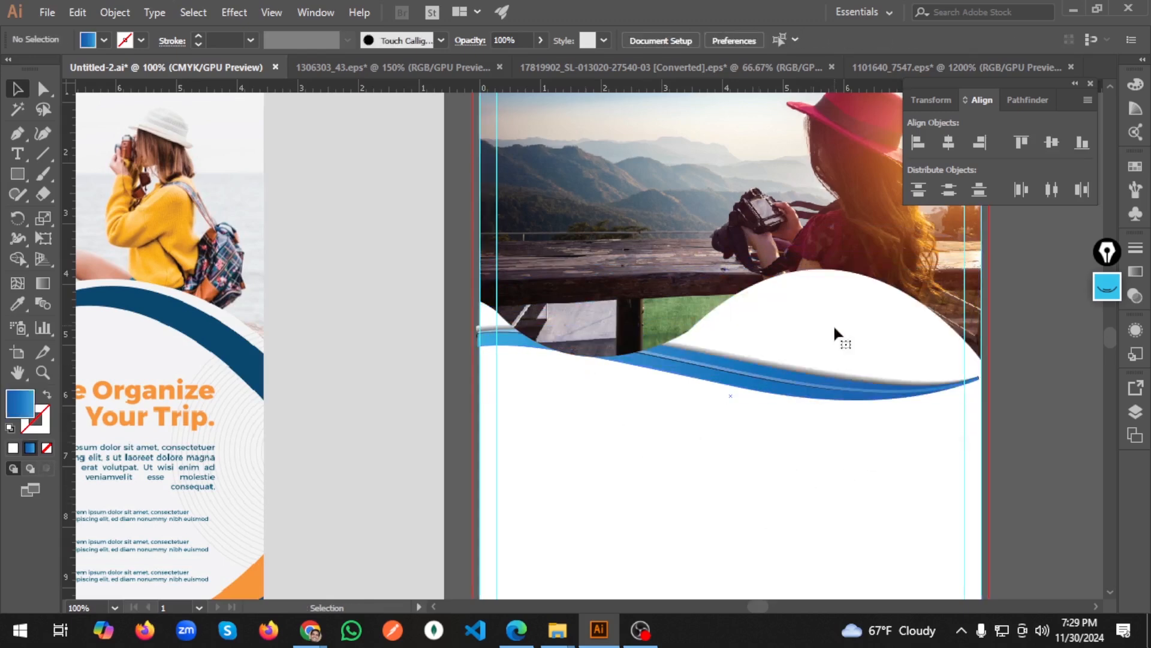
Step: Try to group the upper wave's remaining ribbon shapes and reflect the group across the horizontal axis
{"action": "left_click", "coordinate": [778, 372]}
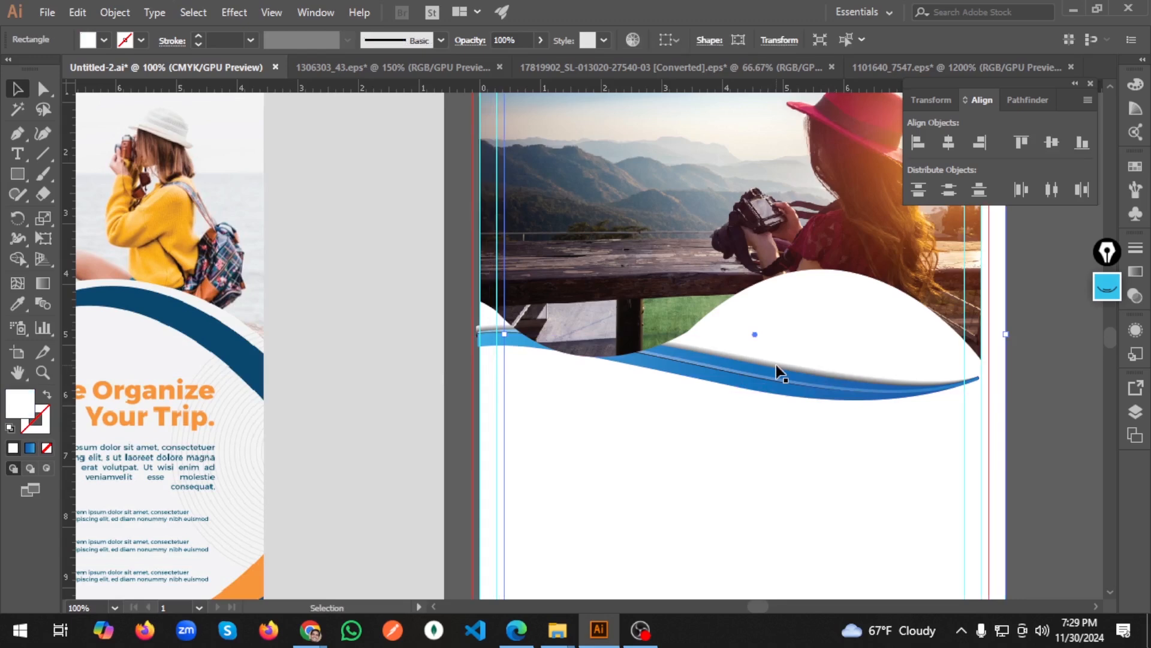
{"action": "left_click", "coordinate": [758, 427]}
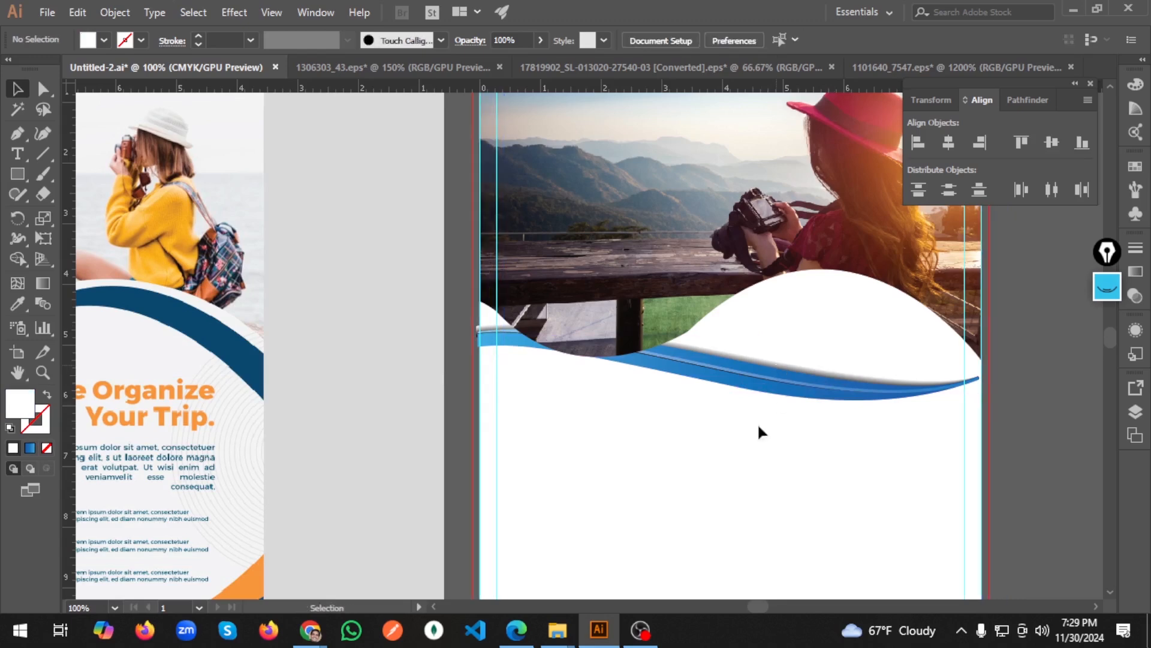
{"action": "left_click", "coordinate": [784, 350]}
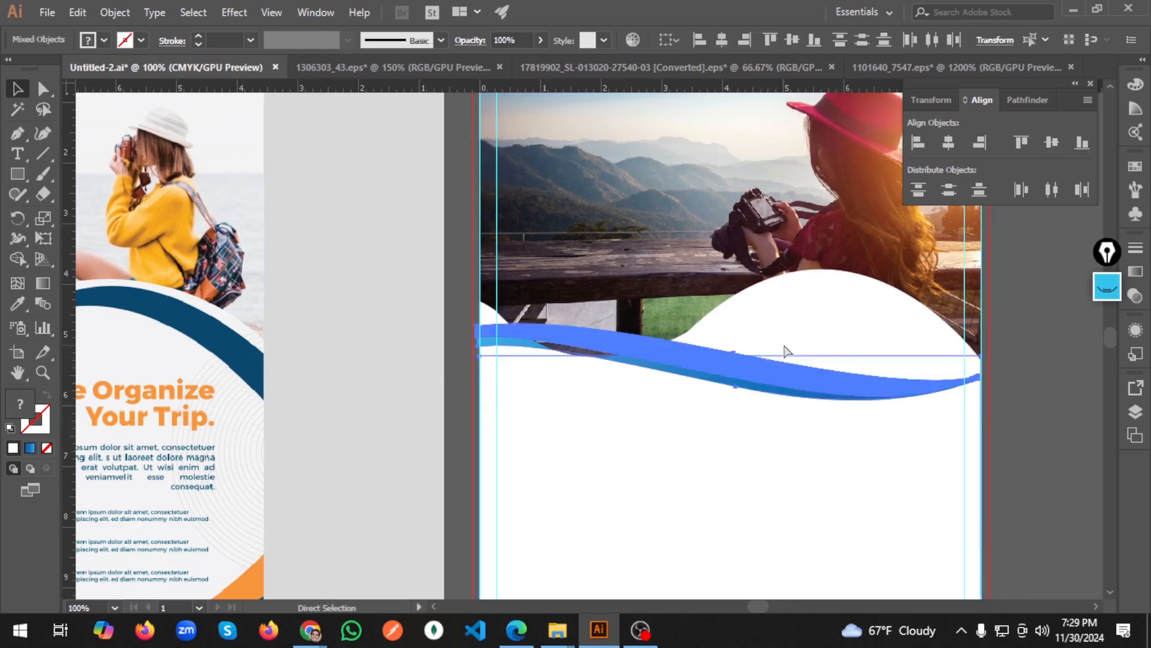
{"action": "left_click", "coordinate": [725, 427]}
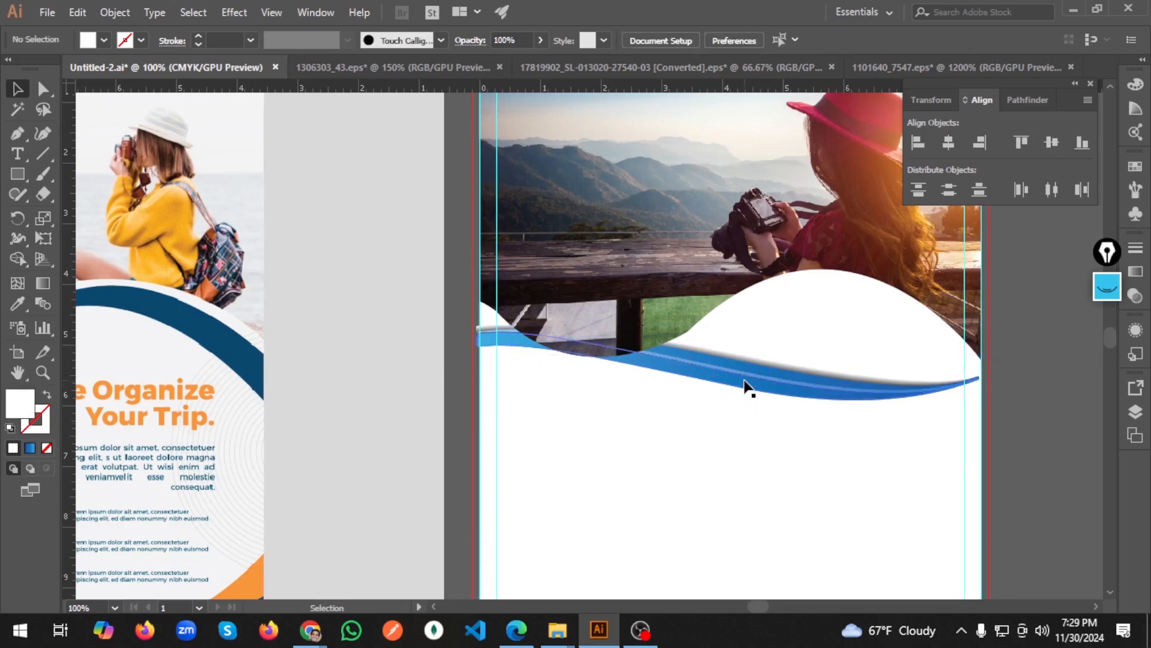
{"action": "left_click", "coordinate": [749, 379]}
{"action": "right_click", "coordinate": [748, 380]}
{"action": "mouse_move", "coordinate": [798, 276]}
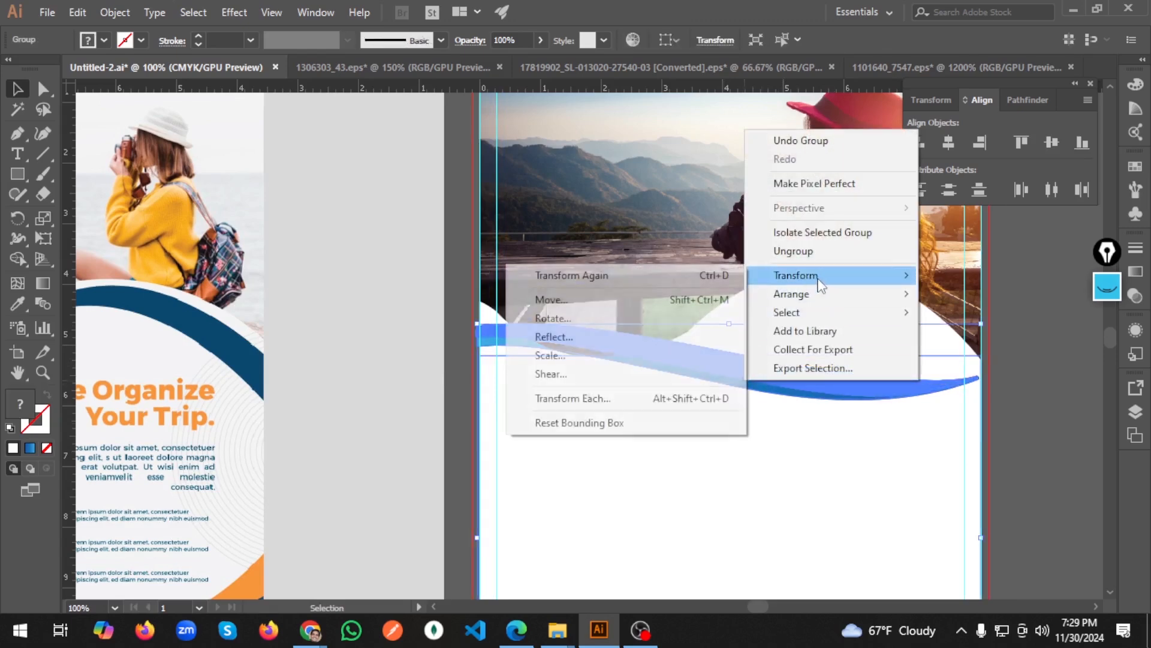
{"action": "left_click", "coordinate": [623, 338]}
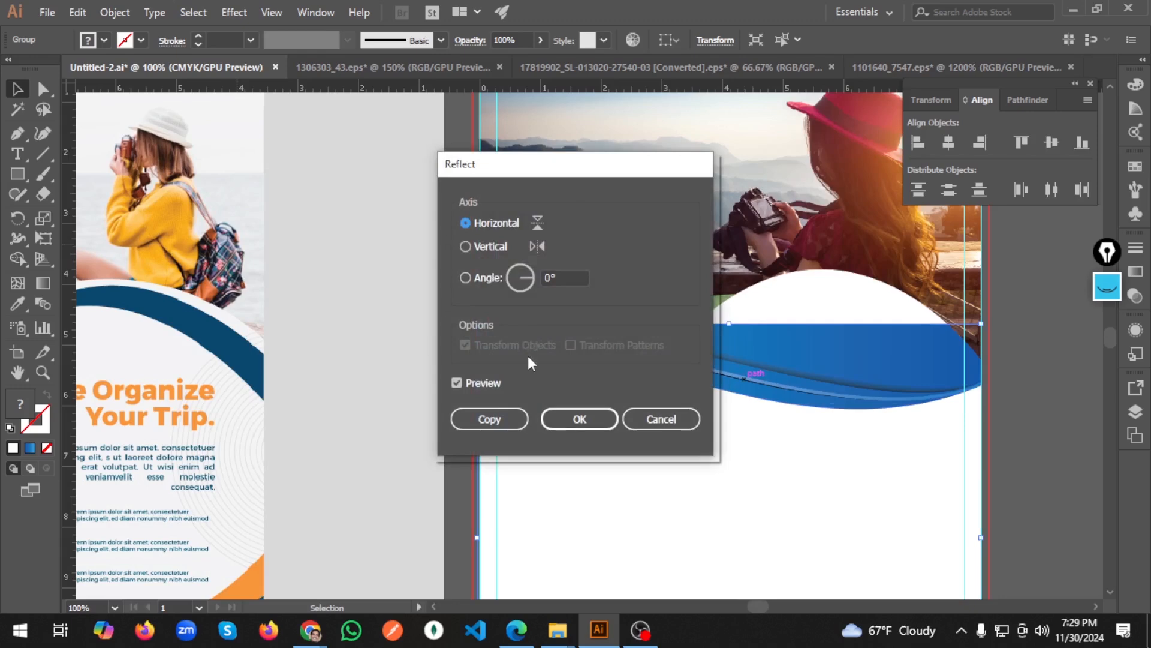
{"action": "left_click", "coordinate": [579, 418]}
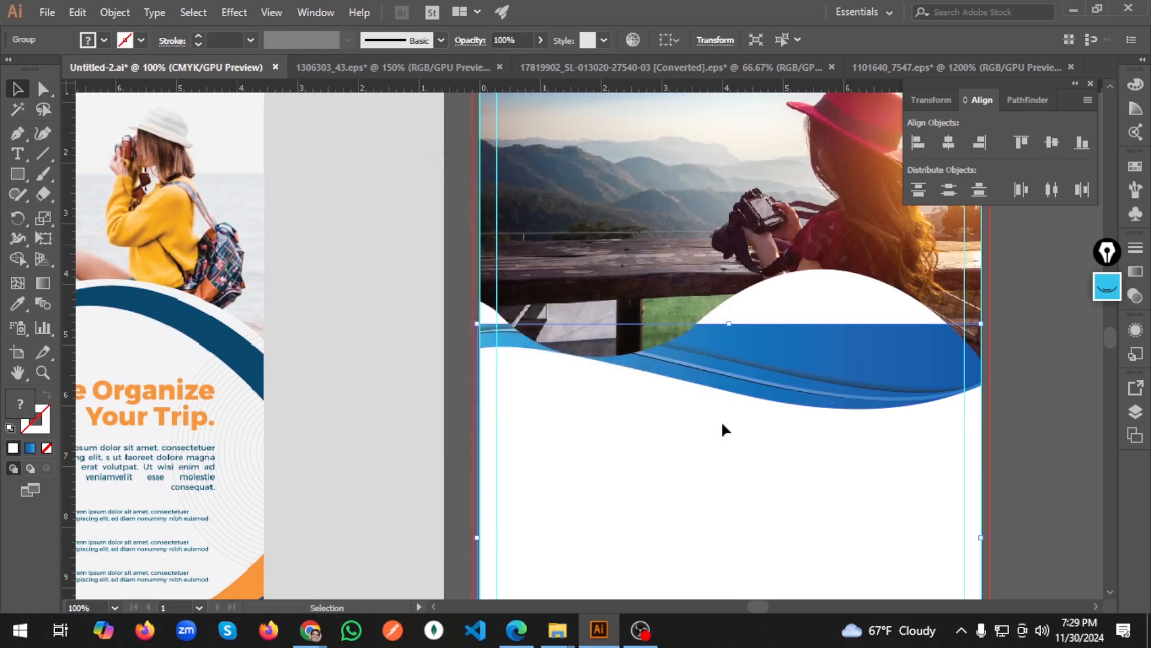
Step: Move the reflected group down clear of the photo, ungroup it and inspect the shapes it contains
{"action": "left_click_drag", "start_coordinate": [783, 360], "coordinate": [767, 451]}
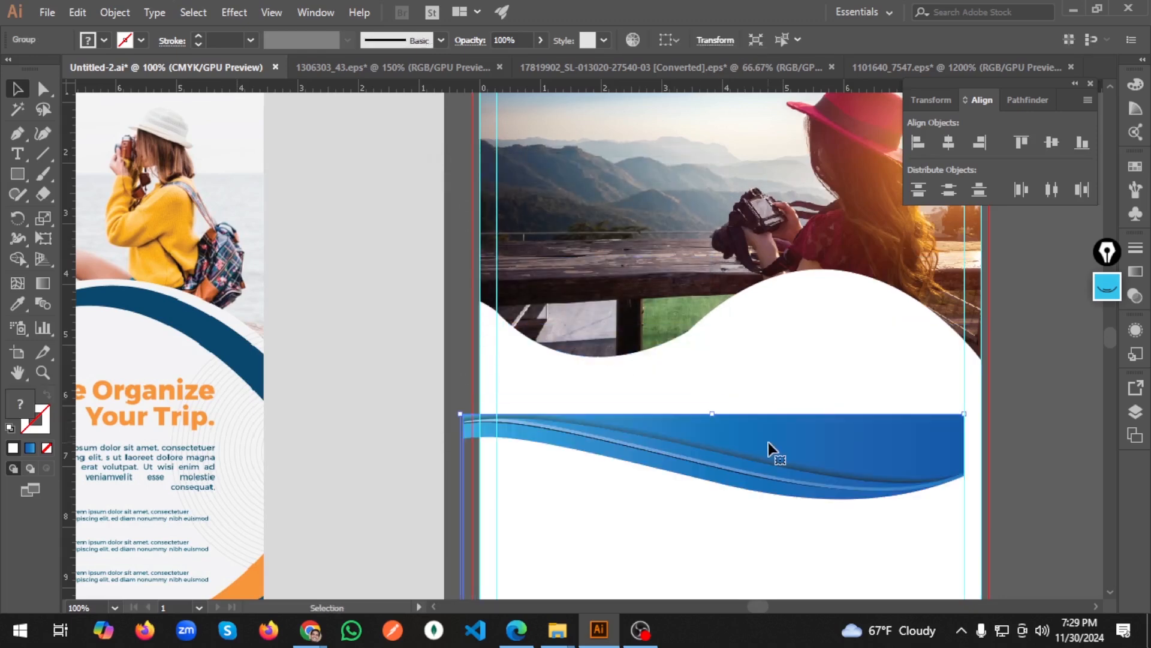
{"action": "right_click", "coordinate": [773, 439]}
{"action": "left_click", "coordinate": [792, 312]}
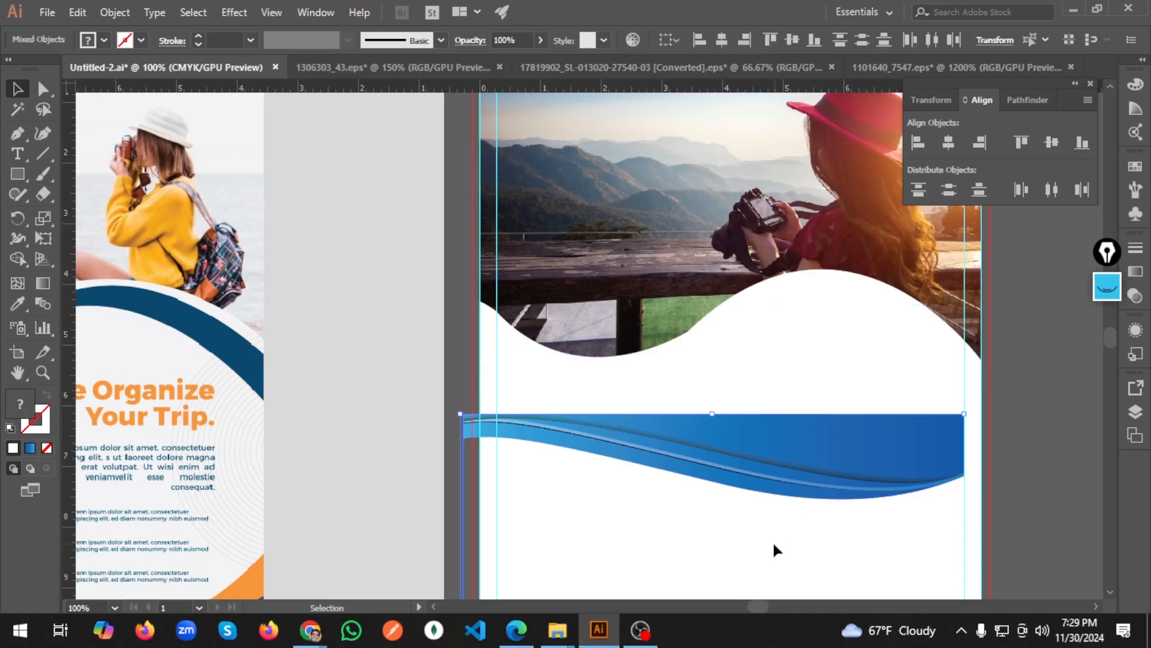
{"action": "left_click", "coordinate": [772, 541]}
{"action": "left_click", "coordinate": [821, 434]}
{"action": "right_click", "coordinate": [790, 441]}
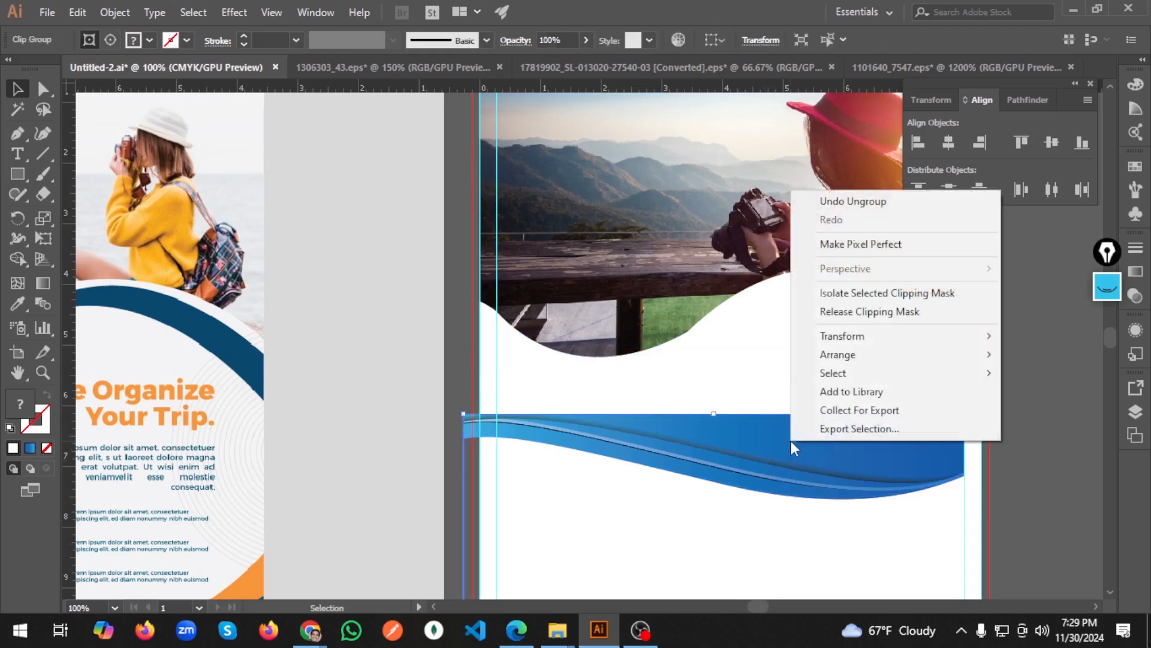
{"action": "left_click", "coordinate": [585, 550]}
{"action": "left_click_drag", "start_coordinate": [664, 454], "coordinate": [565, 508]}
{"action": "left_click_drag", "start_coordinate": [651, 506], "coordinate": [782, 423]}
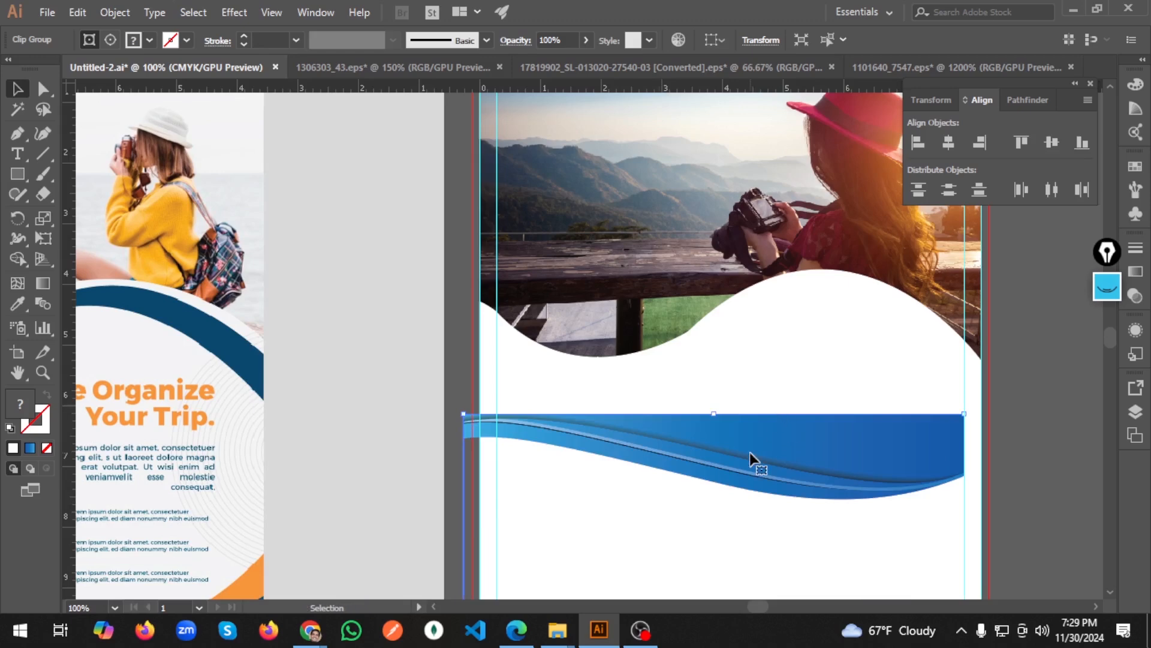
{"action": "scroll", "coordinate": [751, 446], "scroll_direction": "down", "scroll_amount": 1}
{"action": "scroll", "coordinate": [752, 443], "scroll_direction": "down", "scroll_amount": 6}
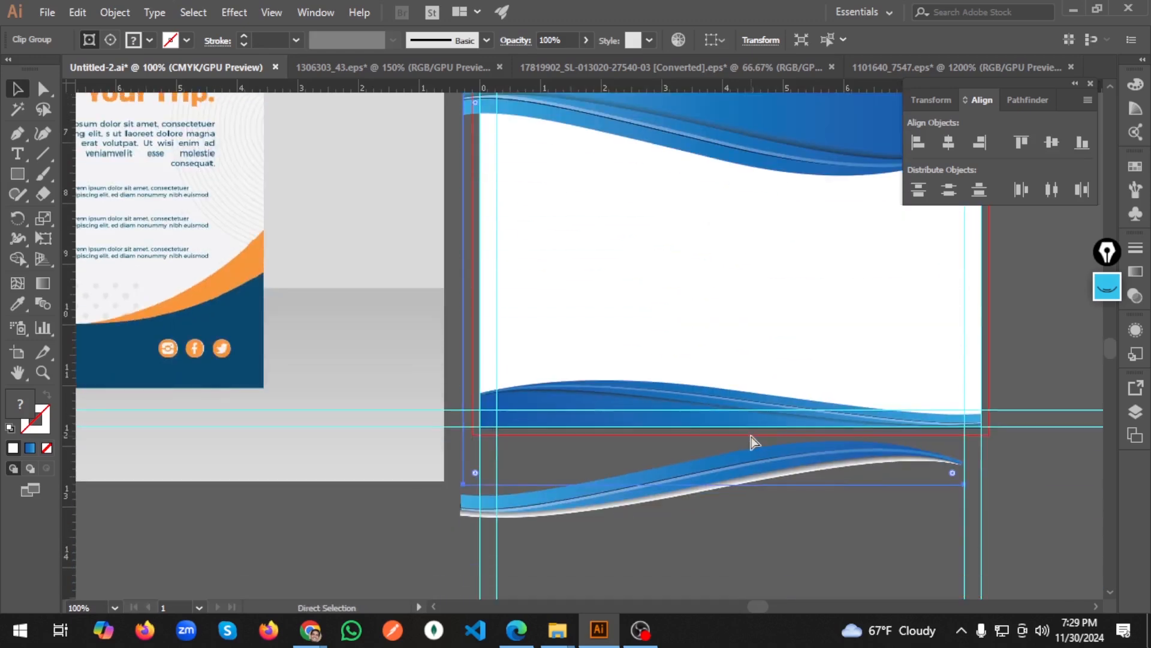
Step: Undo the ungrouping, move, reflection and grouping of the wave shapes
{"action": "key", "text": "ctrl+z"}
{"action": "key", "text": "ctrl+z"}
{"action": "key", "text": "ctrl+z"}
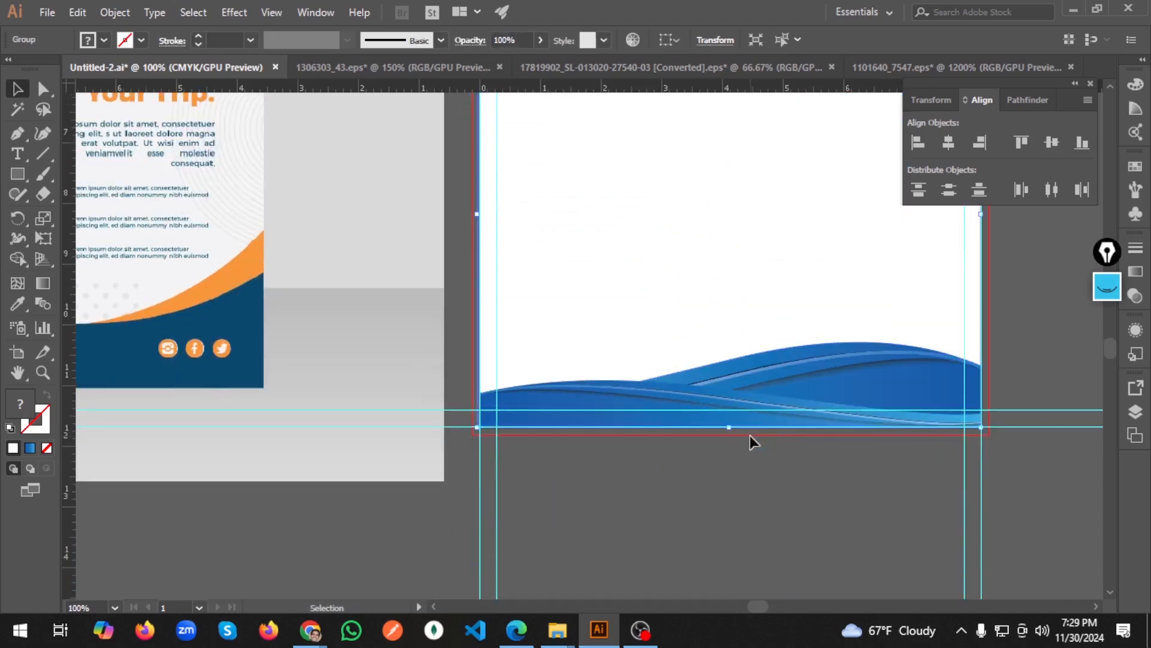
{"action": "scroll", "coordinate": [750, 436], "scroll_direction": "up", "scroll_amount": 2}
{"action": "scroll", "coordinate": [751, 437], "scroll_direction": "left", "scroll_amount": 1}
{"action": "scroll", "coordinate": [750, 436], "scroll_direction": "left", "scroll_amount": 1}
{"action": "key", "text": "ctrl+z"}
{"action": "scroll", "coordinate": [743, 435], "scroll_direction": "left", "scroll_amount": 1}
{"action": "scroll", "coordinate": [740, 433], "scroll_direction": "up", "scroll_amount": 5}
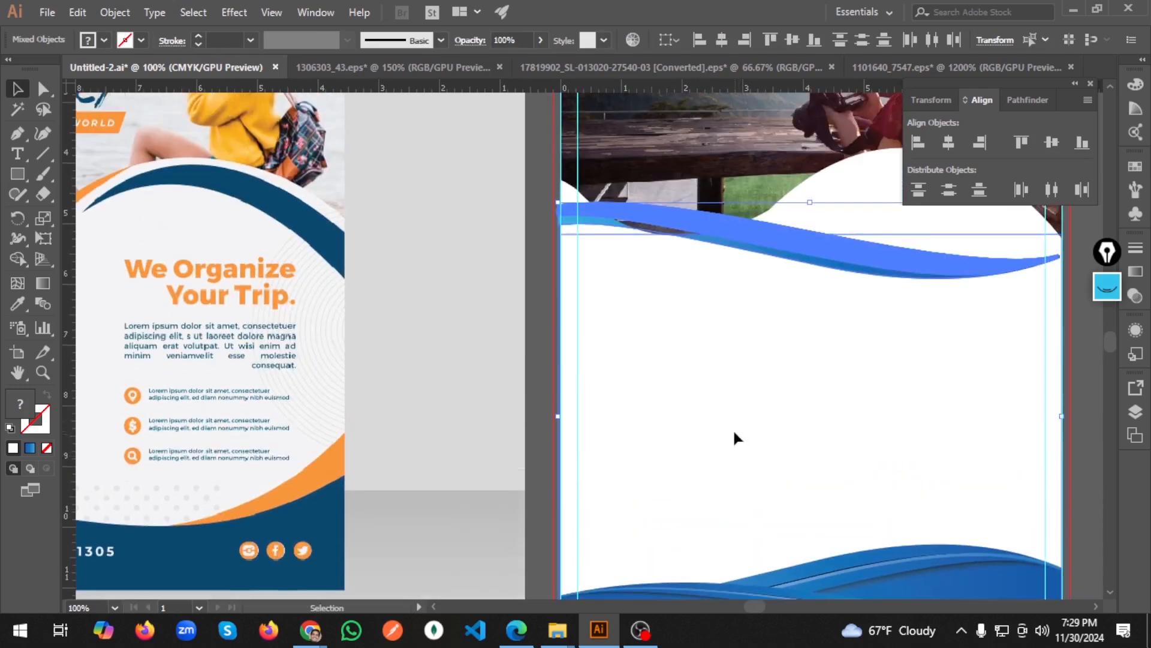
Step: Try selecting the upper ribbon's separate shapes without catching the footer wave or the background
{"action": "left_click", "coordinate": [732, 429]}
{"action": "left_click", "coordinate": [845, 257]}
{"action": "left_click_drag", "start_coordinate": [854, 257], "coordinate": [765, 328]}
{"action": "key", "text": "ctrl+z"}
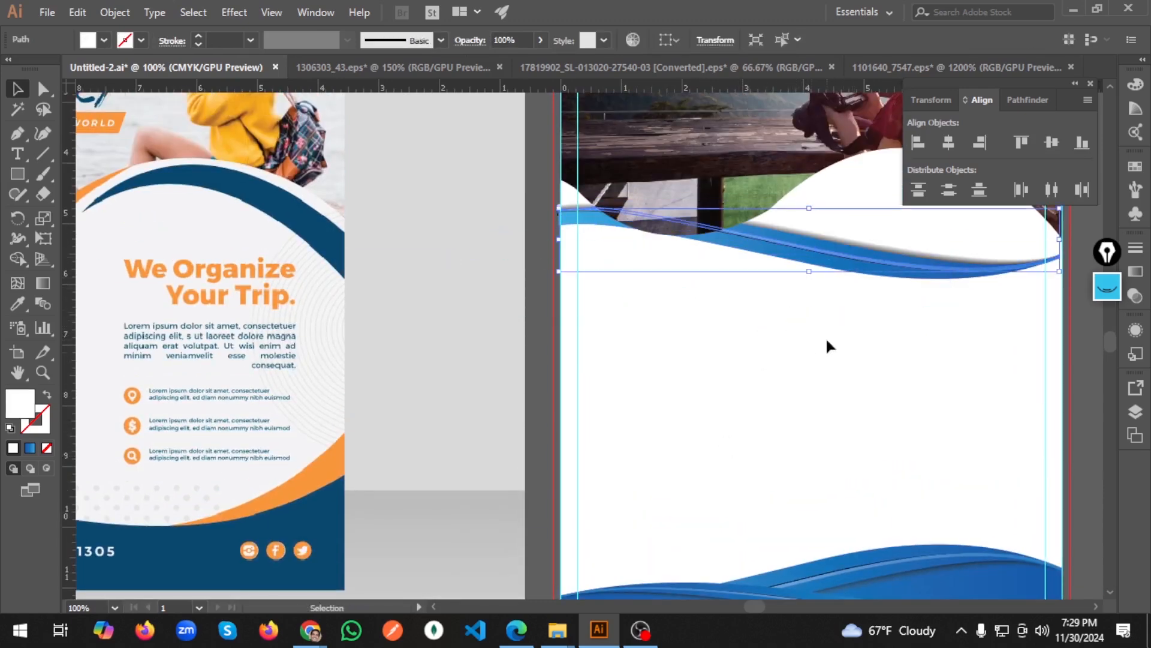
{"action": "left_click", "coordinate": [826, 337]}
{"action": "left_click_drag", "start_coordinate": [846, 232], "coordinate": [846, 229]}
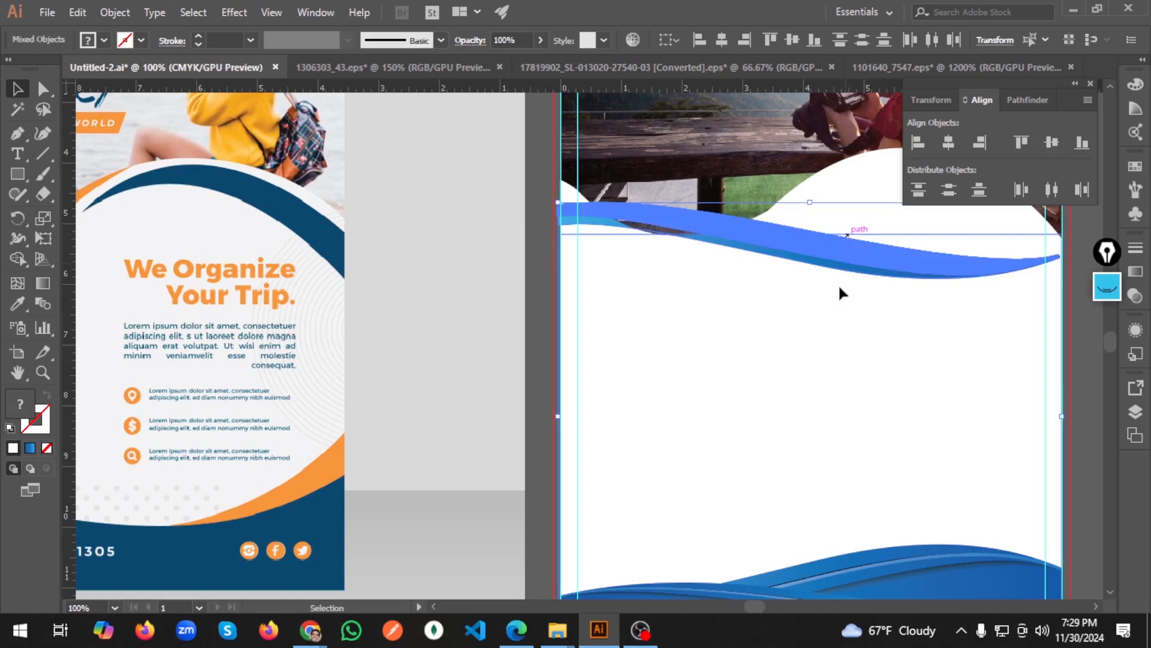
{"action": "left_click", "coordinate": [822, 319]}
{"action": "scroll", "coordinate": [819, 292], "scroll_direction": "up", "scroll_amount": 2}
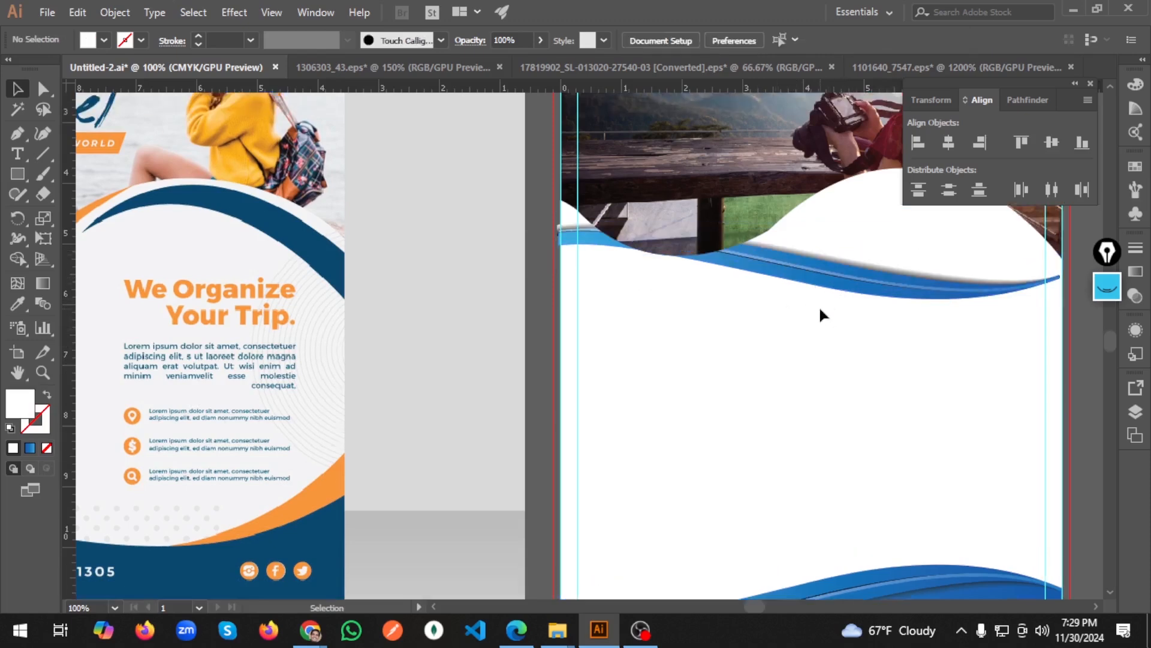
{"action": "left_click", "coordinate": [847, 307]}
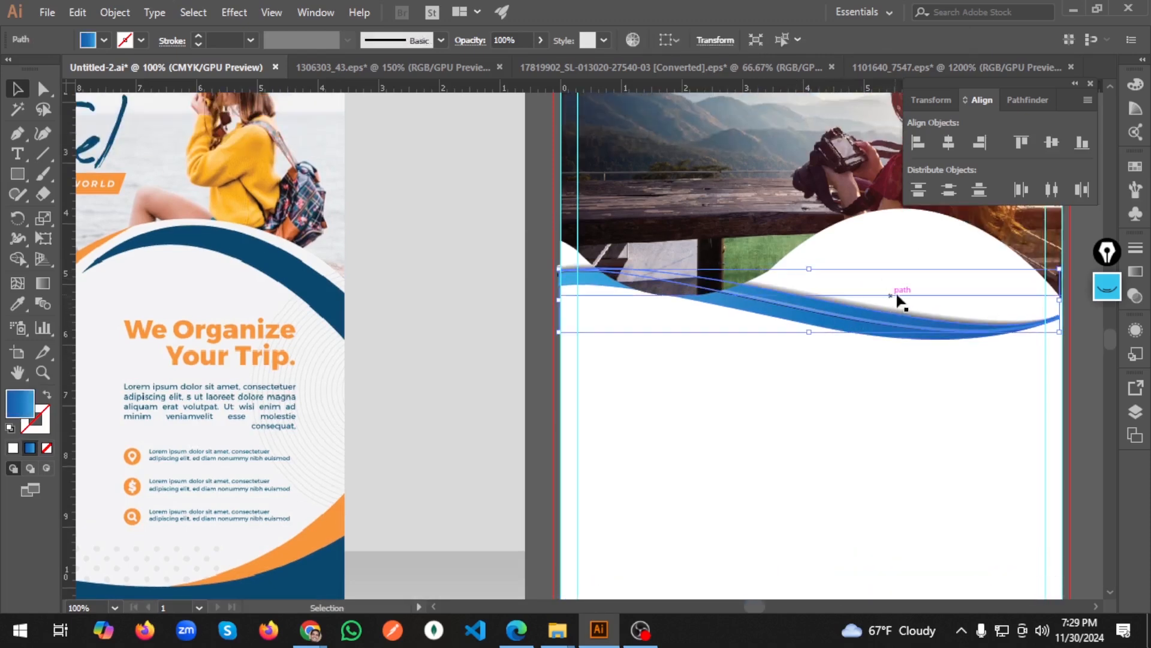
{"action": "left_click", "coordinate": [818, 362]}
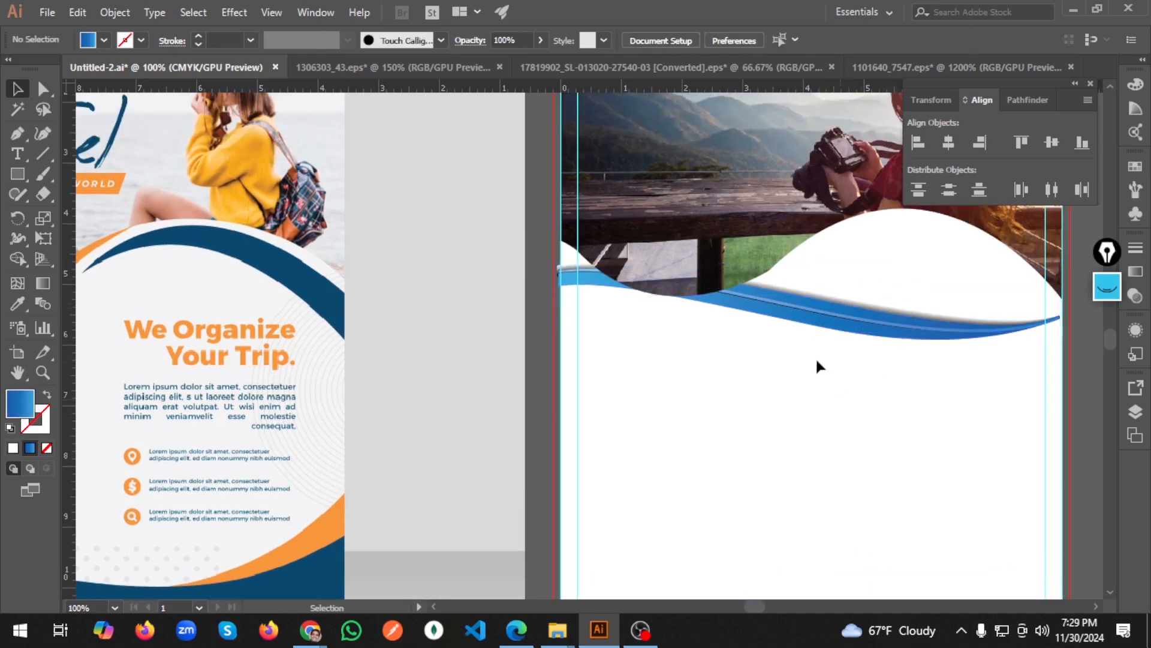
Step: Select only the ribbon shapes beneath the photo and group them, leaving the footer wave out
{"action": "left_click", "coordinate": [981, 296]}
{"action": "scroll", "coordinate": [826, 422], "scroll_direction": "down", "scroll_amount": 5}
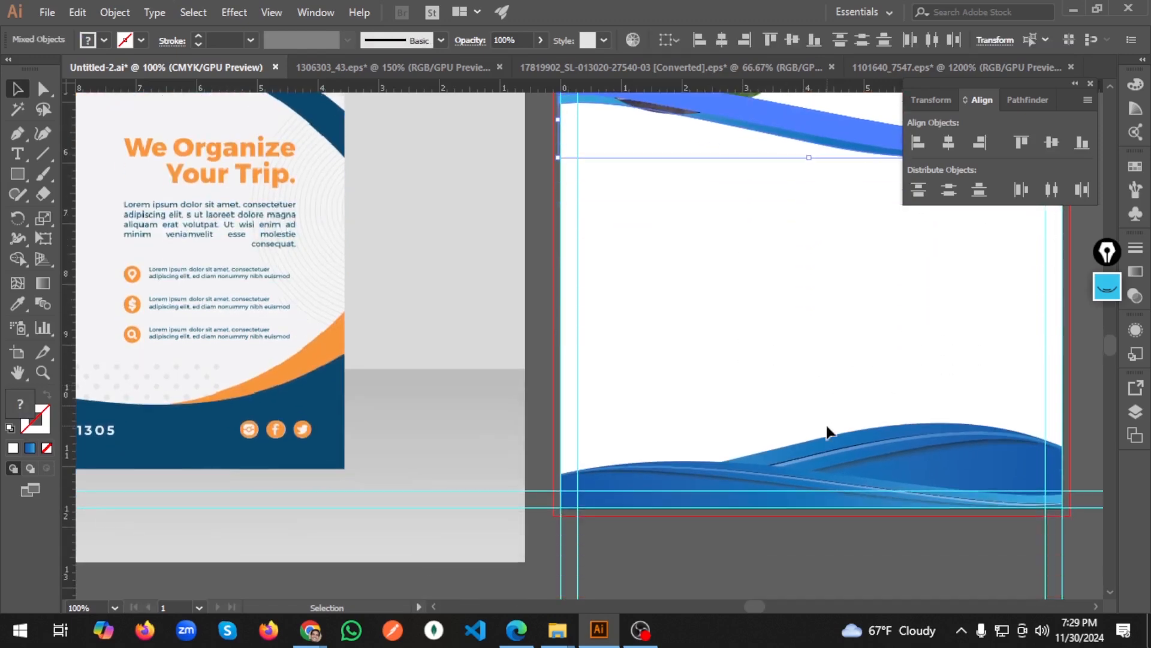
{"action": "scroll", "coordinate": [827, 428], "scroll_direction": "up", "scroll_amount": 4}
{"action": "key", "text": "v"}
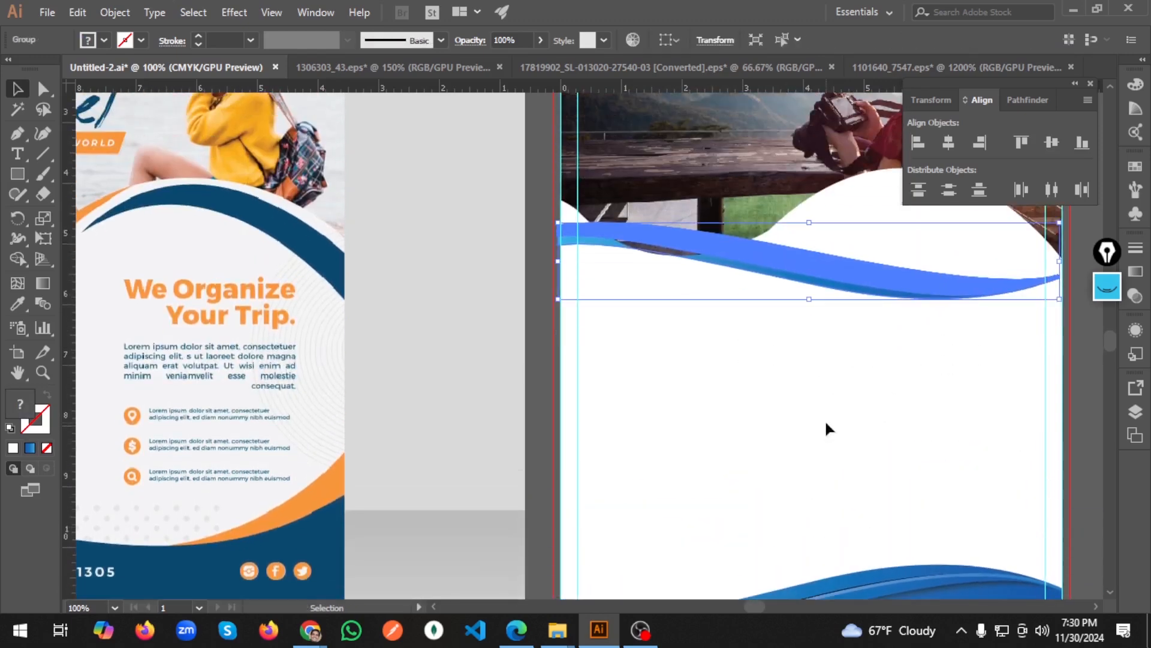
Step: Reflect the grouped upper ribbon across the horizontal axis
{"action": "scroll", "coordinate": [823, 422], "scroll_direction": "up", "scroll_amount": 2}
{"action": "right_click", "coordinate": [830, 325]}
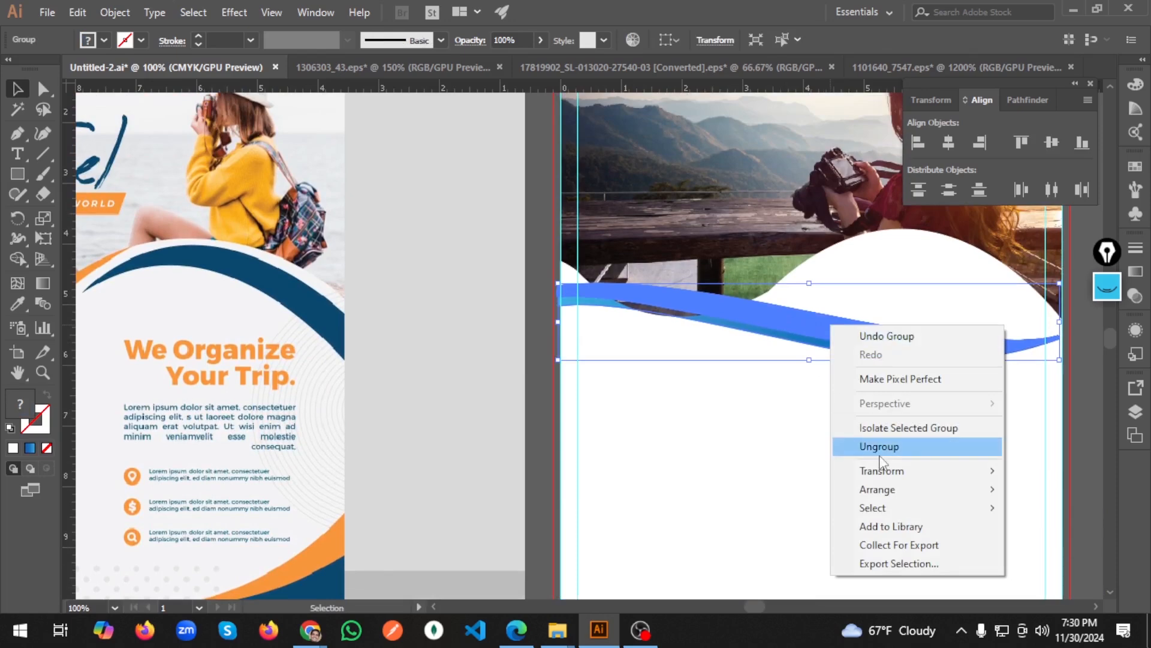
{"action": "mouse_move", "coordinate": [881, 471]}
{"action": "left_click", "coordinate": [678, 532]}
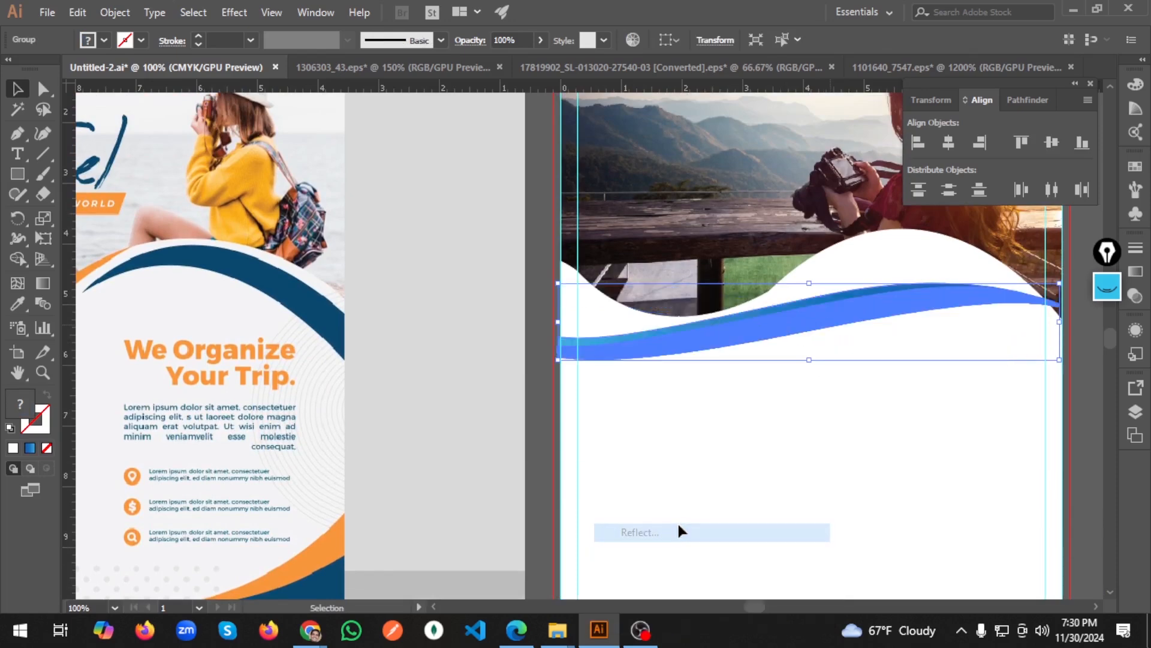
{"action": "left_click", "coordinate": [606, 429]}
{"action": "scroll", "coordinate": [770, 414], "scroll_direction": "down", "scroll_amount": 4}
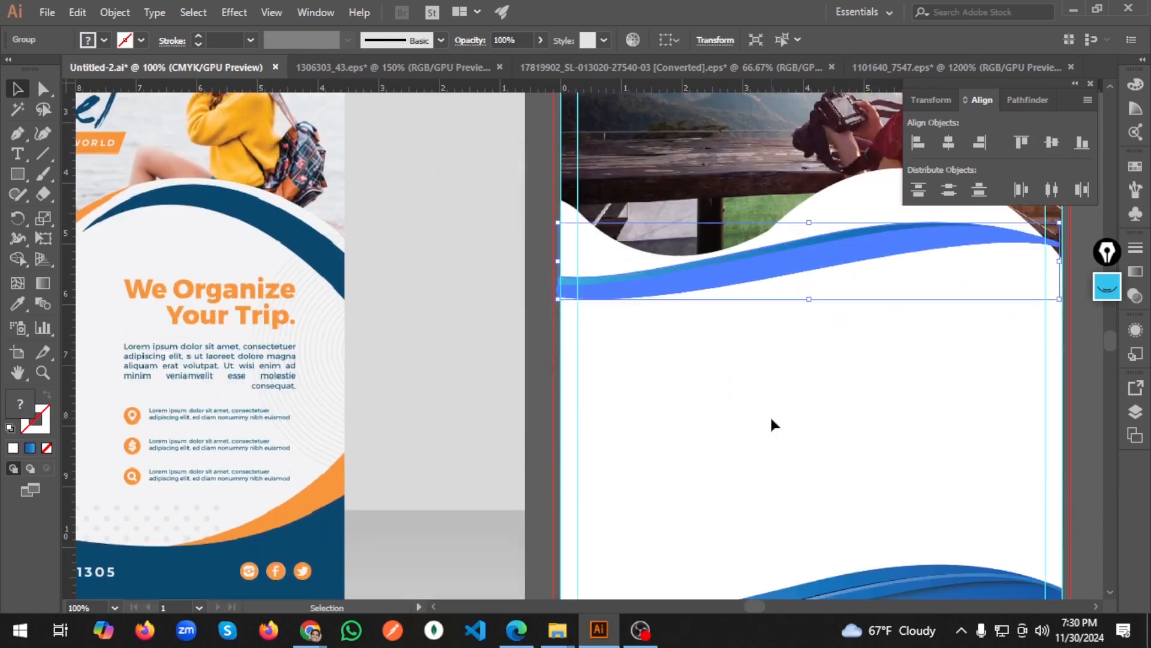
{"action": "scroll", "coordinate": [770, 414], "scroll_direction": "down", "scroll_amount": 2}
{"action": "scroll", "coordinate": [769, 413], "scroll_direction": "up", "scroll_amount": 7}
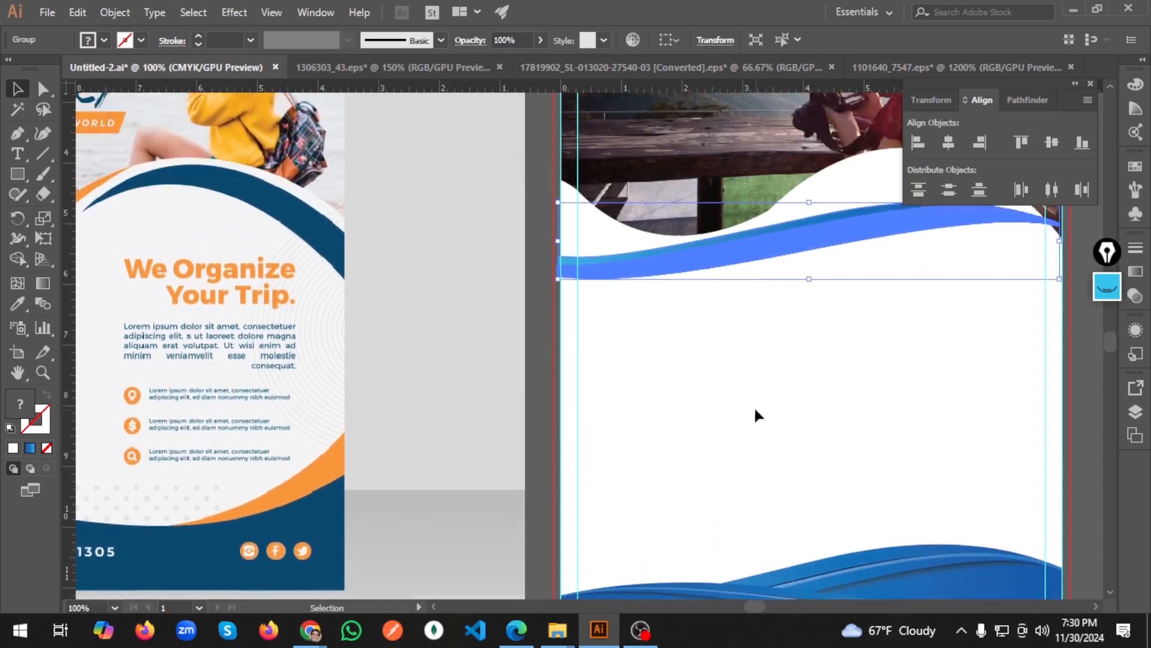
Step: Raise the upper middle anchor of the ribbon toward the photo's curve and pull its end anchor onto the page's right edge
{"action": "left_click", "coordinate": [44, 89]}
{"action": "left_click", "coordinate": [139, 96]}
{"action": "left_click", "coordinate": [913, 346]}
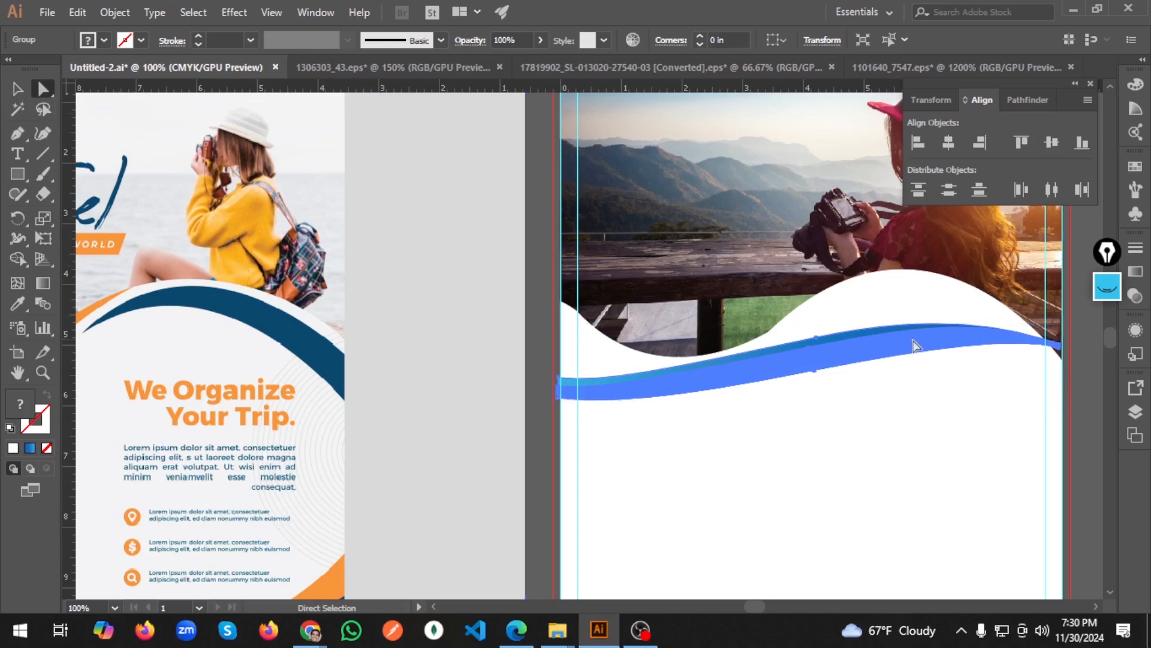
{"action": "left_click_drag", "start_coordinate": [814, 340], "coordinate": [862, 295]}
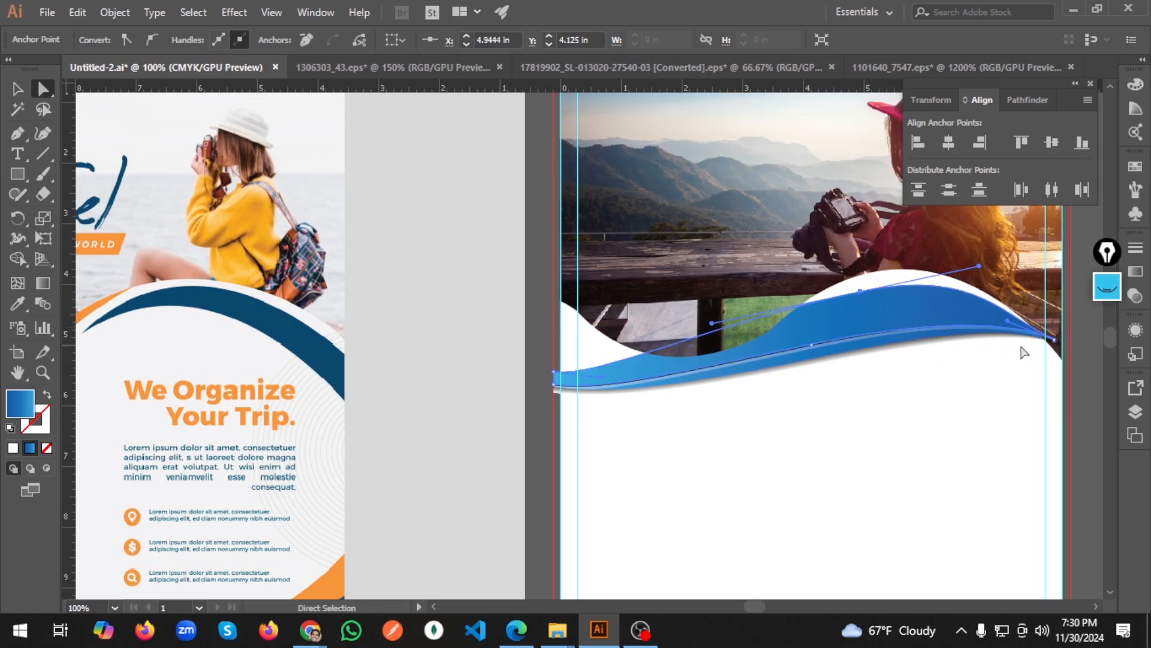
{"action": "left_click_drag", "start_coordinate": [1052, 338], "coordinate": [1063, 364]}
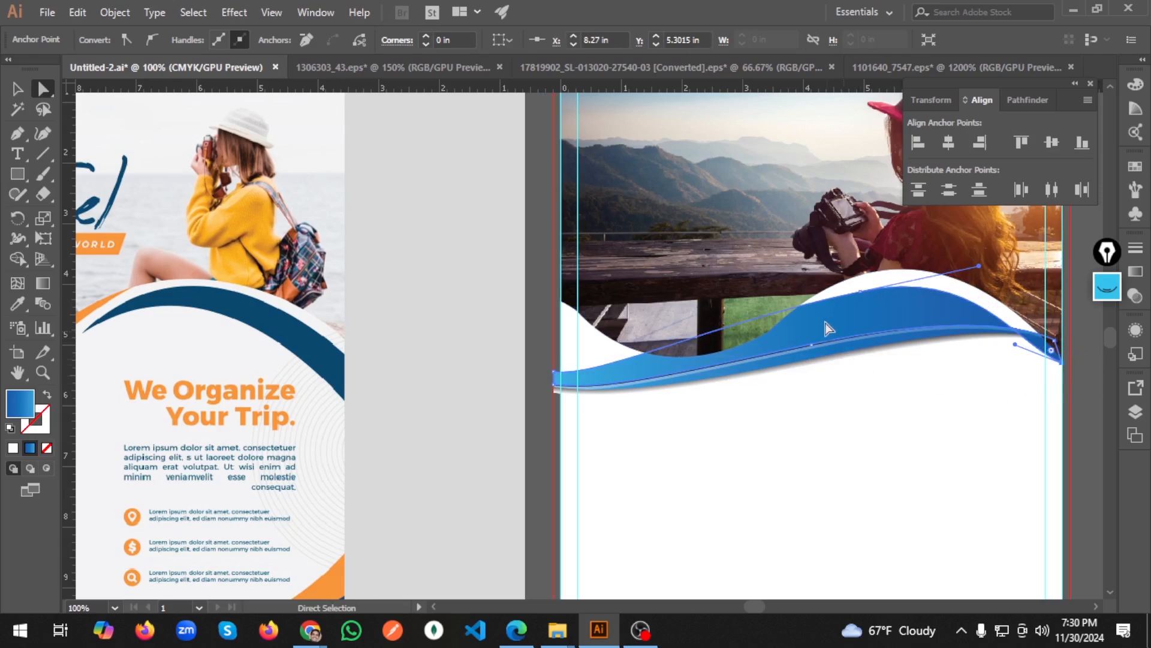
Step: Move the photo edge's anchor between the dip and hump to about X 3.1, Y 5.21 in, and refit the ribbon's upper curve
{"action": "left_click_drag", "start_coordinate": [769, 331], "coordinate": [747, 357]}
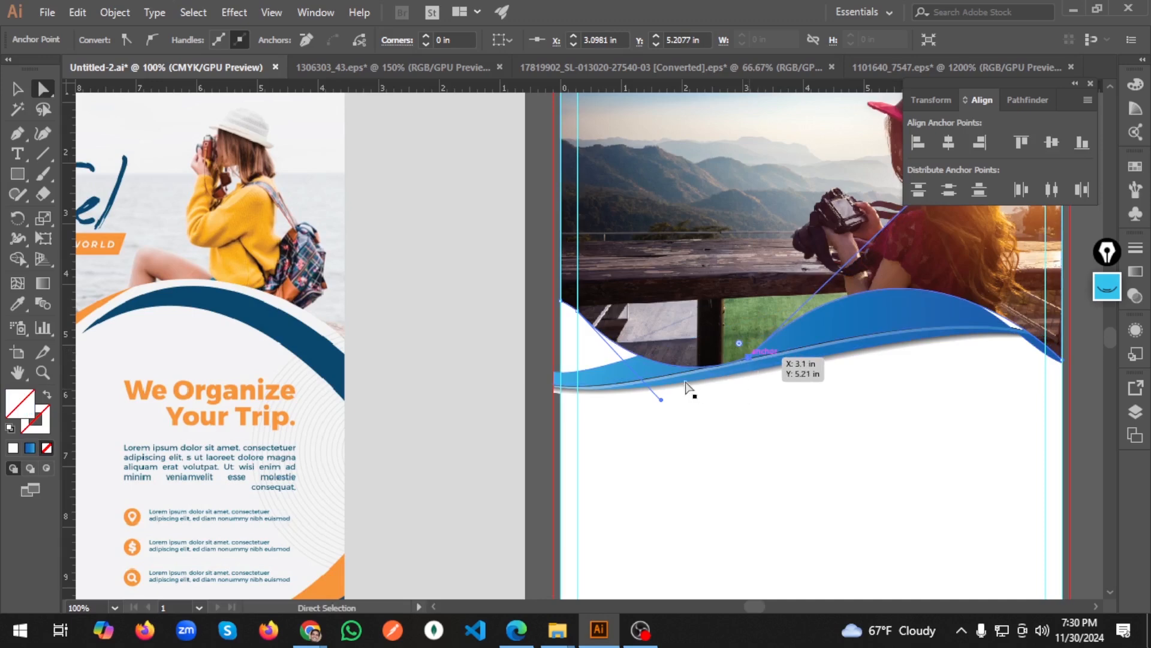
{"action": "left_click", "coordinate": [636, 362]}
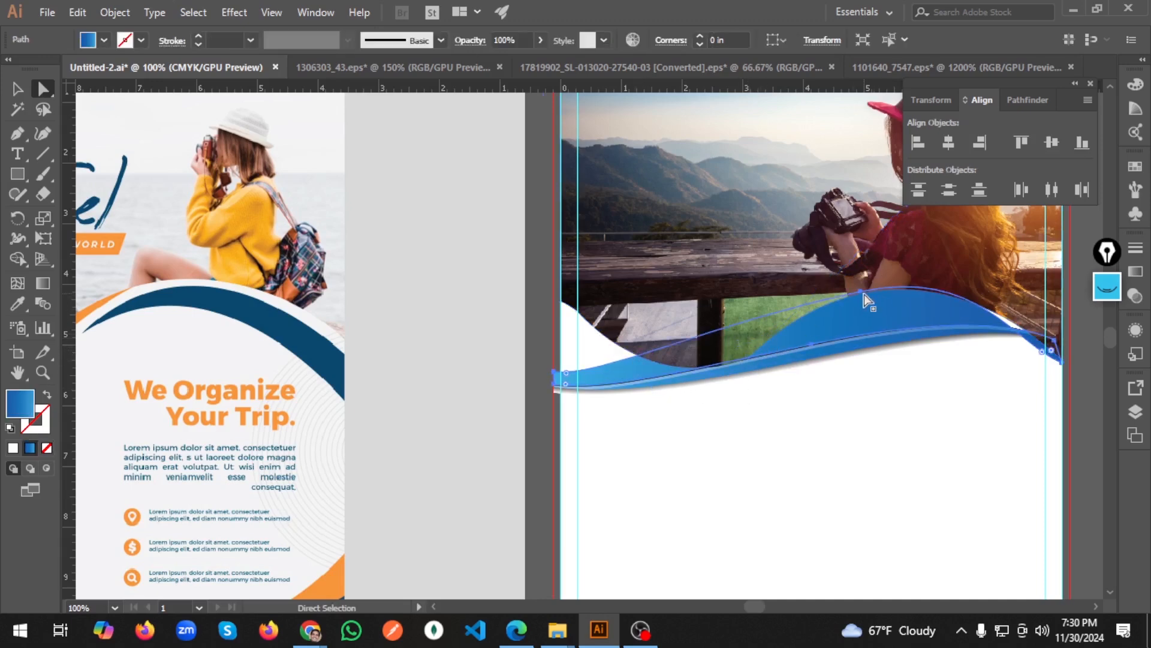
{"action": "mouse_move", "coordinate": [867, 301]}
{"action": "left_mouse_down"}
{"action": "mouse_move", "coordinate": [838, 322]}
{"action": "mouse_move", "coordinate": [859, 324]}
{"action": "mouse_move", "coordinate": [858, 291]}
{"action": "mouse_move", "coordinate": [859, 319]}
{"action": "mouse_move", "coordinate": [872, 317]}
{"action": "left_mouse_up"}
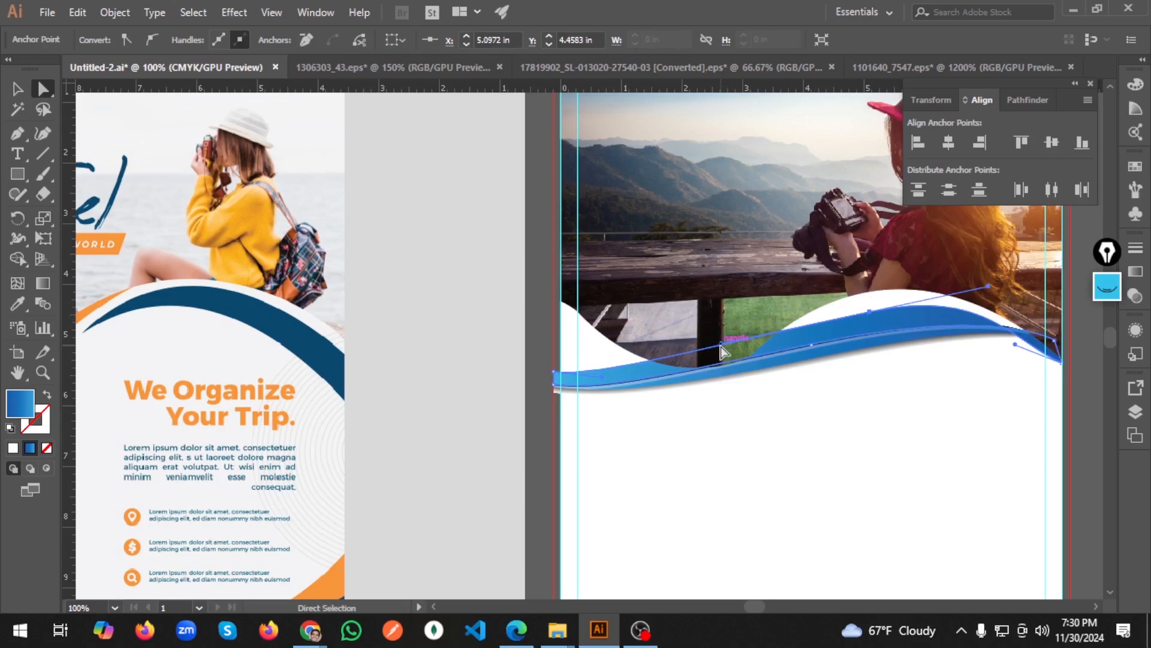
{"action": "left_click_drag", "start_coordinate": [721, 346], "coordinate": [727, 390]}
{"action": "left_click_drag", "start_coordinate": [871, 314], "coordinate": [846, 324]}
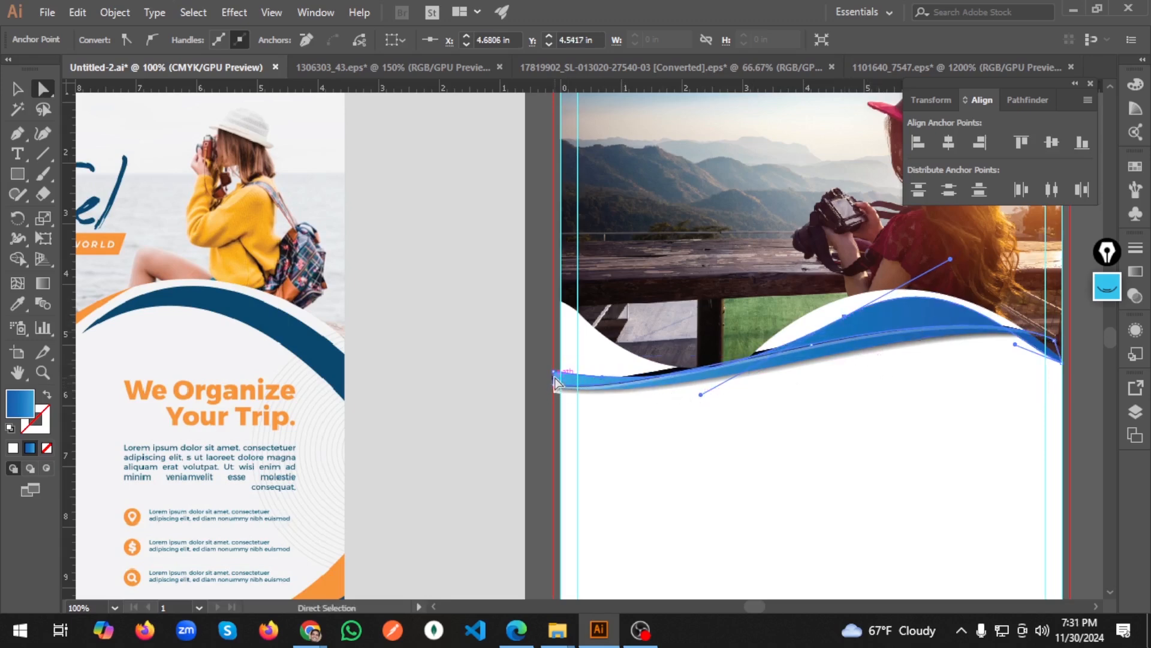
Step: Move the ribbon's left end anchors up to the photo's edge, placing the upper one at about X 0, Y 4.68 in
{"action": "left_click_drag", "start_coordinate": [555, 381], "coordinate": [561, 328]}
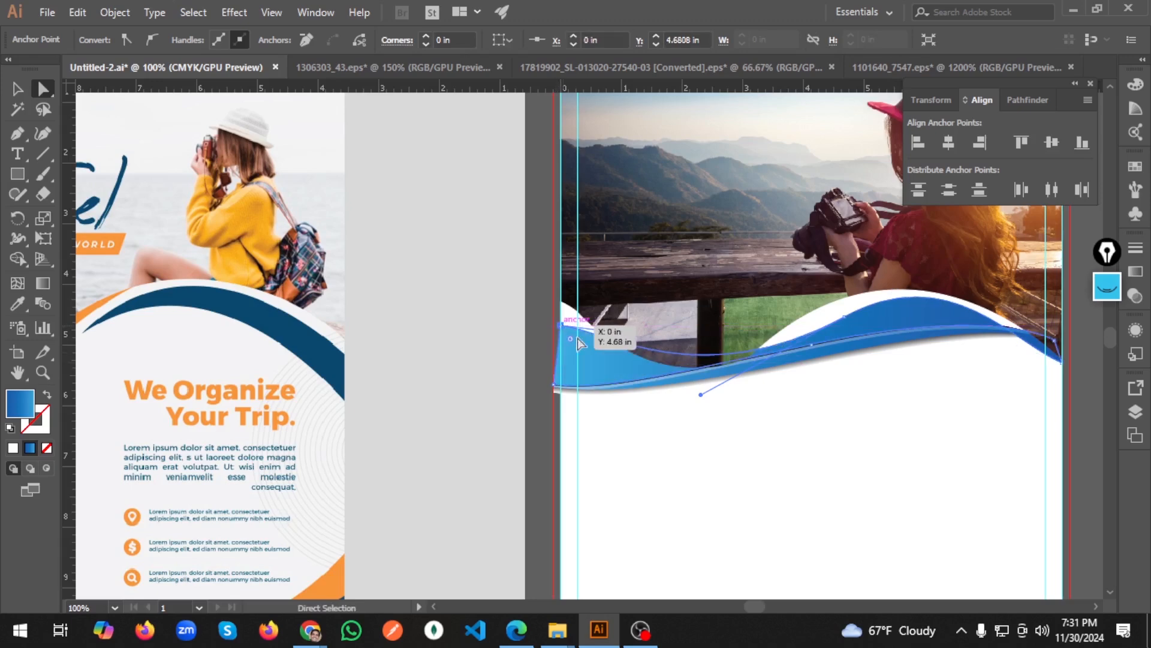
{"action": "left_click_drag", "start_coordinate": [554, 386], "coordinate": [567, 340]}
{"action": "left_click", "coordinate": [555, 388]}
{"action": "left_click", "coordinate": [702, 429]}
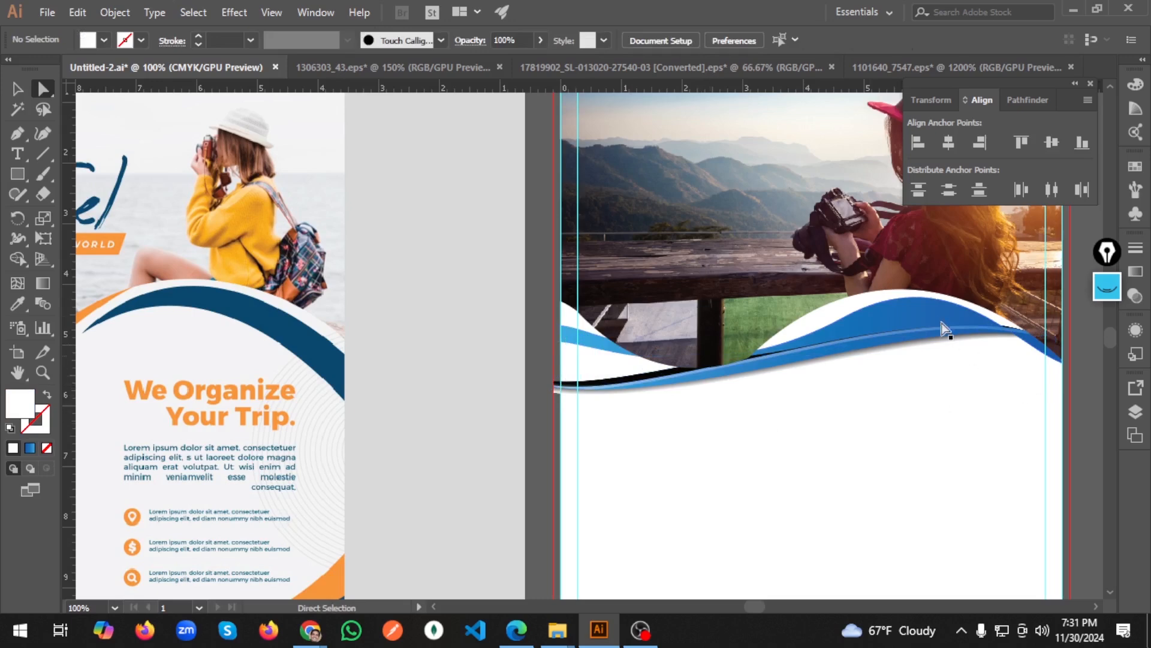
Step: Try deleting the reshaped ribbon group beneath the photo
{"action": "left_click", "coordinate": [944, 329]}
{"action": "left_click", "coordinate": [16, 89]}
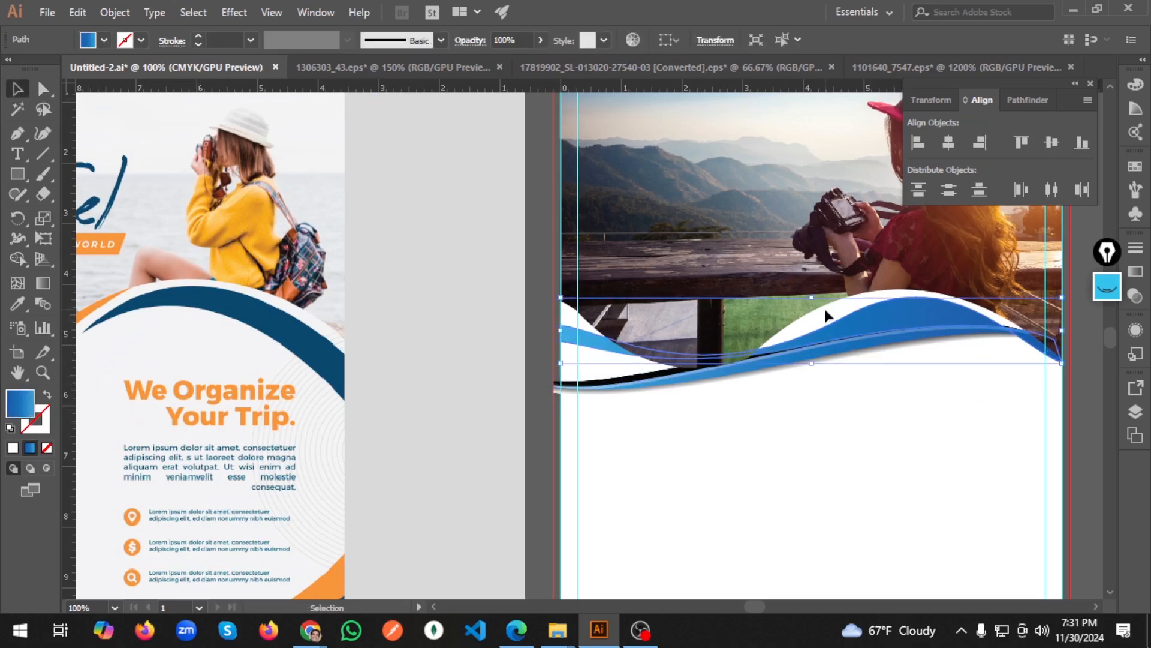
{"action": "left_click", "coordinate": [873, 411]}
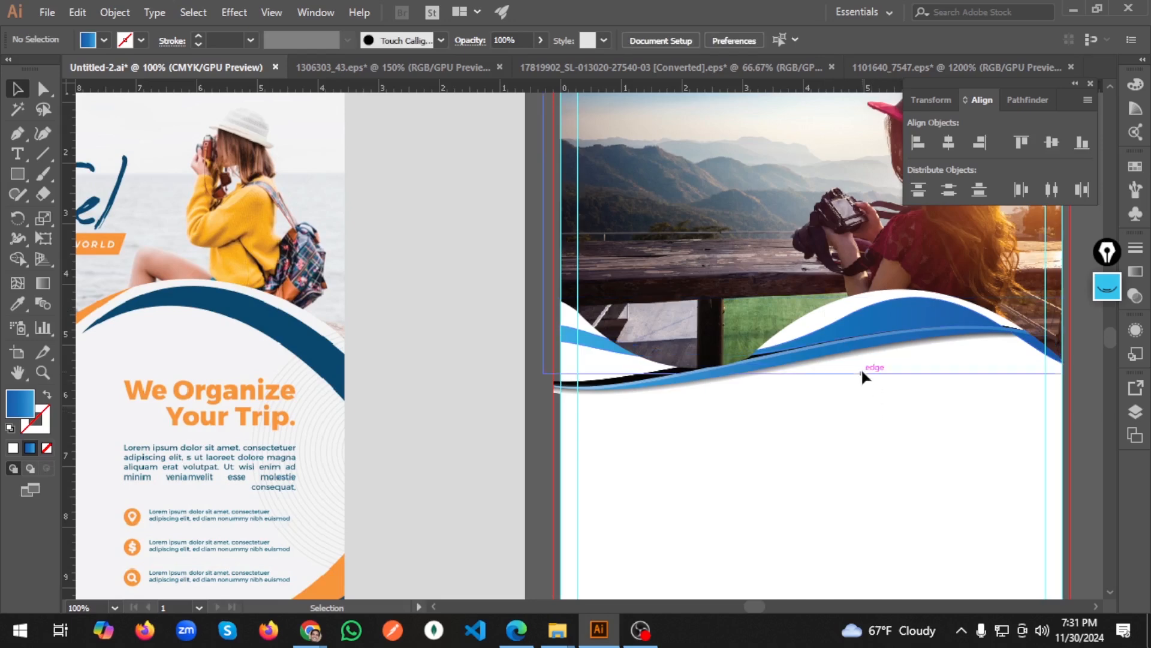
{"action": "left_click", "coordinate": [889, 306]}
{"action": "key", "text": "Delete"}
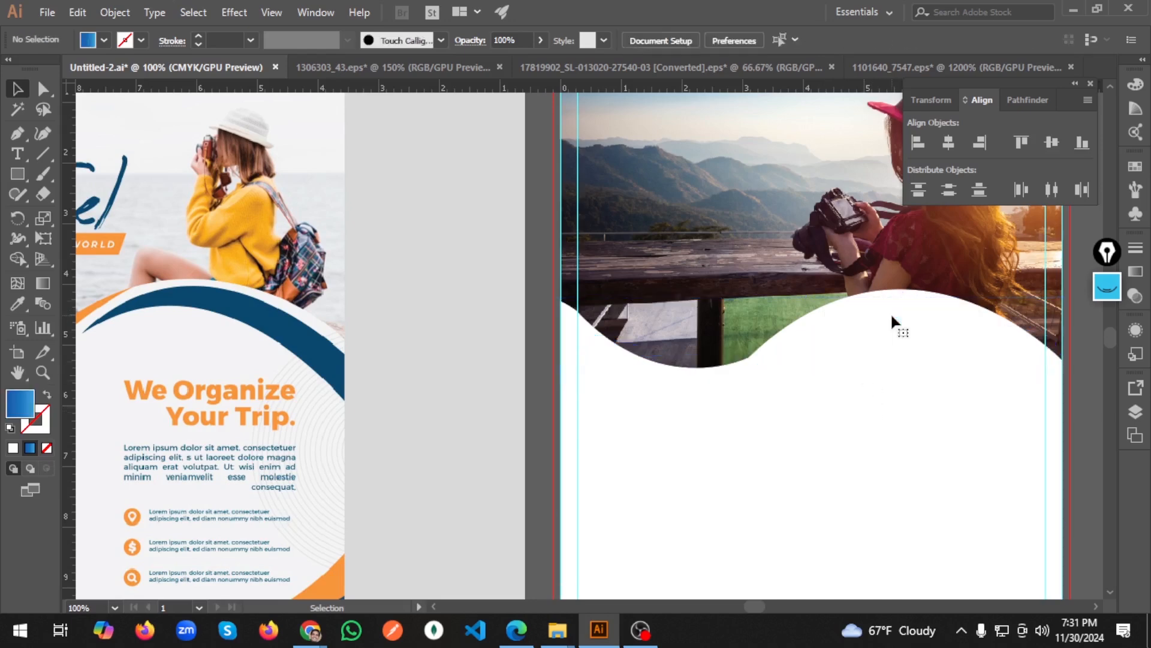
Step: Examine the photo's curved lower edge up close where the dip meets the hump
{"action": "left_click", "coordinate": [750, 324]}
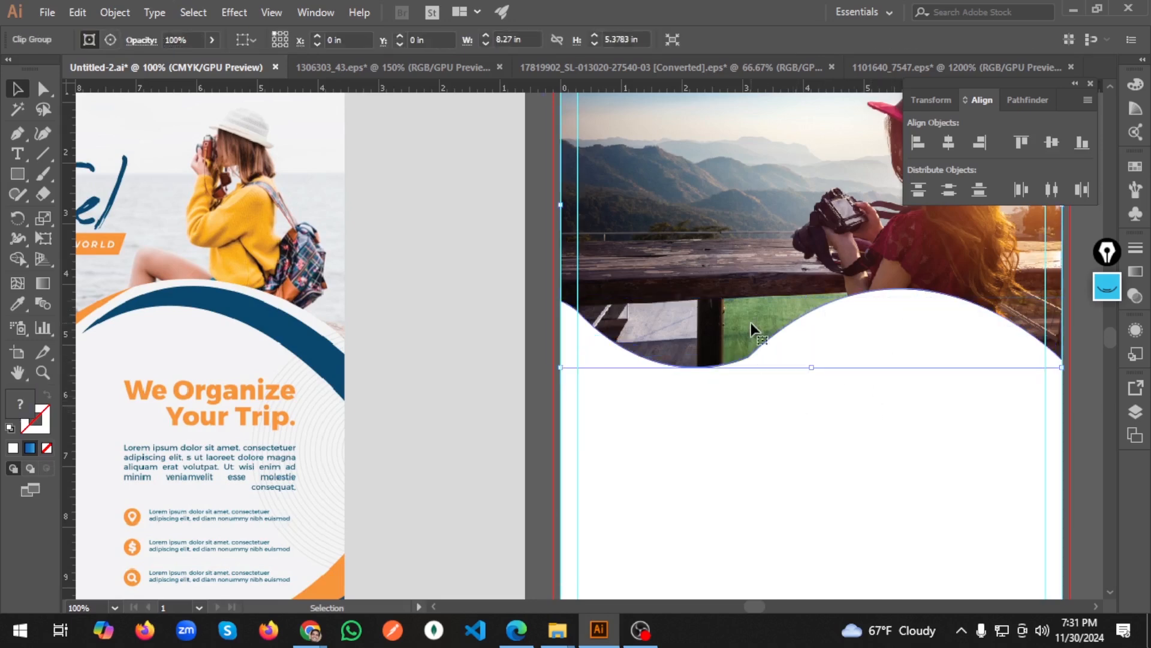
{"action": "left_click", "coordinate": [17, 258]}
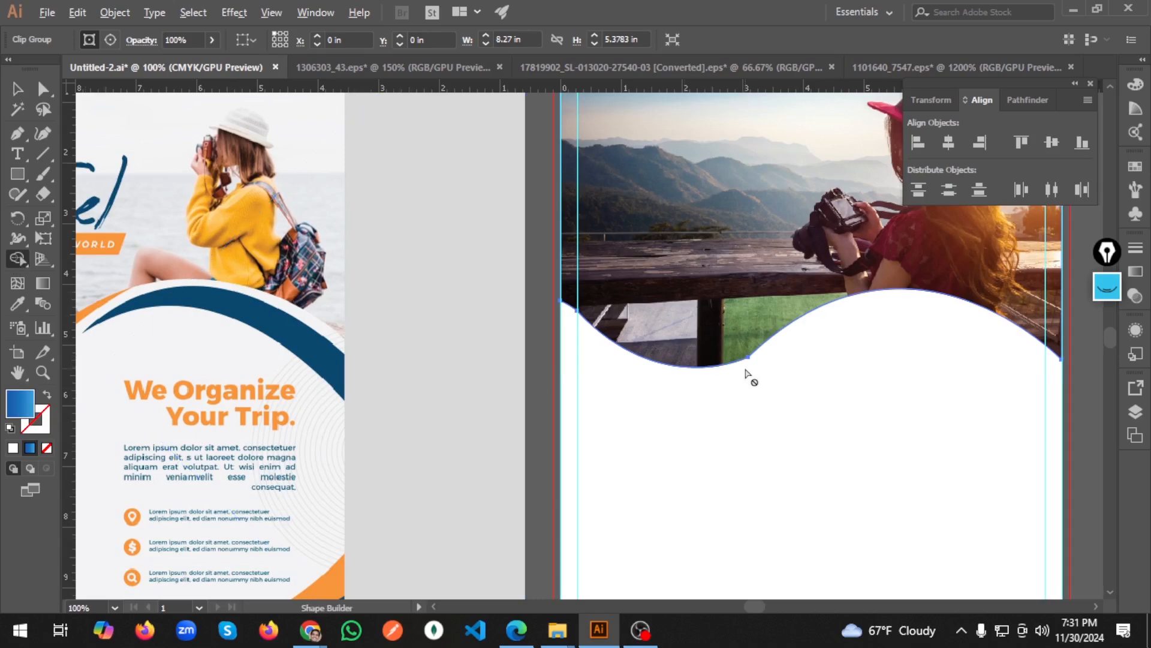
{"action": "scroll", "coordinate": [745, 373], "scroll_direction": "up", "scroll_amount": 8}
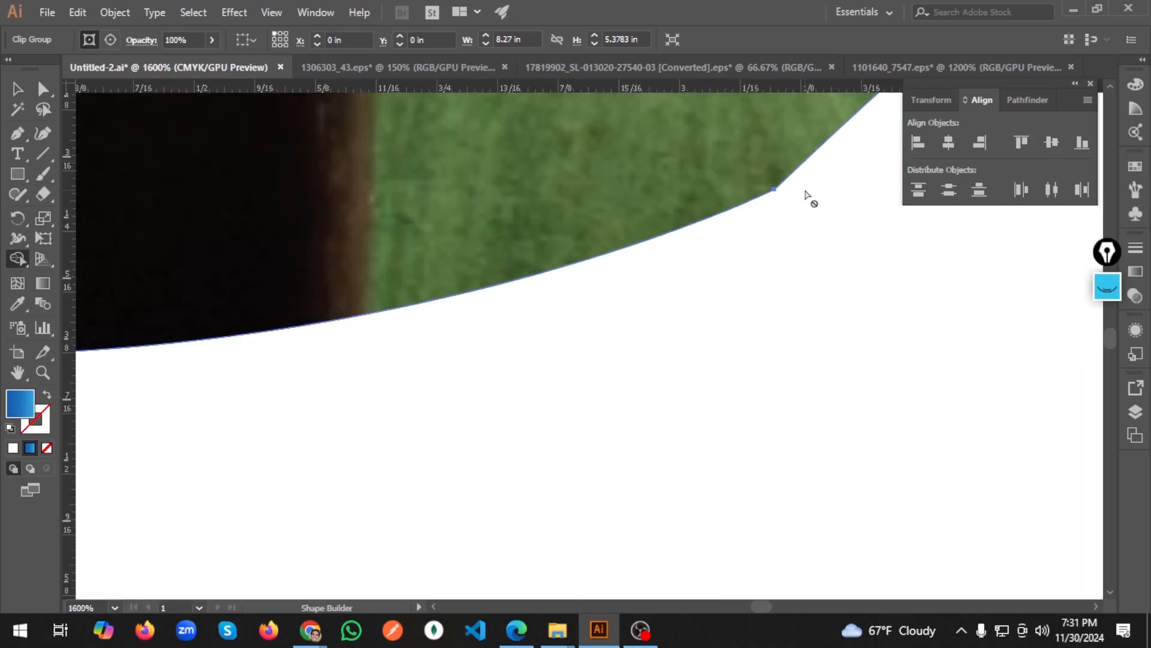
{"action": "scroll", "coordinate": [710, 252], "scroll_direction": "down", "scroll_amount": 6}
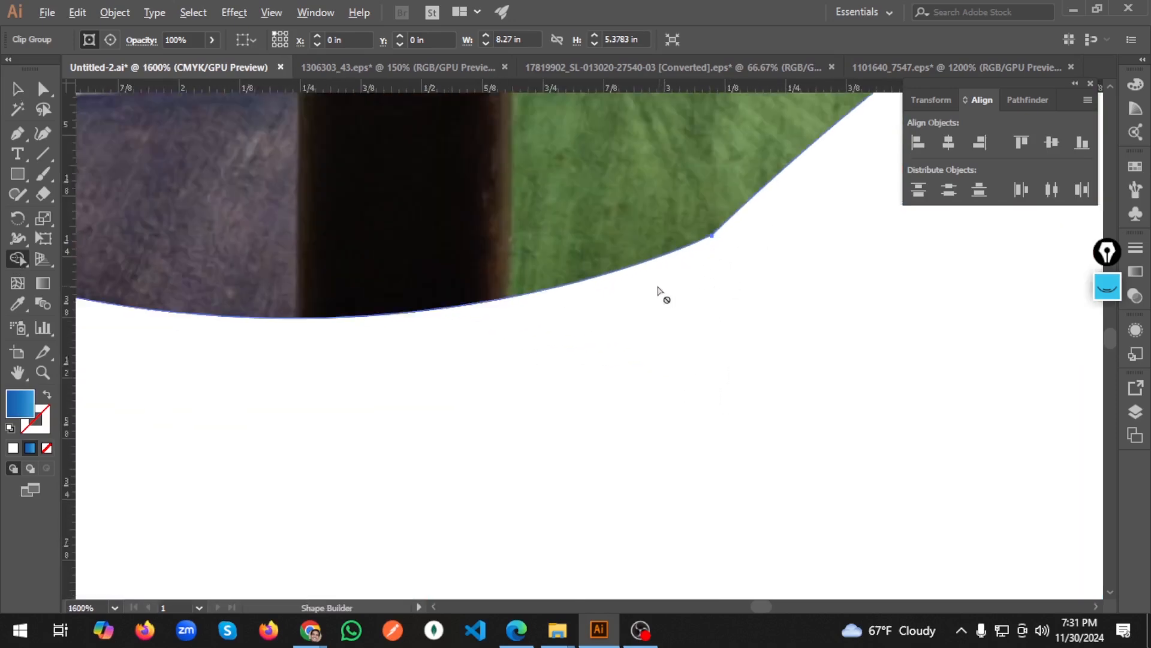
{"action": "scroll", "coordinate": [641, 298], "scroll_direction": "down", "scroll_amount": 3}
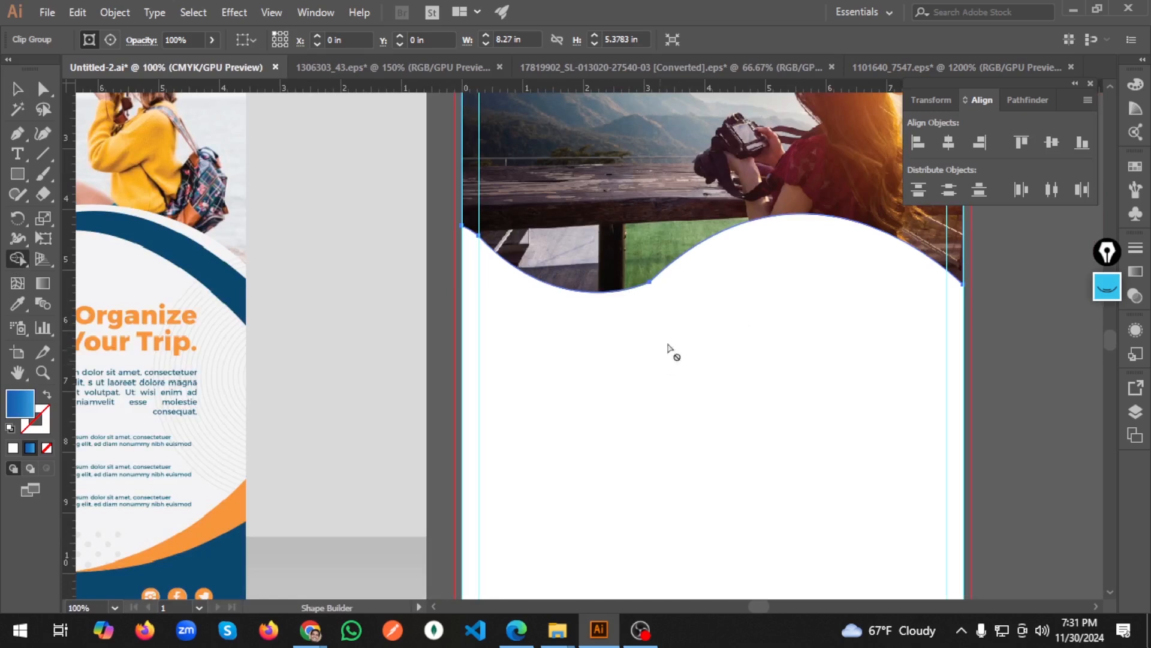
{"action": "key", "text": "v"}
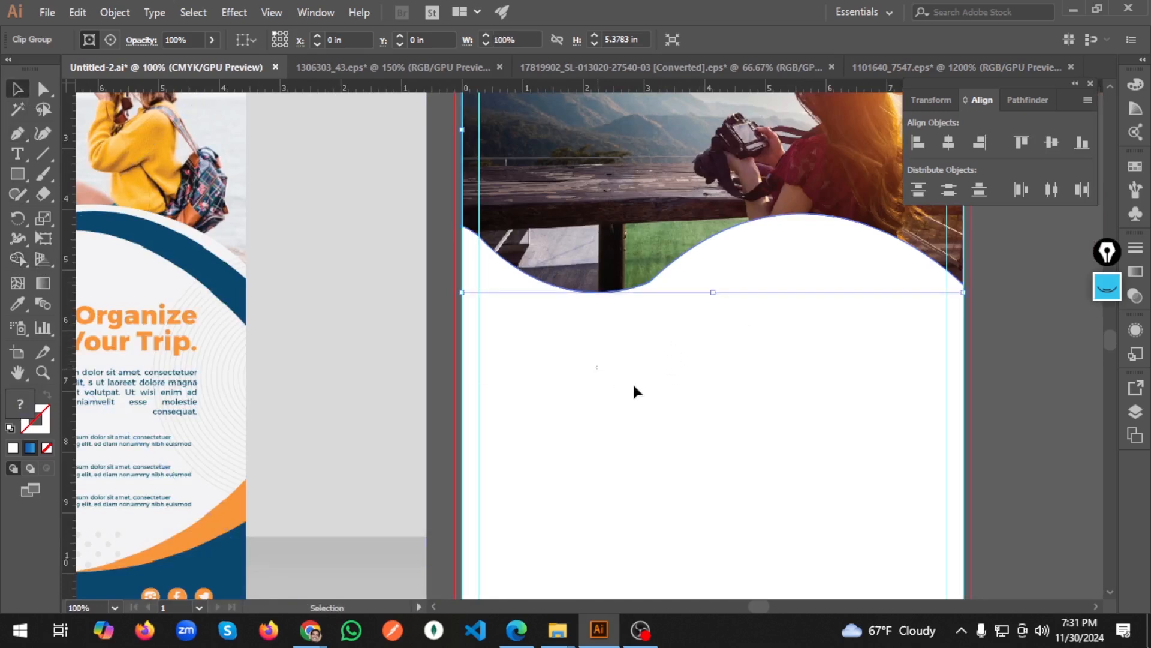
{"action": "left_click", "coordinate": [637, 393]}
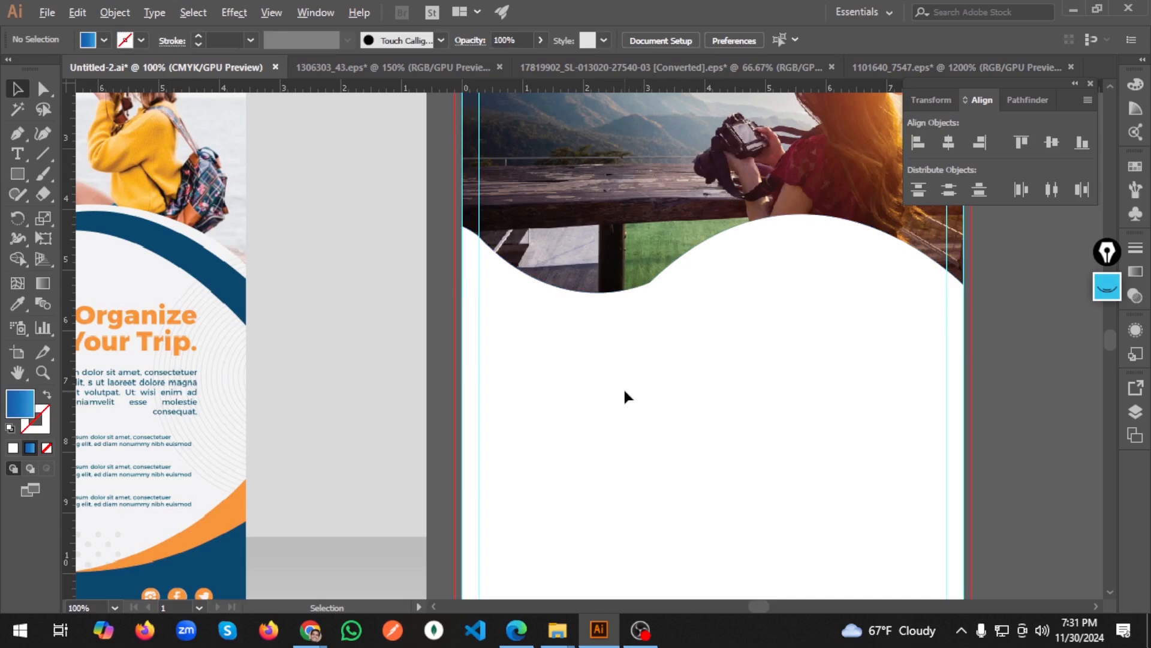
Step: Undo the deletion of the wave shapes
{"action": "scroll", "coordinate": [624, 391], "scroll_direction": "down", "scroll_amount": 1}
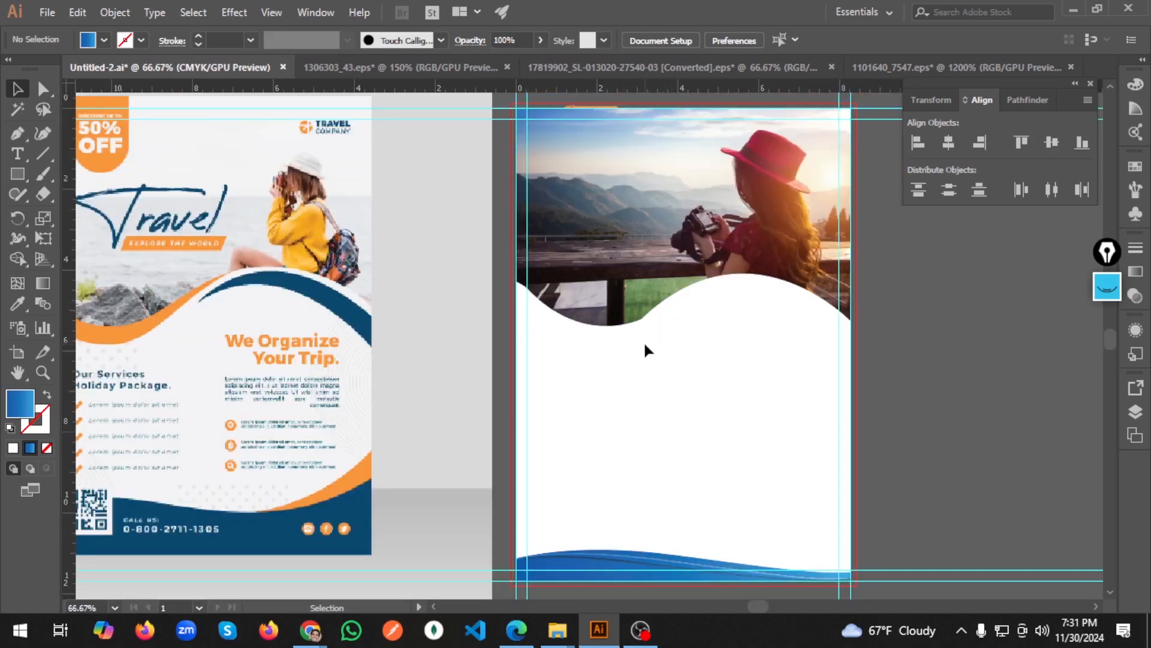
{"action": "scroll", "coordinate": [643, 346], "scroll_direction": "down", "scroll_amount": 1}
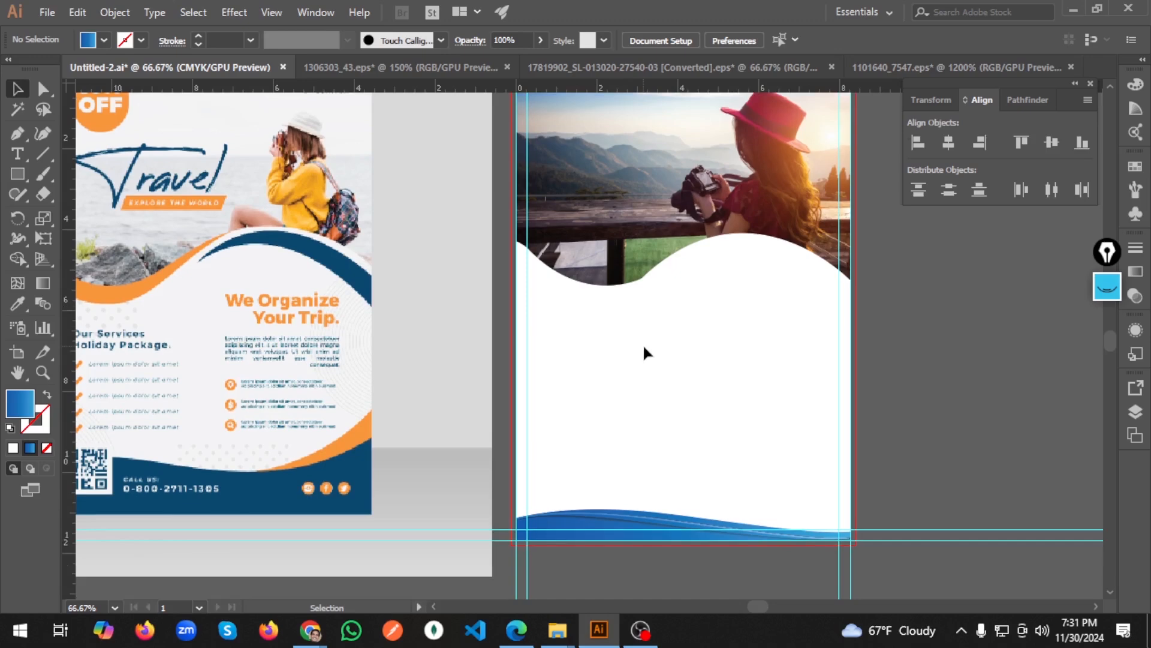
{"action": "key", "text": "ctrl+z"}
{"action": "left_click", "coordinate": [663, 349]}
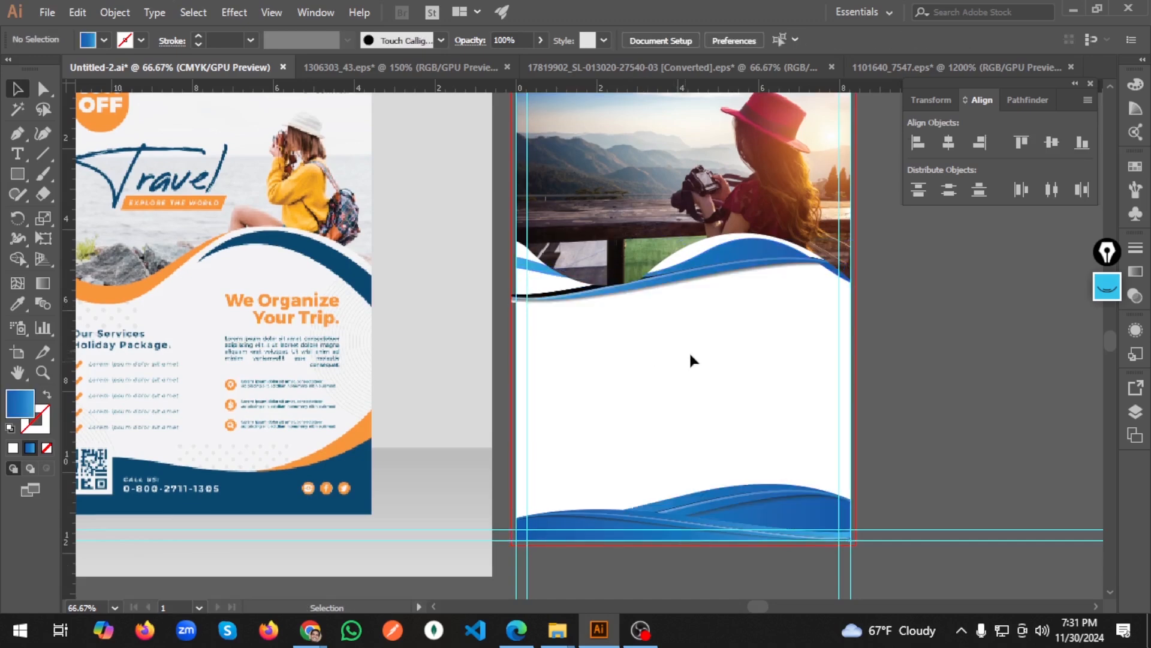
Step: Ungroup the wave artwork and delete only the ribbon beneath the photo, keeping both footer waves
{"action": "right_click", "coordinate": [698, 268]}
{"action": "left_click", "coordinate": [677, 286]}
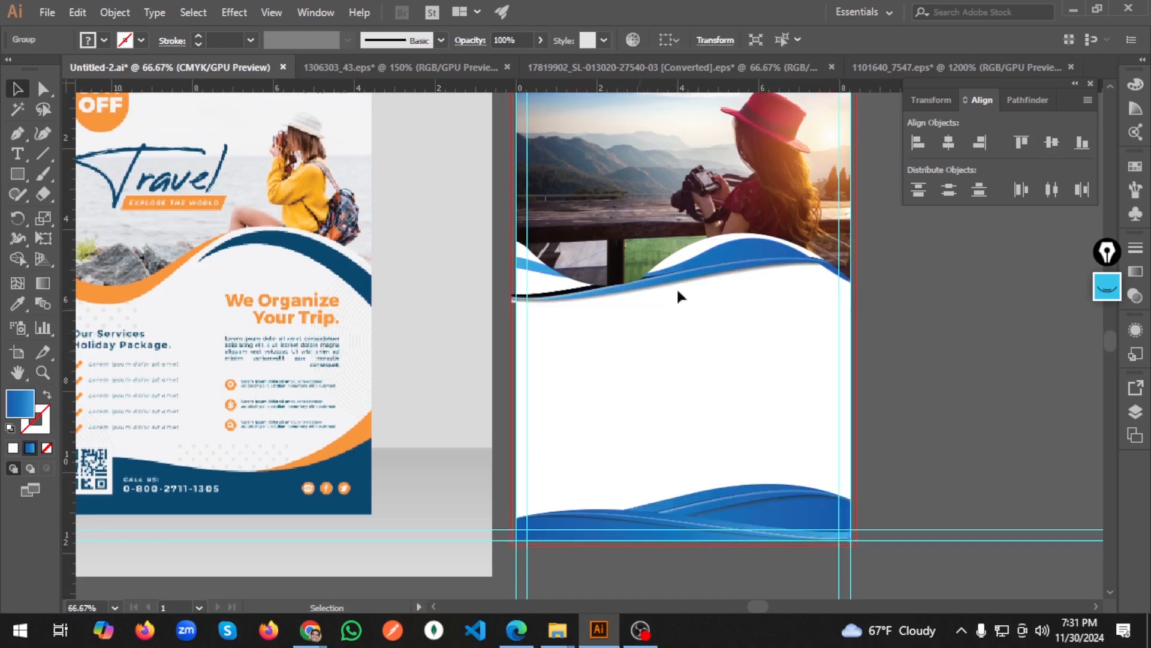
{"action": "left_click", "coordinate": [700, 333]}
{"action": "left_click", "coordinate": [706, 275]}
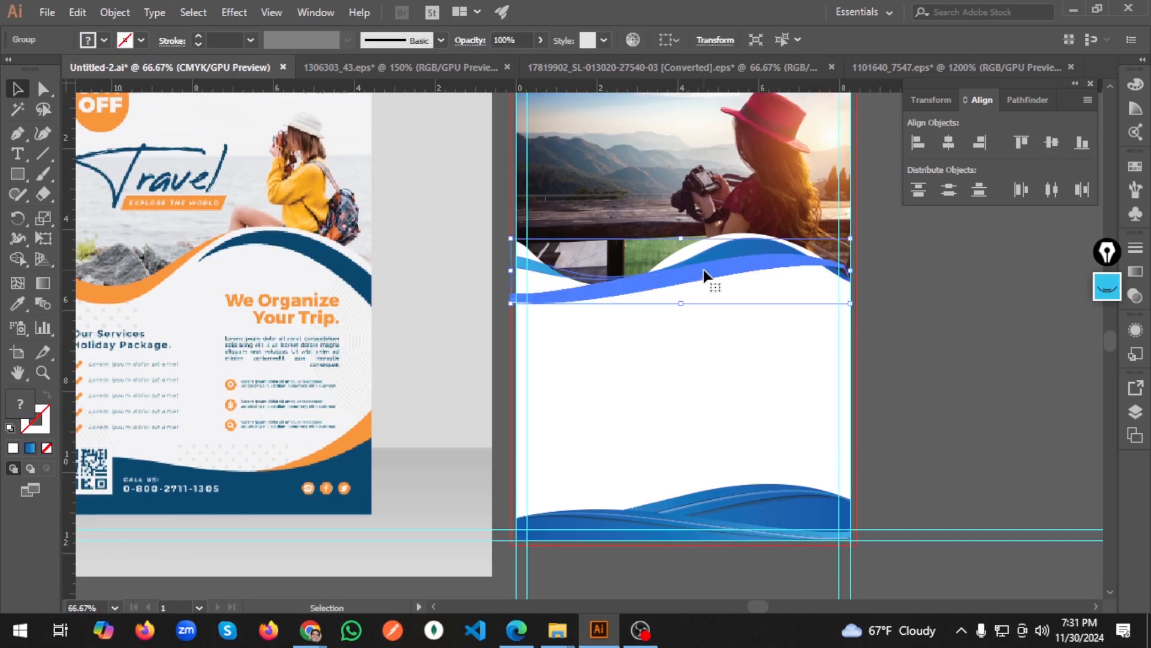
{"action": "key", "text": "Delete"}
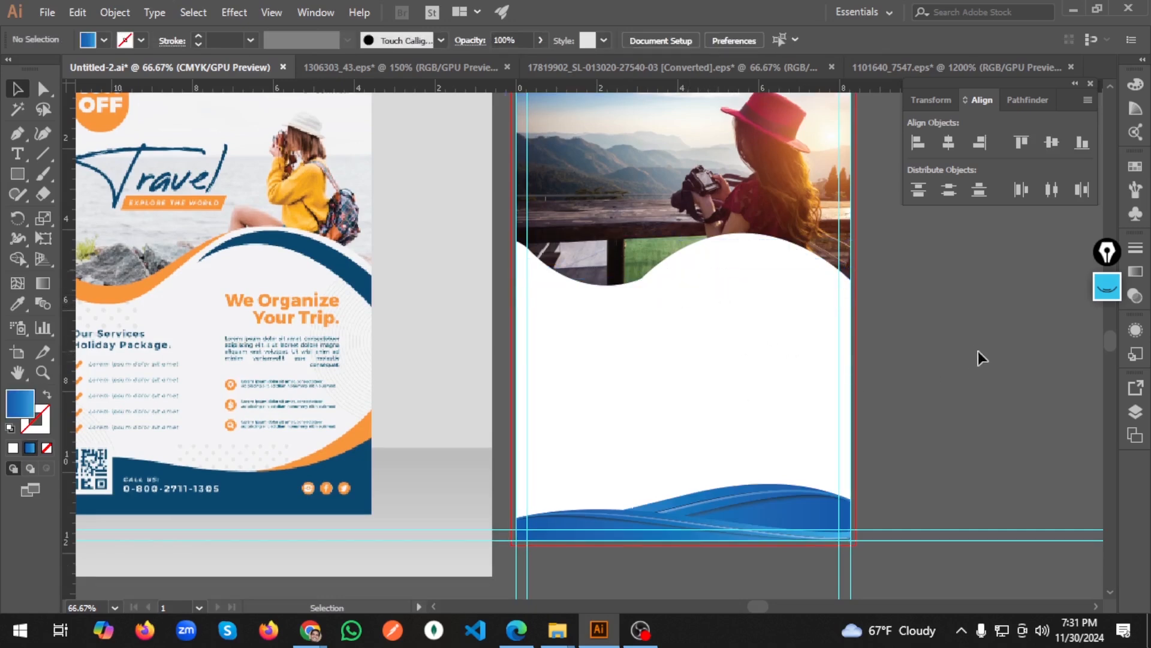
Step: Bring the orange badge in front of the photo near the top of the flyer, then deselect it
{"action": "scroll", "coordinate": [706, 432], "scroll_direction": "left", "scroll_amount": 1}
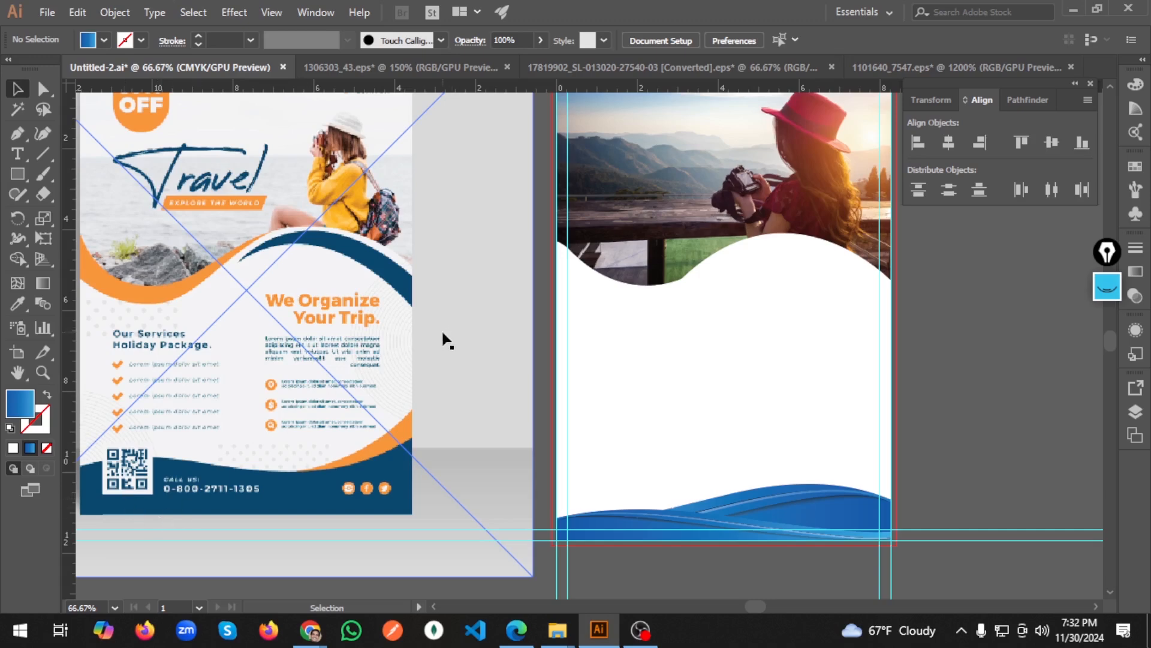
{"action": "scroll", "coordinate": [445, 340], "scroll_direction": "up", "scroll_amount": 2}
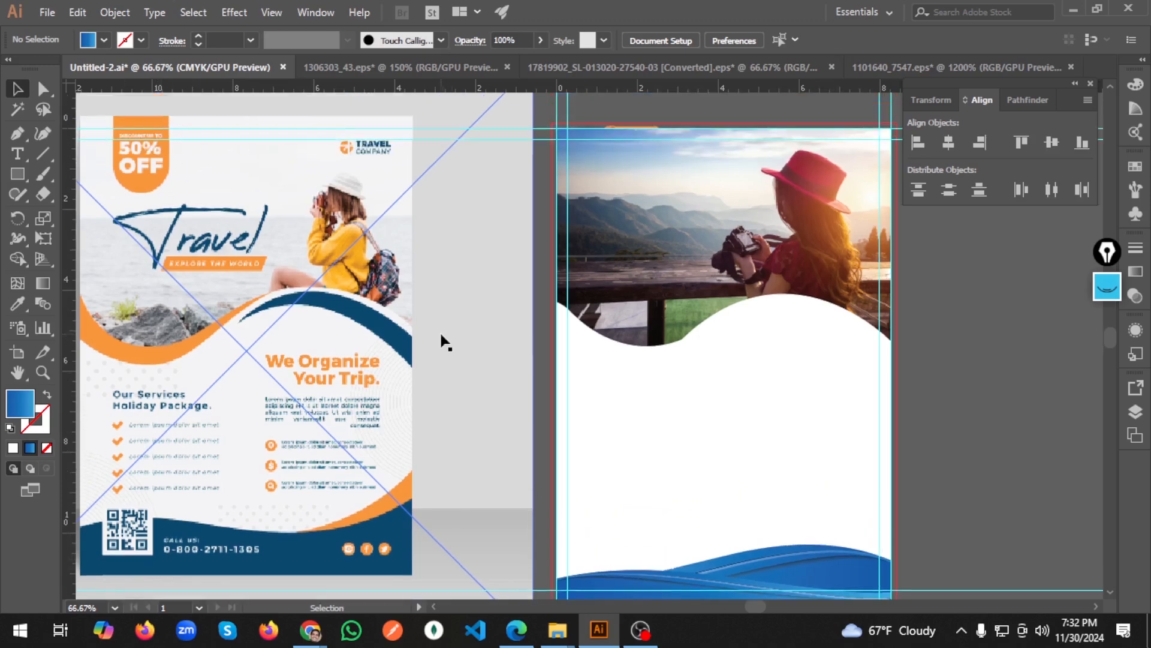
{"action": "left_click", "coordinate": [632, 128]}
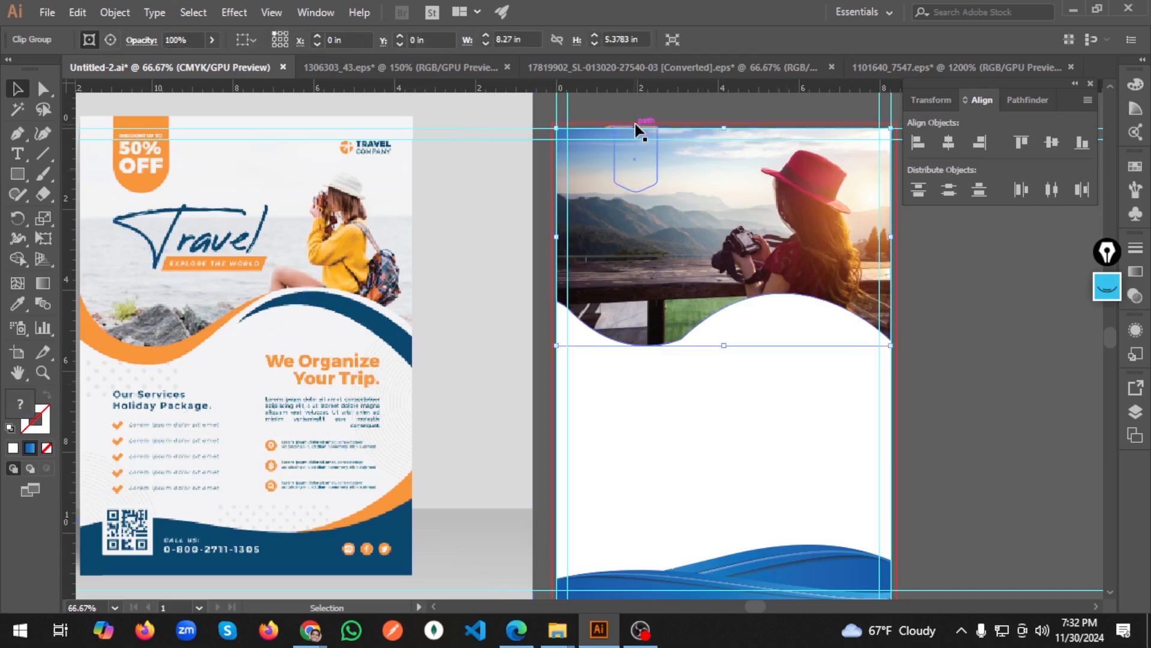
{"action": "right_click", "coordinate": [635, 124]}
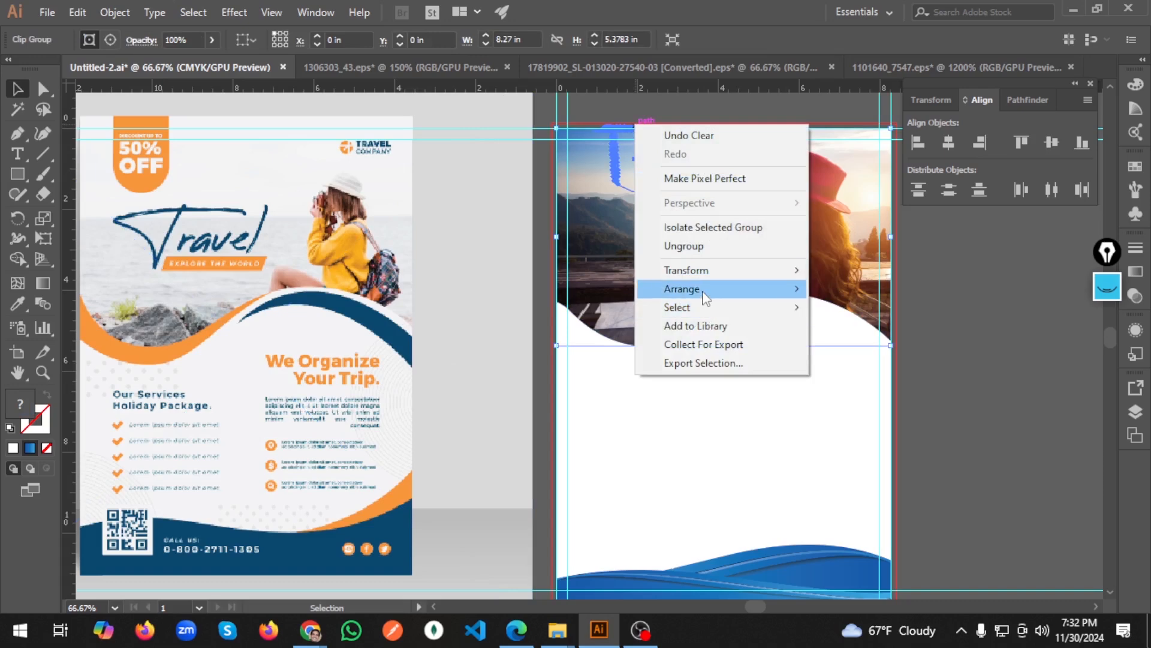
{"action": "mouse_move", "coordinate": [706, 298]}
{"action": "left_click", "coordinate": [851, 290]}
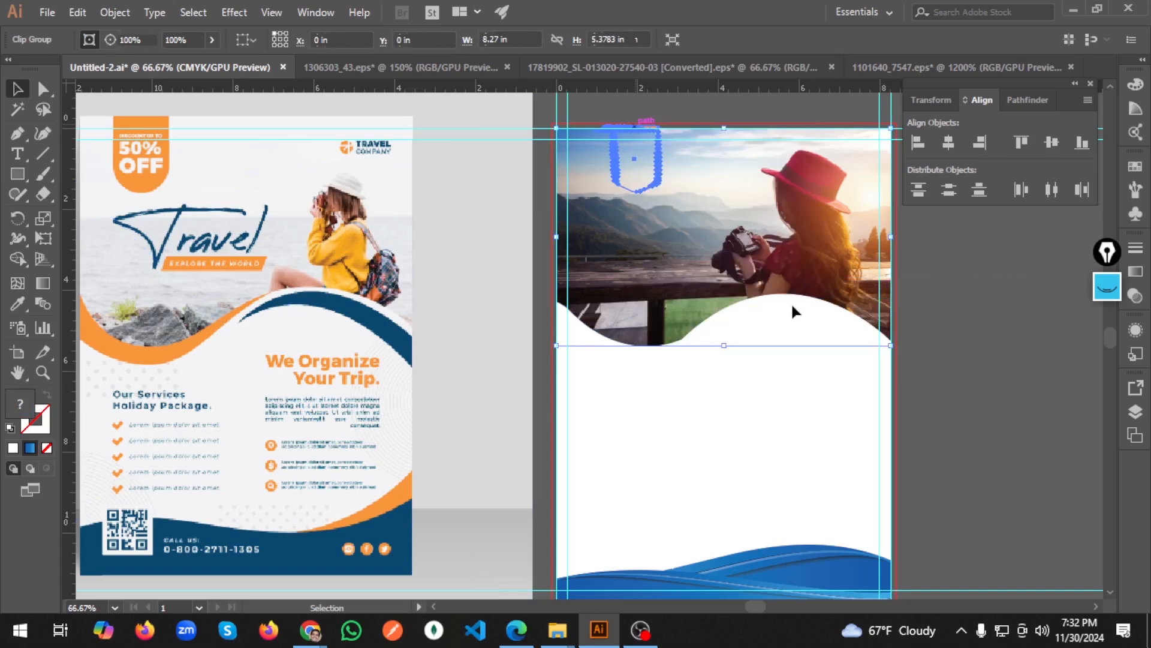
{"action": "key", "text": "ctrl+z"}
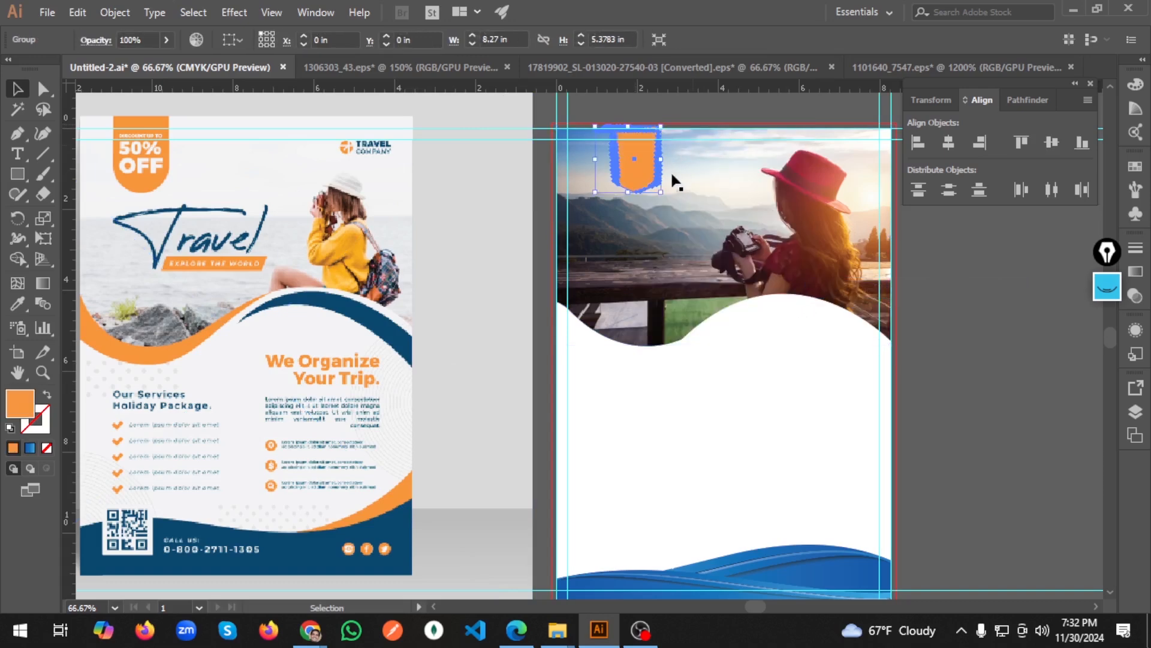
{"action": "left_click", "coordinate": [954, 367]}
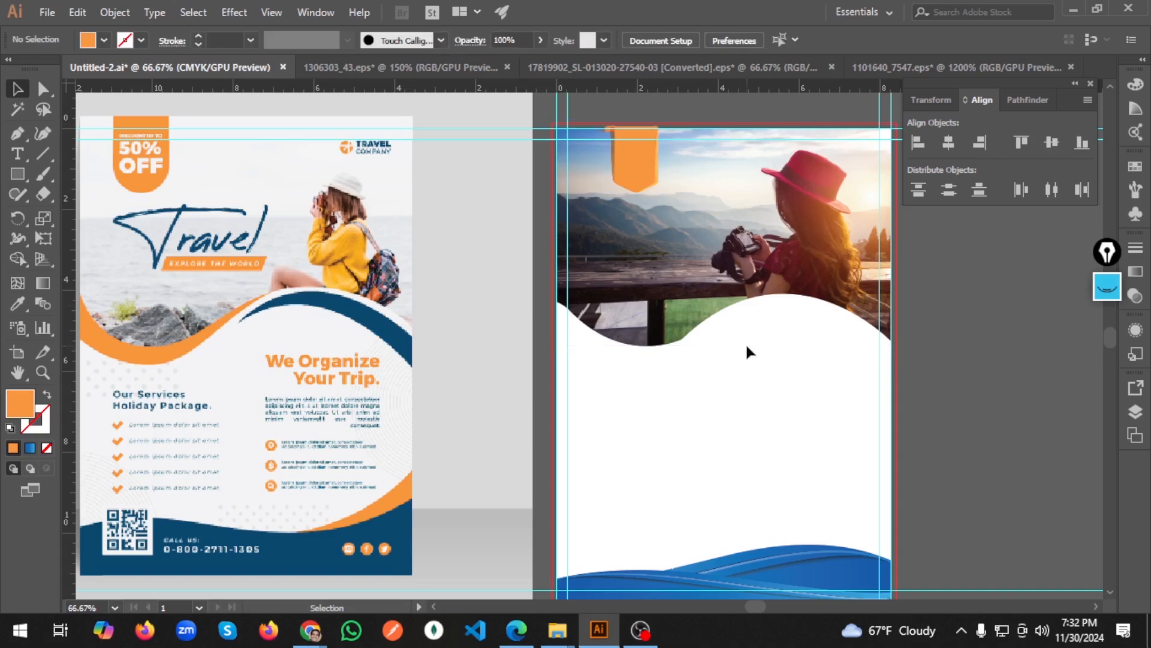